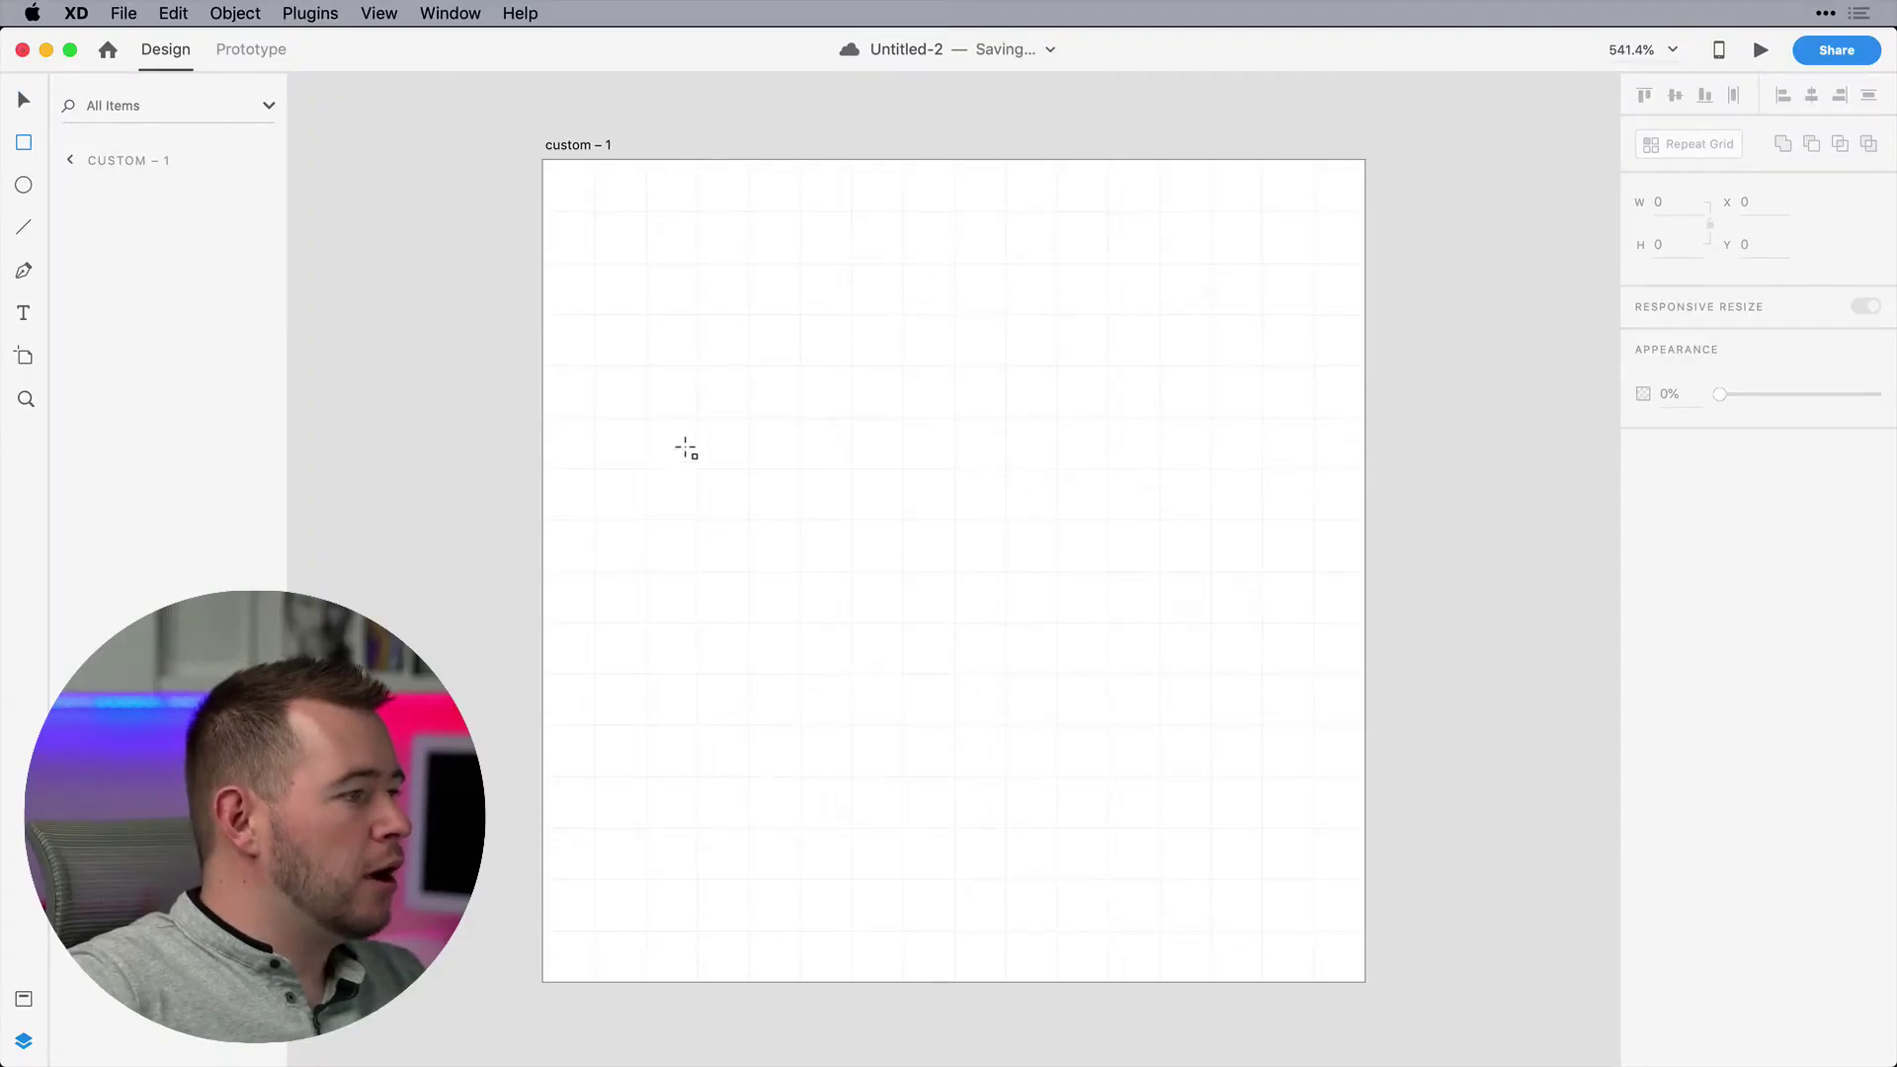
Draw an 80×56 camera body rectangle at position 24, 40 on the artboard
mouse_move(699, 417)
left_mouse_down()
mouse_move(1300, 711)
mouse_move(1213, 778)
left_mouse_up()
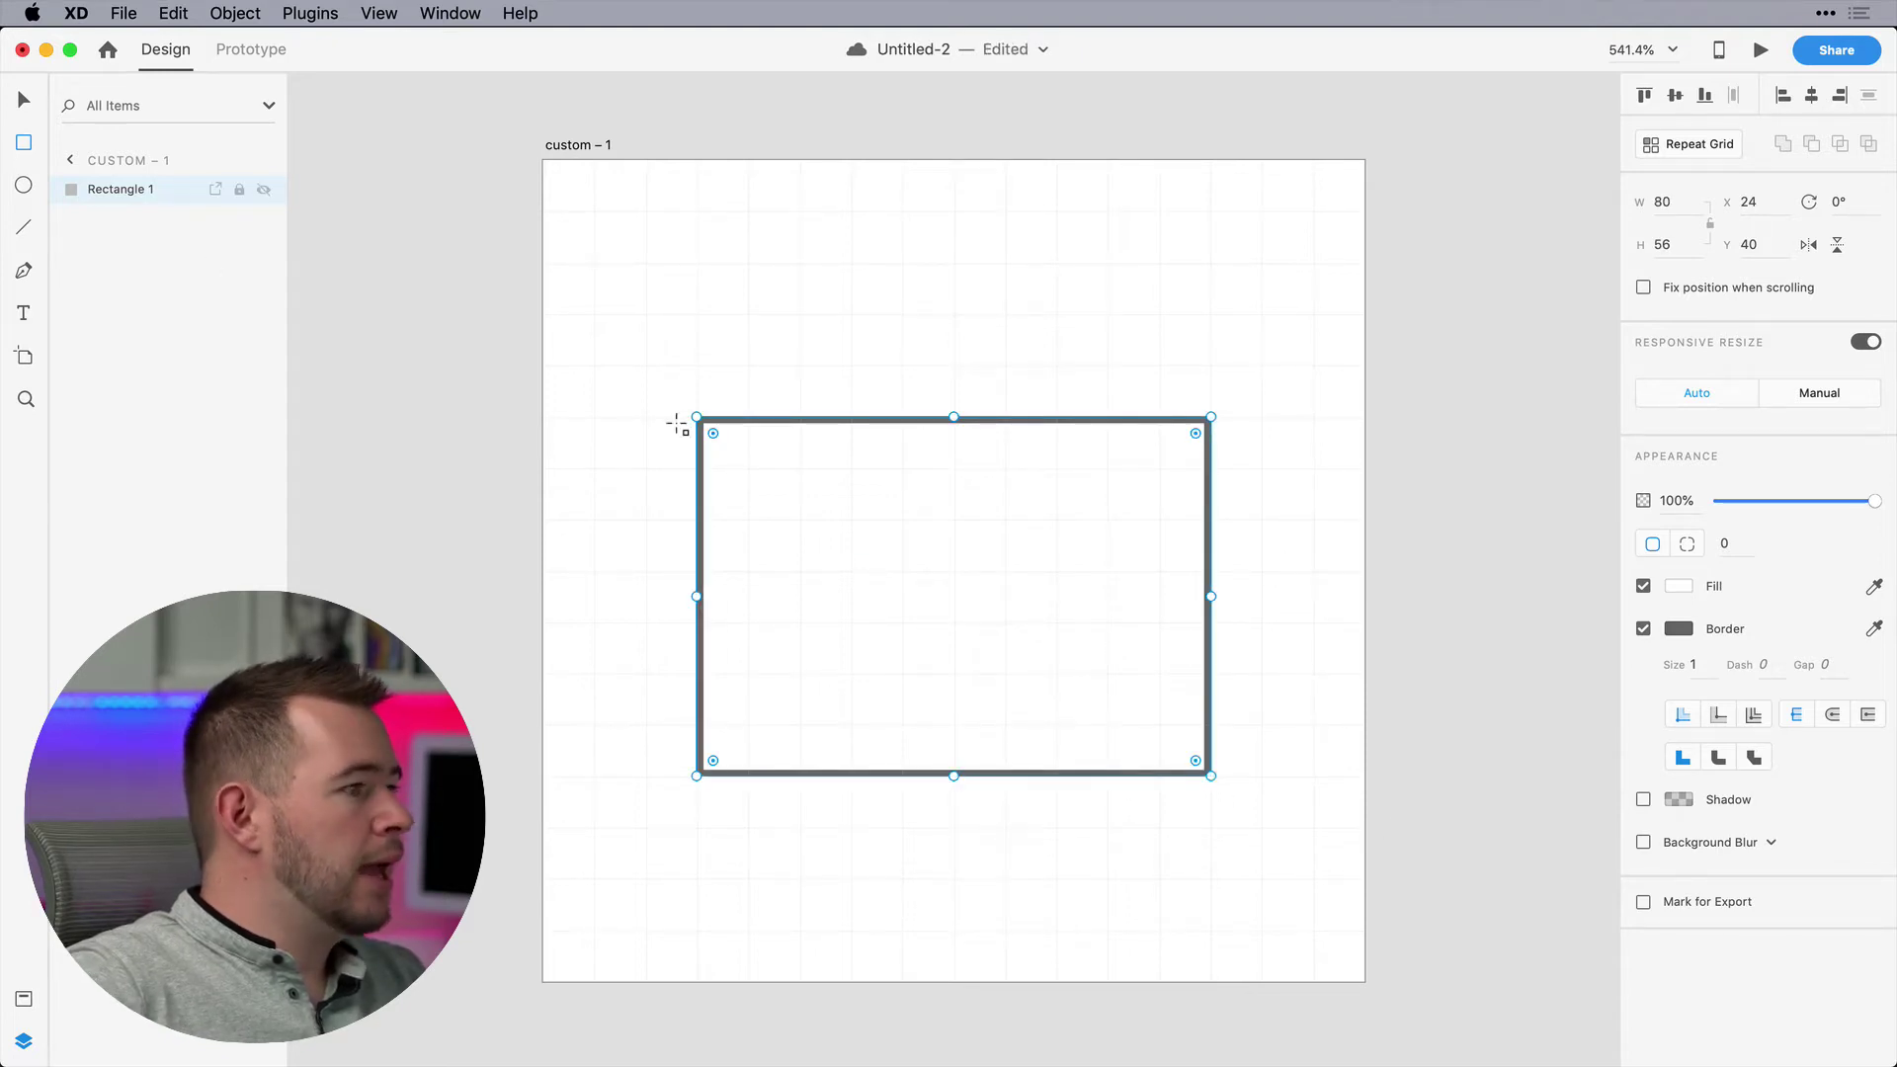
Draw a 48×16 rectangle above the body and pull its top corners inward into a trapezoid
mouse_move(801, 366)
left_mouse_down()
mouse_move(902, 441)
mouse_move(1100, 466)
left_mouse_up()
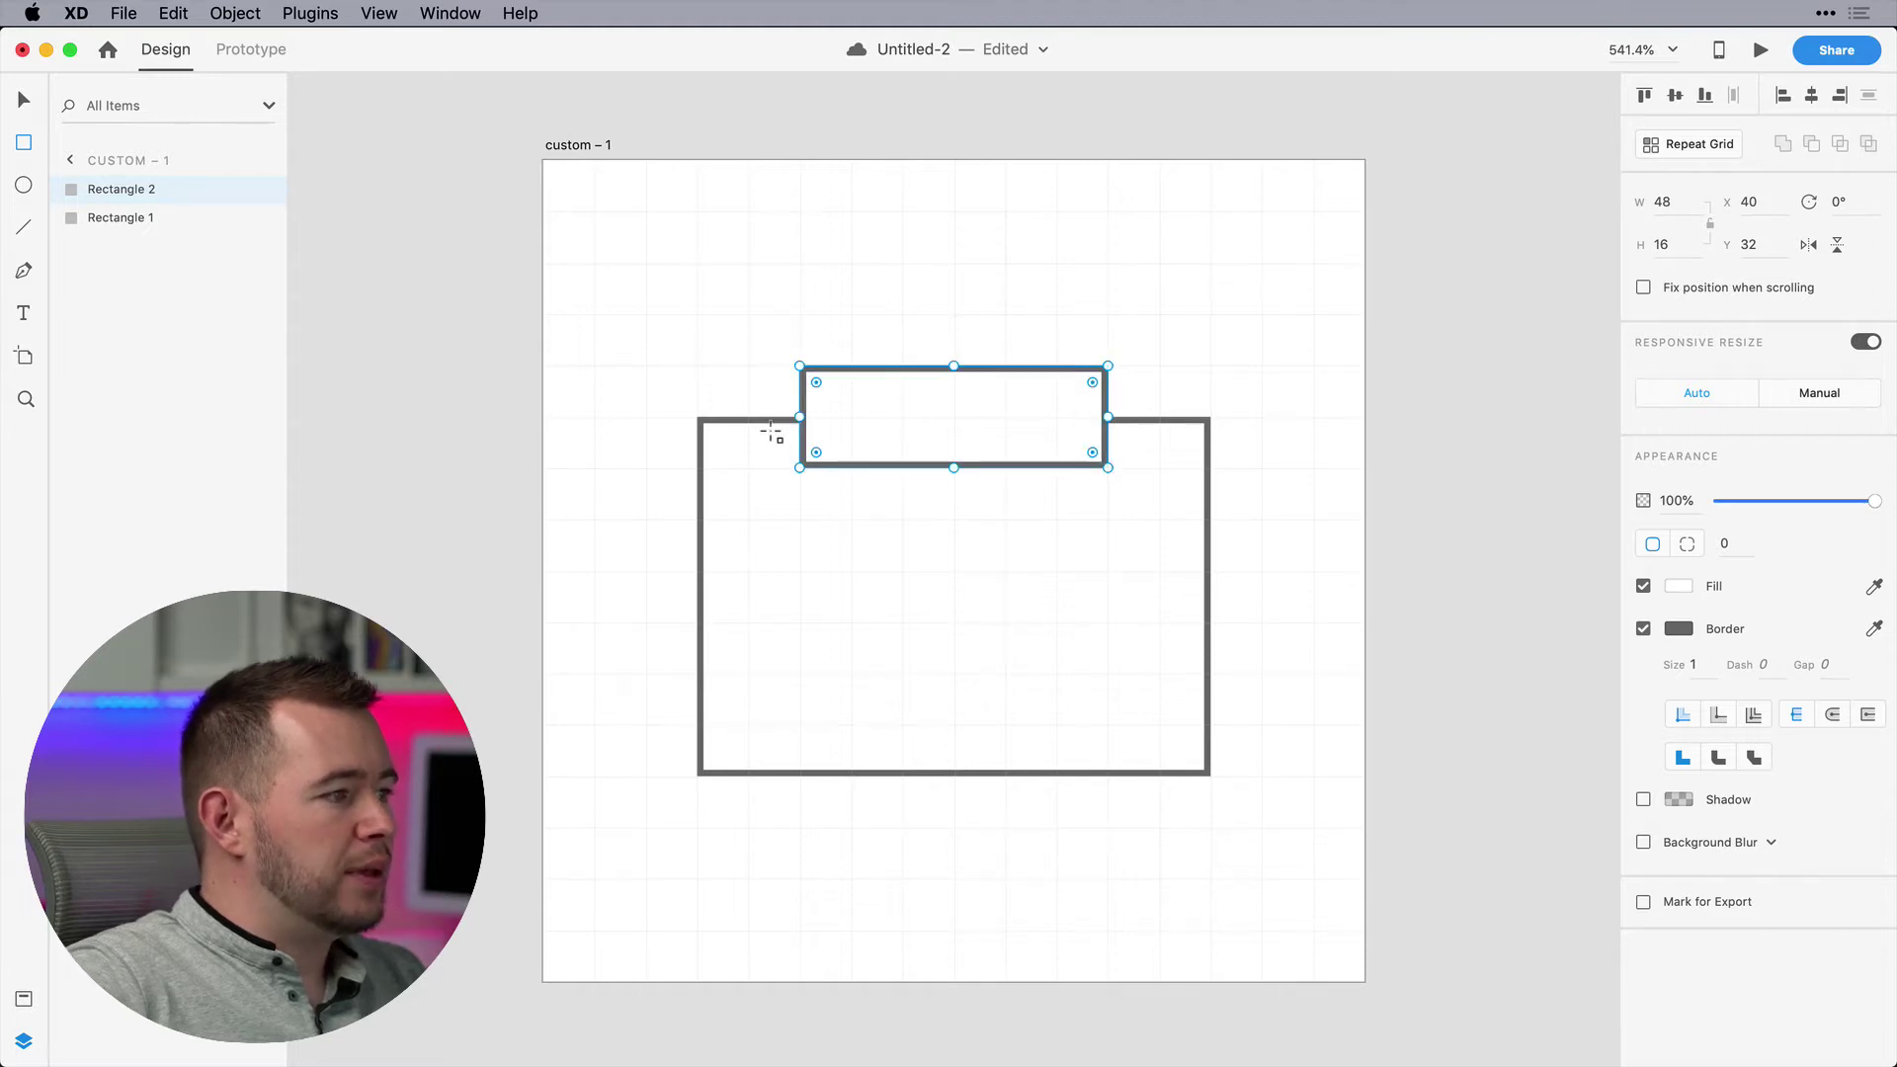
double_click(864, 413)
left_click_drag(800, 366, 851, 367)
left_click_drag(1108, 367, 1057, 366)
left_click(1168, 348)
Select the trapezoid tab and the body rectangle and merge them with Add (Union)
left_click(1168, 348)
left_click(992, 434)
left_click(1036, 650, "shift")
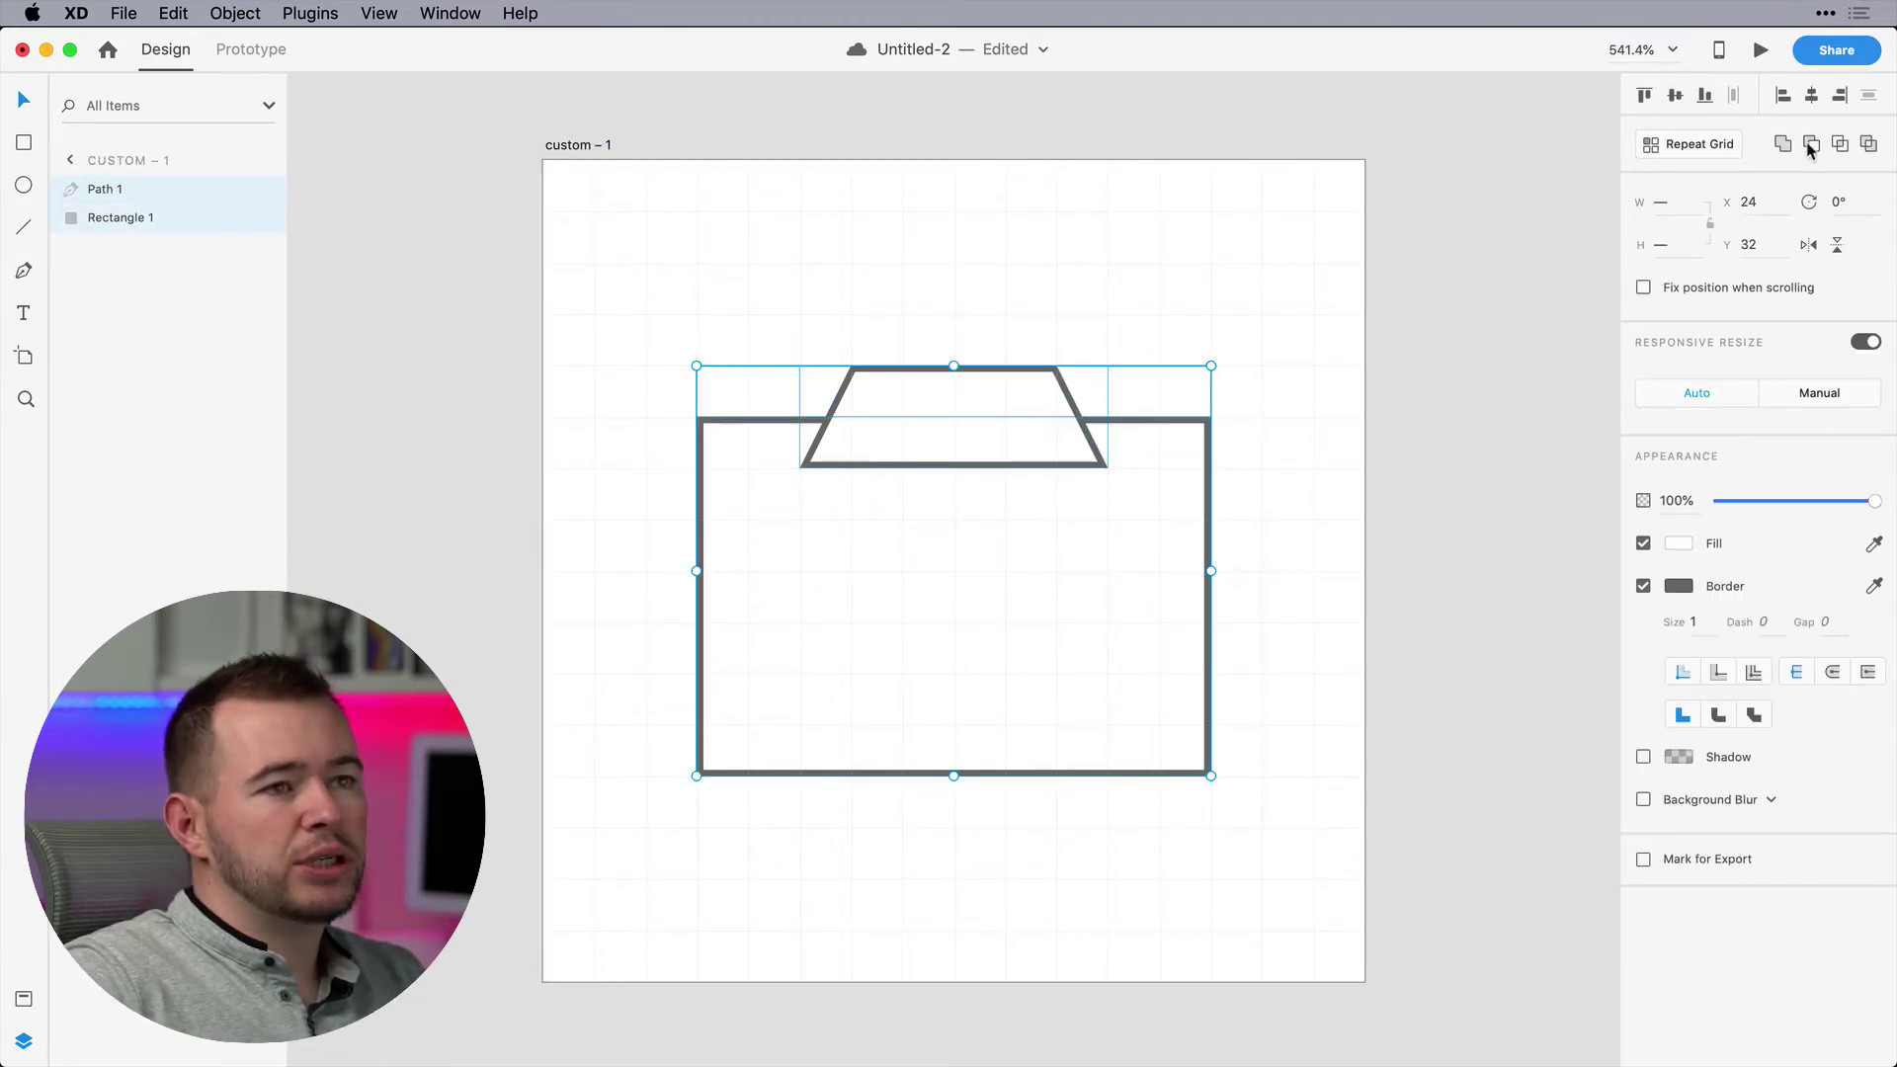
left_click(1783, 146)
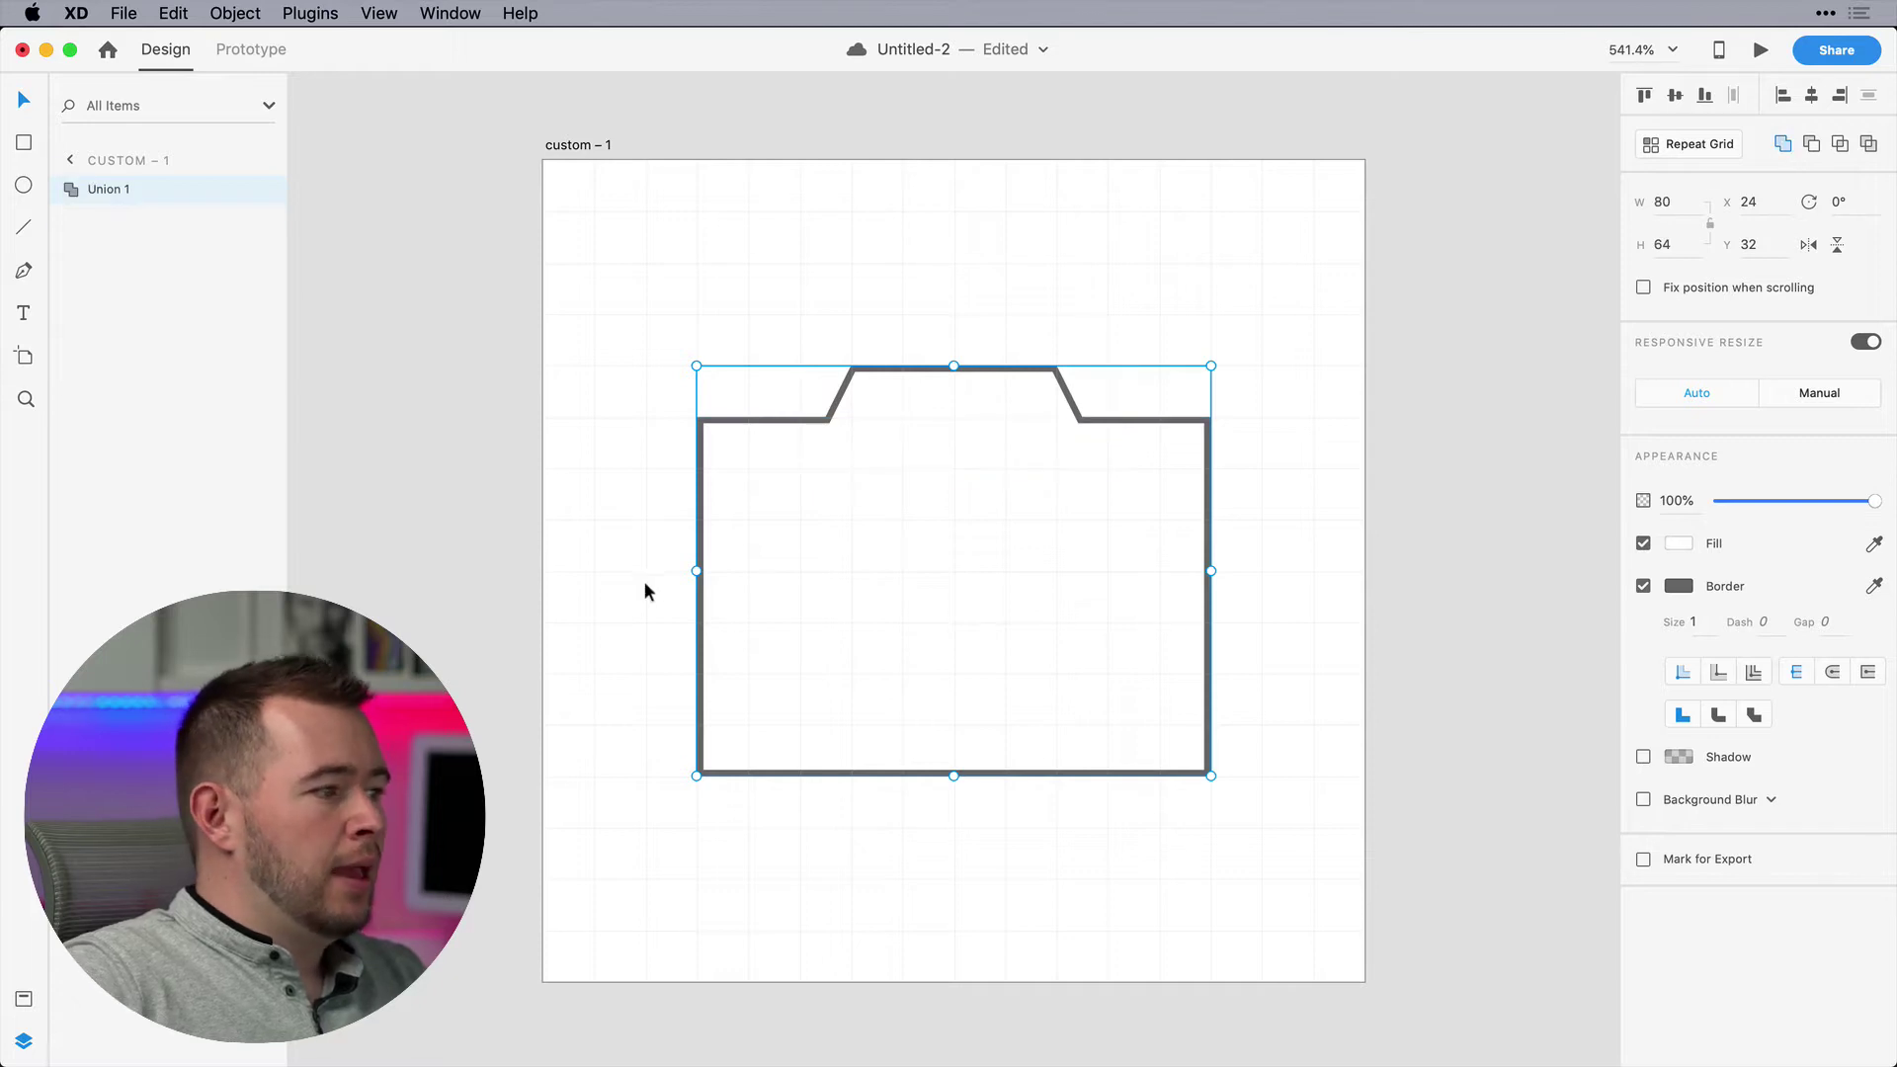
Round the body rectangle's corners to radius 8 and reposition the merged 80×64 camera body
double_click(753, 509)
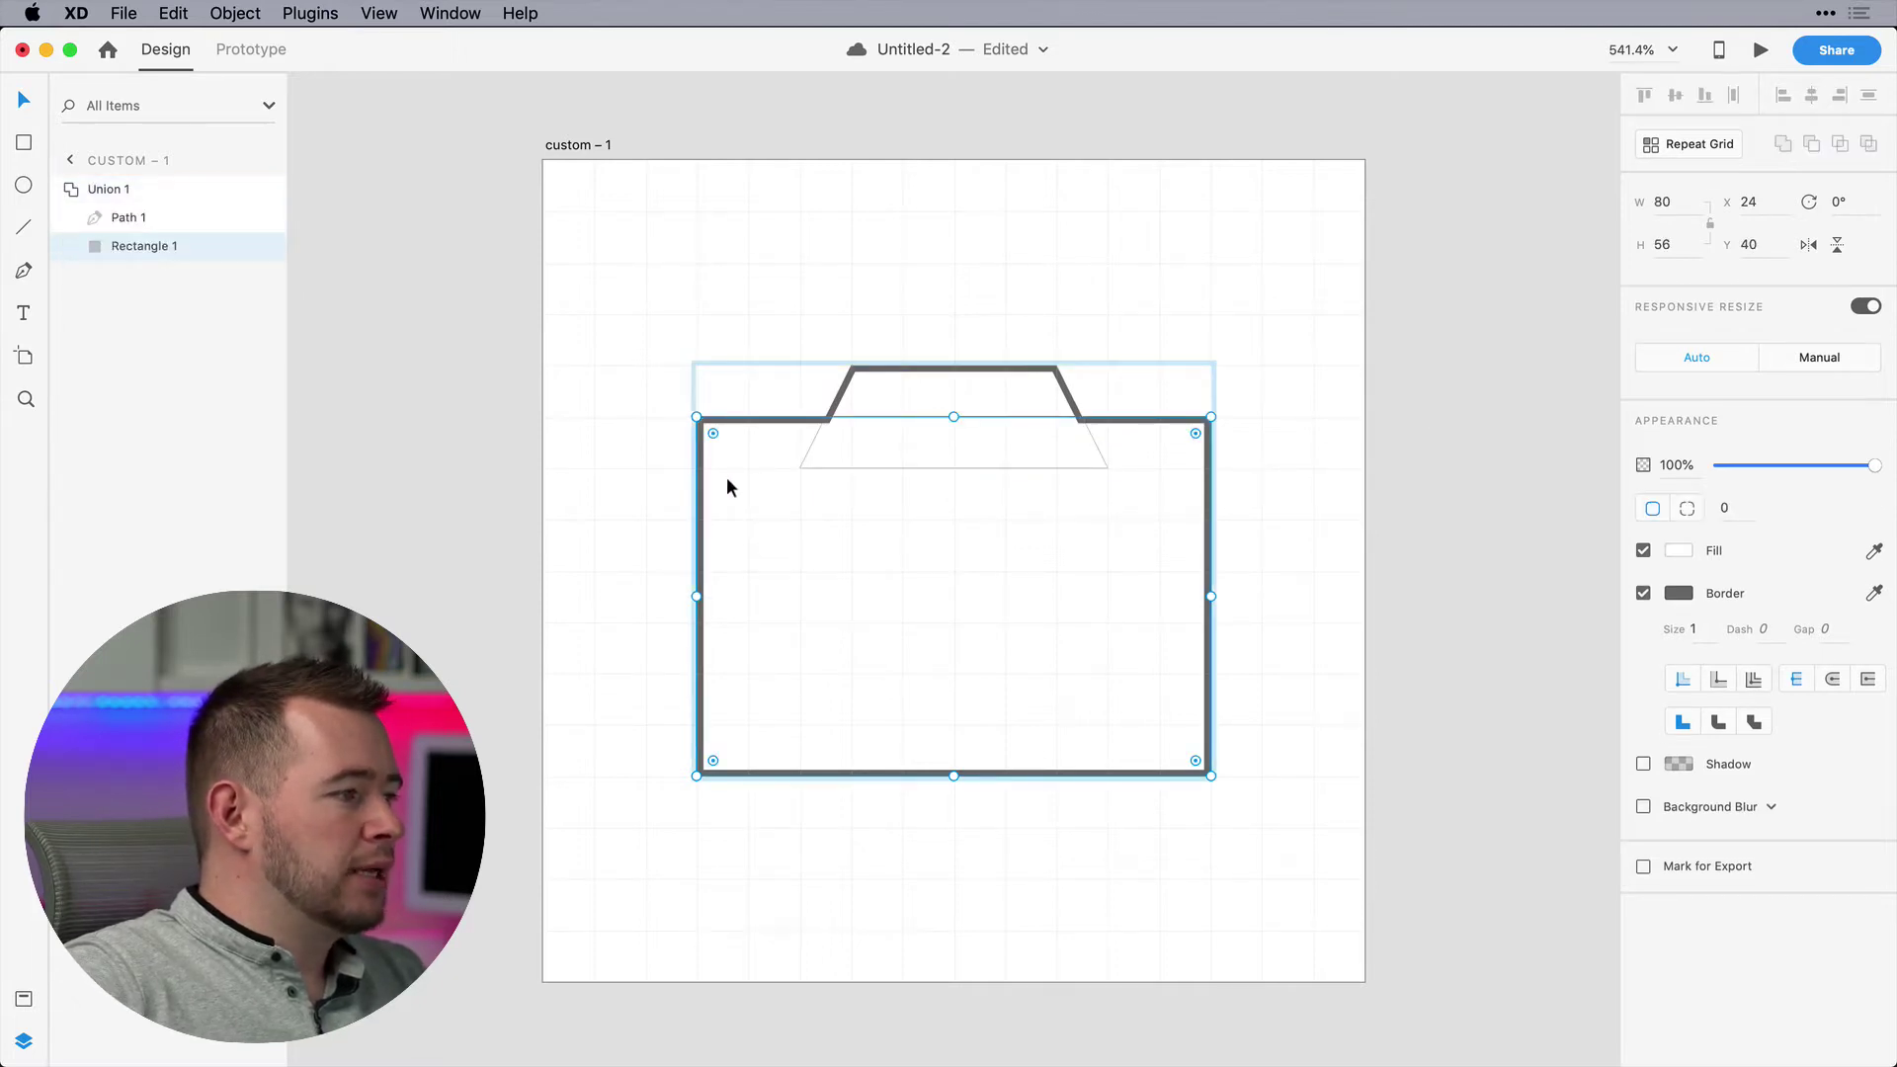
mouse_move(713, 432)
left_mouse_down()
mouse_move(745, 470)
mouse_move(735, 457)
left_mouse_up()
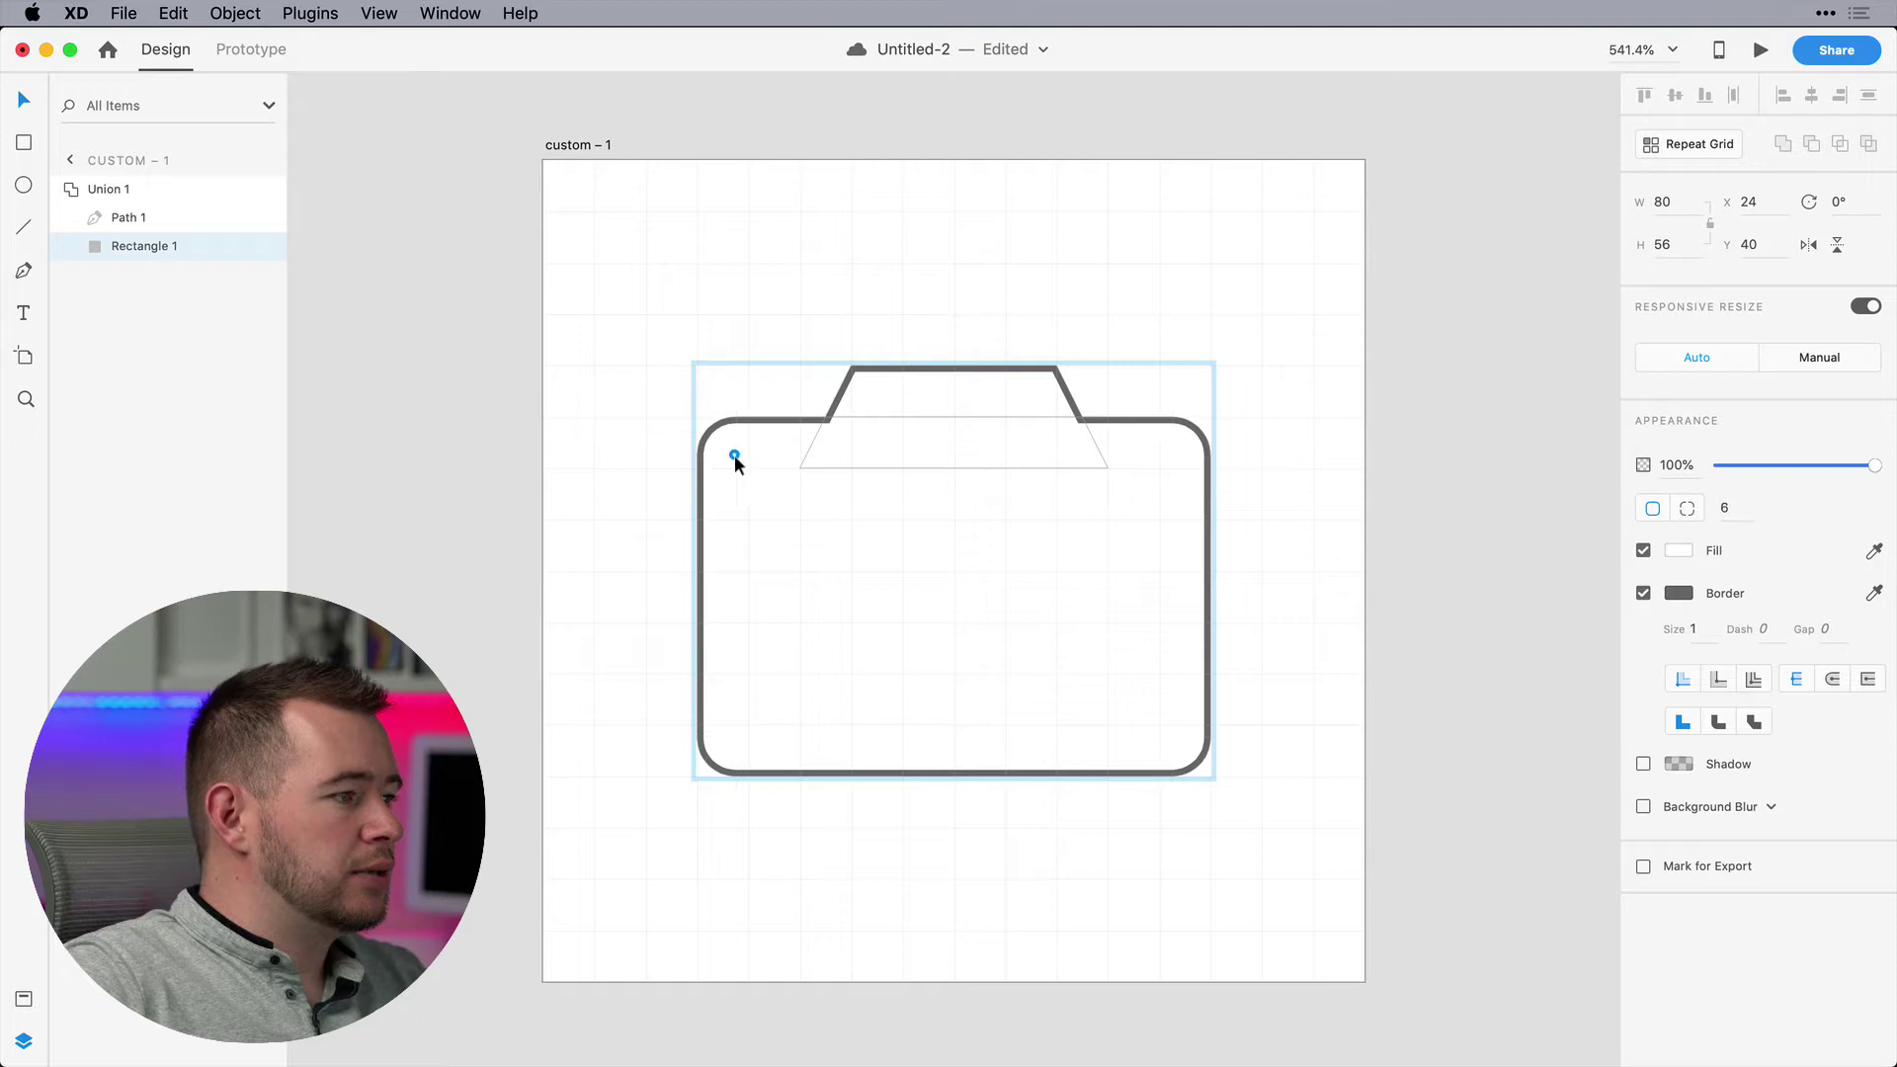
left_click(624, 462)
left_click(1218, 555)
mouse_move(1054, 559)
left_mouse_down()
mouse_move(1033, 530)
mouse_move(1059, 561)
left_mouse_up()
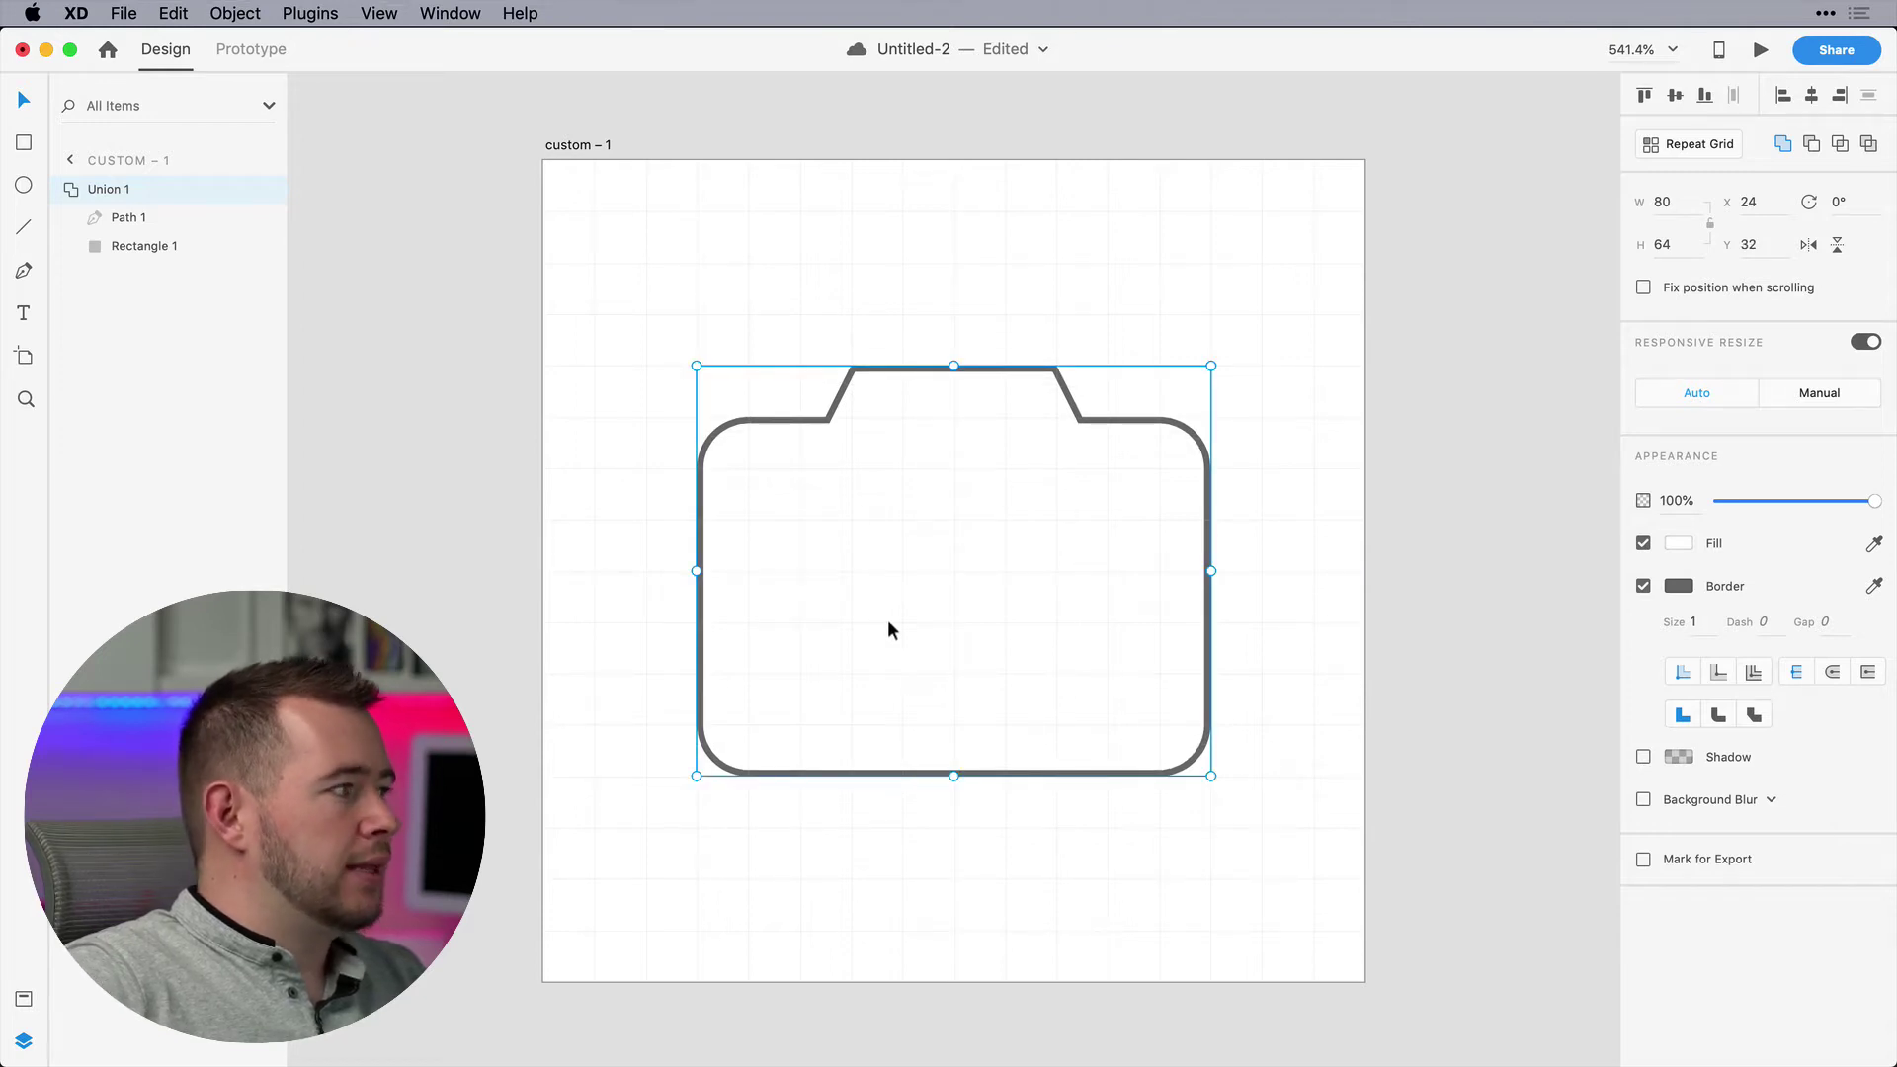
left_click(23, 186)
Draw a 40×40 lens circle centred on the camera body
left_click_drag(851, 472, 1112, 722)
key("v")
key("shift+c")
scroll(1081, 514, "up", 1)
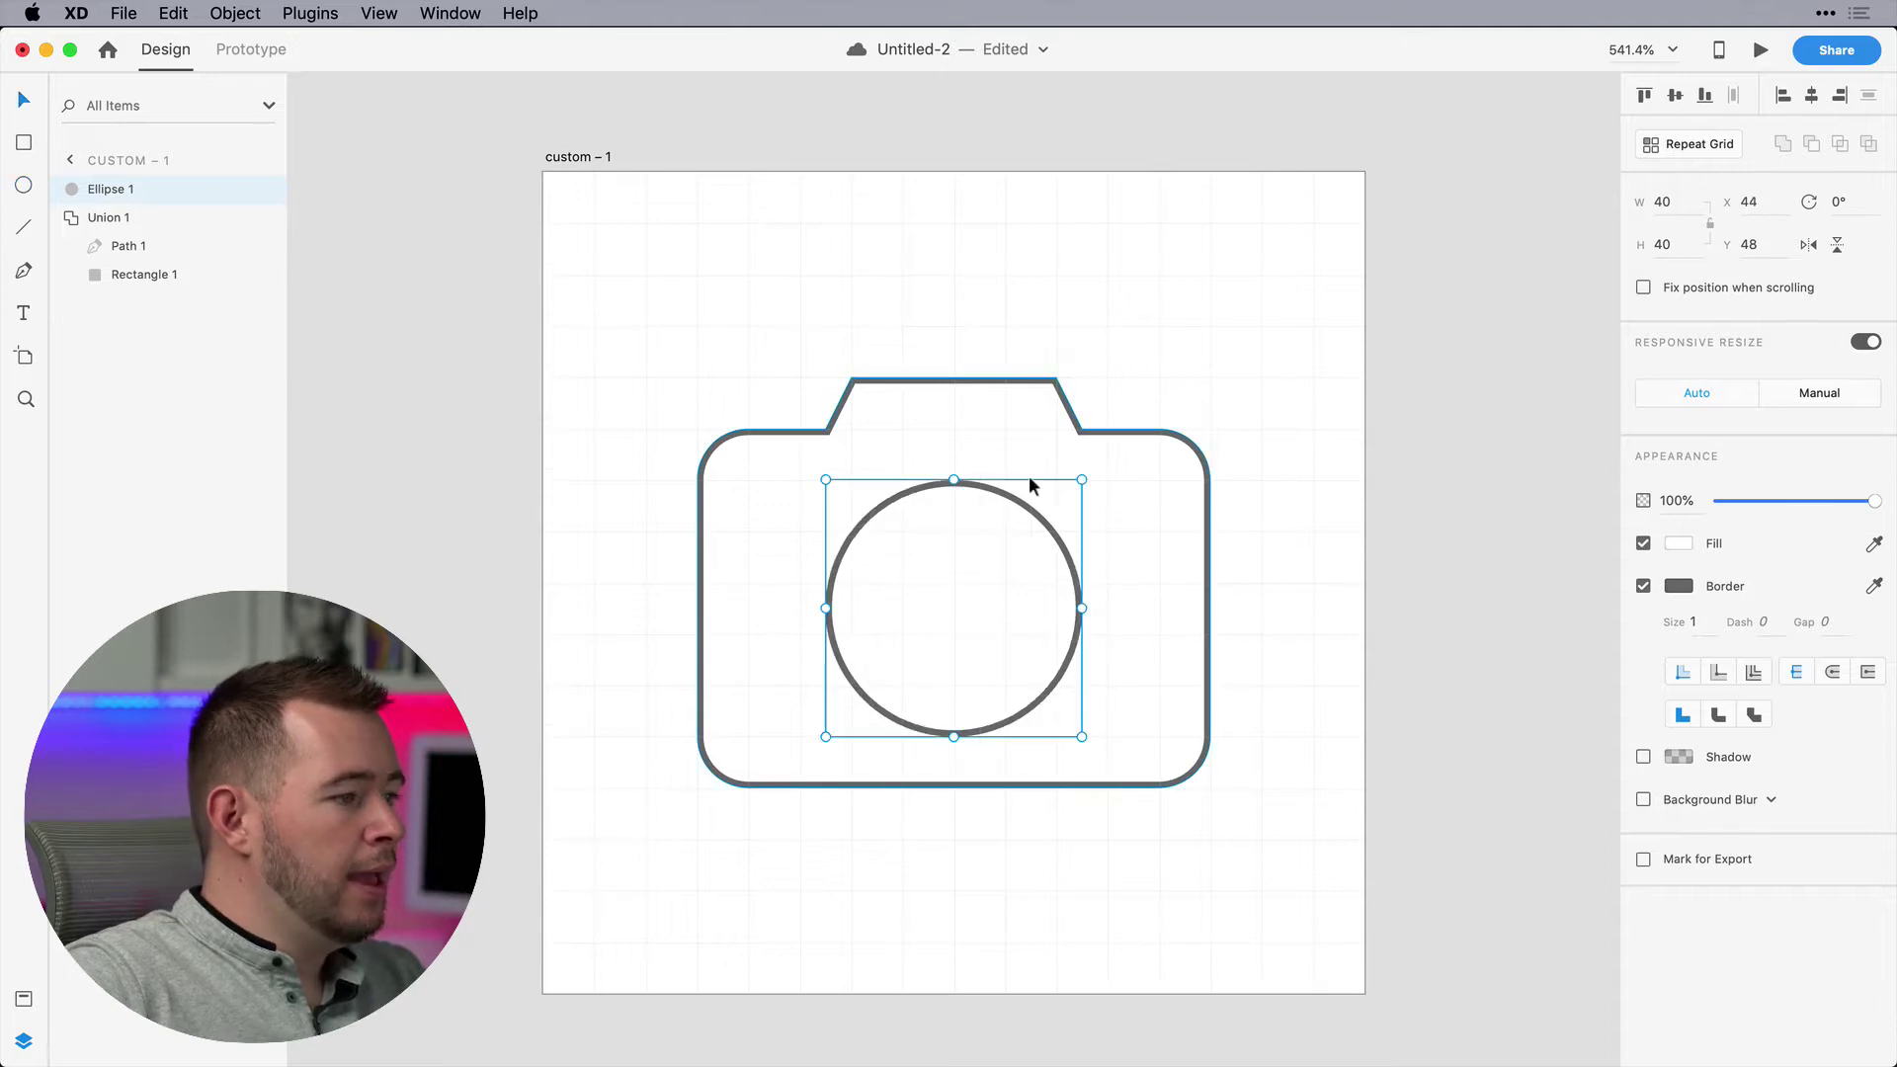
left_click(1288, 571)
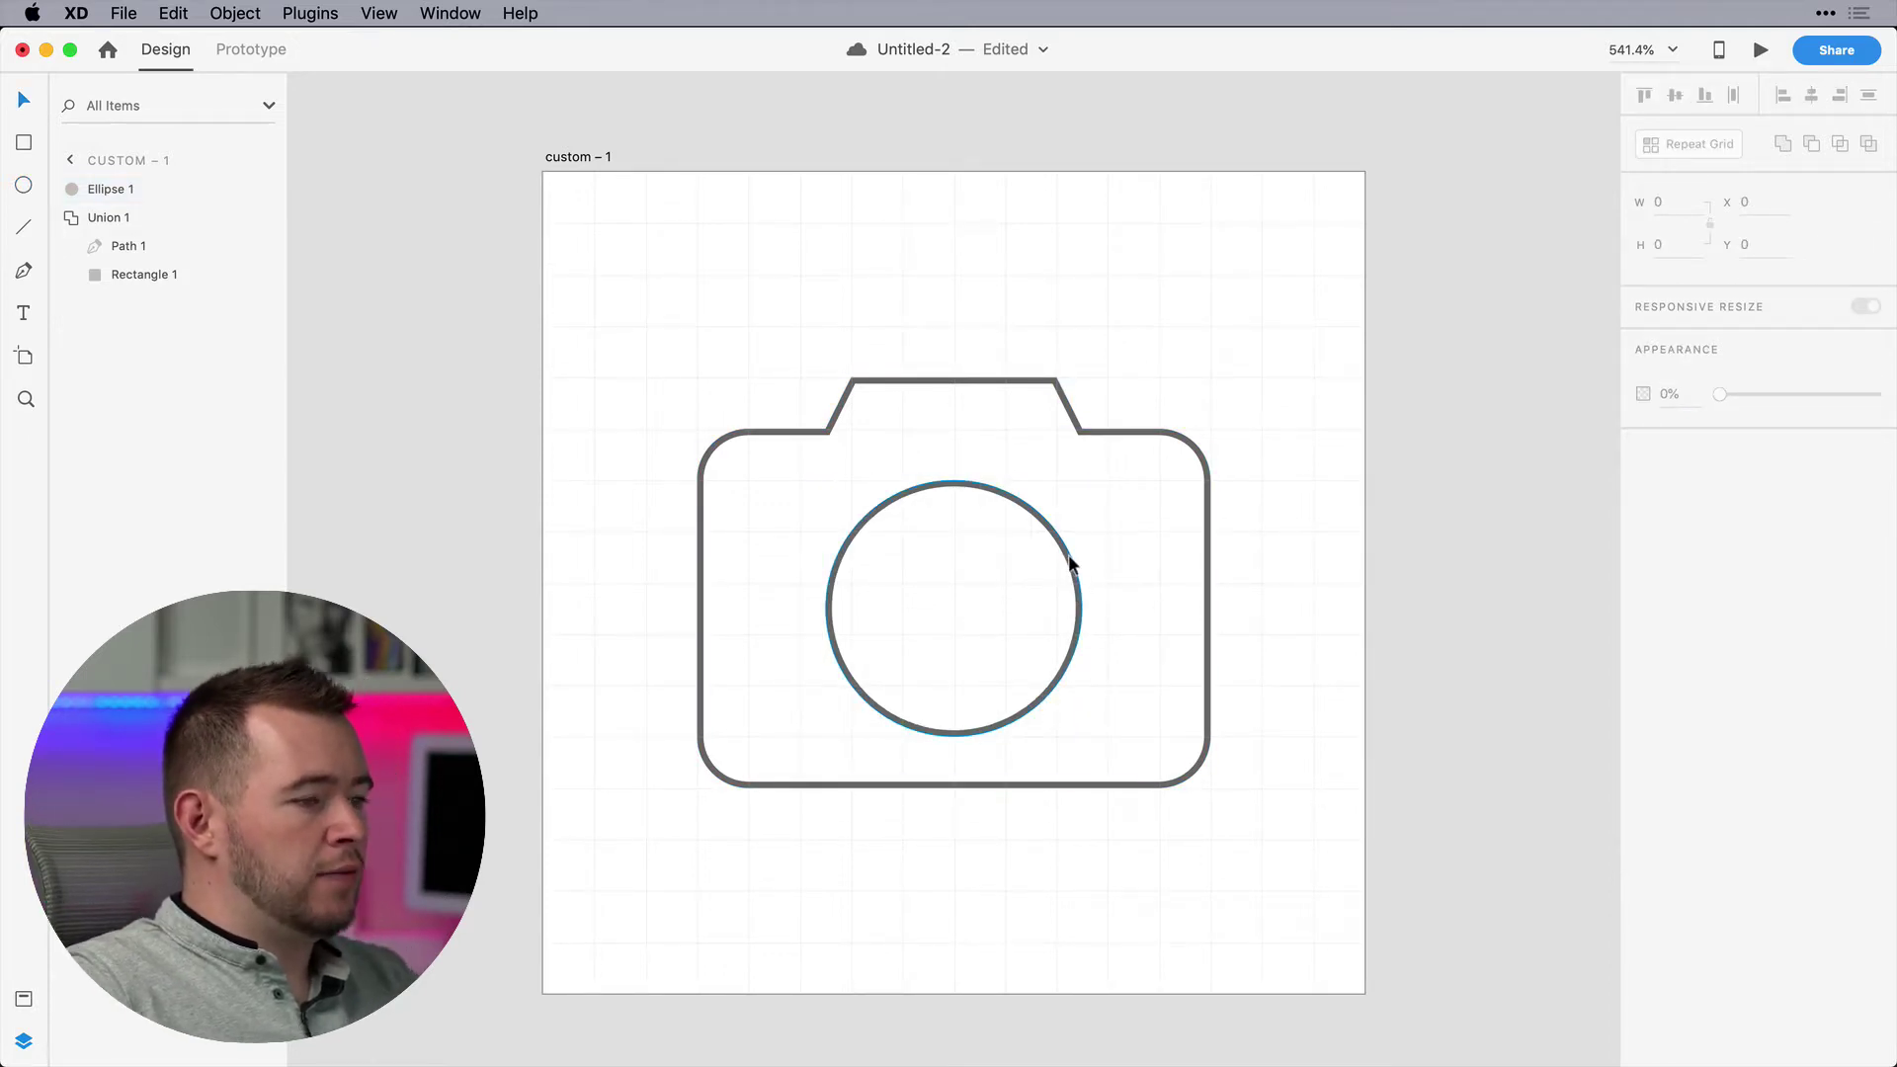
Remove the camera body's border and fill it with dark purple #4C4555
left_click(1118, 432)
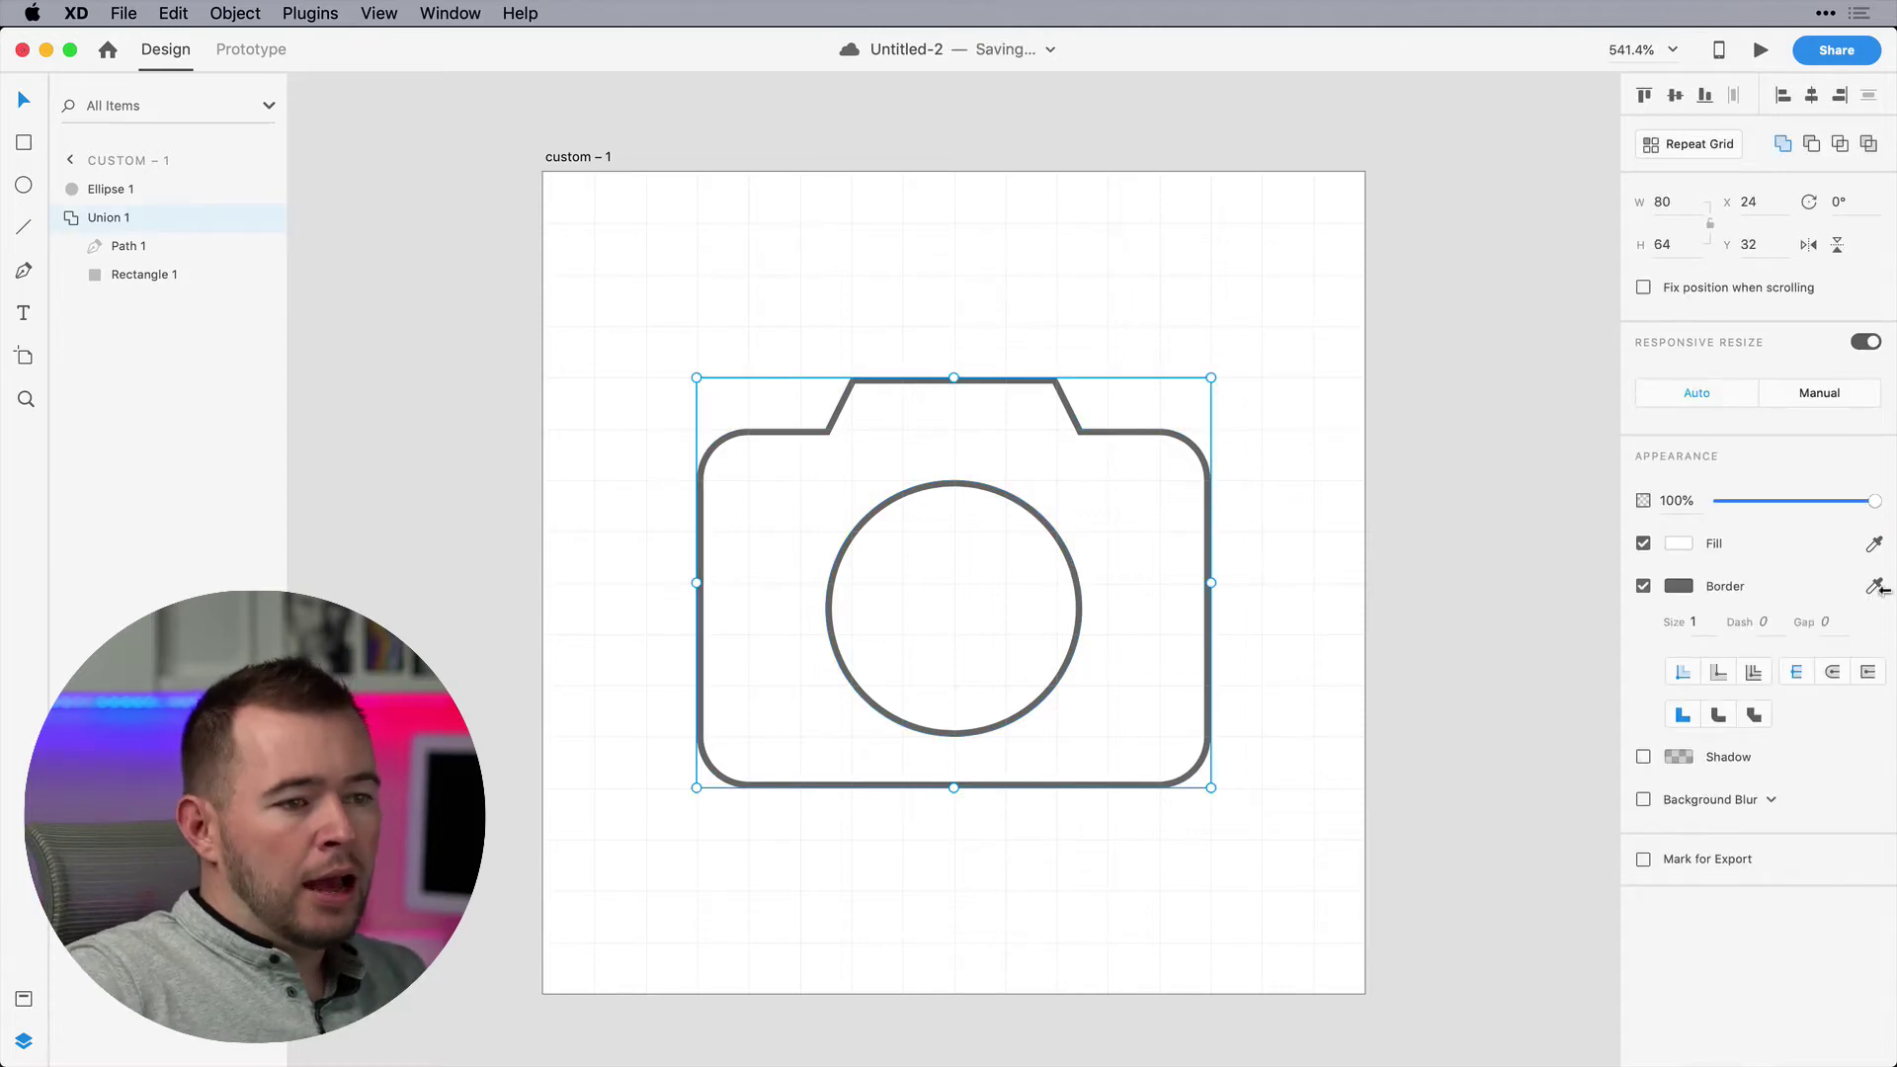
left_click(1644, 586)
left_click(1679, 544)
mouse_move(1433, 524)
left_mouse_down()
mouse_move(1367, 579)
mouse_move(1369, 553)
left_mouse_up()
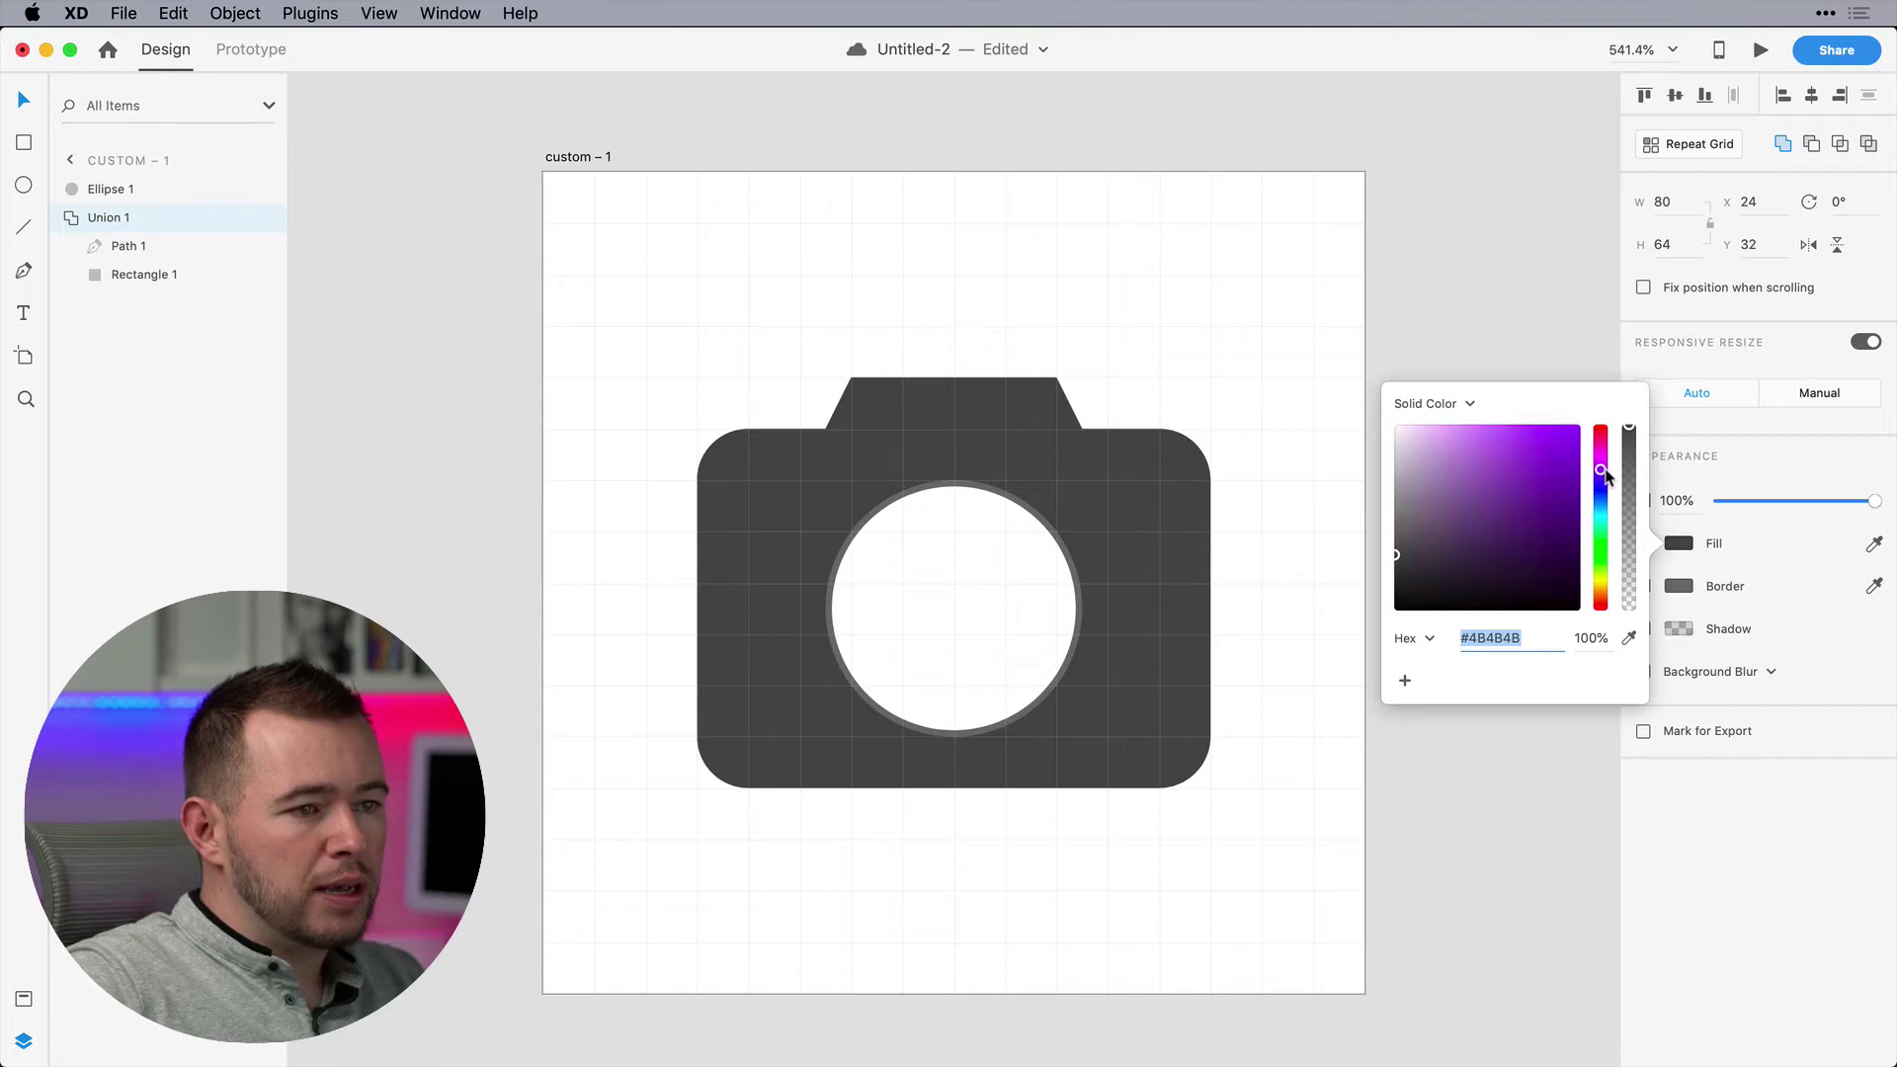
left_click_drag(1606, 475, 1609, 481)
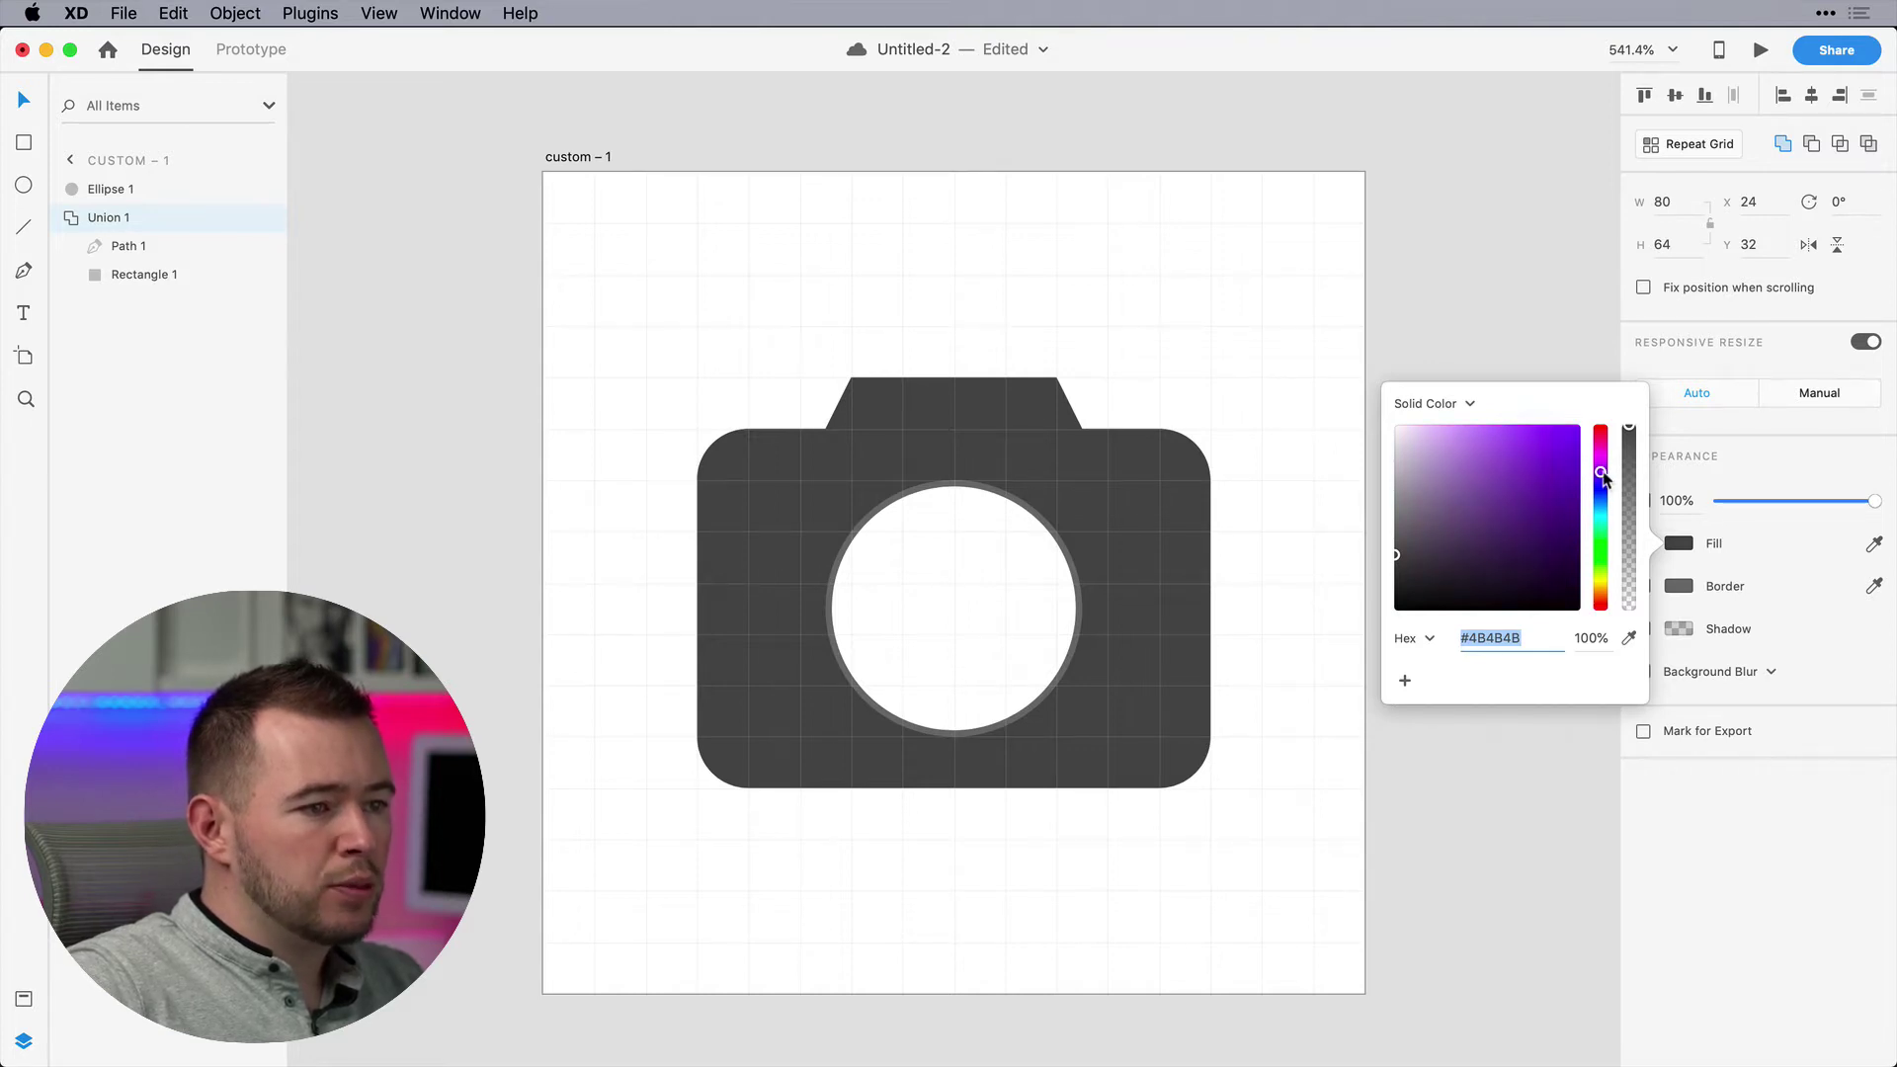
left_click_drag(1396, 560, 1427, 552)
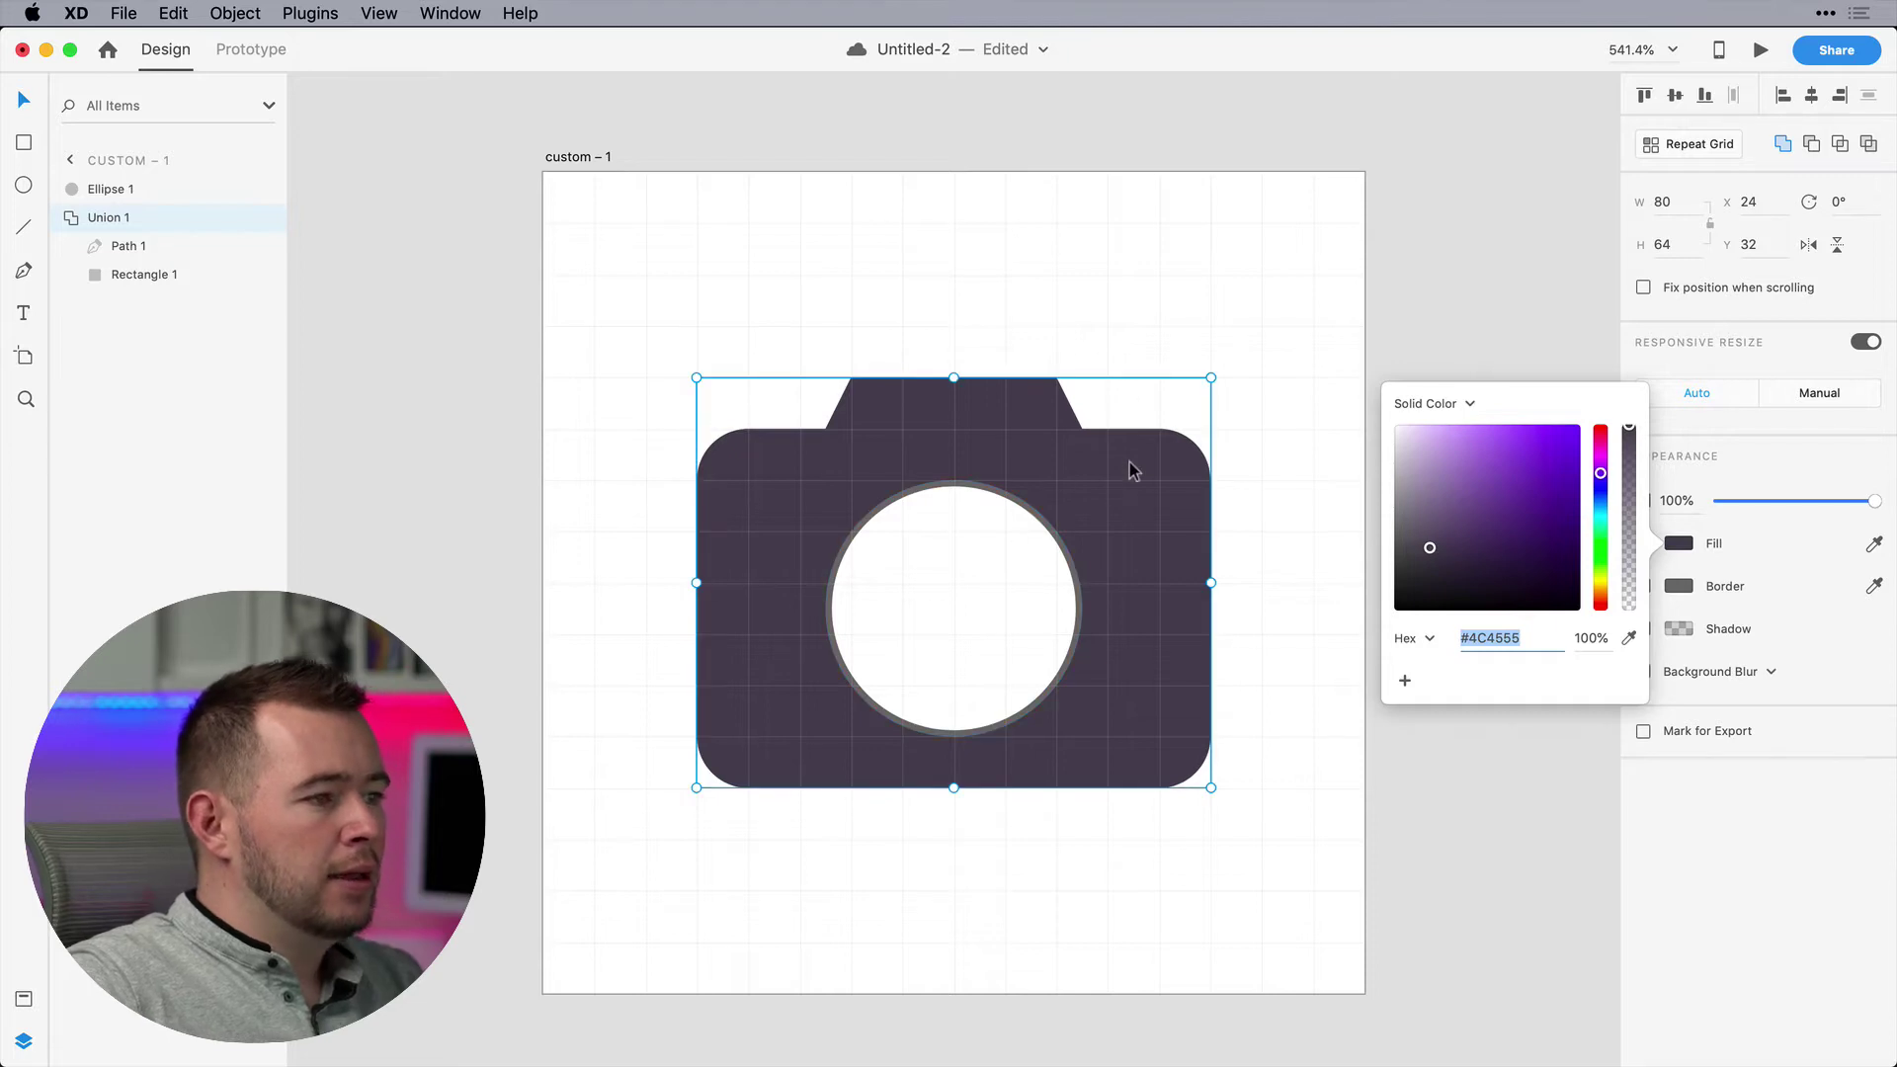
left_click(947, 577)
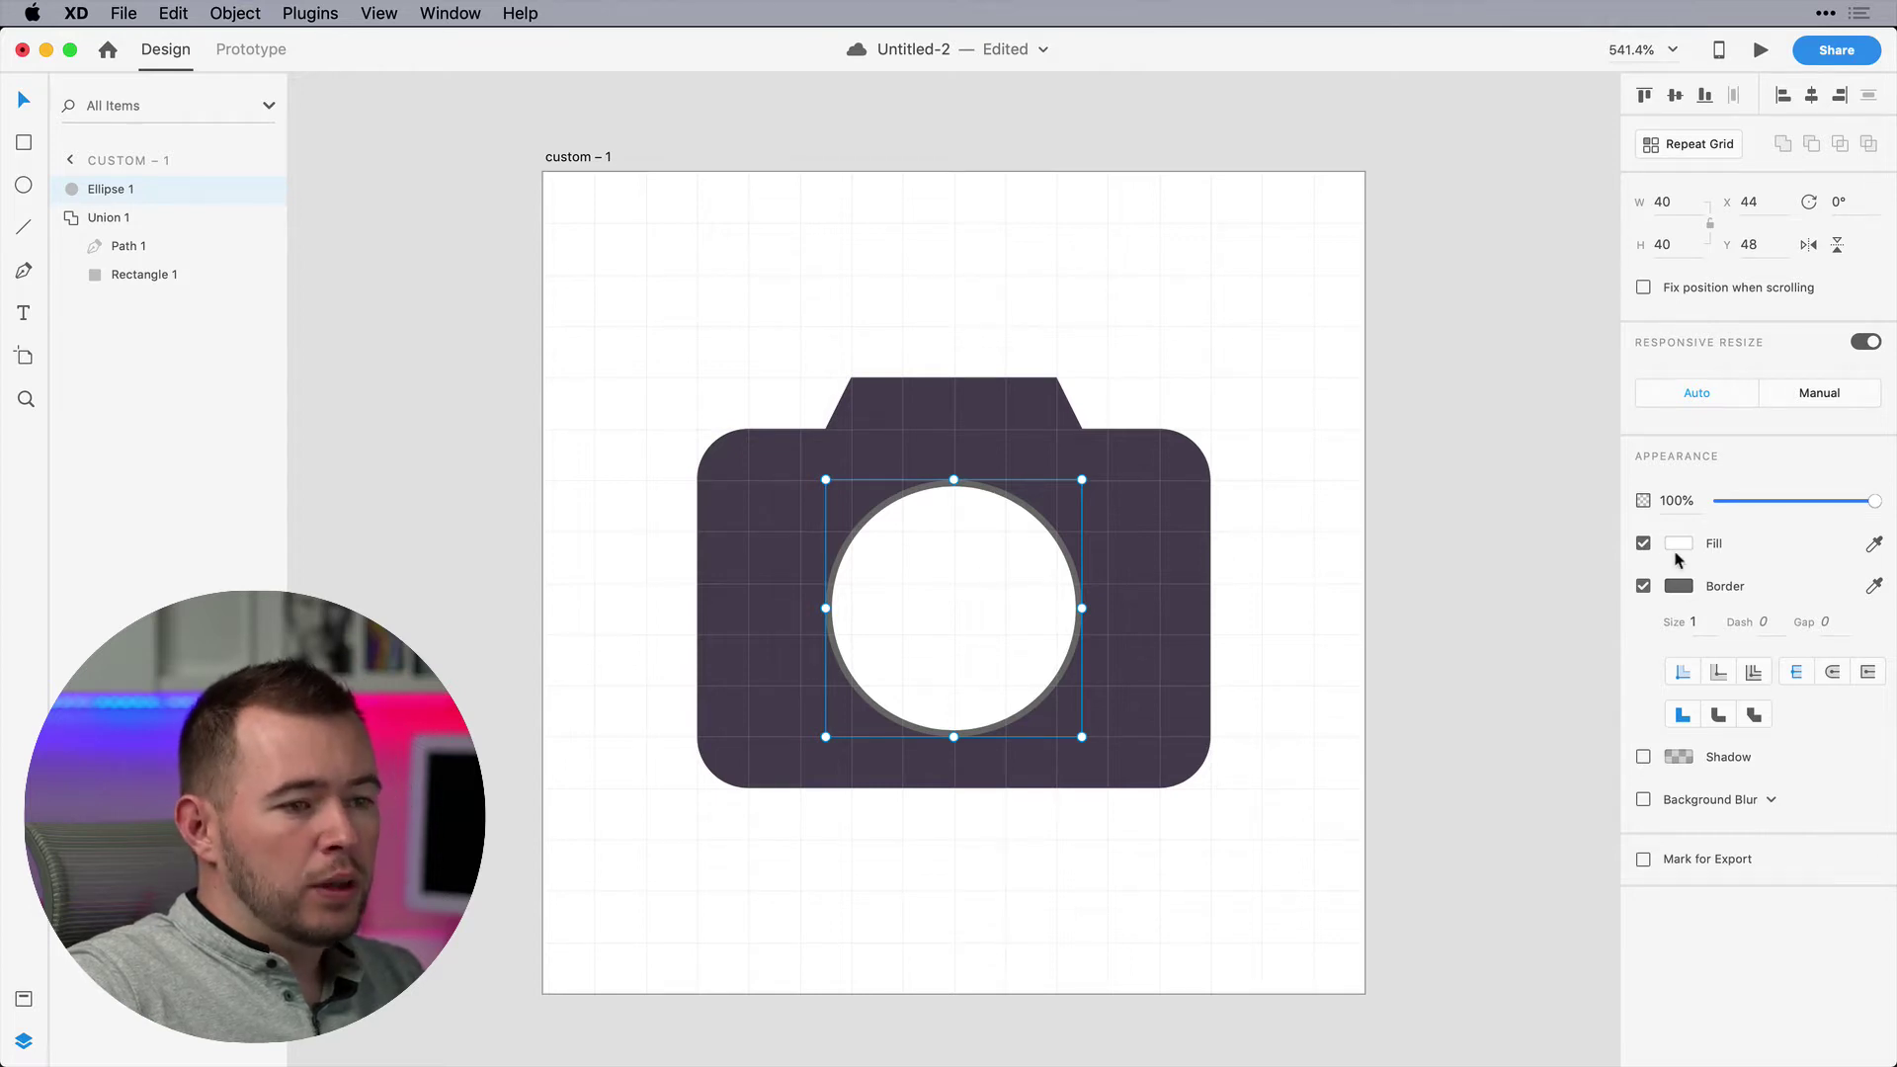
Remove the lens outline and give it a radial gradient based on the eyedropped body colour
left_click(1643, 586)
left_click(1677, 554)
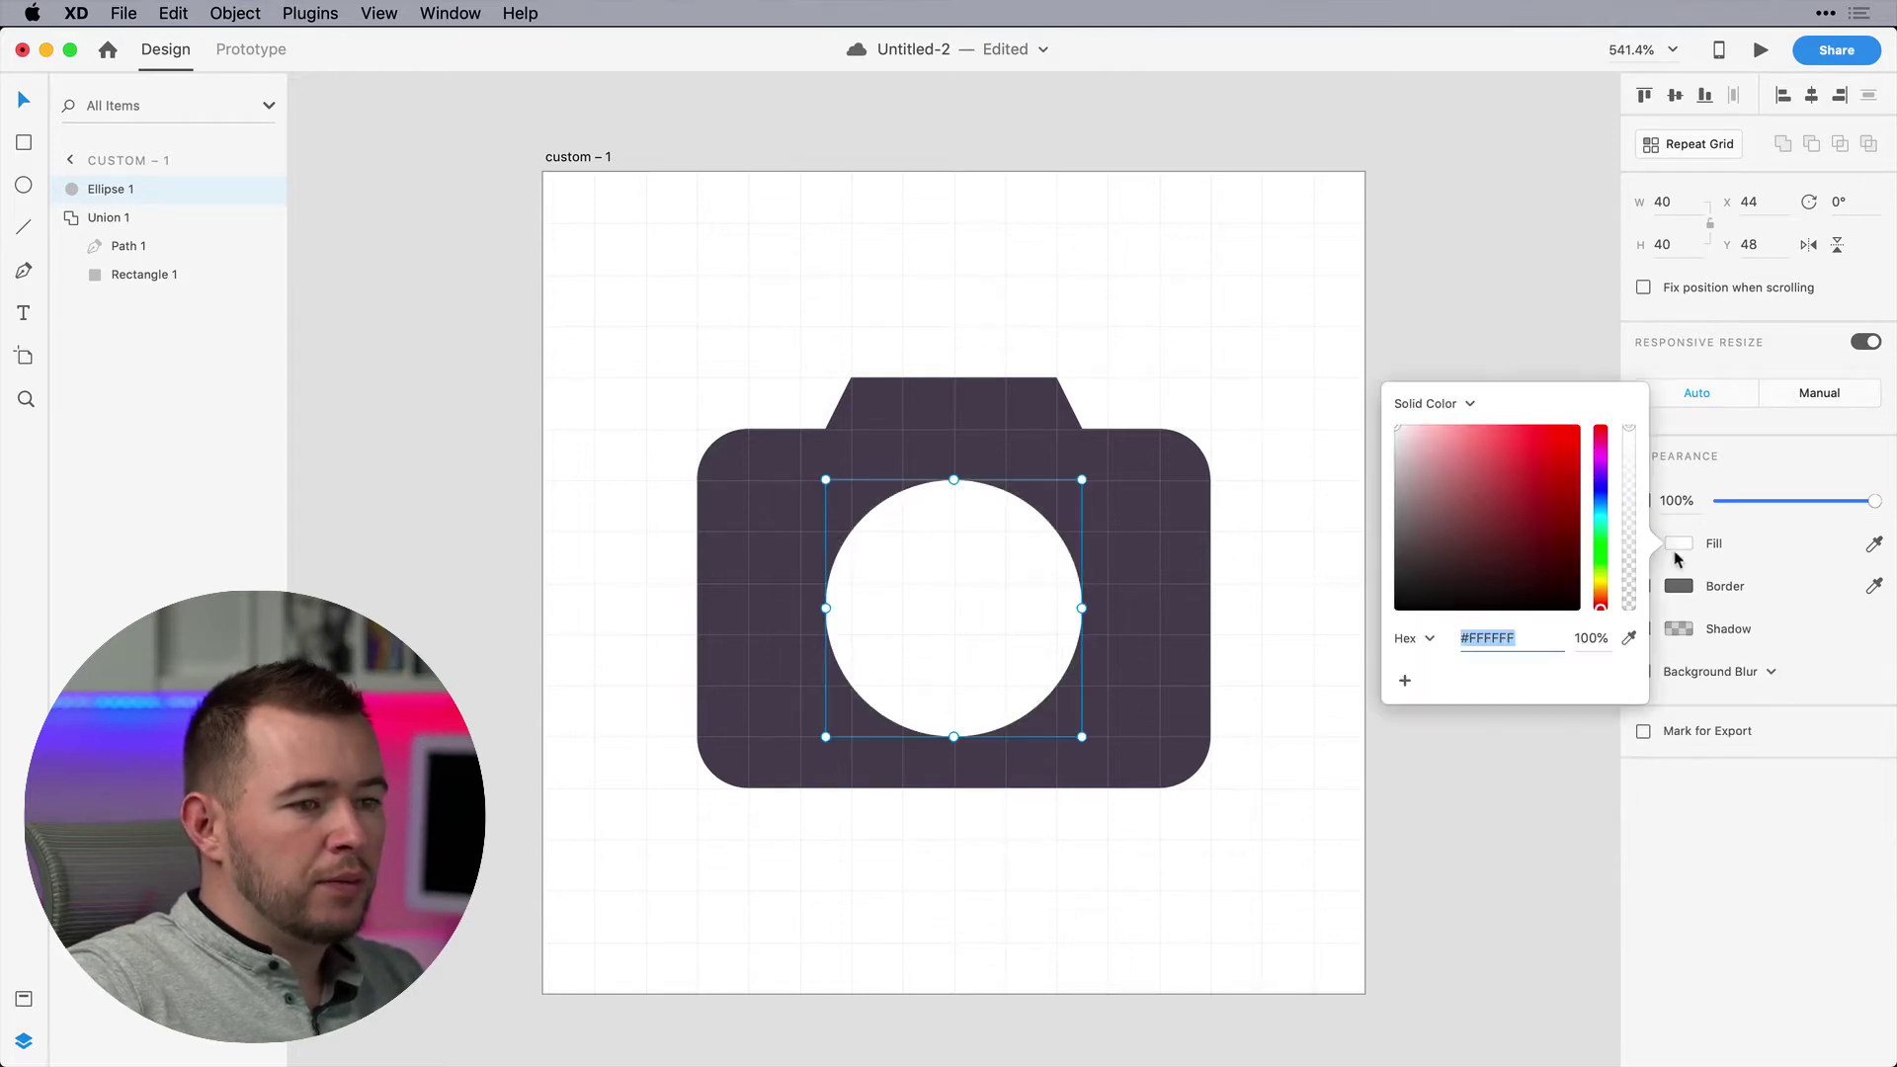
left_click(1631, 639)
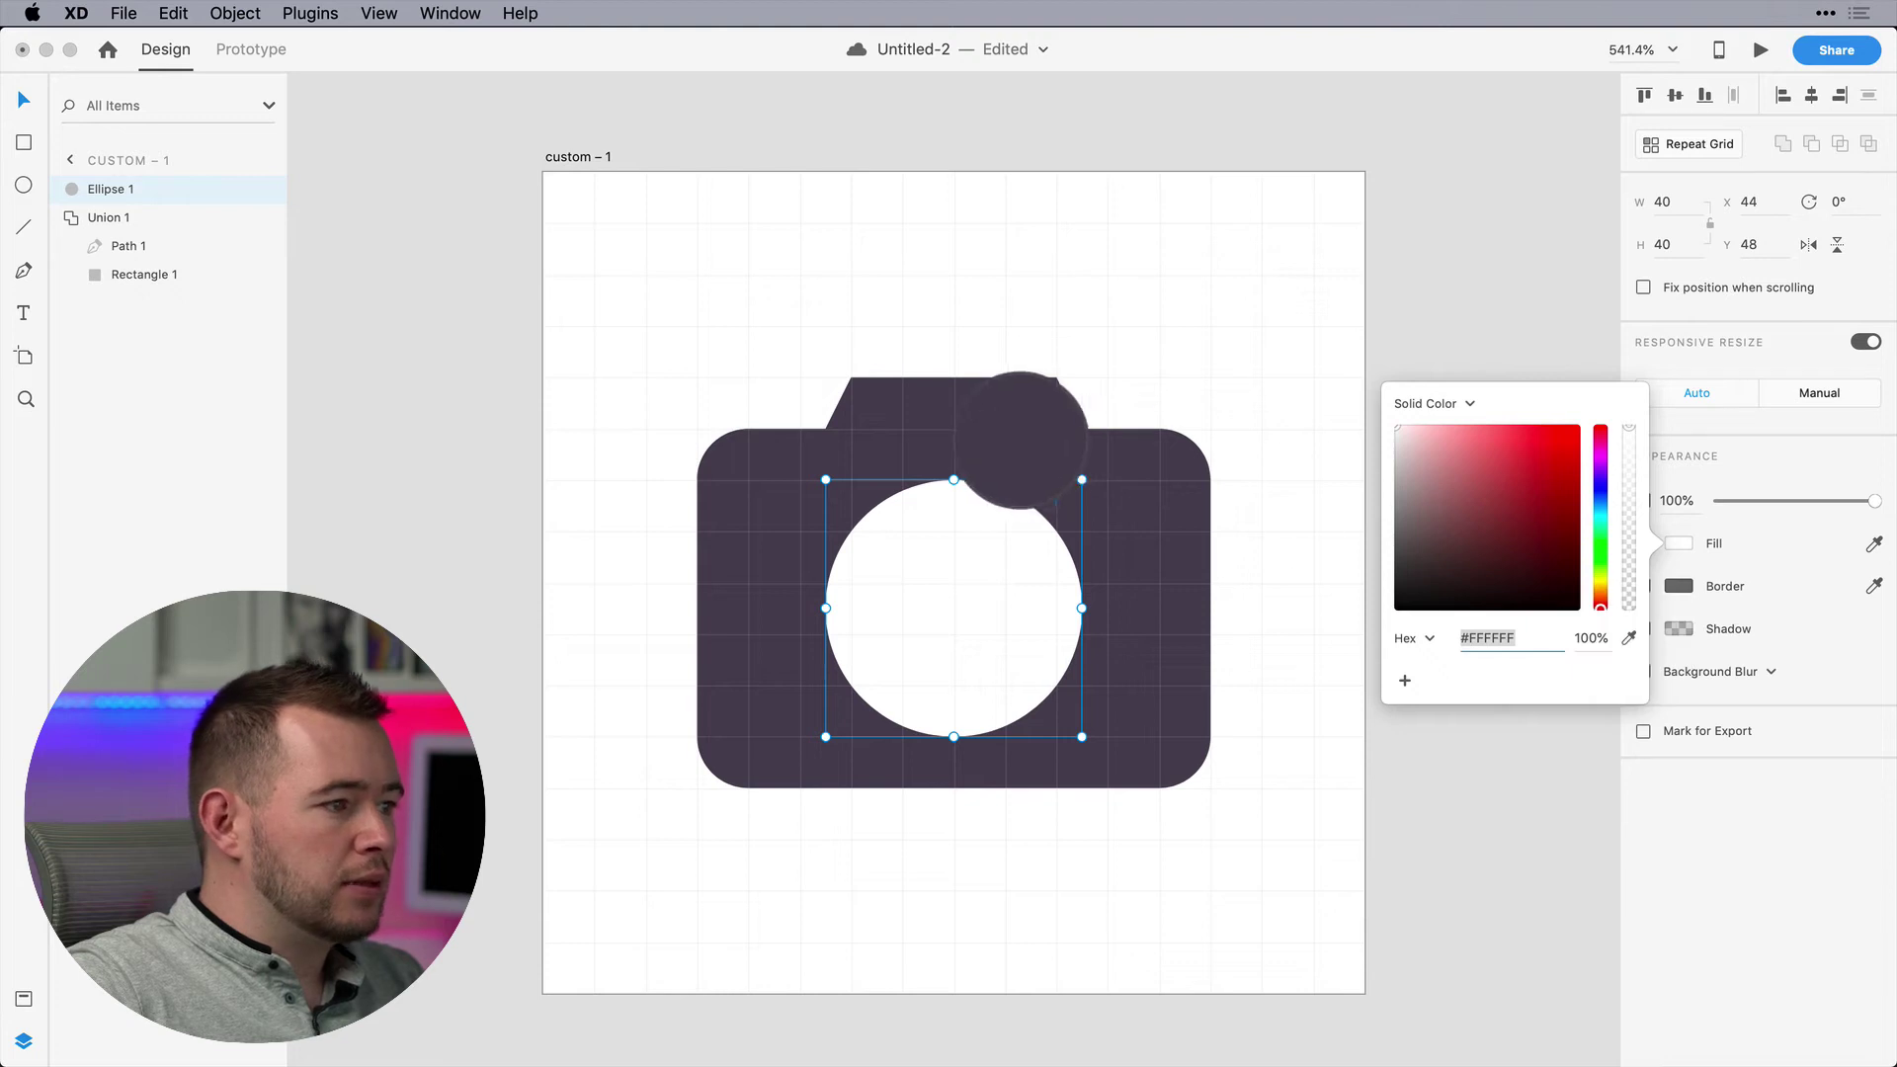
left_click(1021, 447)
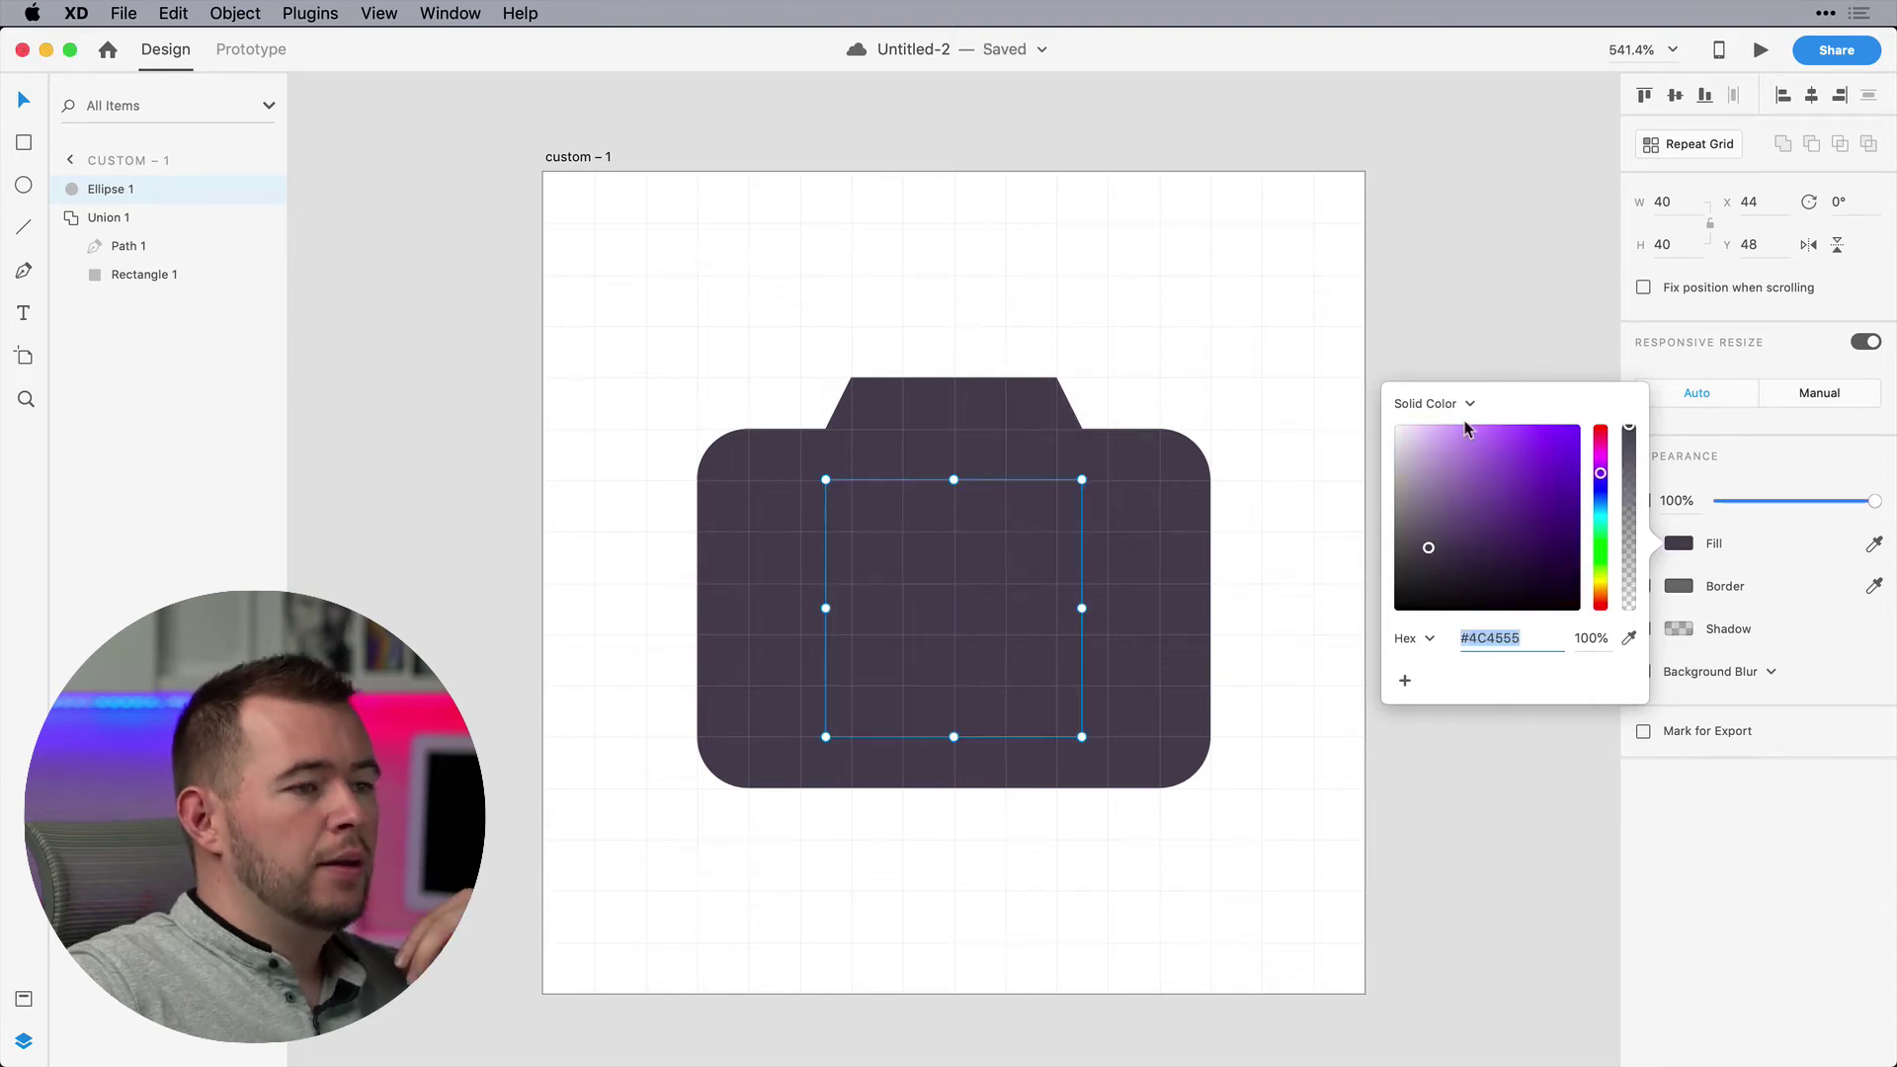
left_click(1443, 405)
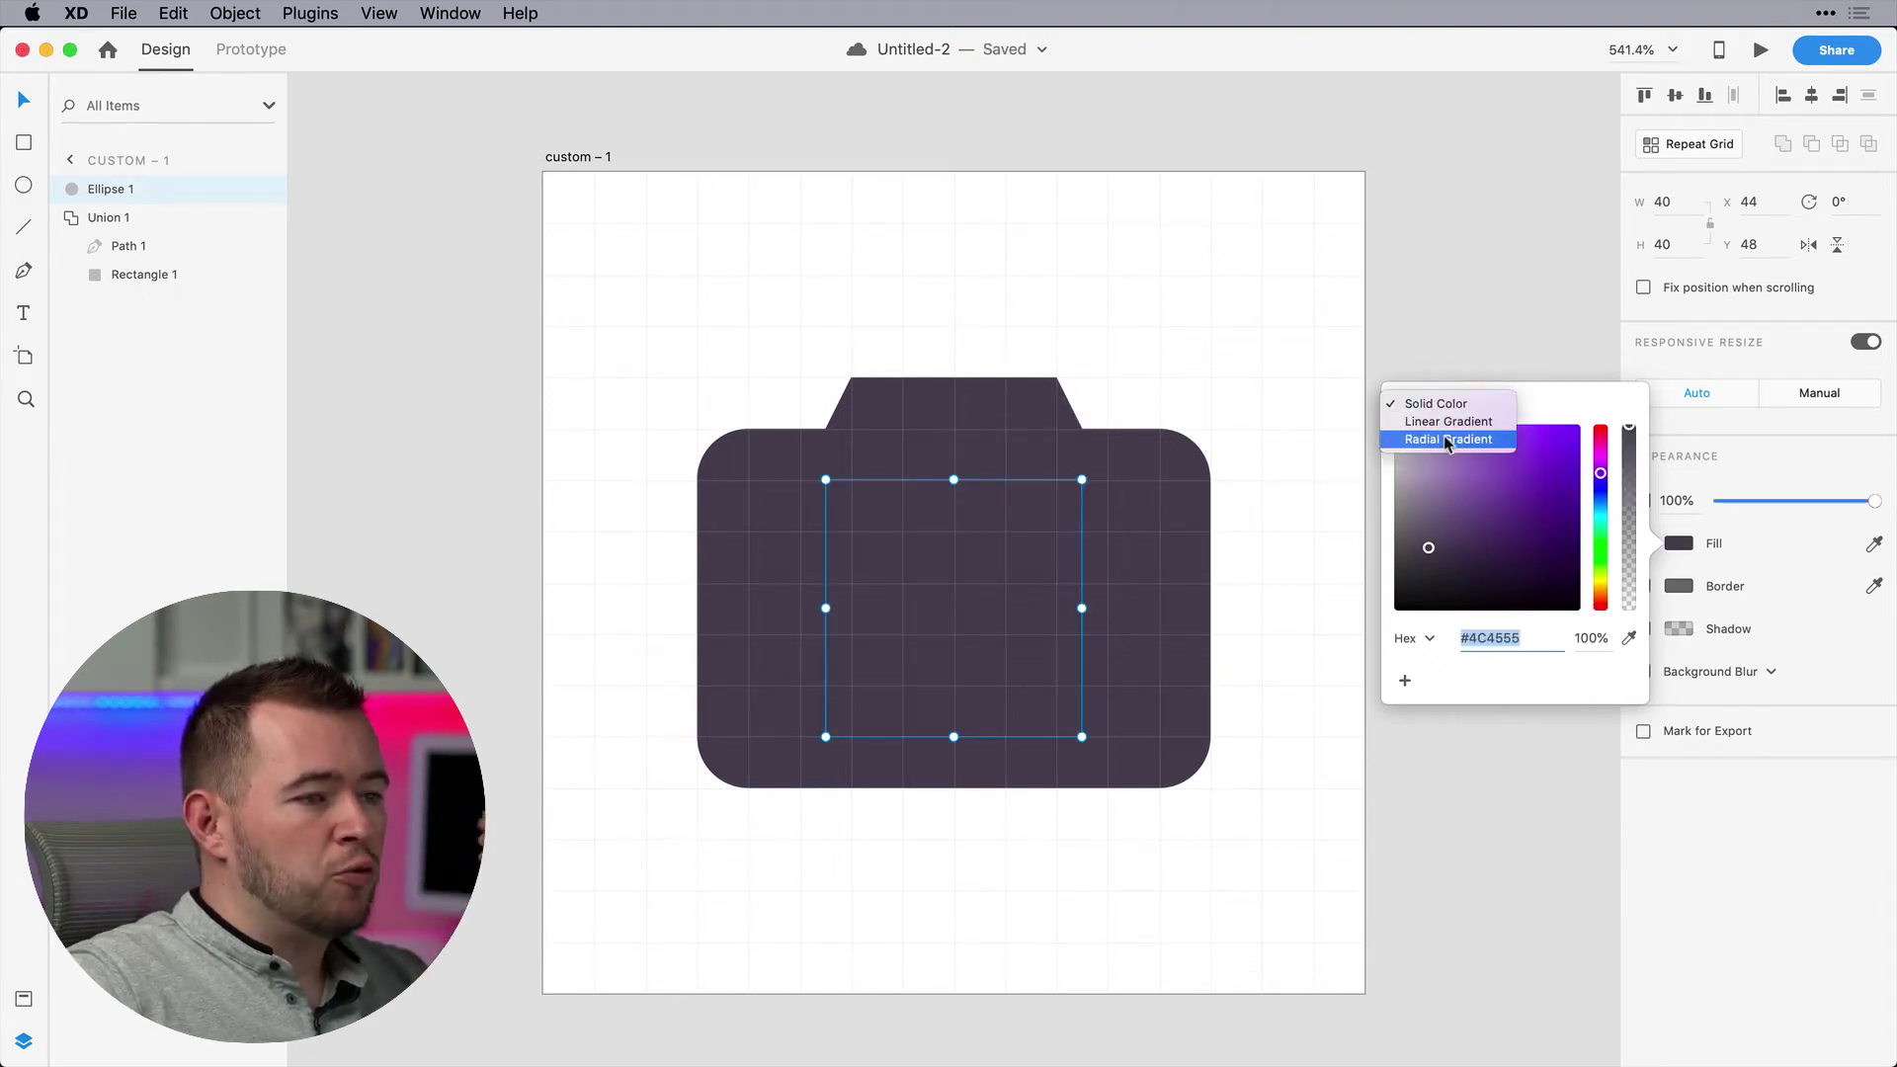
left_click(1445, 440)
Shift the gradient centre to the upper left, lighten the inner stop and darken the outer stop
left_click_drag(953, 608, 880, 508)
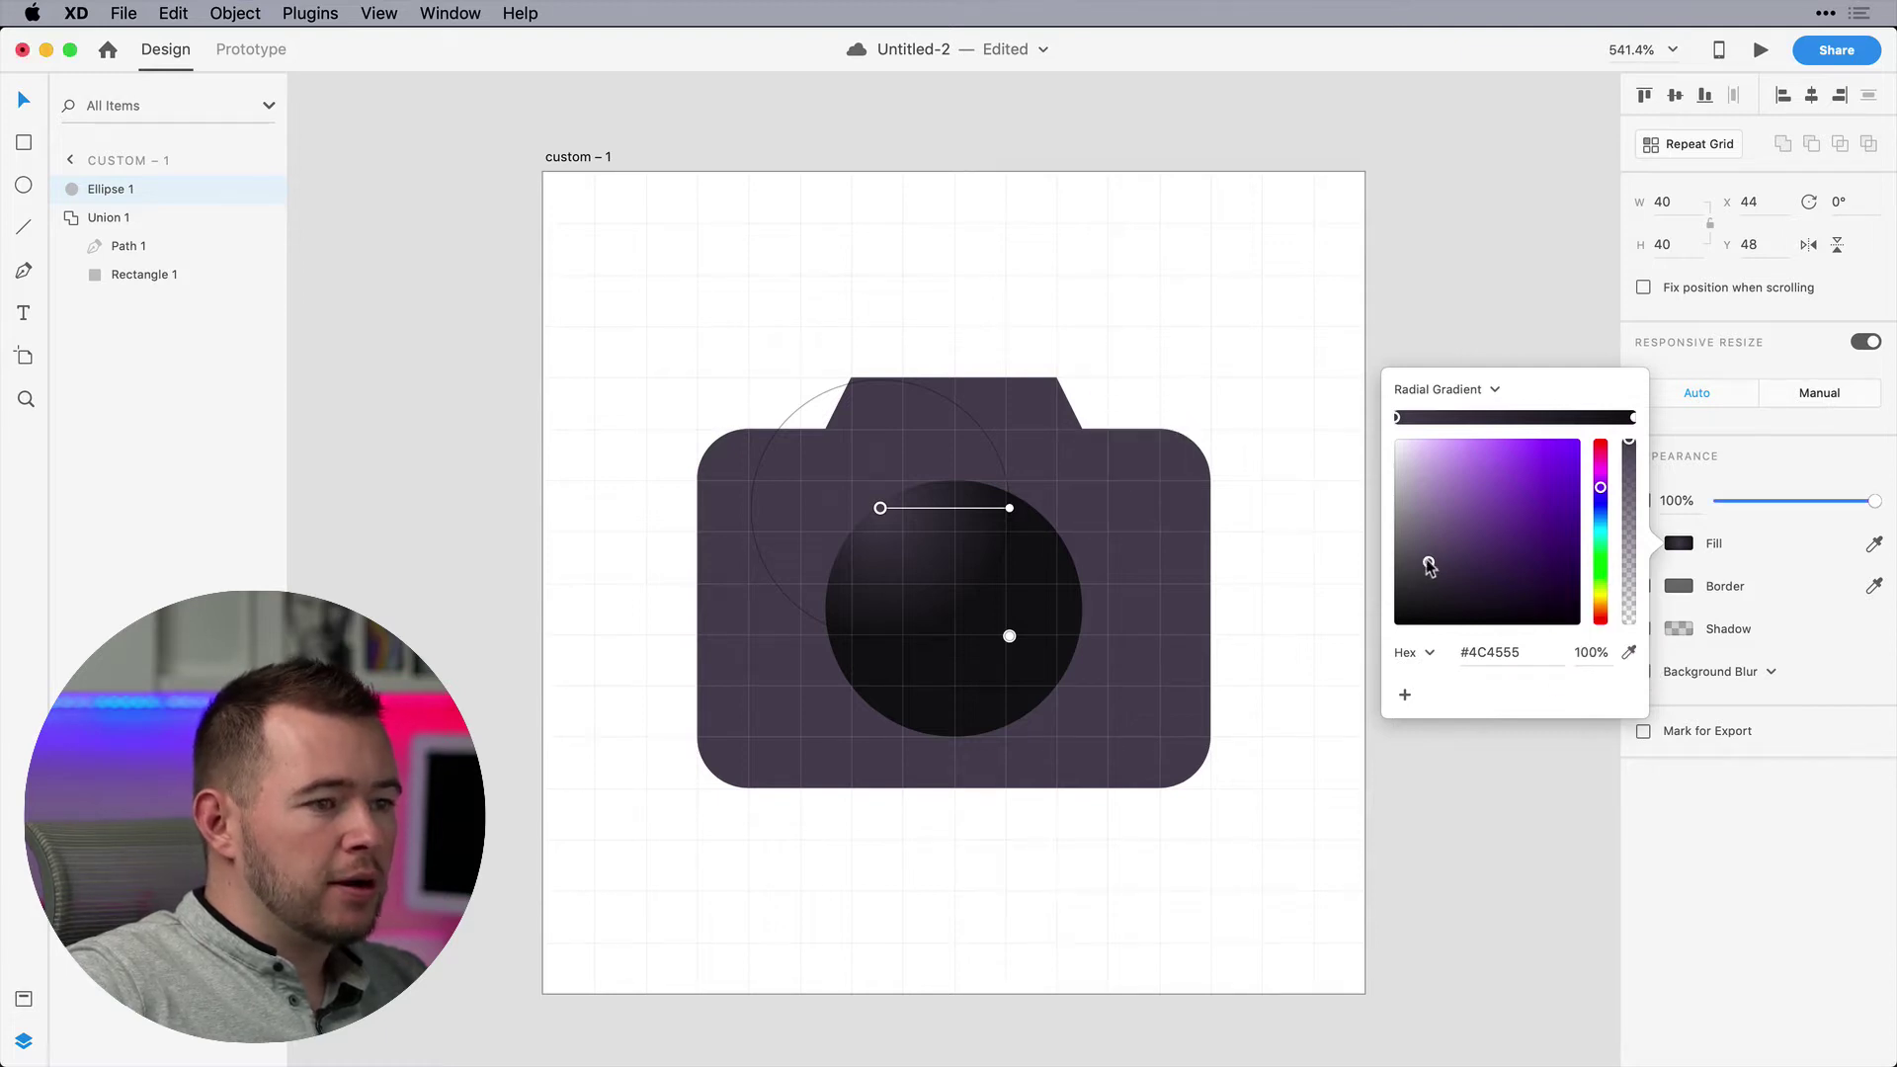
left_click_drag(1430, 567, 1423, 543)
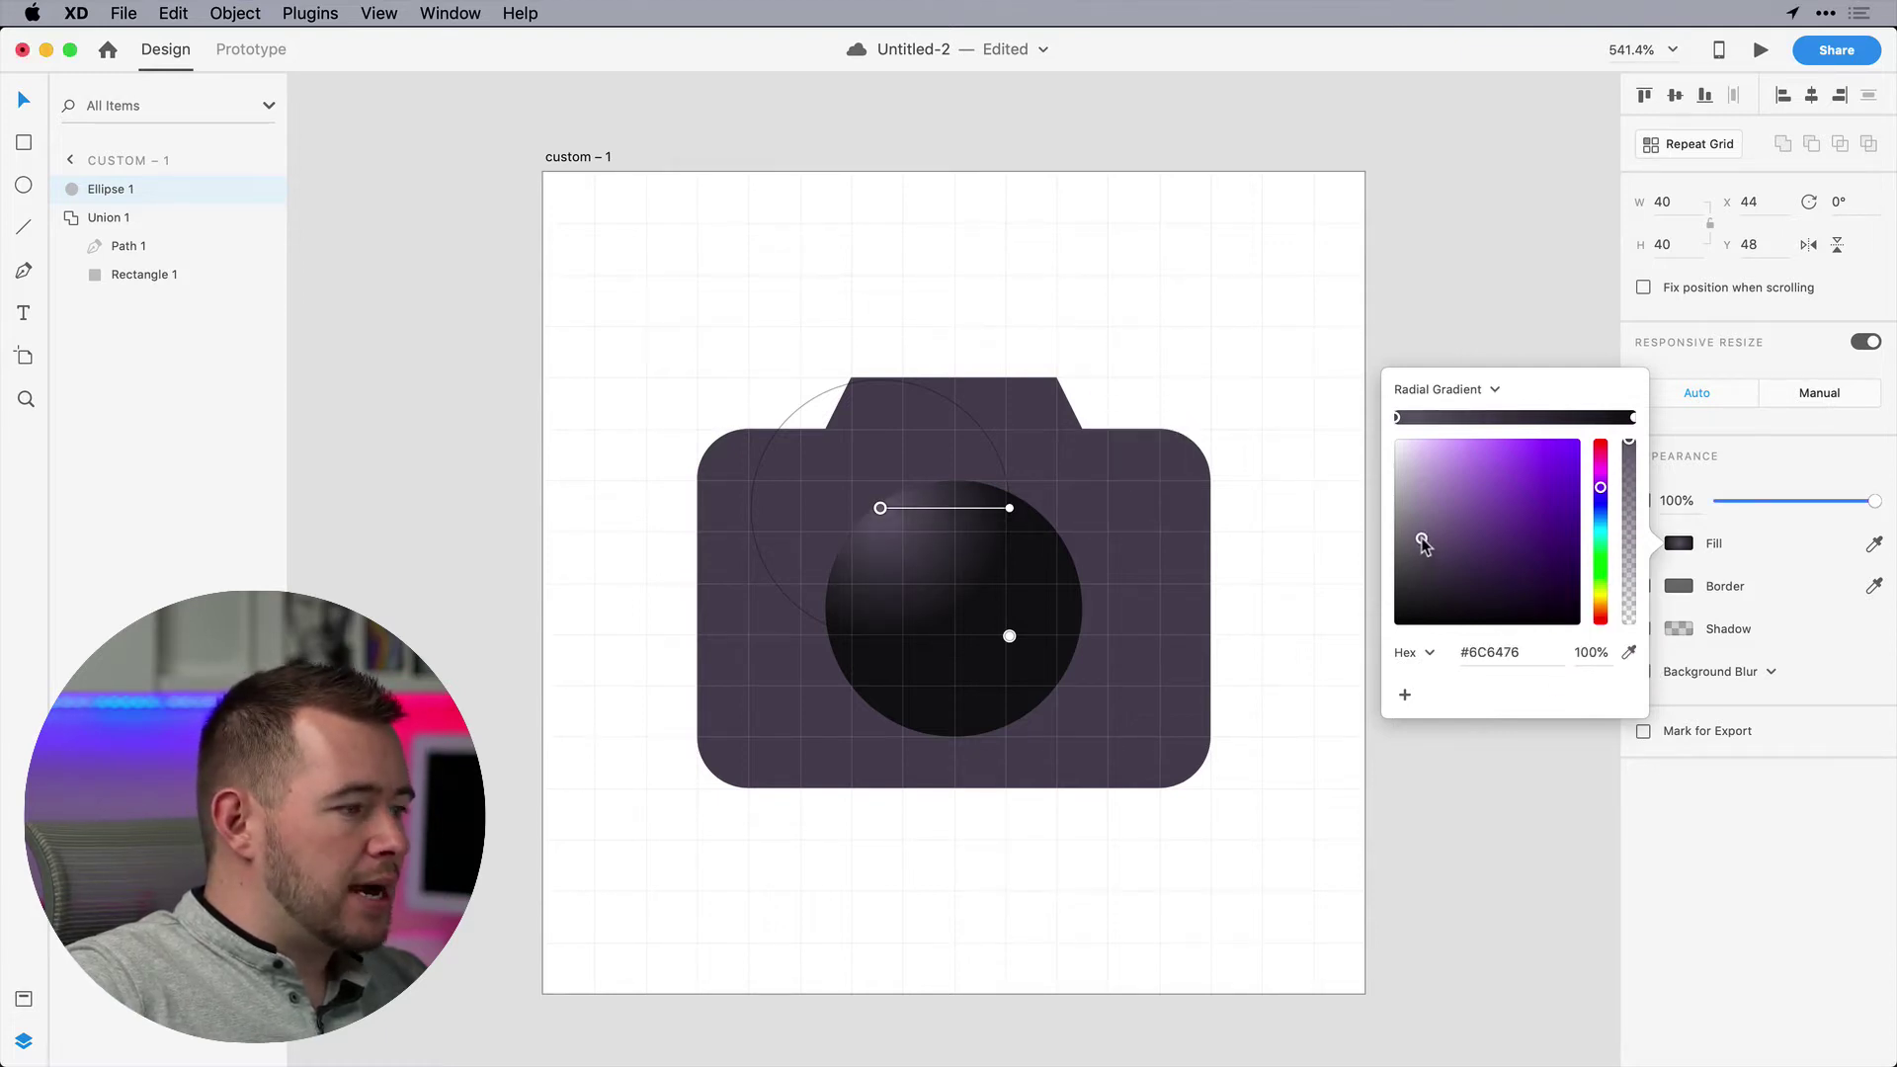
left_click(1010, 509)
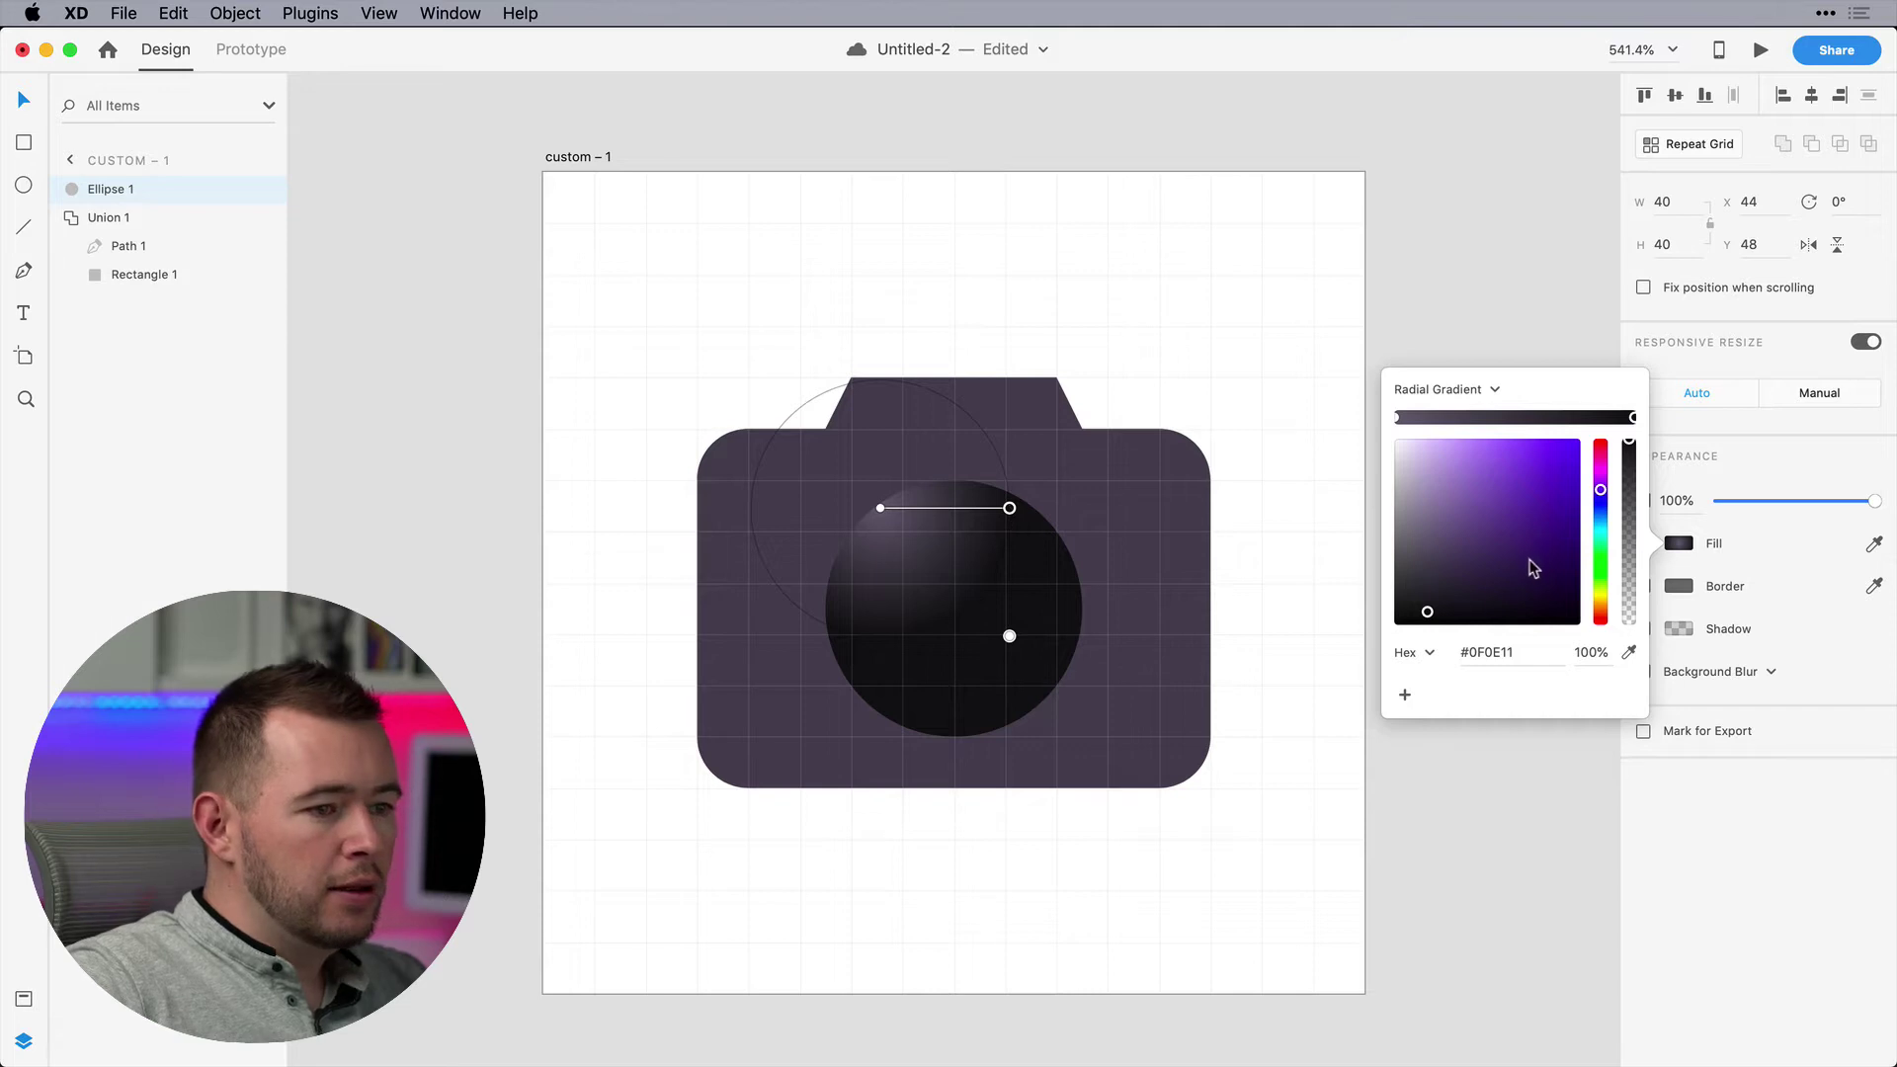
left_click(1629, 655)
left_click(1186, 603)
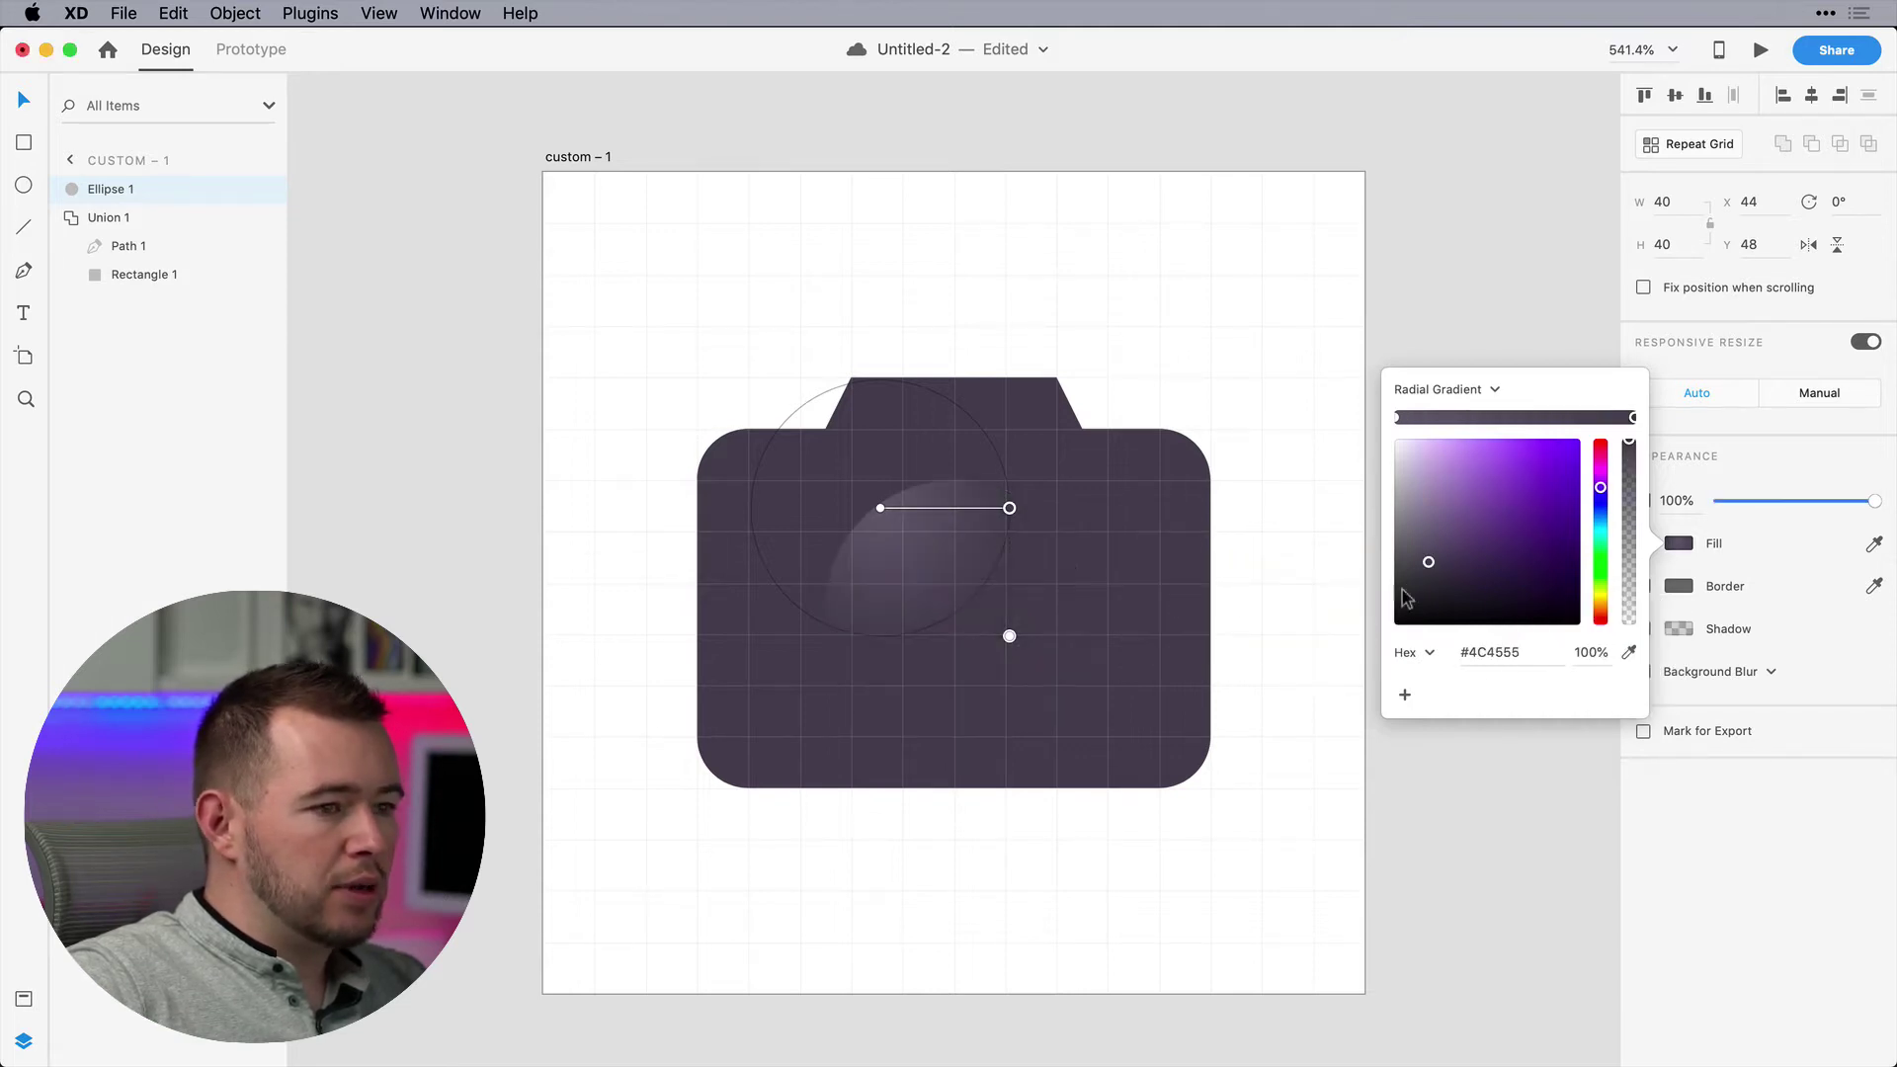
left_click_drag(1435, 579, 1426, 575)
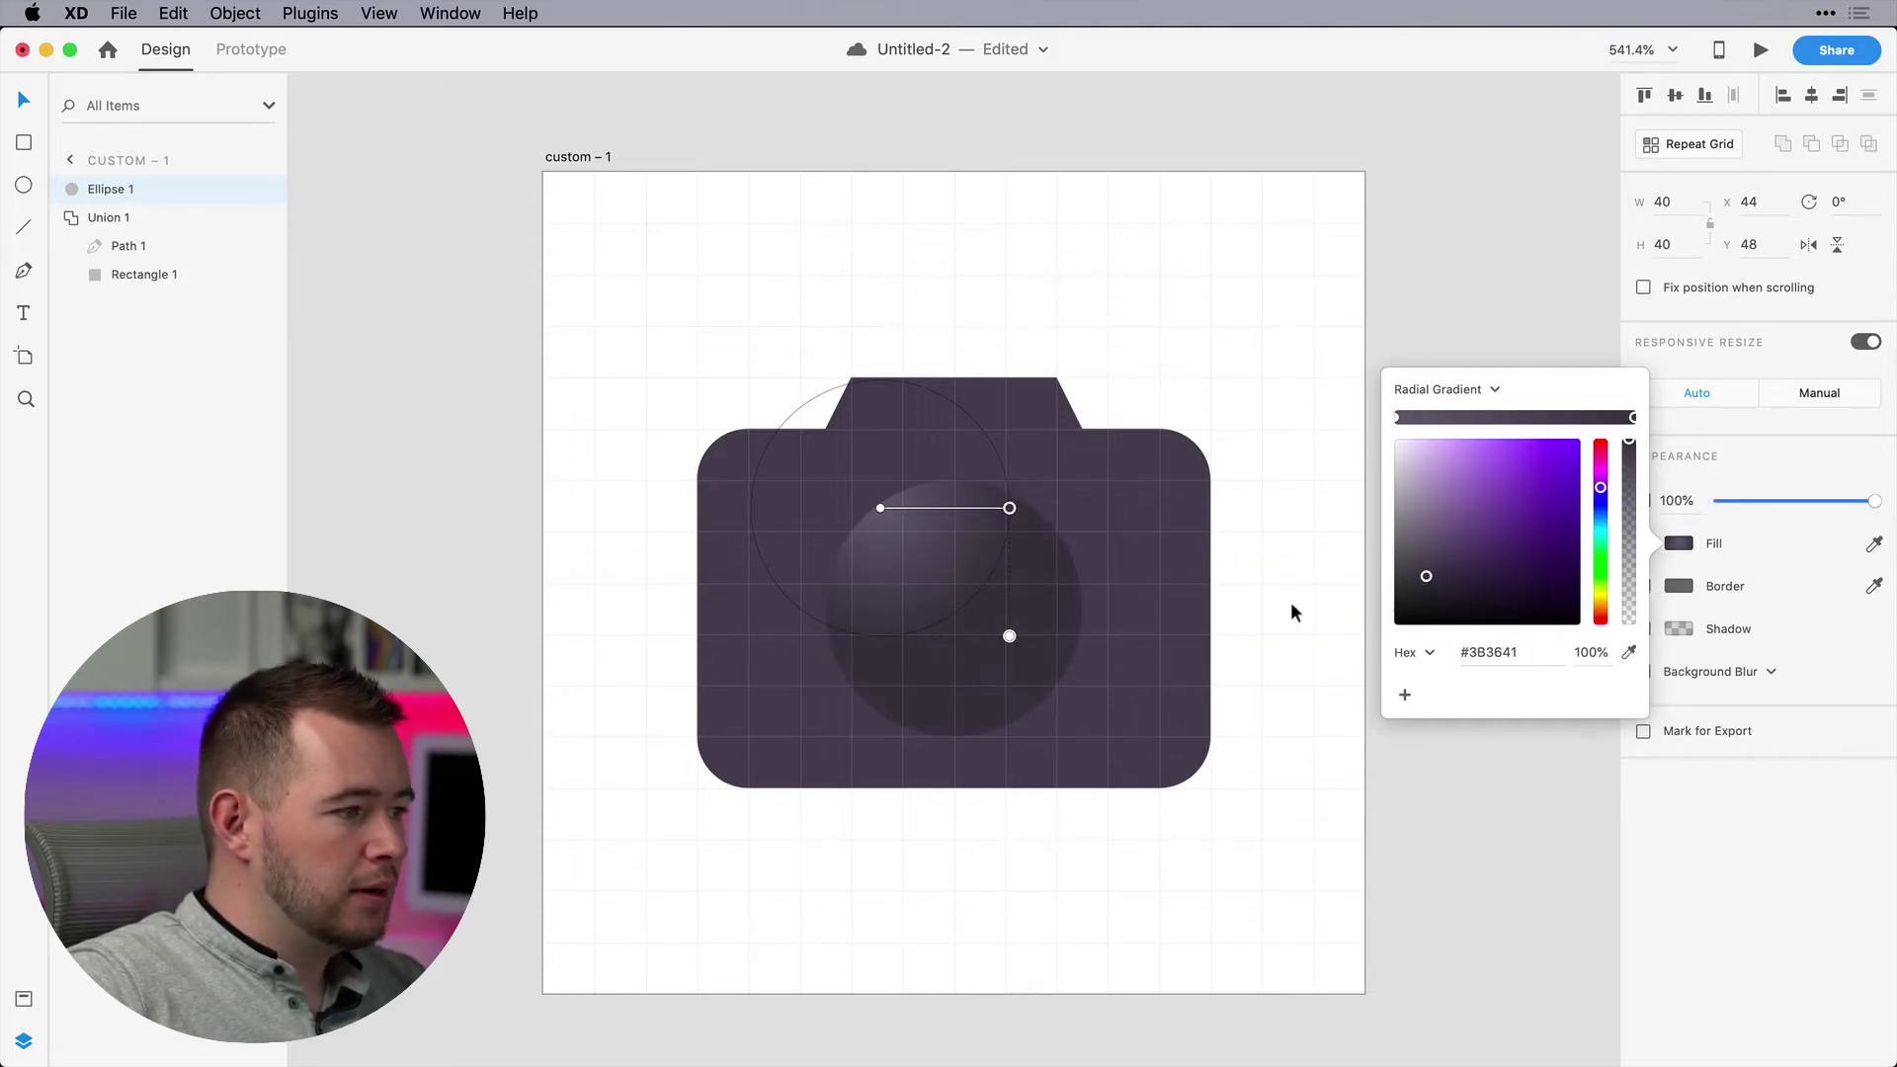
left_click_drag(1010, 636, 1047, 683)
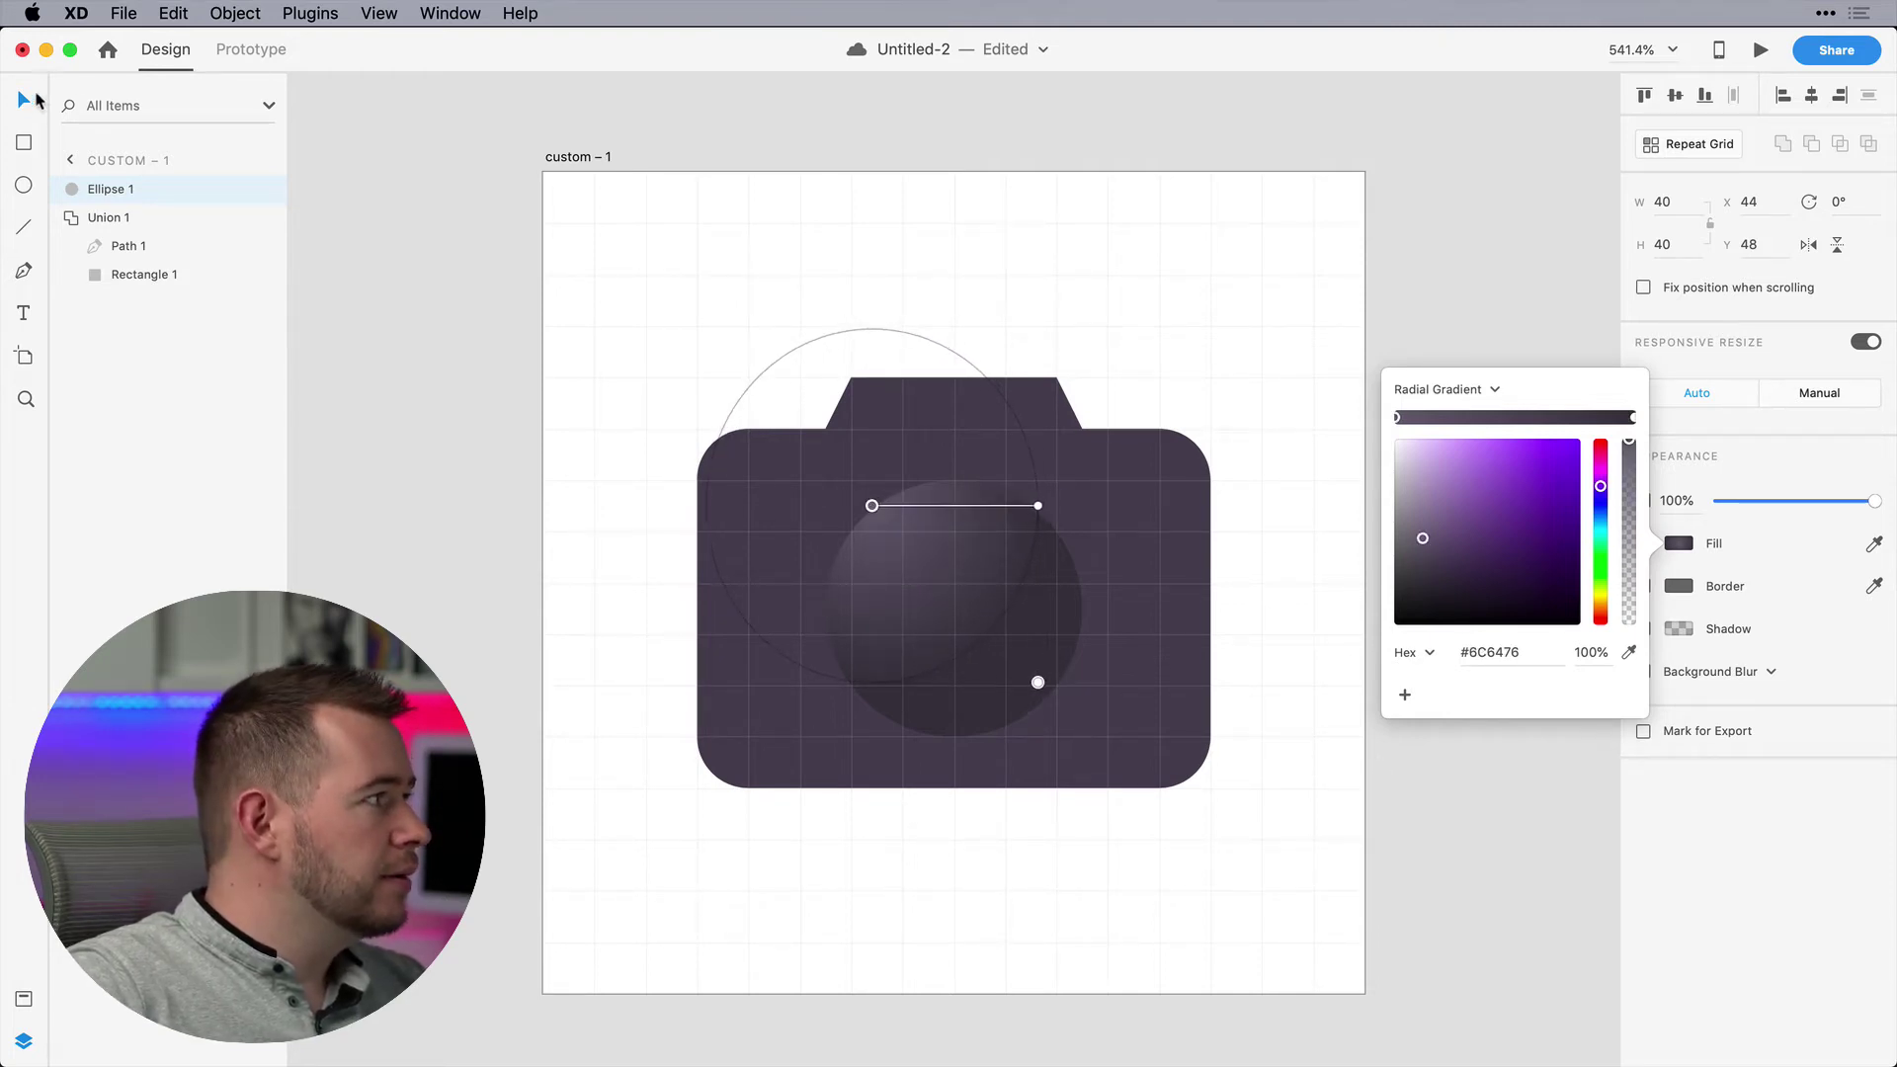
left_click(887, 580)
Duplicate the lens circle and shrink the copy to 36×36 around its centre
key("super+d")
left_click_drag(825, 480, 838, 493)
left_click(1124, 572)
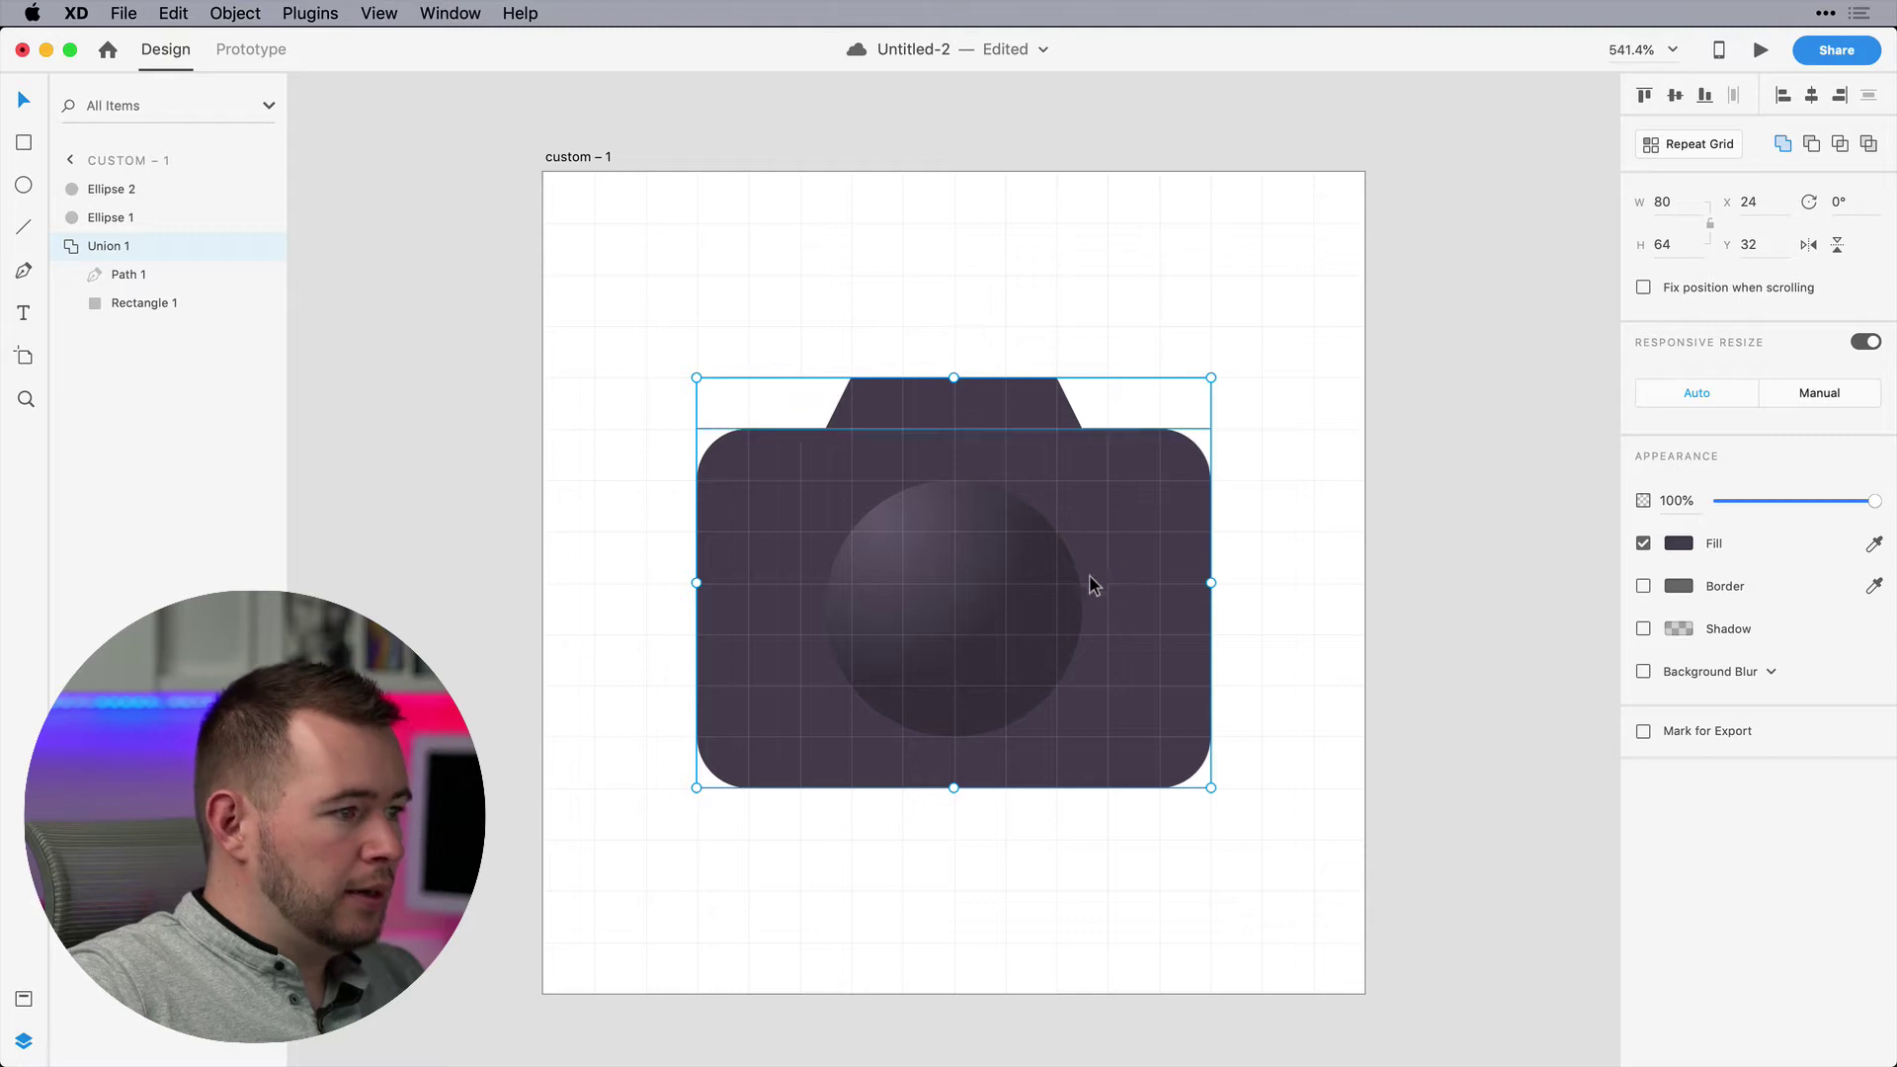
Adjust the inner 36×36 lens copy, then select the outer 40×40 lens circle Ellipse 1
left_click(1002, 595)
key("0")
key("0")
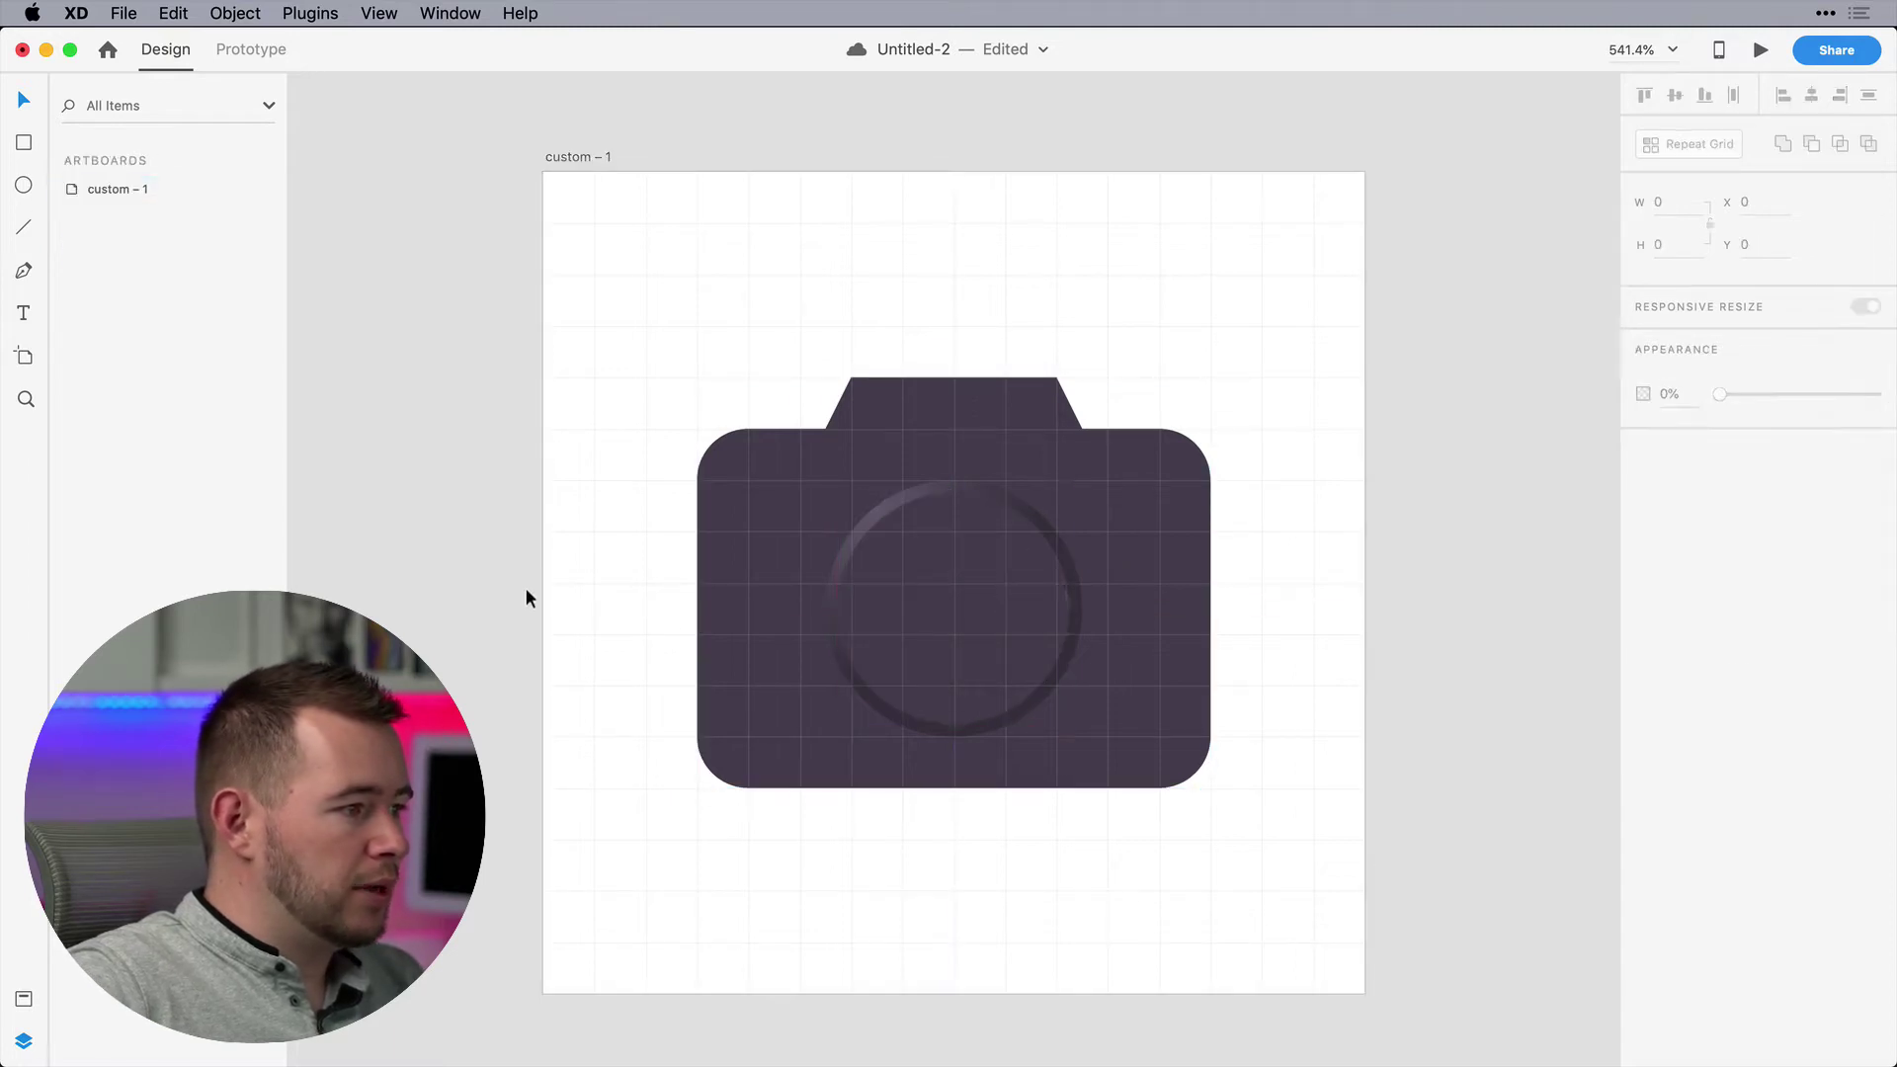
left_click(894, 589)
left_click_drag(833, 484, 839, 492)
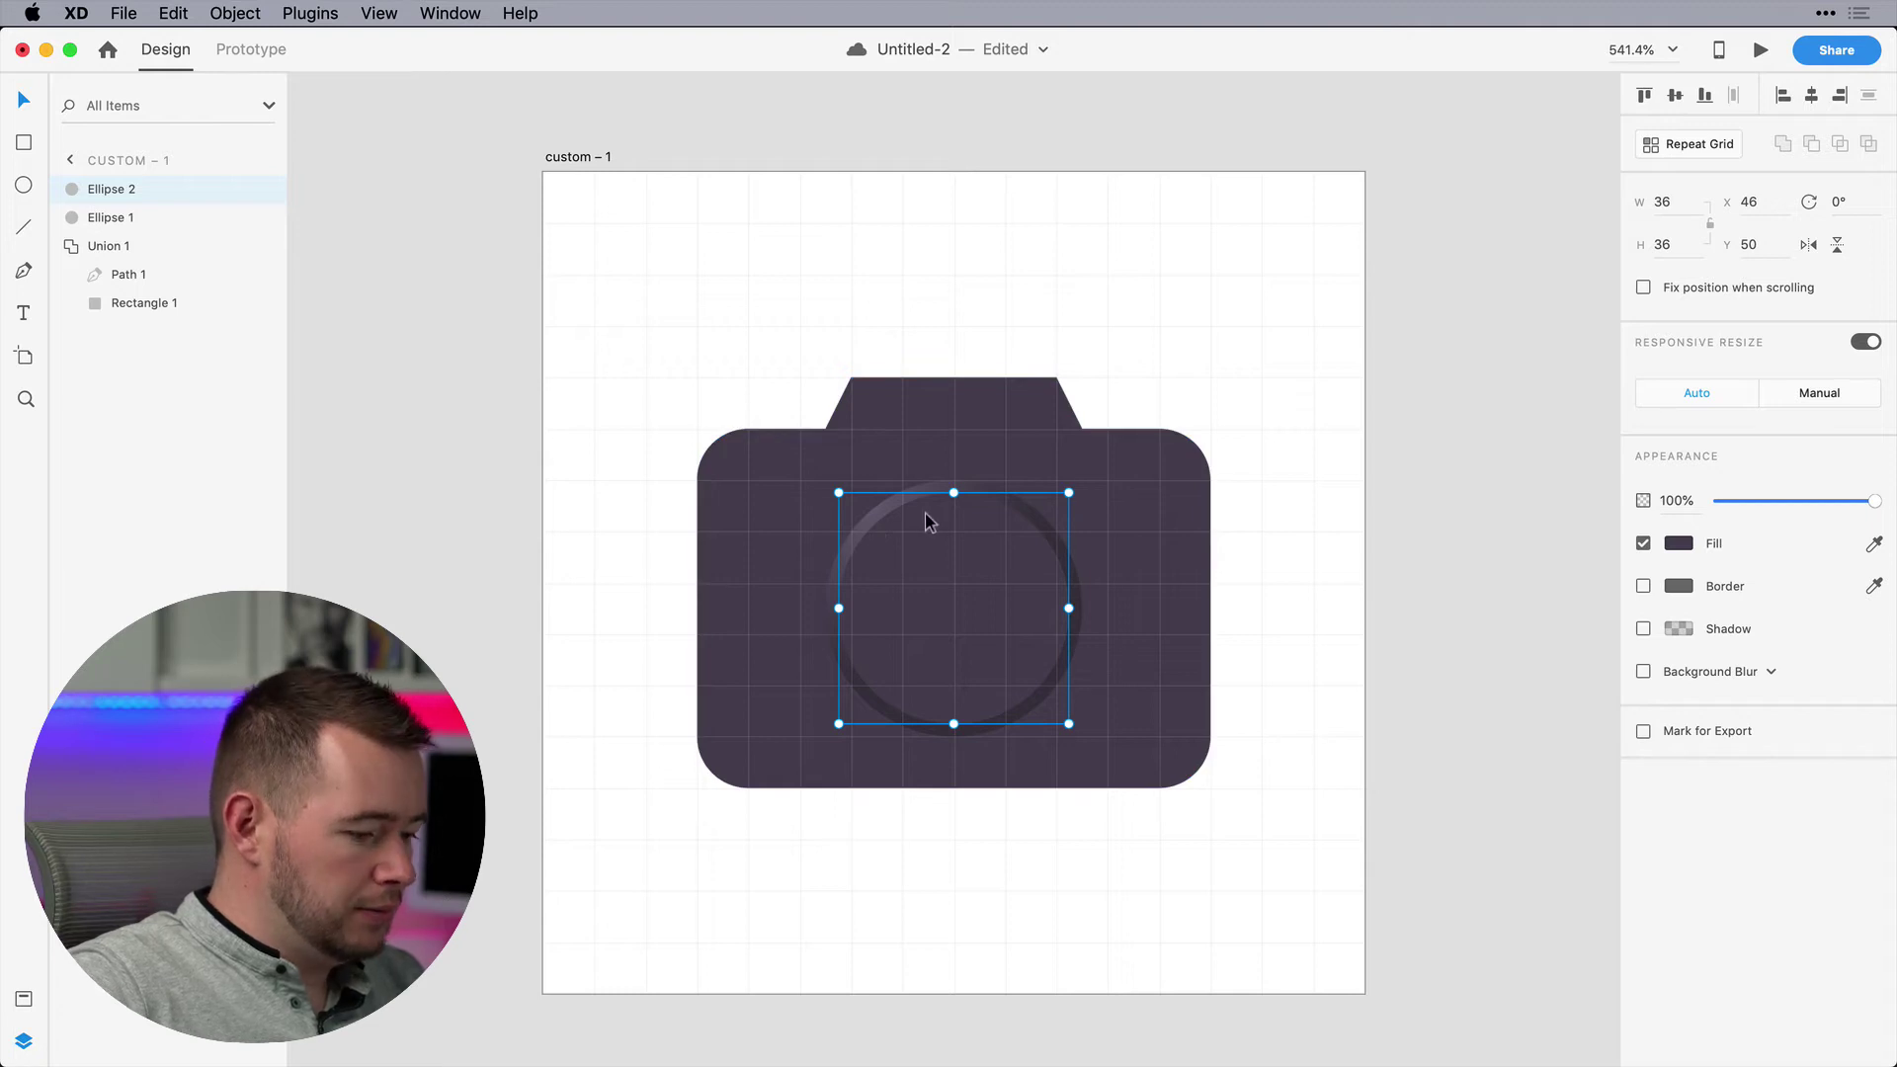
left_click(1318, 550)
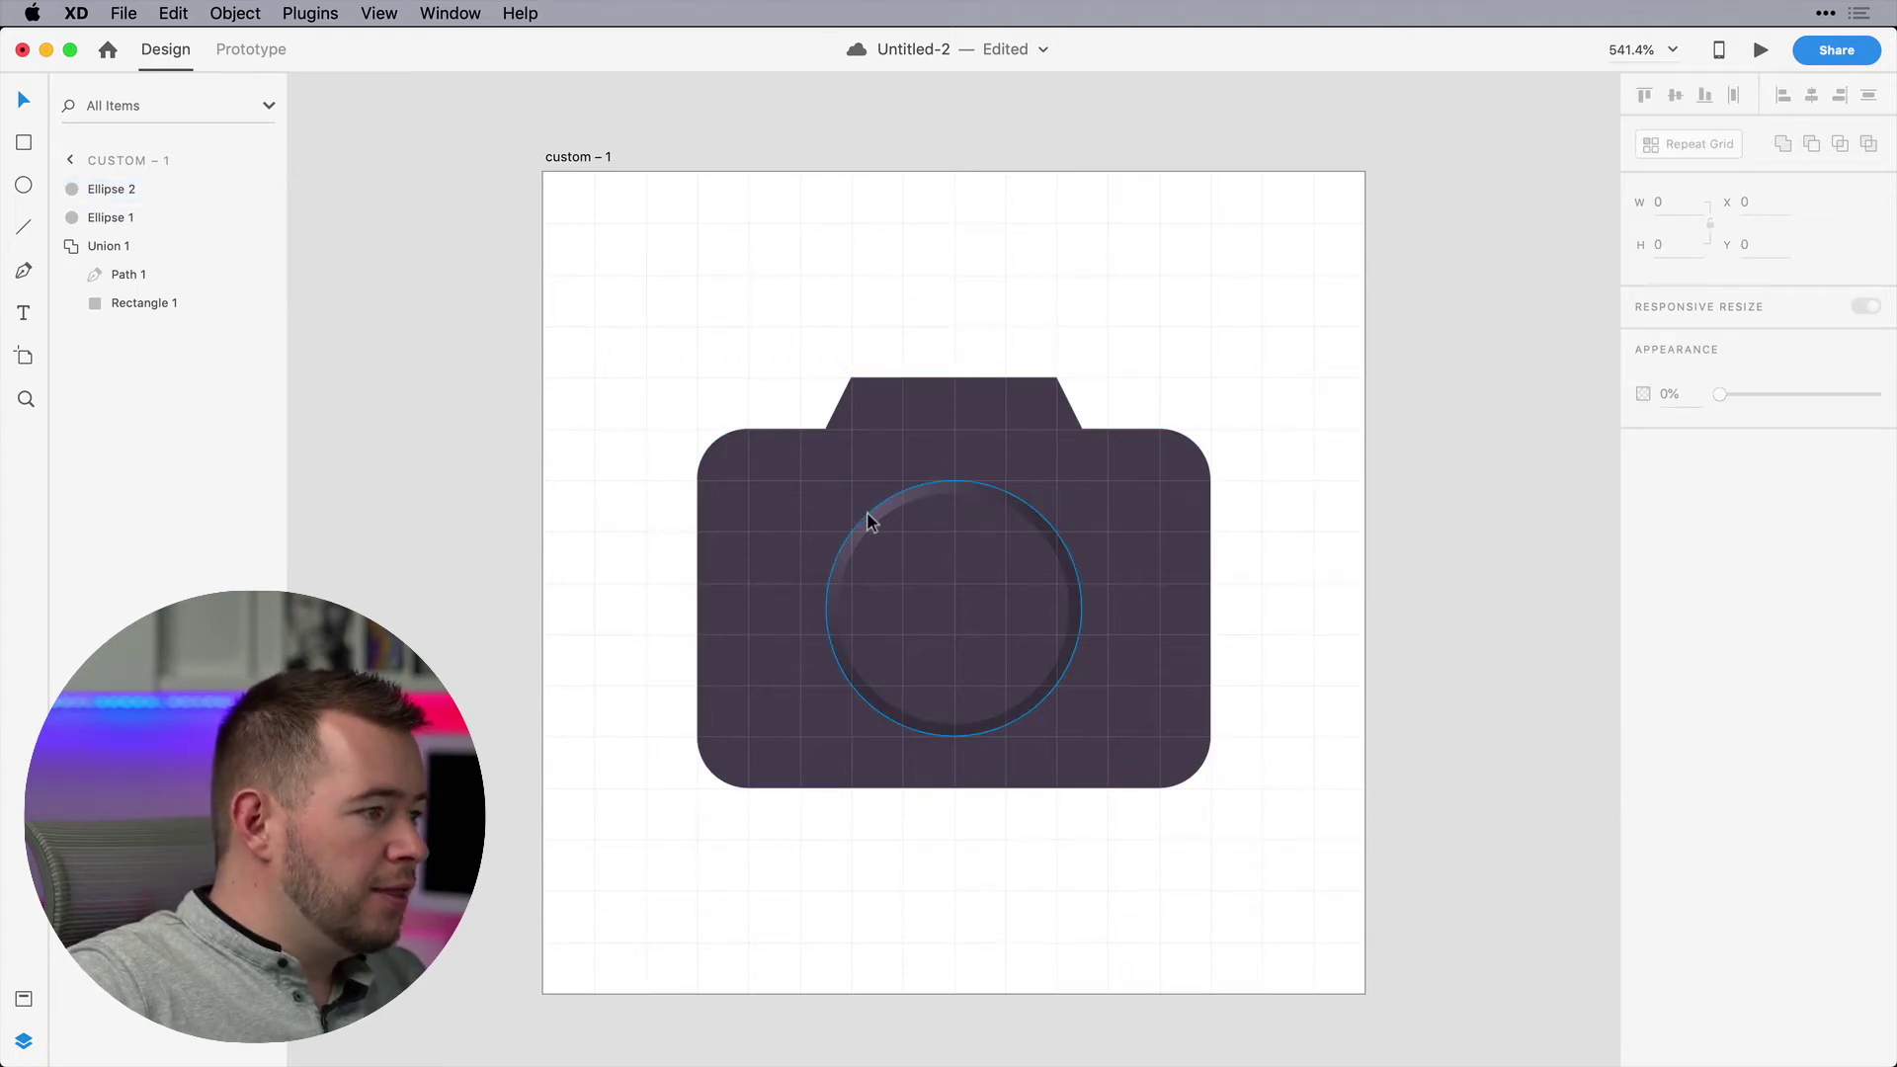
left_click(868, 520)
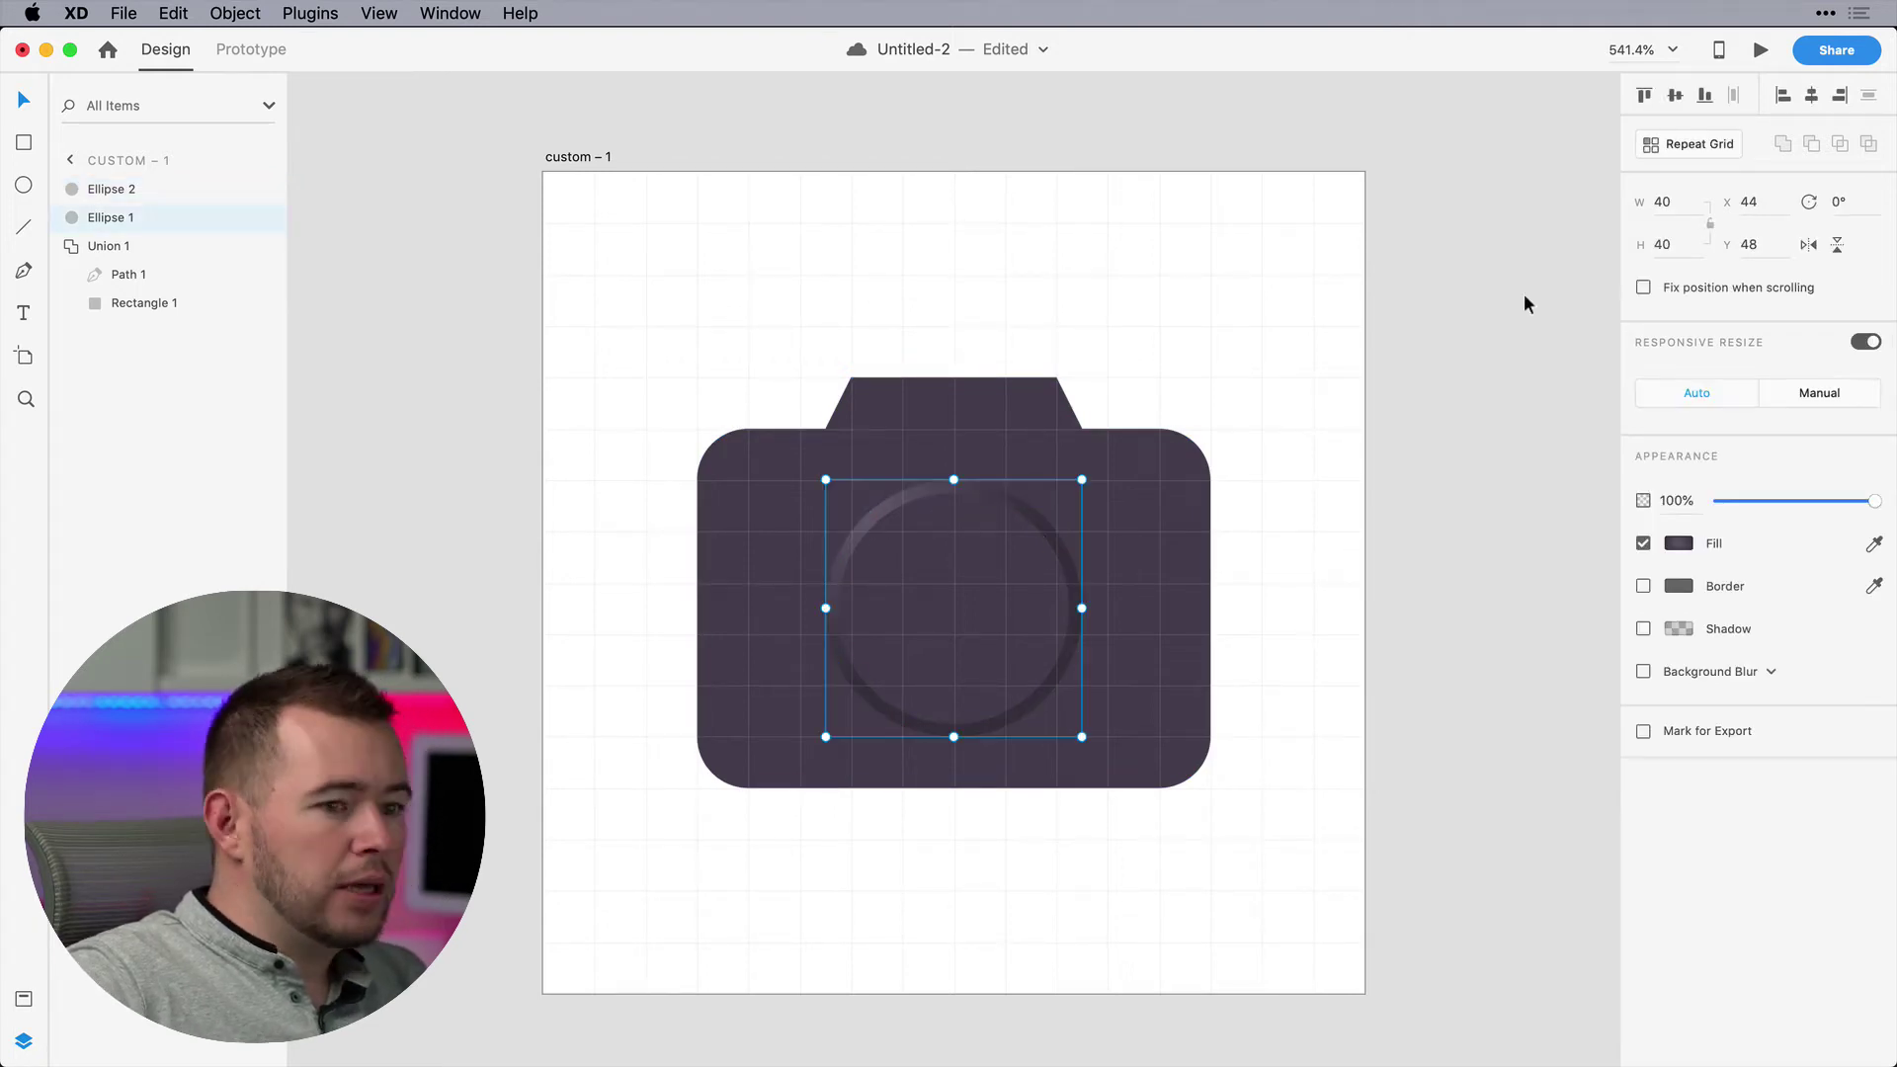
Give the outer lens circle a drop shadow with X 1, Y 1 and blur 2
left_click(1644, 629)
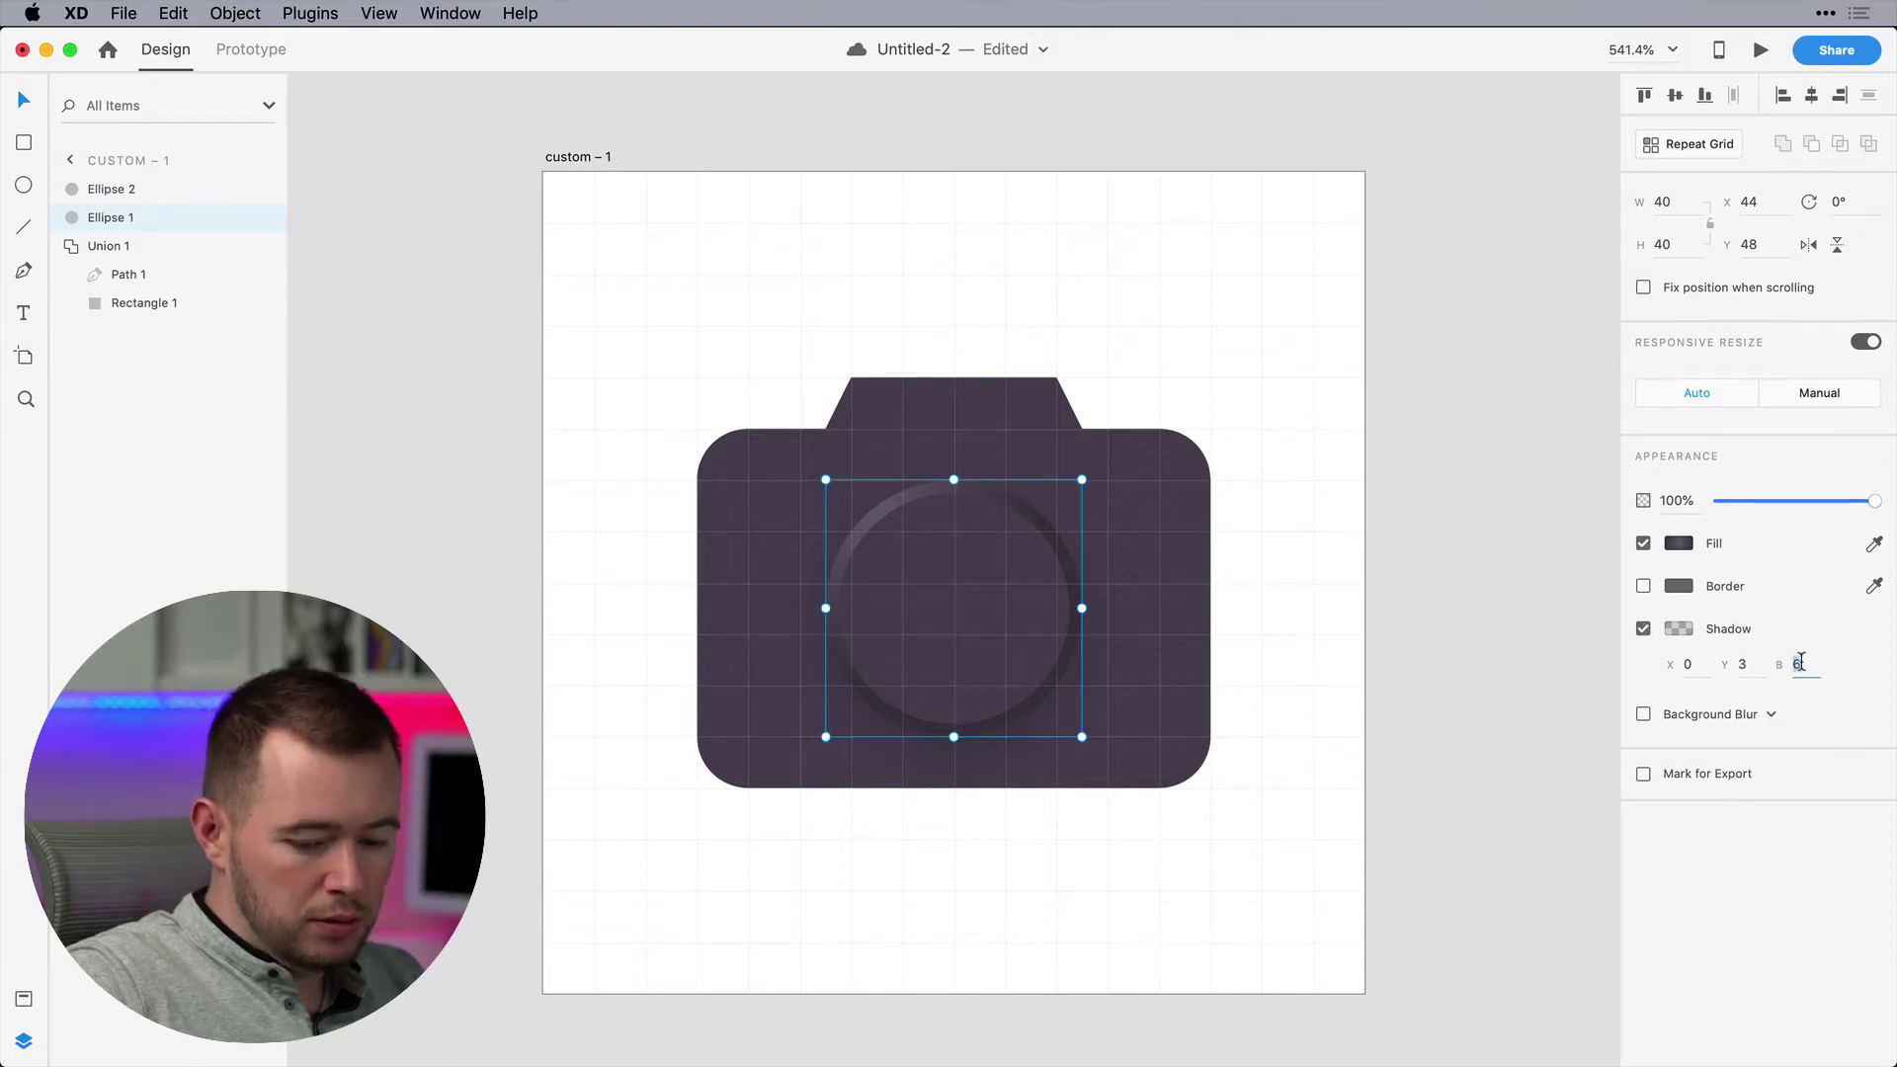
type("2")
key("Return")
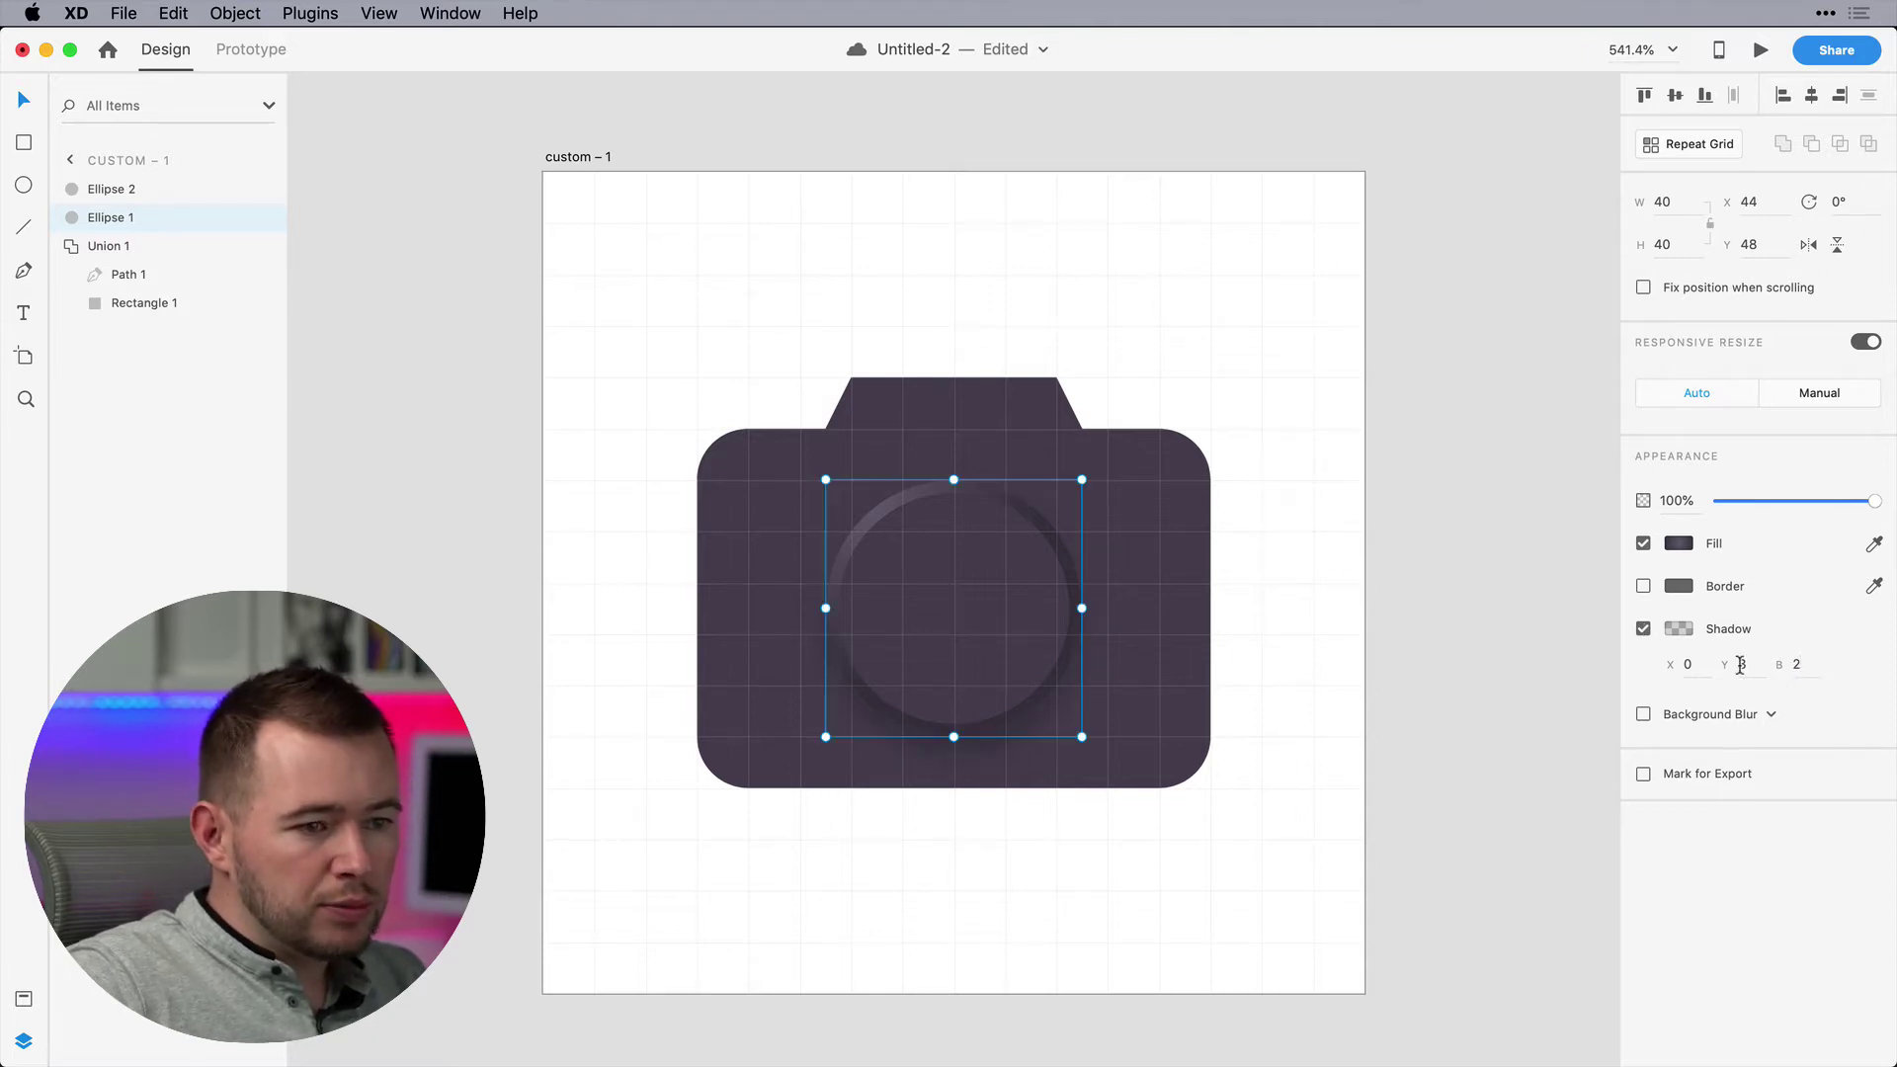
left_click(1742, 664)
type("1")
key("Return")
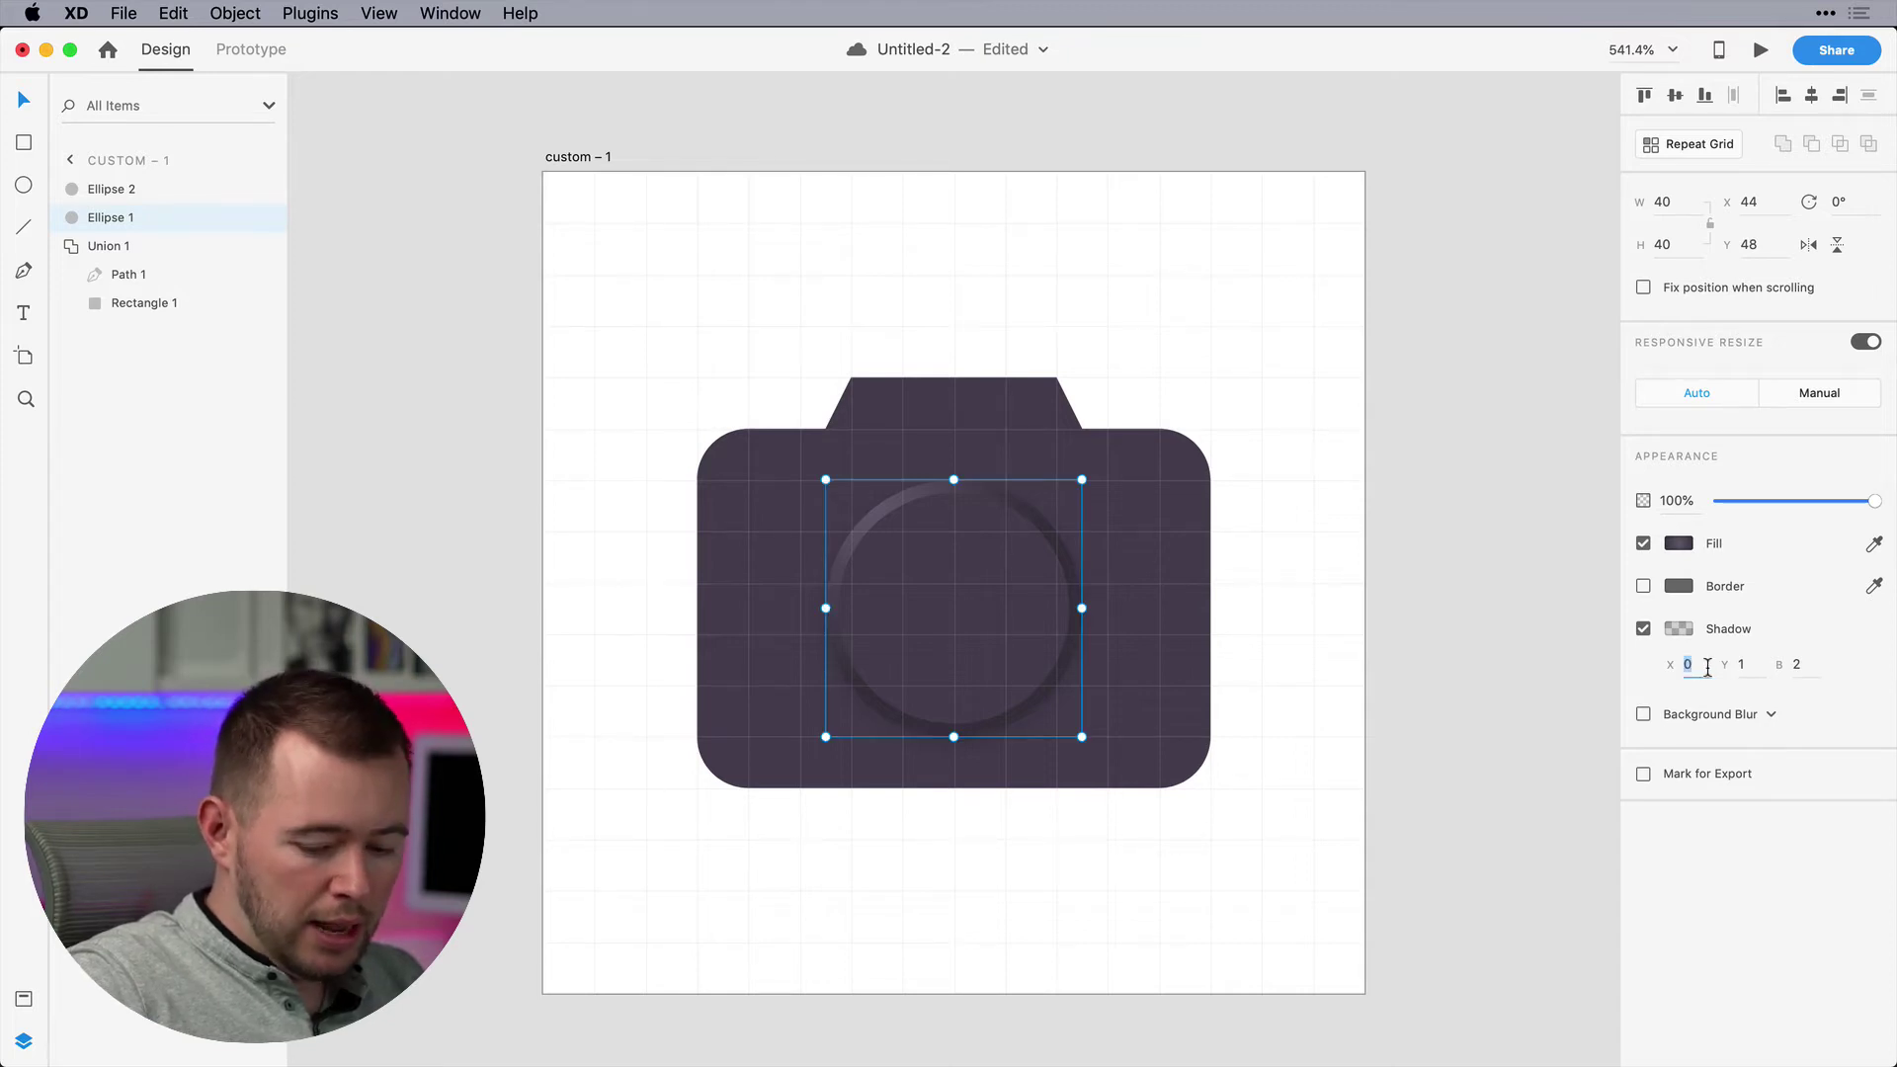
type("0")
key("Return")
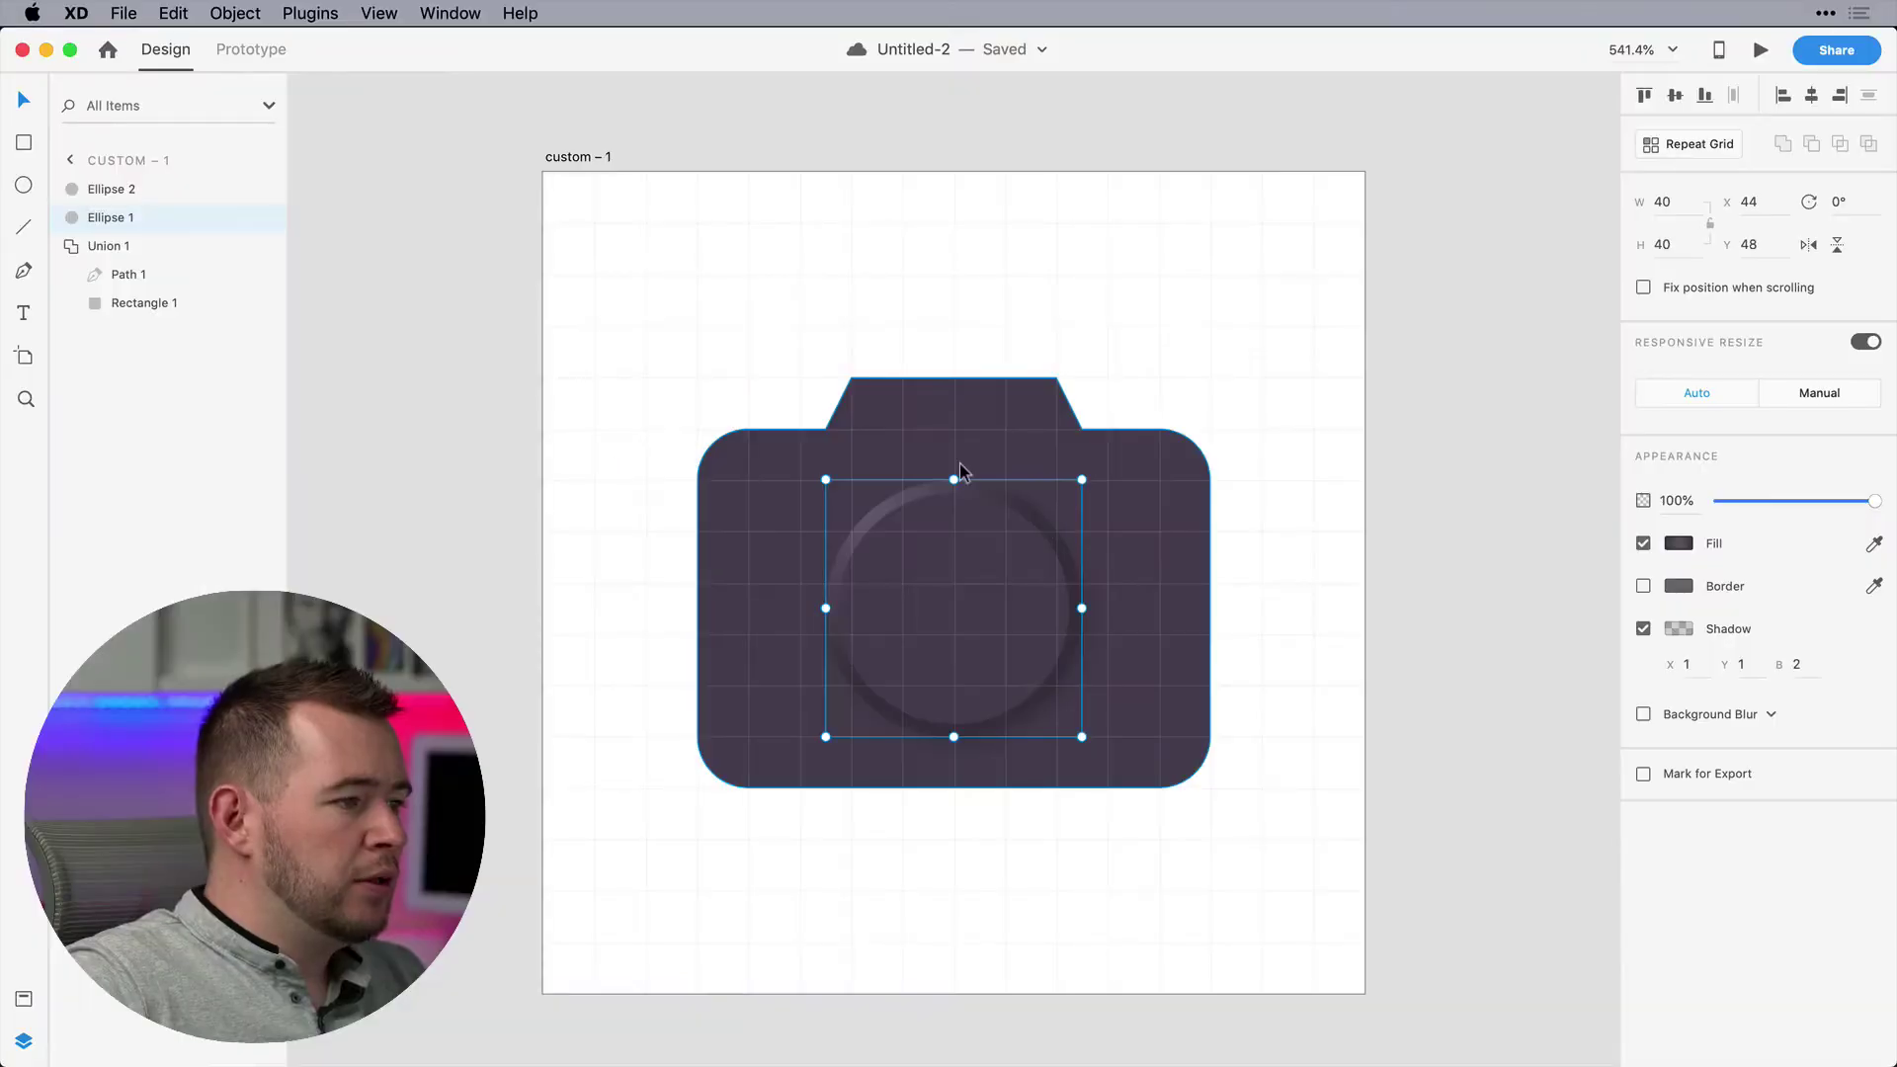
Paste the lens styling onto inner Ellipse 2, reshape and darken its radial gradient, then duplicate it
left_click(1018, 563)
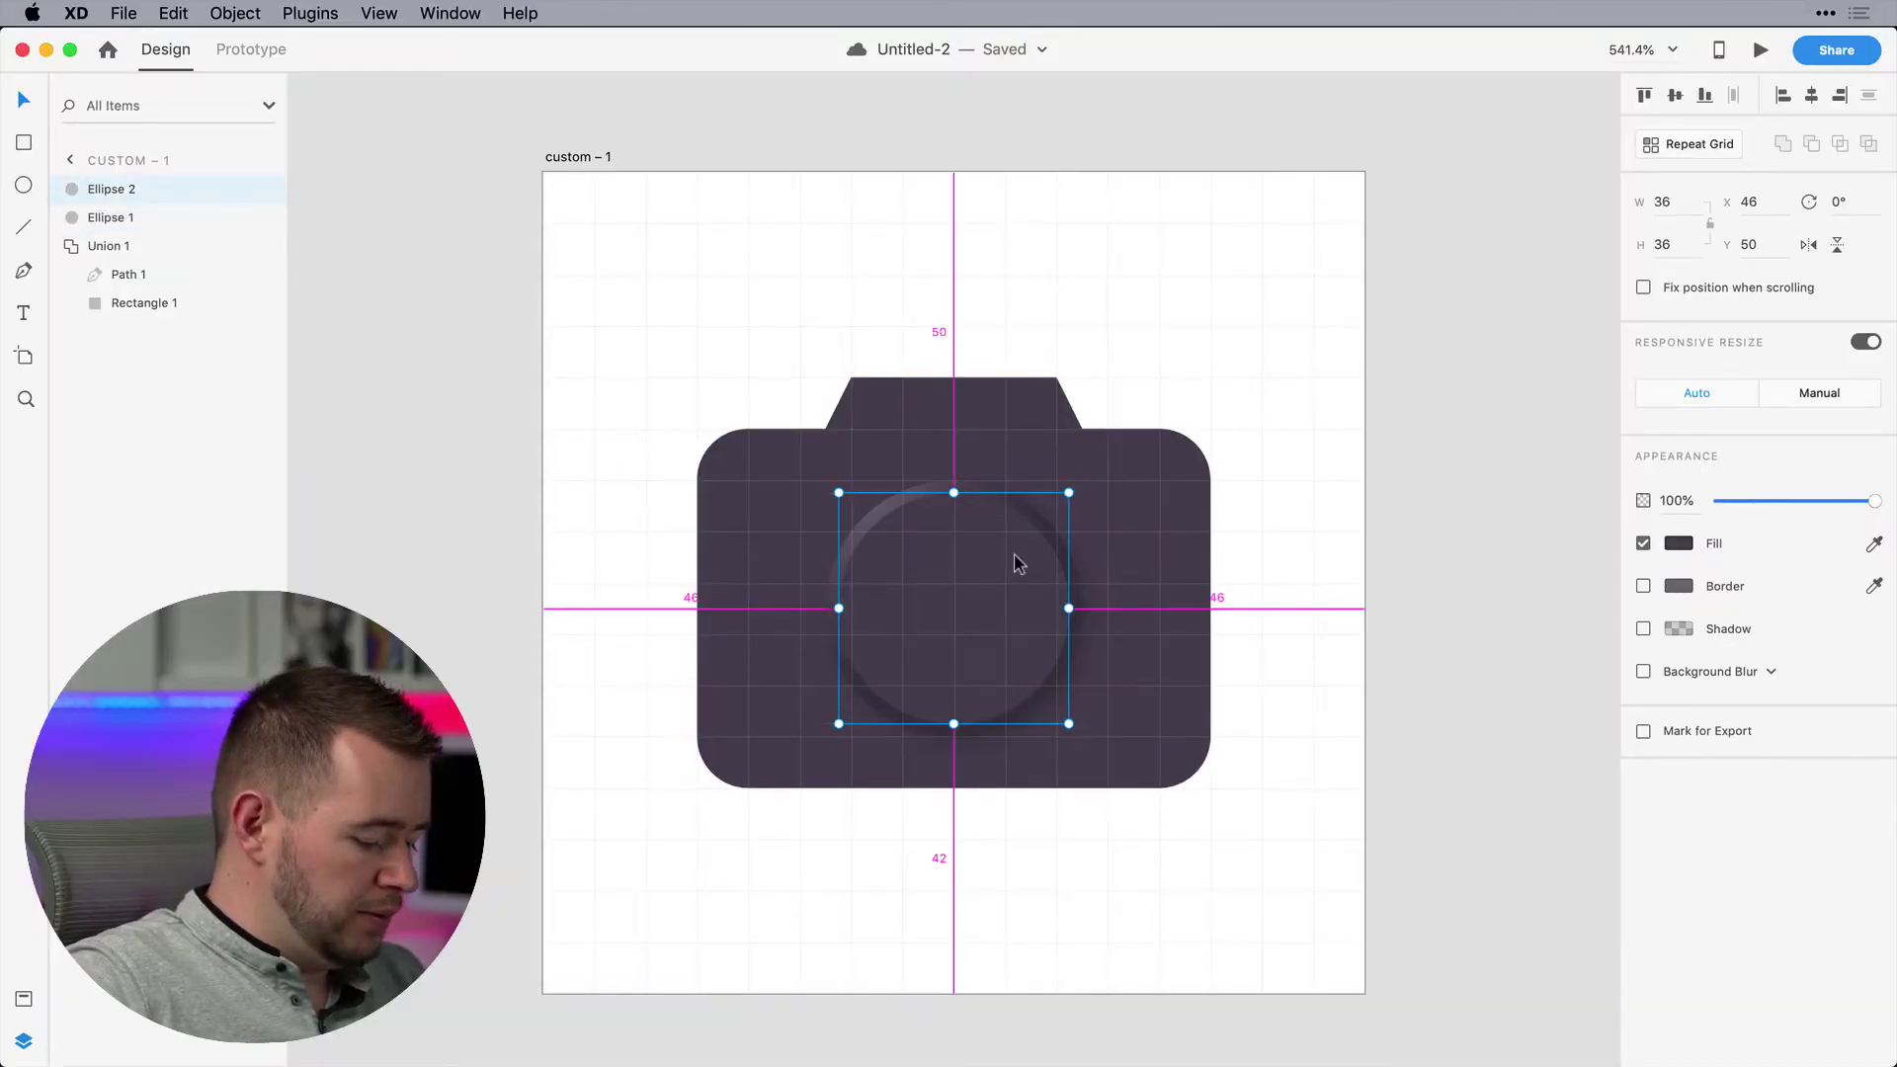
key("super+shift+v")
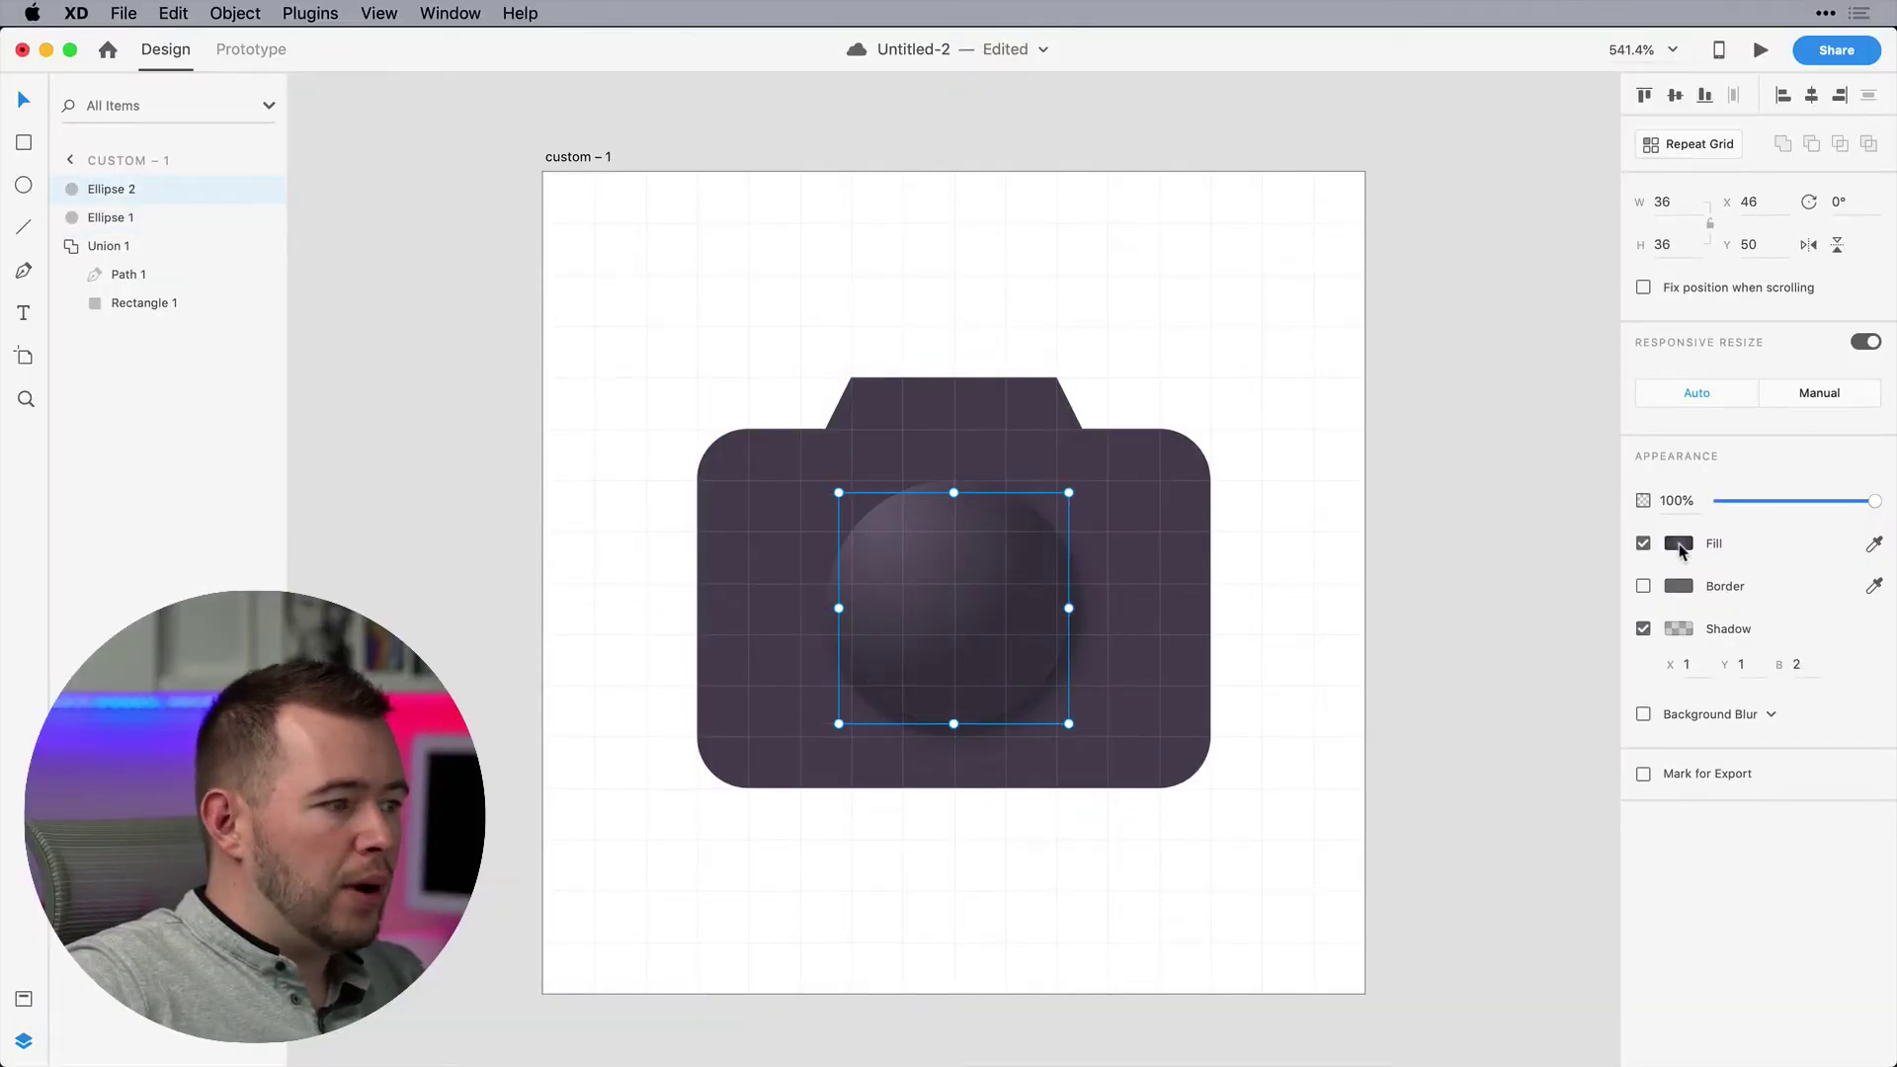
left_click(1678, 543)
left_click_drag(881, 516, 1004, 669)
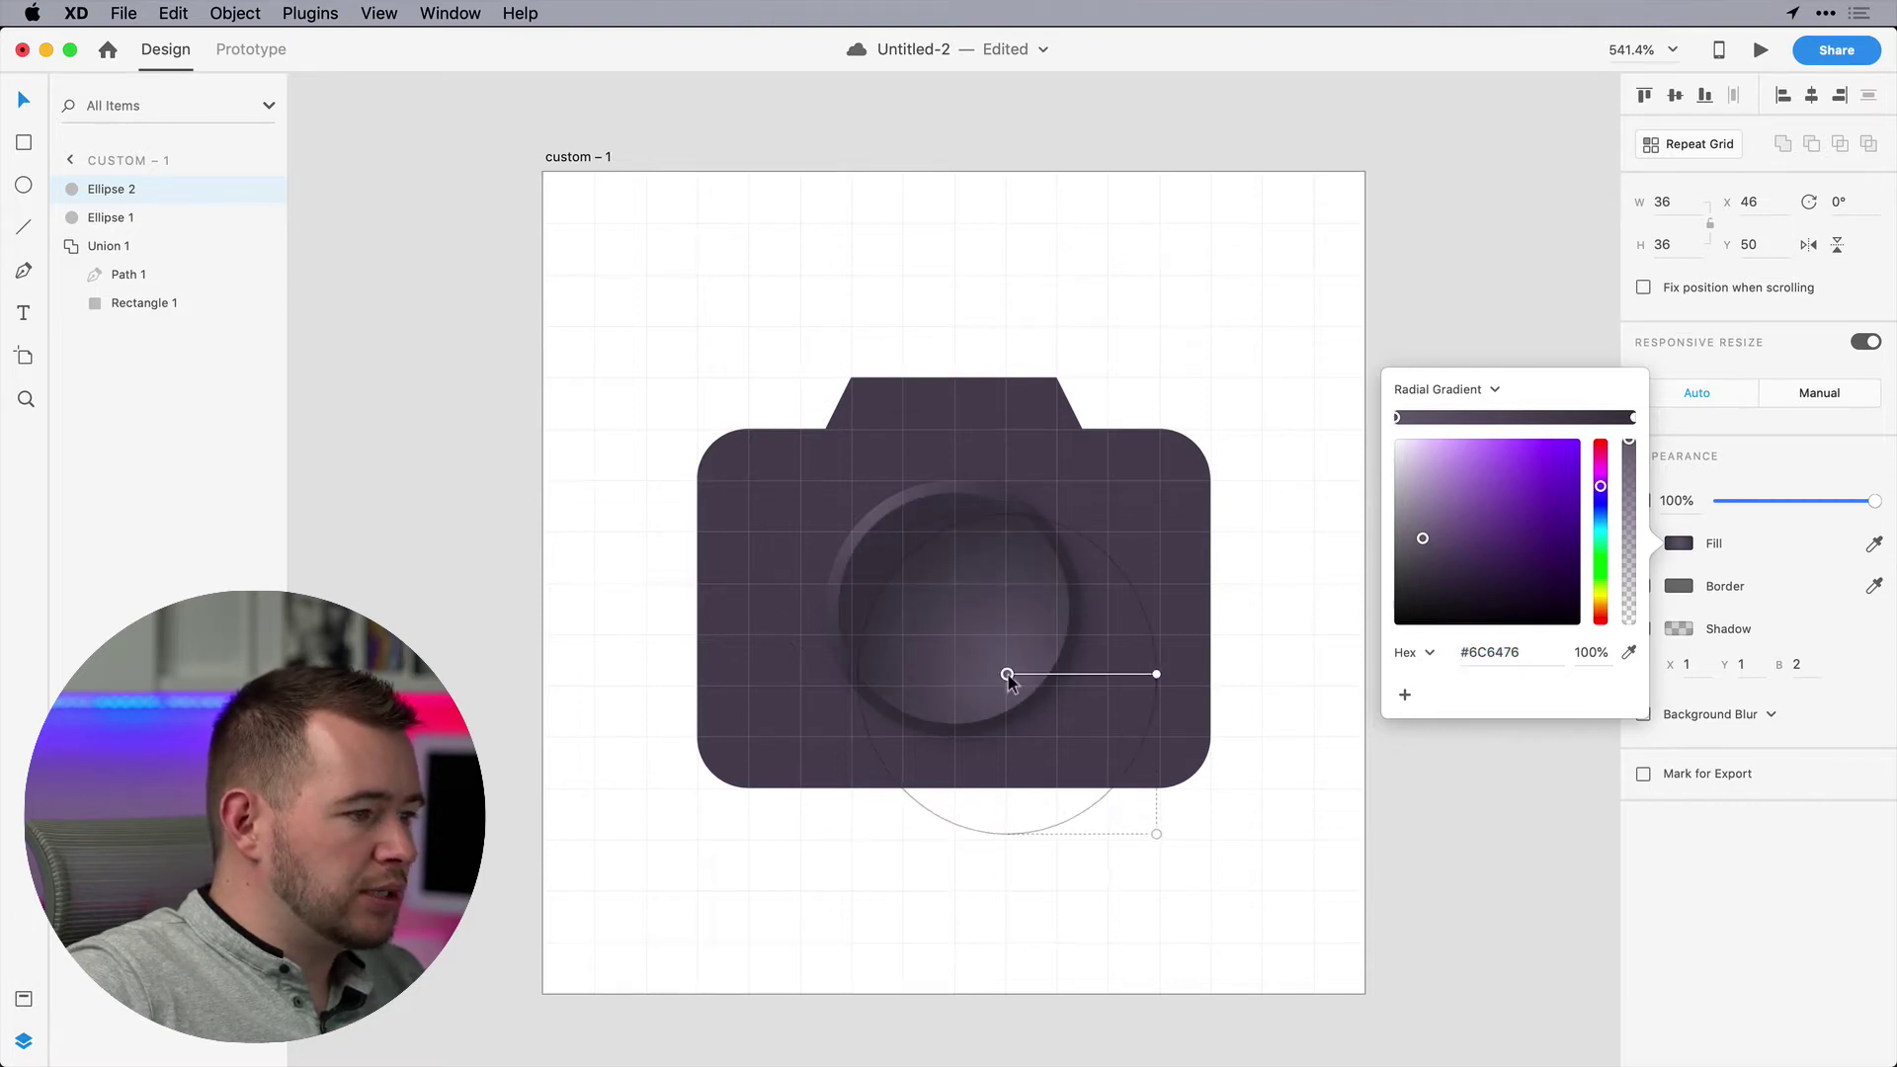
left_click_drag(1156, 669, 878, 500)
mouse_move(1007, 679)
left_mouse_down()
mouse_move(988, 647)
mouse_move(1018, 681)
left_mouse_up()
left_click_drag(1423, 540, 1429, 579)
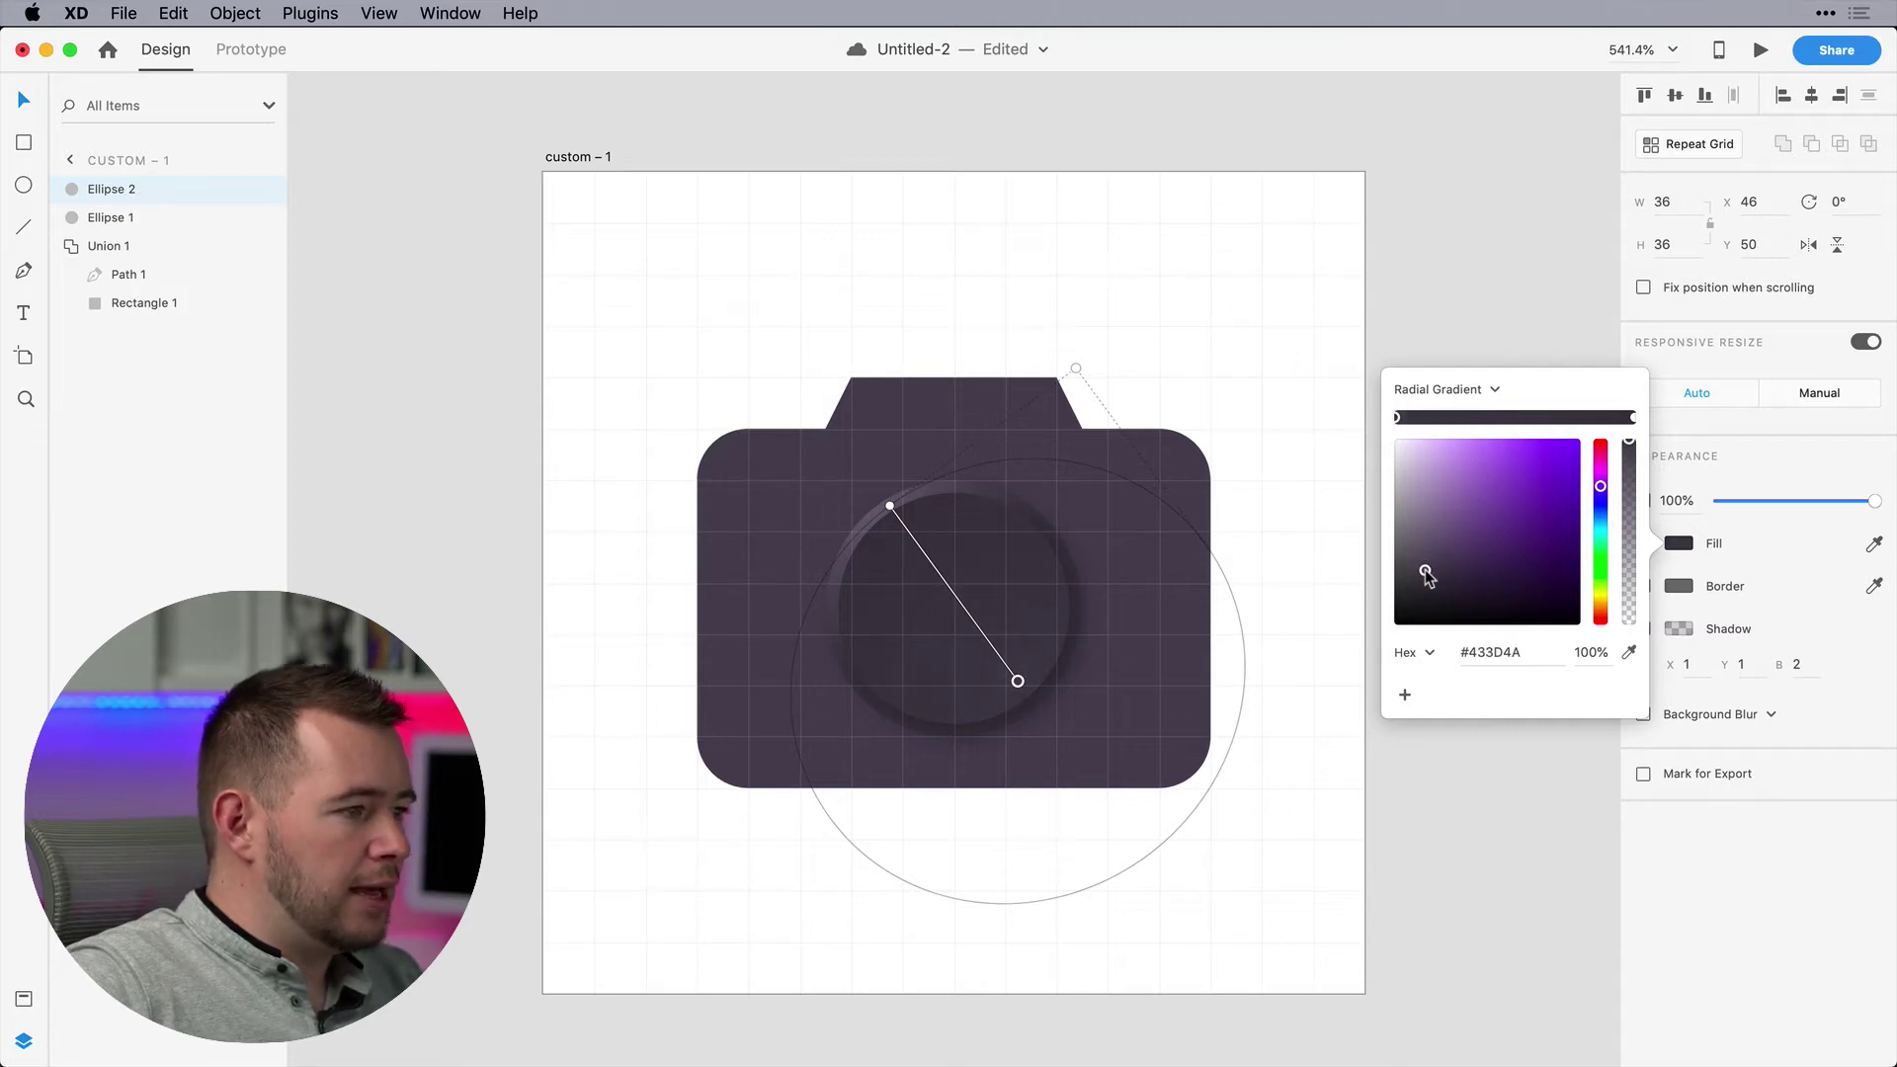
left_click(889, 597)
key("cmd+d")
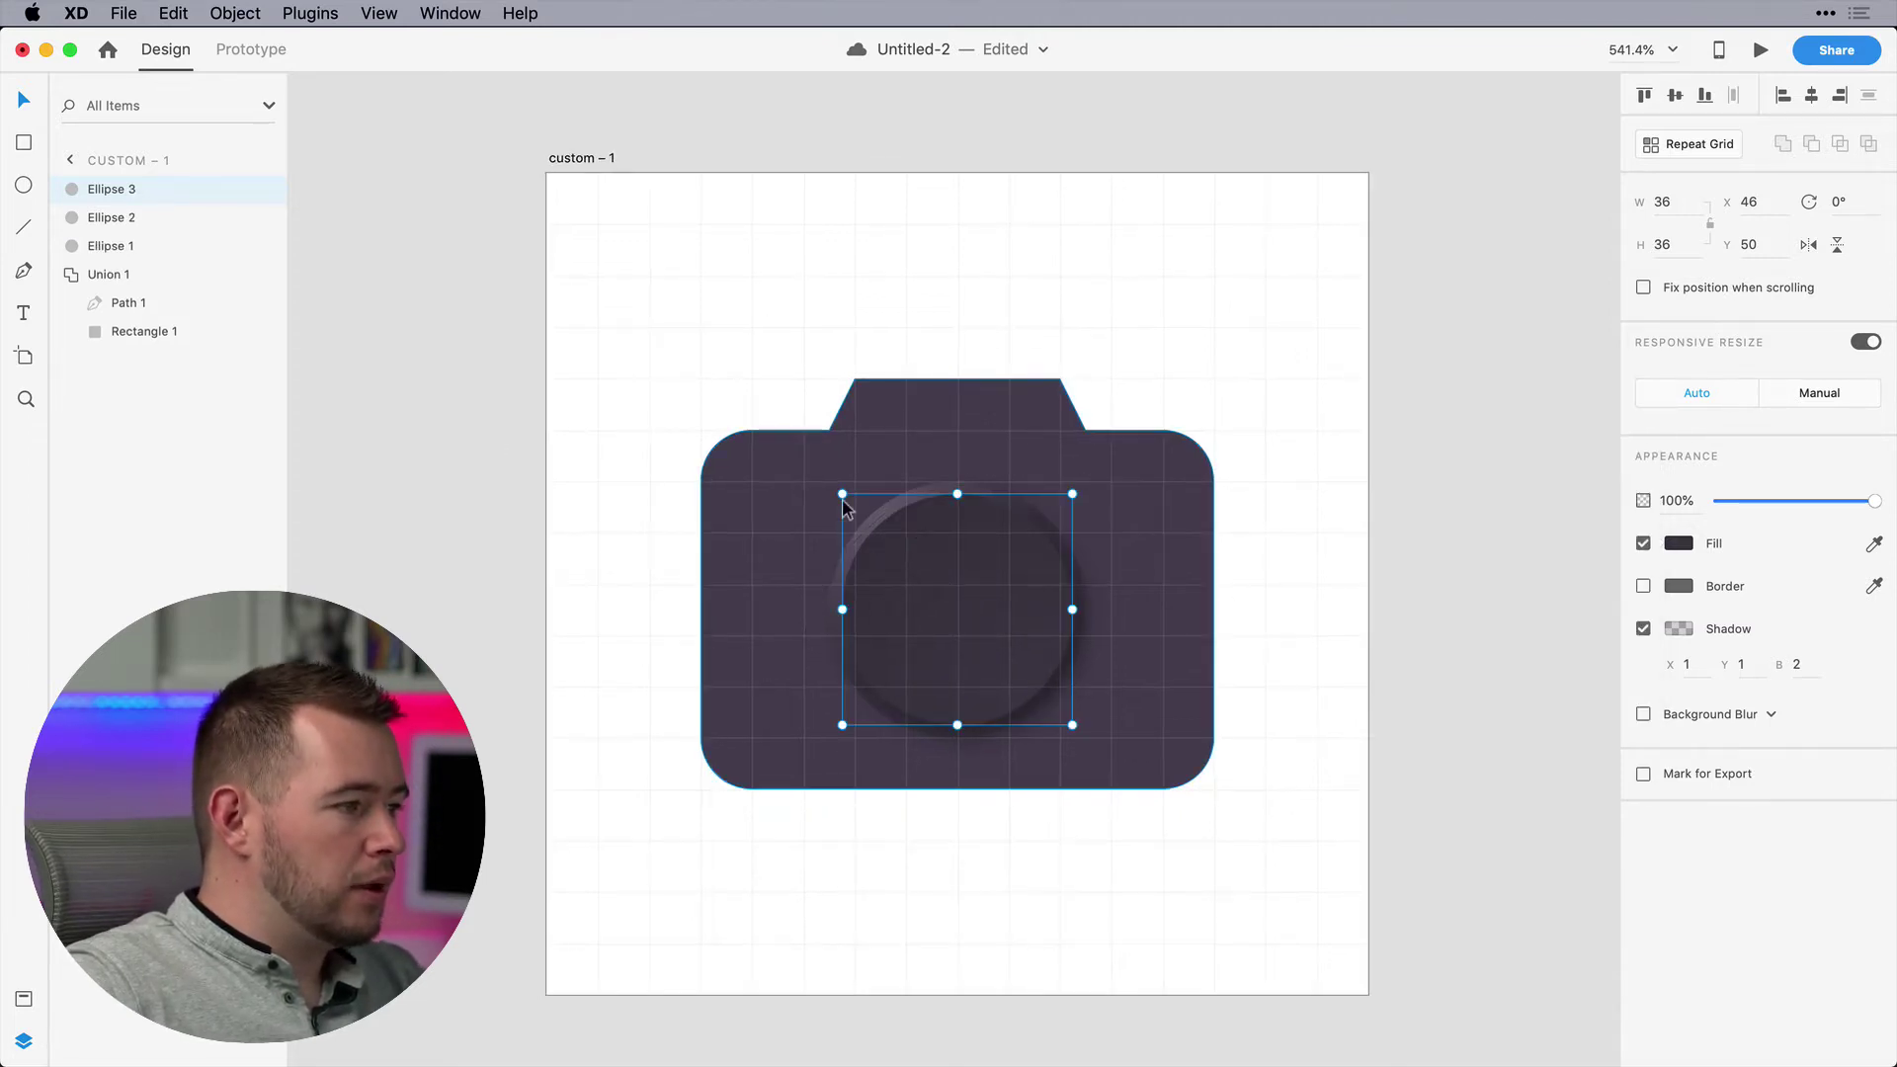
Shrink the copied circle around its centre, remove its shadow and fill it solid black
key("alt")
left_click_drag(840, 494, 868, 520)
left_click(1643, 629)
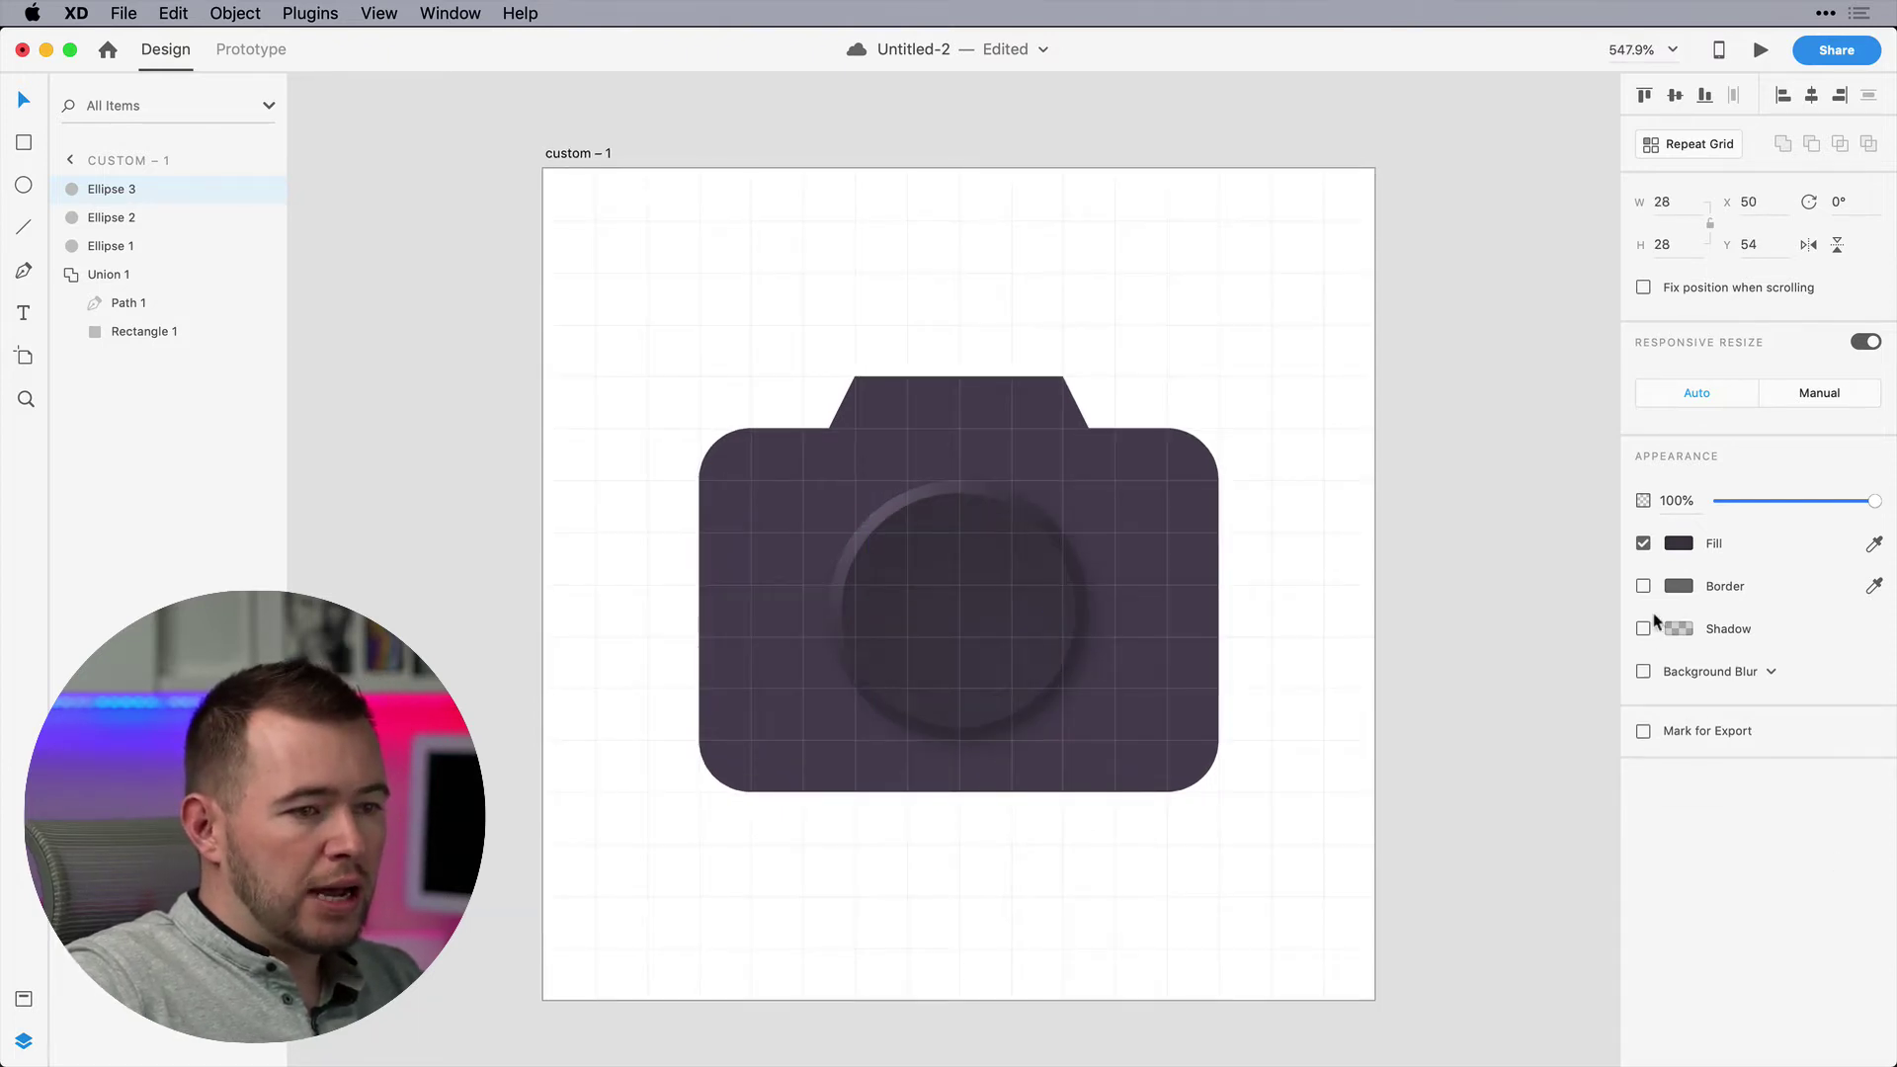
left_click(1679, 543)
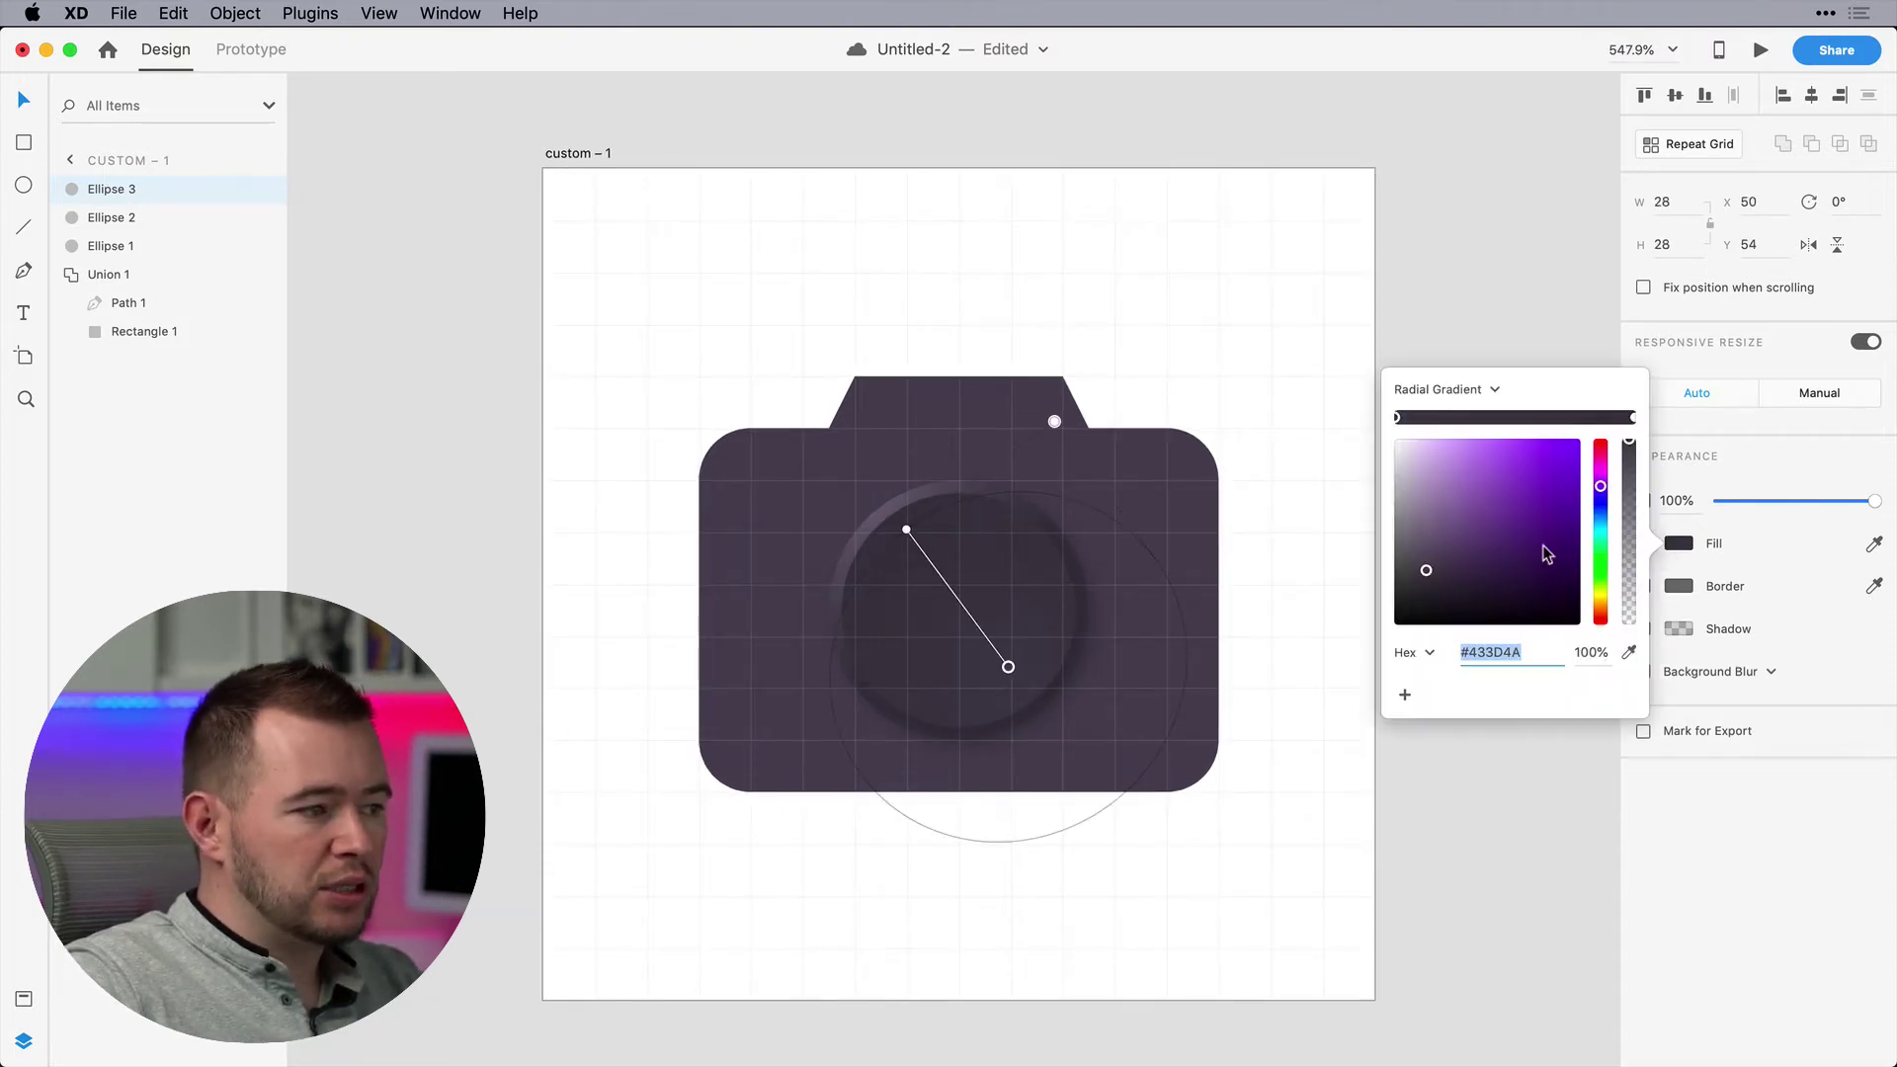
left_click(1446, 389)
left_click(1433, 354)
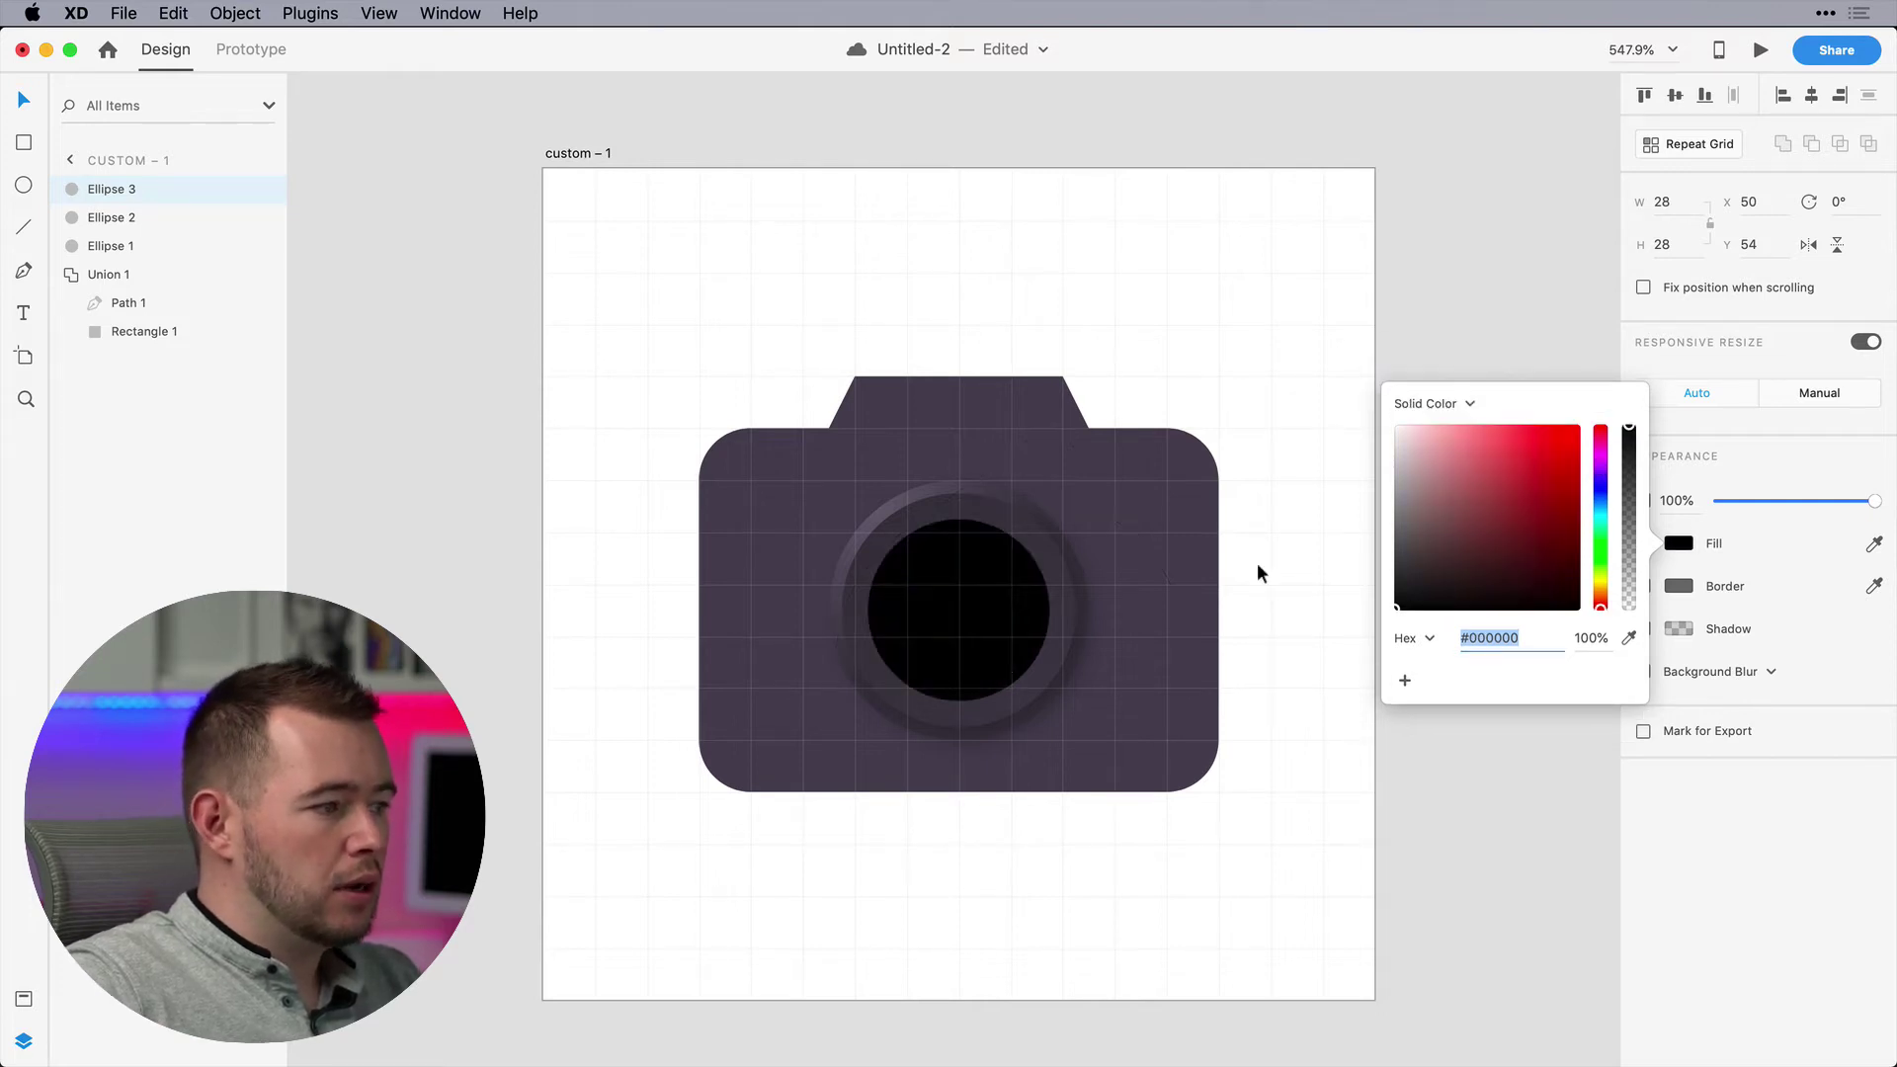
left_click(484, 587)
left_click(959, 554)
Set the black circle to 56% opacity and resize it to 32×32
left_click_drag(1836, 504, 1807, 506)
left_click_drag(1050, 517, 1056, 510)
left_click(1360, 587)
key("super+v")
Apply the copied styling to the pasted circle, resize it, and hide the artboard grid
key("super+alt+v")
left_click_drag(835, 488, 856, 506)
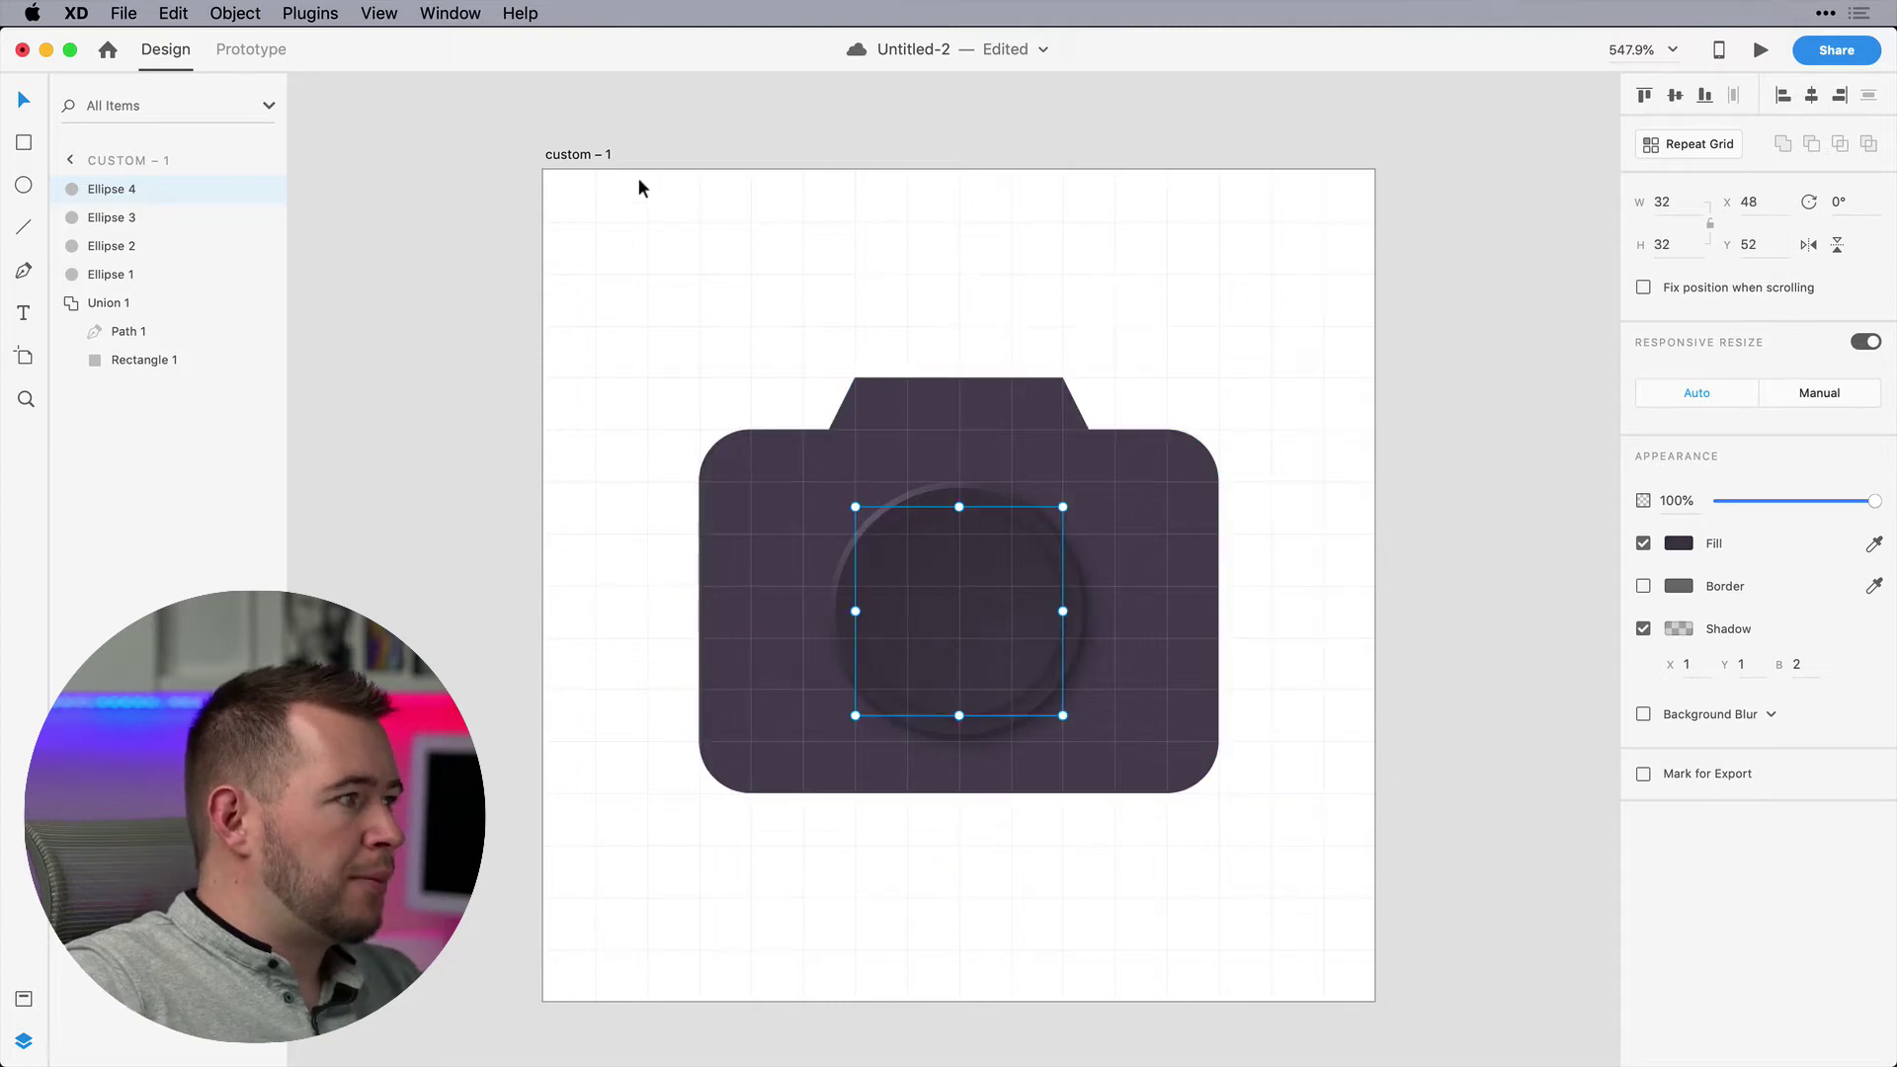
left_click(579, 156)
left_click(1644, 650)
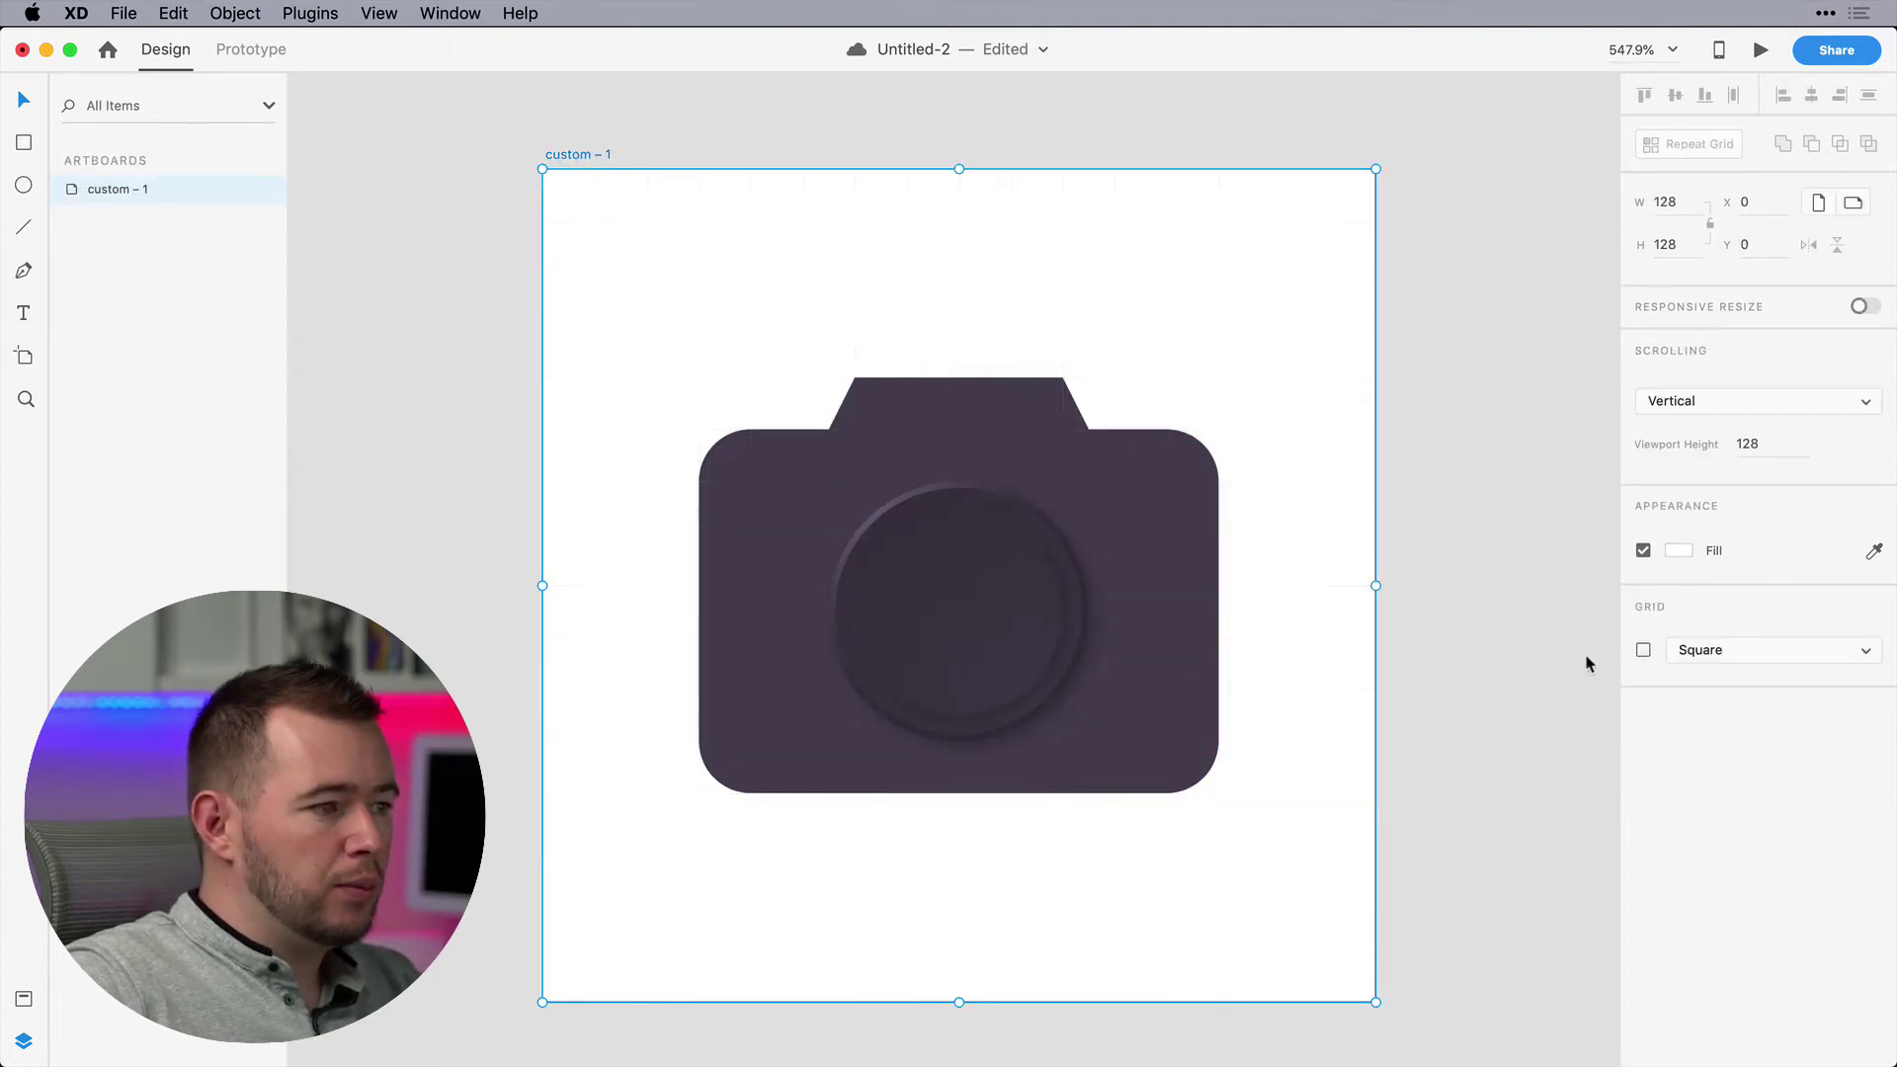
Shrink Ellipse 4 to 30×30 and paste a 22×22 translucent black circle at its centre
left_click(979, 626)
left_click_drag(1063, 507, 1056, 511)
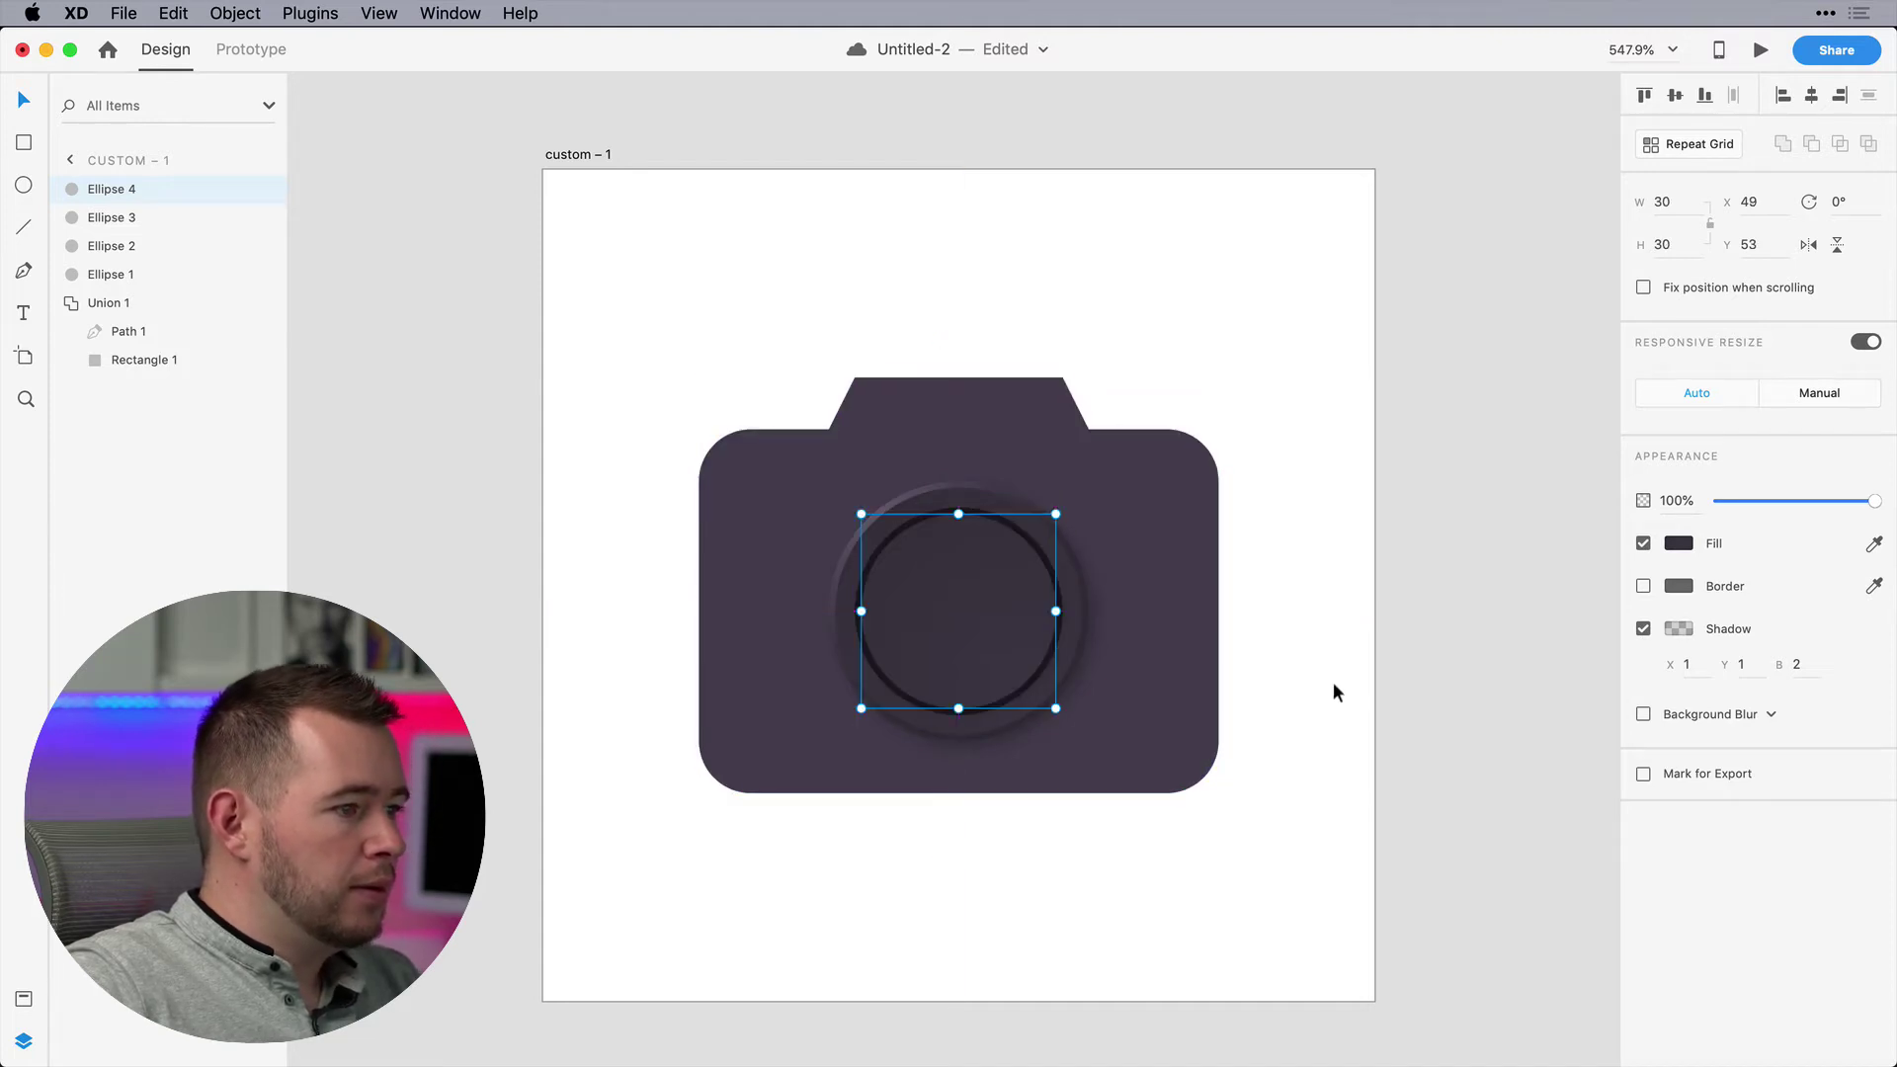
left_click(1336, 702)
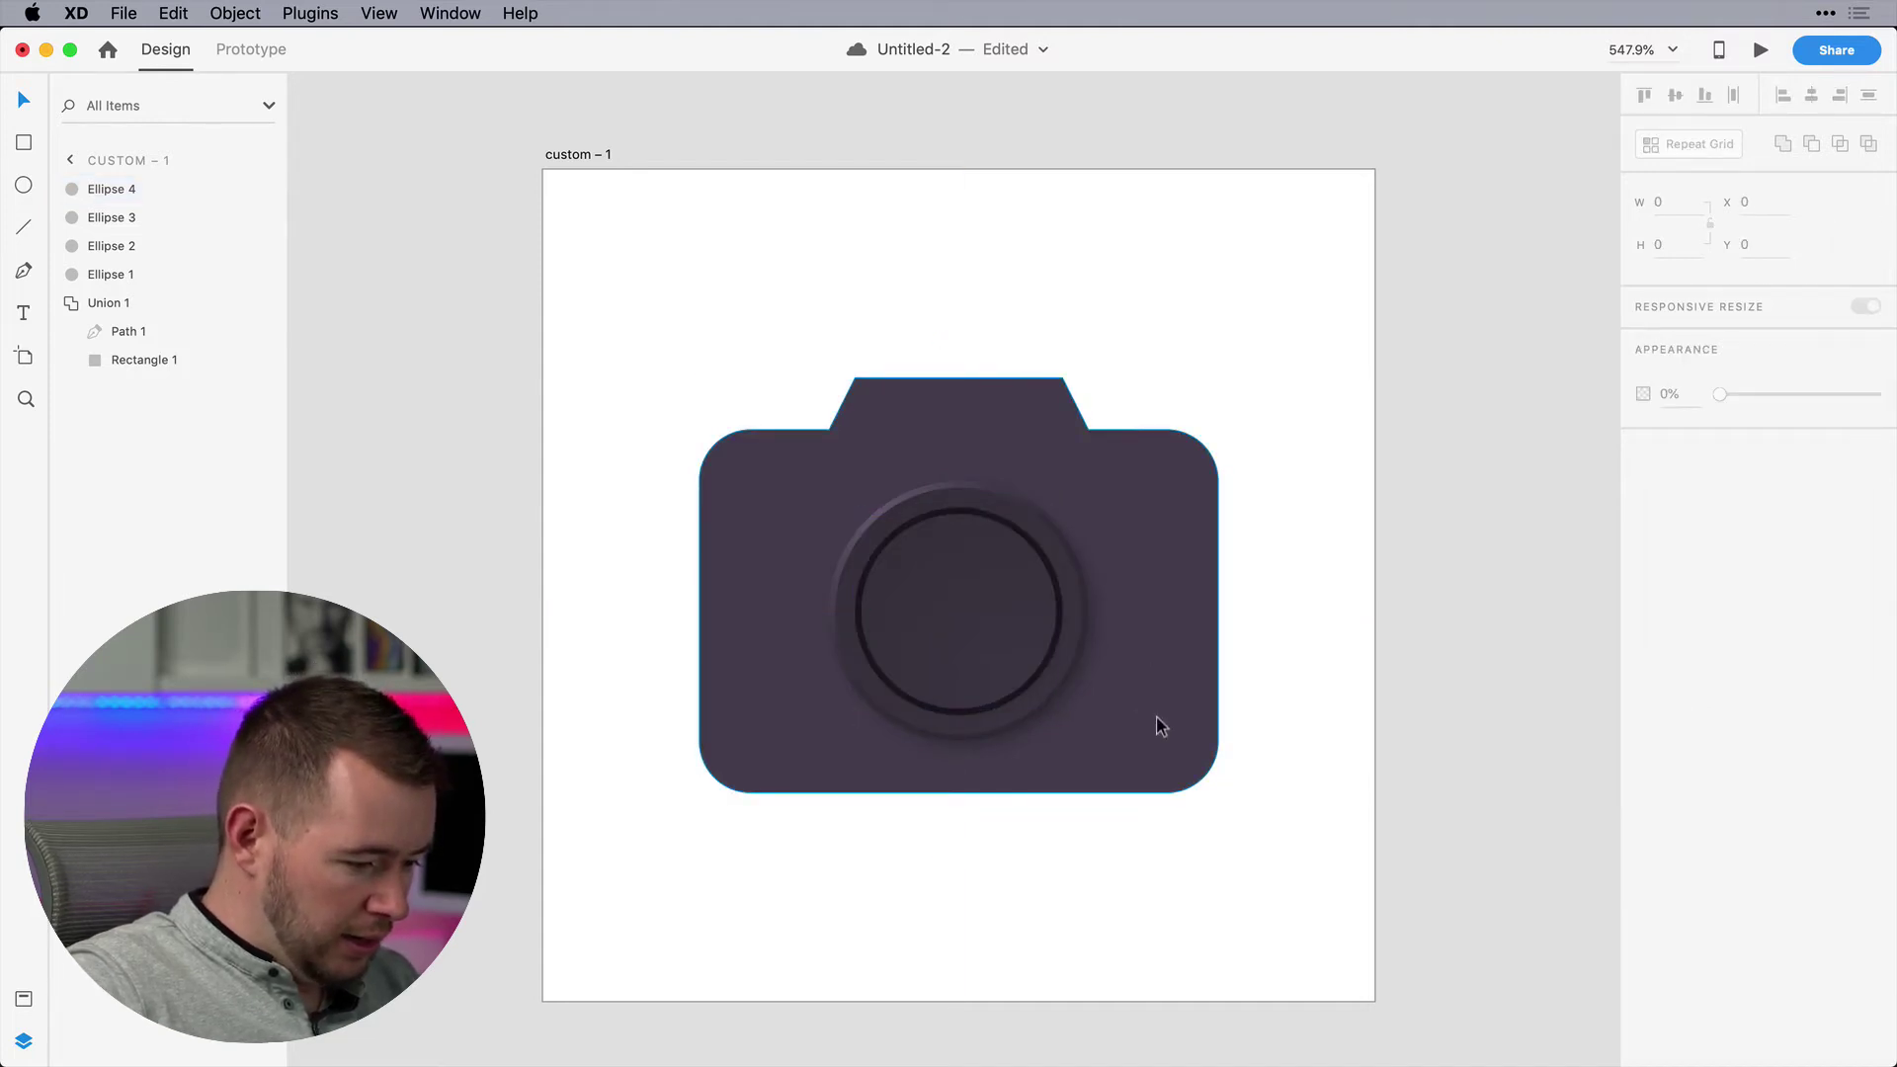
key("super+v")
left_click_drag(1063, 509, 1034, 540)
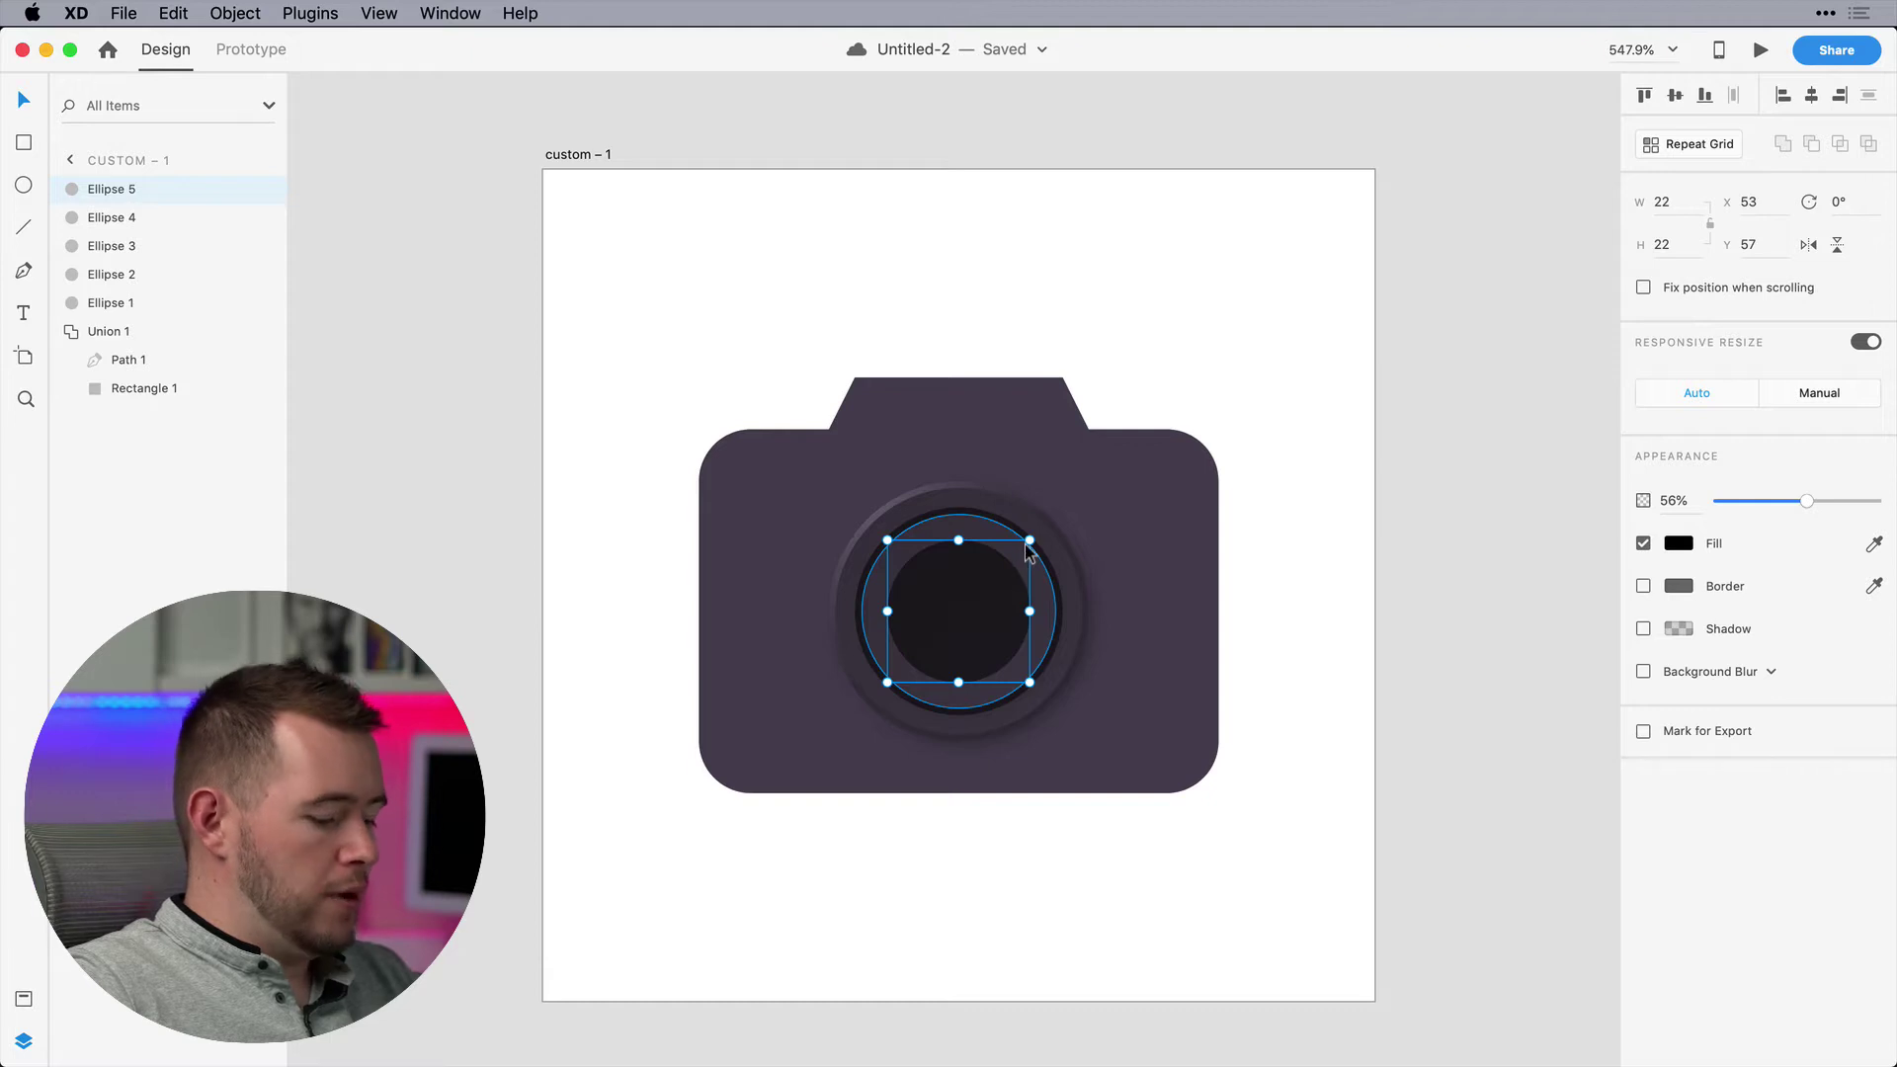
Duplicate the black circle as a 20×20 white circle at 100% opacity
key("super+d")
left_click_drag(1029, 541, 1024, 547)
left_click(1679, 543)
left_click_drag(1427, 490, 1247, 308)
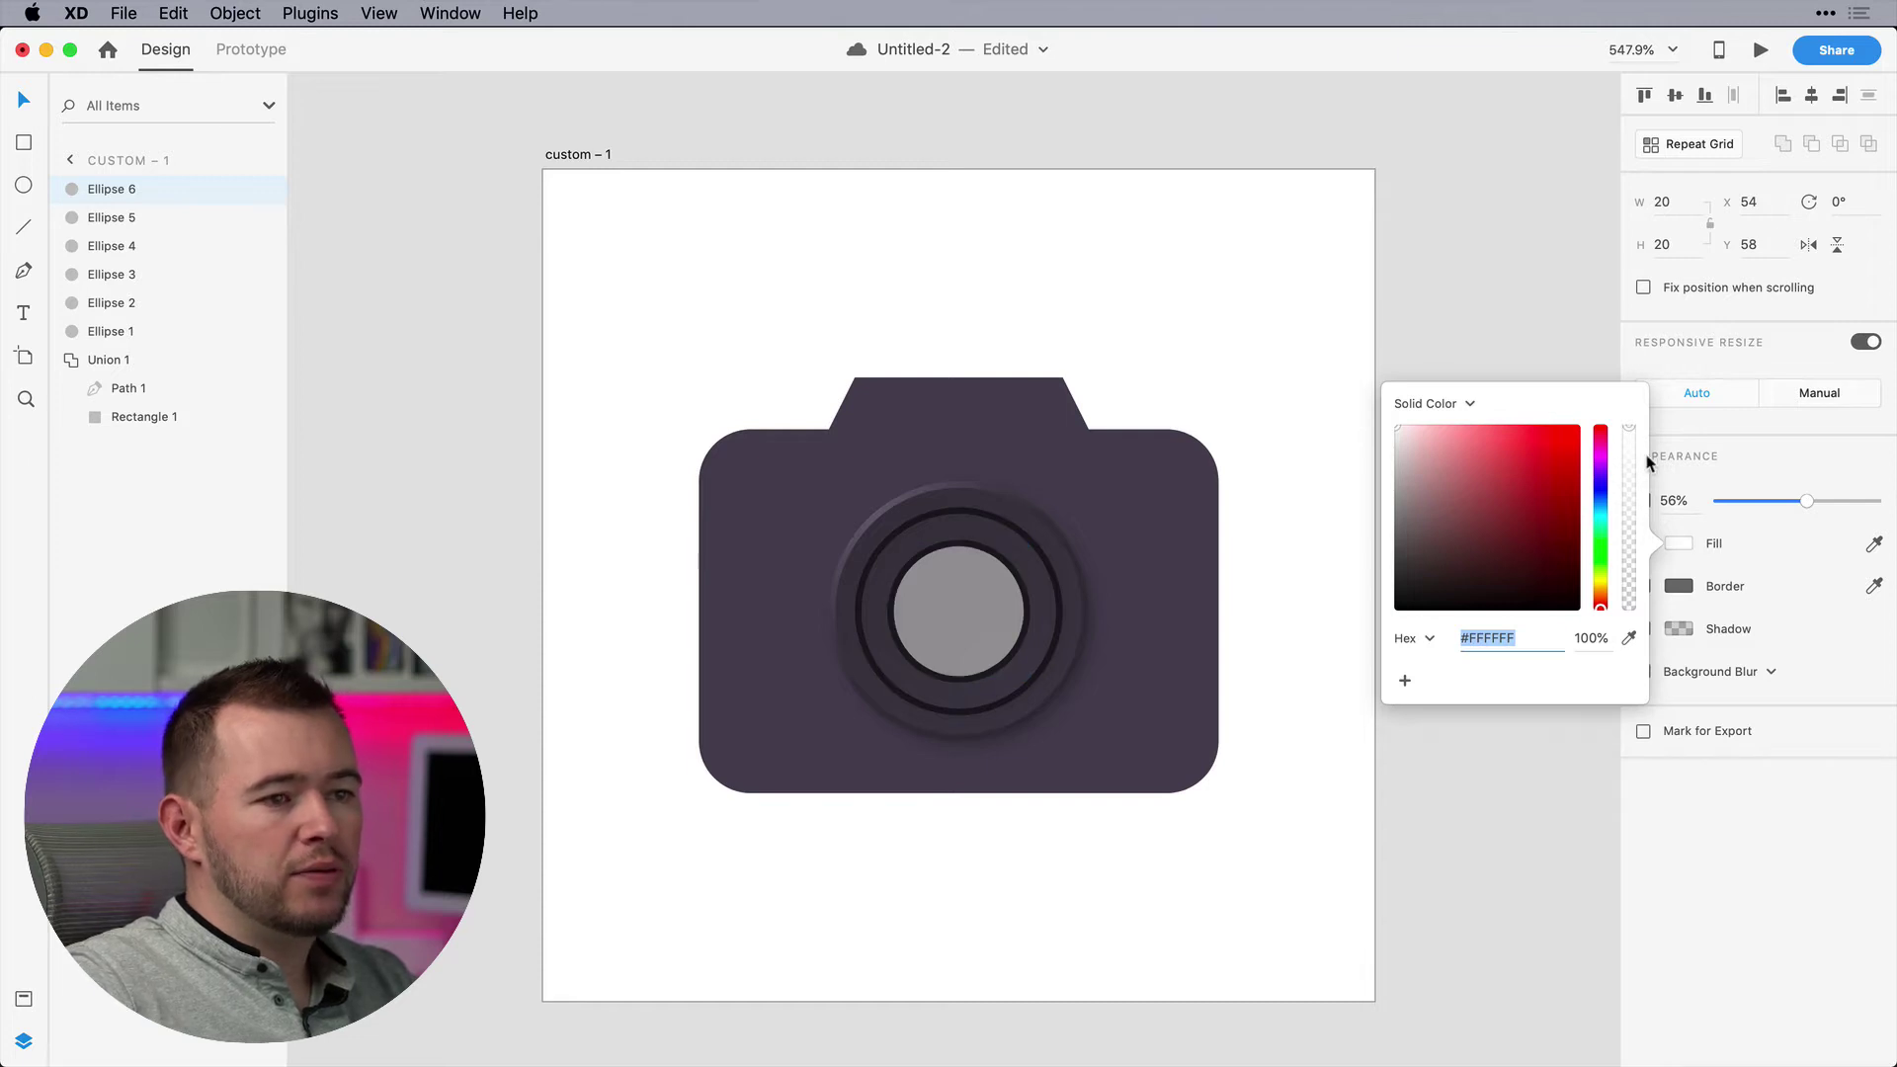
left_click(948, 628)
key("0")
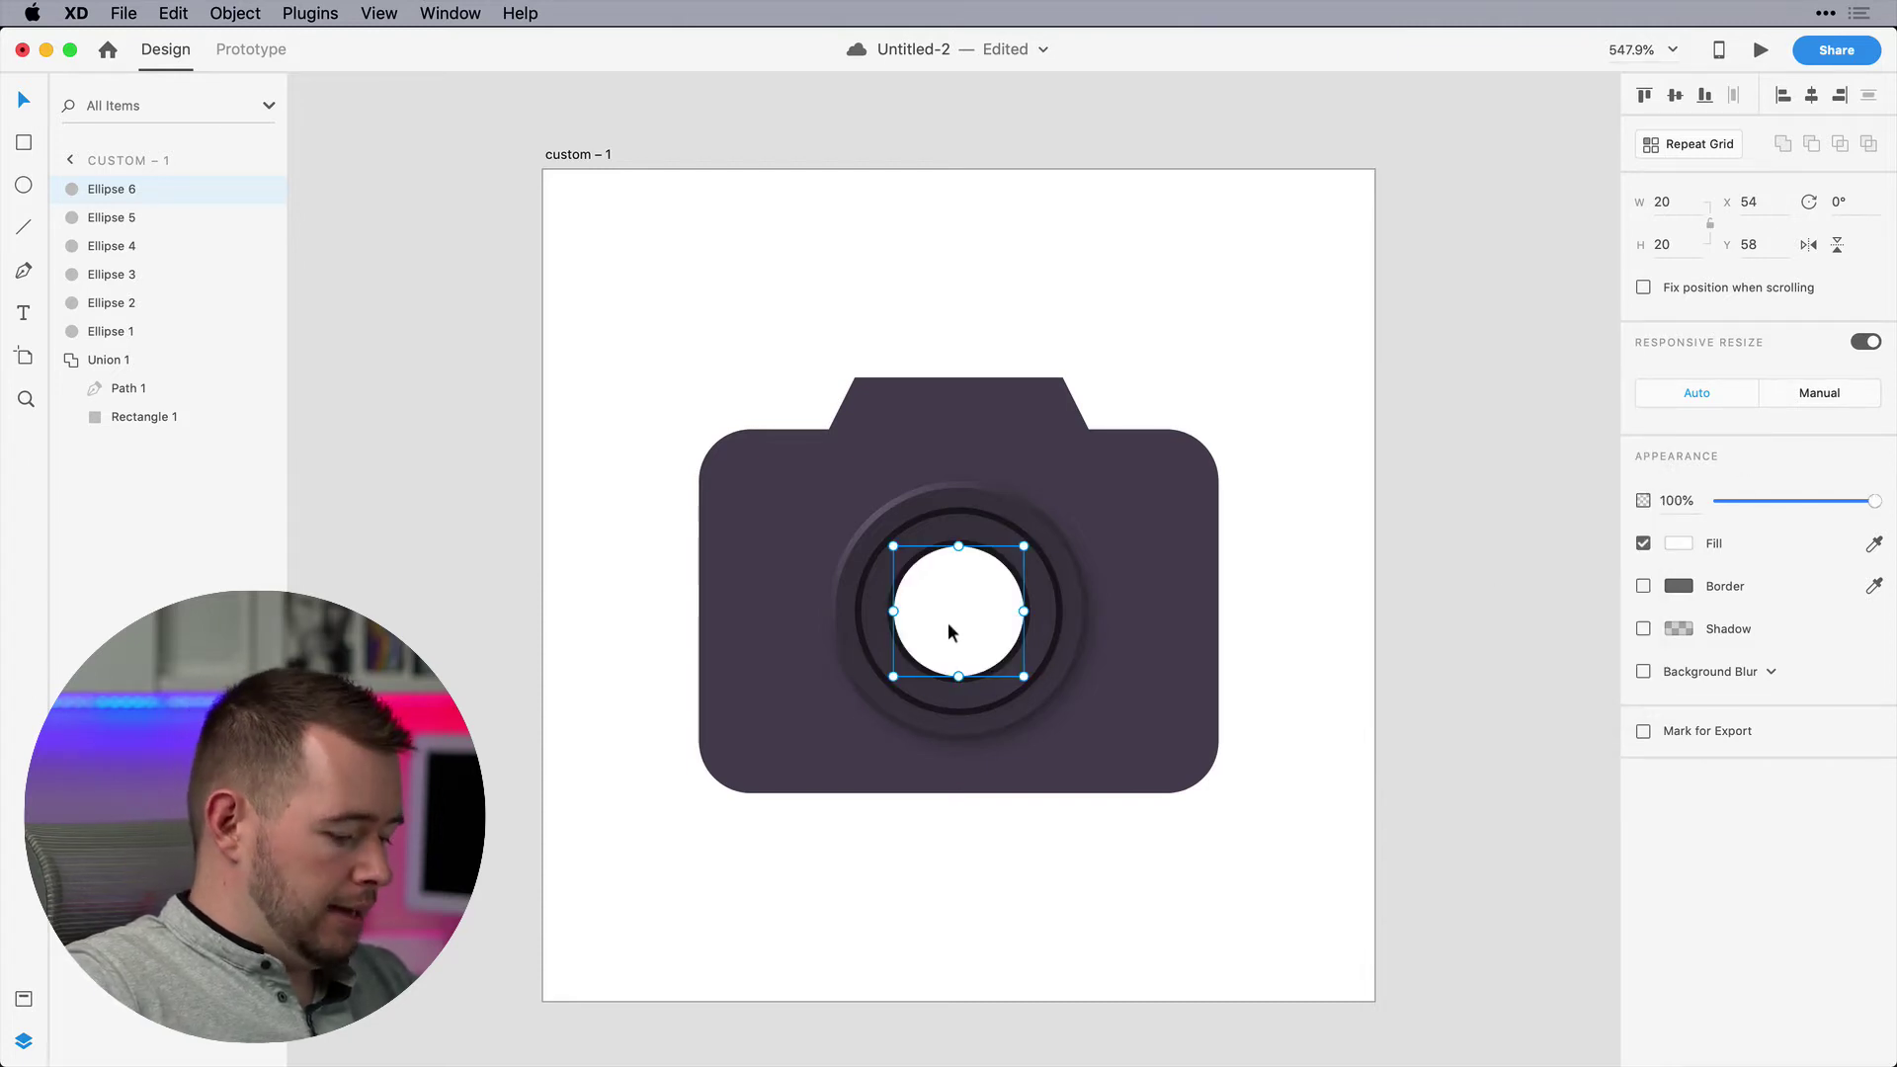
Subtract a 14-wide copy from the white circle to form a ring centred on the lens
key("super+d")
left_click_drag(1023, 545, 1014, 559)
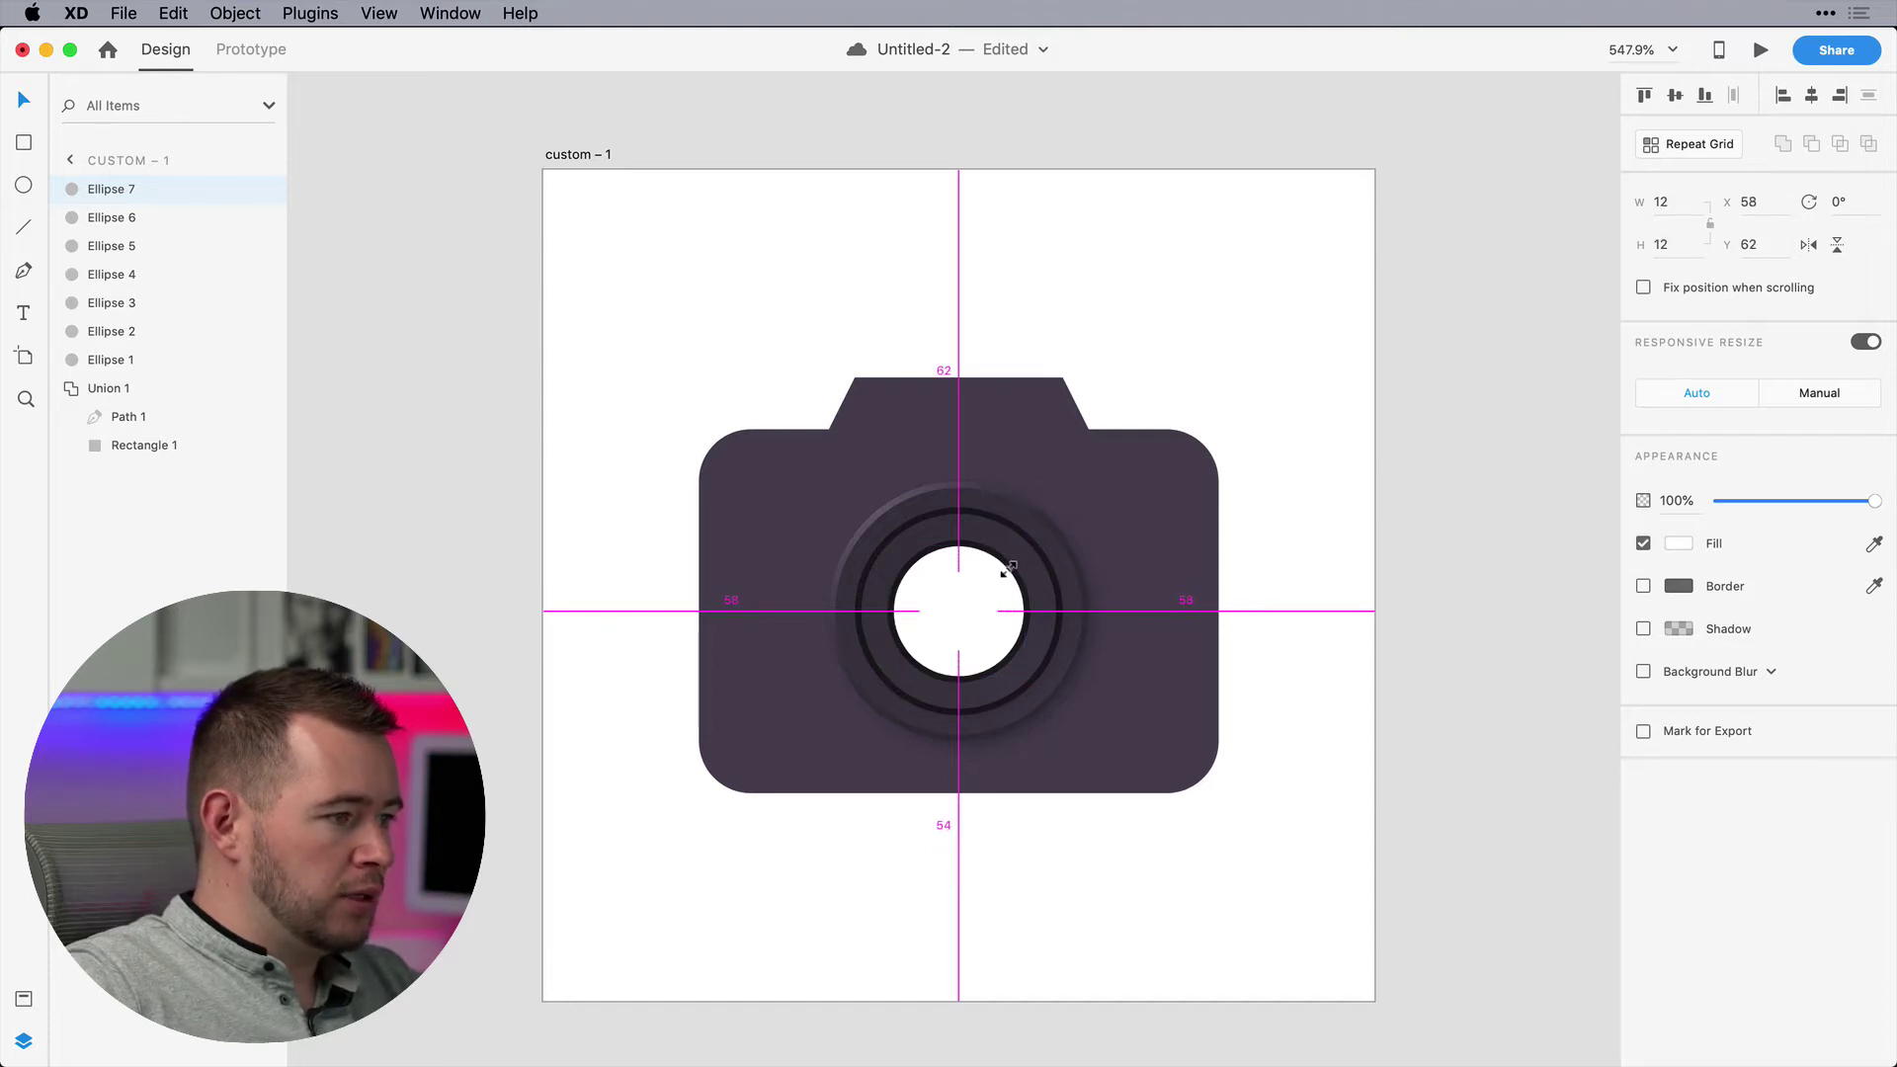
left_click_drag(1009, 568, 1010, 568)
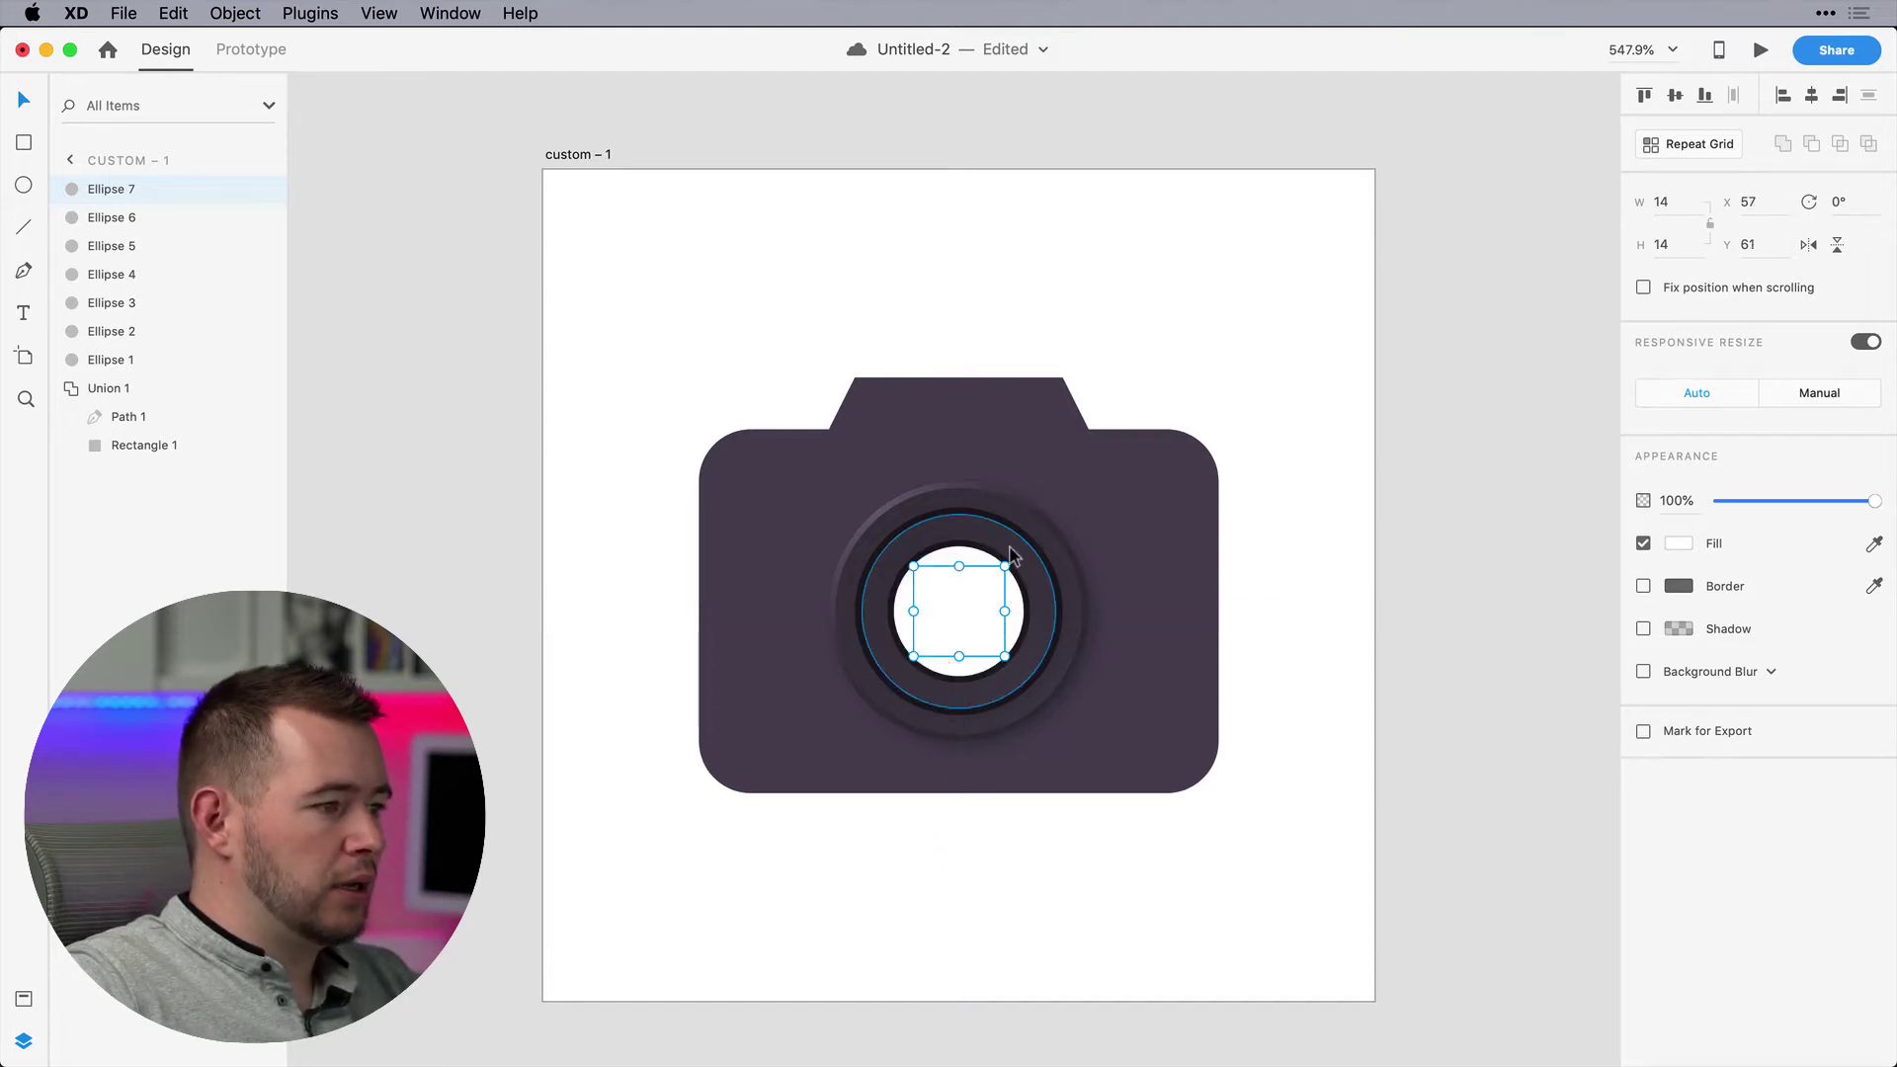
left_click(1021, 610, "shift")
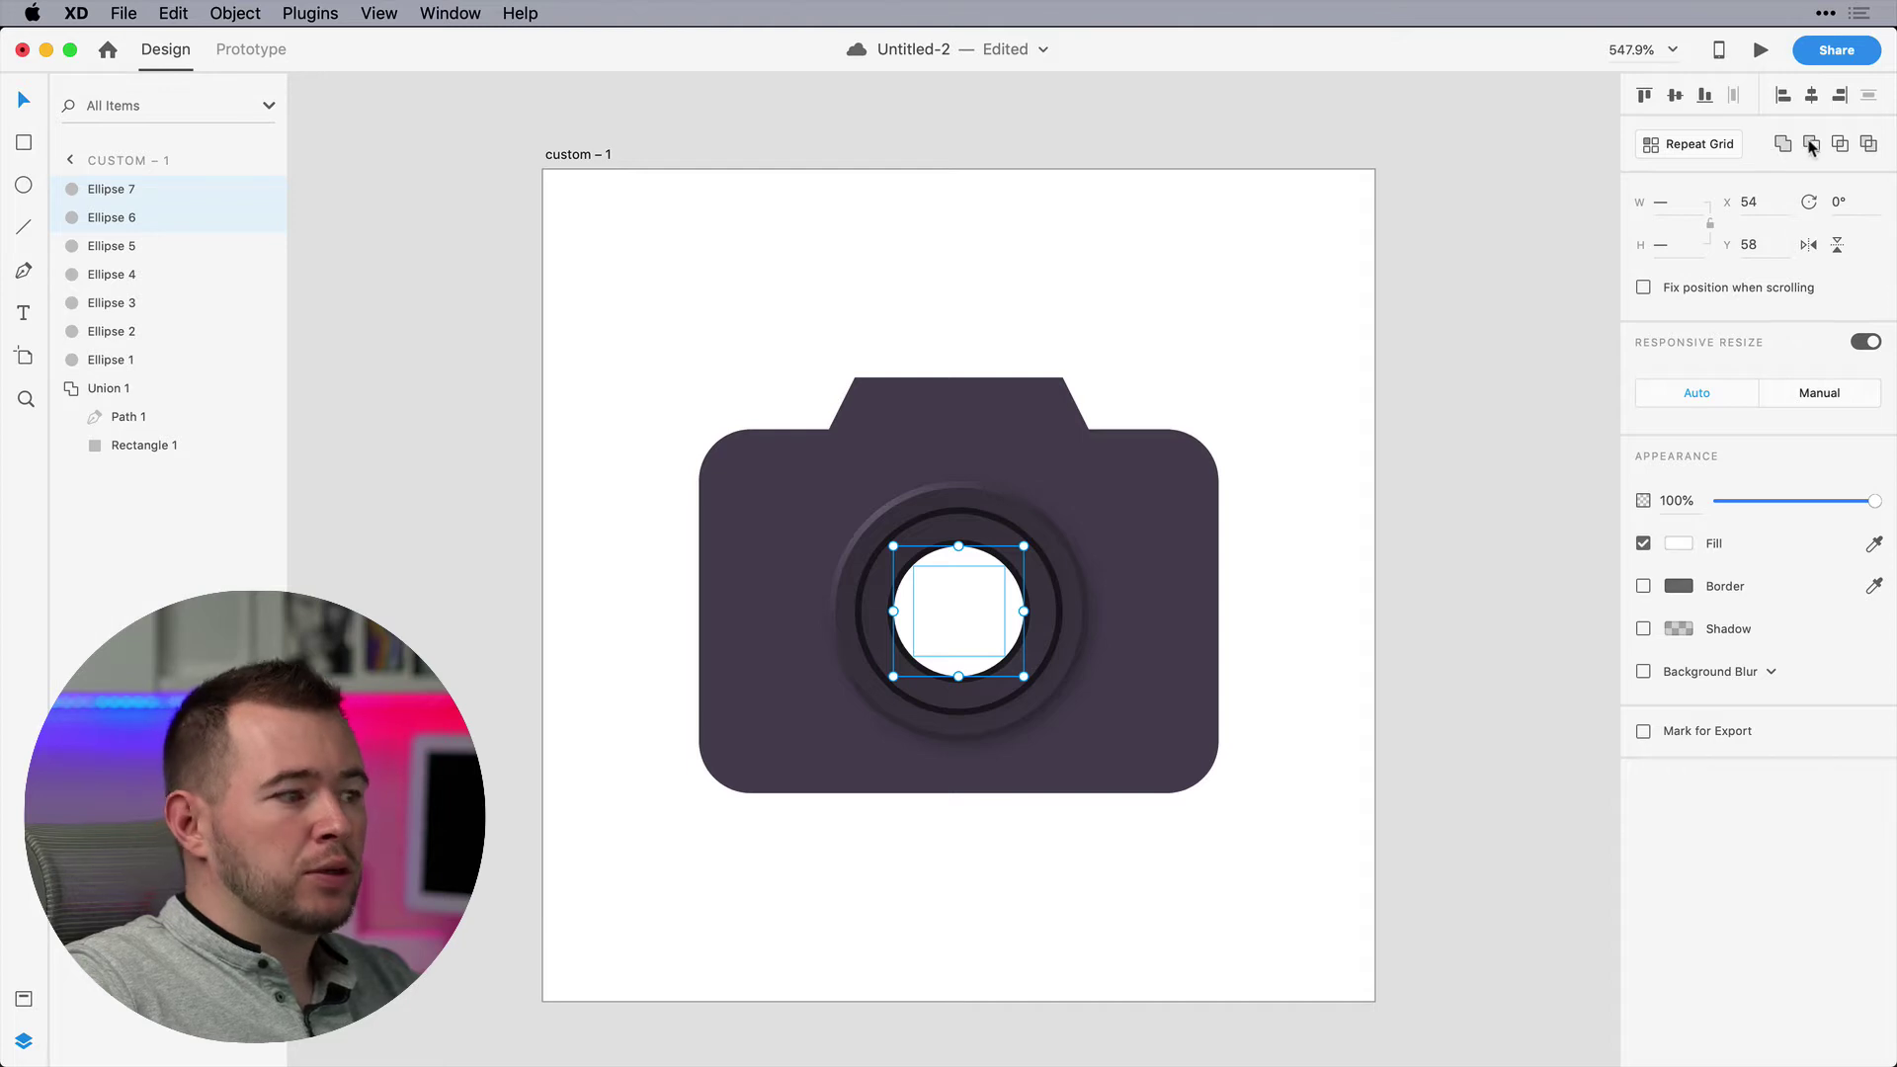
left_click(1811, 144)
mouse_move(998, 623)
left_mouse_down()
mouse_move(1141, 563)
mouse_move(1050, 630)
mouse_move(1013, 629)
mouse_move(1499, 513)
mouse_move(1109, 641)
mouse_move(1018, 632)
left_mouse_up()
left_click(1398, 630)
Duplicate the white ring and shrink the copy to about 13.29×13.29 around its centre
key("super+d")
left_click_drag(1023, 545, 1003, 565)
left_click(1003, 566)
Switch the lens ring's fill to a radial gradient and widen it across the ring
left_click(1679, 543)
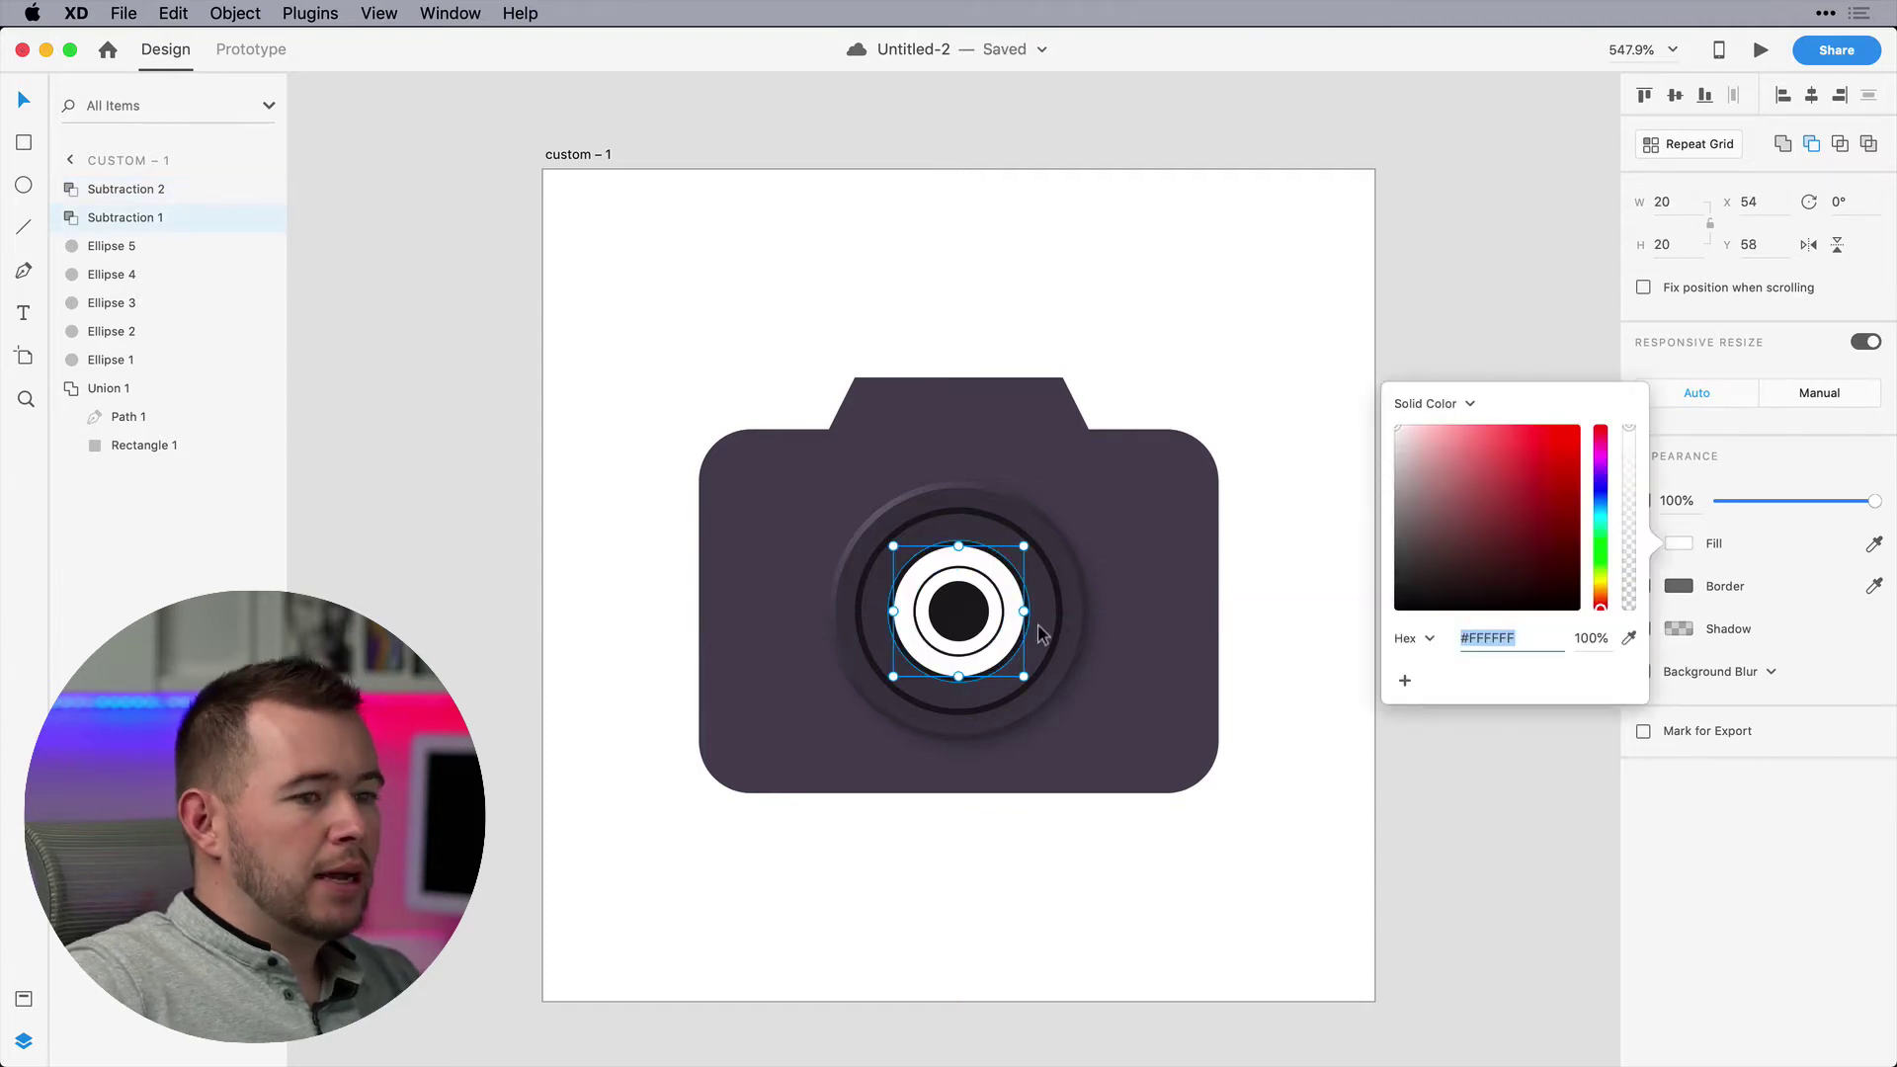
left_click(1437, 399)
left_click(1440, 441)
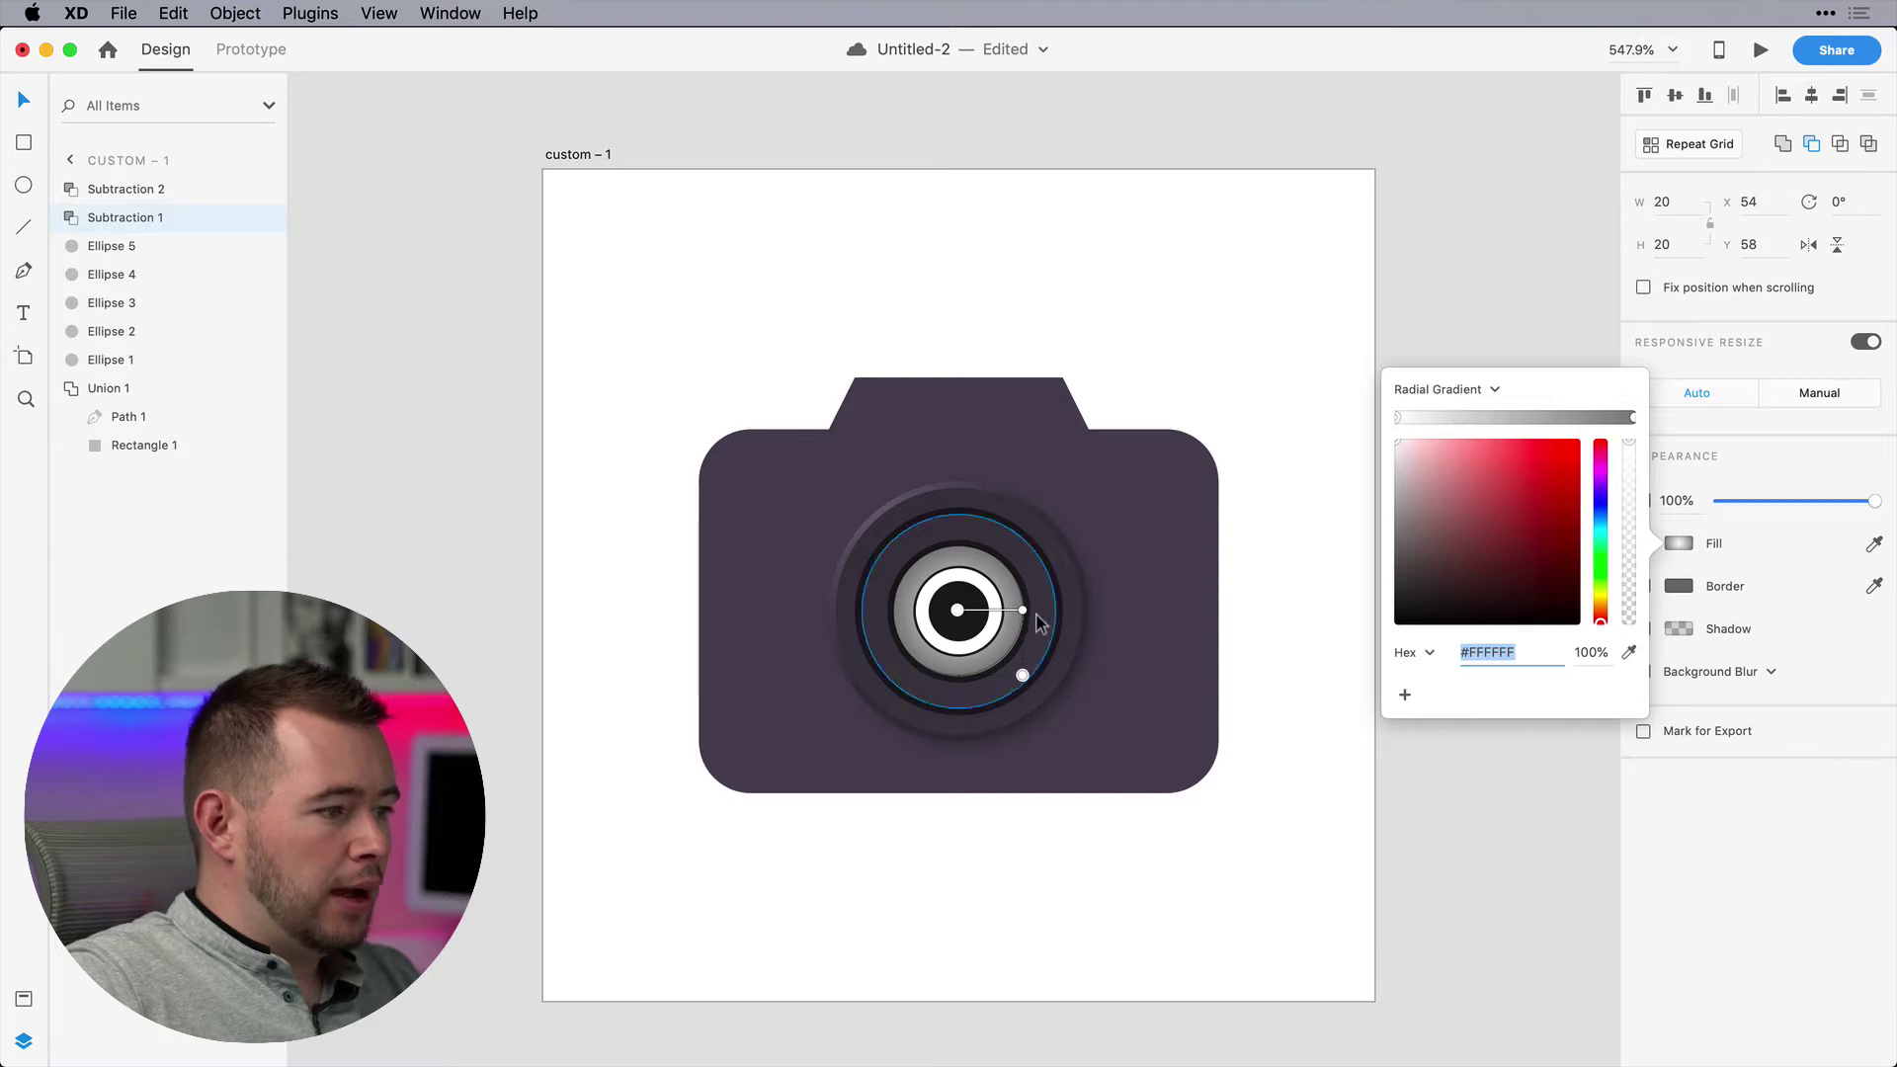
left_click_drag(1023, 610, 1064, 610)
mouse_move(1064, 716)
left_mouse_down()
mouse_move(1059, 629)
mouse_move(1025, 685)
mouse_move(1047, 691)
left_mouse_up()
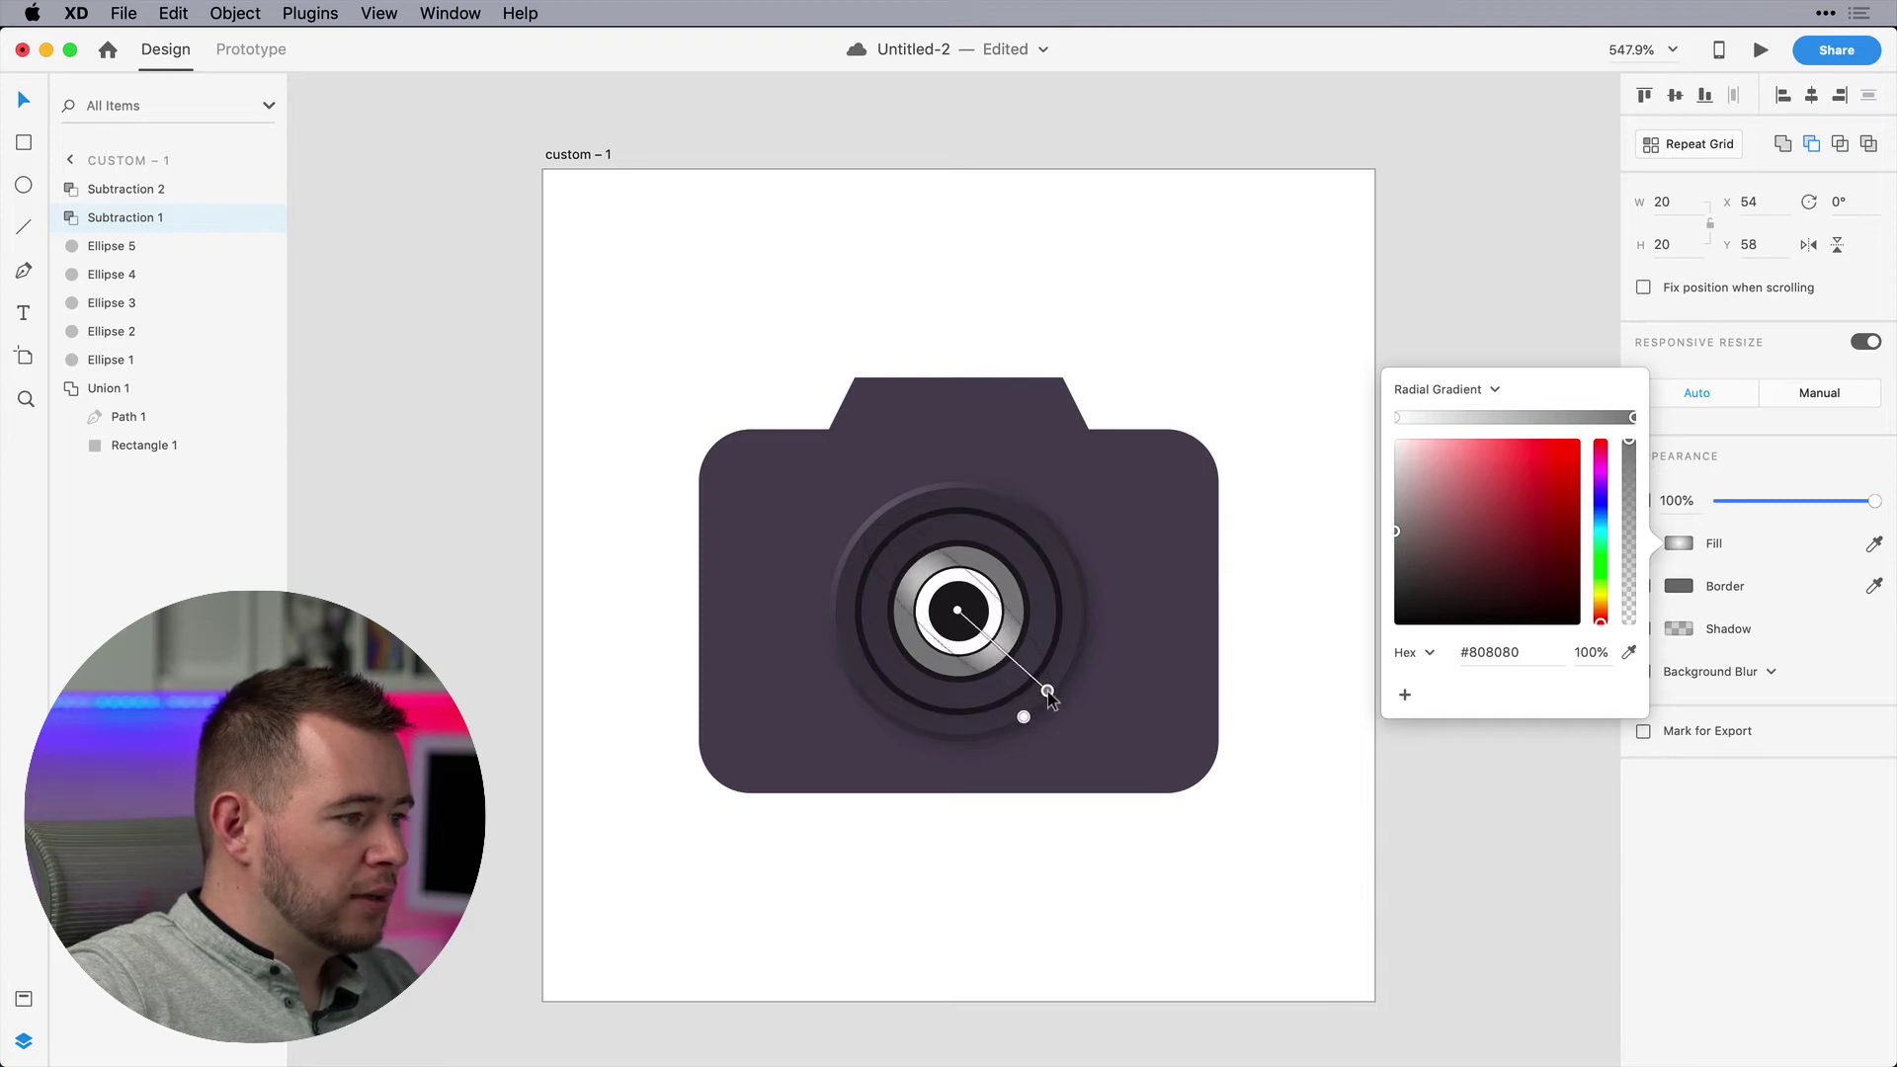
Recolour the gradient stops, turning the centre stop reddish brown and the outer stop purple
left_click(958, 615)
left_click_drag(1604, 477, 1601, 615)
left_click(1573, 505)
left_click(1575, 520)
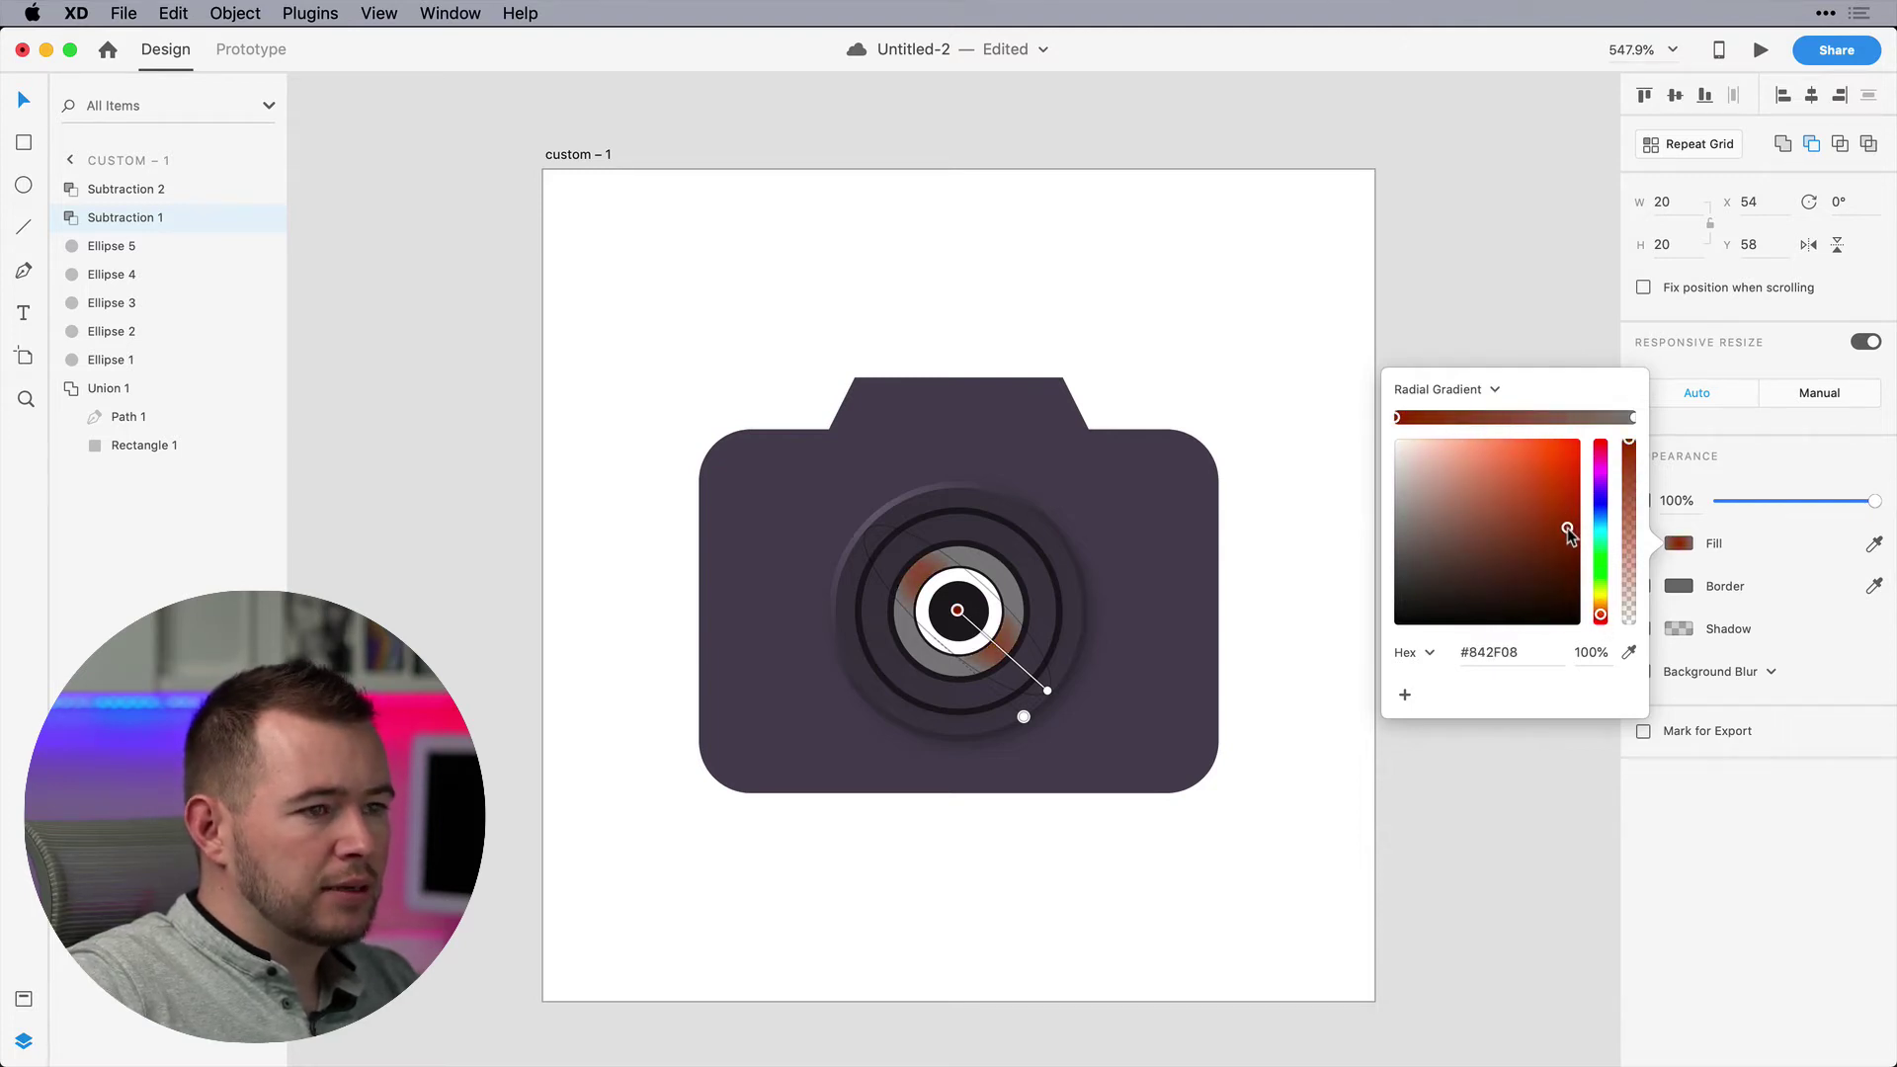
left_click(1634, 417)
left_click(1566, 485)
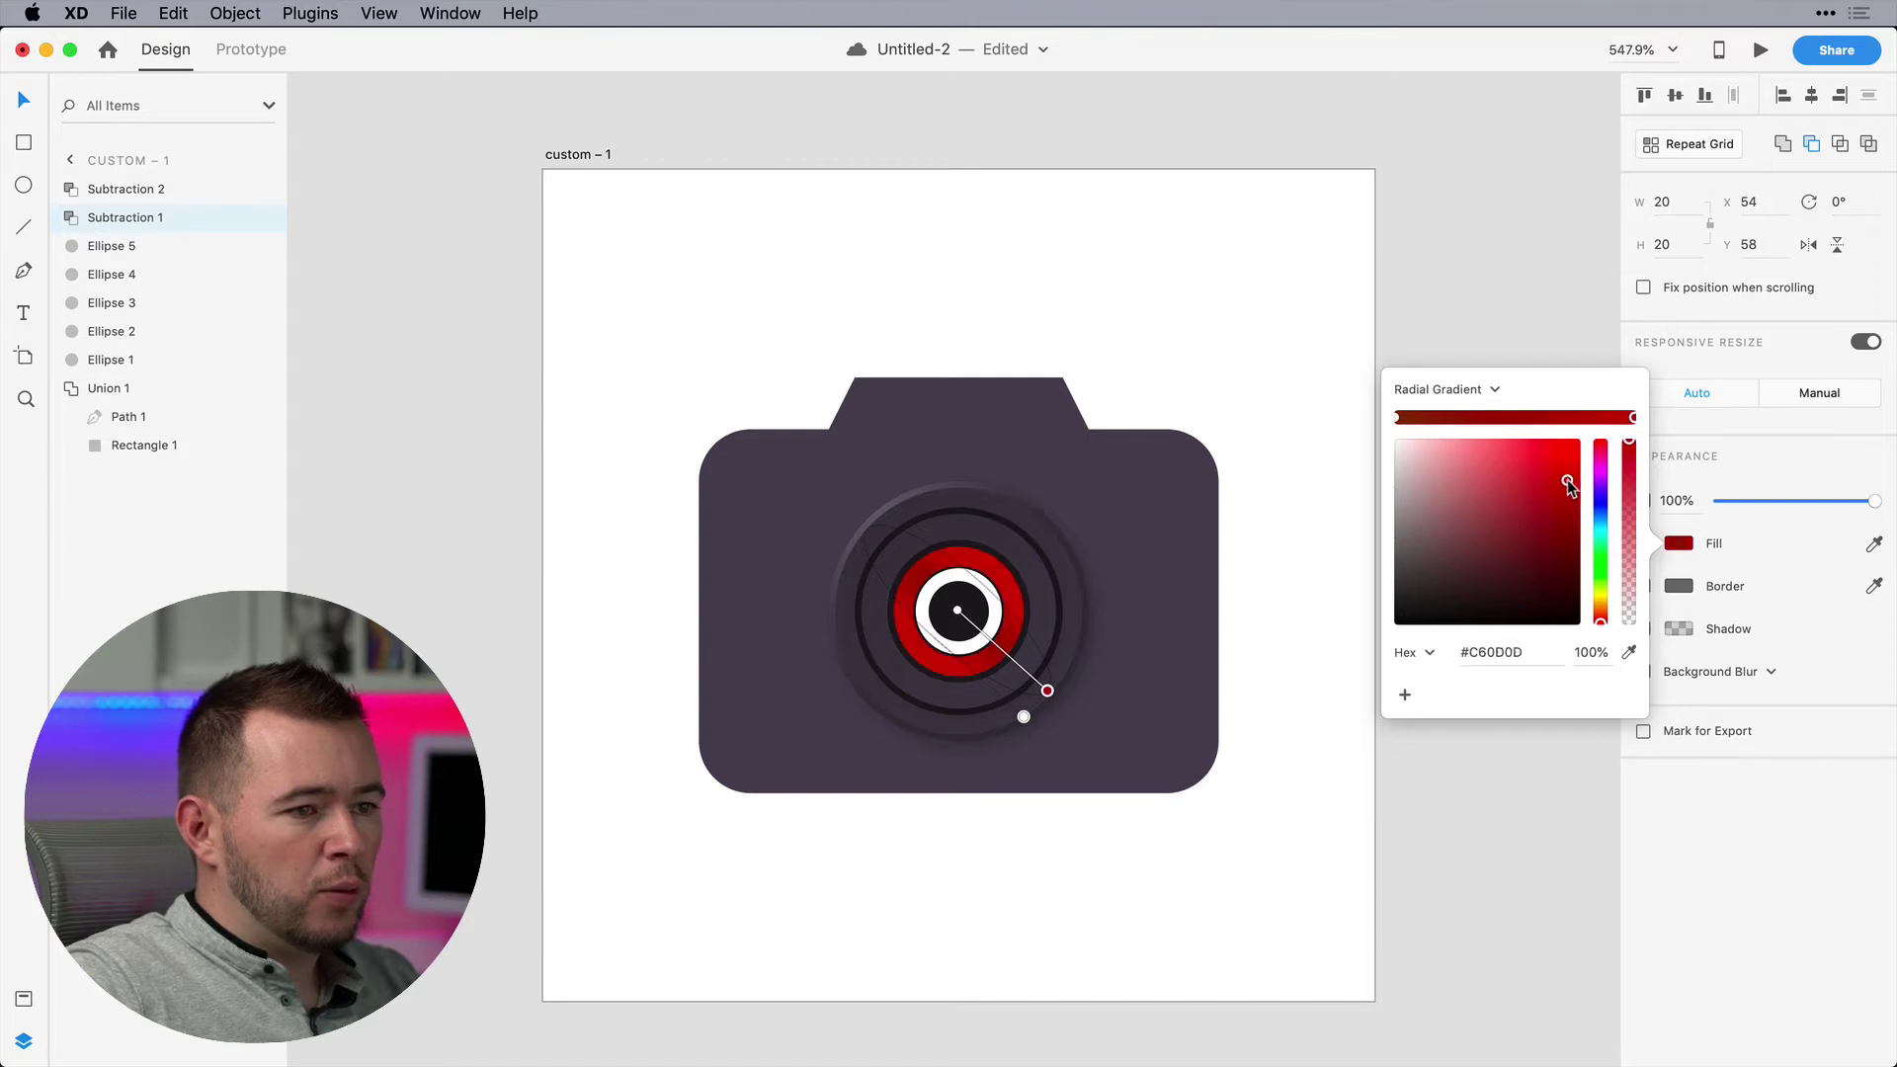
left_click_drag(1593, 551, 1603, 494)
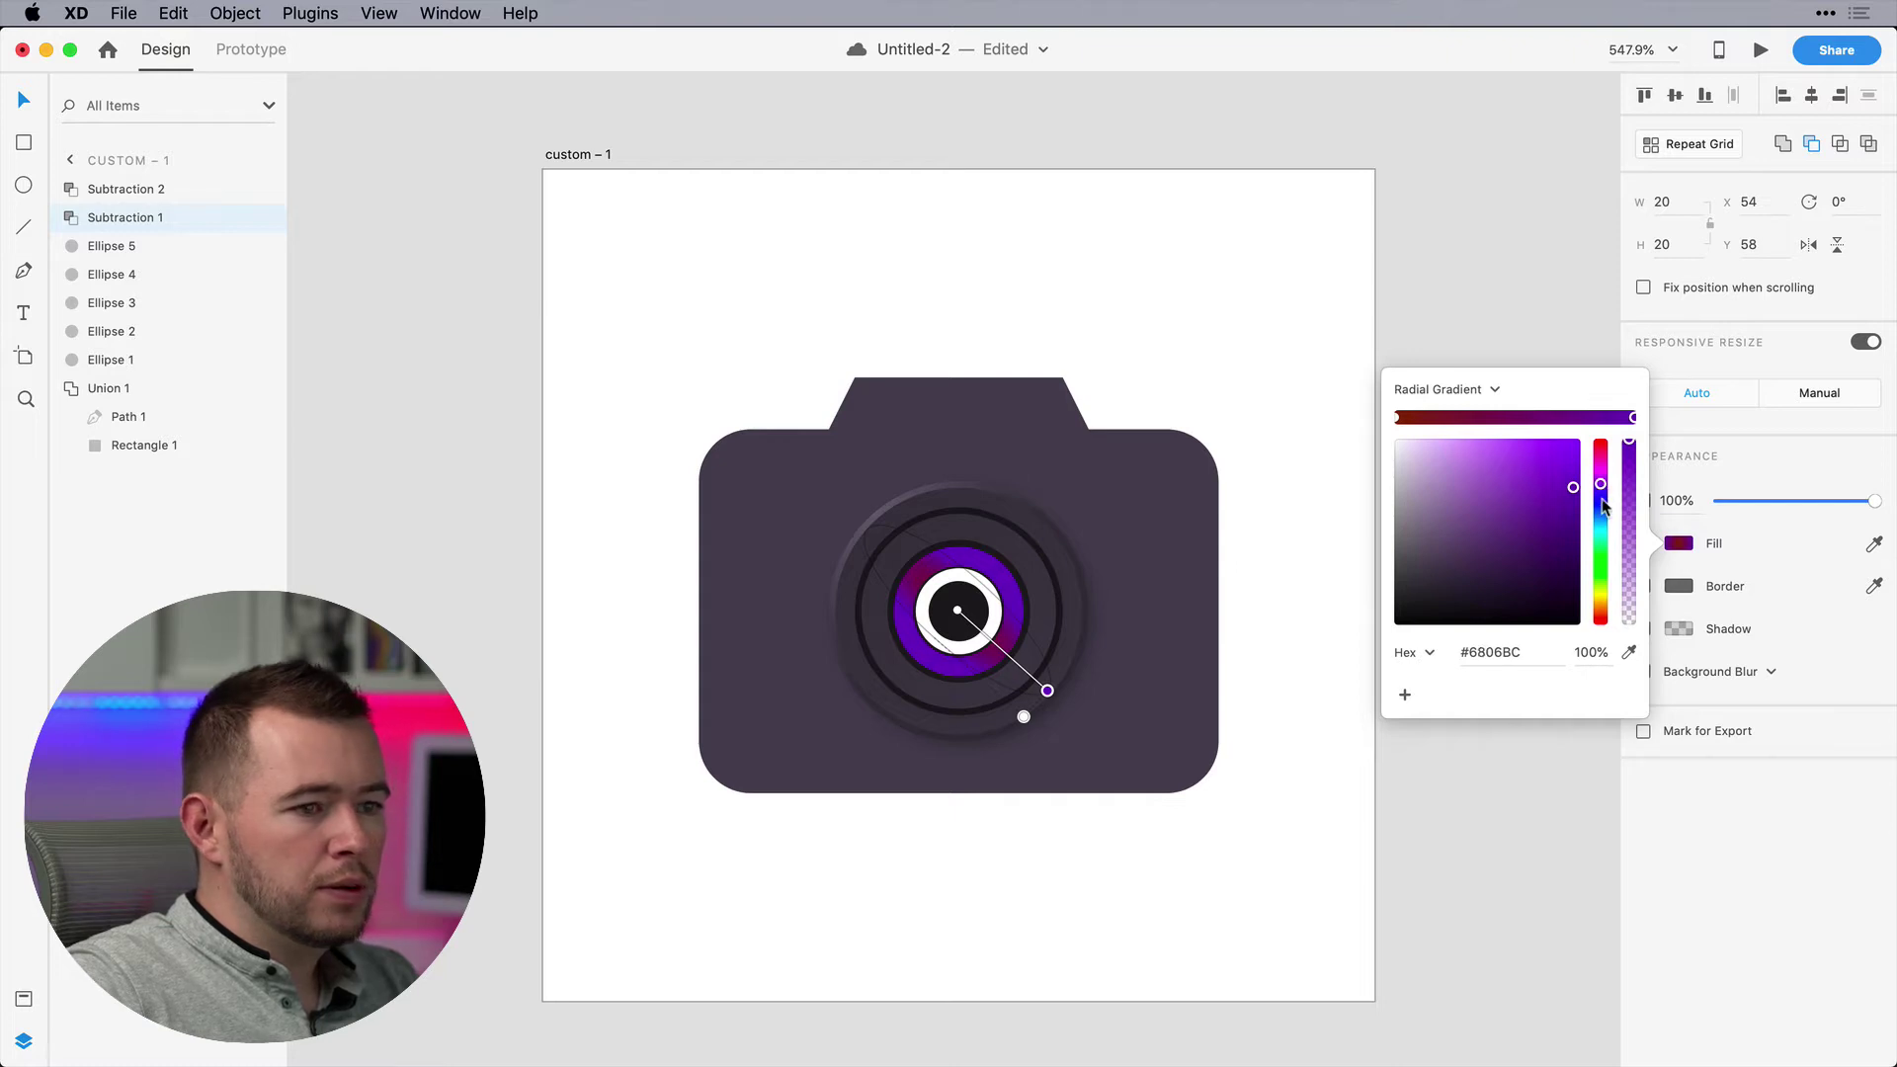
Make the inner stop vivid red #DB031C and move the red highlight to the ring's top-left
left_click(1400, 420)
left_click_drag(1603, 619, 1603, 460)
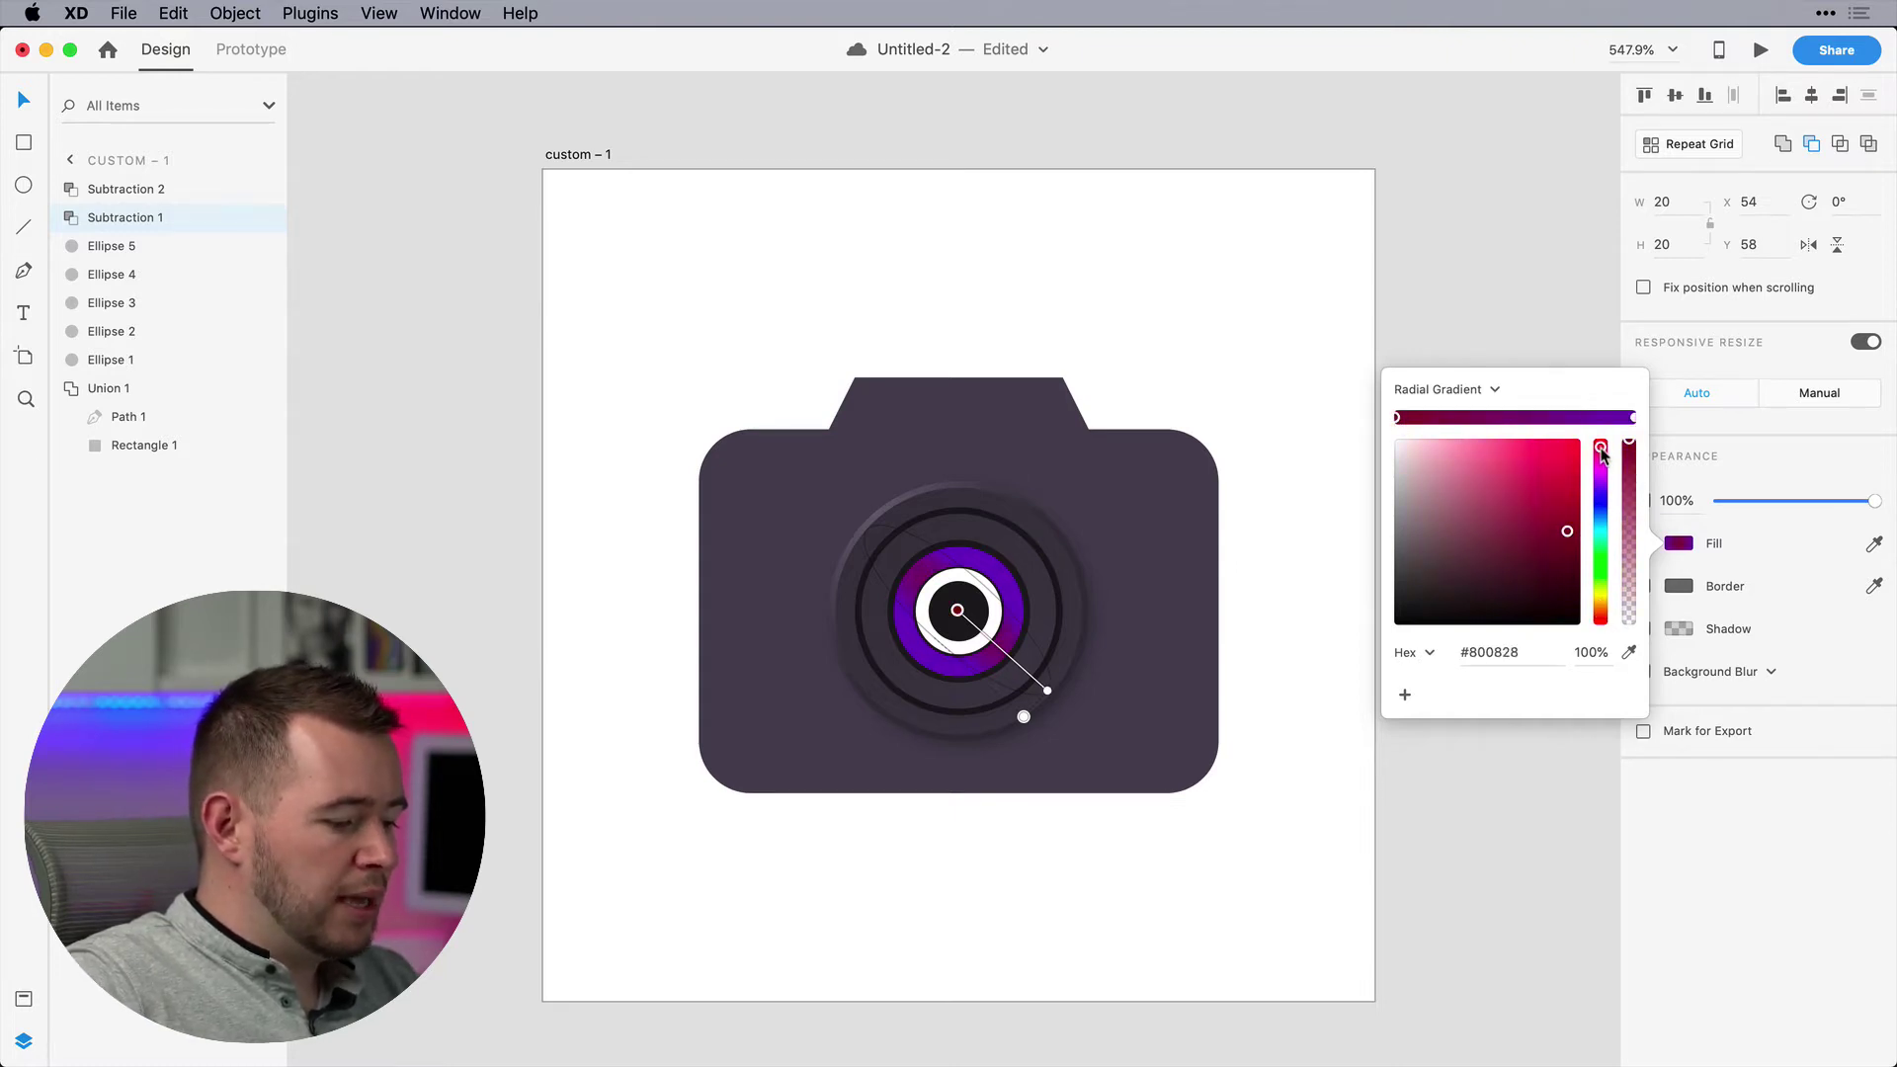
left_click_drag(1575, 506, 1578, 474)
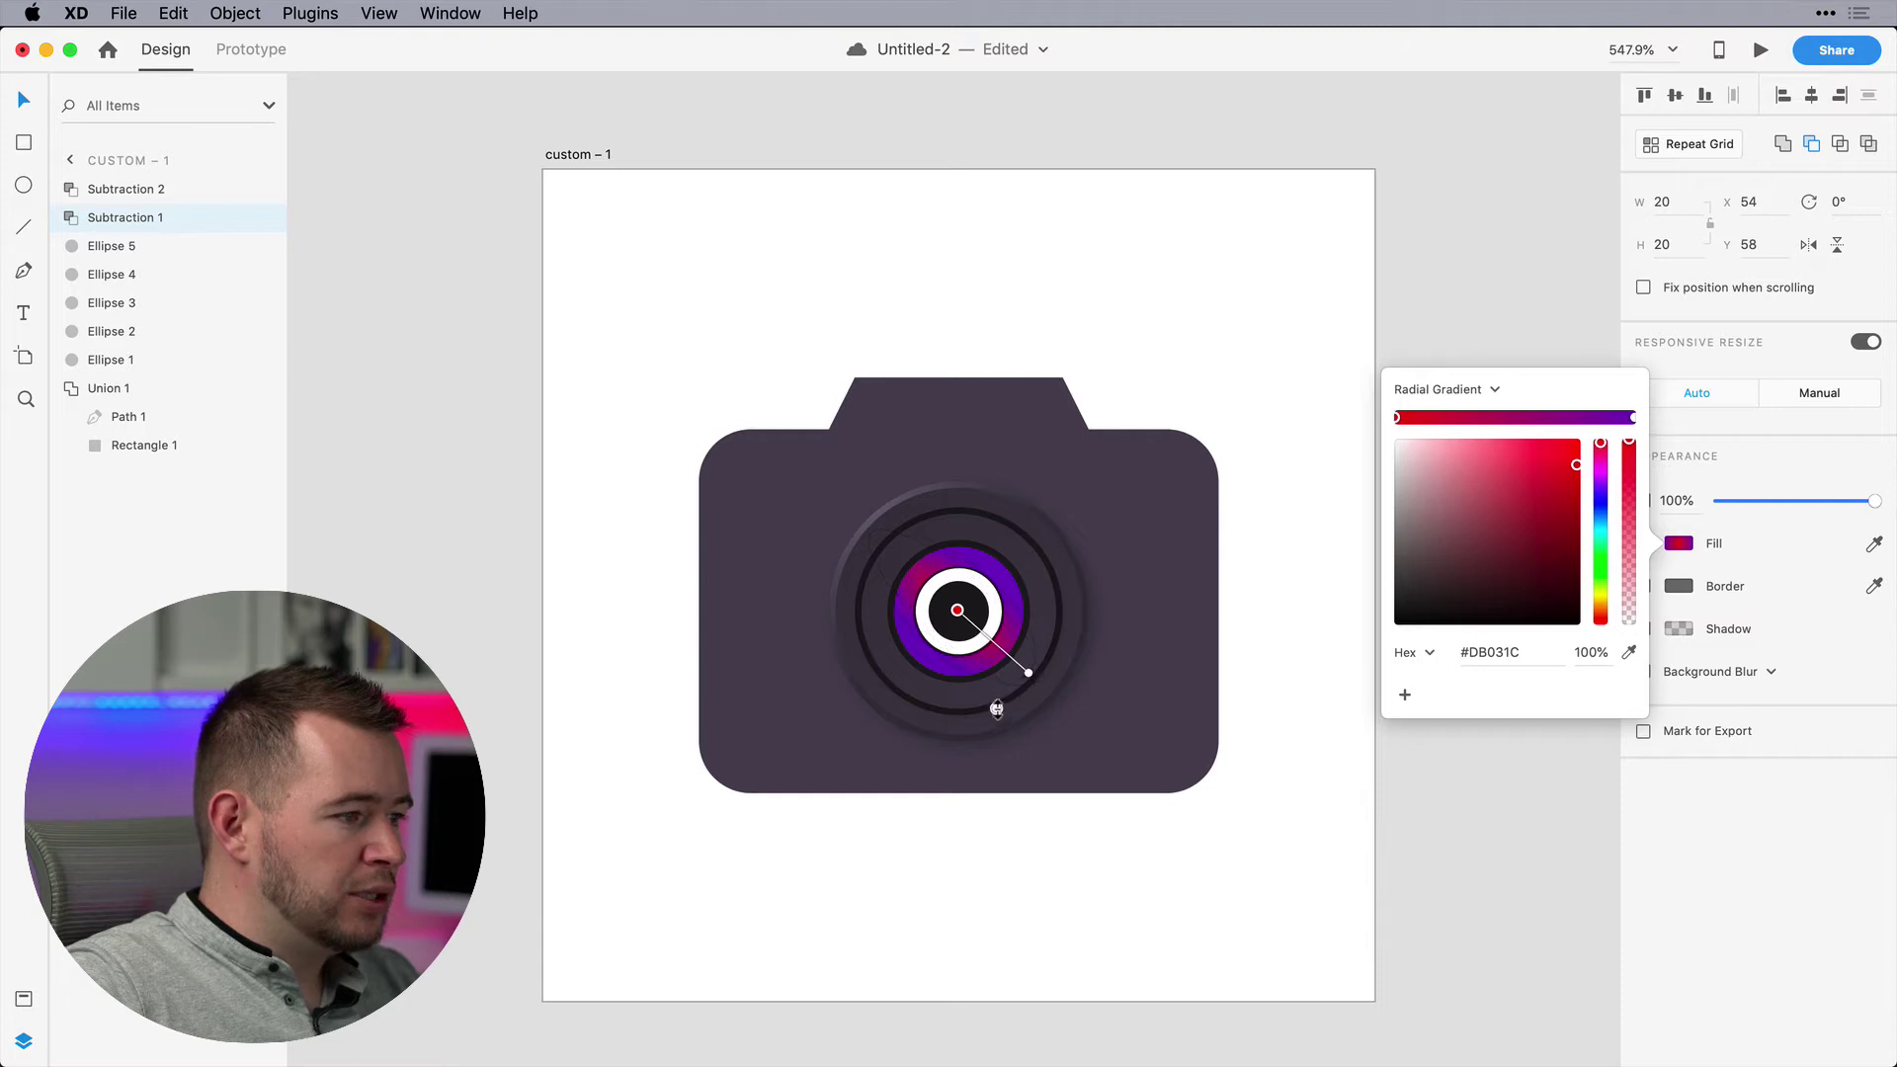
left_click_drag(957, 614, 910, 565)
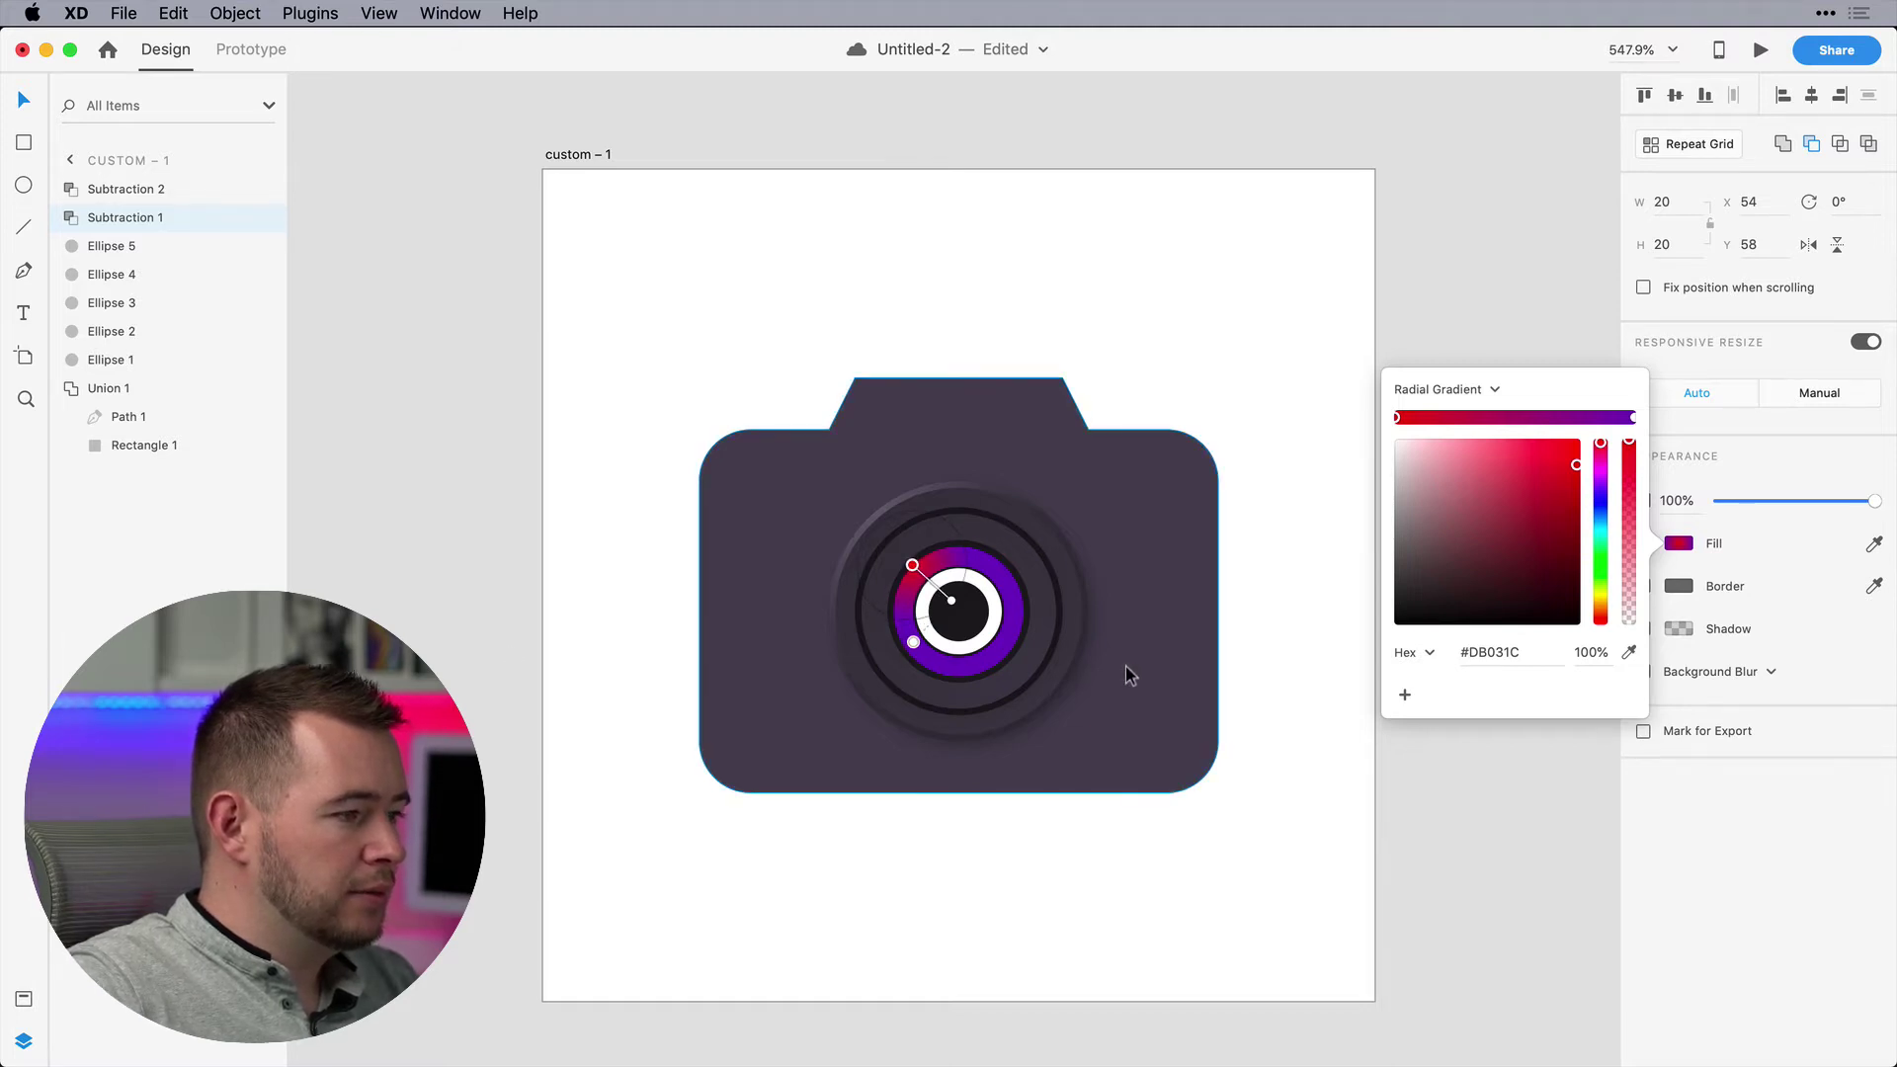
Duplicate the red-purple lens ring with Cmd+D
left_click(1304, 554)
left_click(1015, 629)
key("super+d")
Rotate the ring copy to 189° and fade its purple gradient end to 0% alpha
left_click_drag(1040, 541, 826, 720)
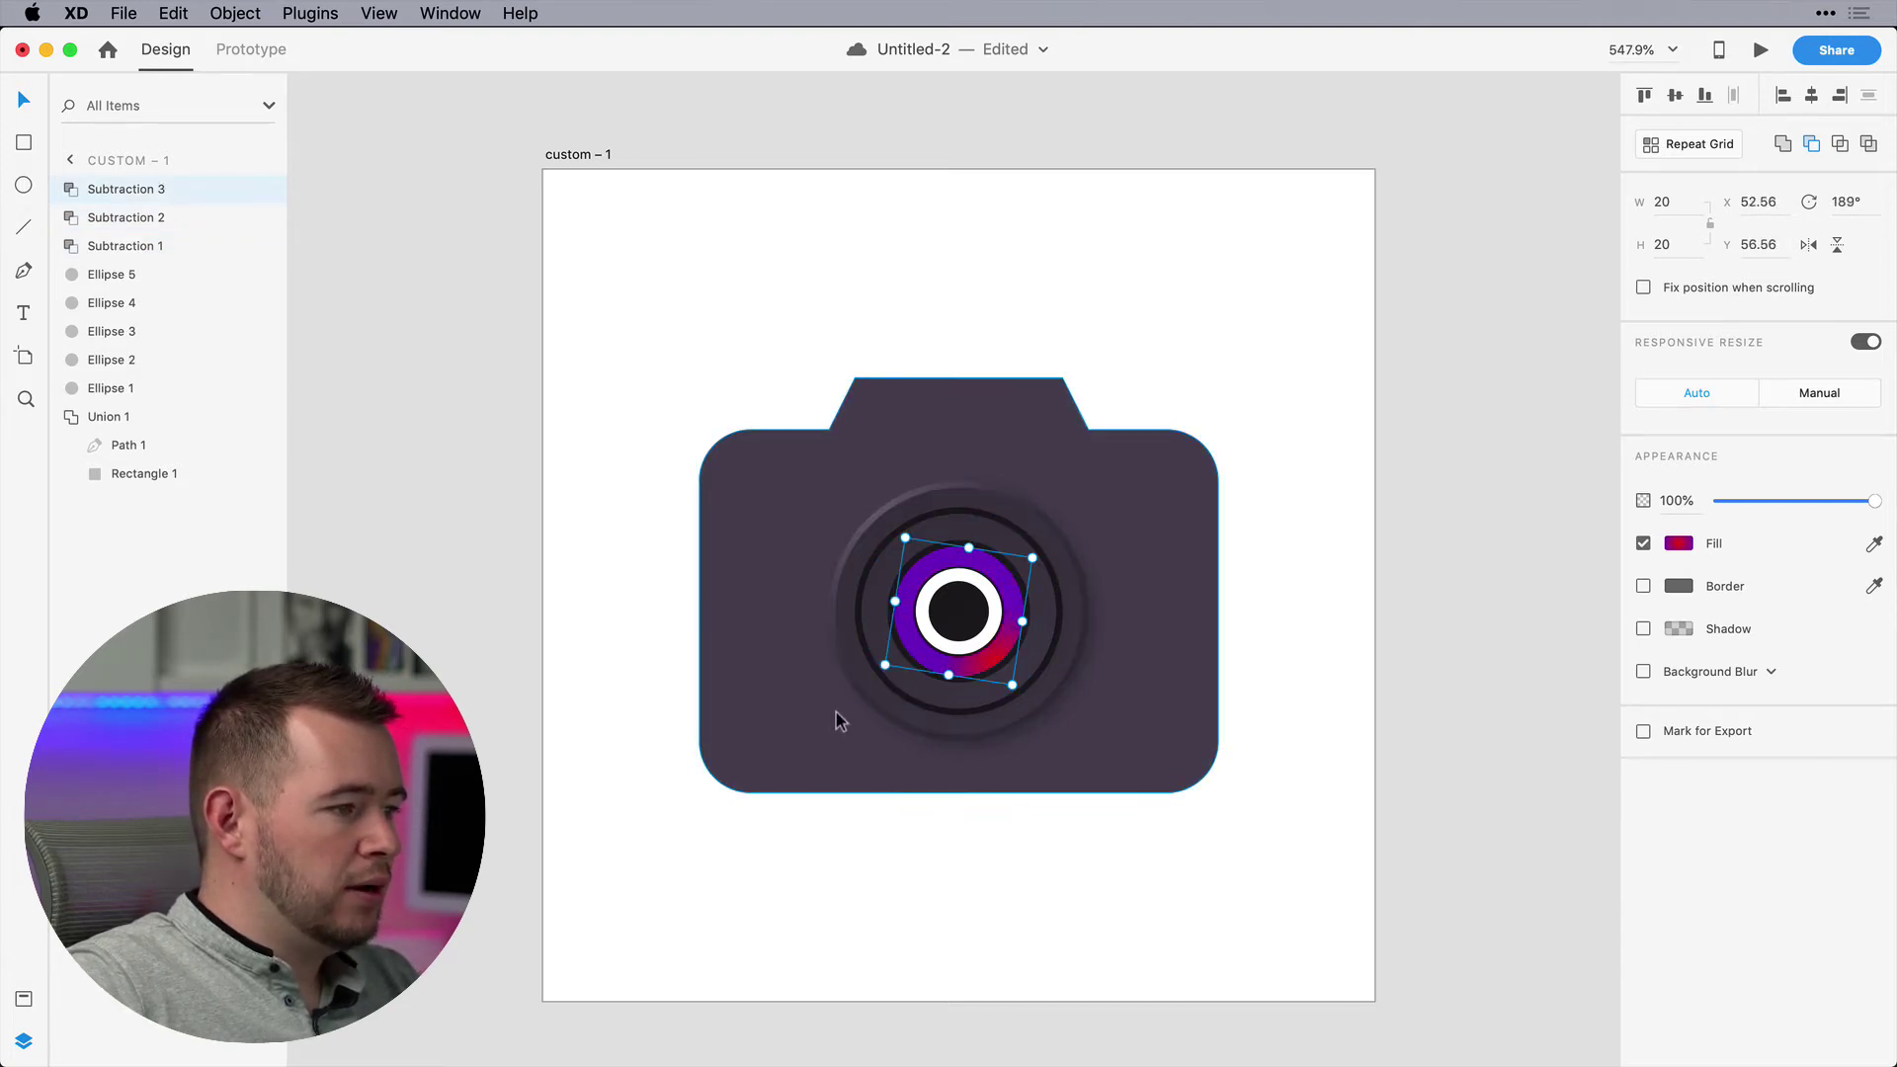
left_click(1681, 545)
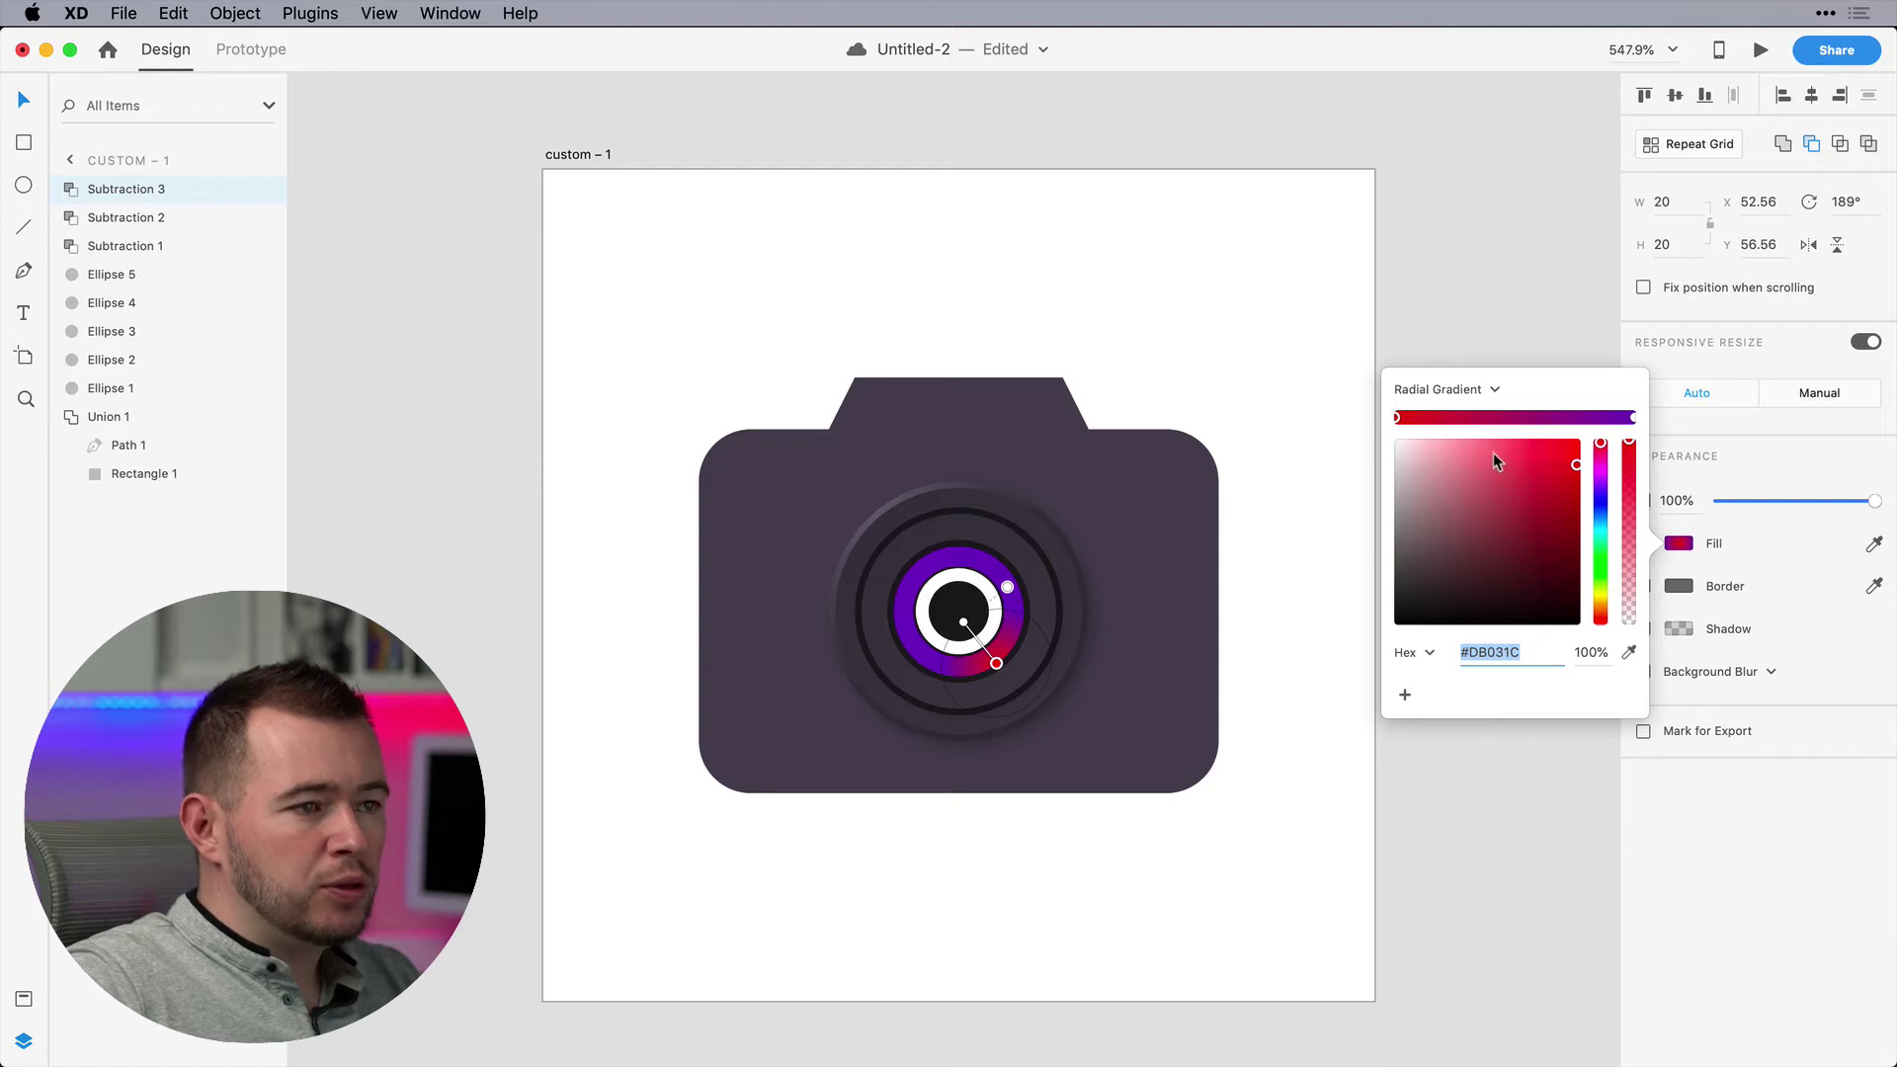
left_click(1633, 418)
left_click_drag(1632, 499, 1635, 657)
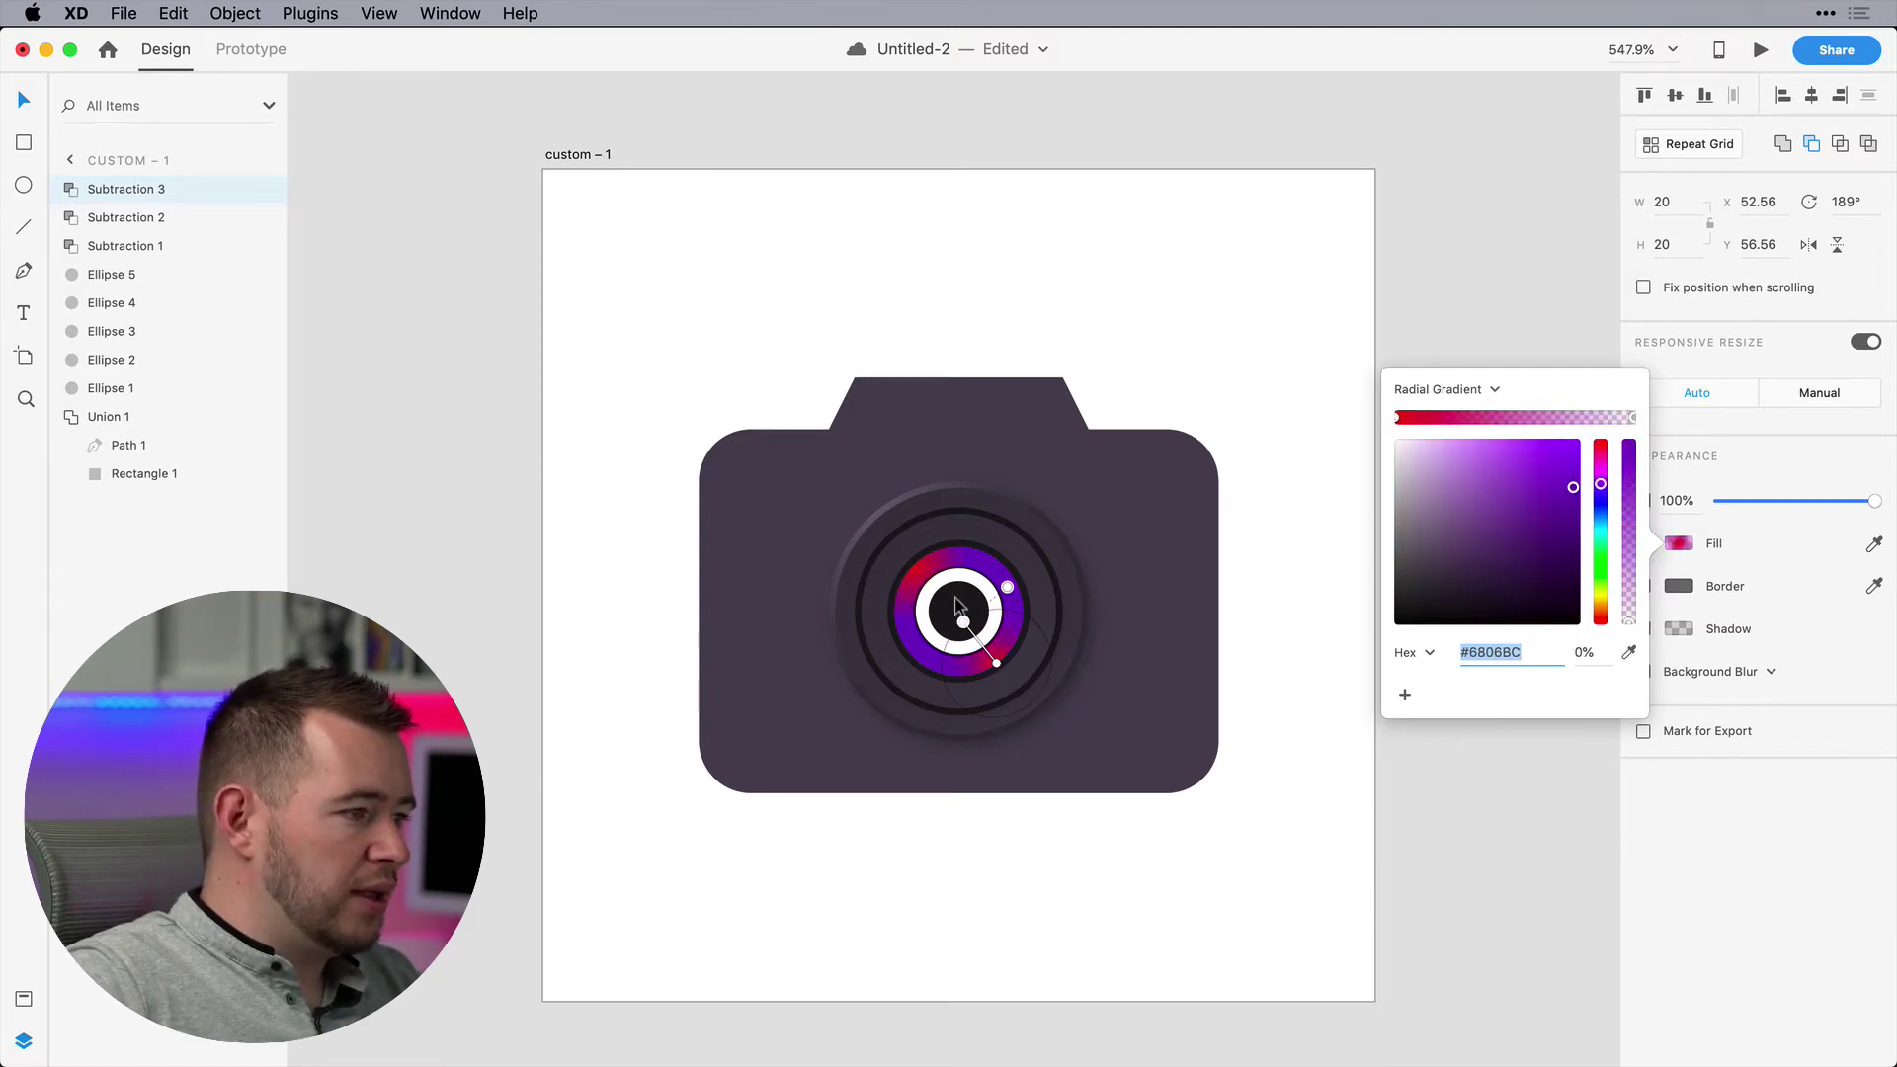
left_click(487, 635)
left_click_drag(992, 665, 1047, 554)
key("super+z")
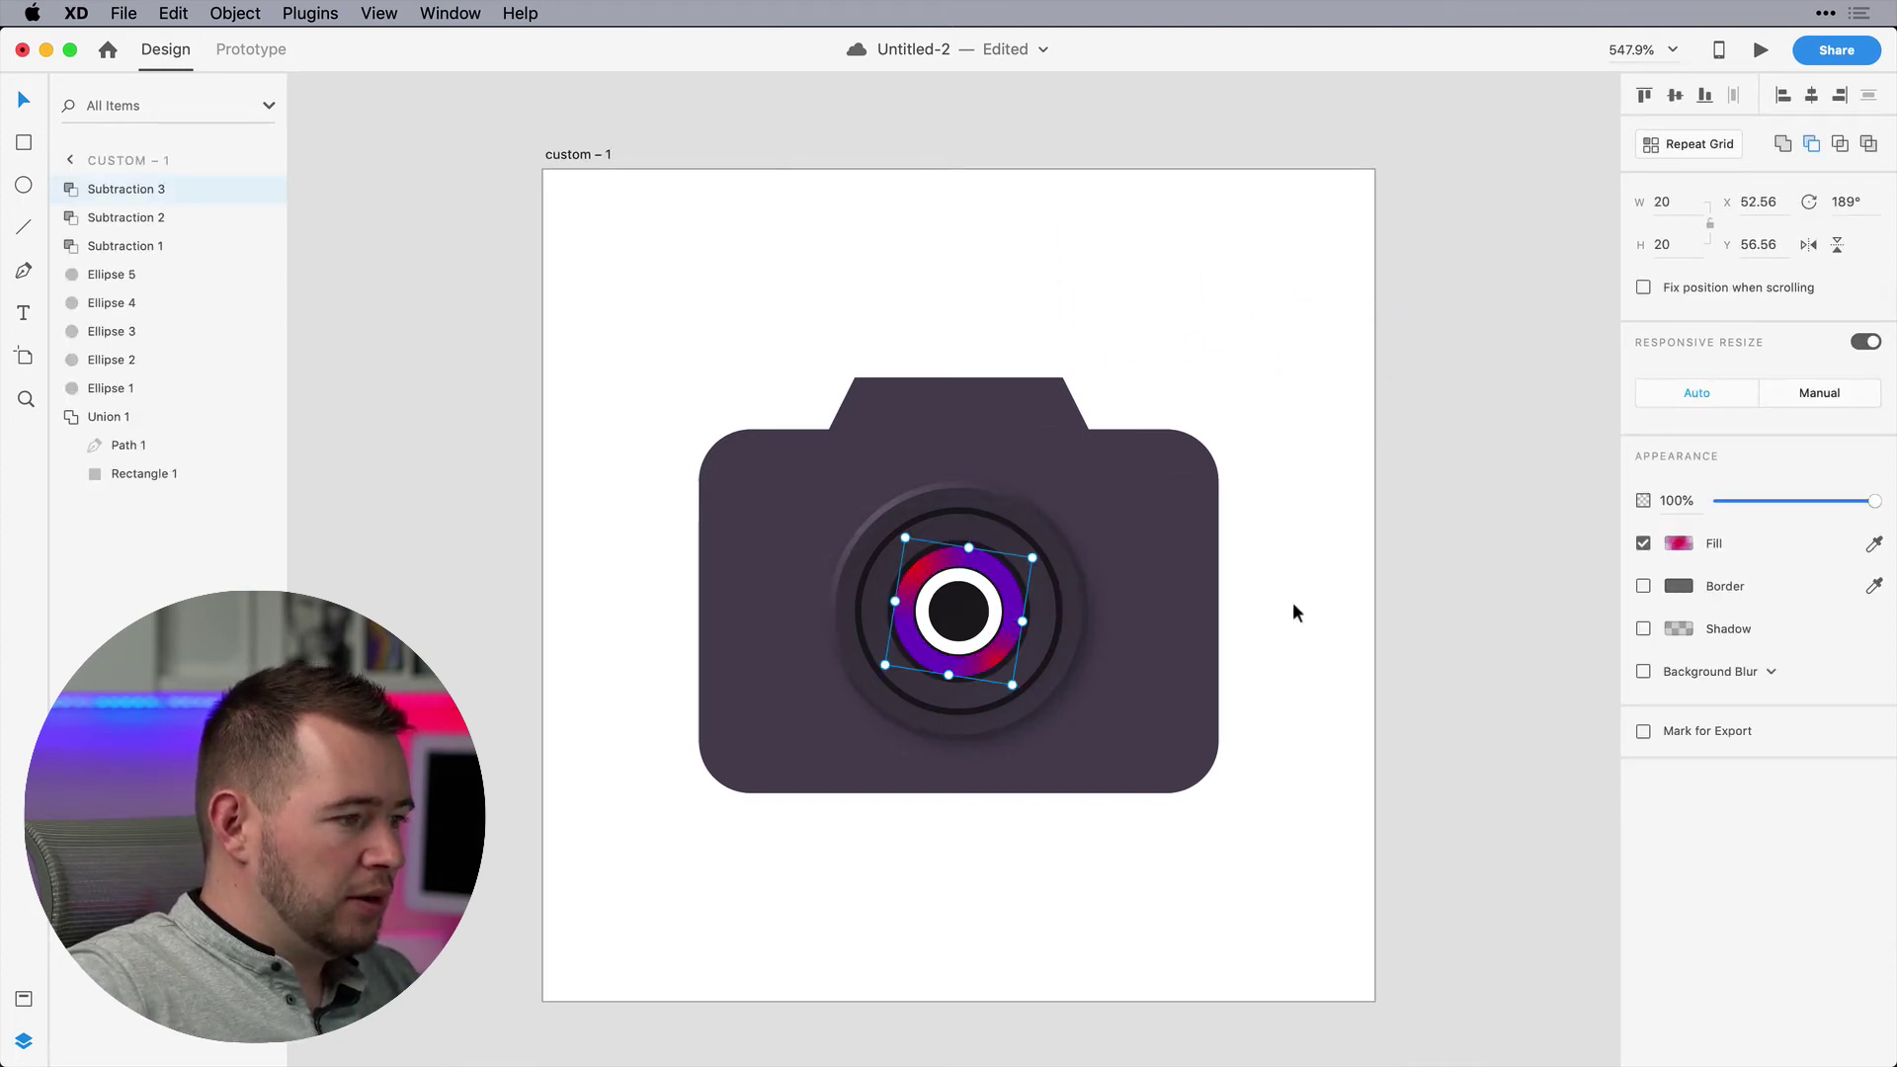
Duplicate the inner lens ring and rotate the copy around the lens
left_click(988, 642)
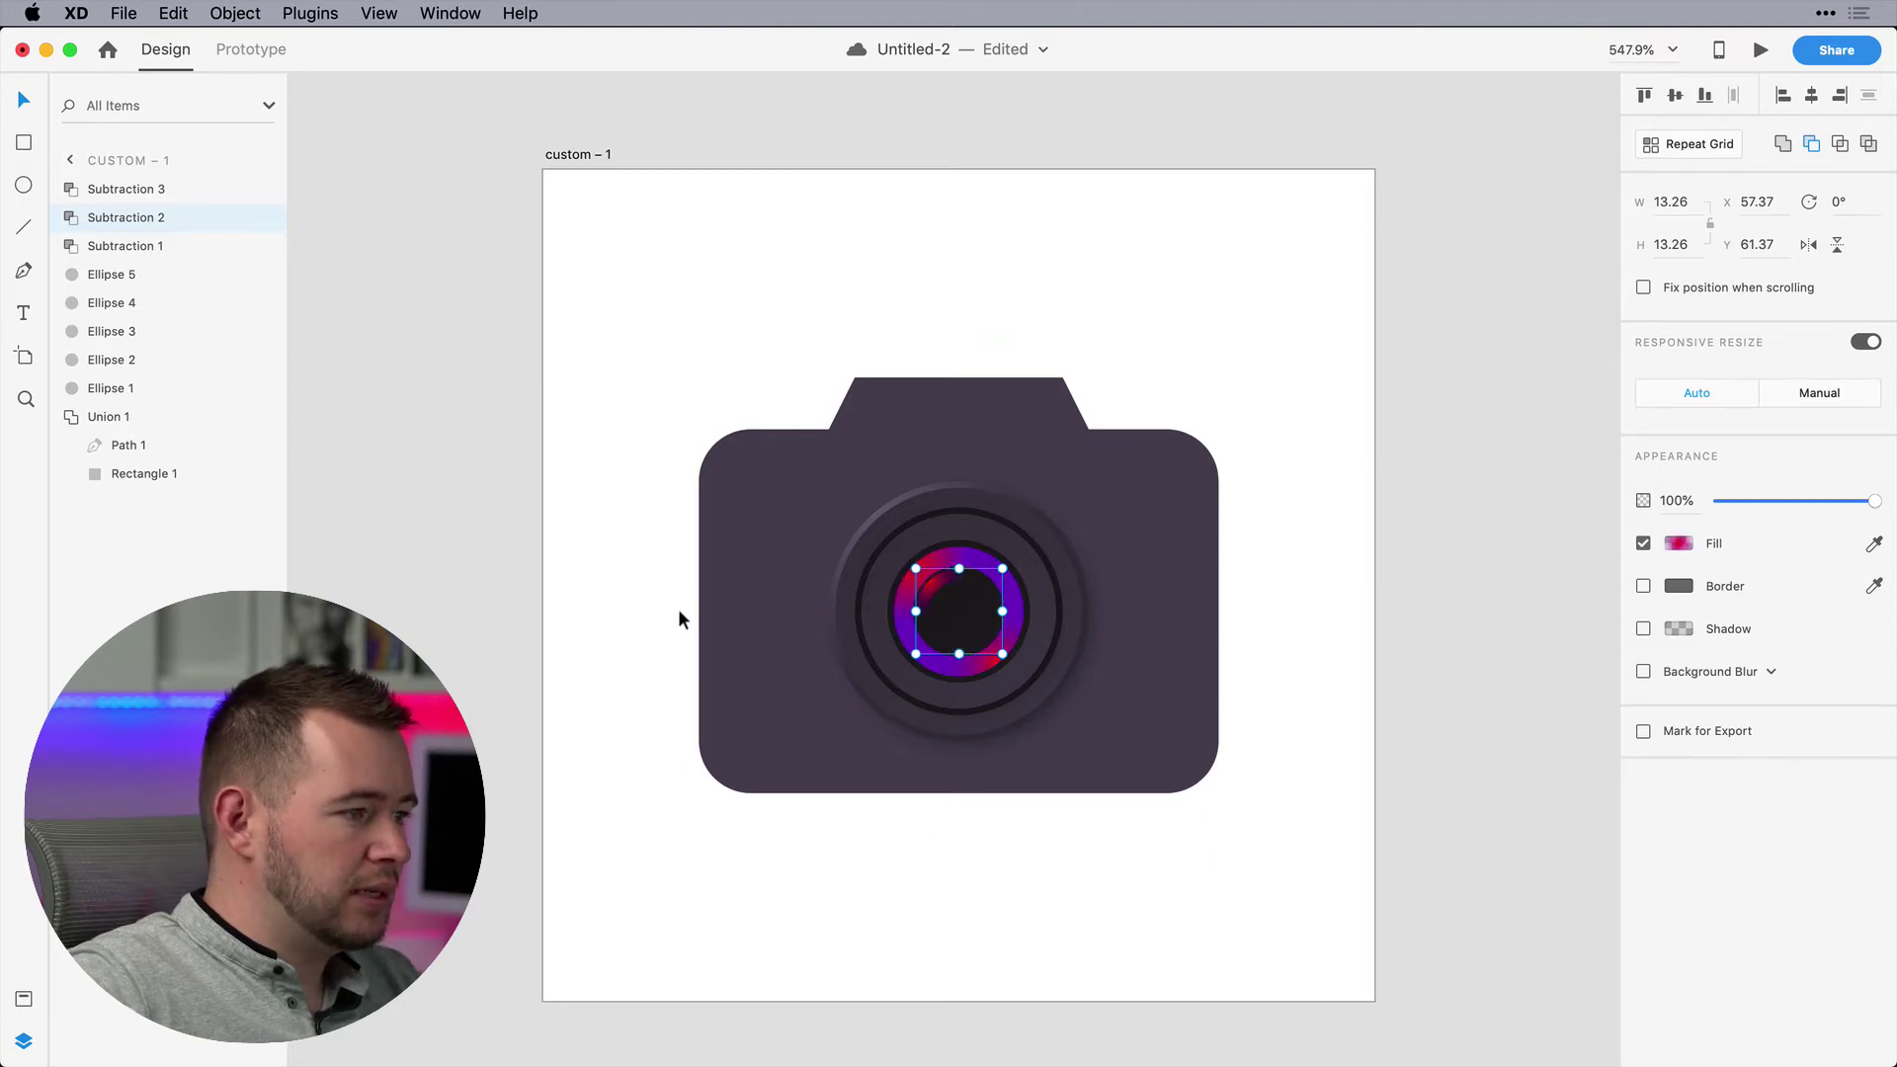
key("super+d")
left_click_drag(1008, 568, 818, 746)
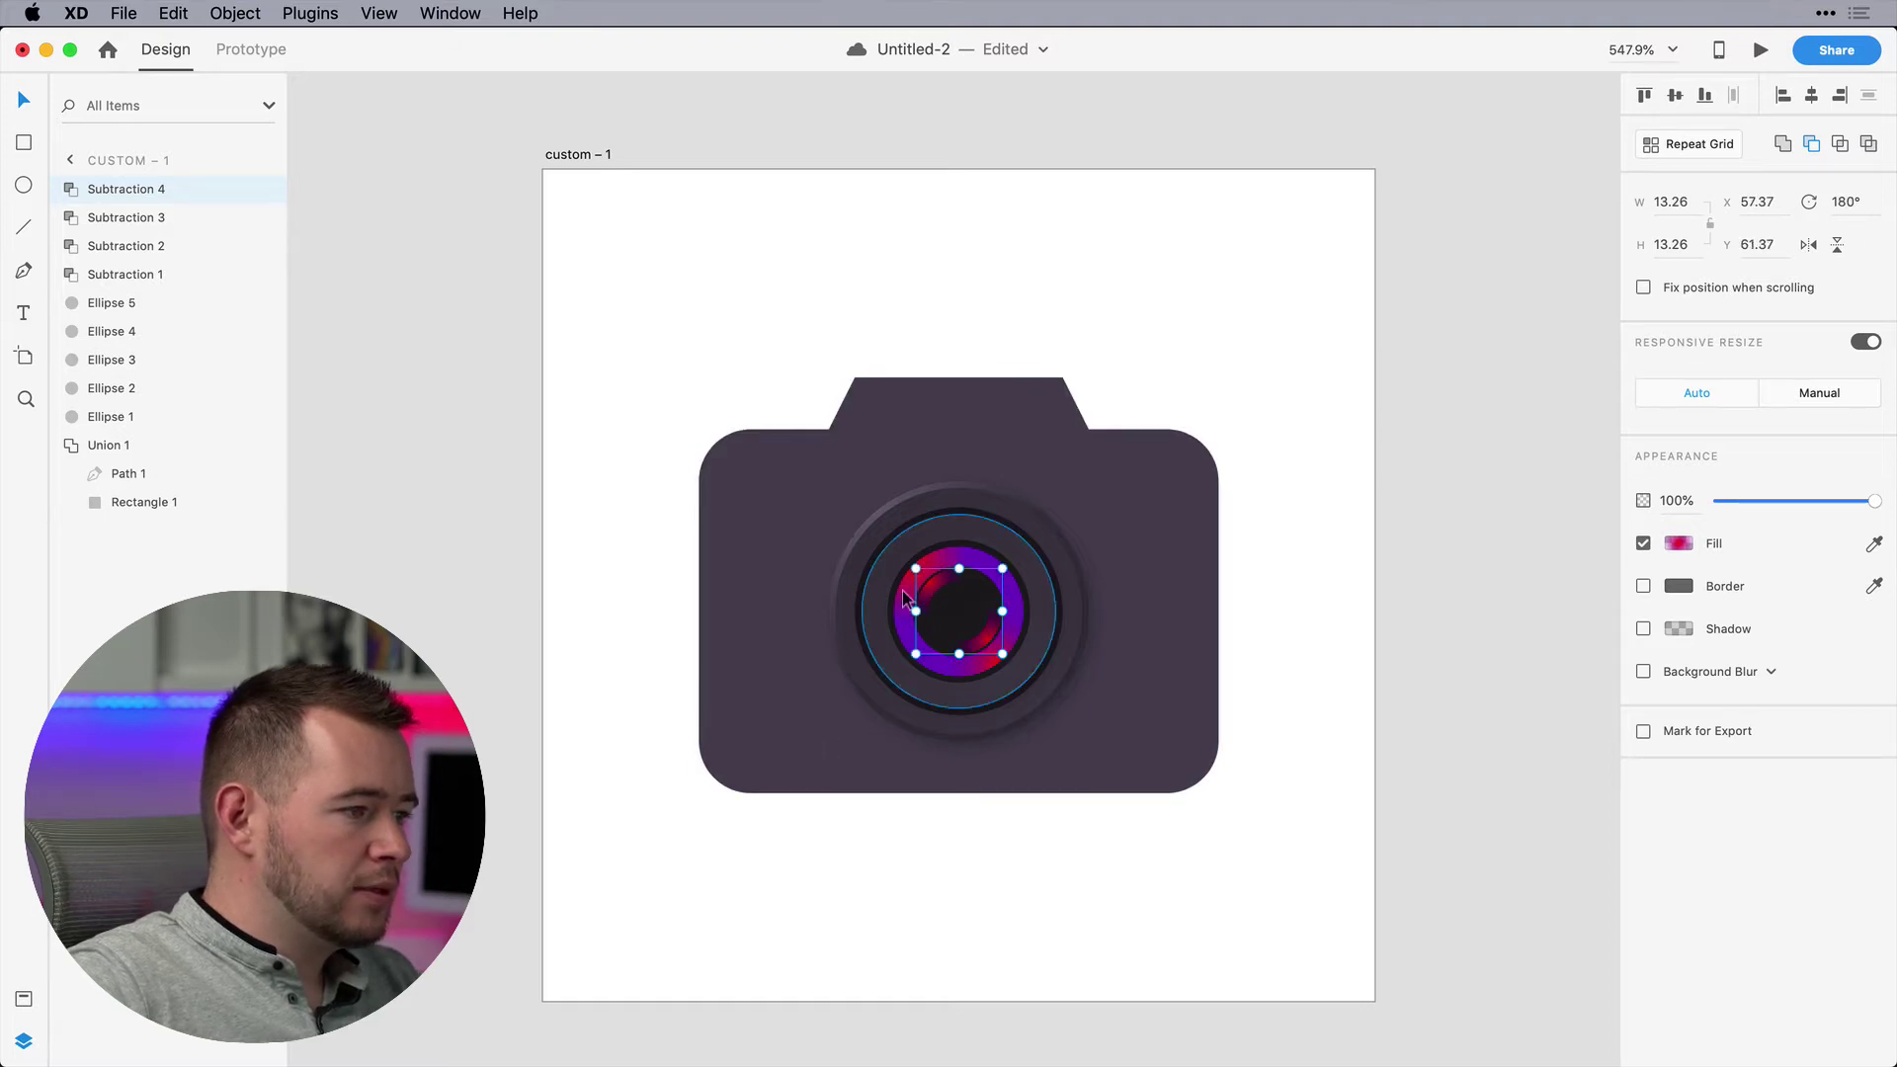
mouse_move(904, 638)
left_mouse_down()
mouse_move(1058, 643)
mouse_move(877, 638)
left_mouse_up()
Duplicate the larger ring, shrink it to inner-ring size, send it back, set 38% opacity
left_click(108, 247)
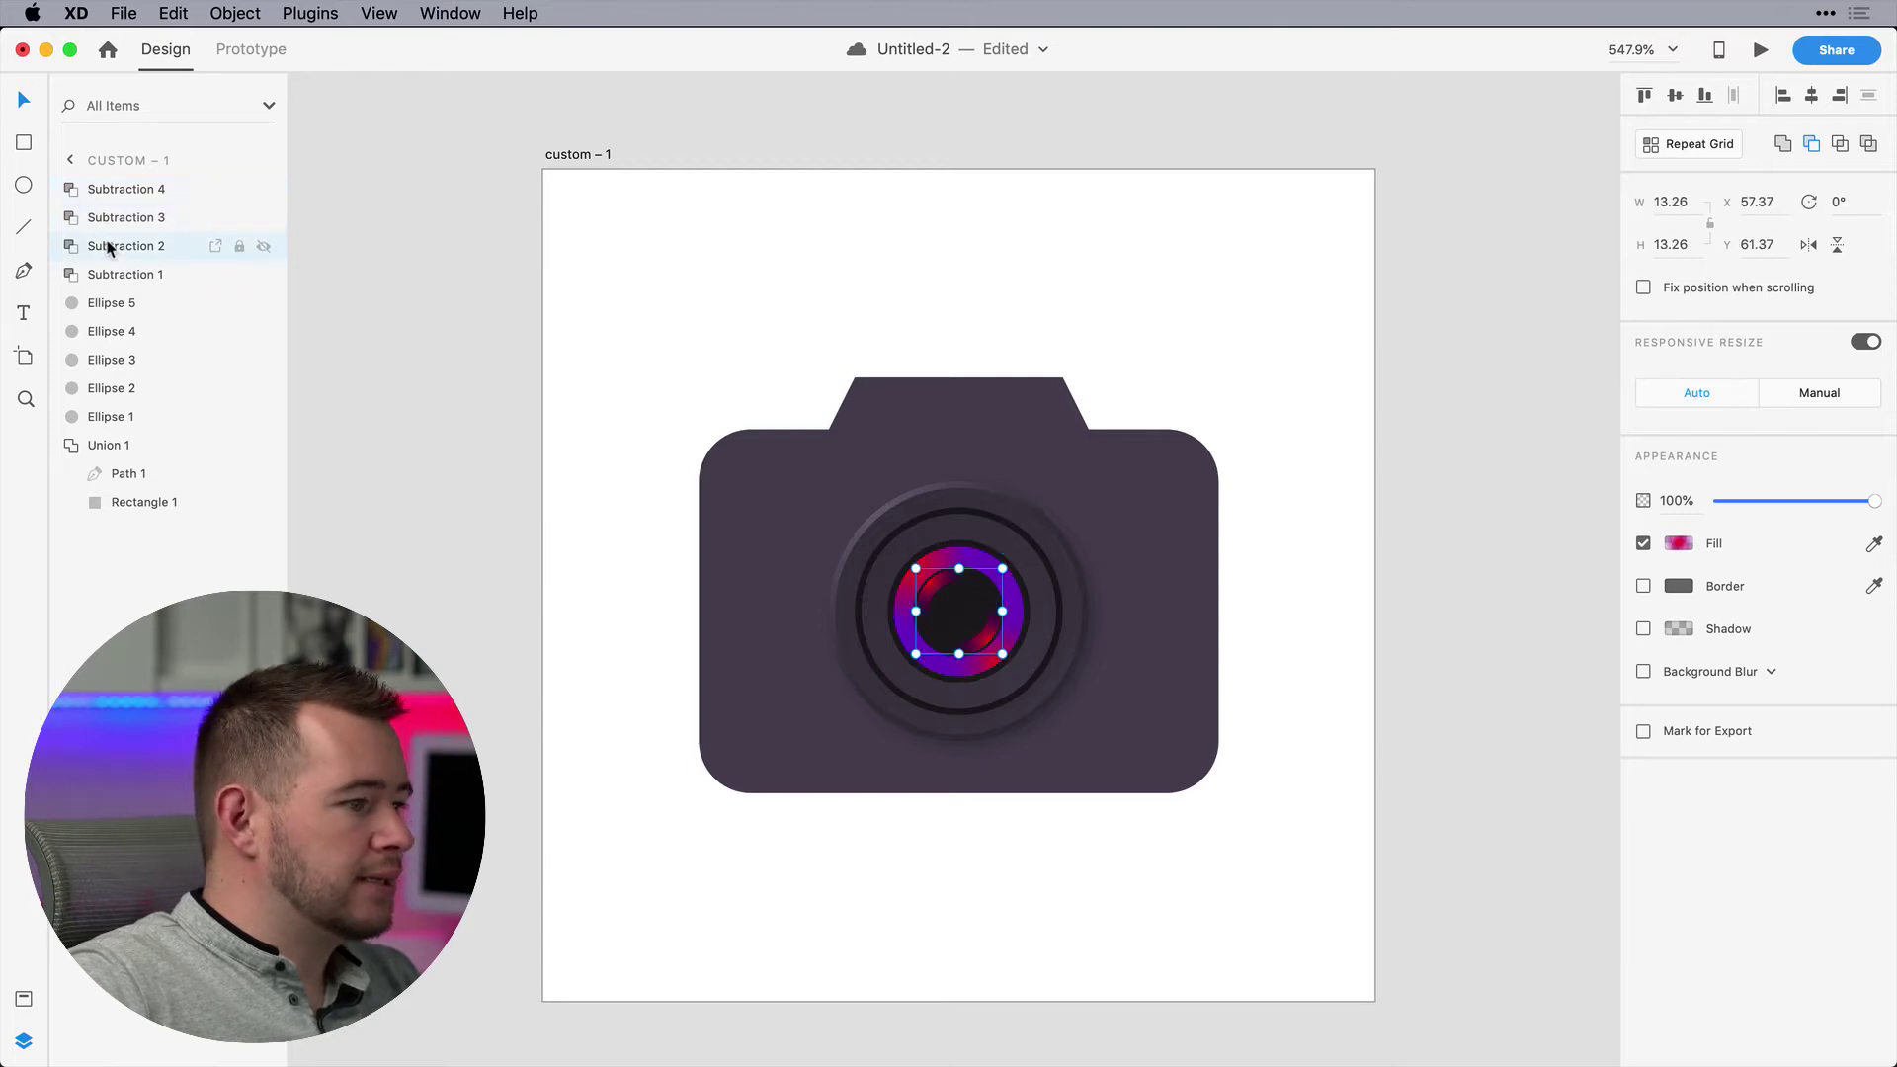
left_click(111, 276)
key("super+d")
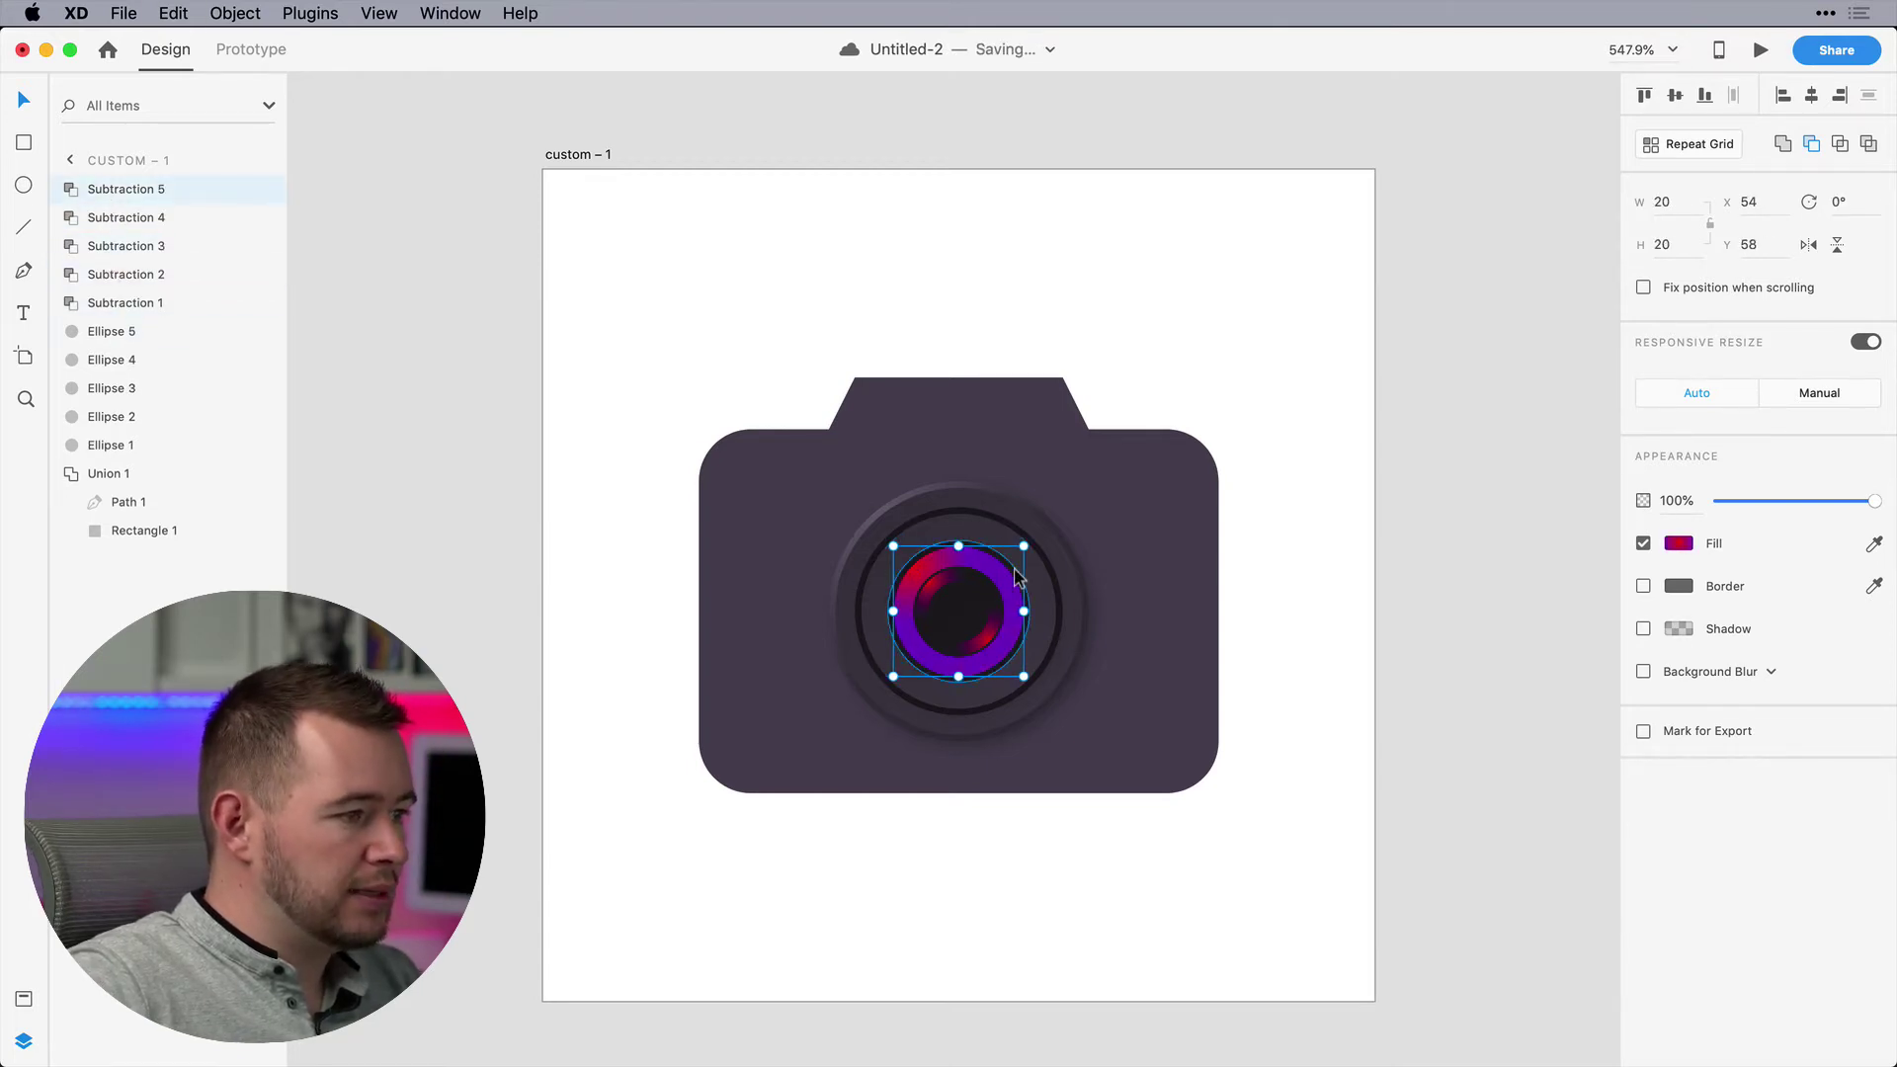
left_click_drag(1024, 545, 1003, 564)
scroll(1018, 583, "up", 1)
key("super+bracketleft")
key("super+bracketleft")
key("super+bracketleft")
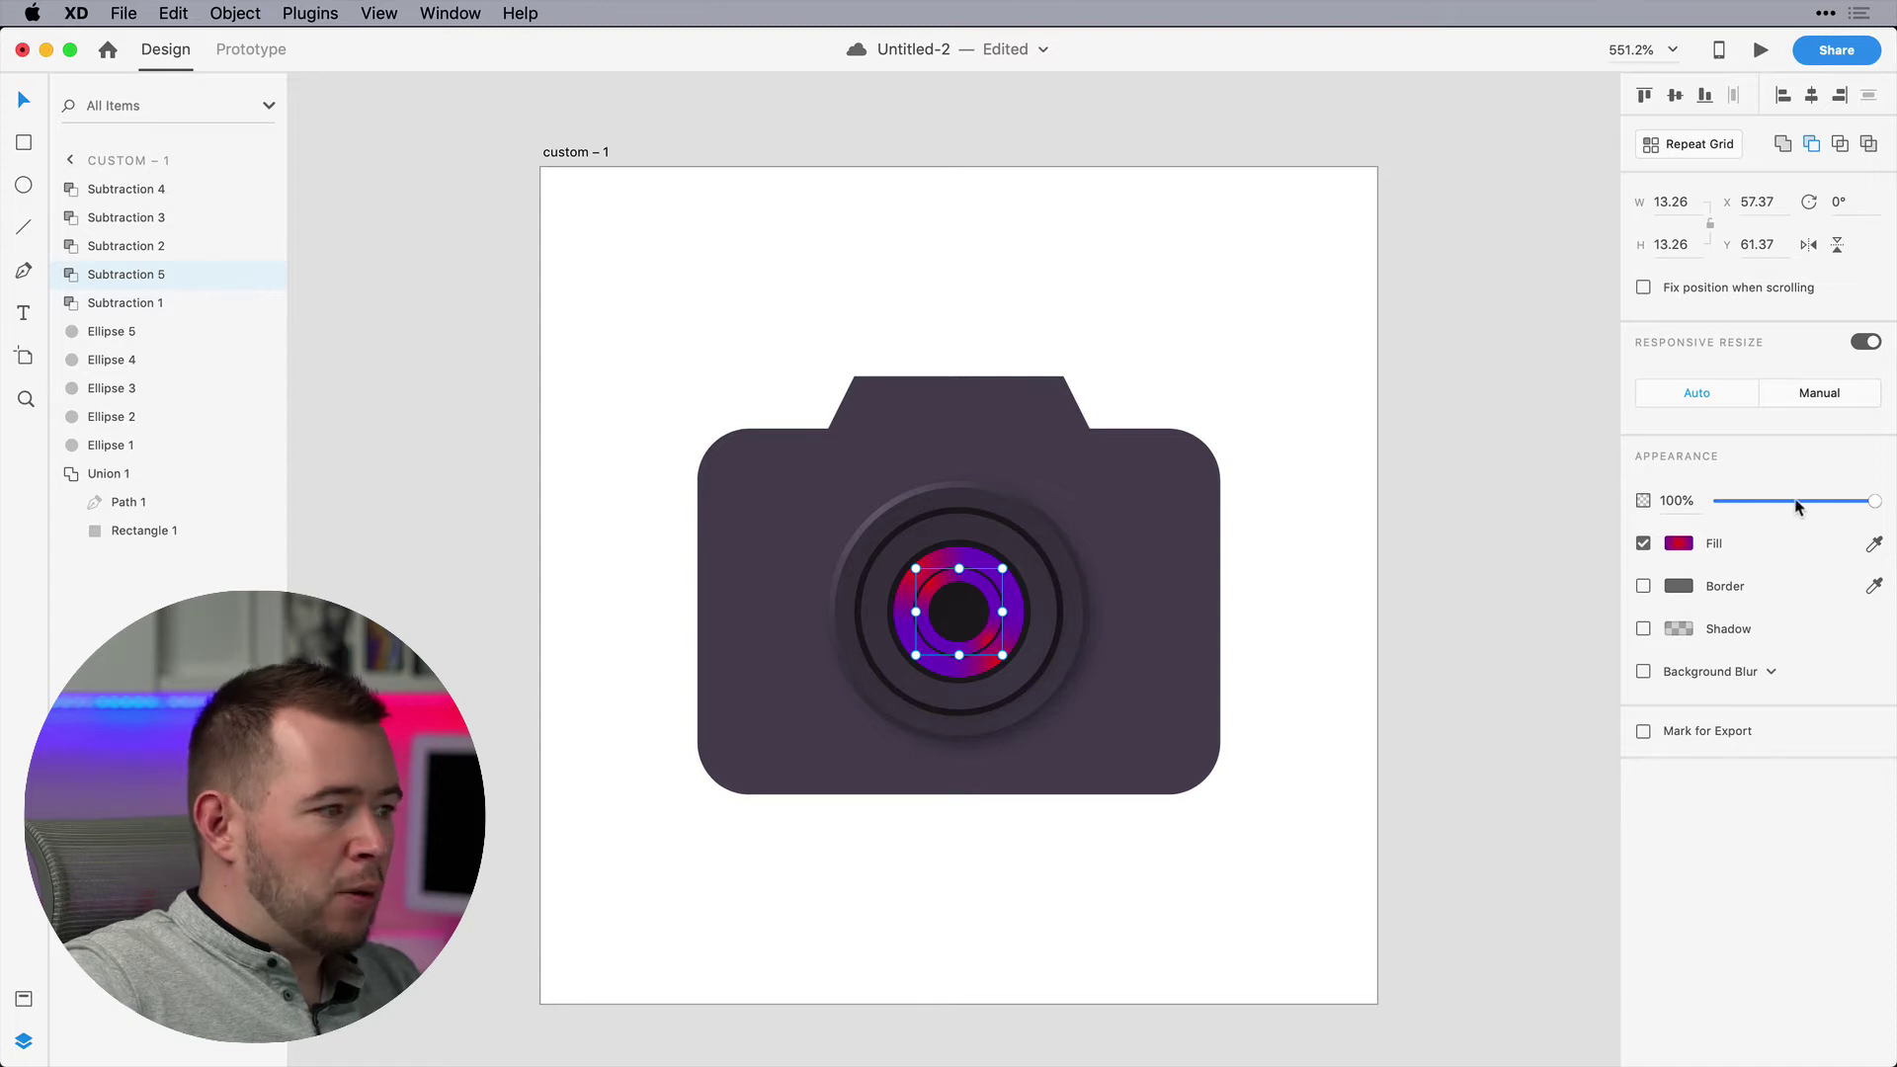
left_click_drag(1796, 506, 1788, 504)
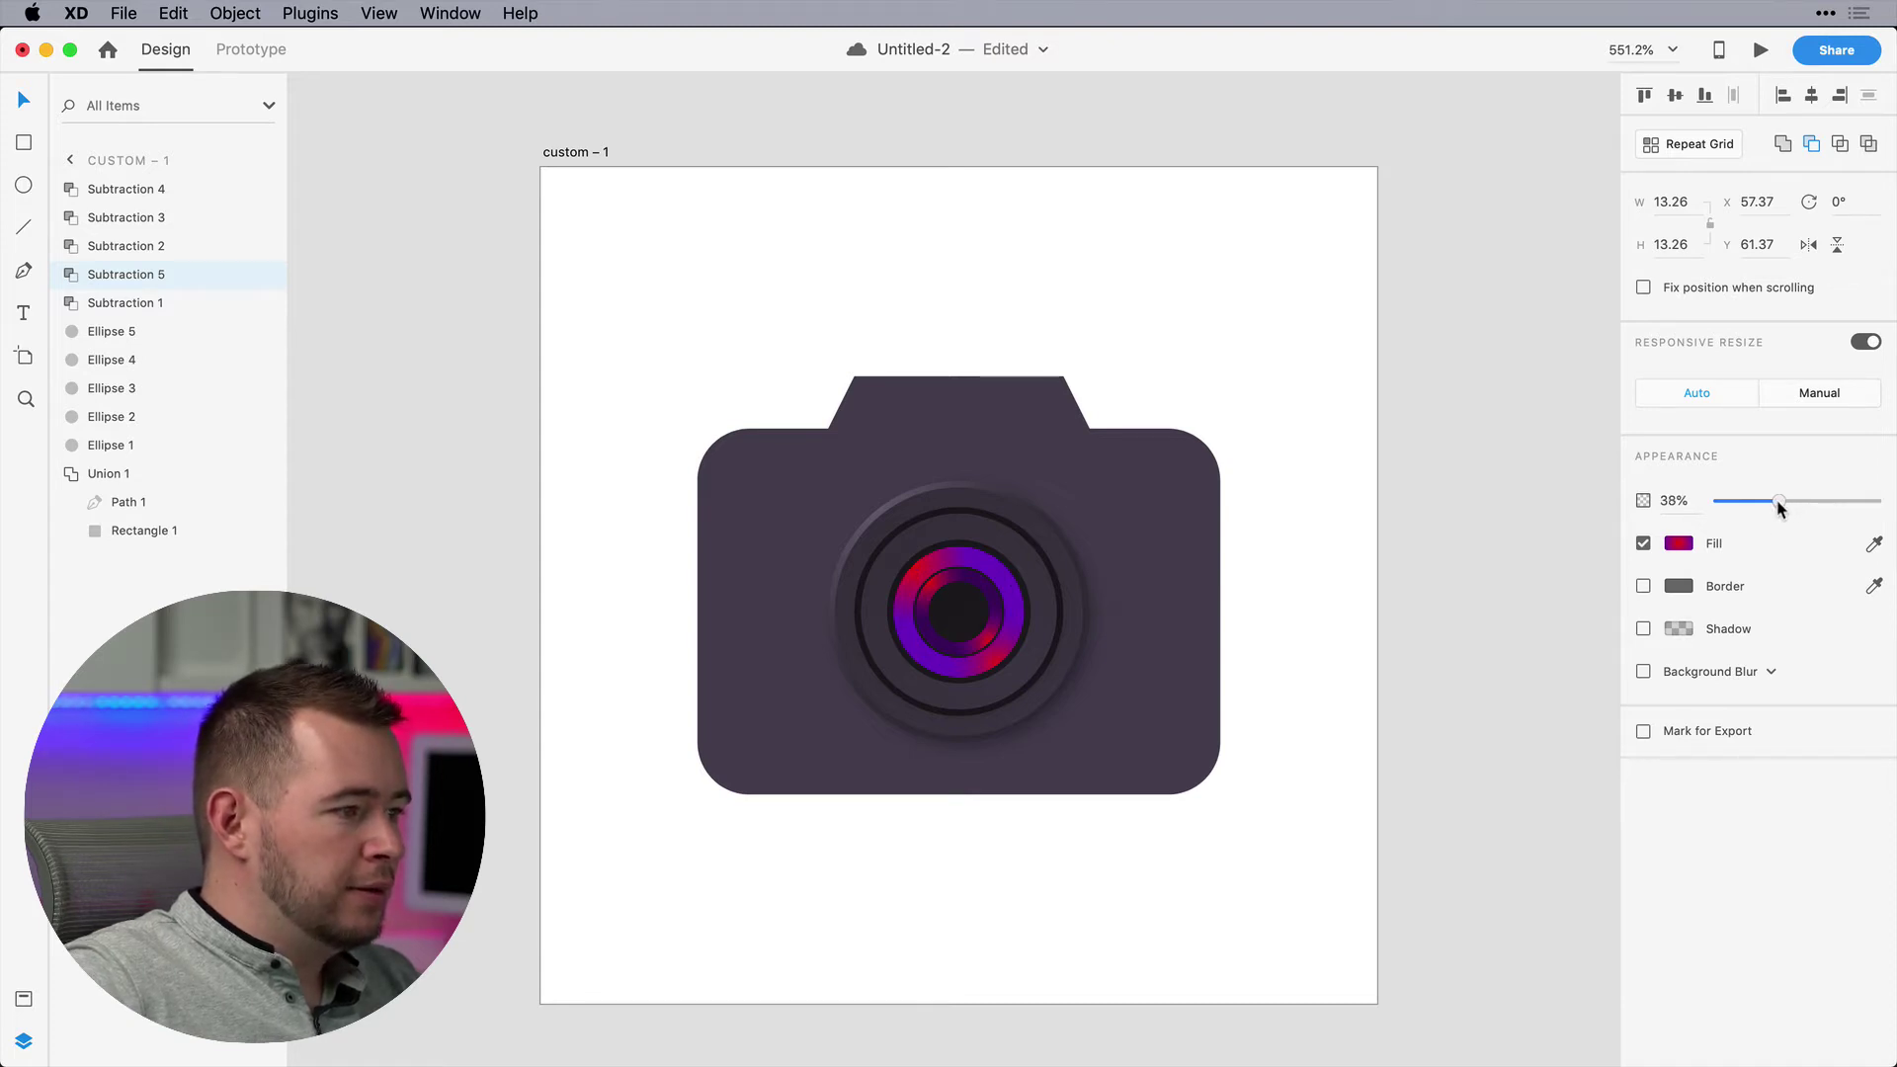
left_click(1341, 561)
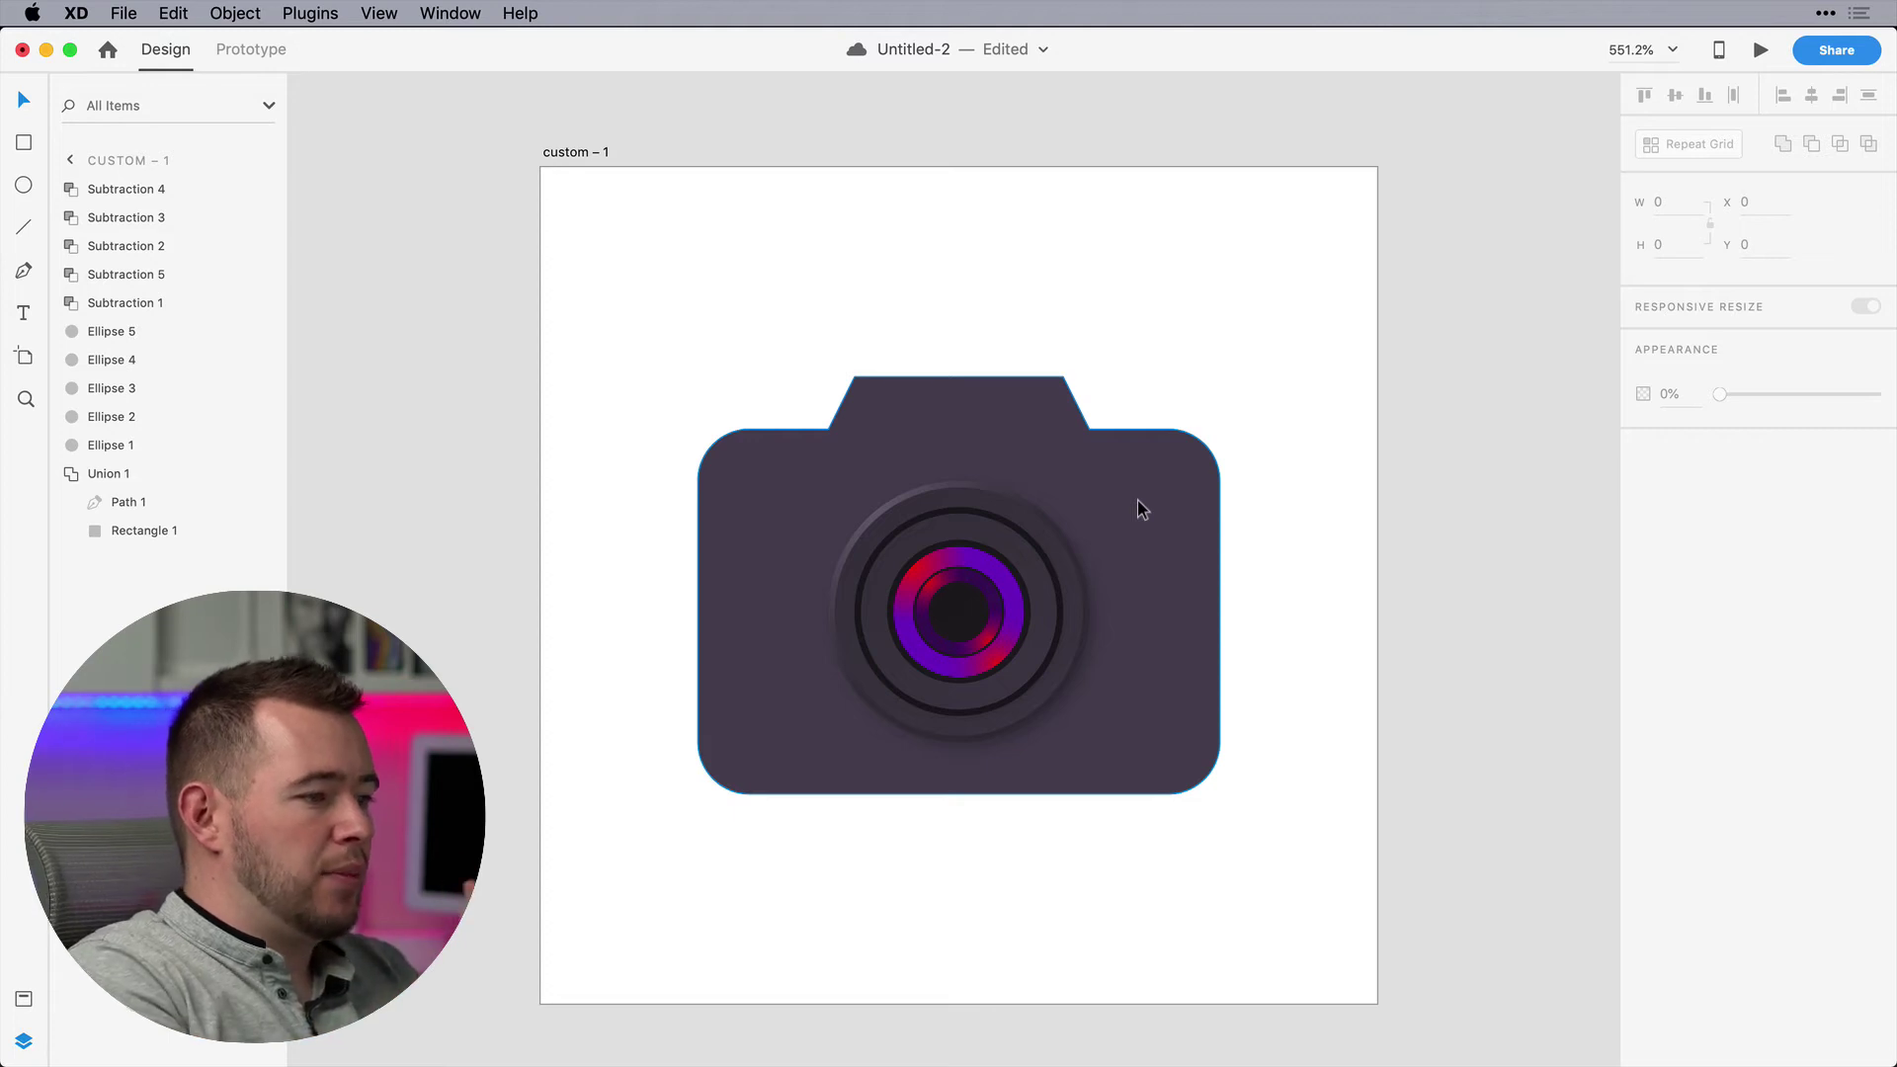
Give Ellipse 4 a dark grey-purple radial gradient, shrunk, stretched into an ellipse and rotated off-centre
left_click(941, 622)
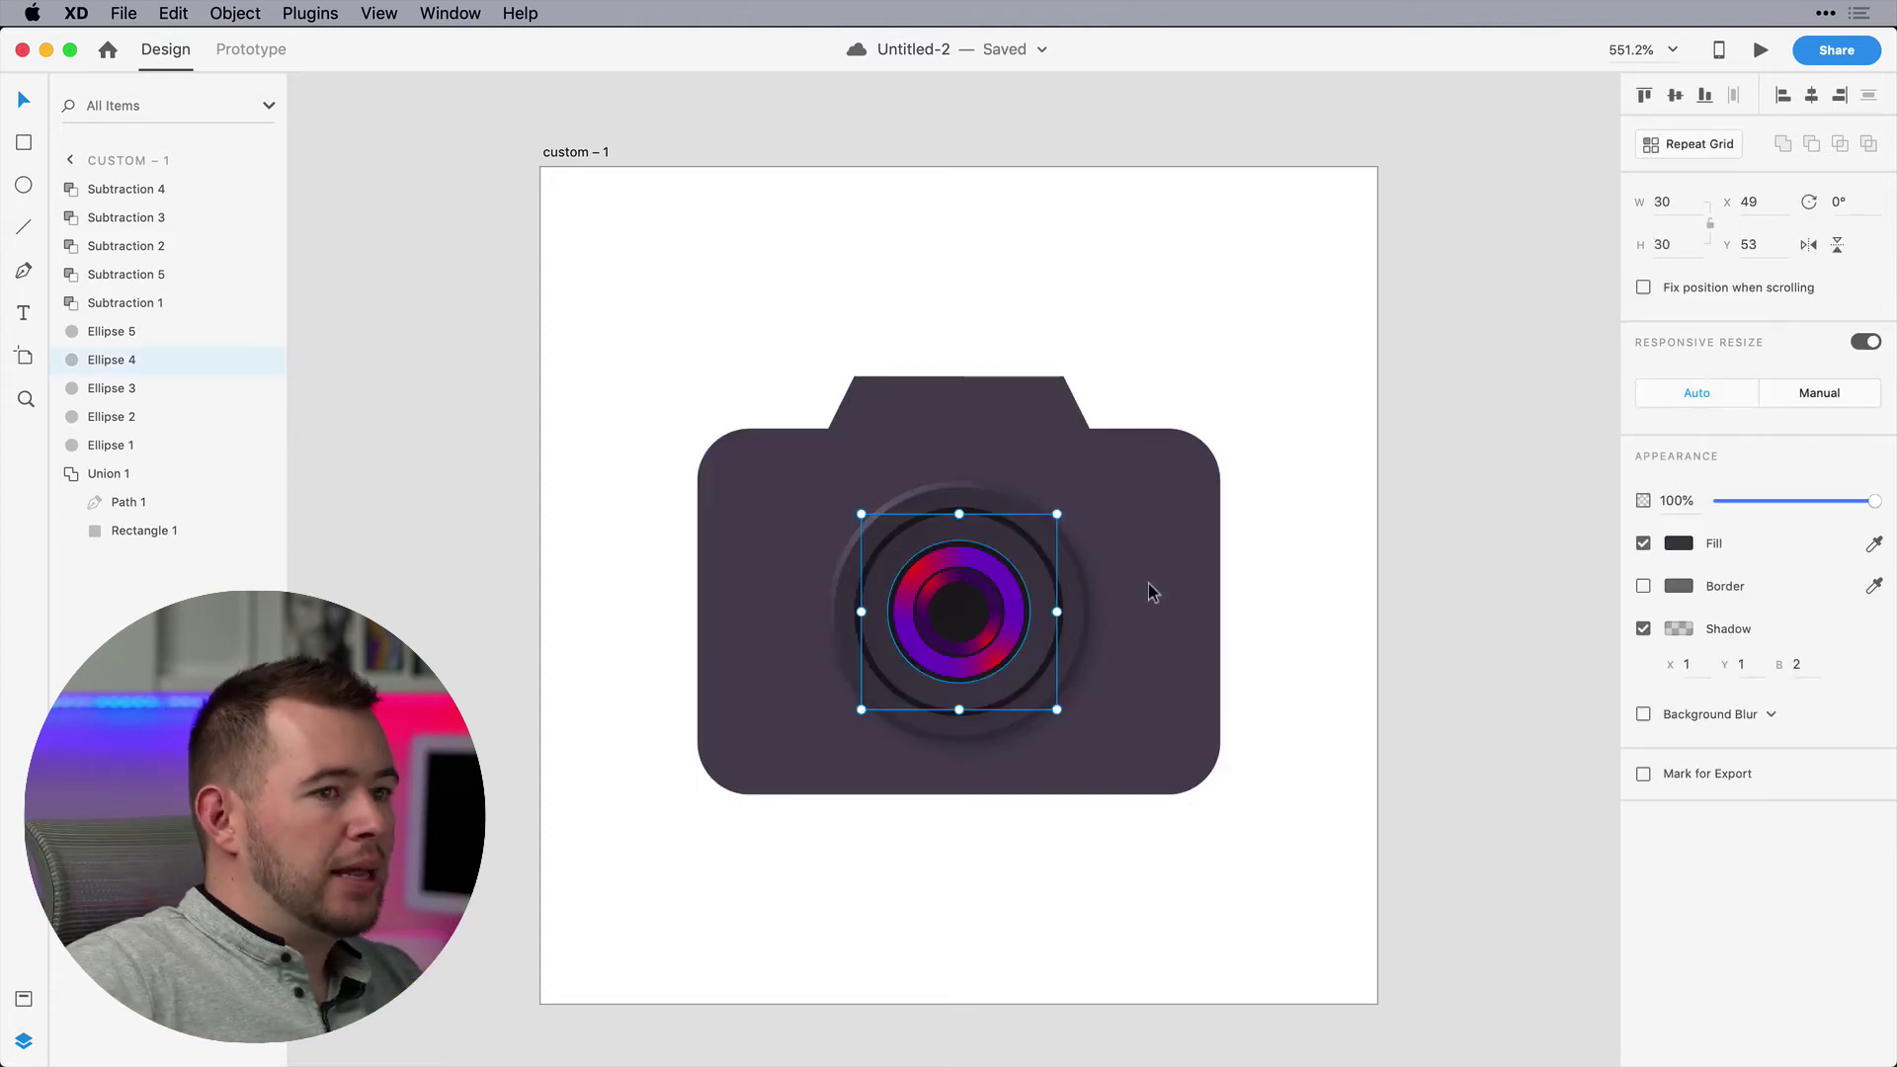
left_click(1680, 545)
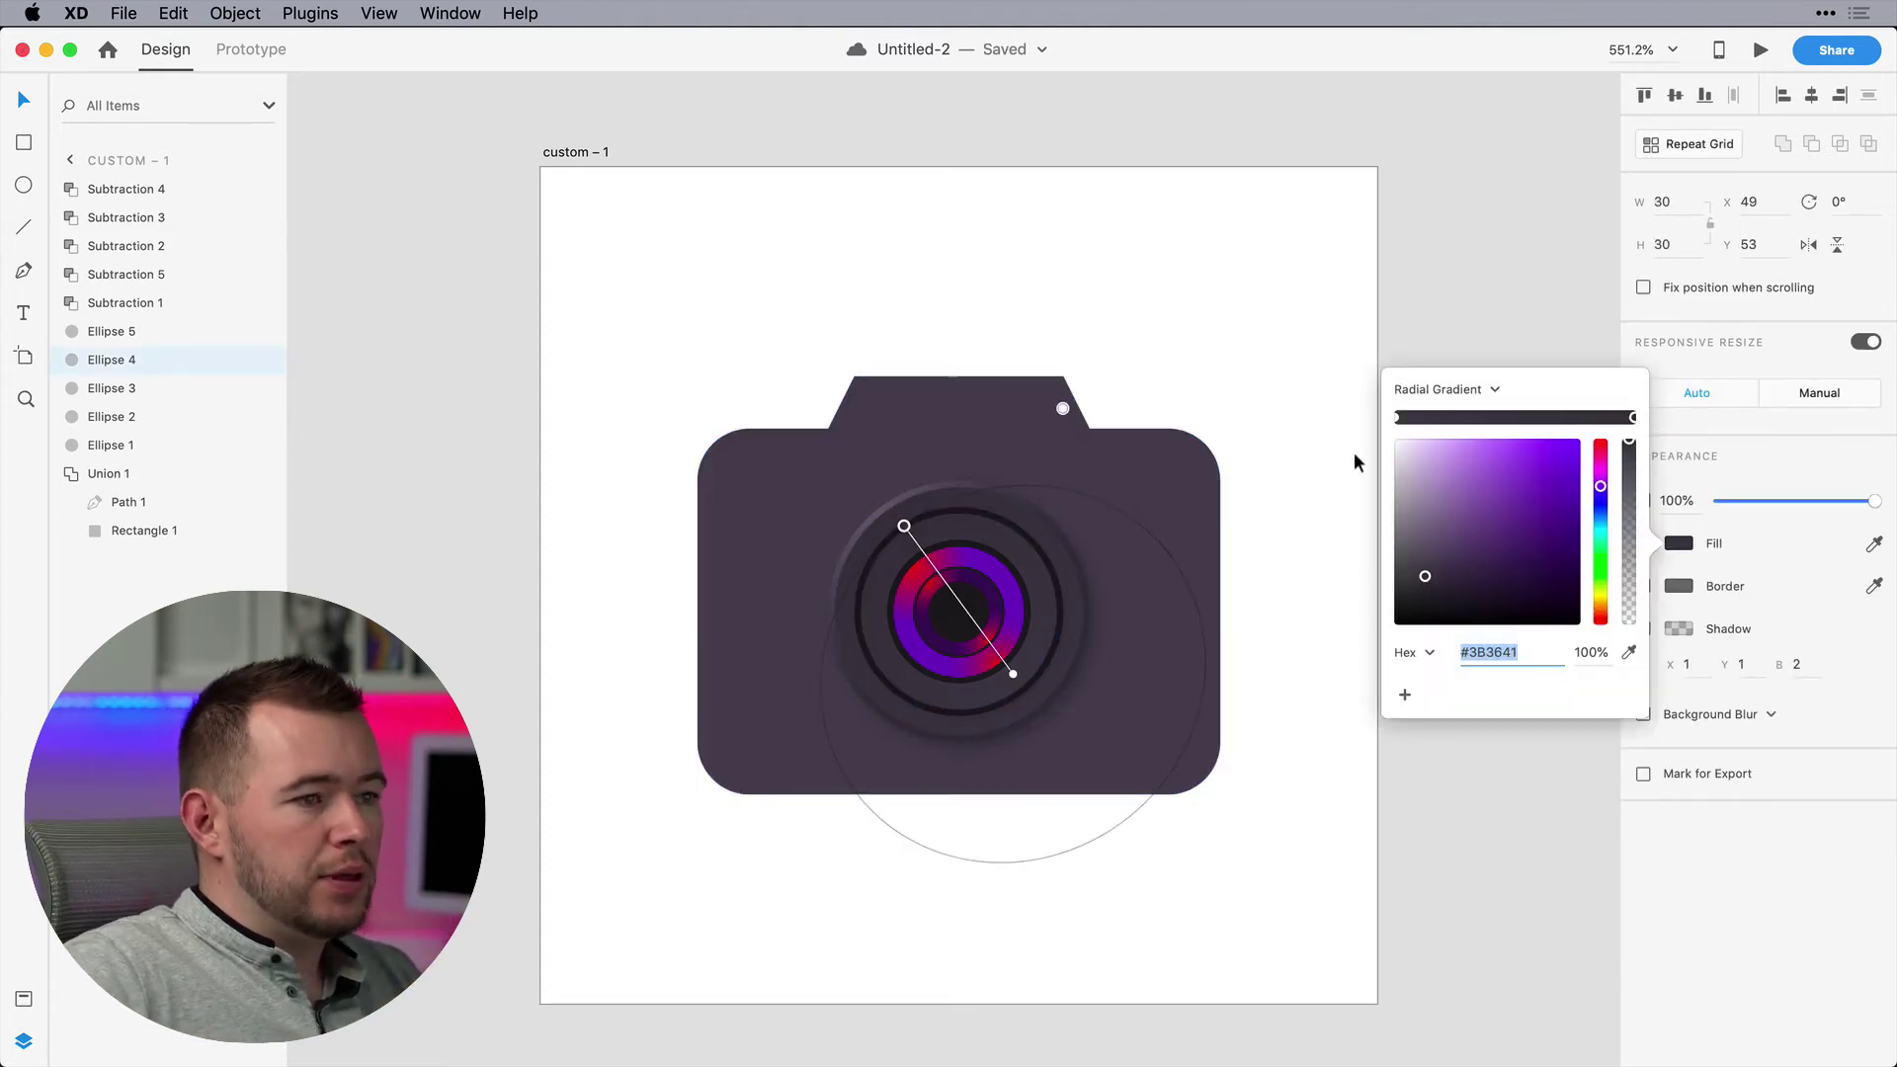
left_click_drag(1015, 682, 968, 618)
left_click(1427, 573)
mouse_move(1429, 576)
left_mouse_down()
mouse_move(1430, 559)
mouse_move(1425, 576)
left_mouse_up()
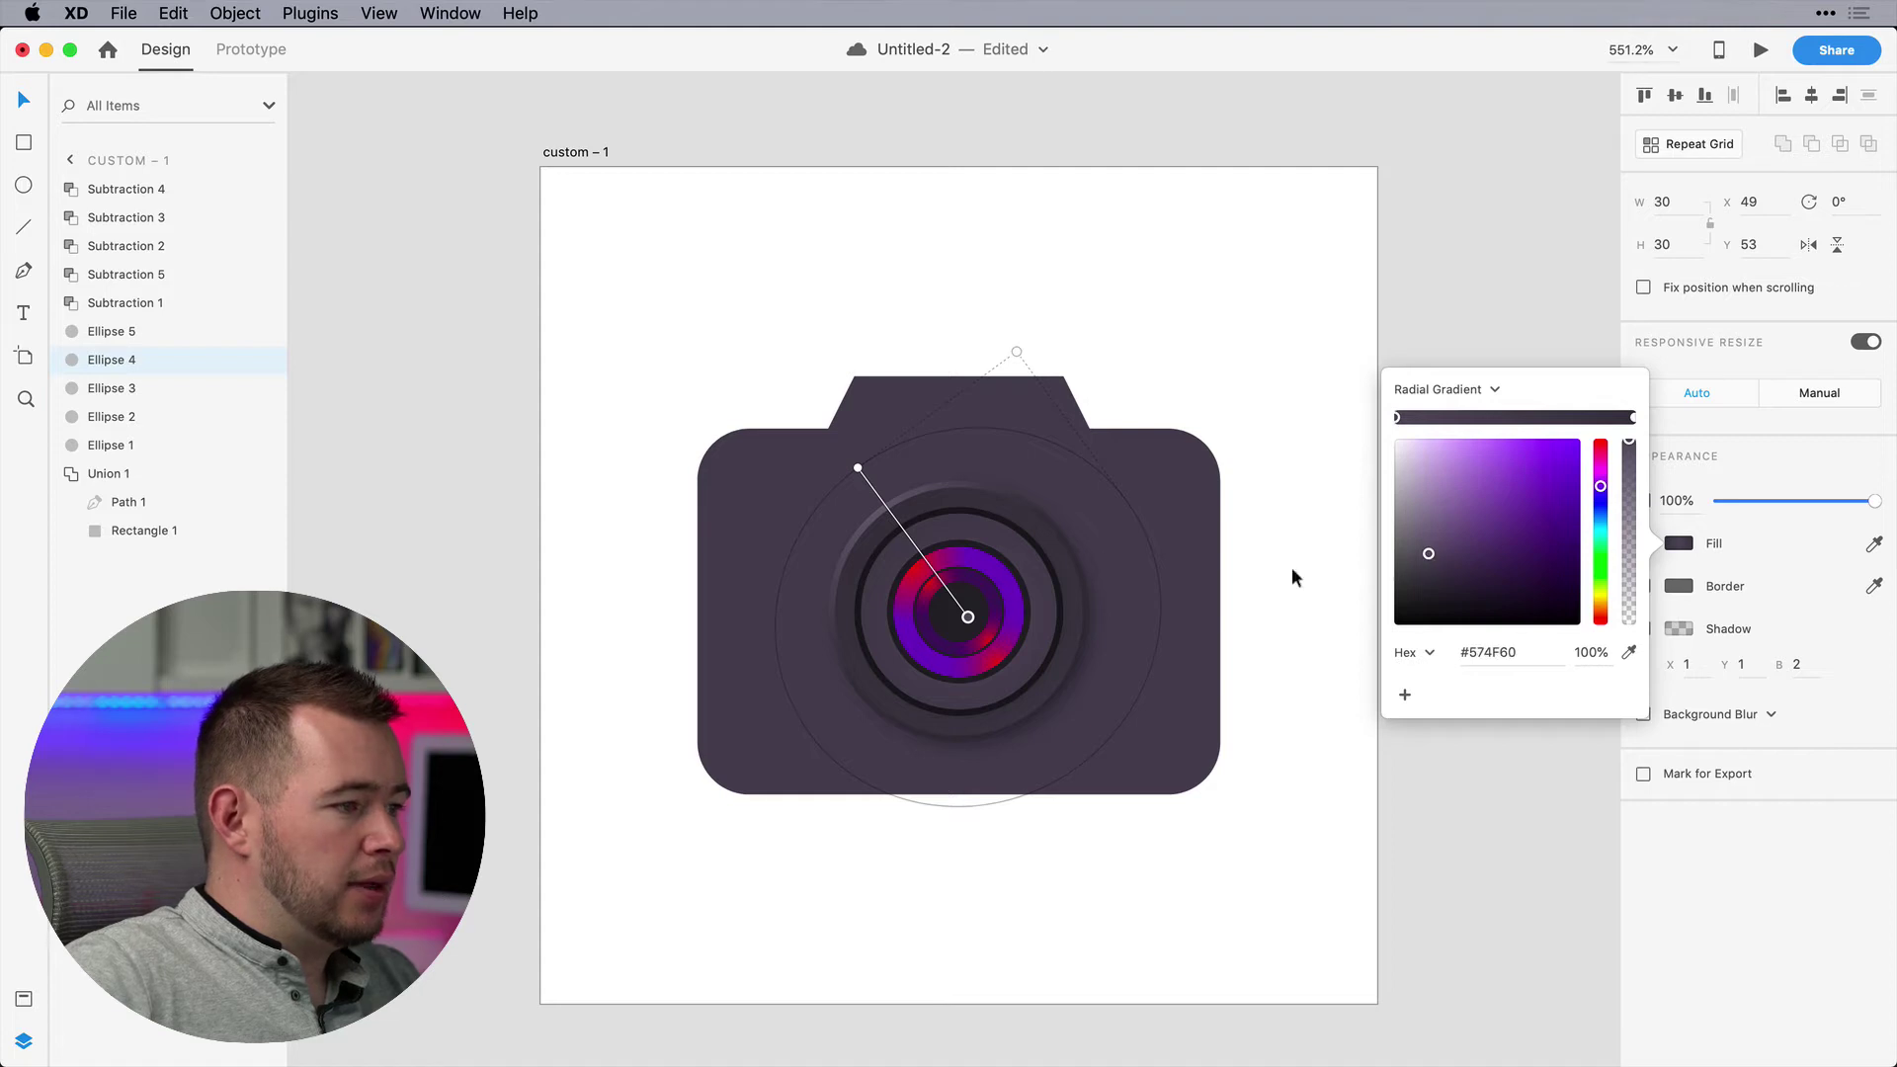
left_click_drag(858, 467, 883, 494)
left_click_drag(1029, 401, 1062, 421)
left_click_drag(906, 526, 914, 509)
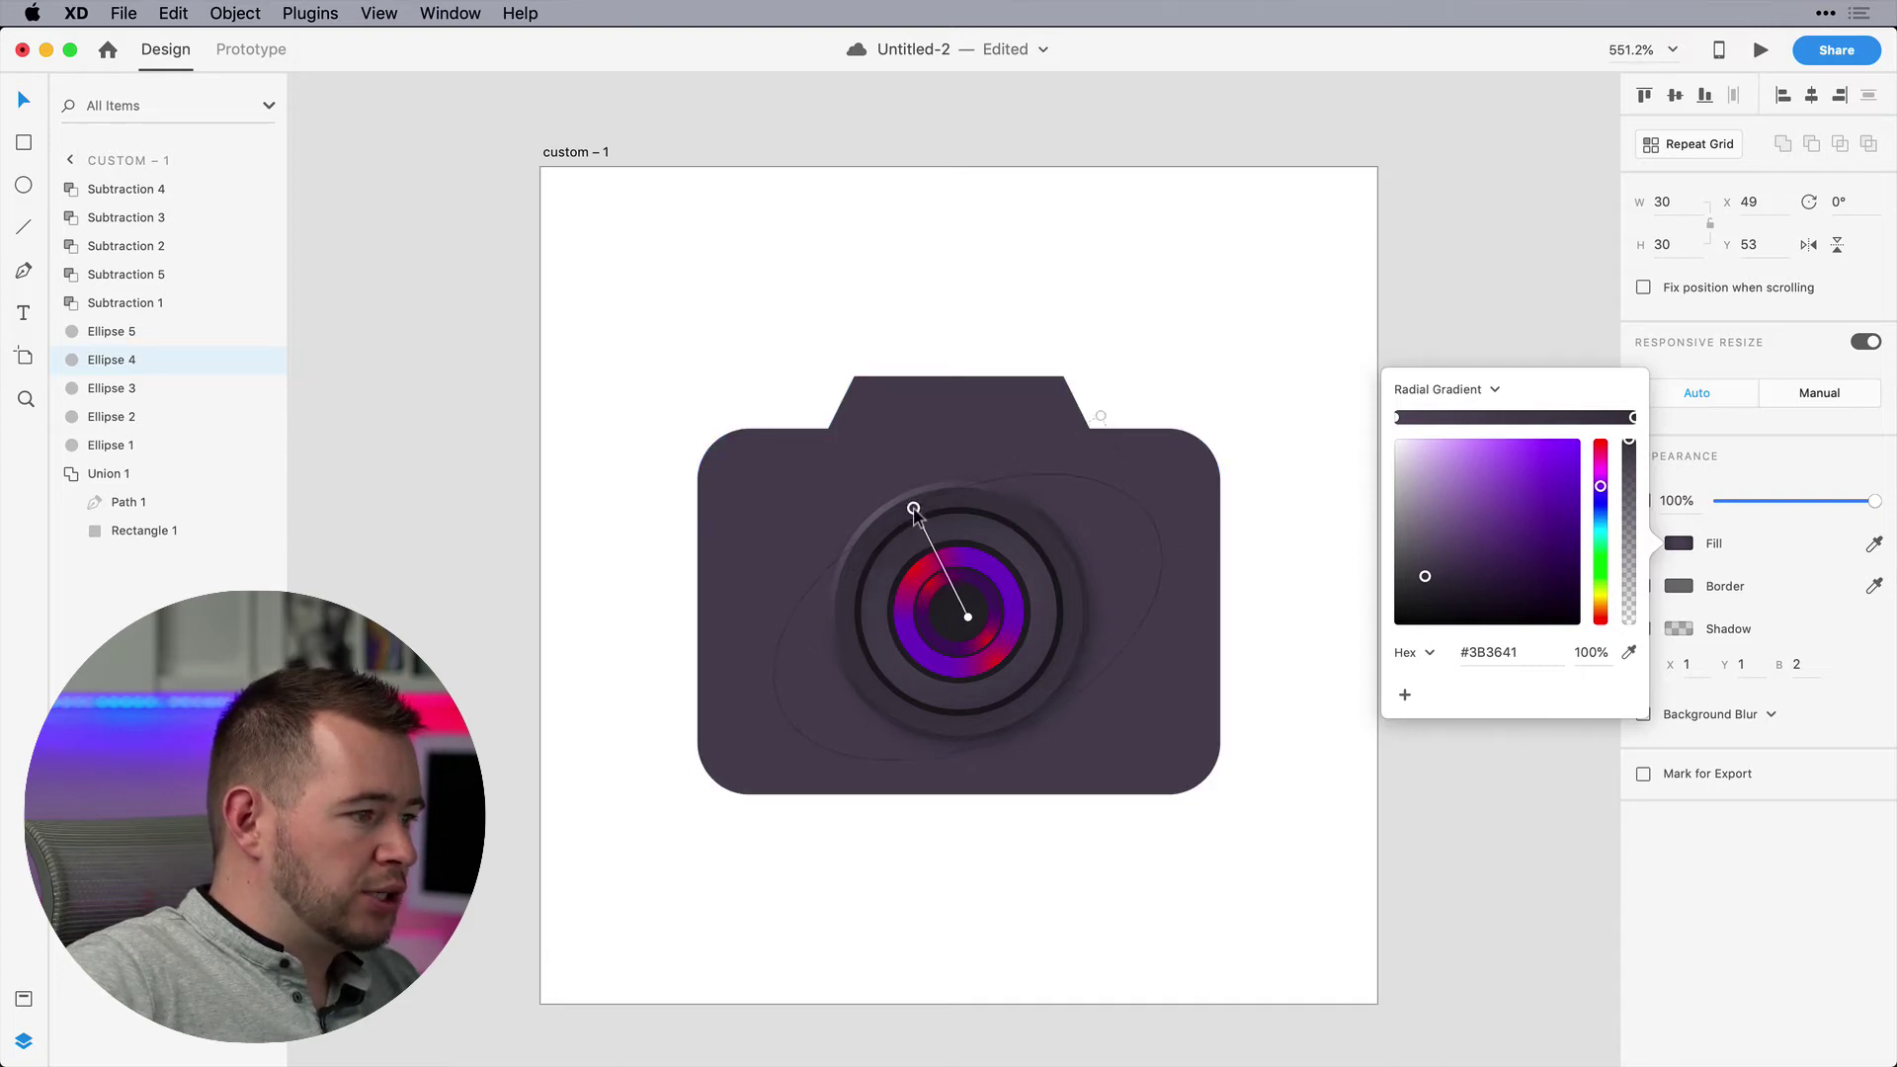
left_click(455, 662)
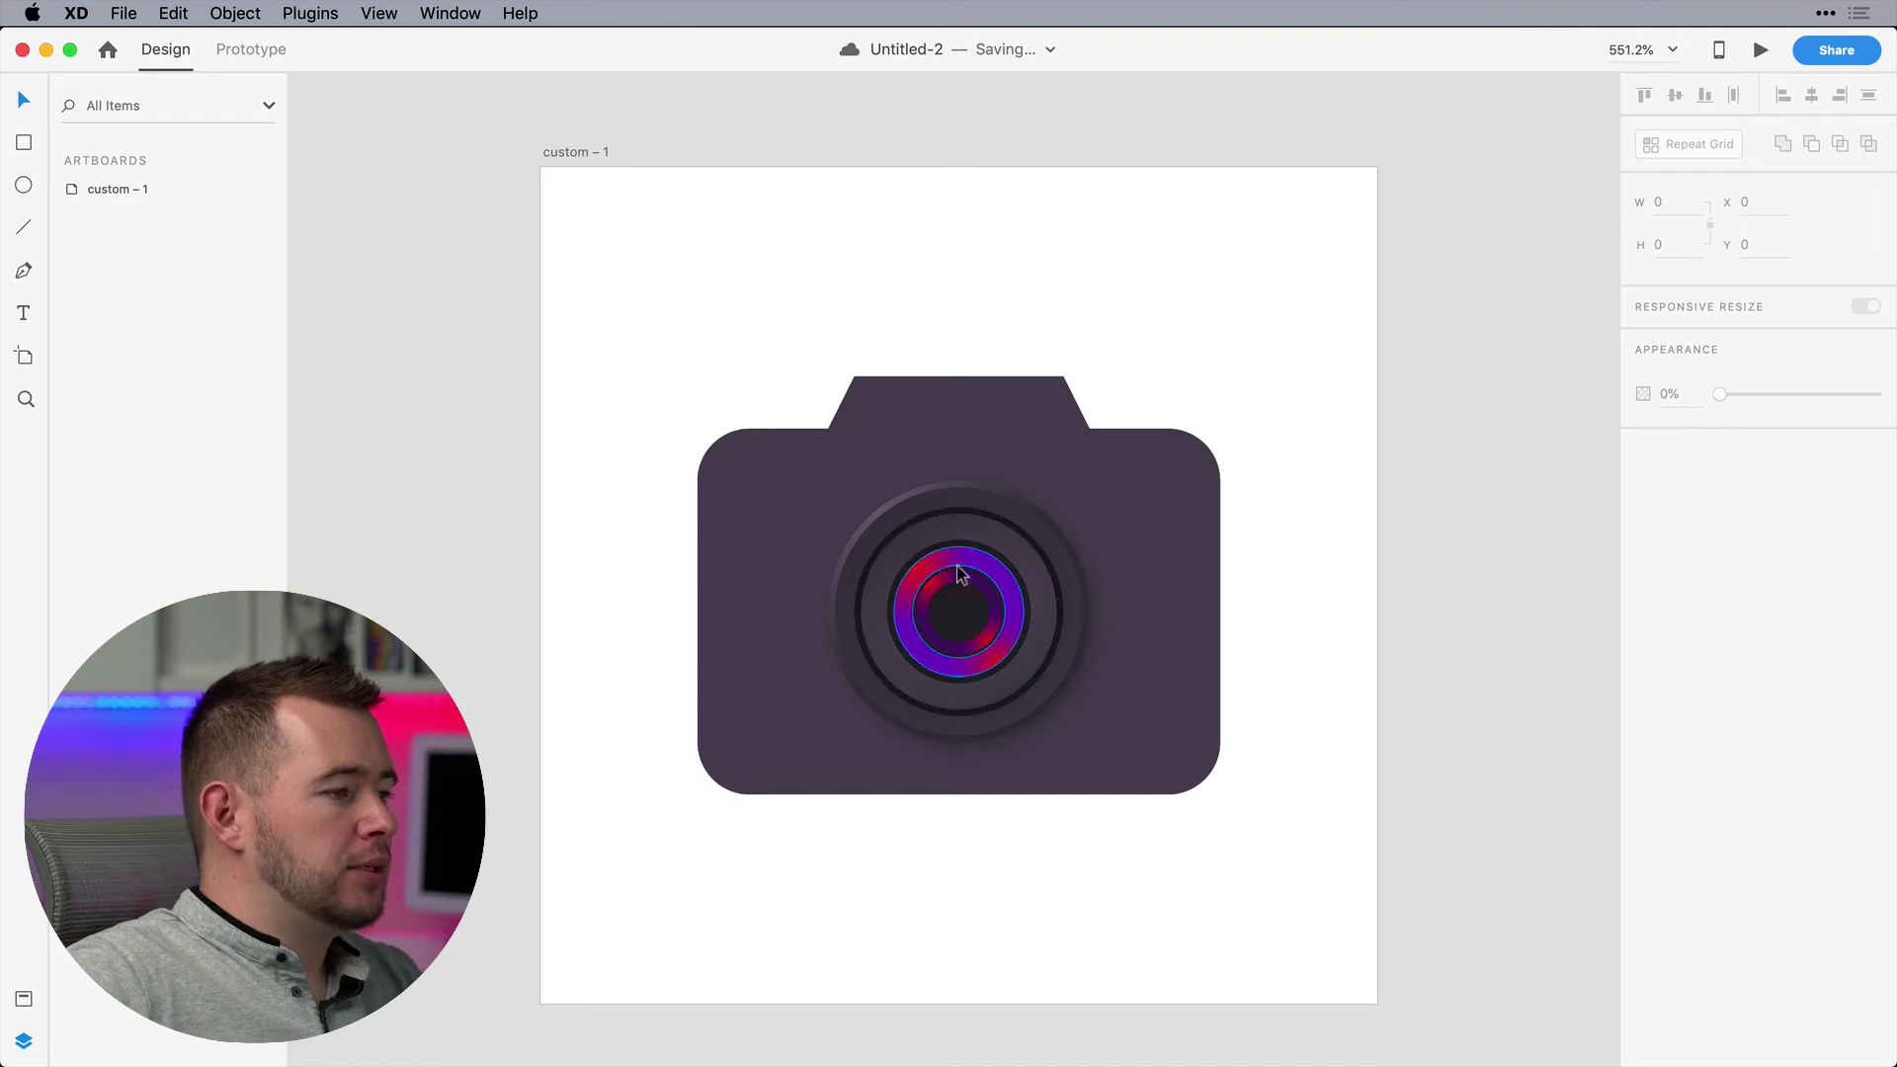
left_click(24, 185)
Draw a borderless white 18×15 ellipse over the upper lens with a radial gradient fill
mouse_move(913, 514)
left_mouse_down()
mouse_move(1003, 580)
mouse_move(1029, 635)
mouse_move(1031, 612)
mouse_move(959, 573)
left_mouse_up()
key("v")
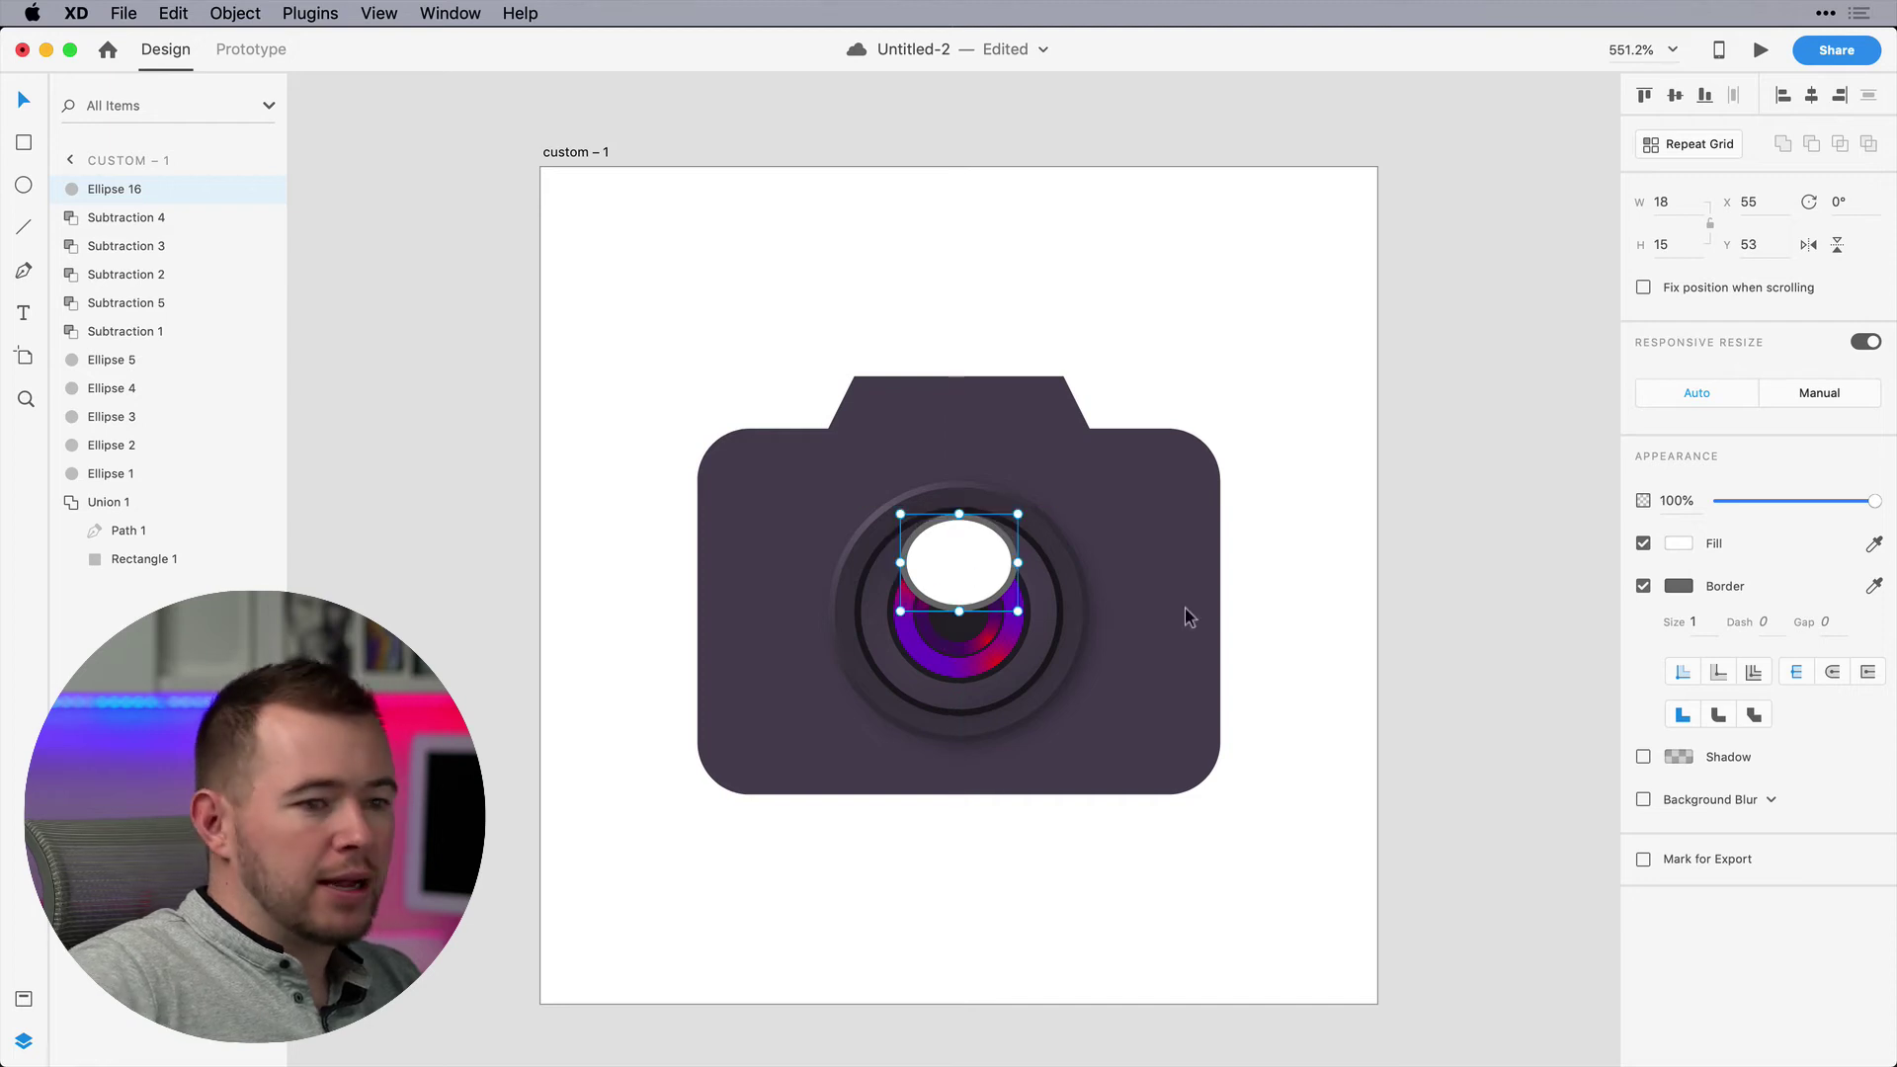
left_click(1643, 587)
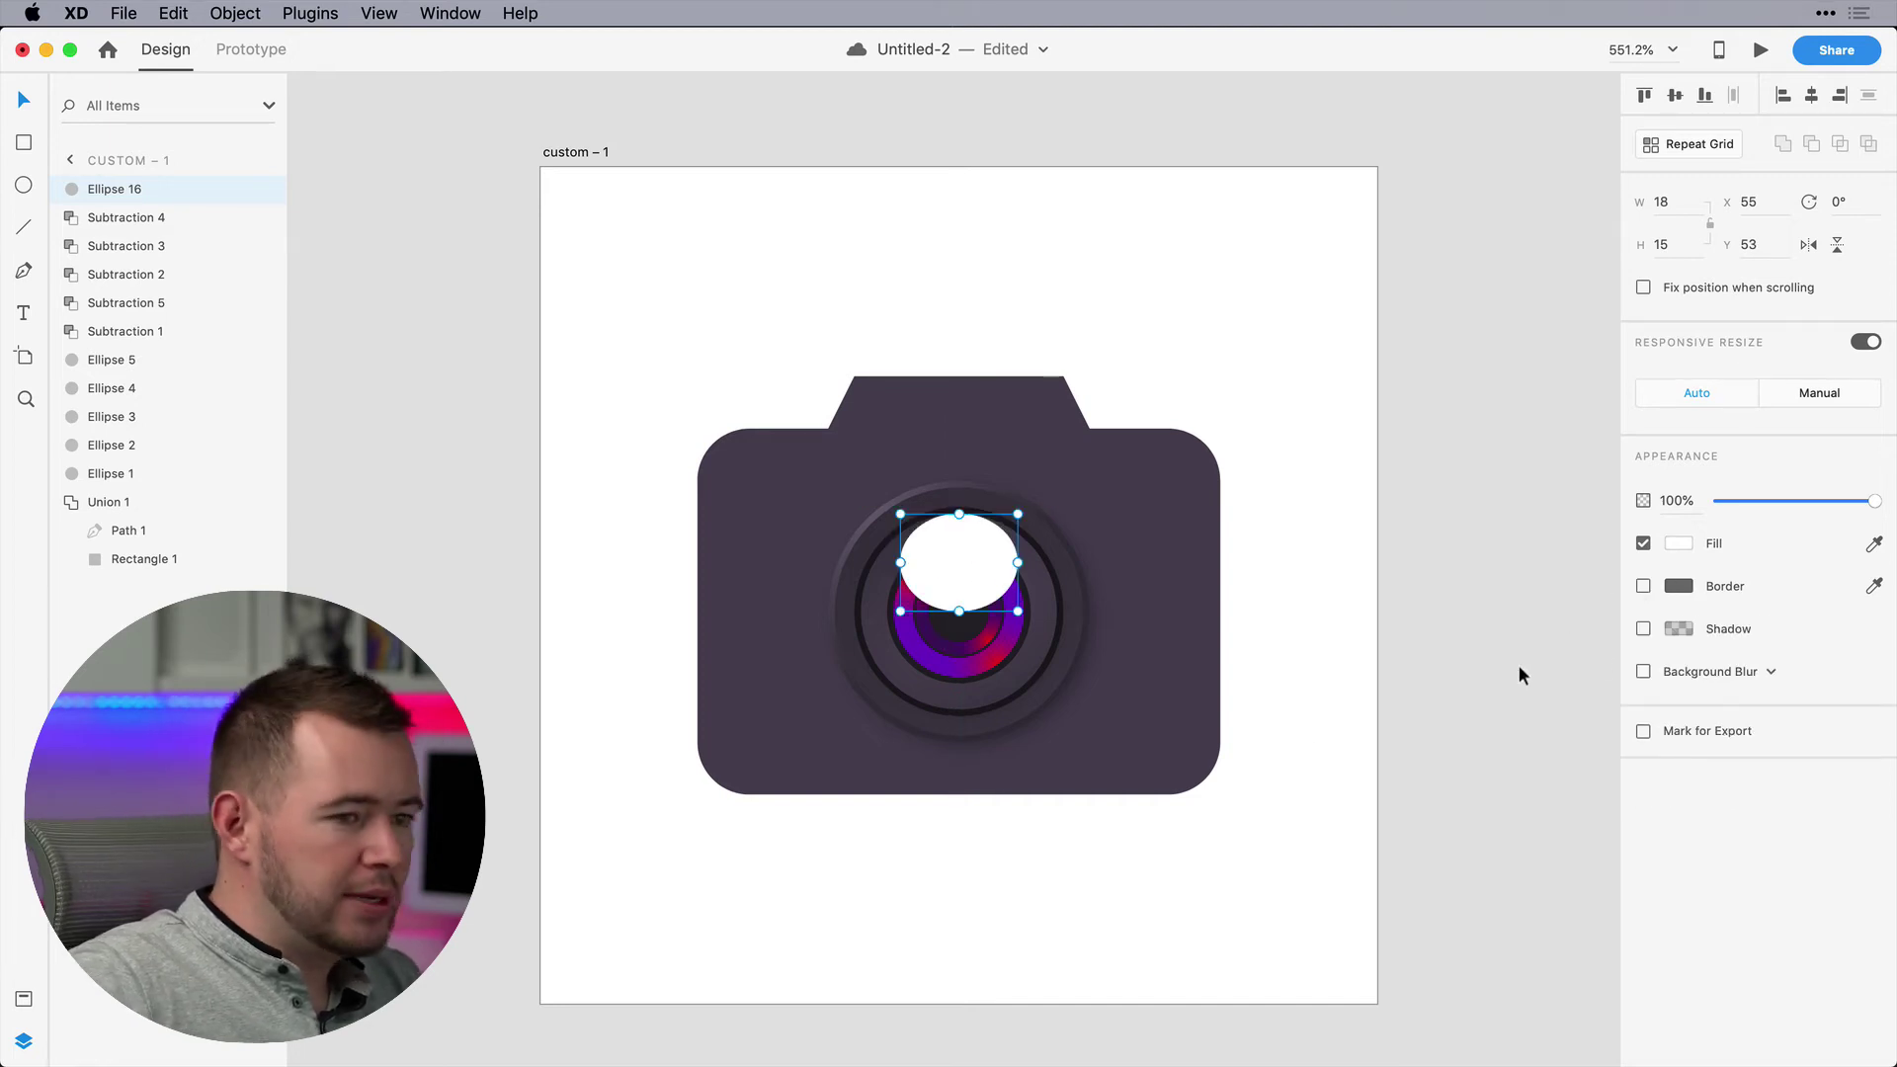
left_click(1682, 542)
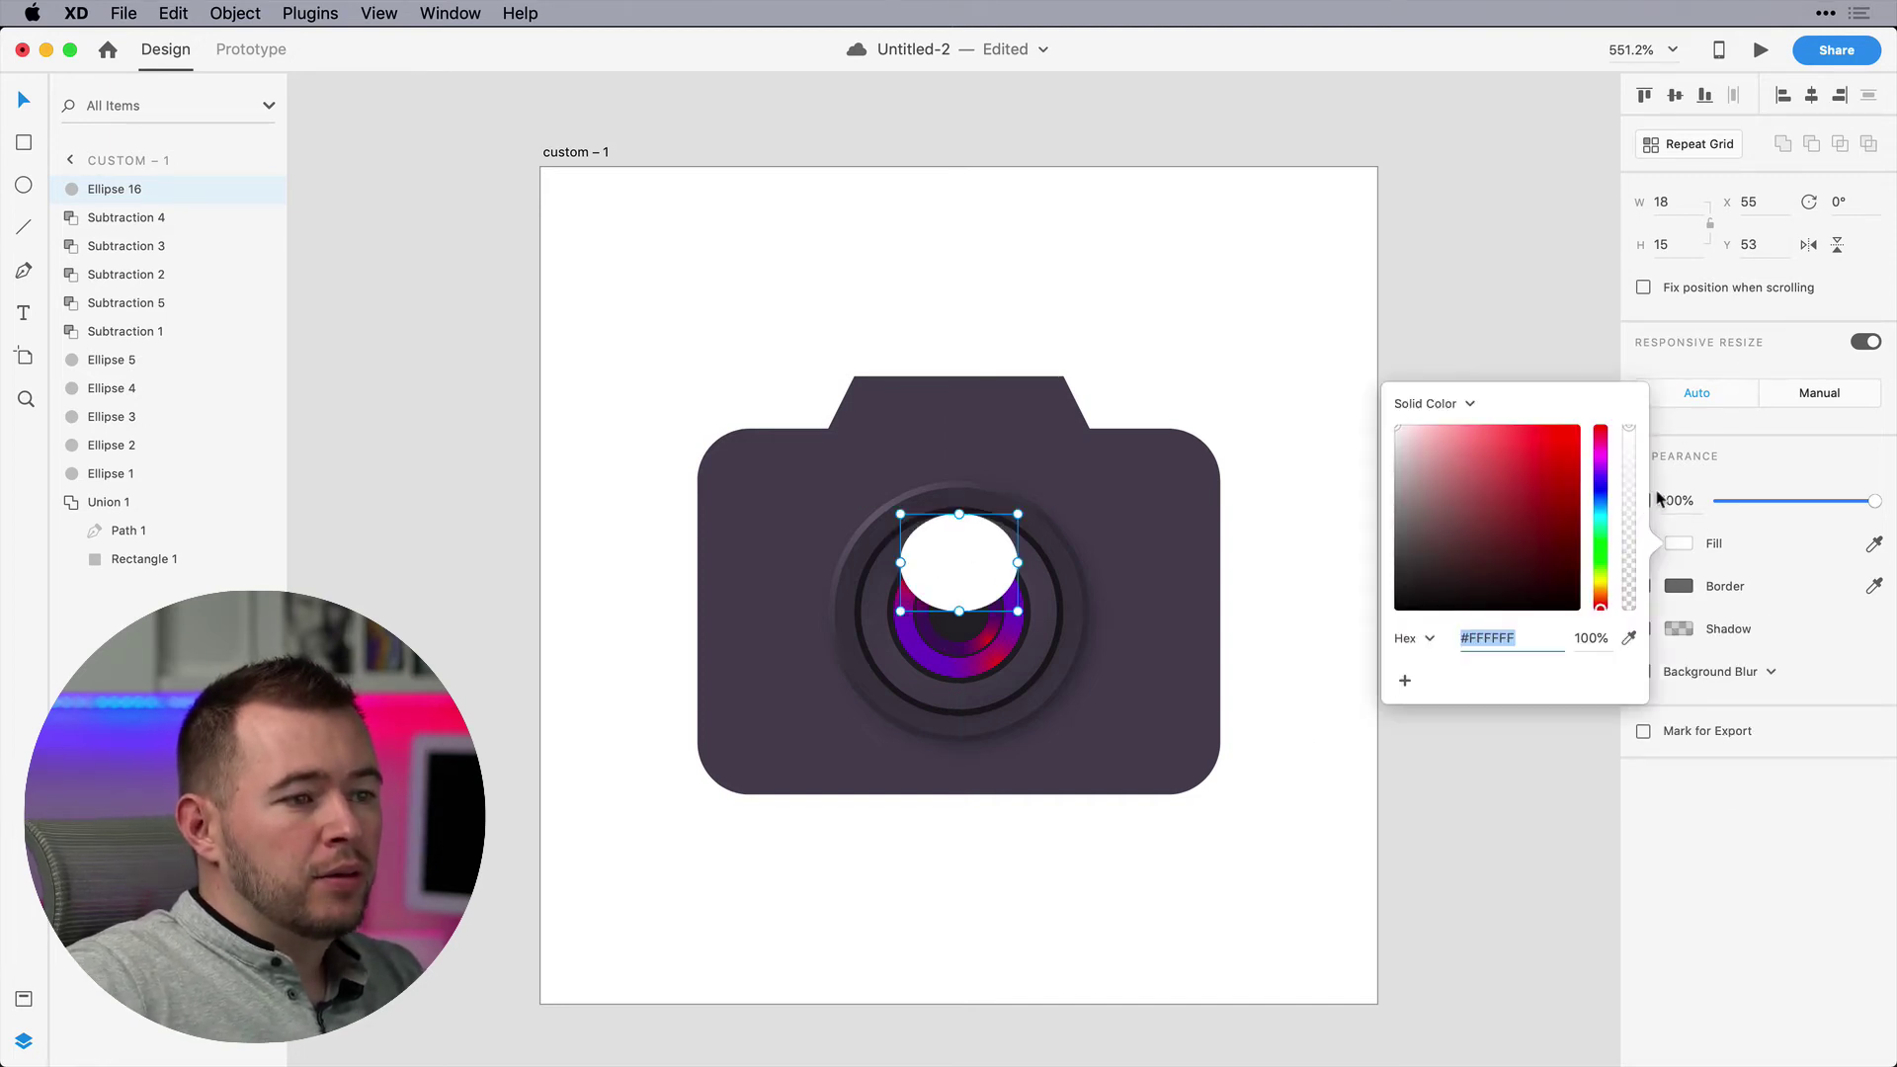
left_click(1438, 406)
left_click(1438, 437)
Move the gradient centre toward the ellipse's top, make the outer stop red, and widen its spread
left_click_drag(958, 563, 1030, 523)
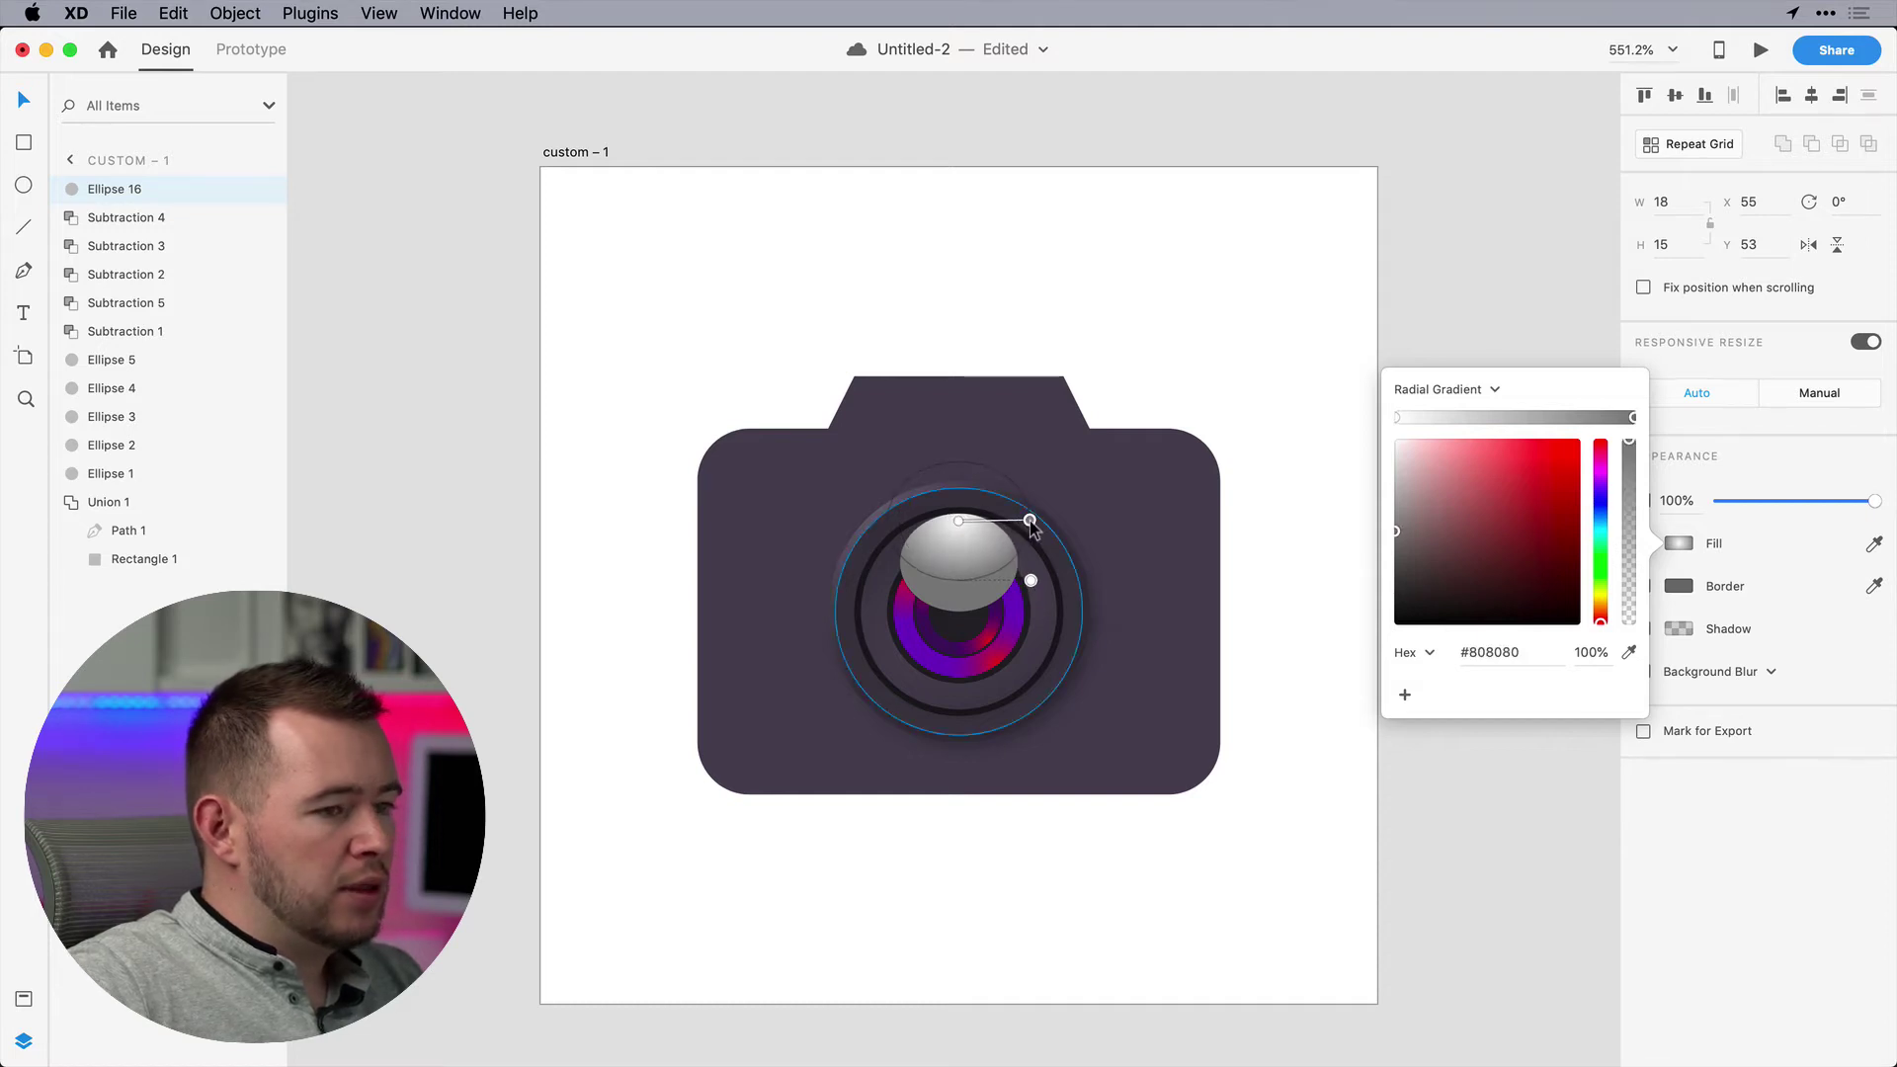
left_click_drag(1549, 485, 1605, 457)
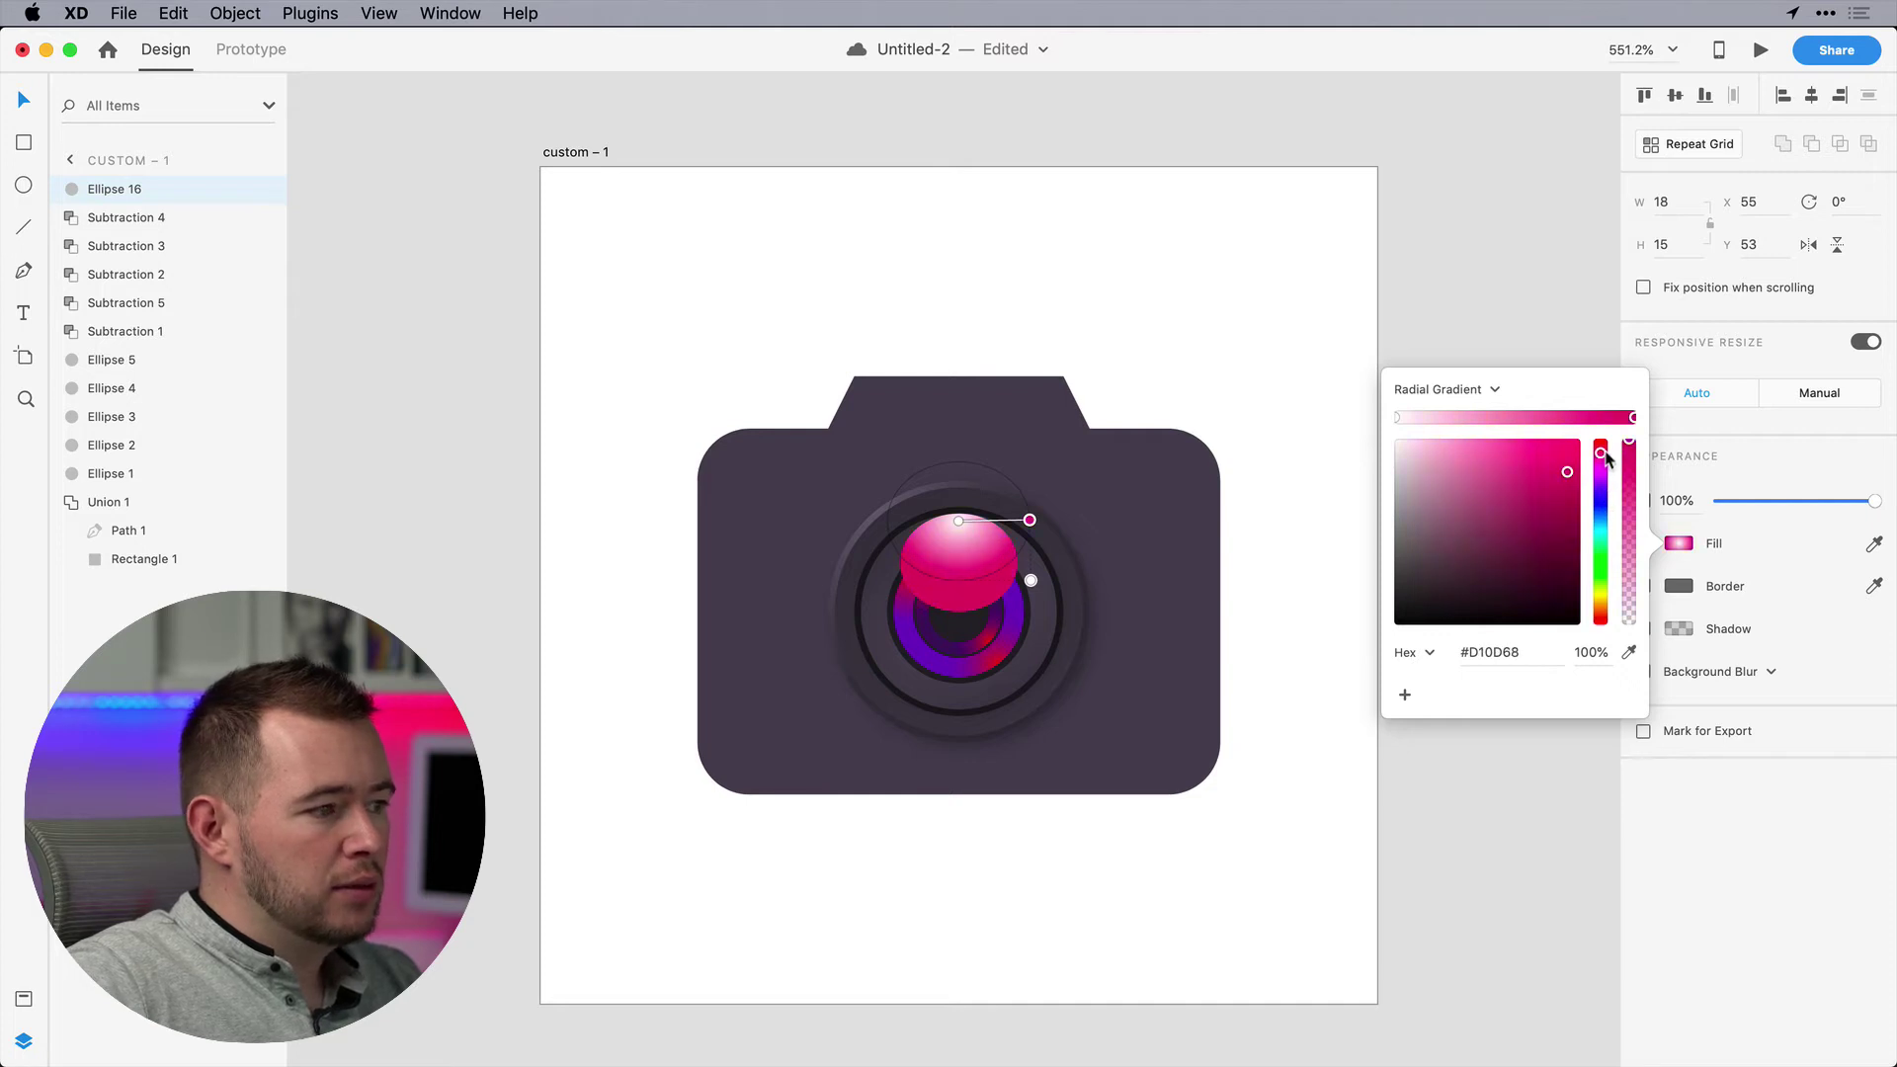
left_click(958, 522)
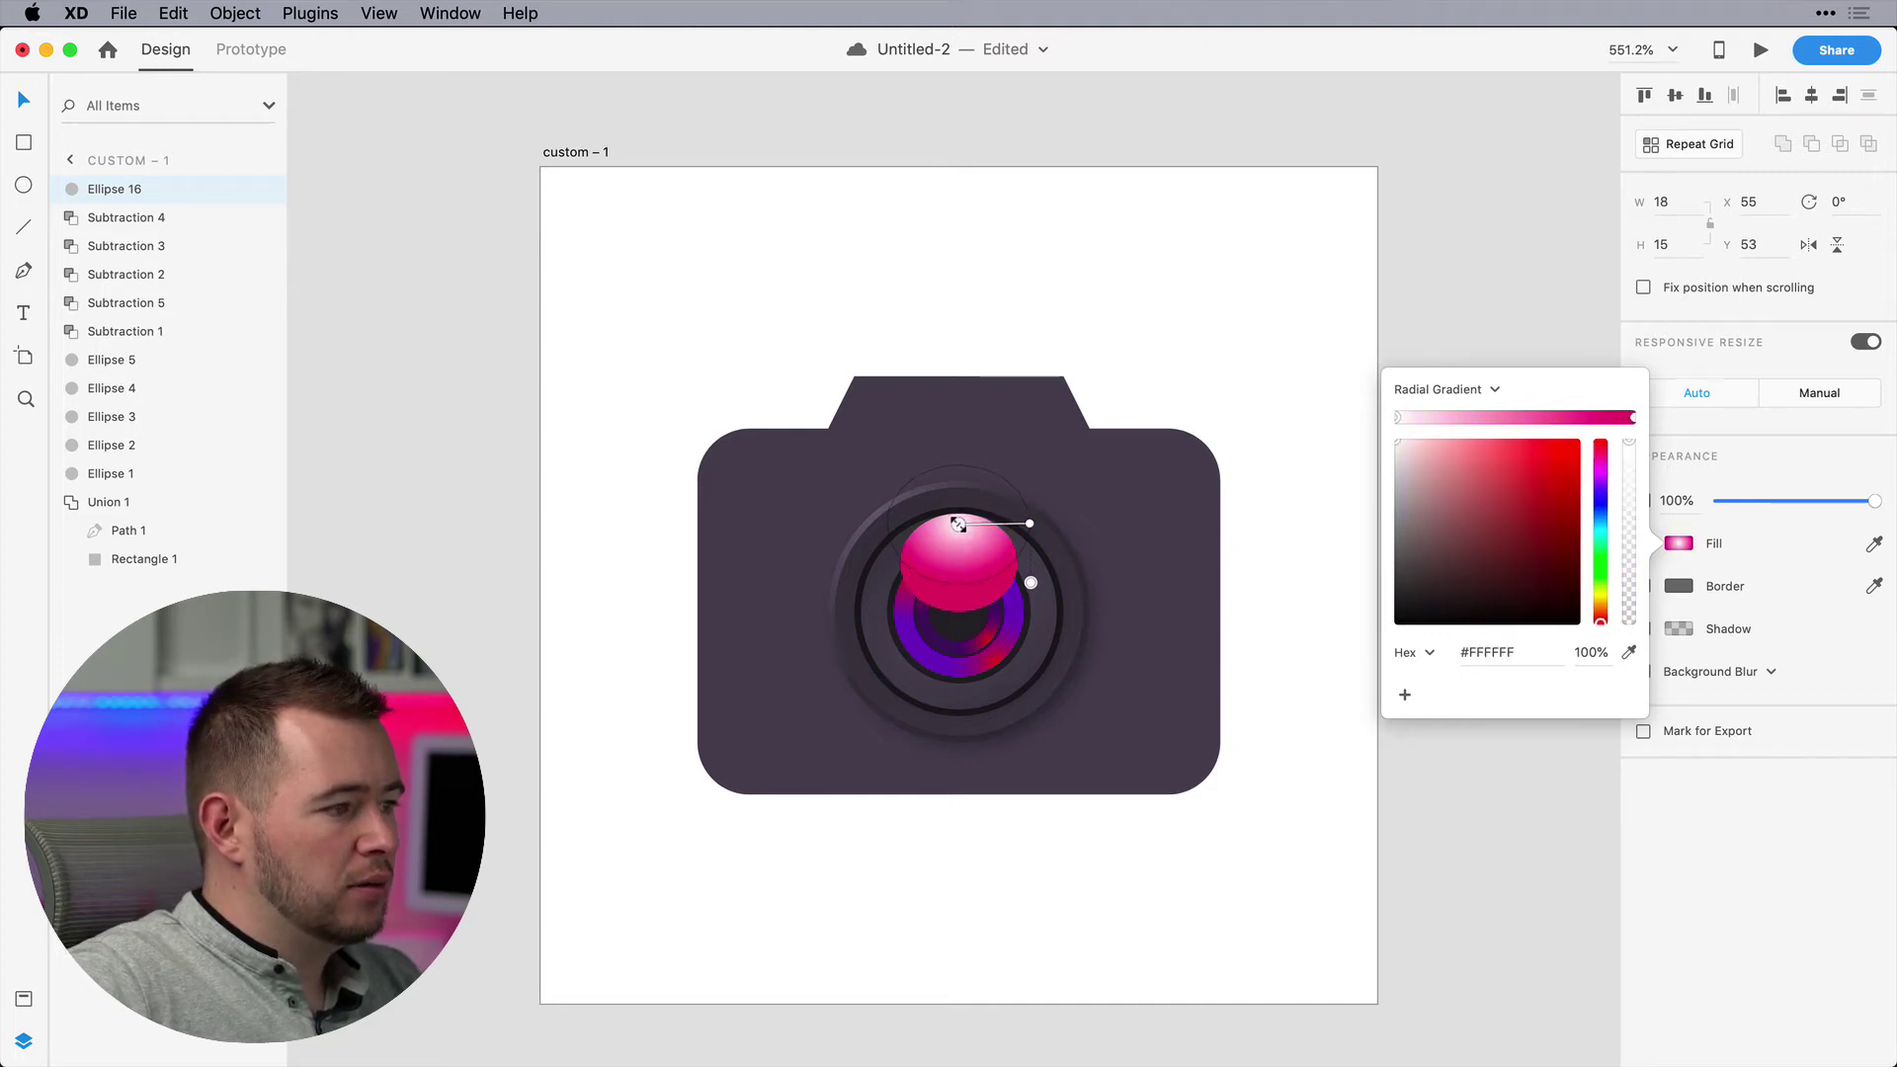
left_click_drag(1030, 522, 1062, 521)
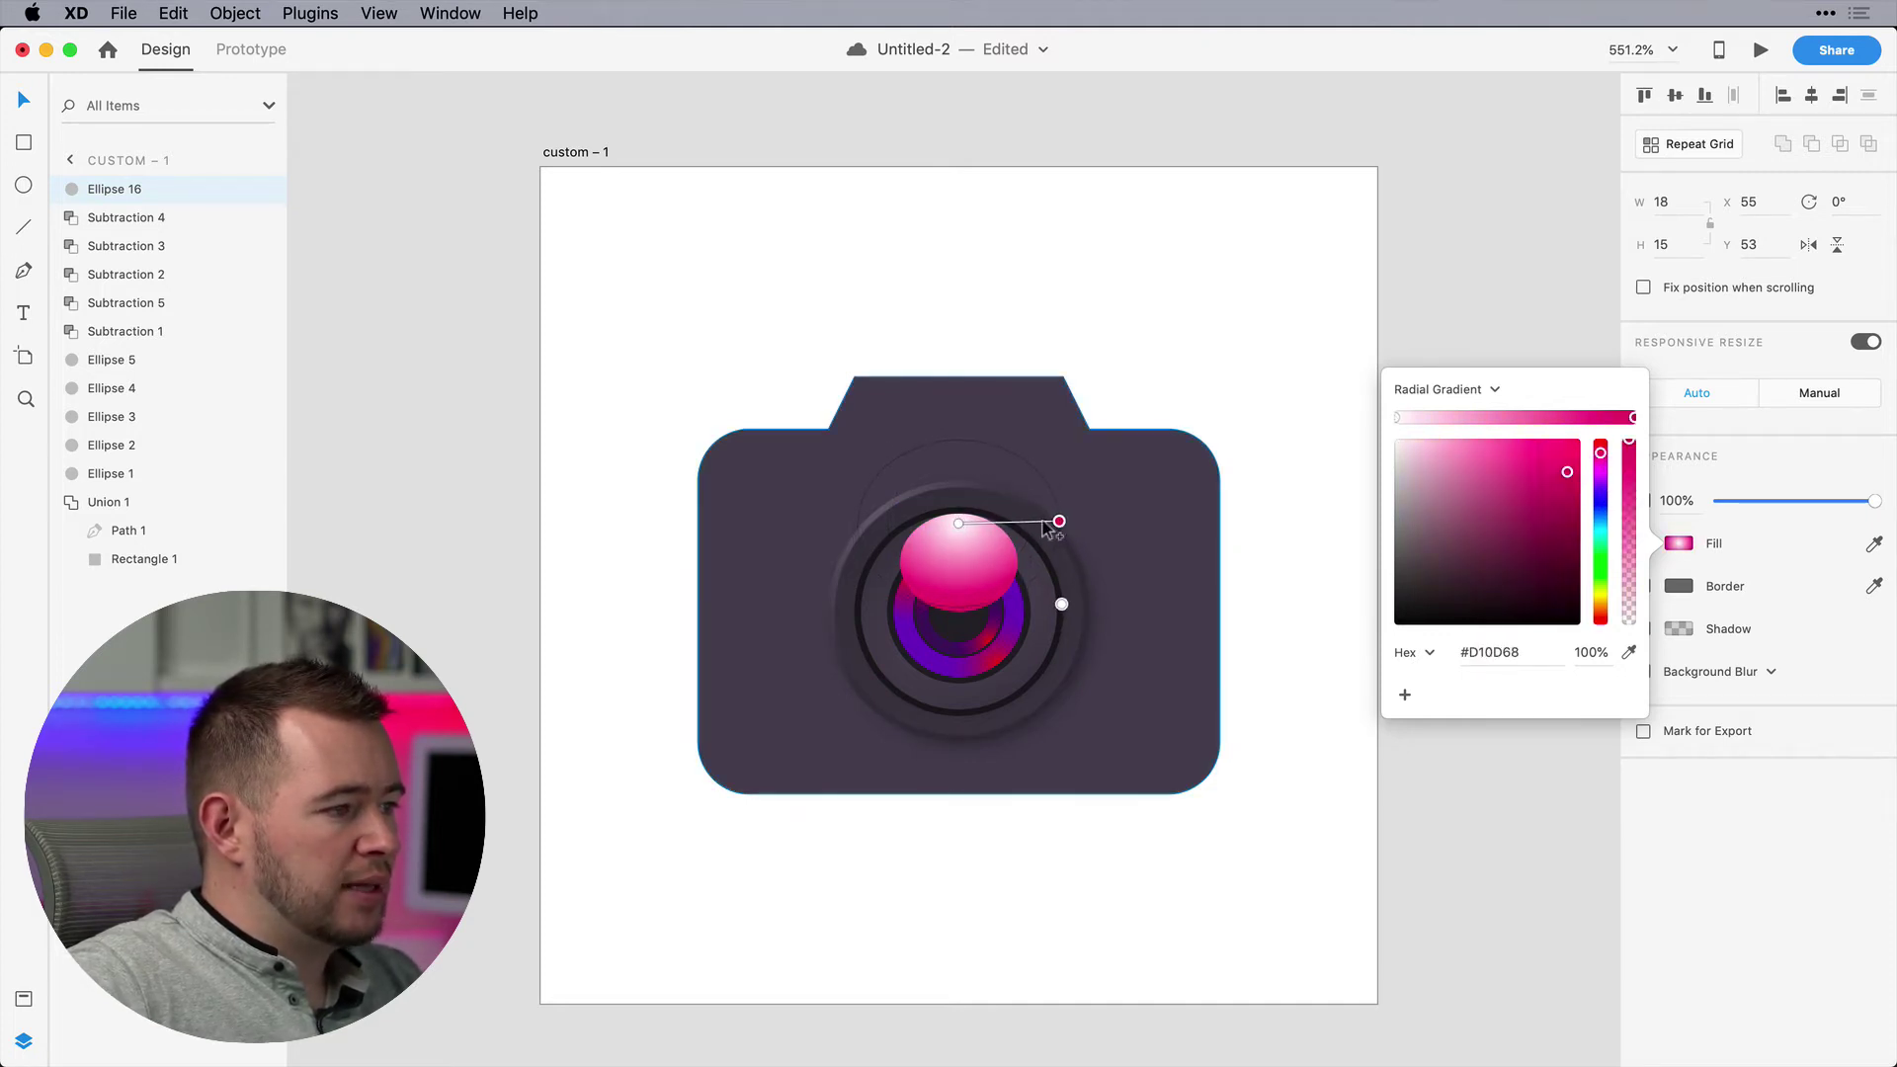
left_click(957, 521)
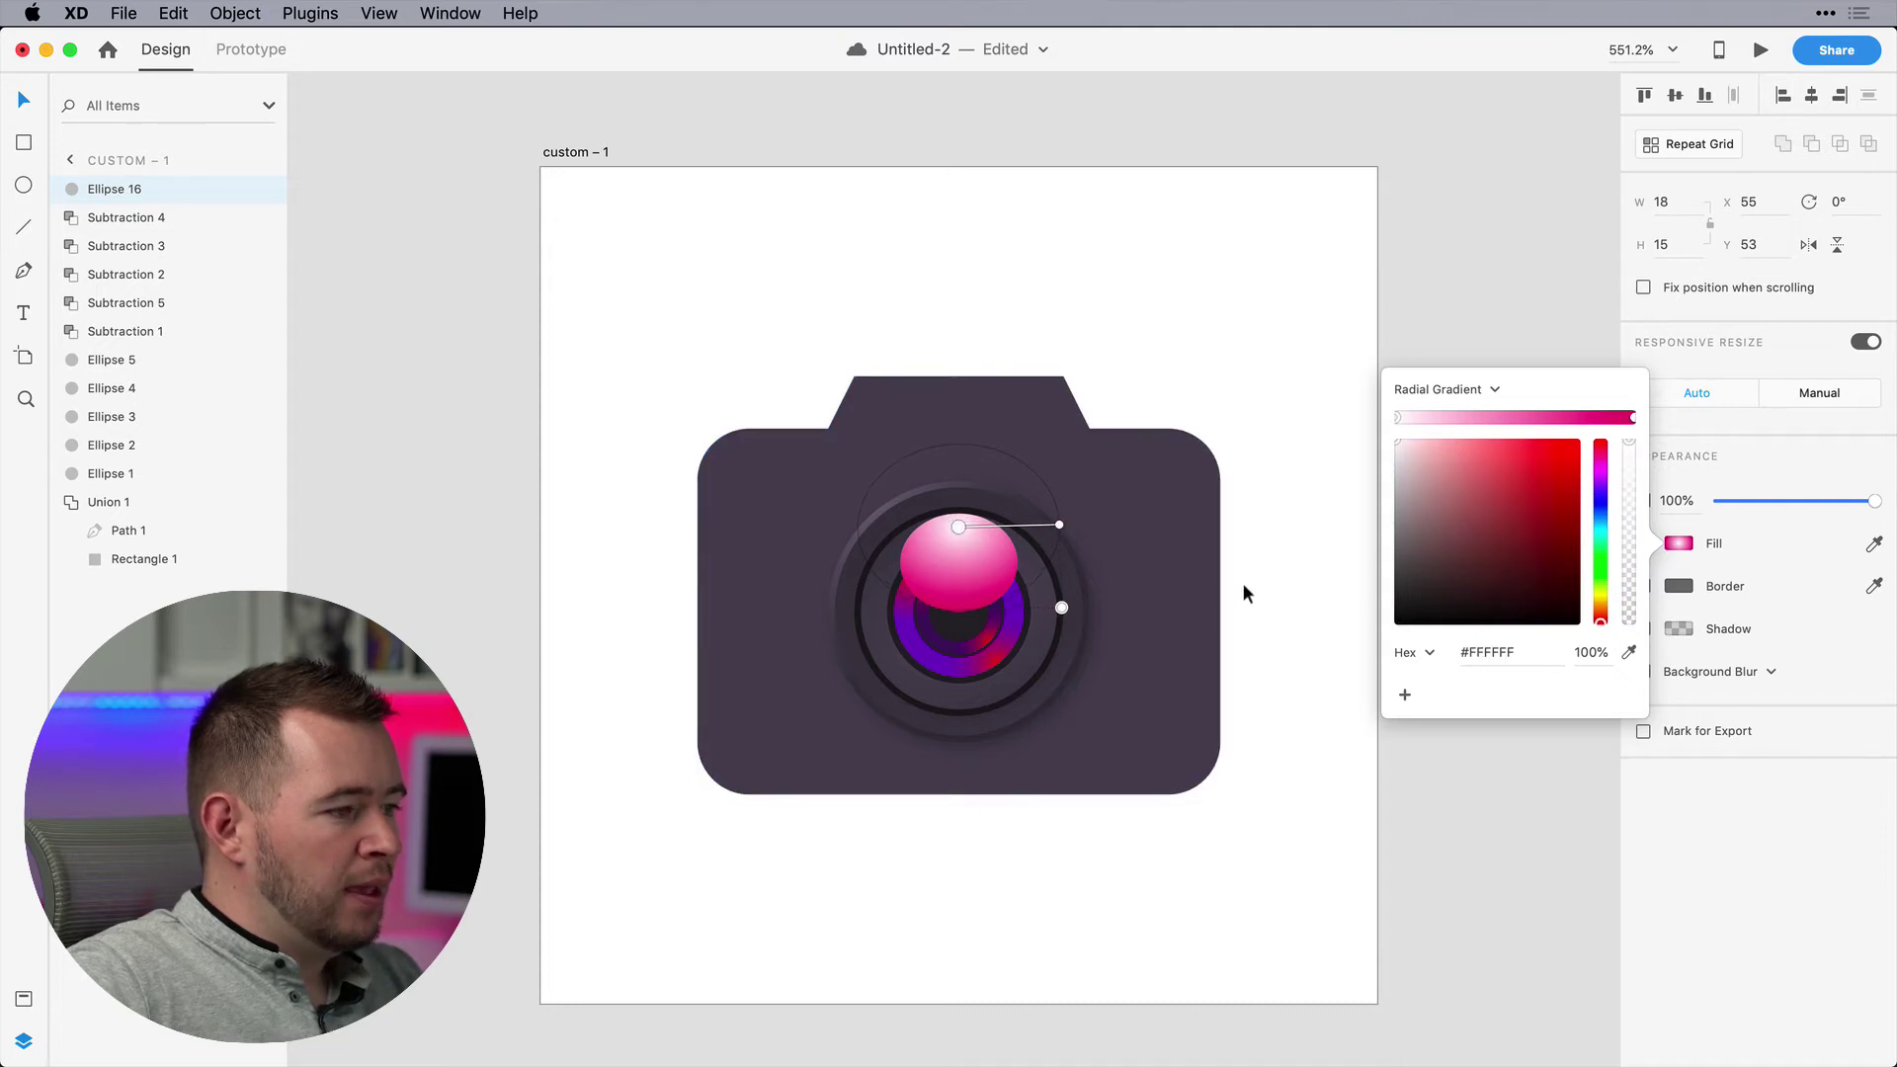
key("Escape")
Set the highlight's opacity to 43% and apply an Object Blur of 1
left_click_drag(1811, 511, 1791, 506)
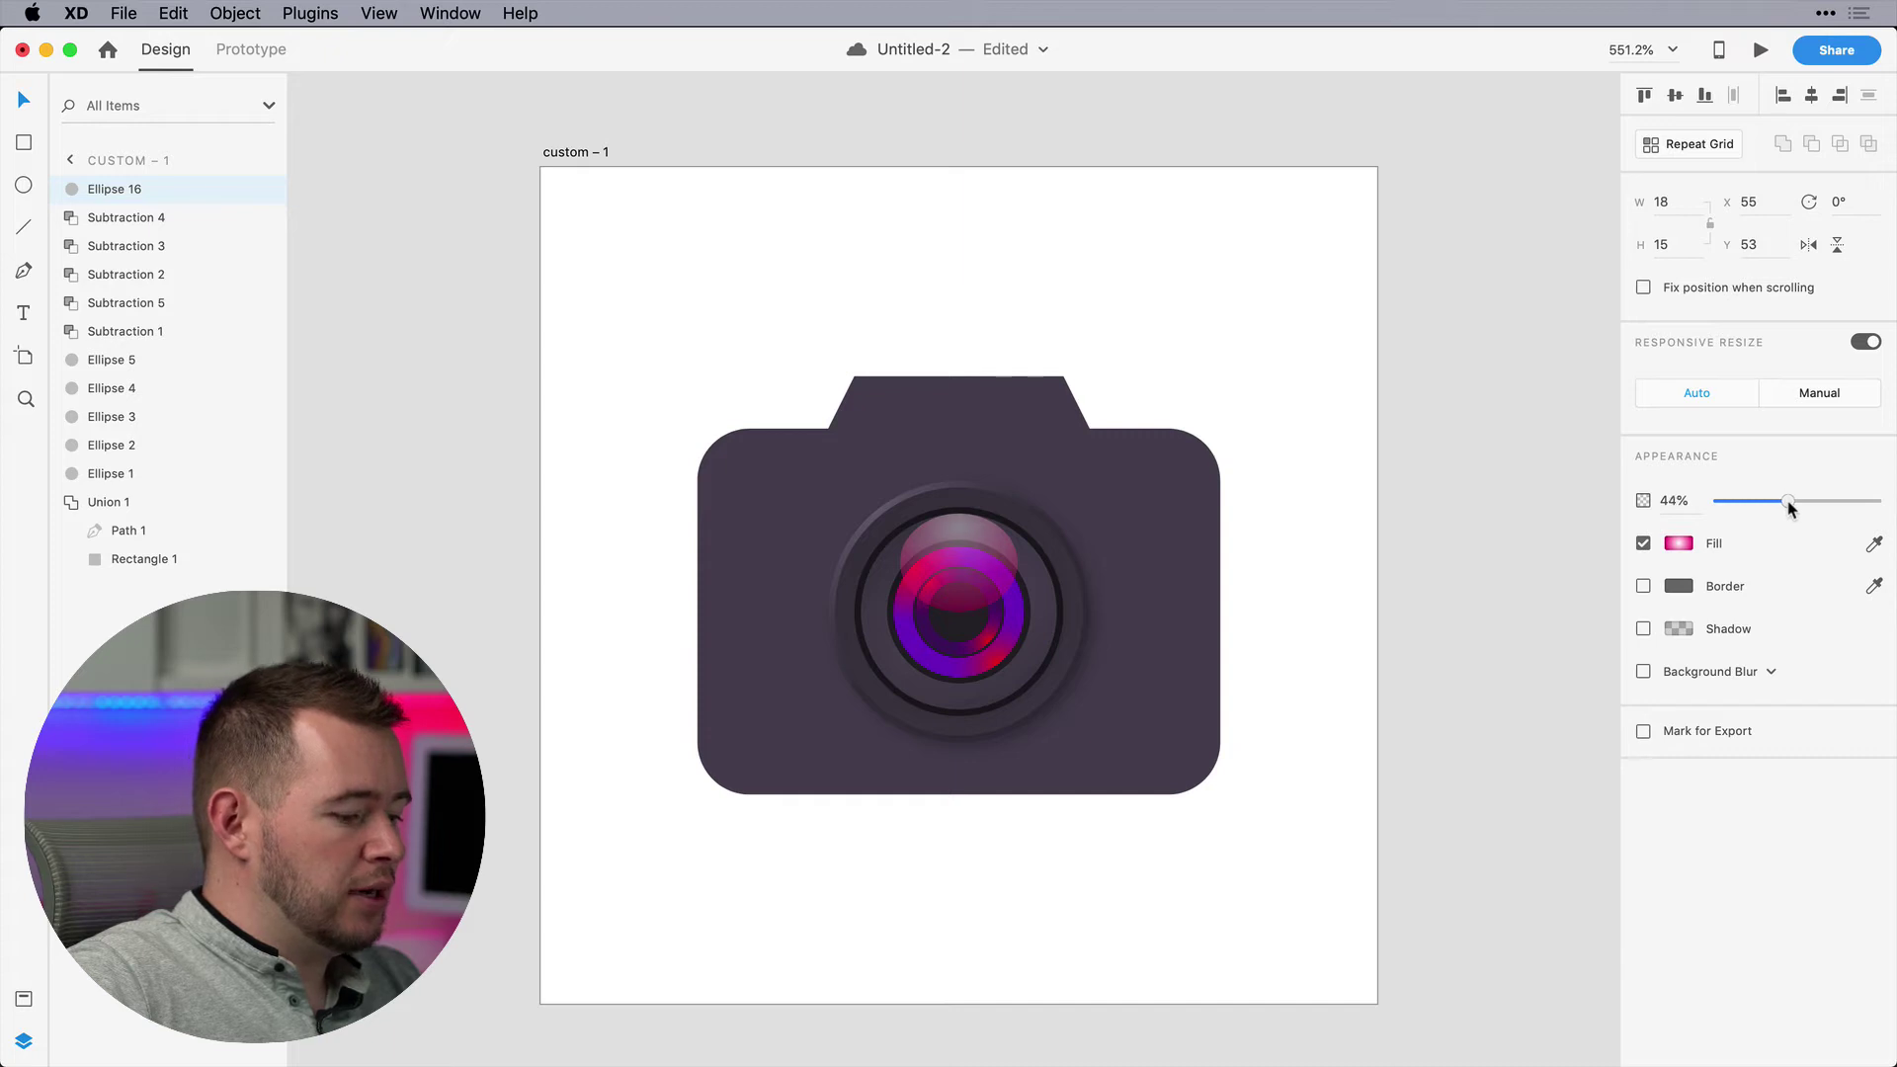
left_click_drag(1787, 507, 1788, 504)
left_click(1744, 676)
left_click(1734, 686)
left_click_drag(1760, 708, 1752, 714)
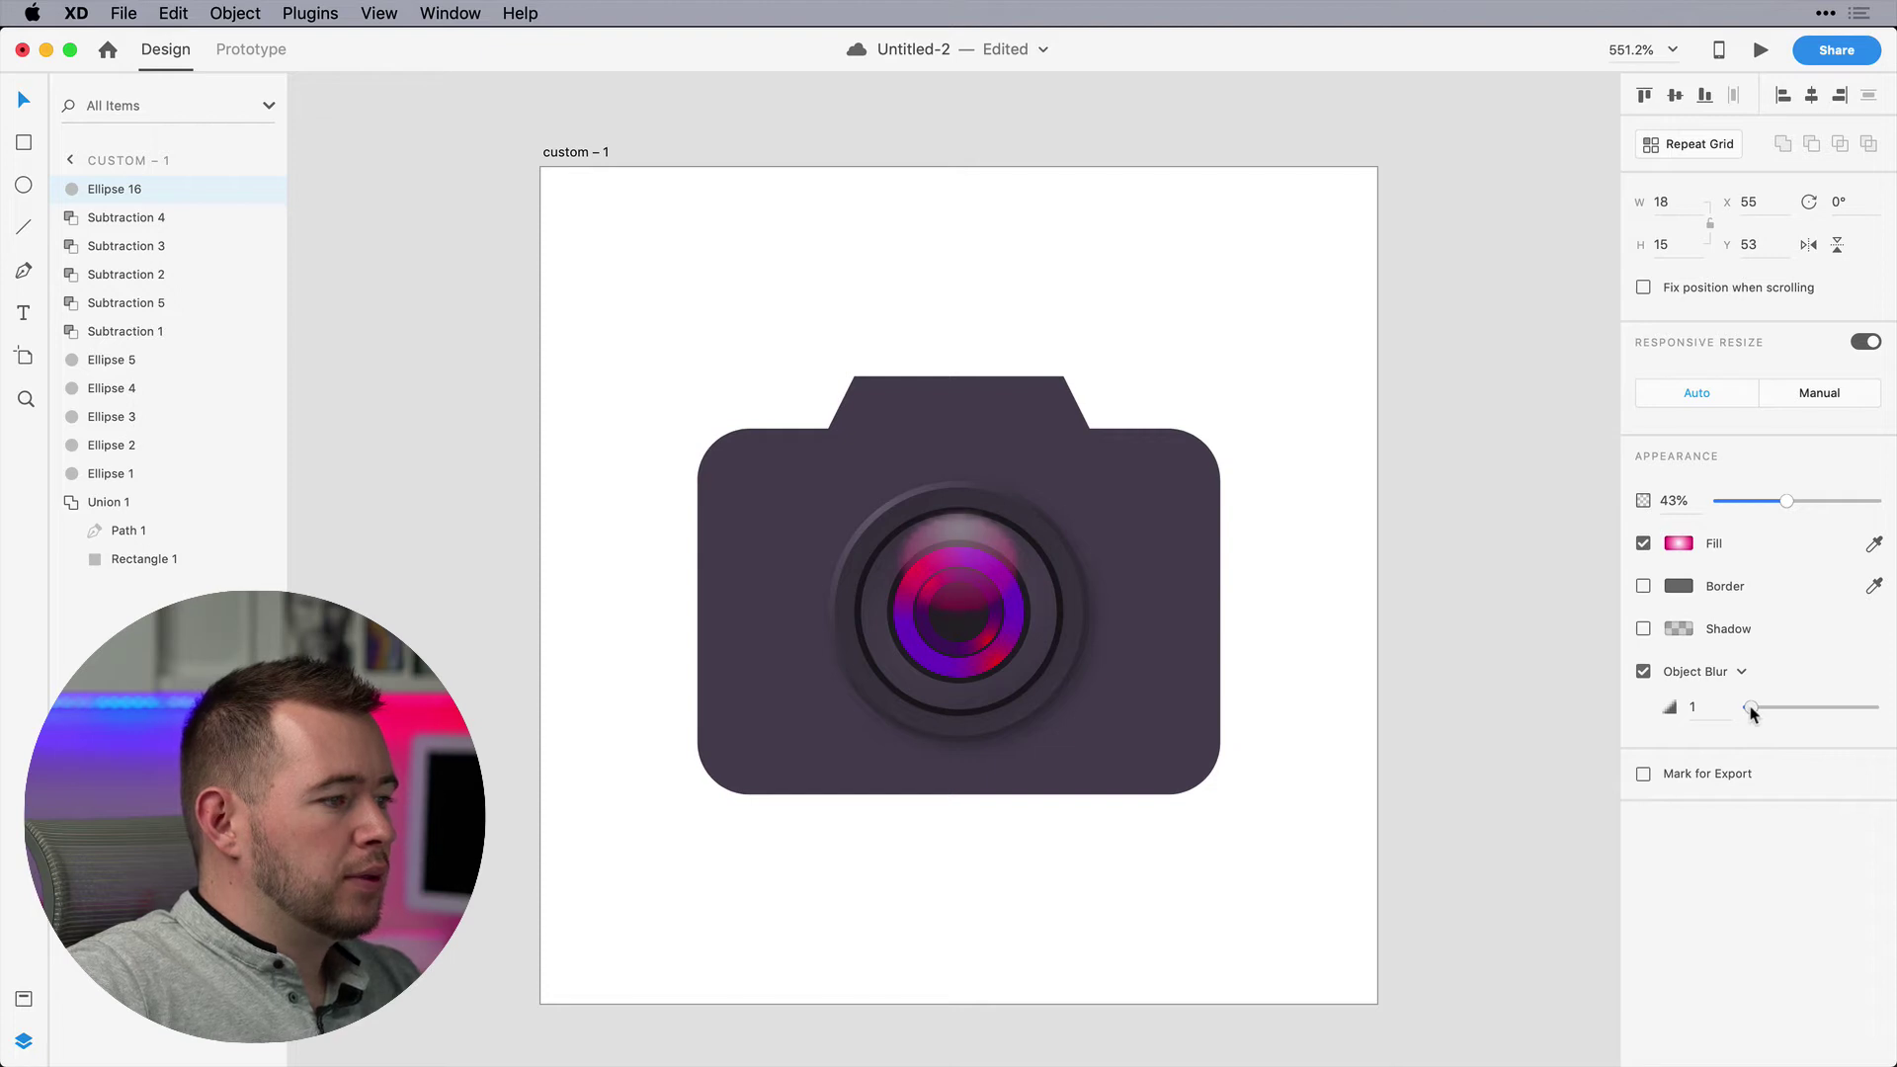
left_click(1295, 628)
scroll(1296, 623, "down", 3)
scroll(1295, 623, "up", 1)
scroll(1295, 622, "left", 1)
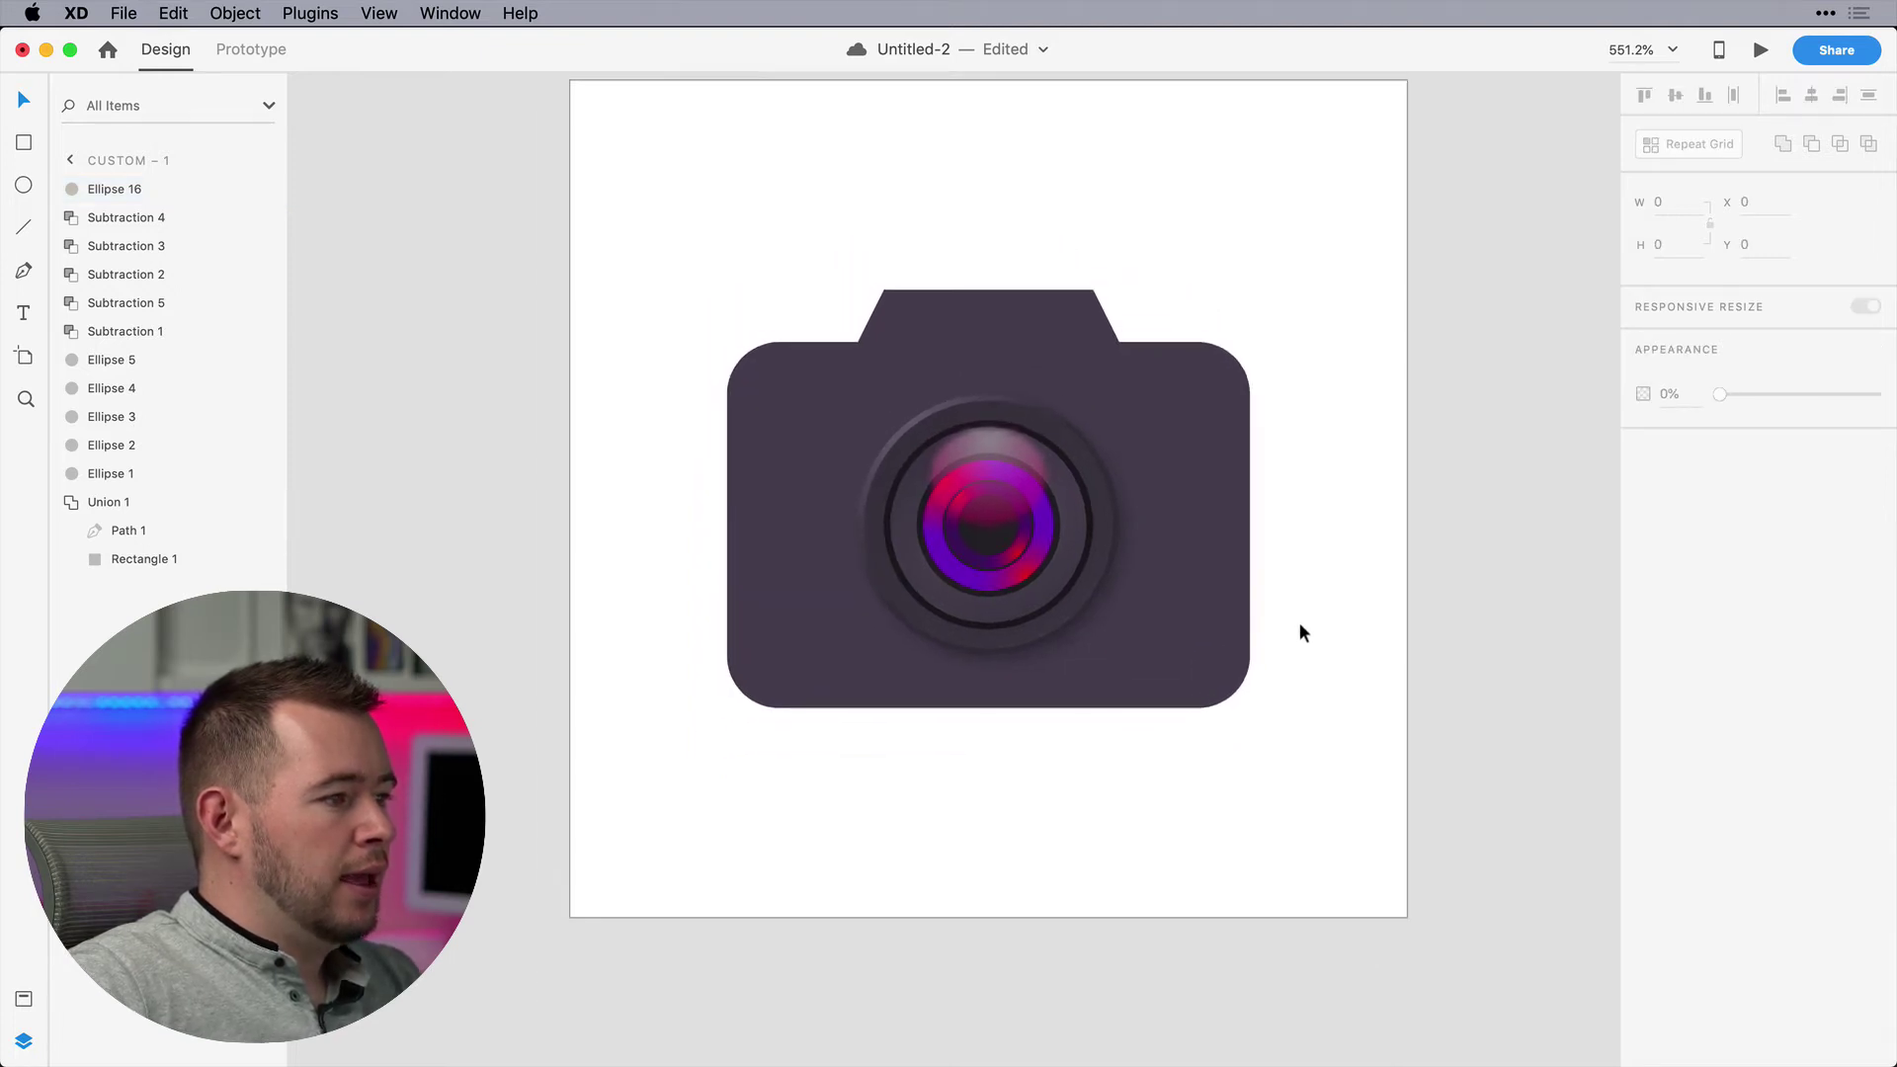
Duplicate the pink highlight, rotate it 180° onto the lens bottom, and shrink it to 12×10
left_click(1006, 483)
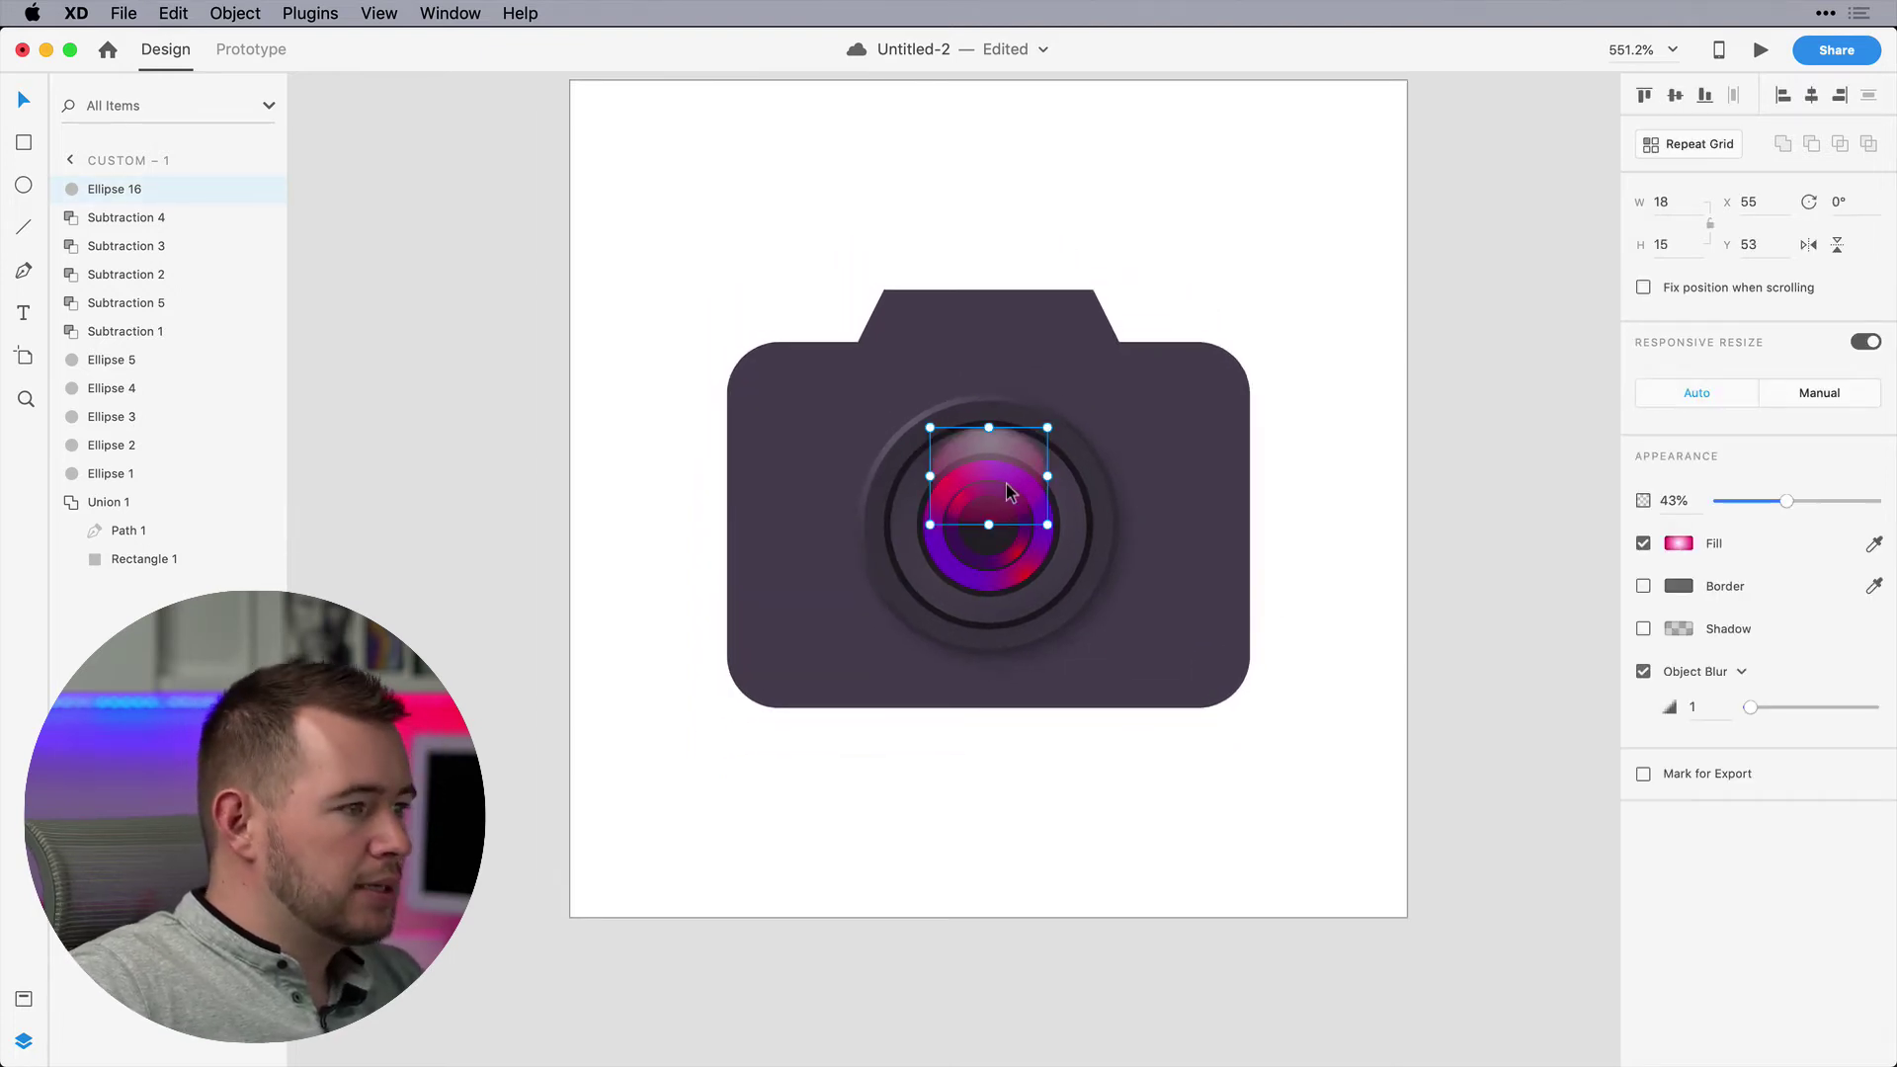
key("super+d")
left_click_drag(1062, 423, 907, 587)
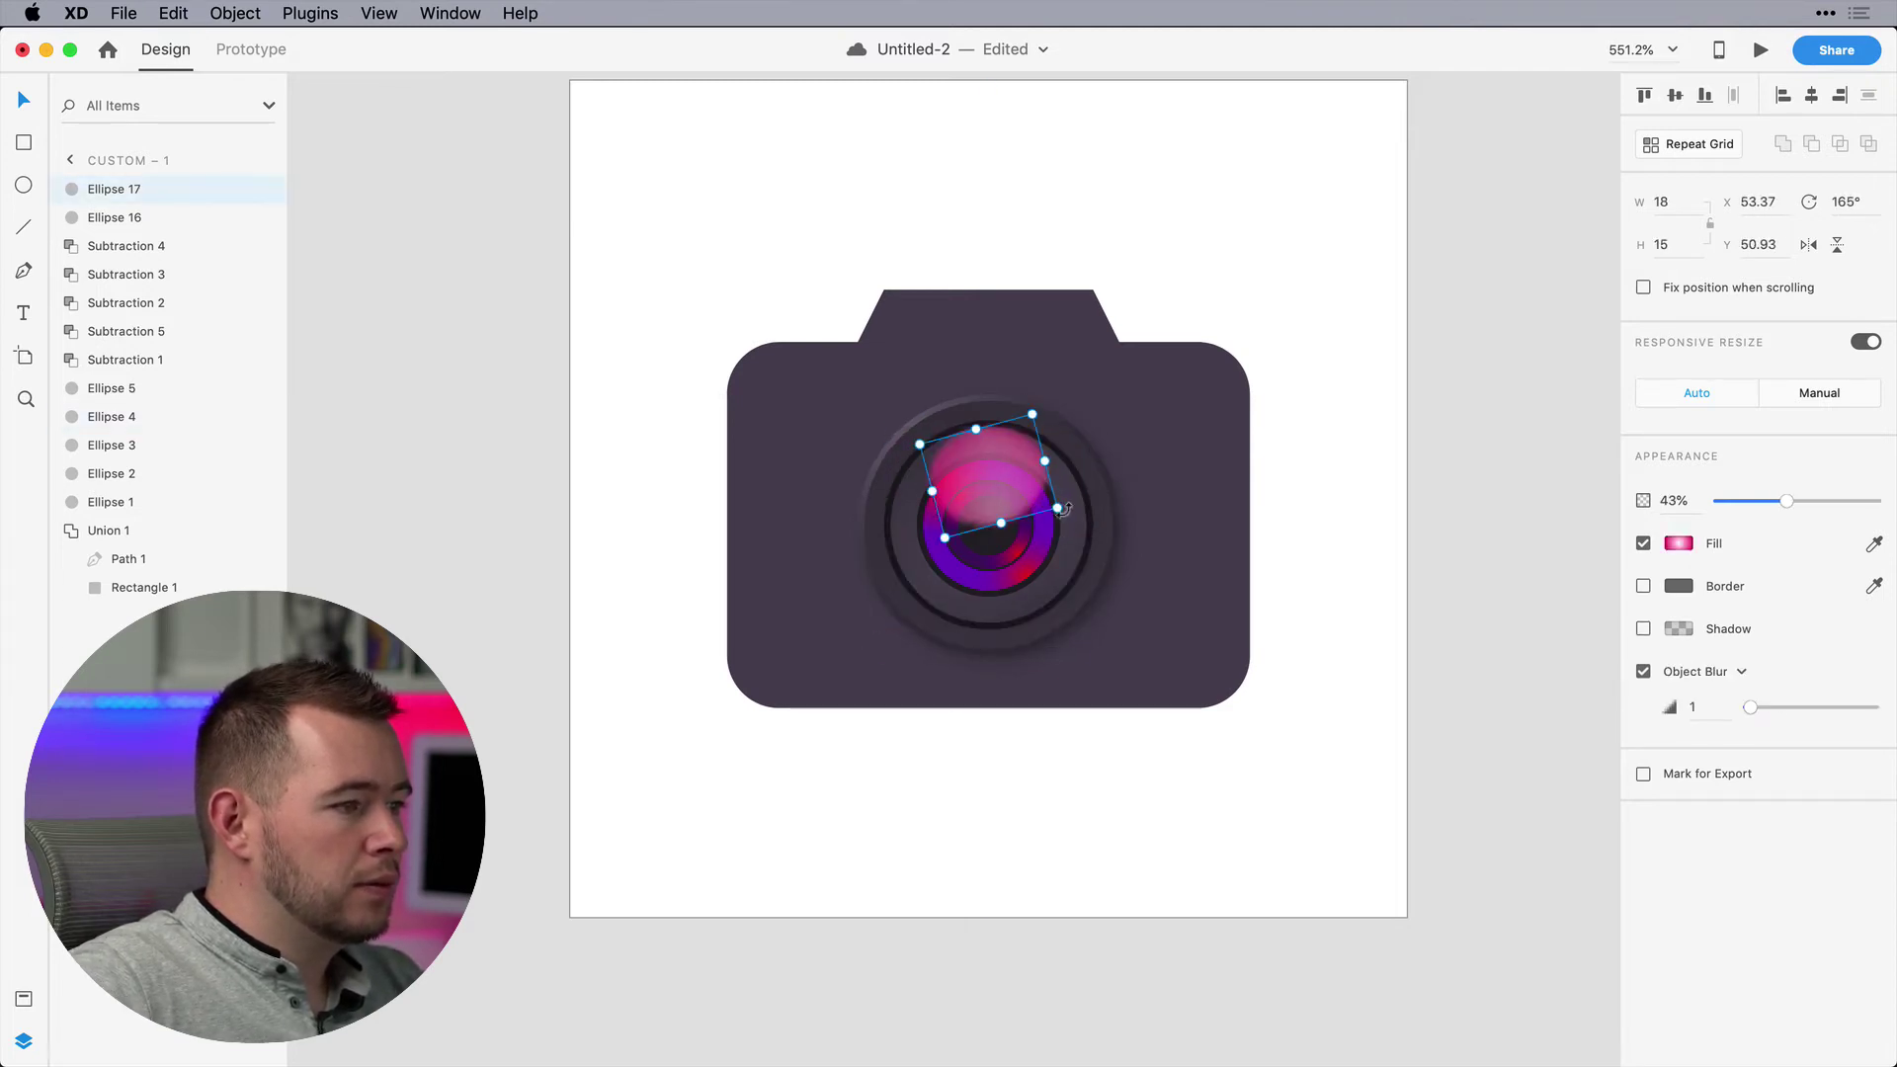
left_click_drag(1064, 509, 1000, 585)
mouse_move(1000, 598)
left_mouse_down()
mouse_move(988, 558)
mouse_move(1034, 597)
left_mouse_up()
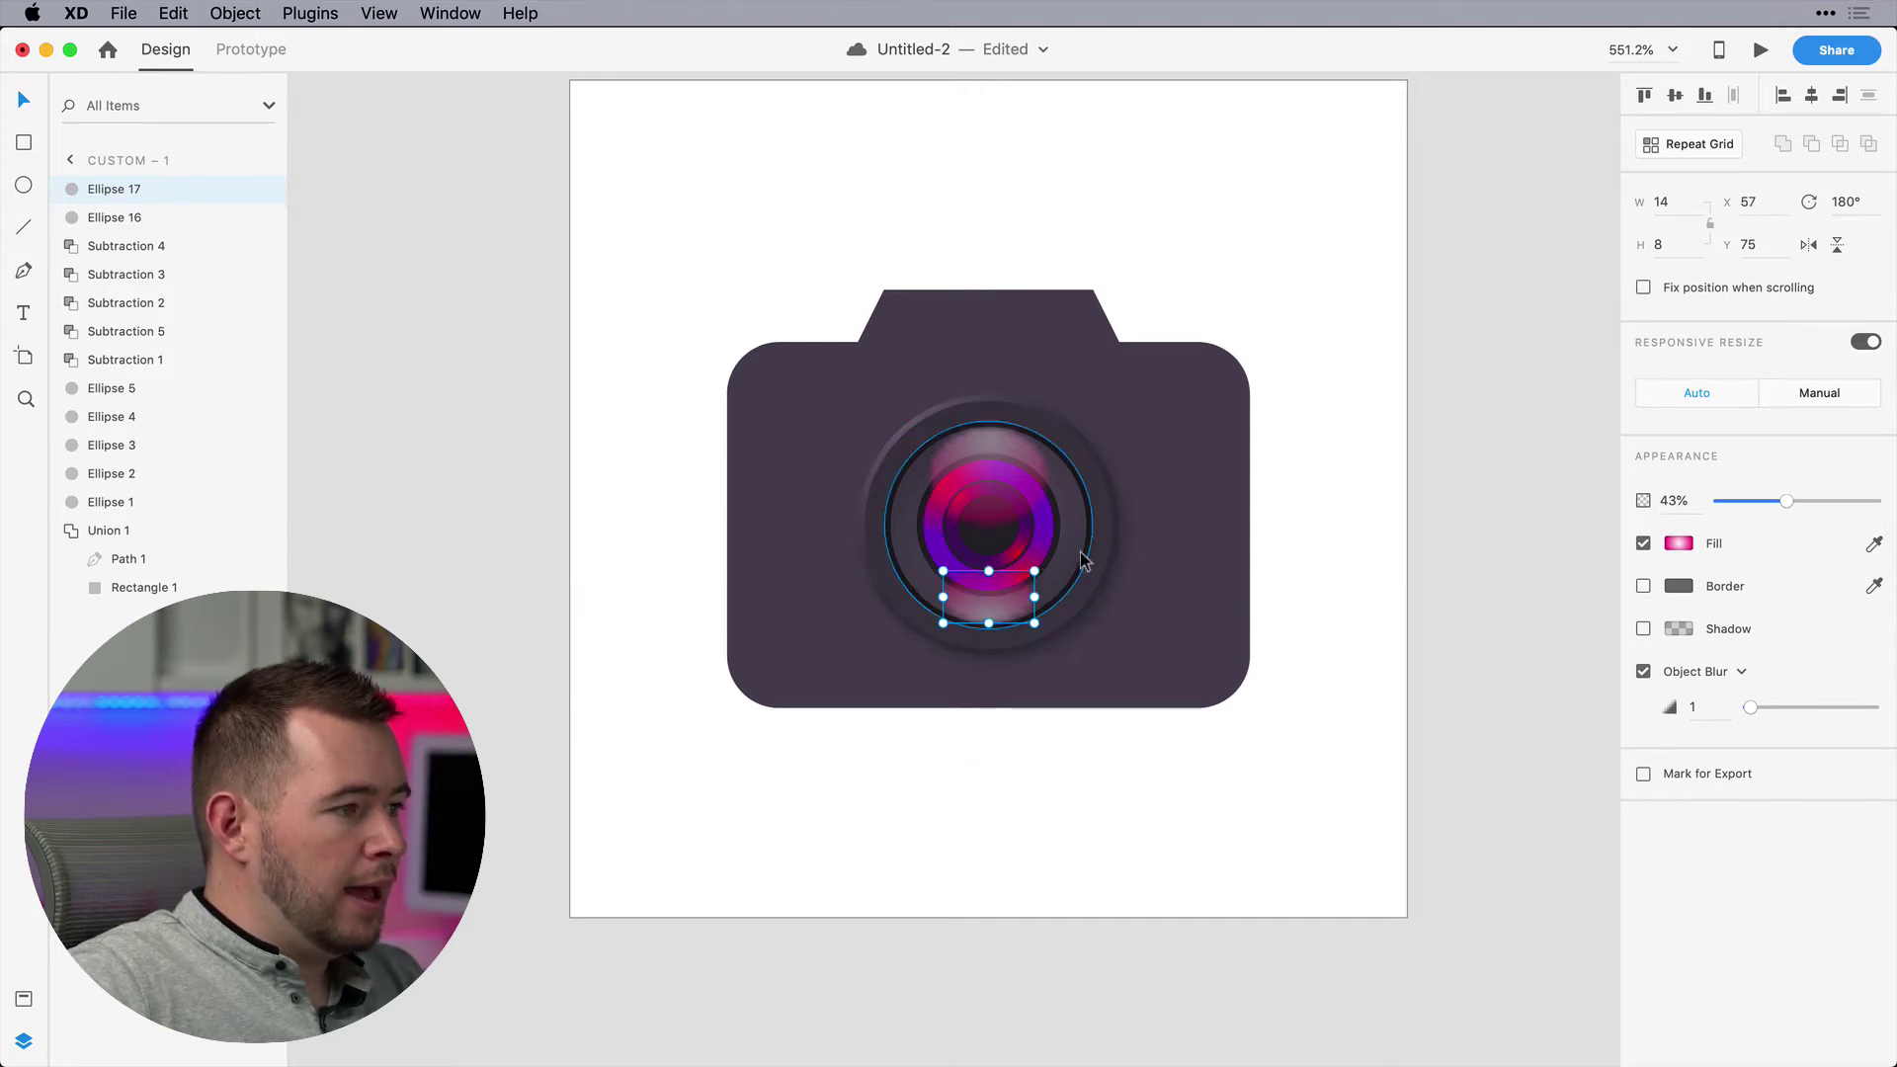
Pull the copy's right anchor point up to curve the reflection shape
double_click(1005, 596)
left_click(1033, 597)
left_click_drag(1034, 597, 940, 584)
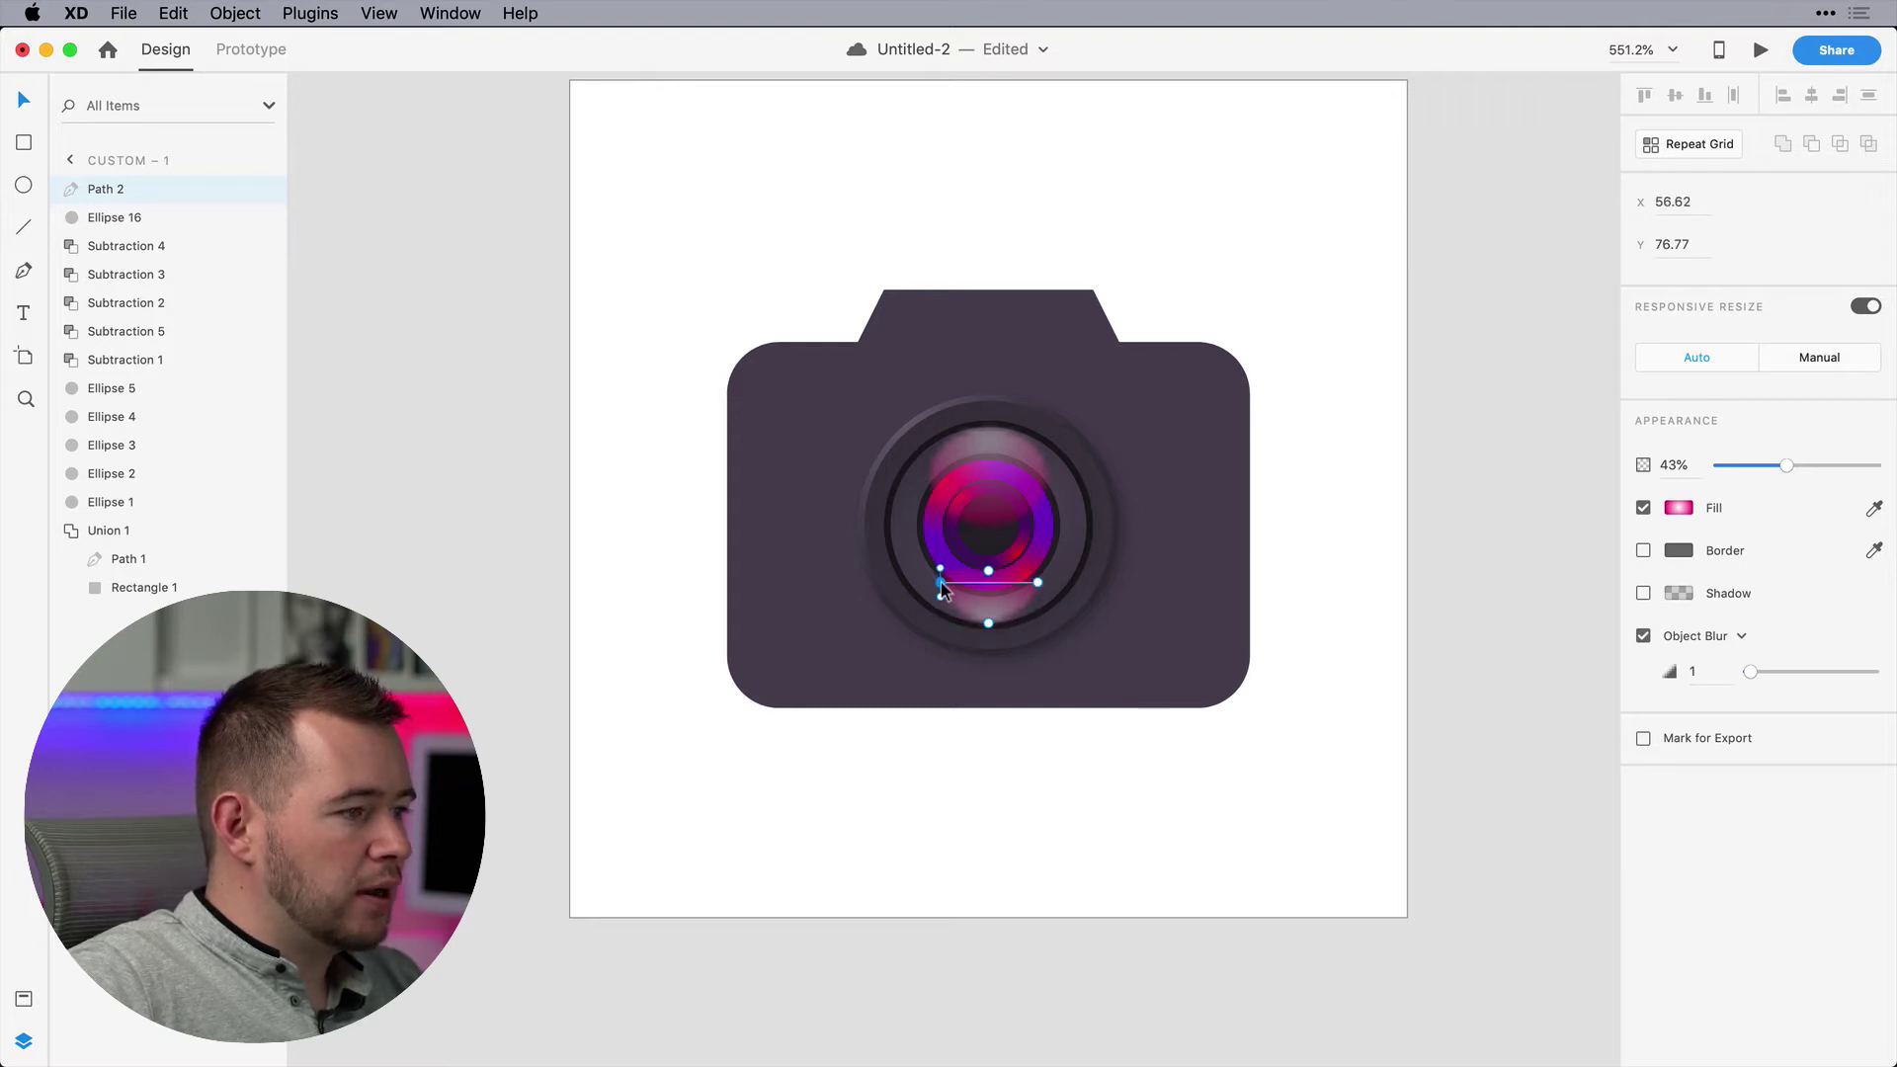
left_click(1310, 616)
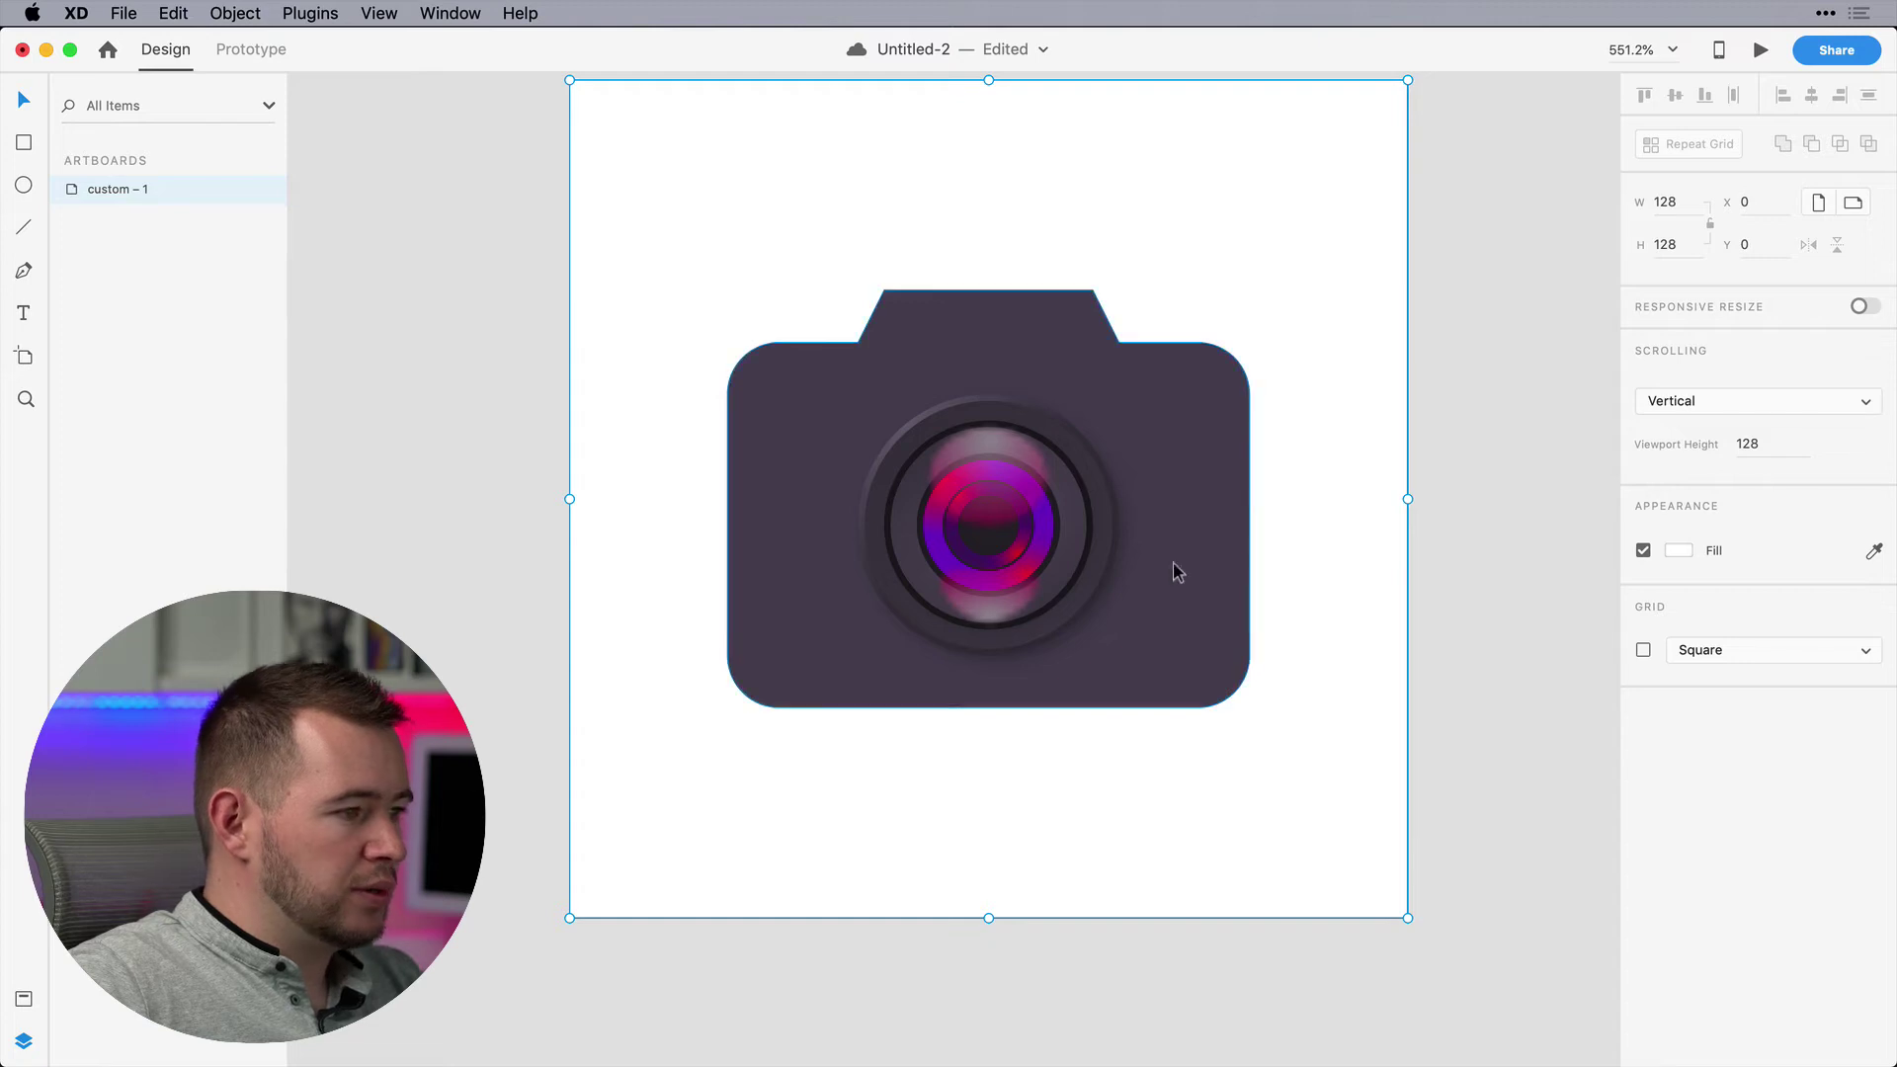
Recolour the reflection's gradient stops to orange-red and 55% opacity white
left_click(988, 605)
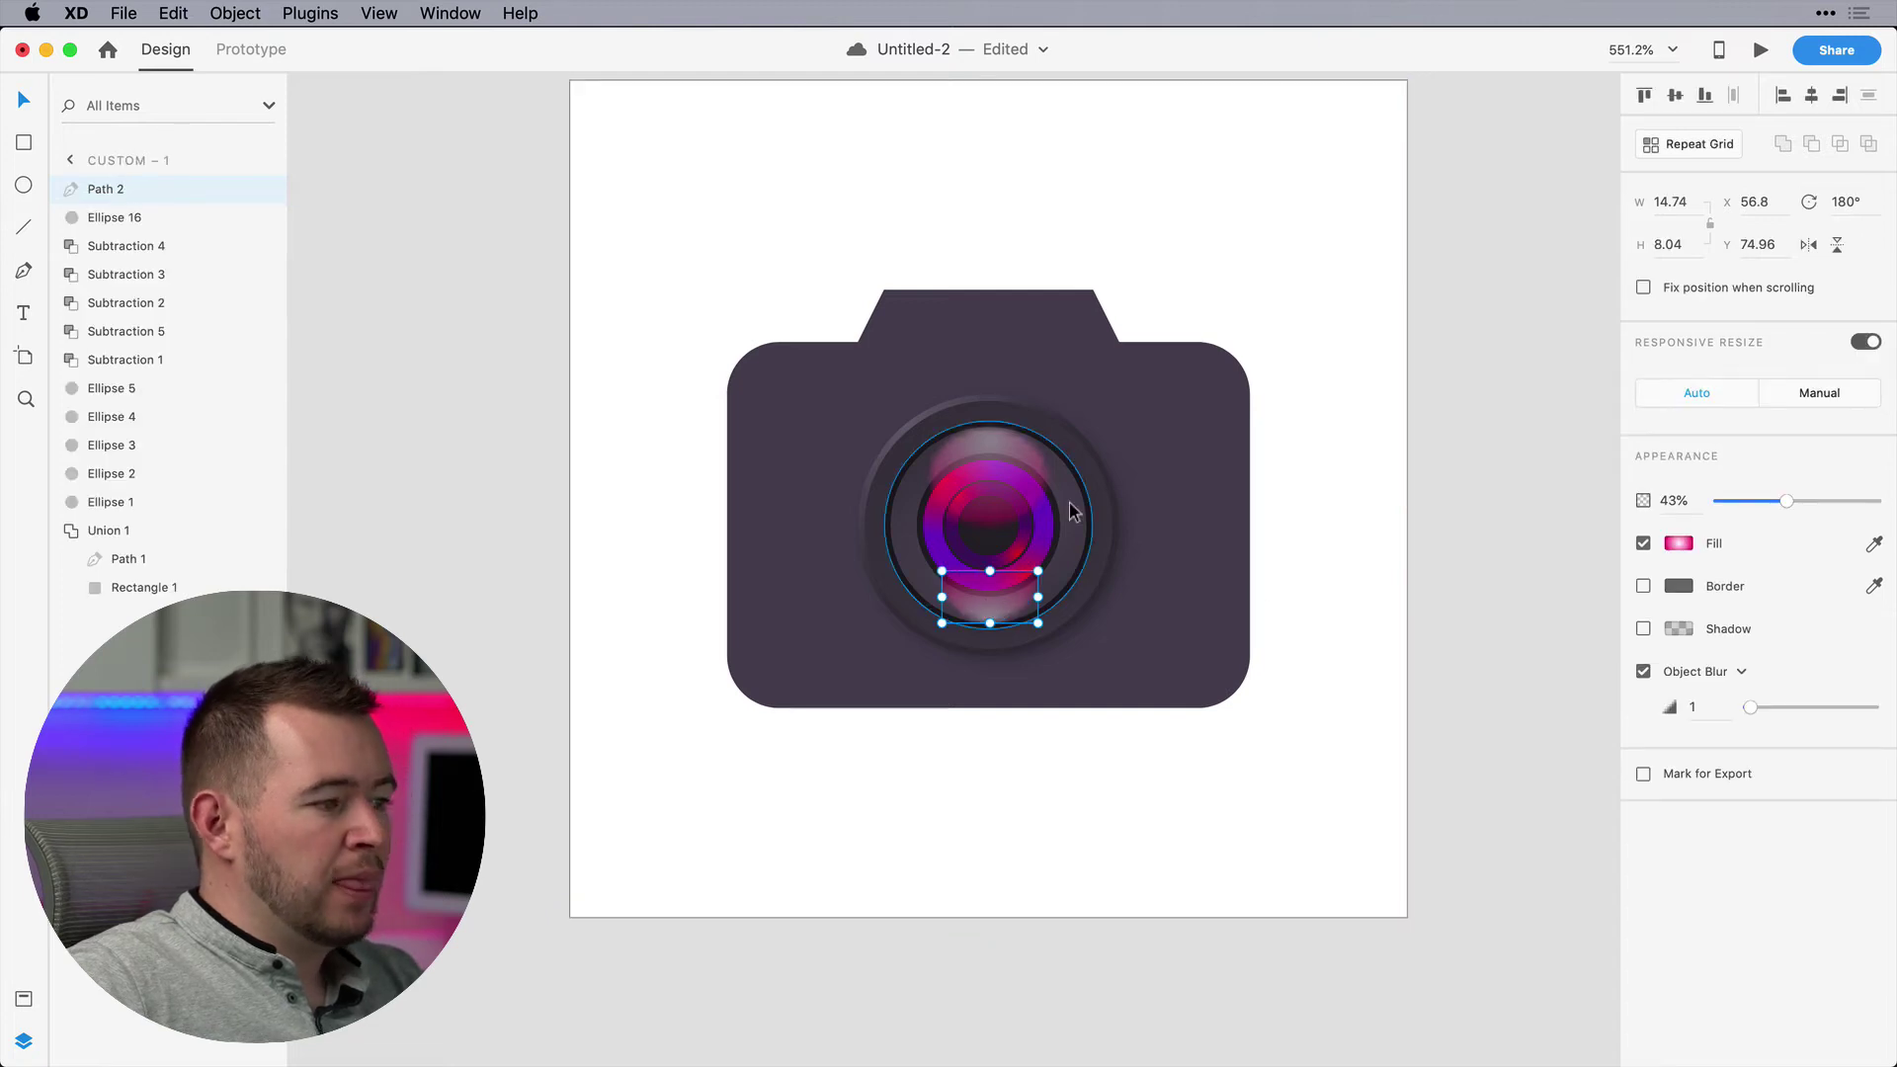
left_click(1680, 544)
left_click(1631, 419)
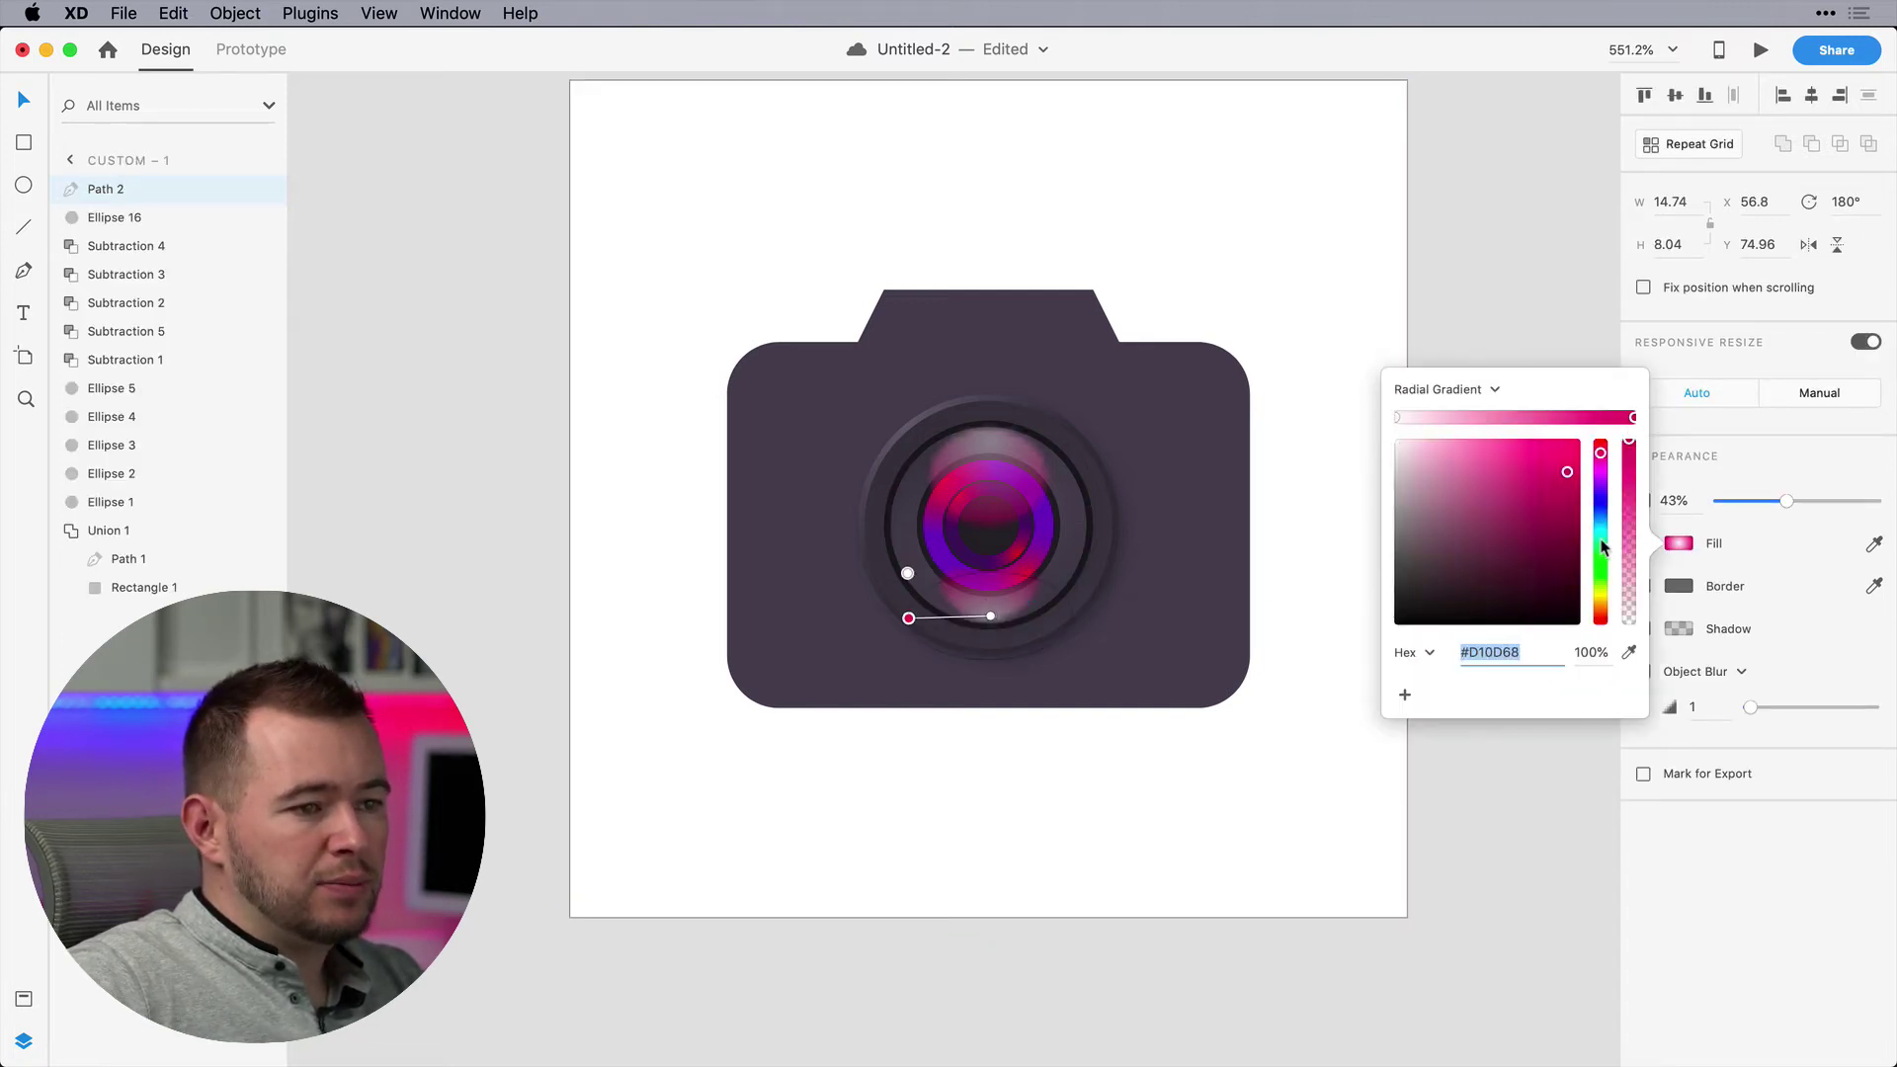
left_click_drag(1601, 457, 1598, 618)
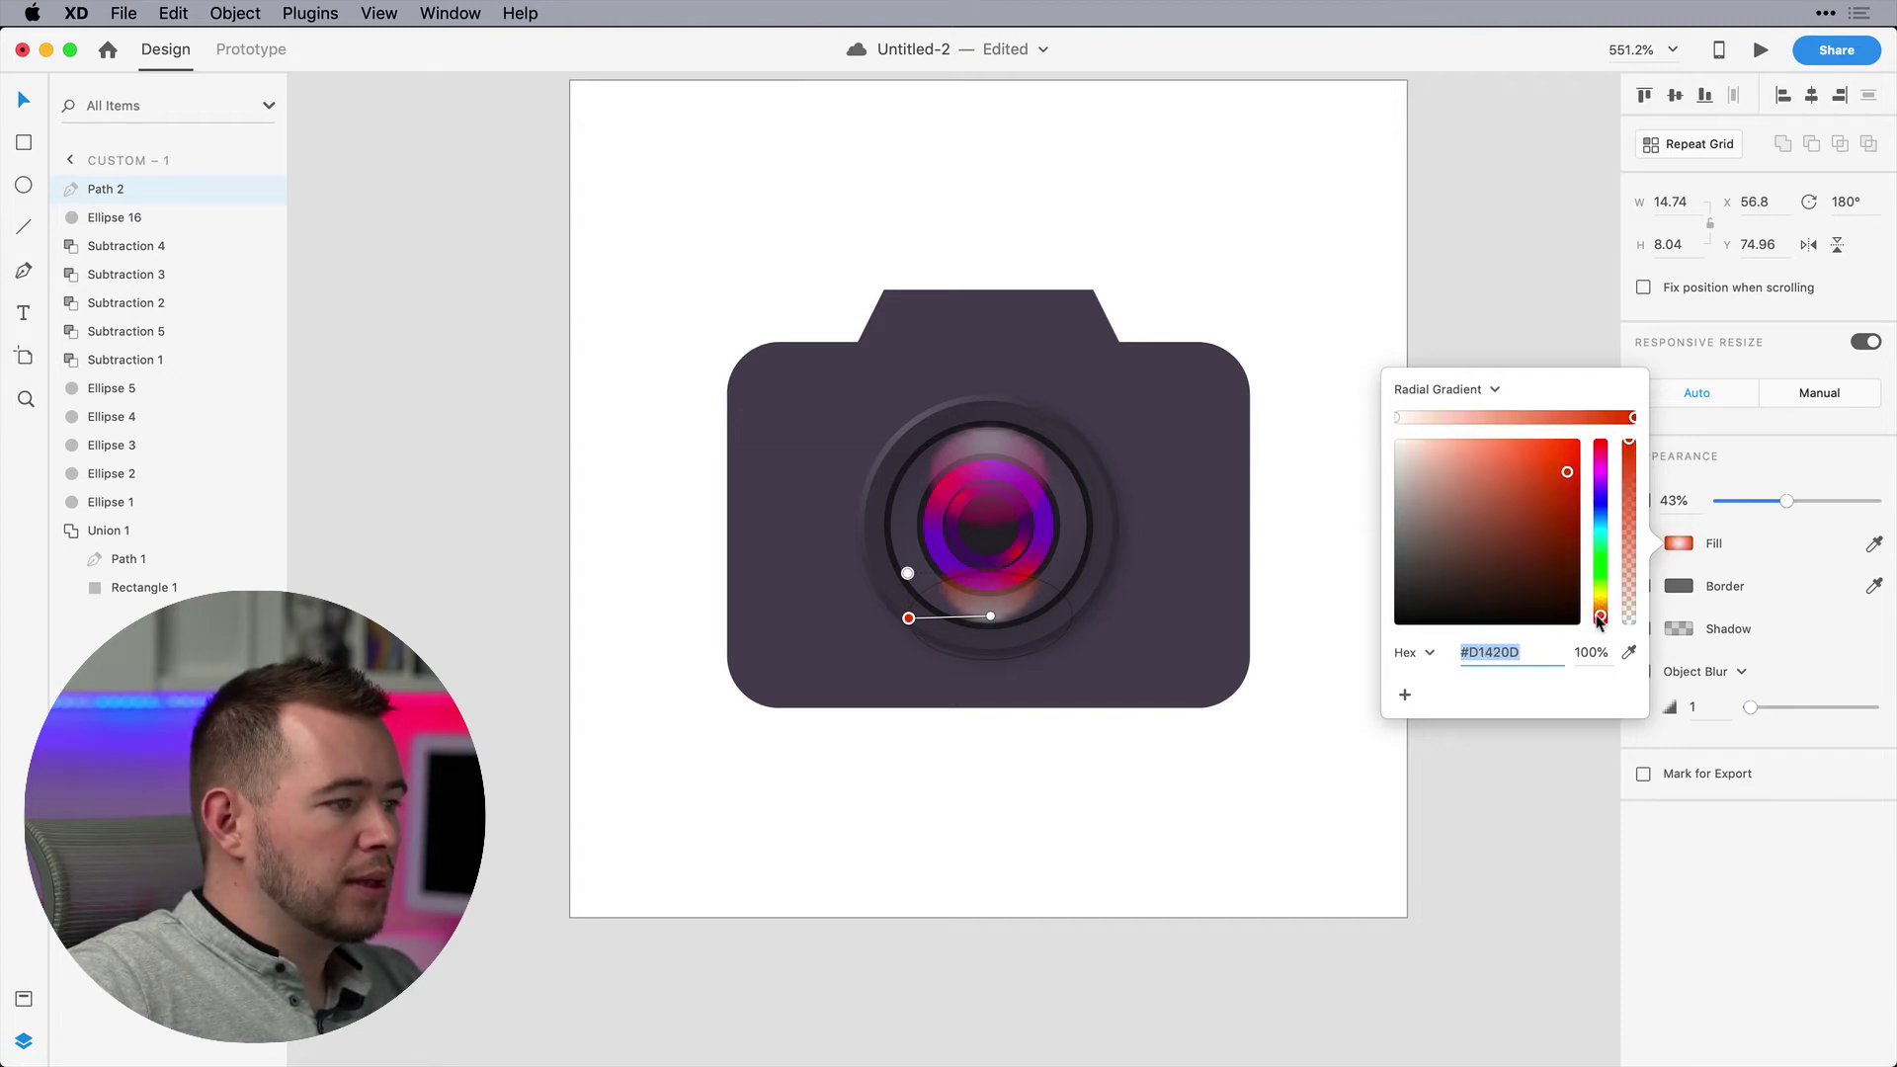
left_click(1397, 419)
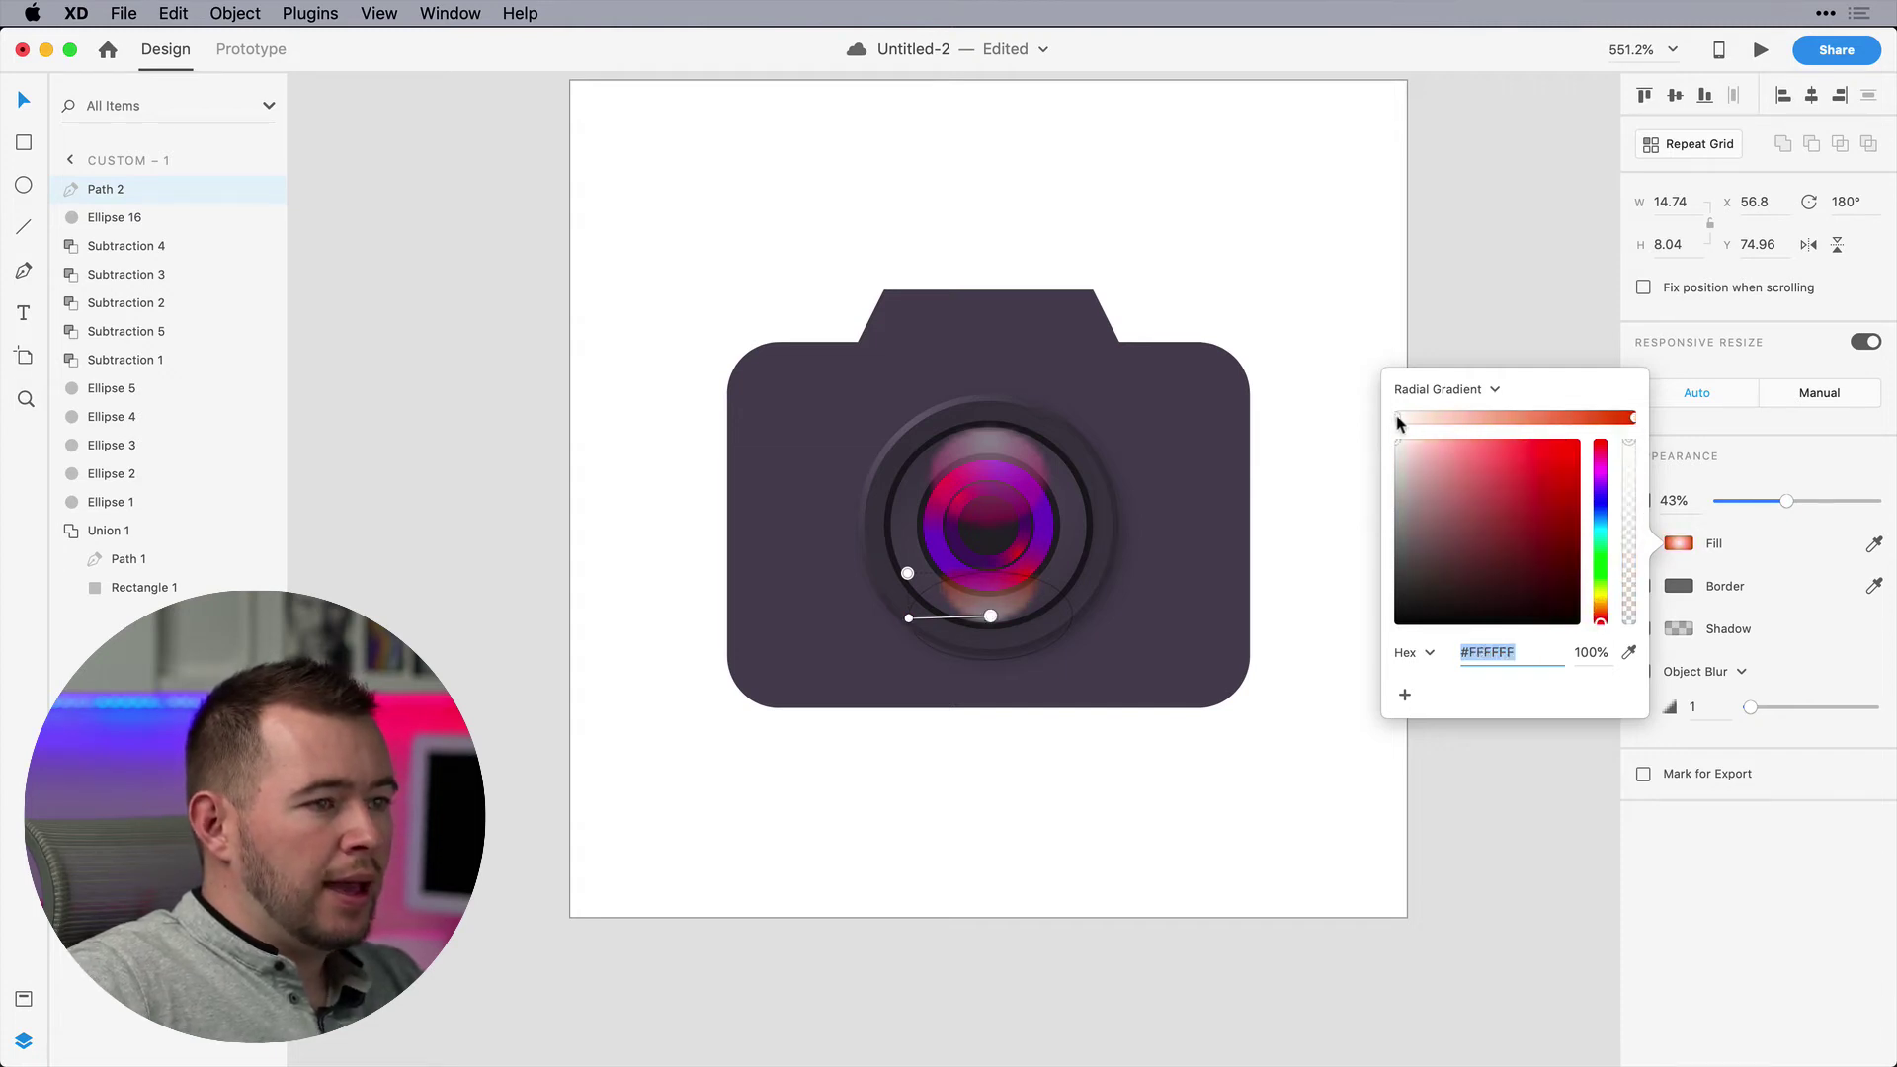
left_click_drag(1631, 497, 1613, 532)
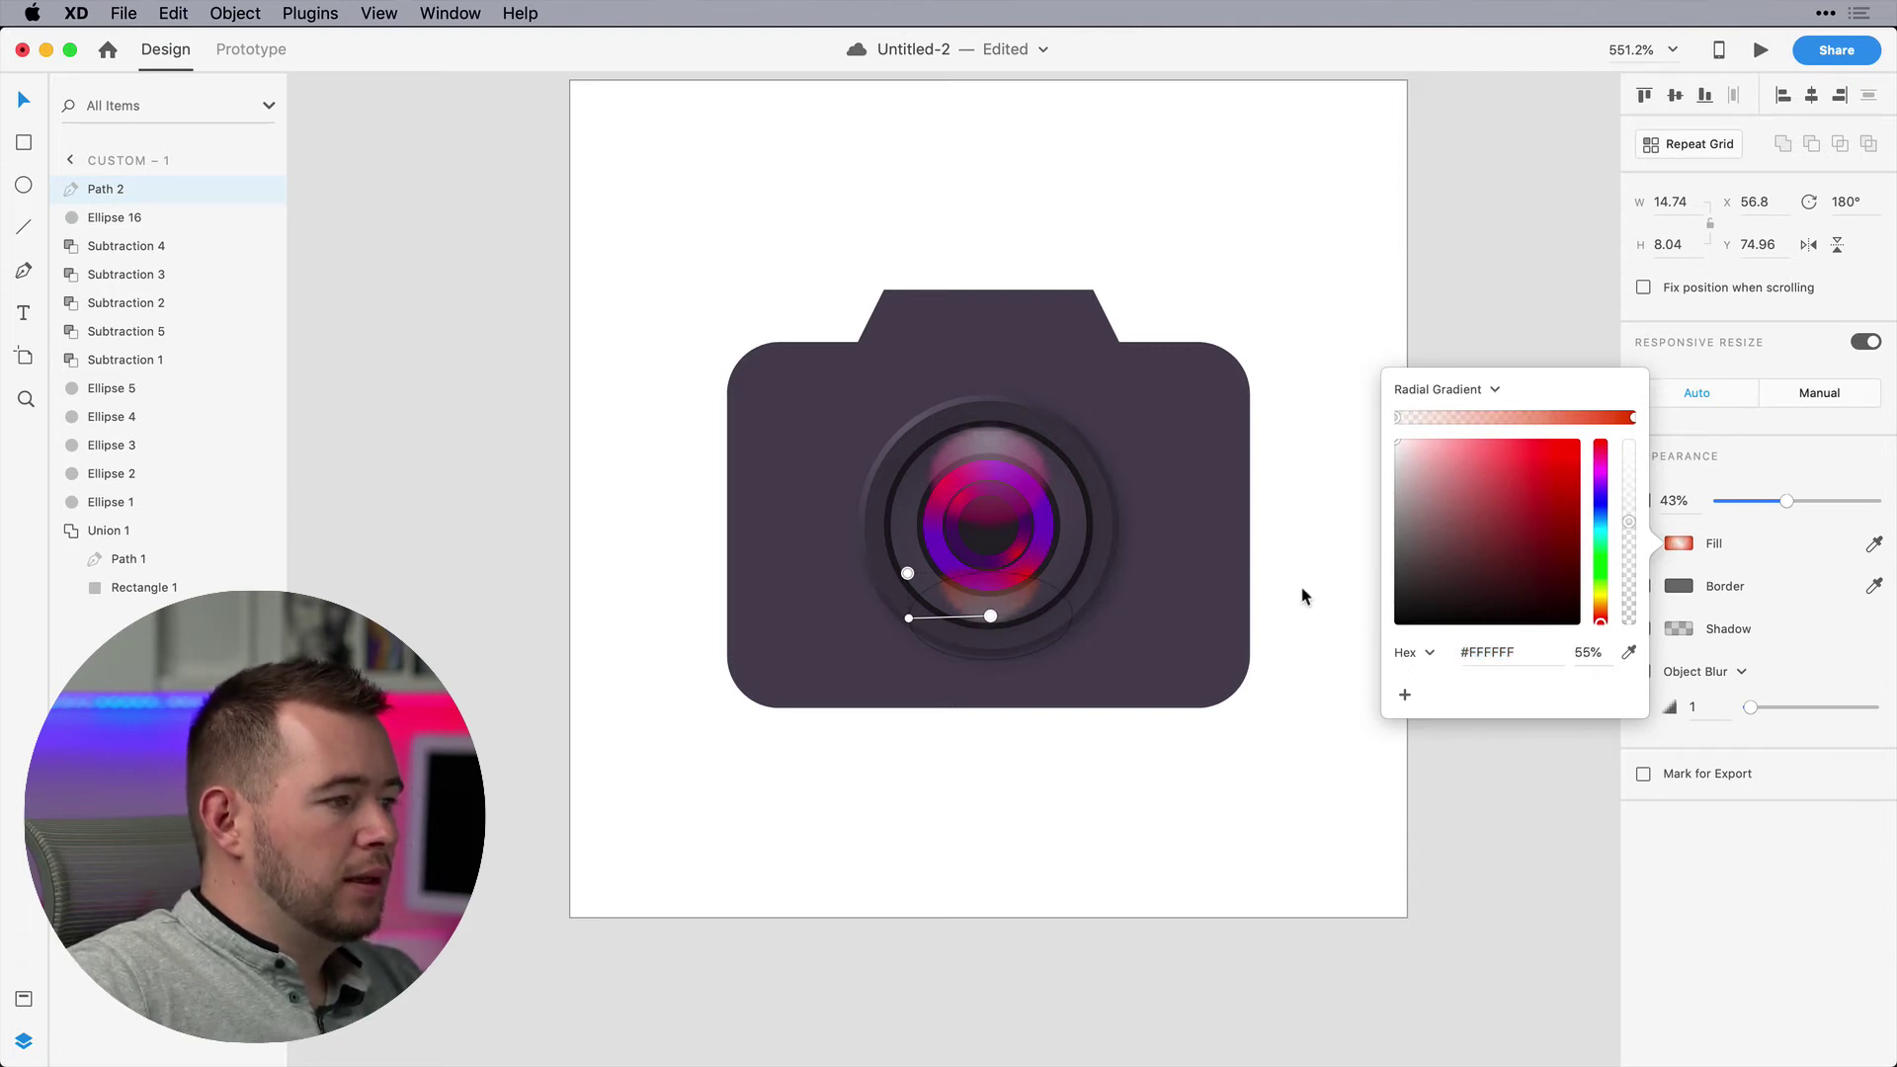
key("Escape")
key("Escape")
scroll(1303, 591, "down", 5)
left_click(1419, 587)
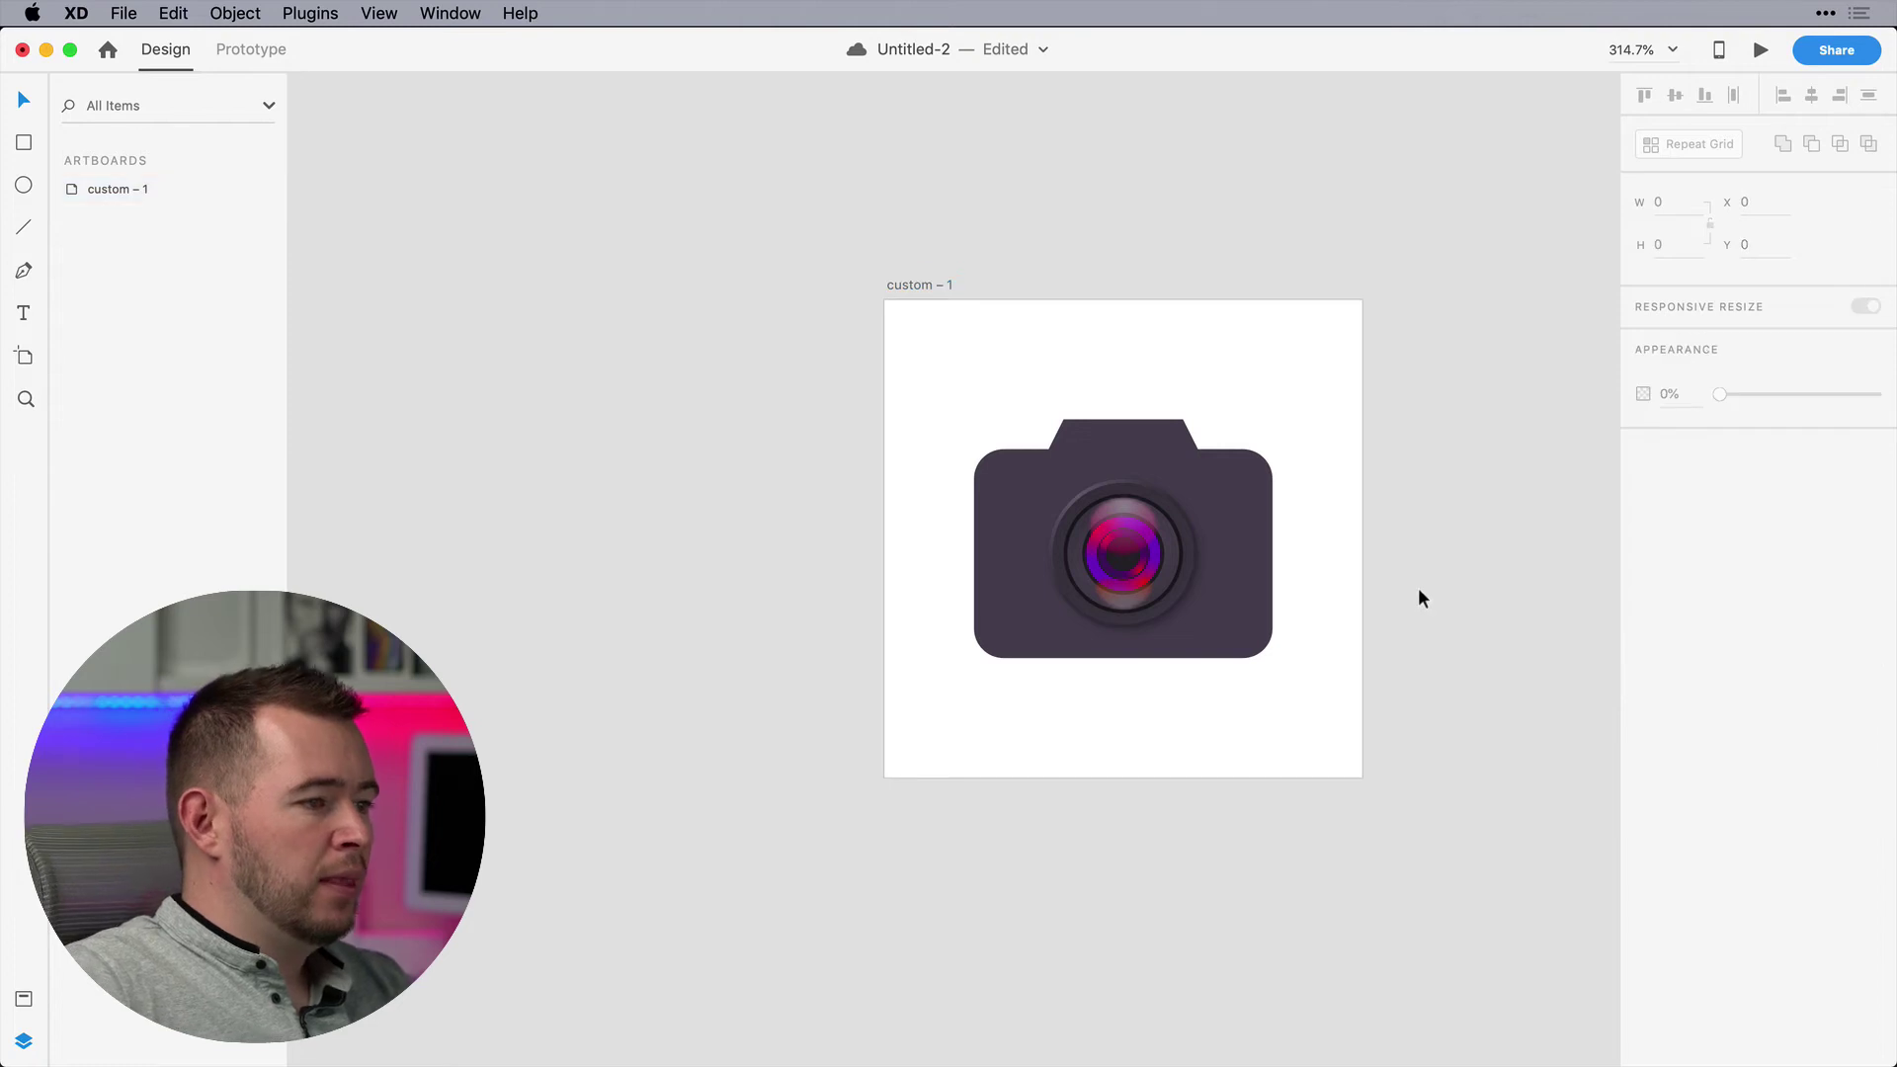
Copy the dark lens circle to the camera's upper right as a 6×6 translucent black dot
left_click(1095, 513)
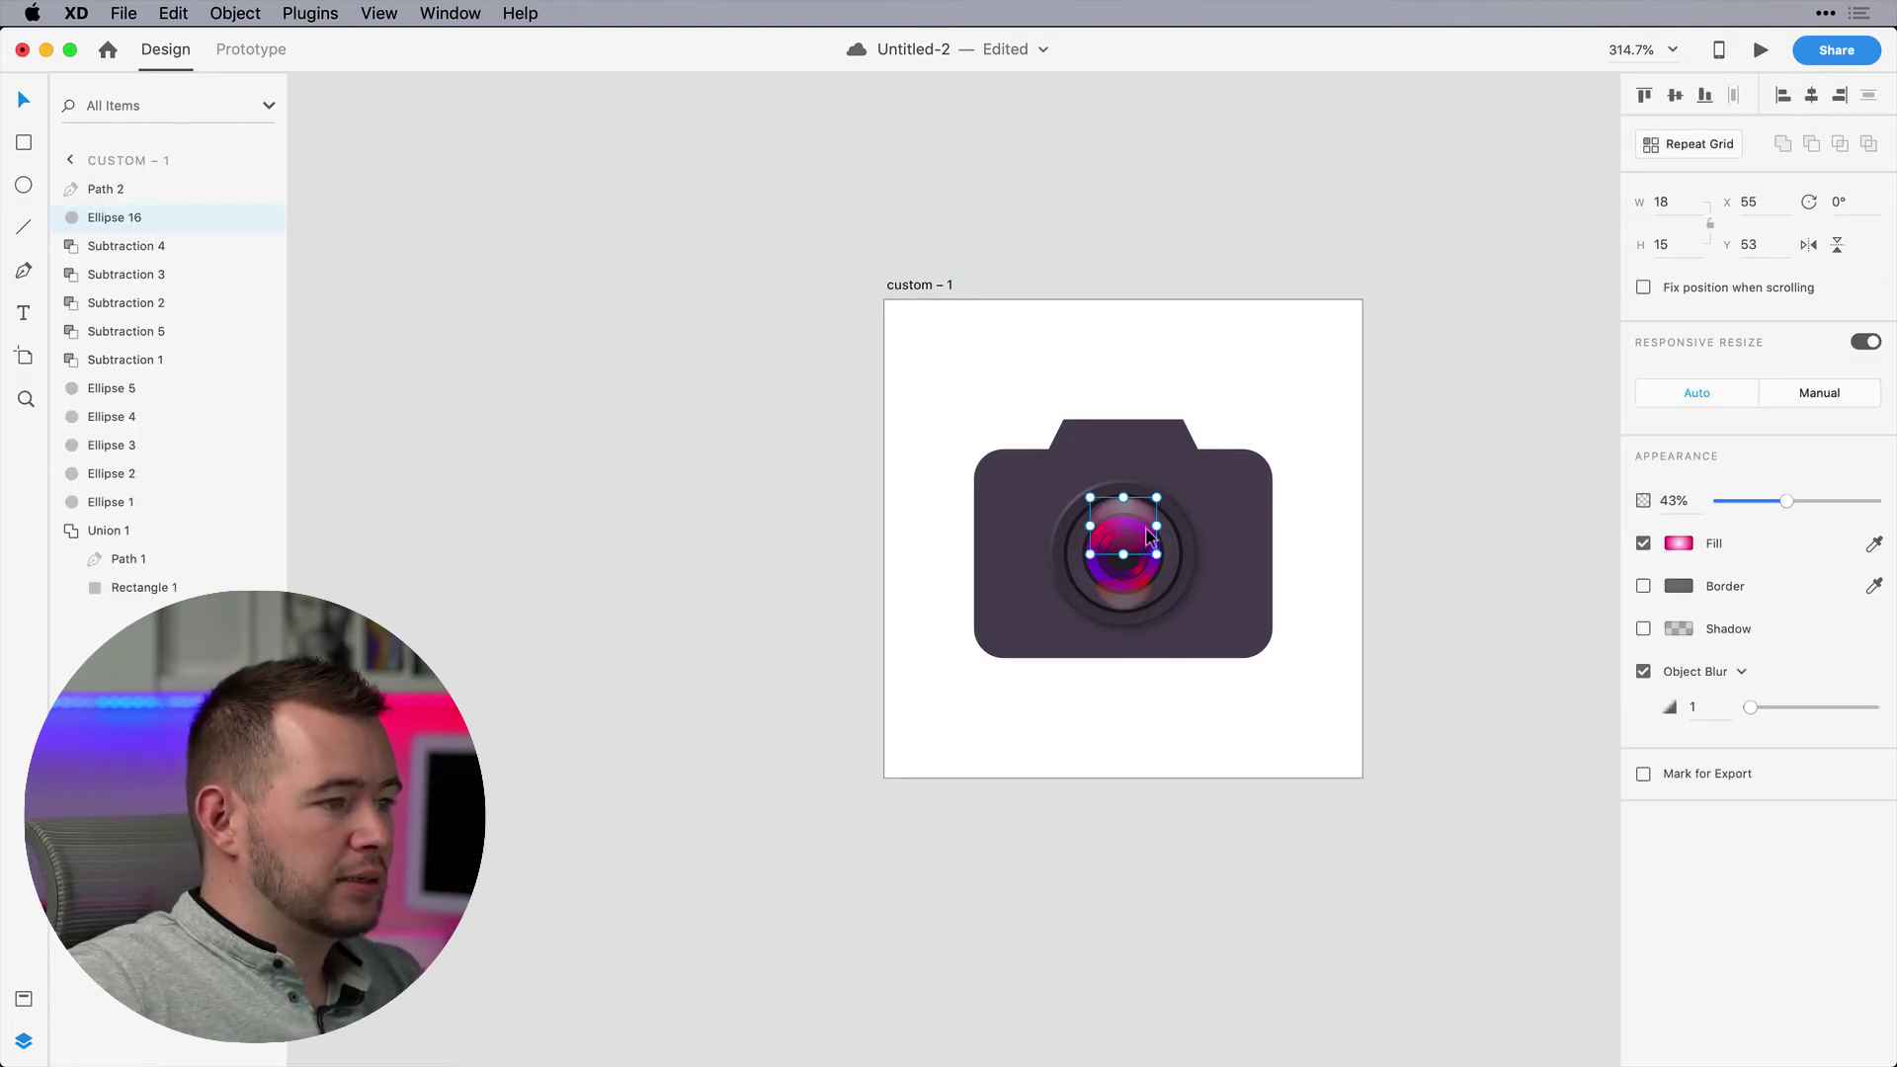
scroll(1276, 679, "up", 5)
left_click(1277, 679)
left_click_drag(942, 535, 1142, 559)
key("super+z")
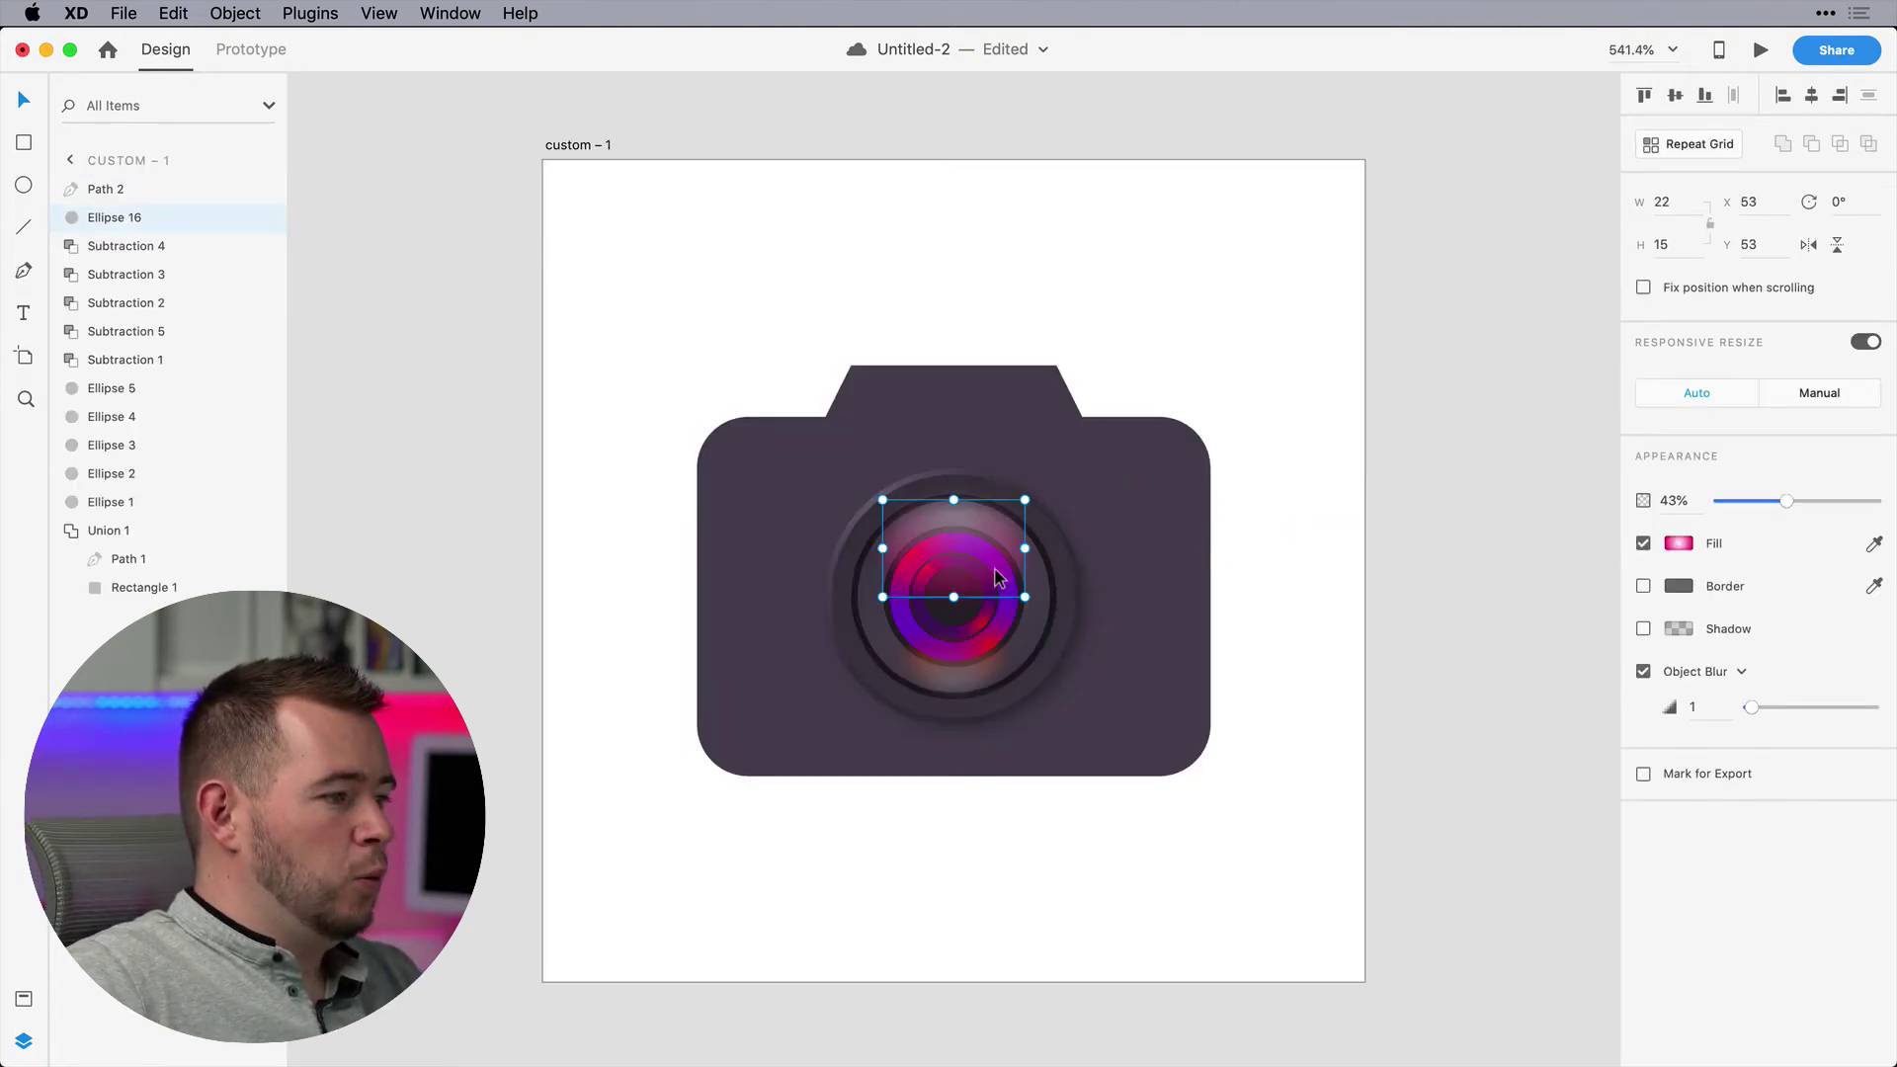
key("super+d")
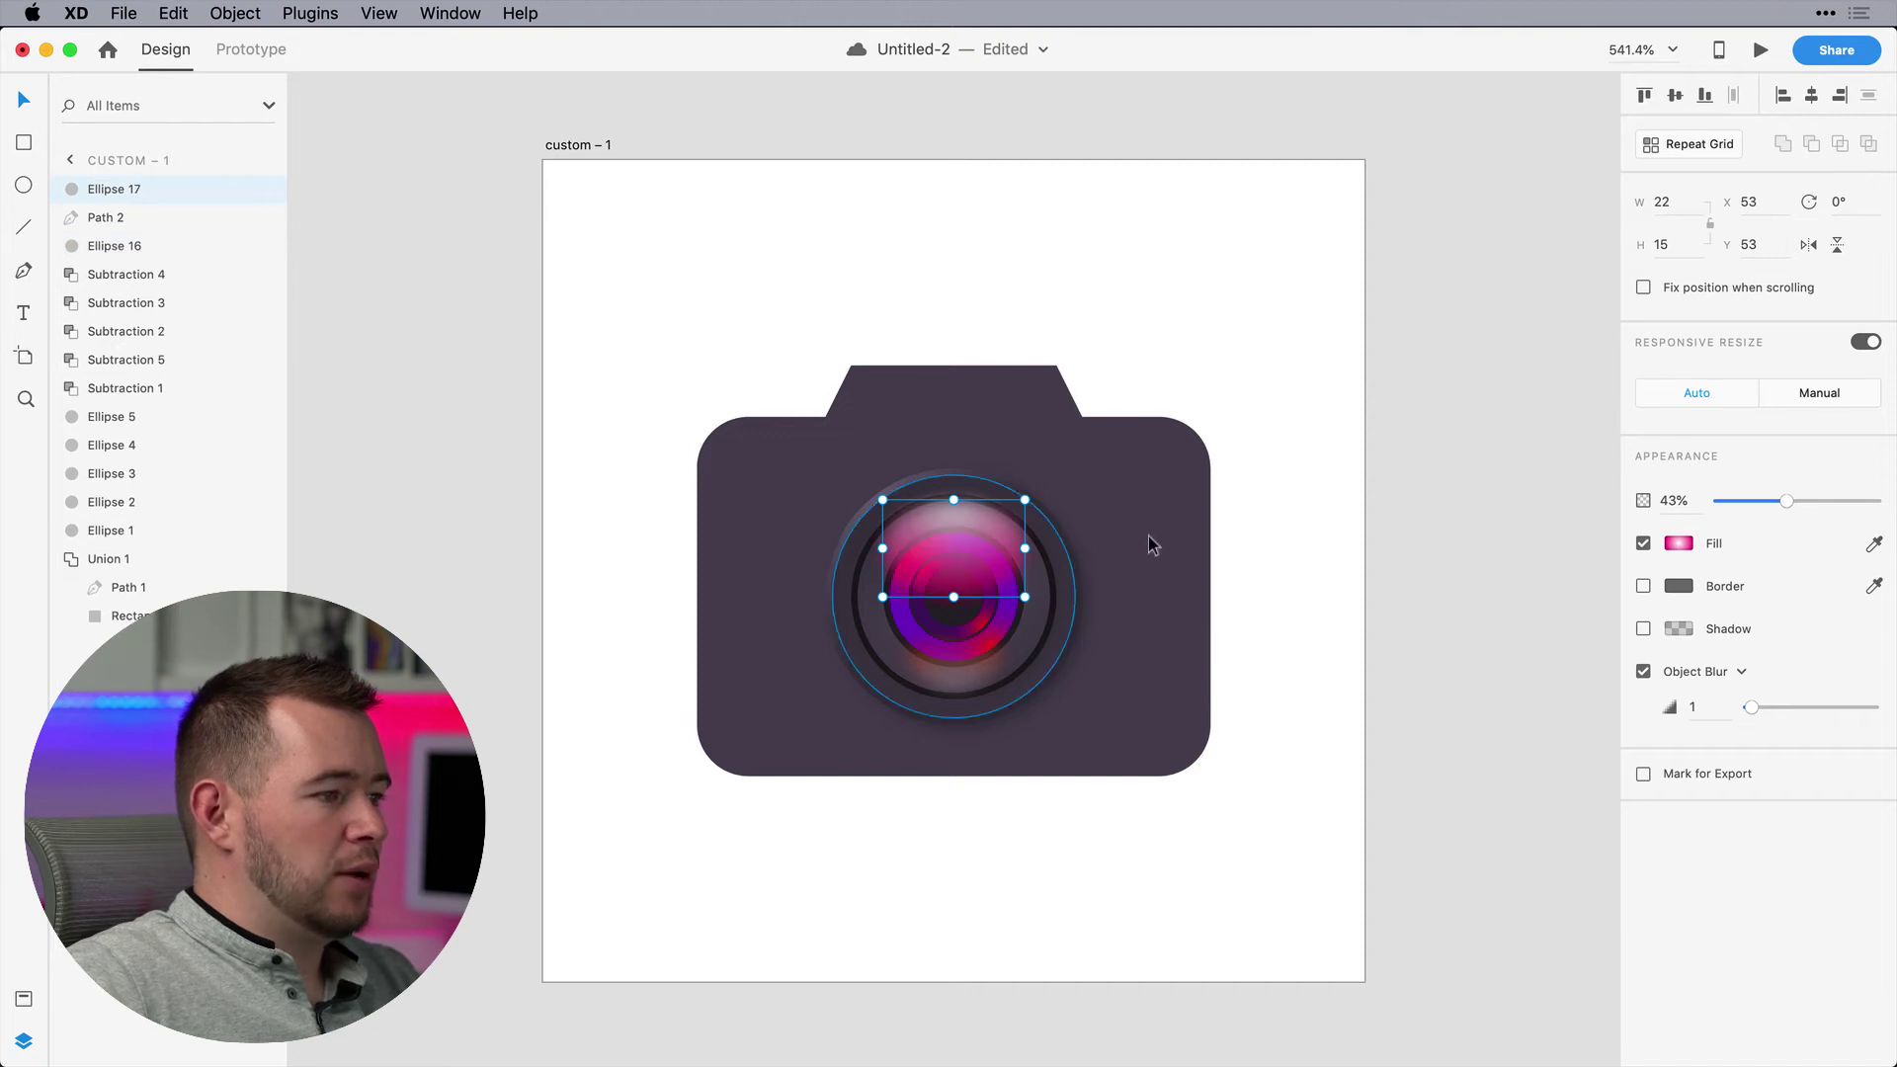
key("Escape")
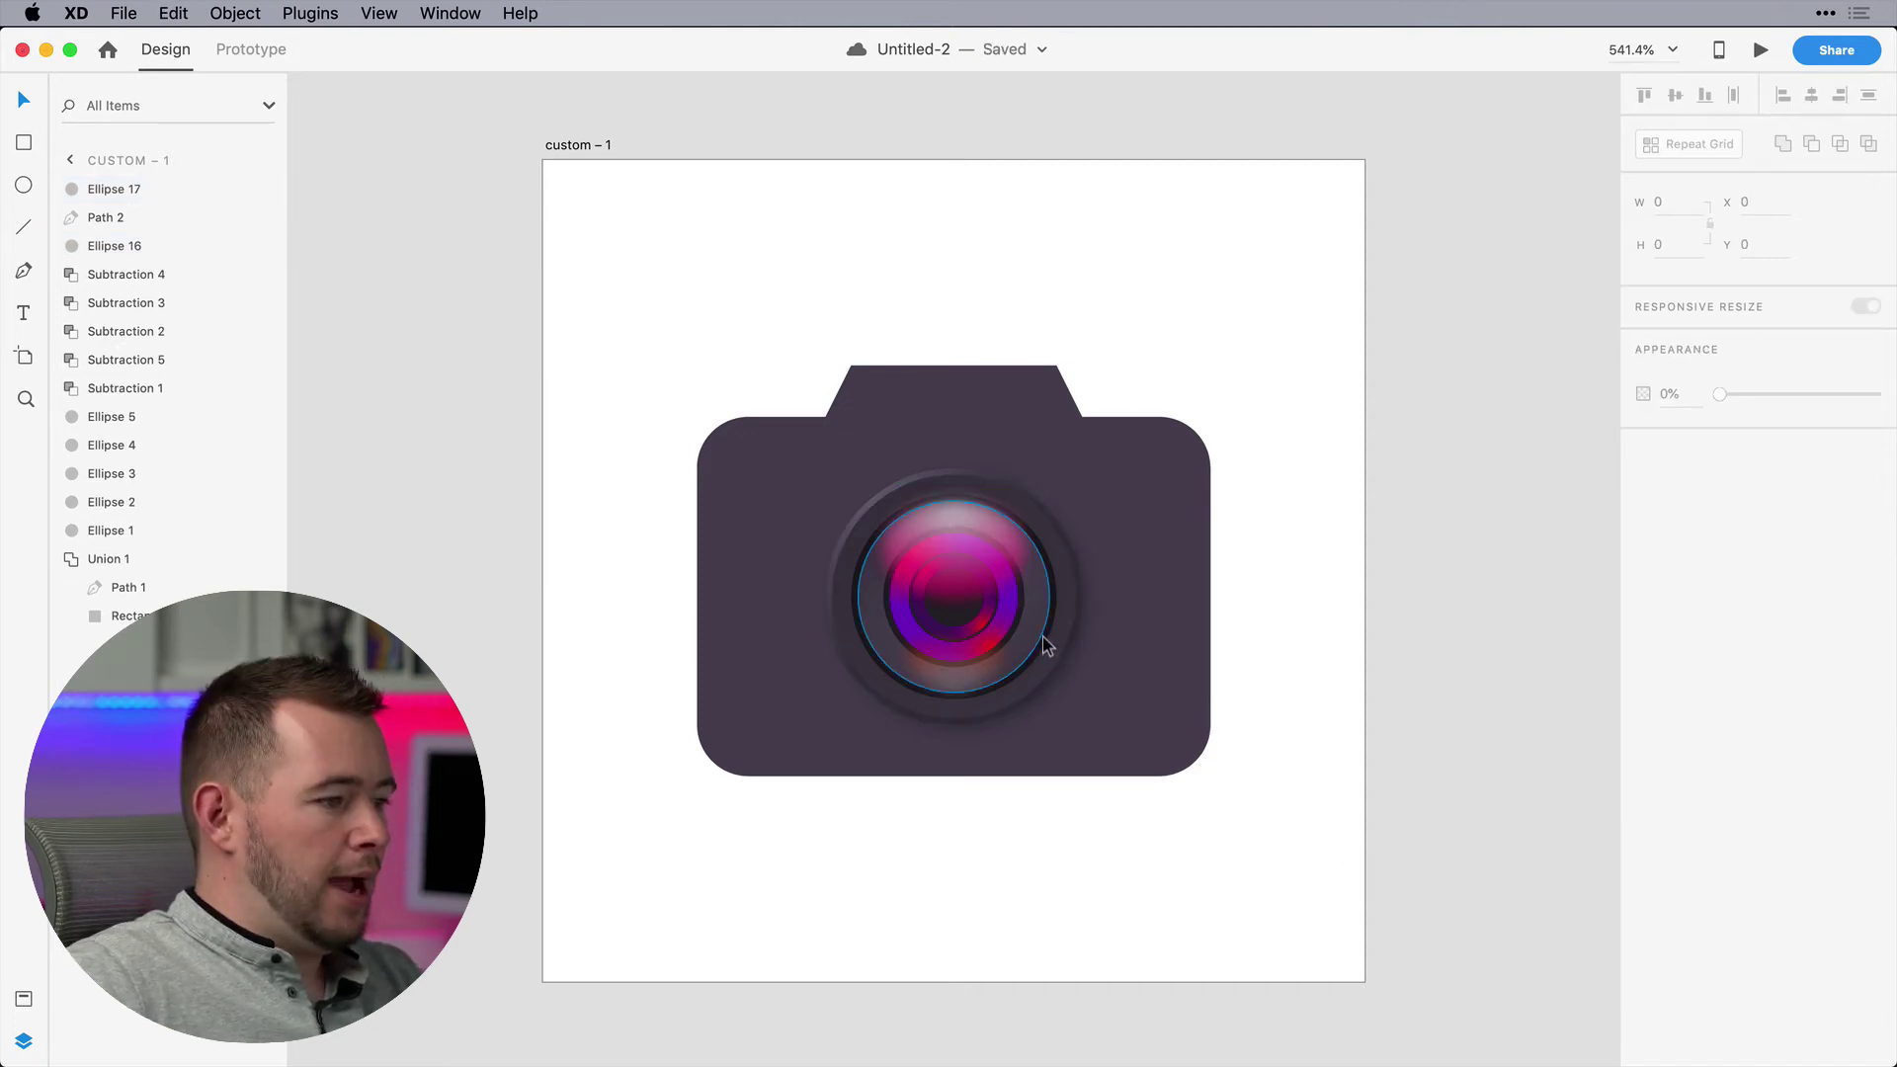
left_click_drag(1049, 649, 1198, 506)
left_click_drag(1000, 609, 1150, 486)
Copy the dark lens circle to the upper-right corner and resize it to 12×12
left_click(1323, 538)
left_click(1034, 613)
key("super+d")
left_click_drag(1035, 613, 1215, 498)
left_click_drag(1227, 386, 1172, 443)
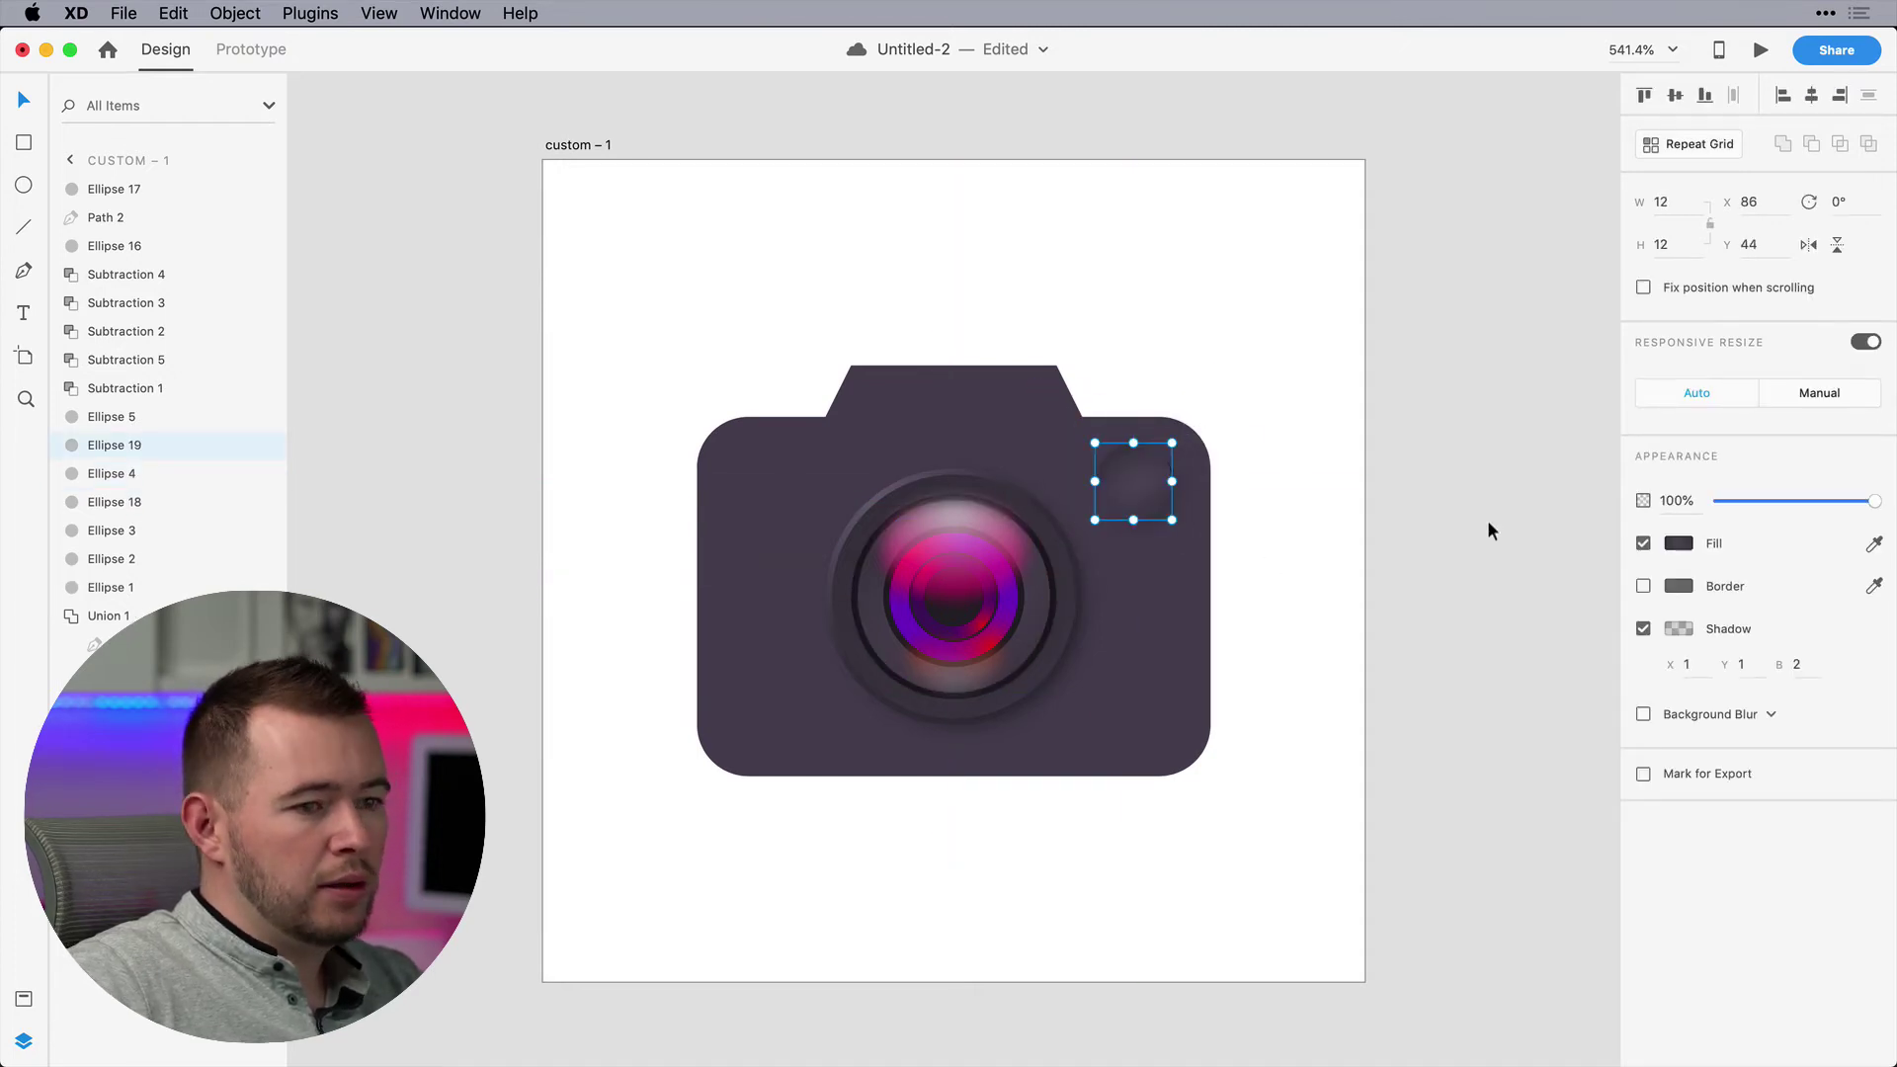
Fill the small circle with a white-to-light-grey radial gradient
left_click(1685, 547)
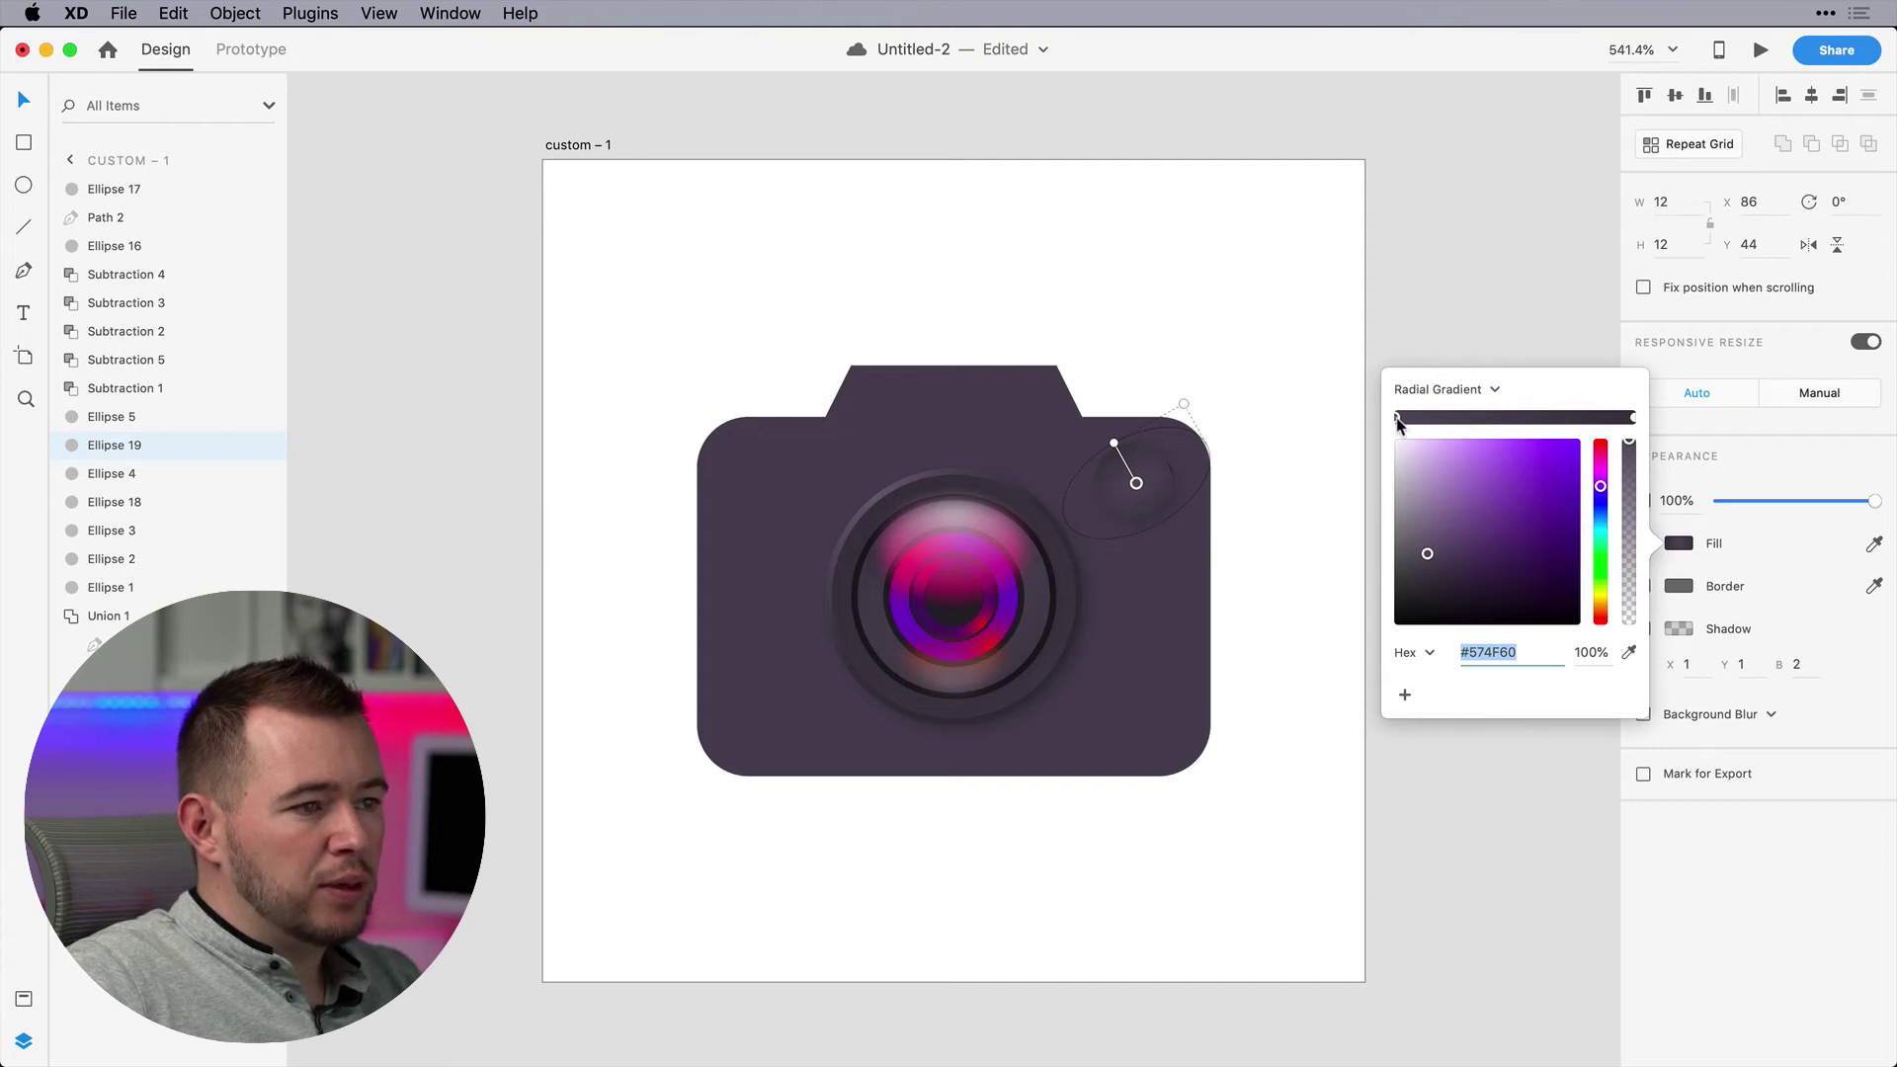
left_click_drag(1420, 527, 1288, 314)
left_click(1635, 422)
left_click_drag(1415, 466, 1385, 499)
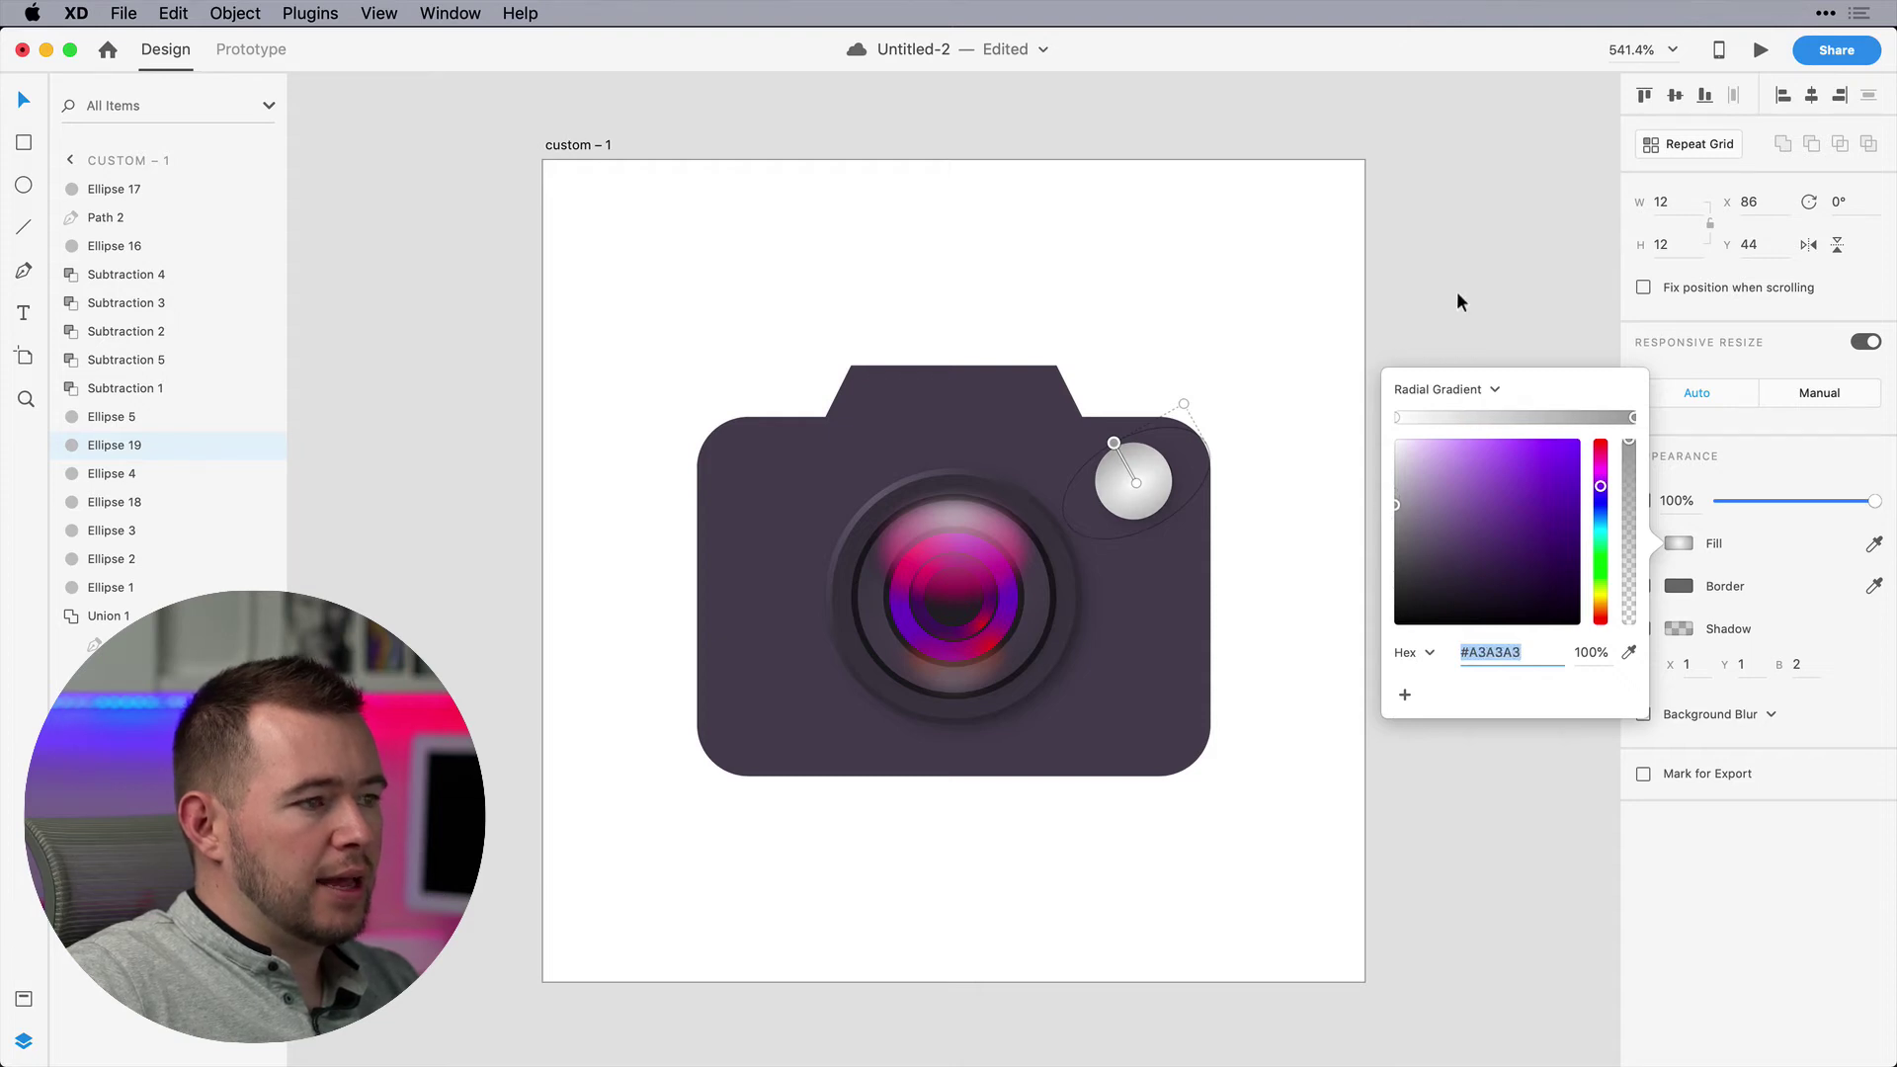
left_click(1442, 298)
Shrink the grey circle further into a 4×4 inner dot and lower its opacity
left_click(1169, 476)
left_click_drag(1173, 441, 1154, 476)
mouse_move(1788, 509)
left_mouse_down()
mouse_move(1771, 506)
mouse_move(1796, 506)
left_mouse_up()
left_click(1462, 461)
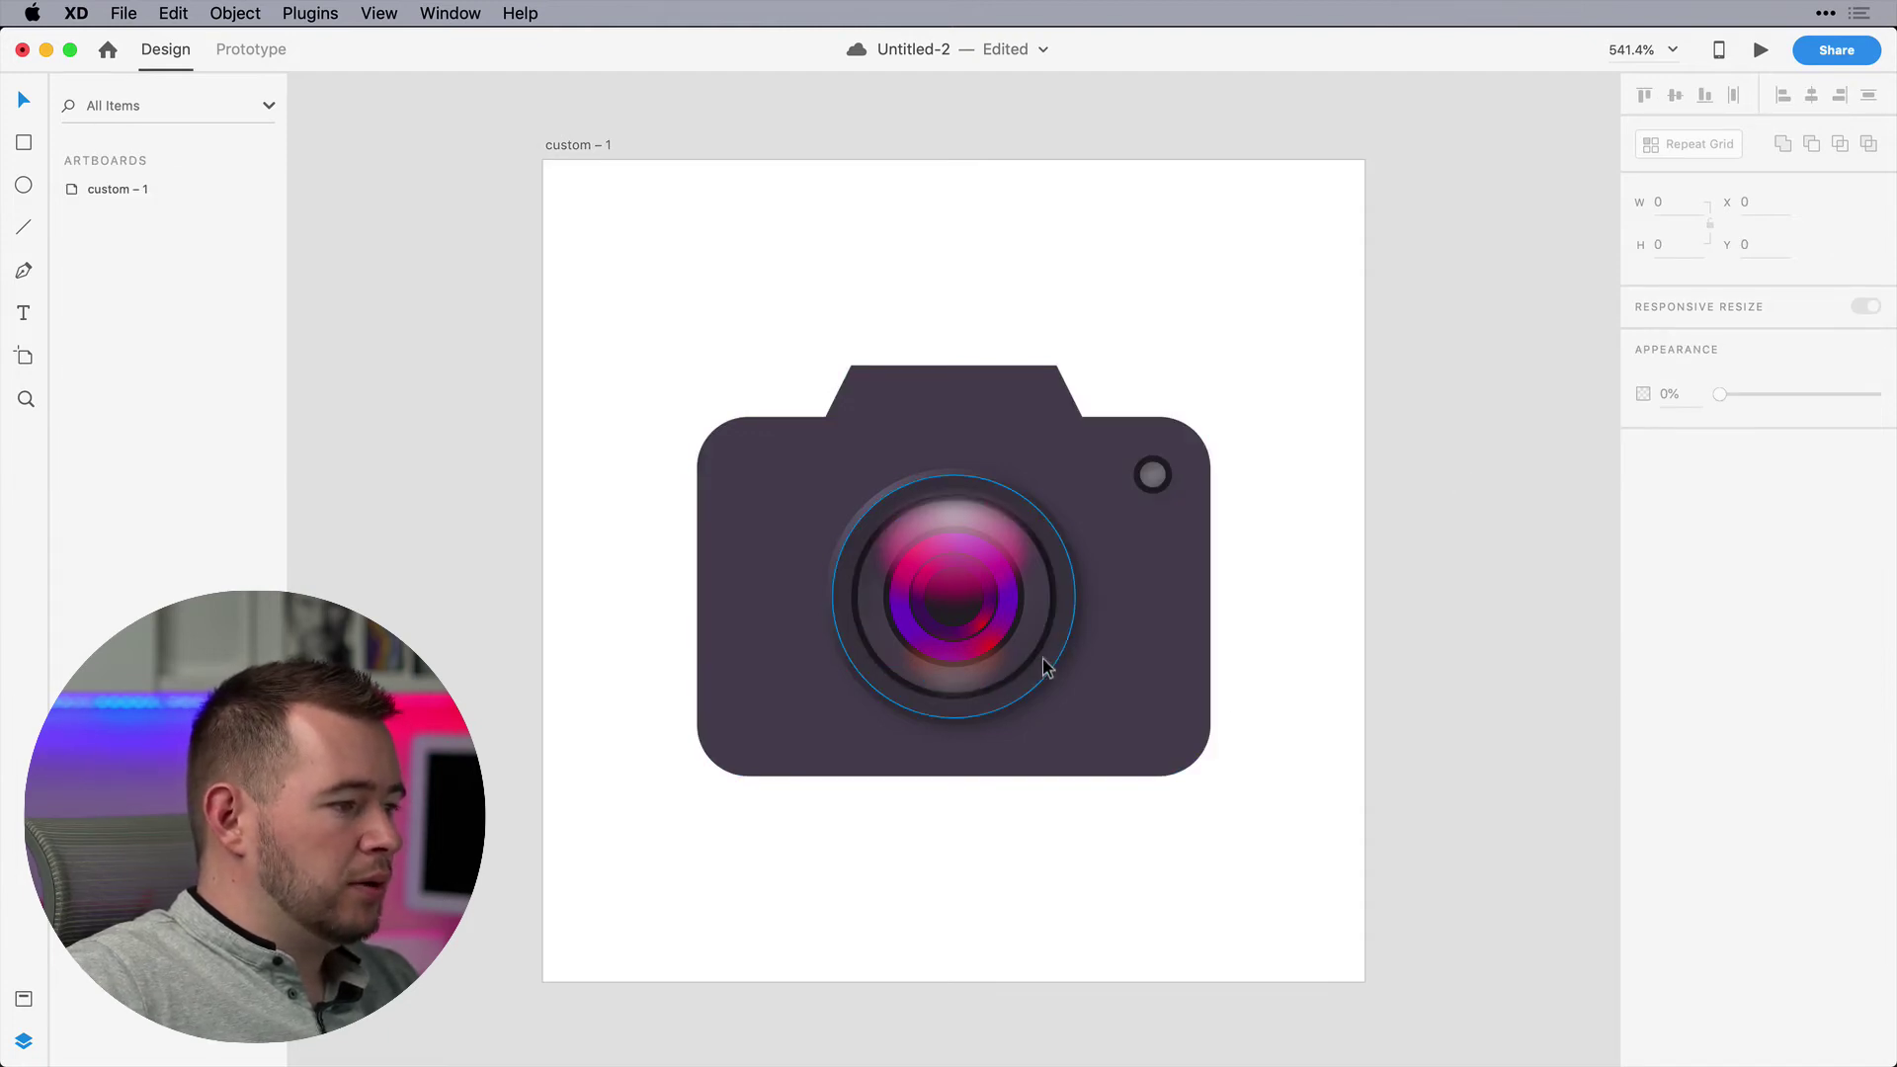
Paste two copies of the lens circle, offset one by 1 px, and subtract them into a sheen shape
double_click(869, 621)
mouse_move(870, 621)
left_mouse_down()
mouse_move(921, 536)
mouse_move(873, 605)
left_mouse_up()
key("super+v")
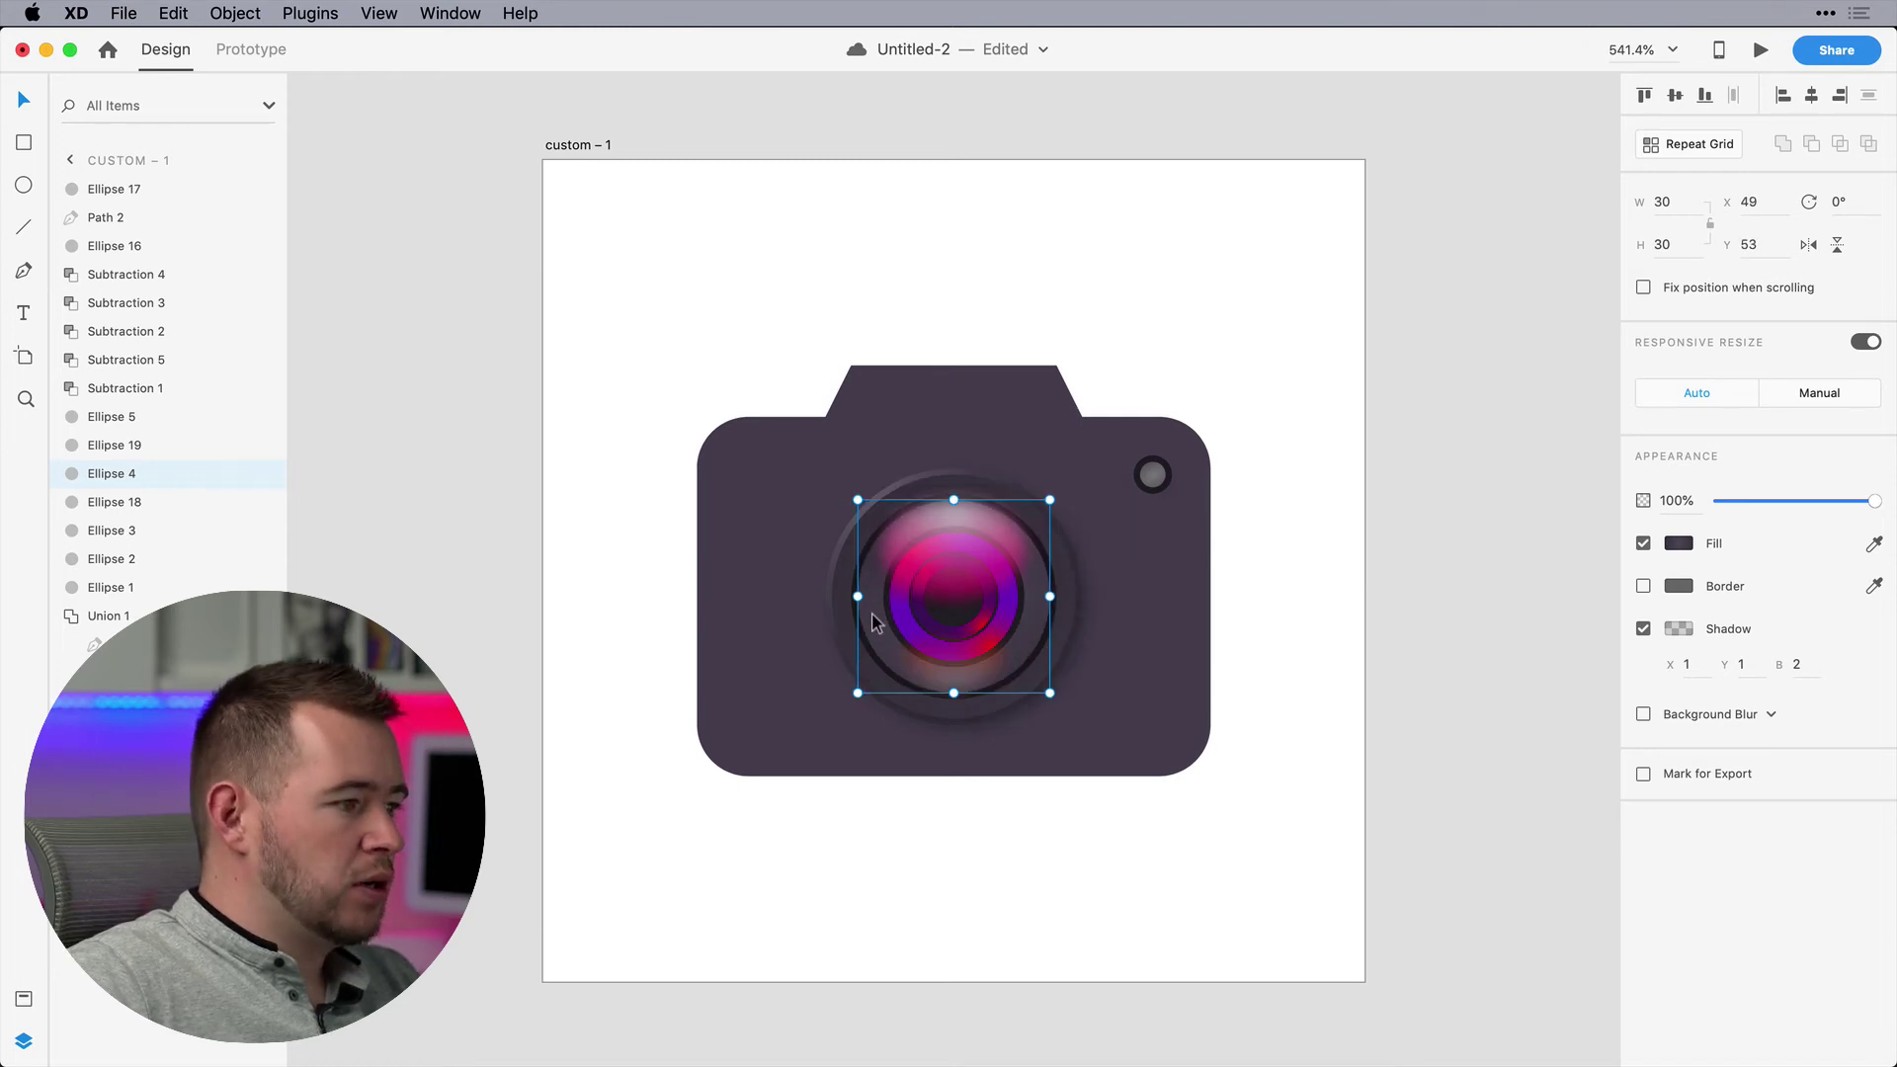
key("super+v")
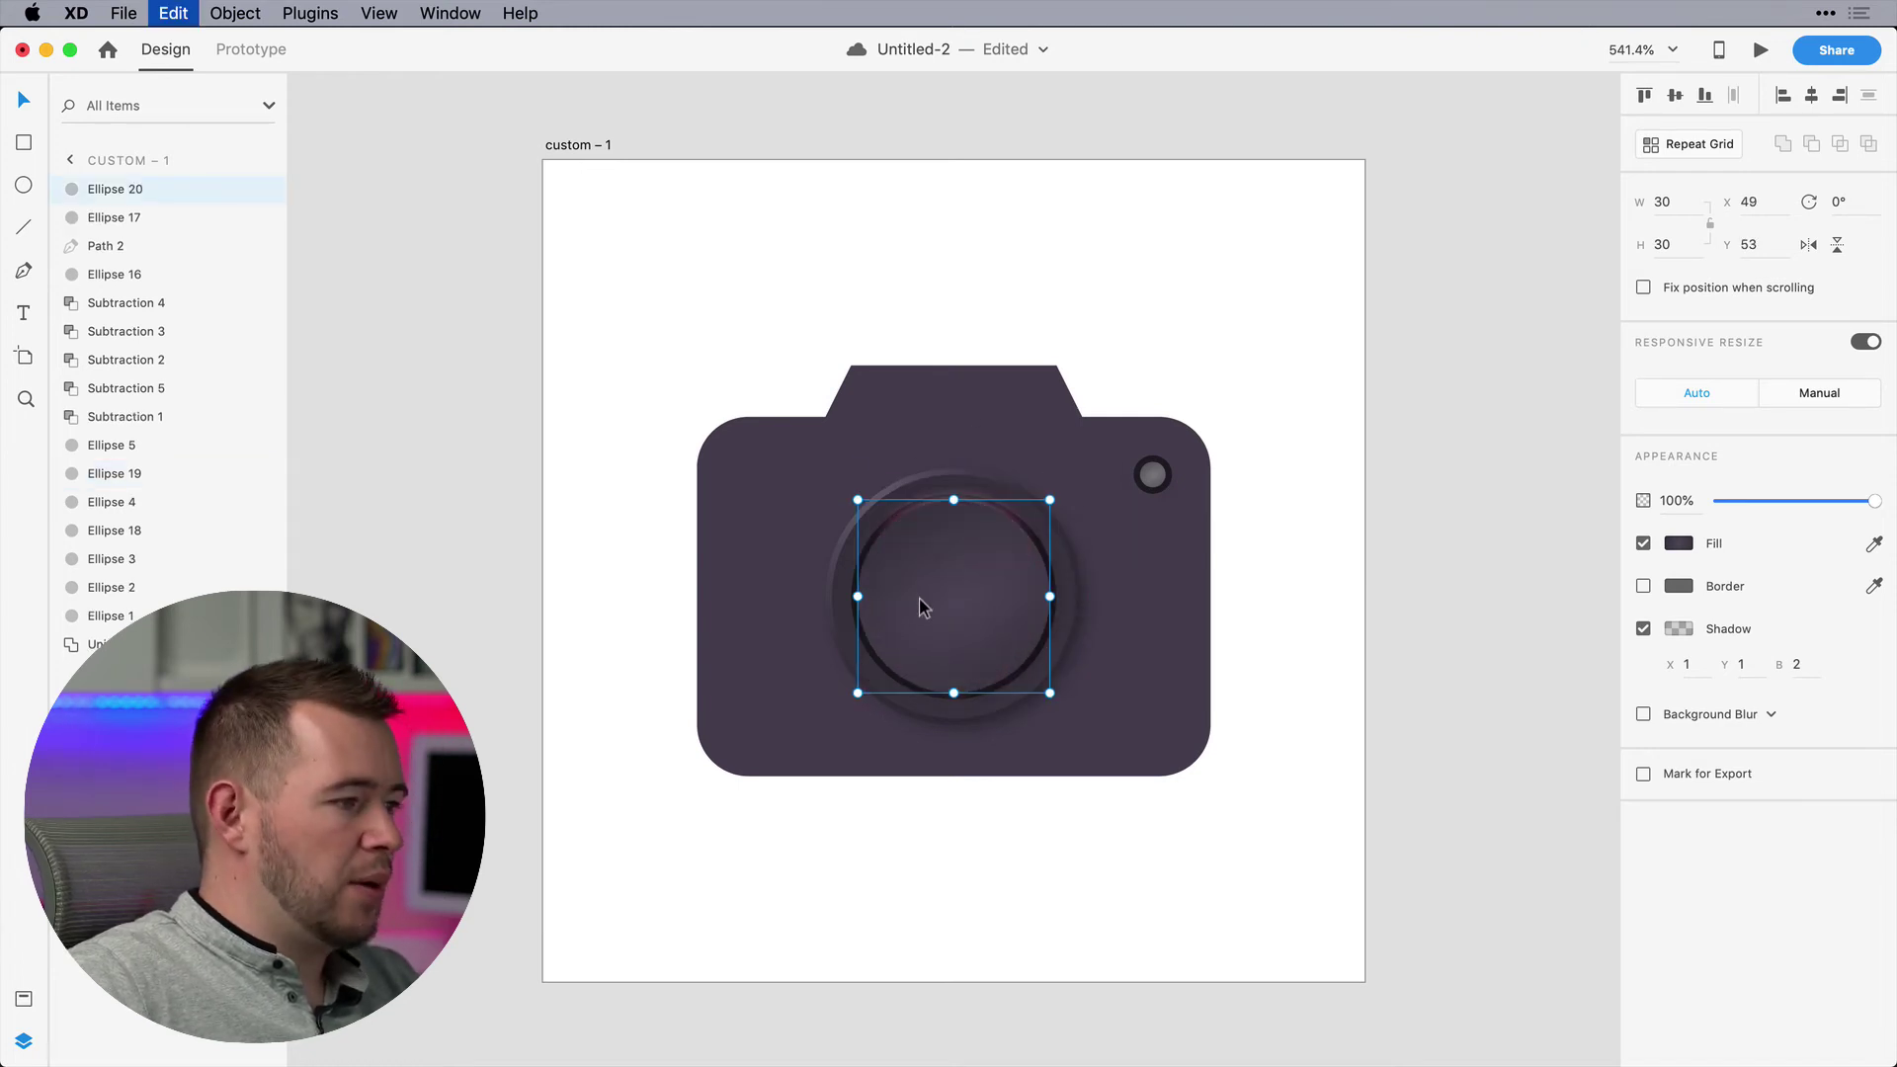
key("Up")
key("Up")
key("Down")
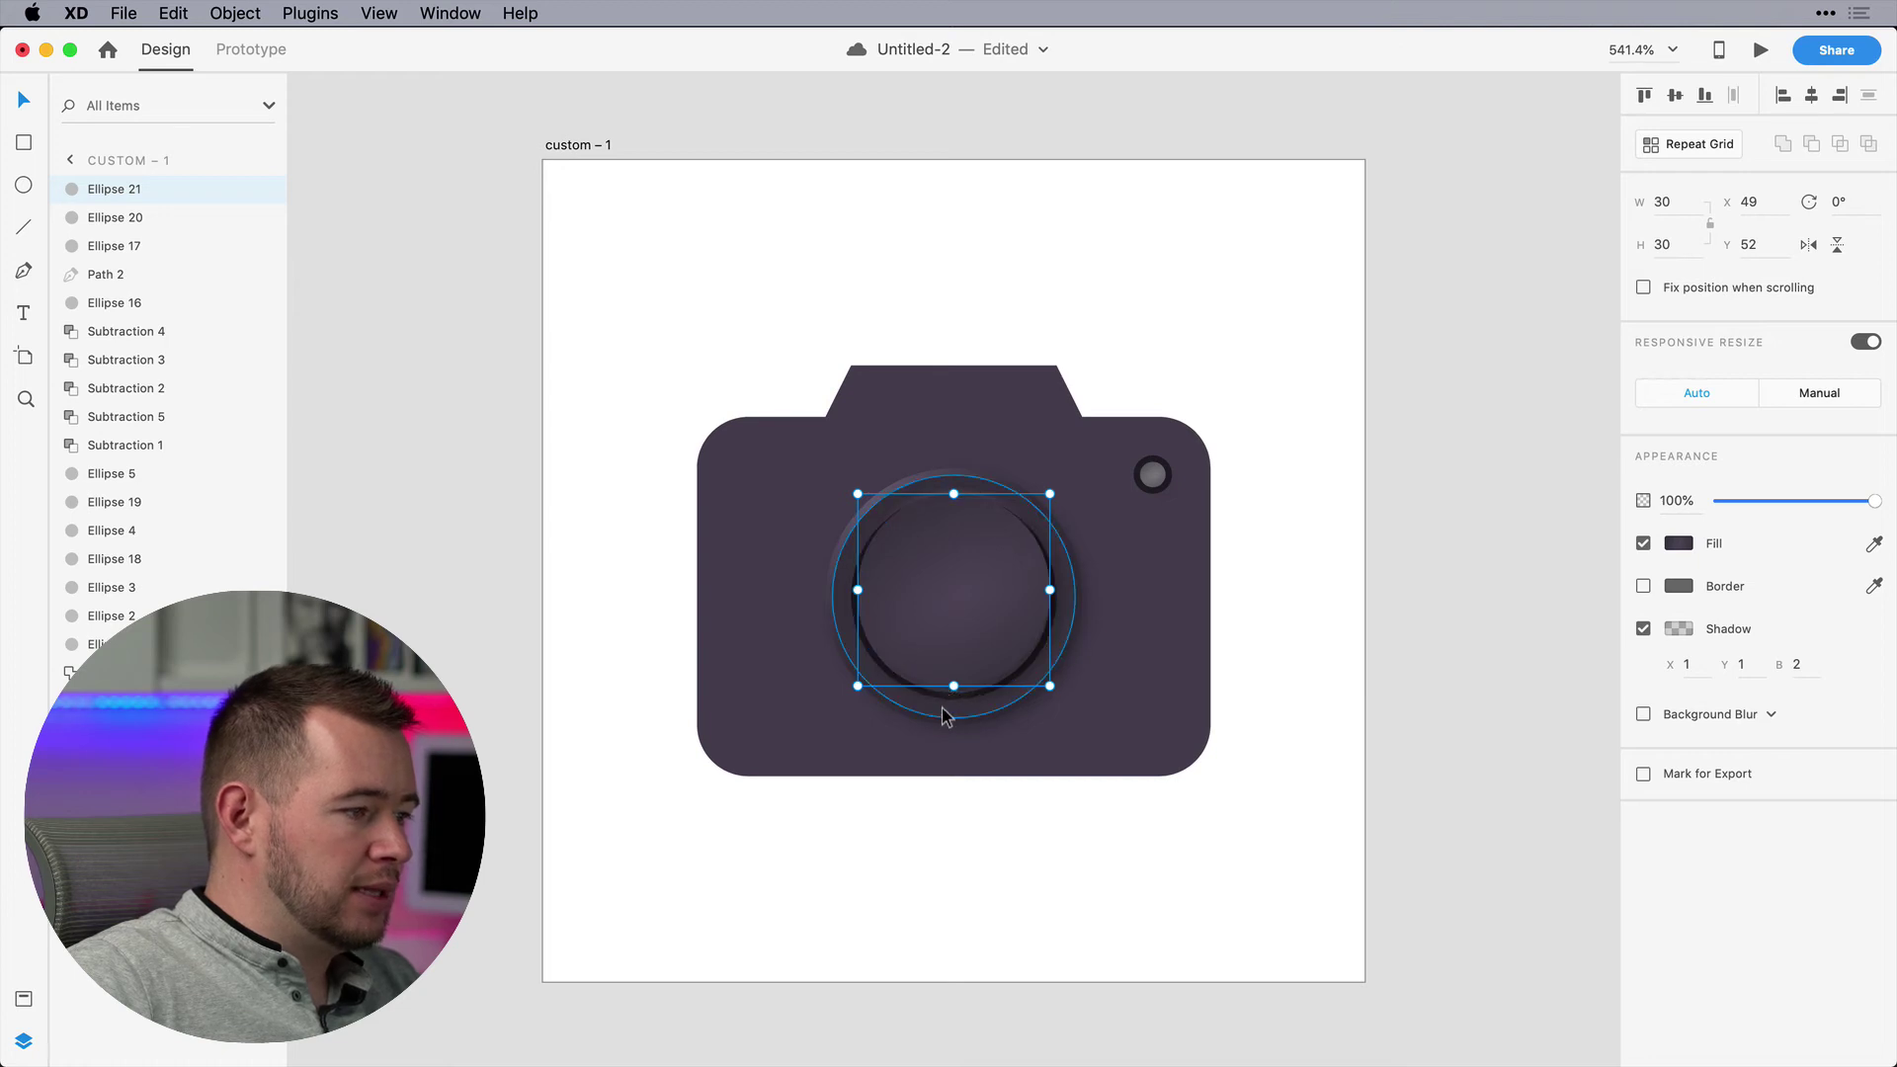
scroll(946, 711, "up", 3)
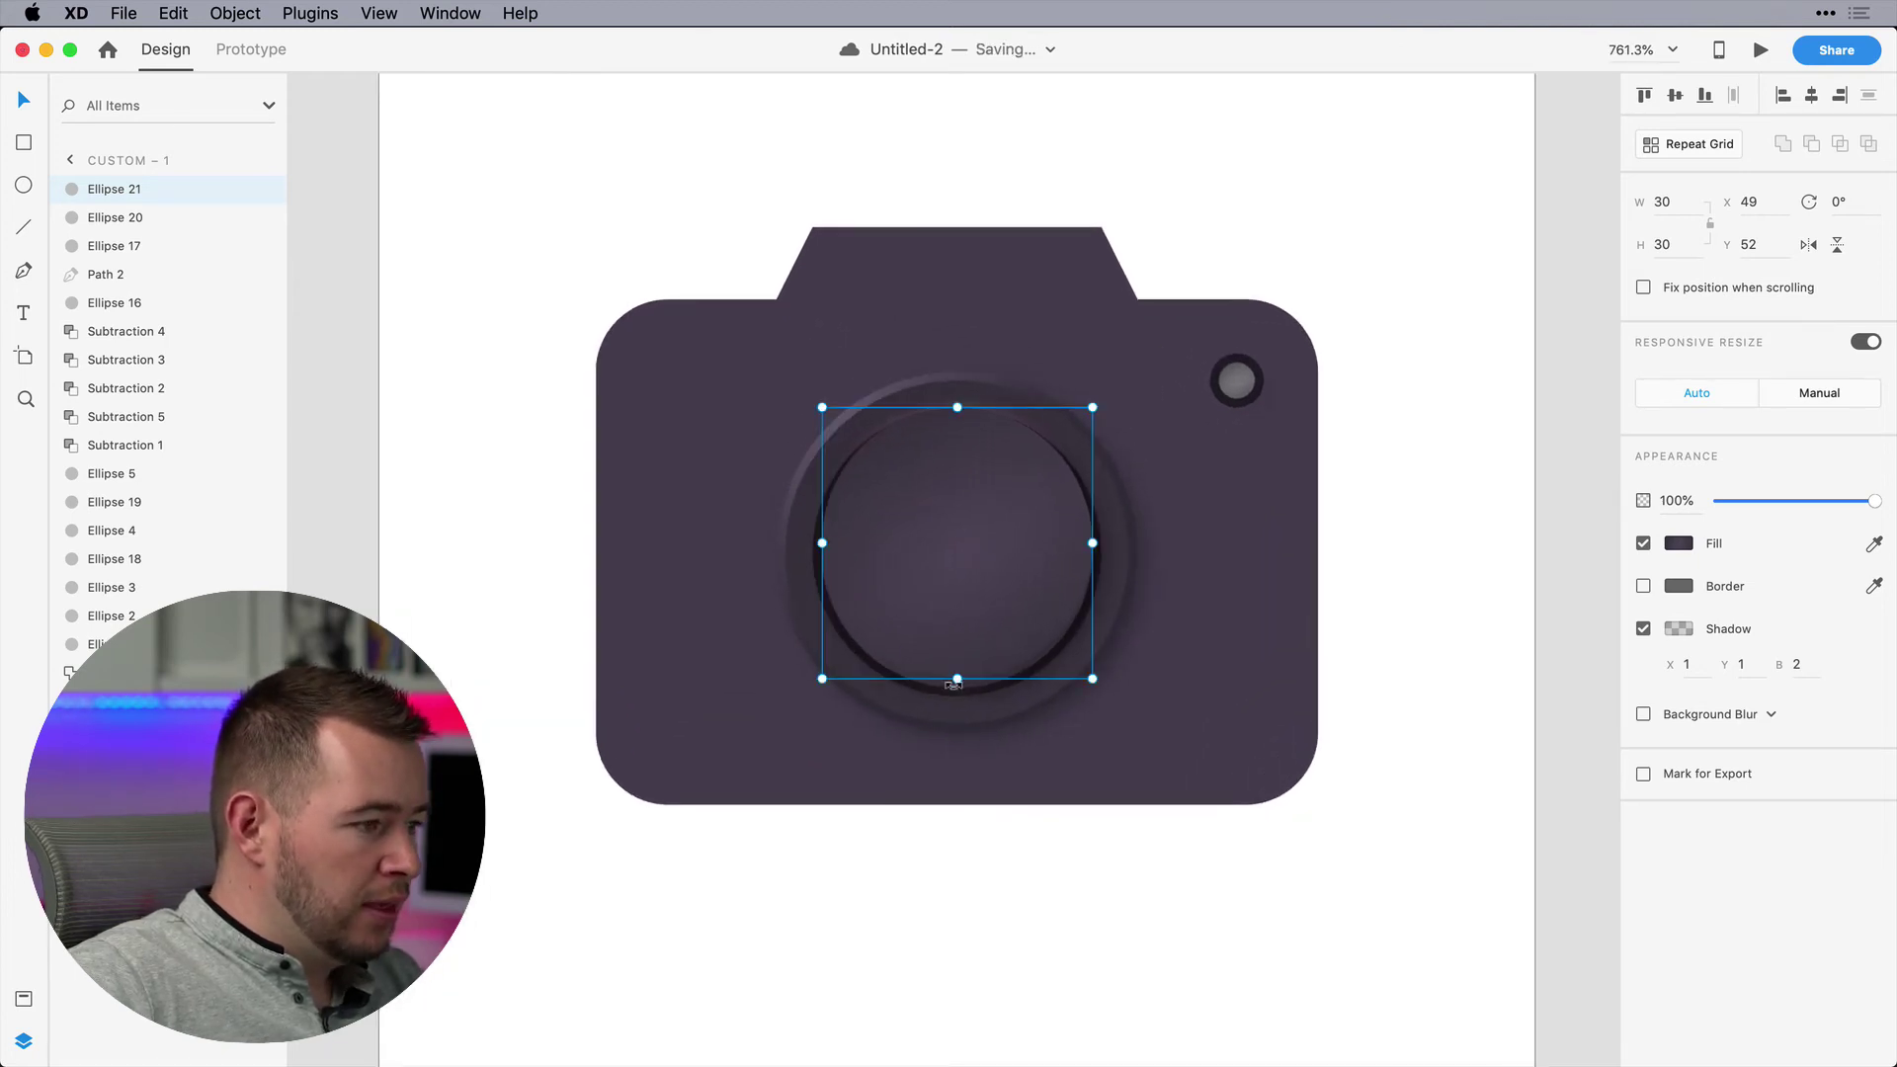
left_click(954, 689, "shift")
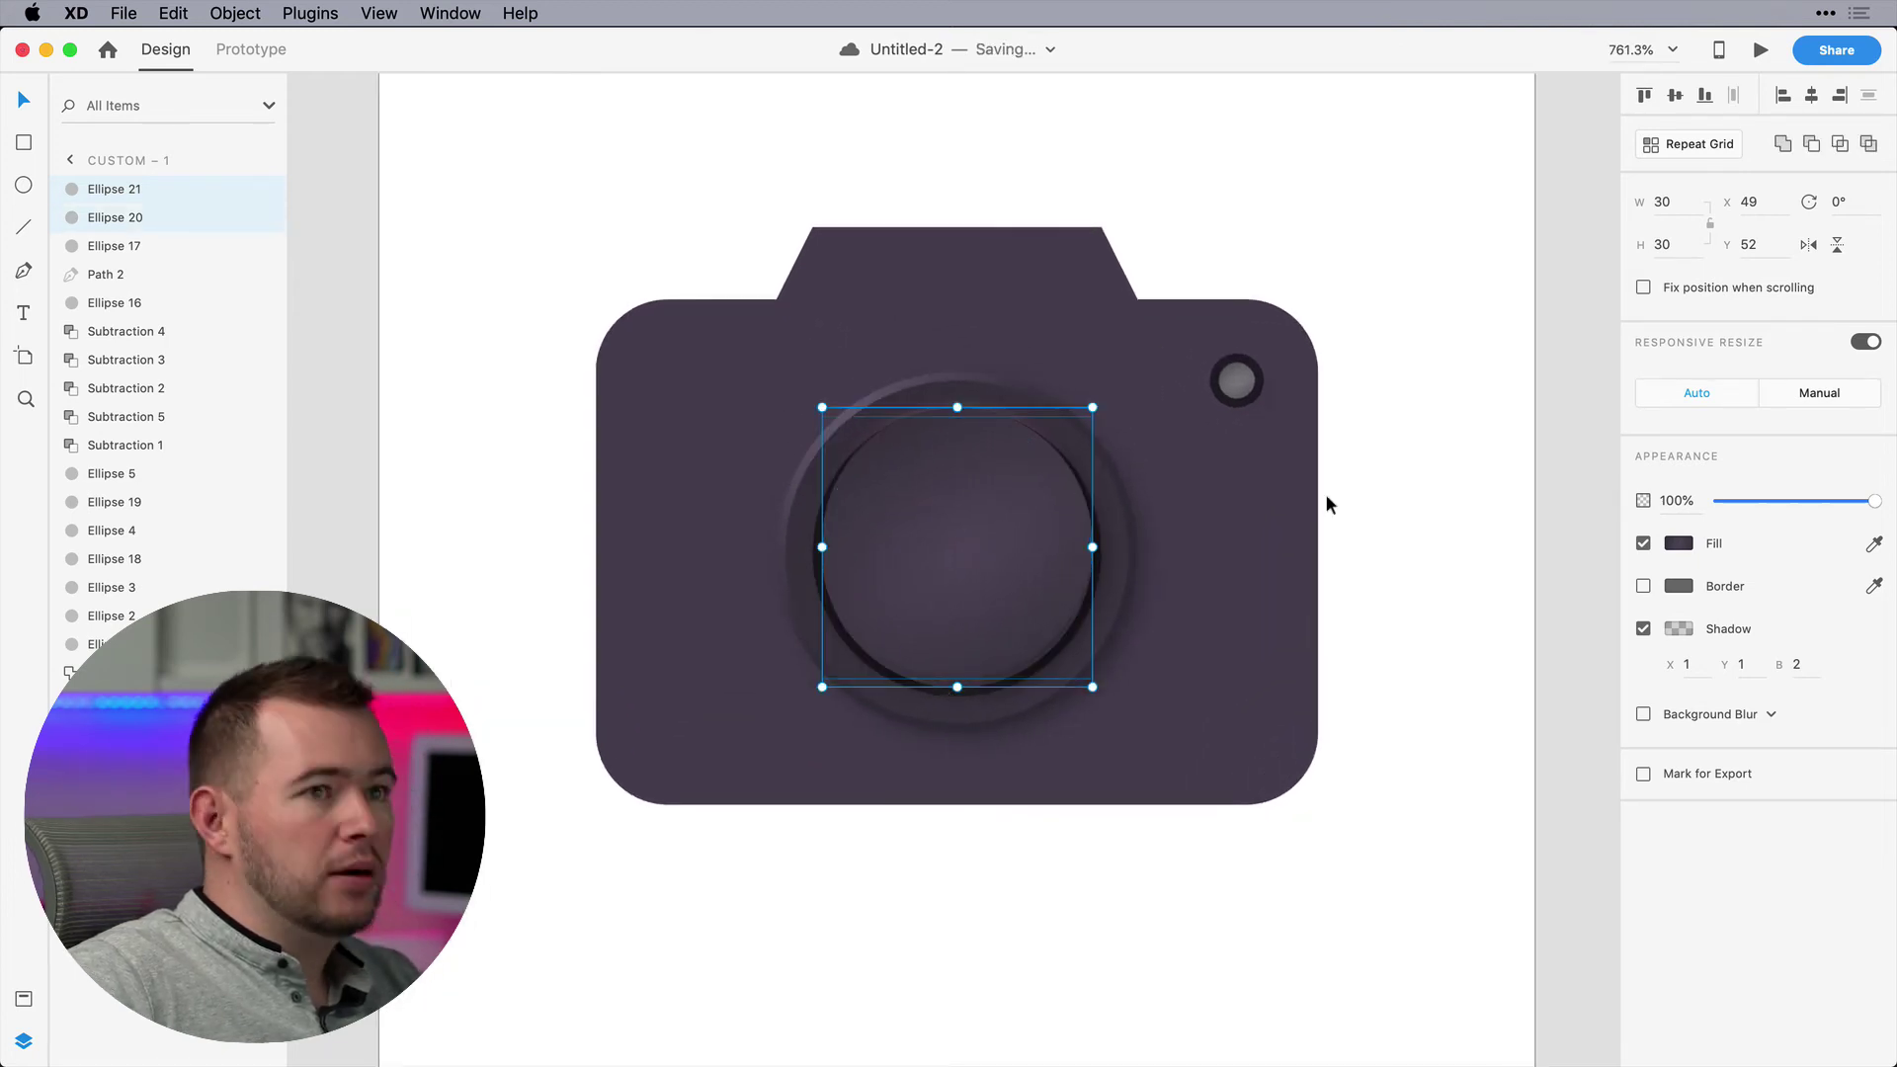
left_click(1812, 146)
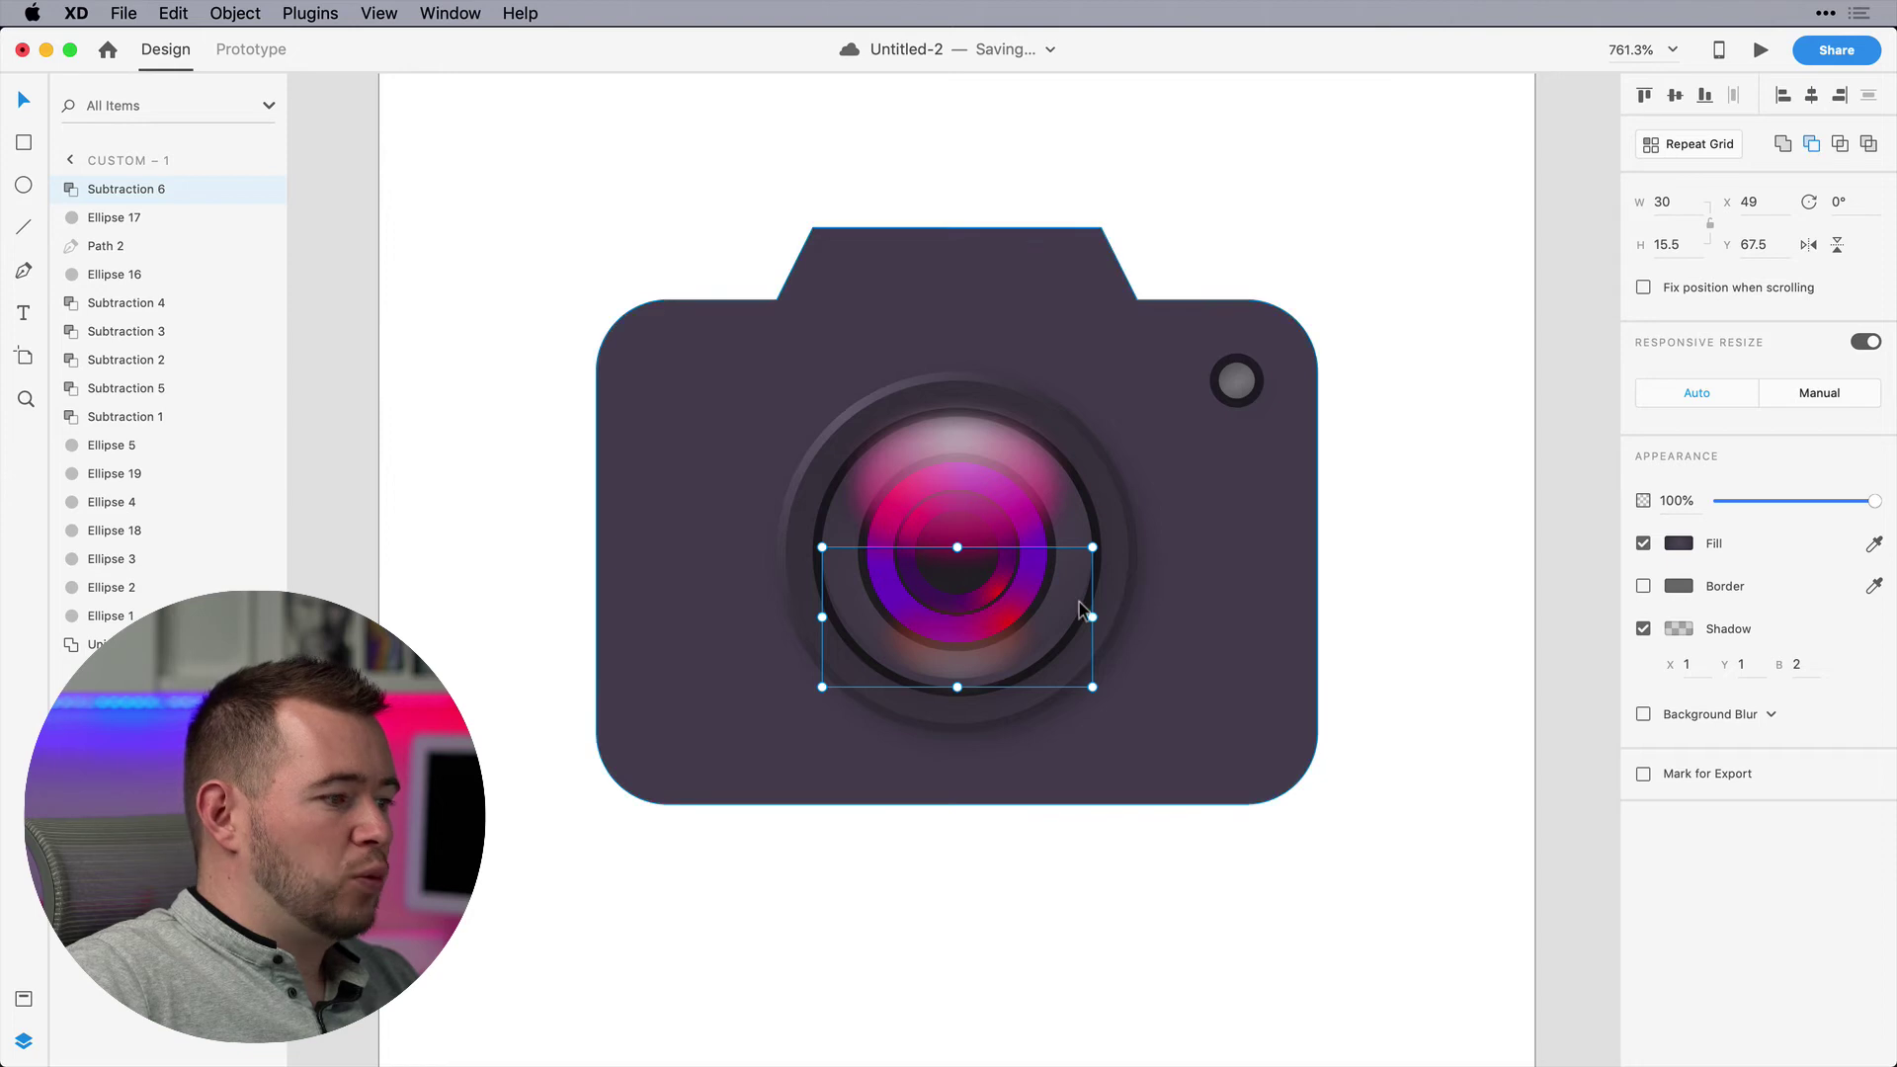
Set the sheen's radial gradient stop to vivid purple #591CFF
left_click(1677, 544)
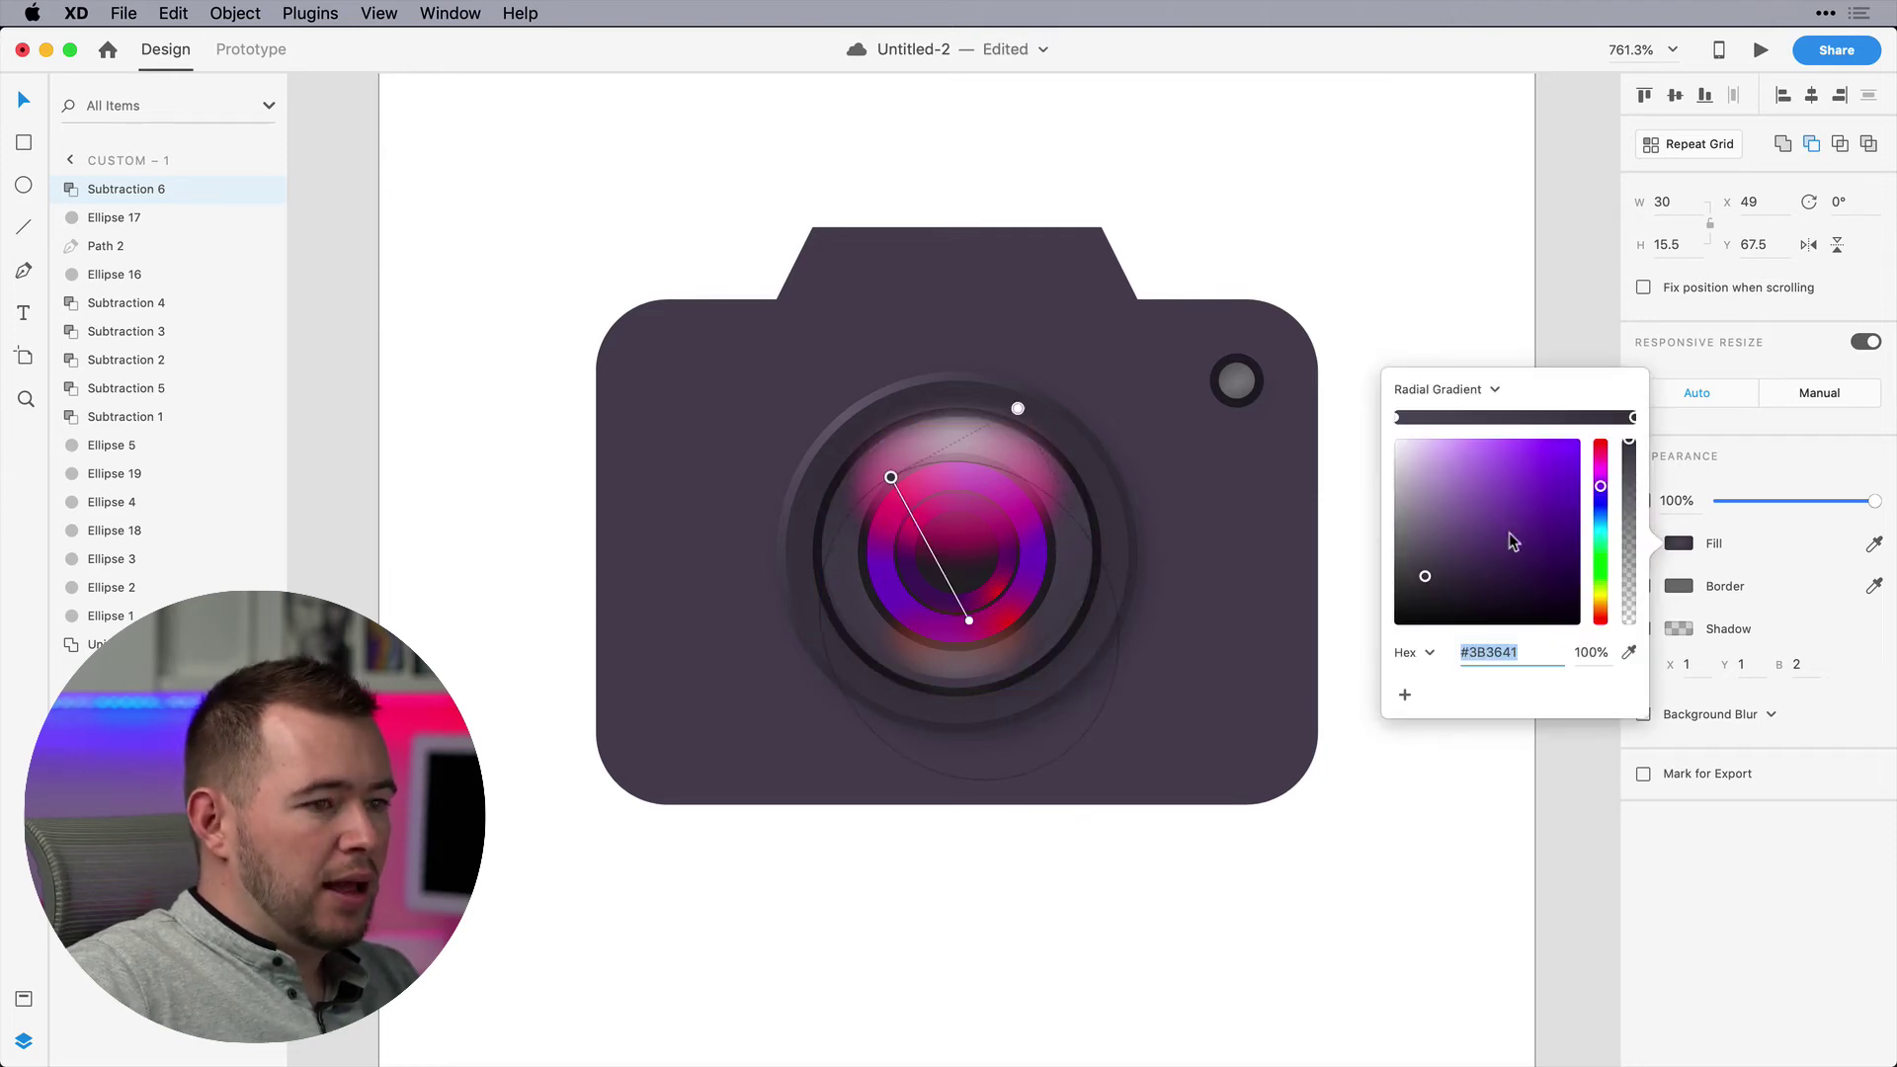
left_click_drag(1512, 512, 1560, 438)
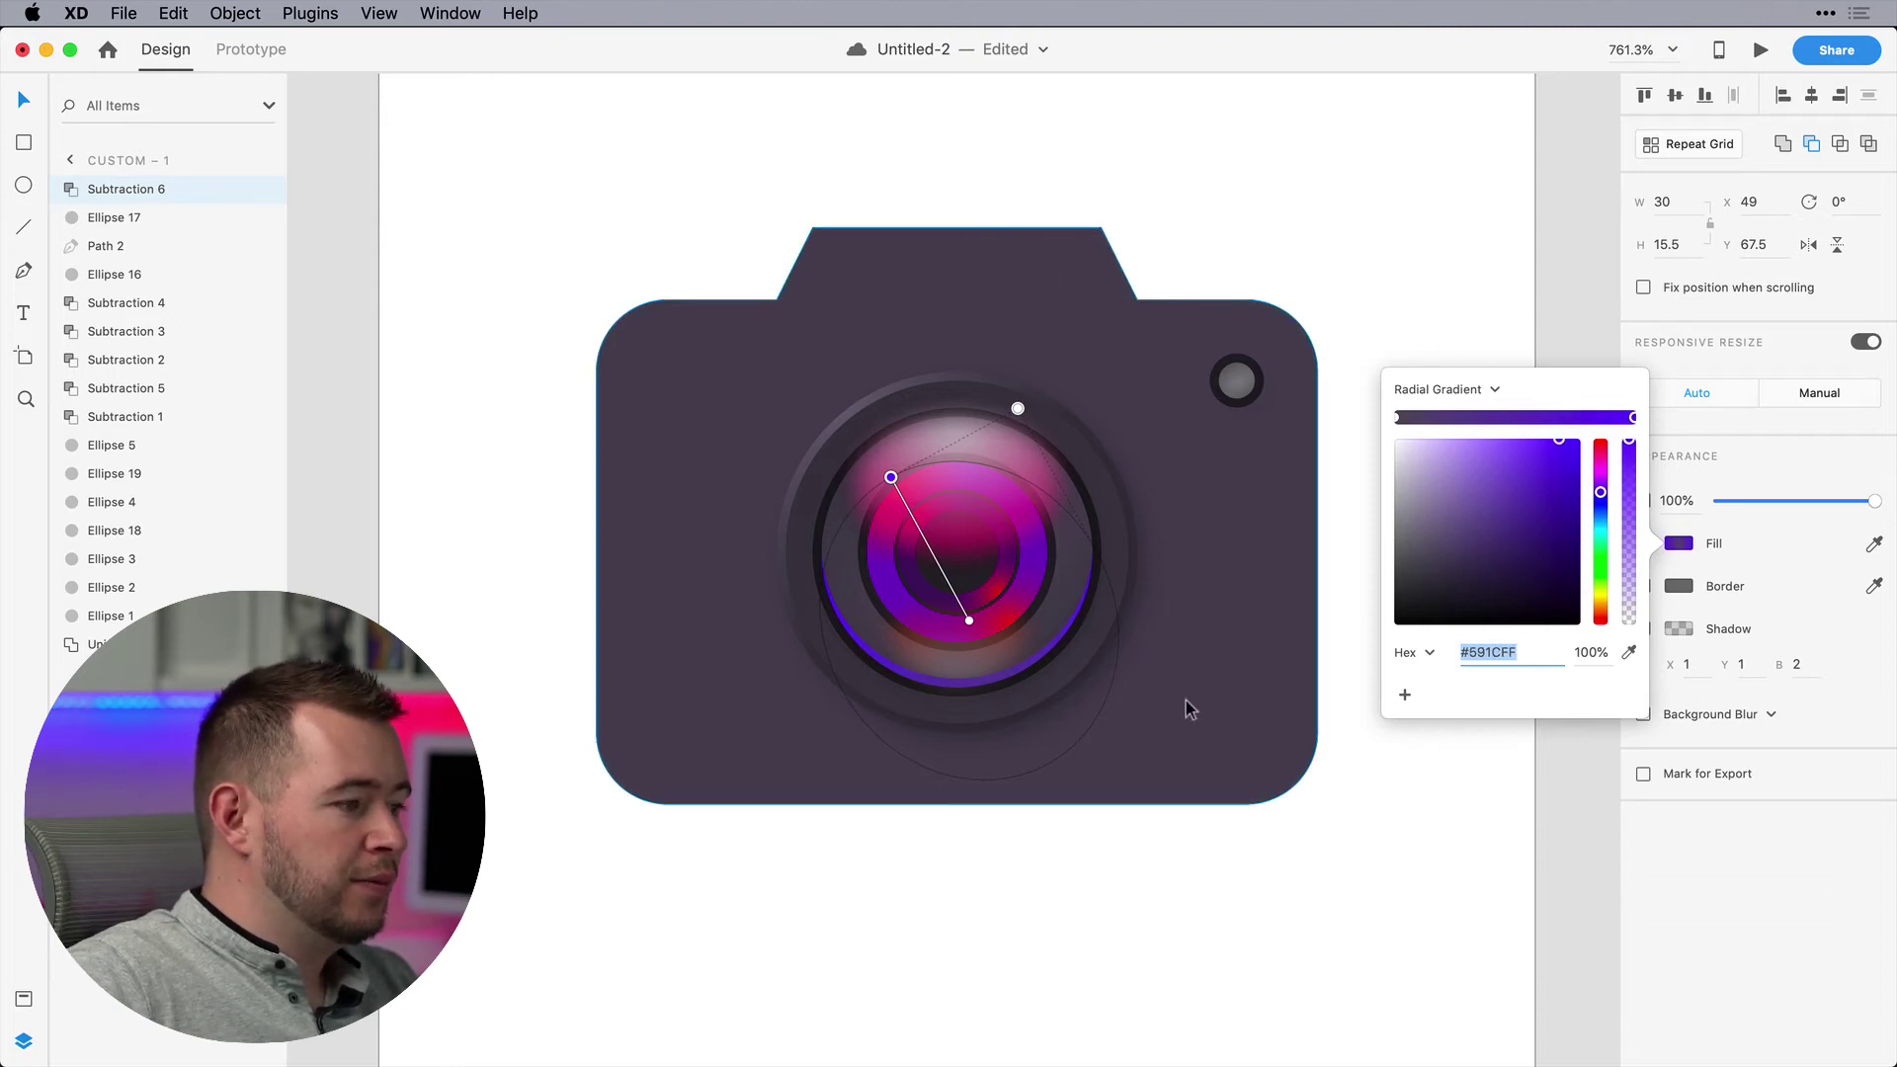
left_click(1201, 846)
Turn on Object Blur at 0 for Subtraction 6 and lower its opacity to 31%
left_click(1013, 682)
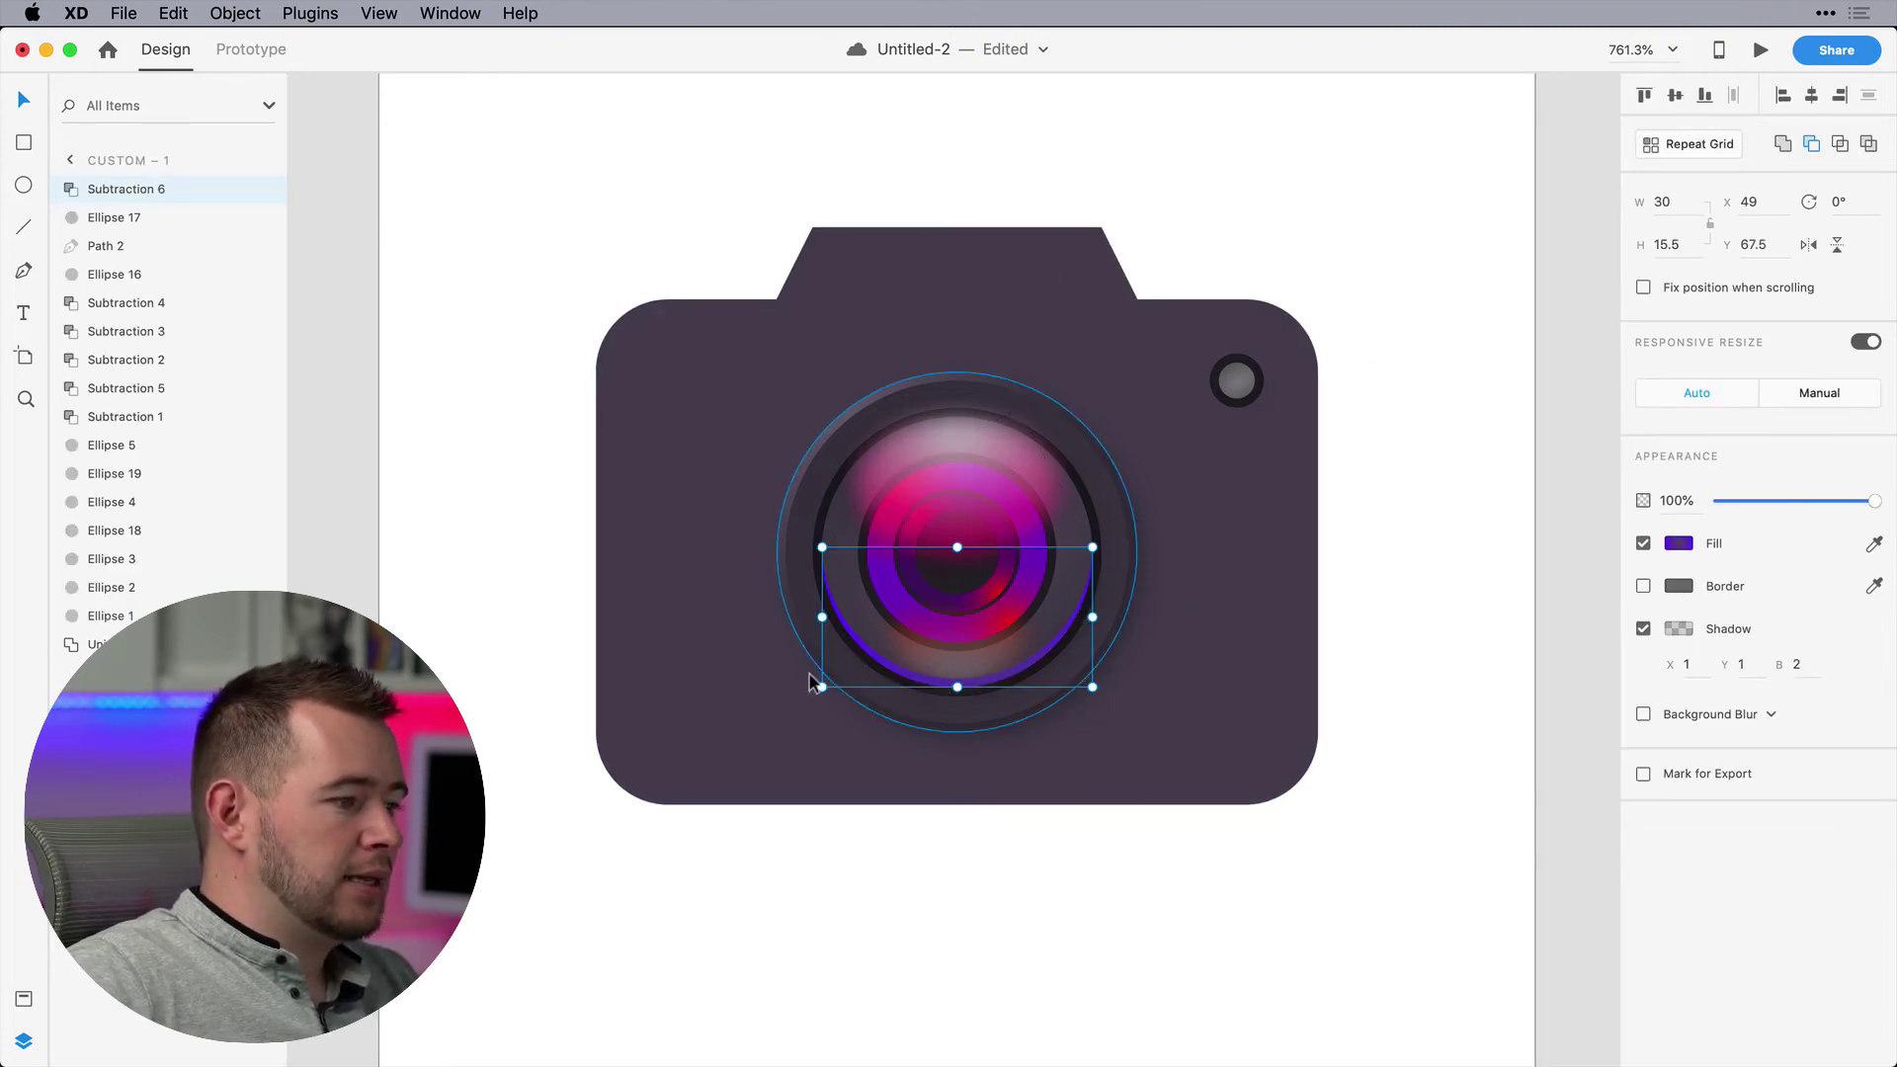
left_click(1705, 722)
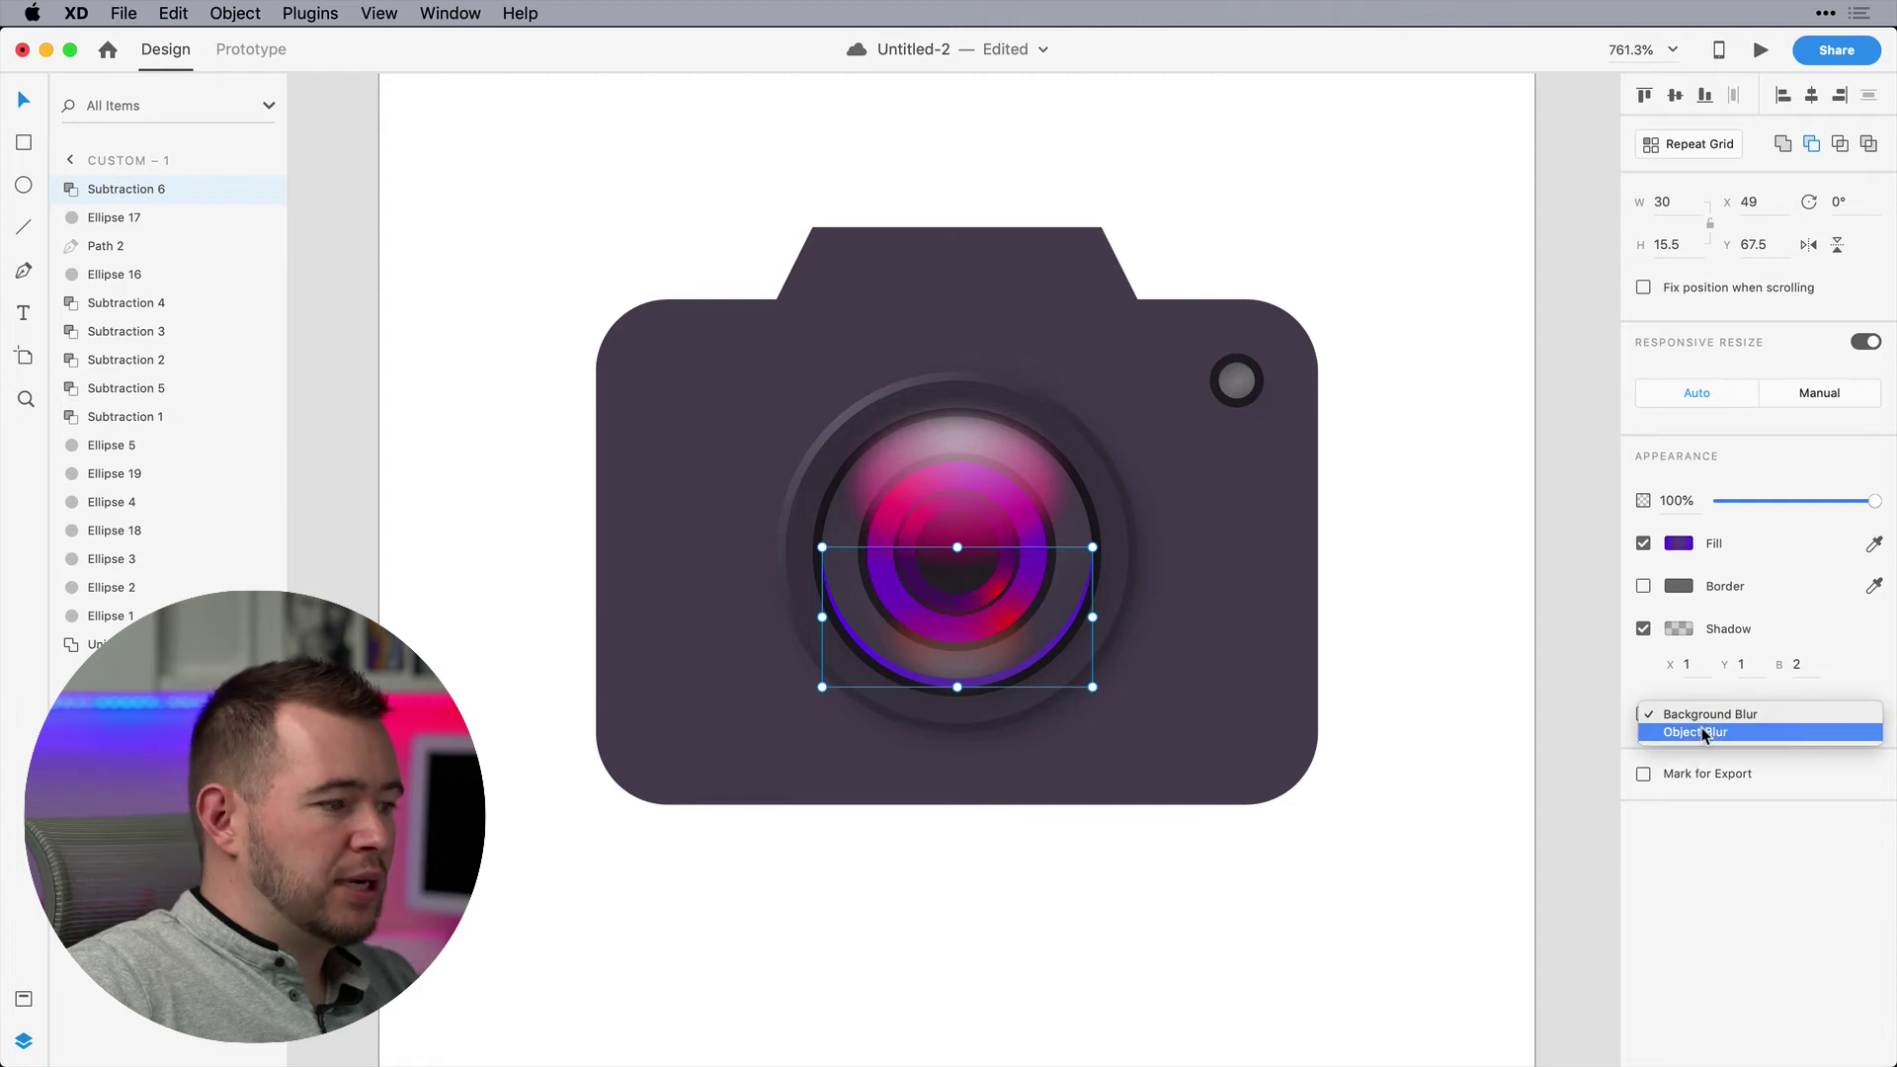
left_click(1704, 732)
left_click_drag(1762, 750, 1754, 756)
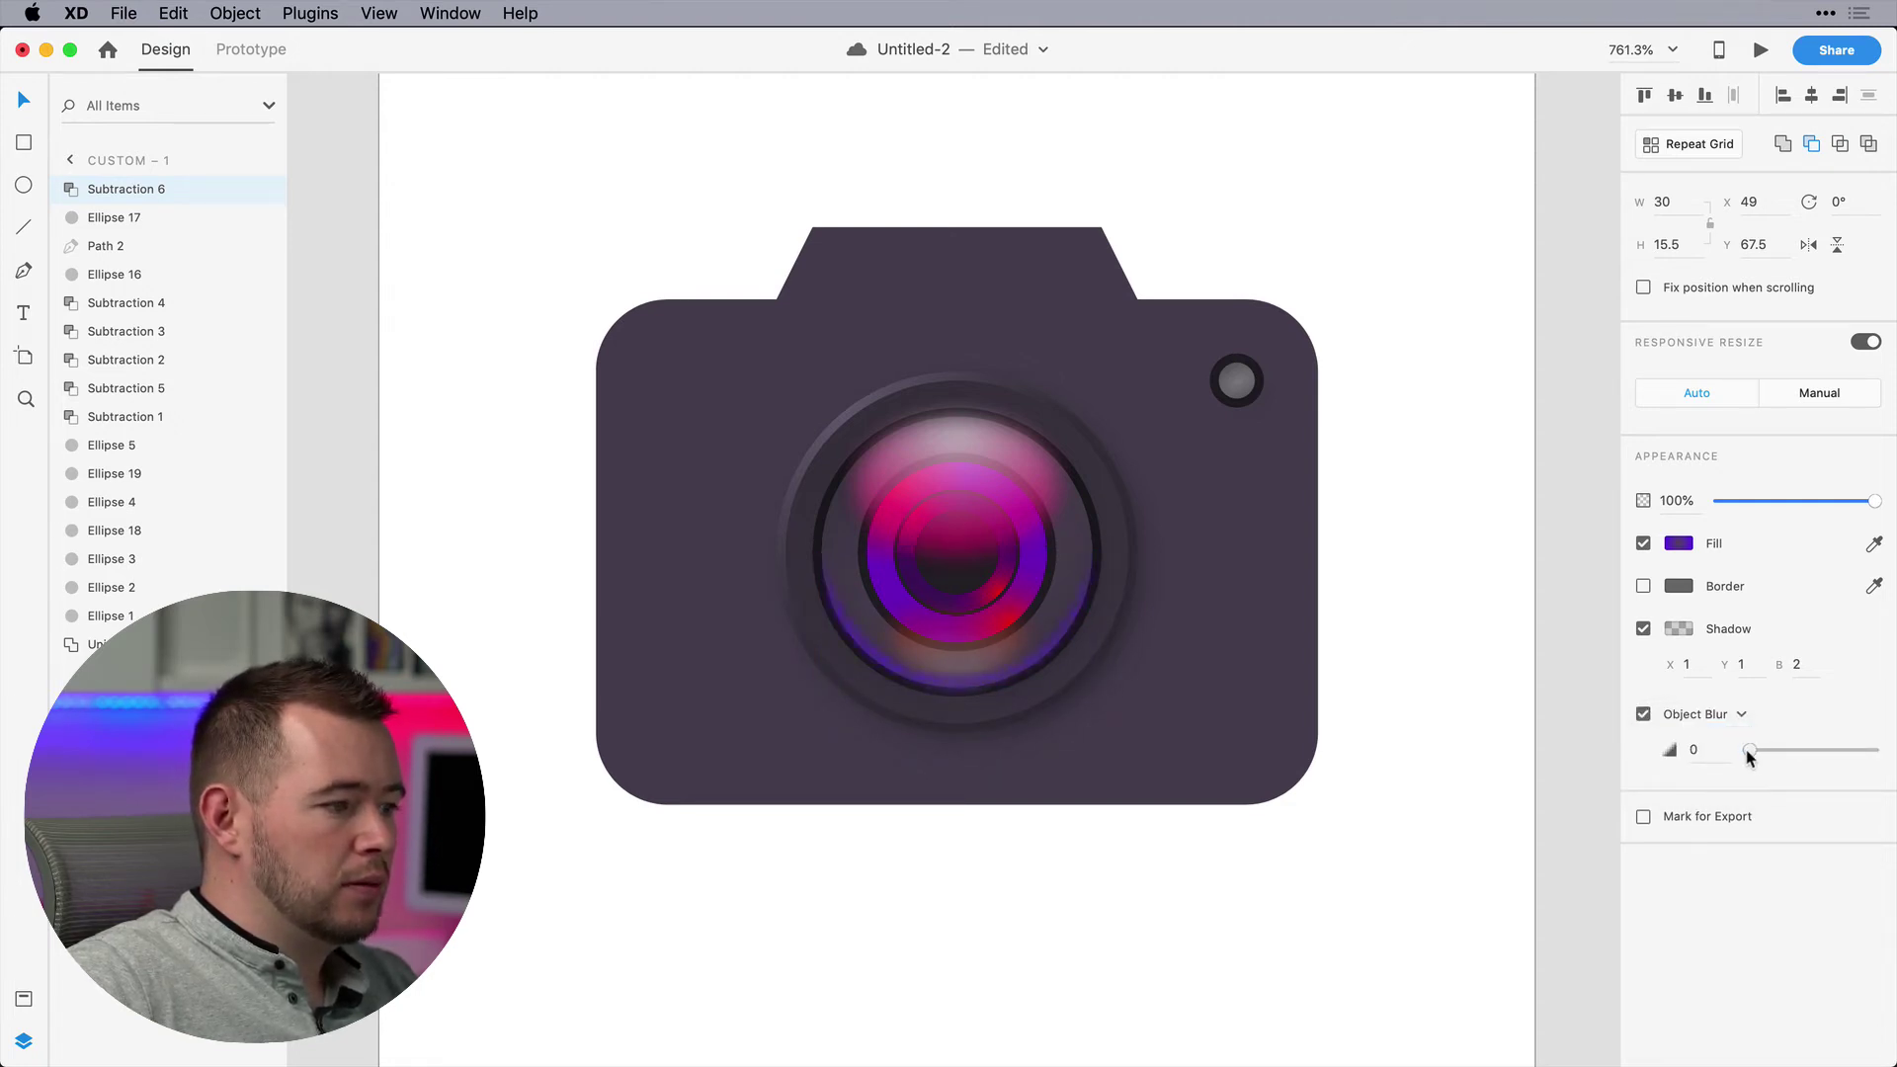
left_click_drag(1750, 756, 1749, 756)
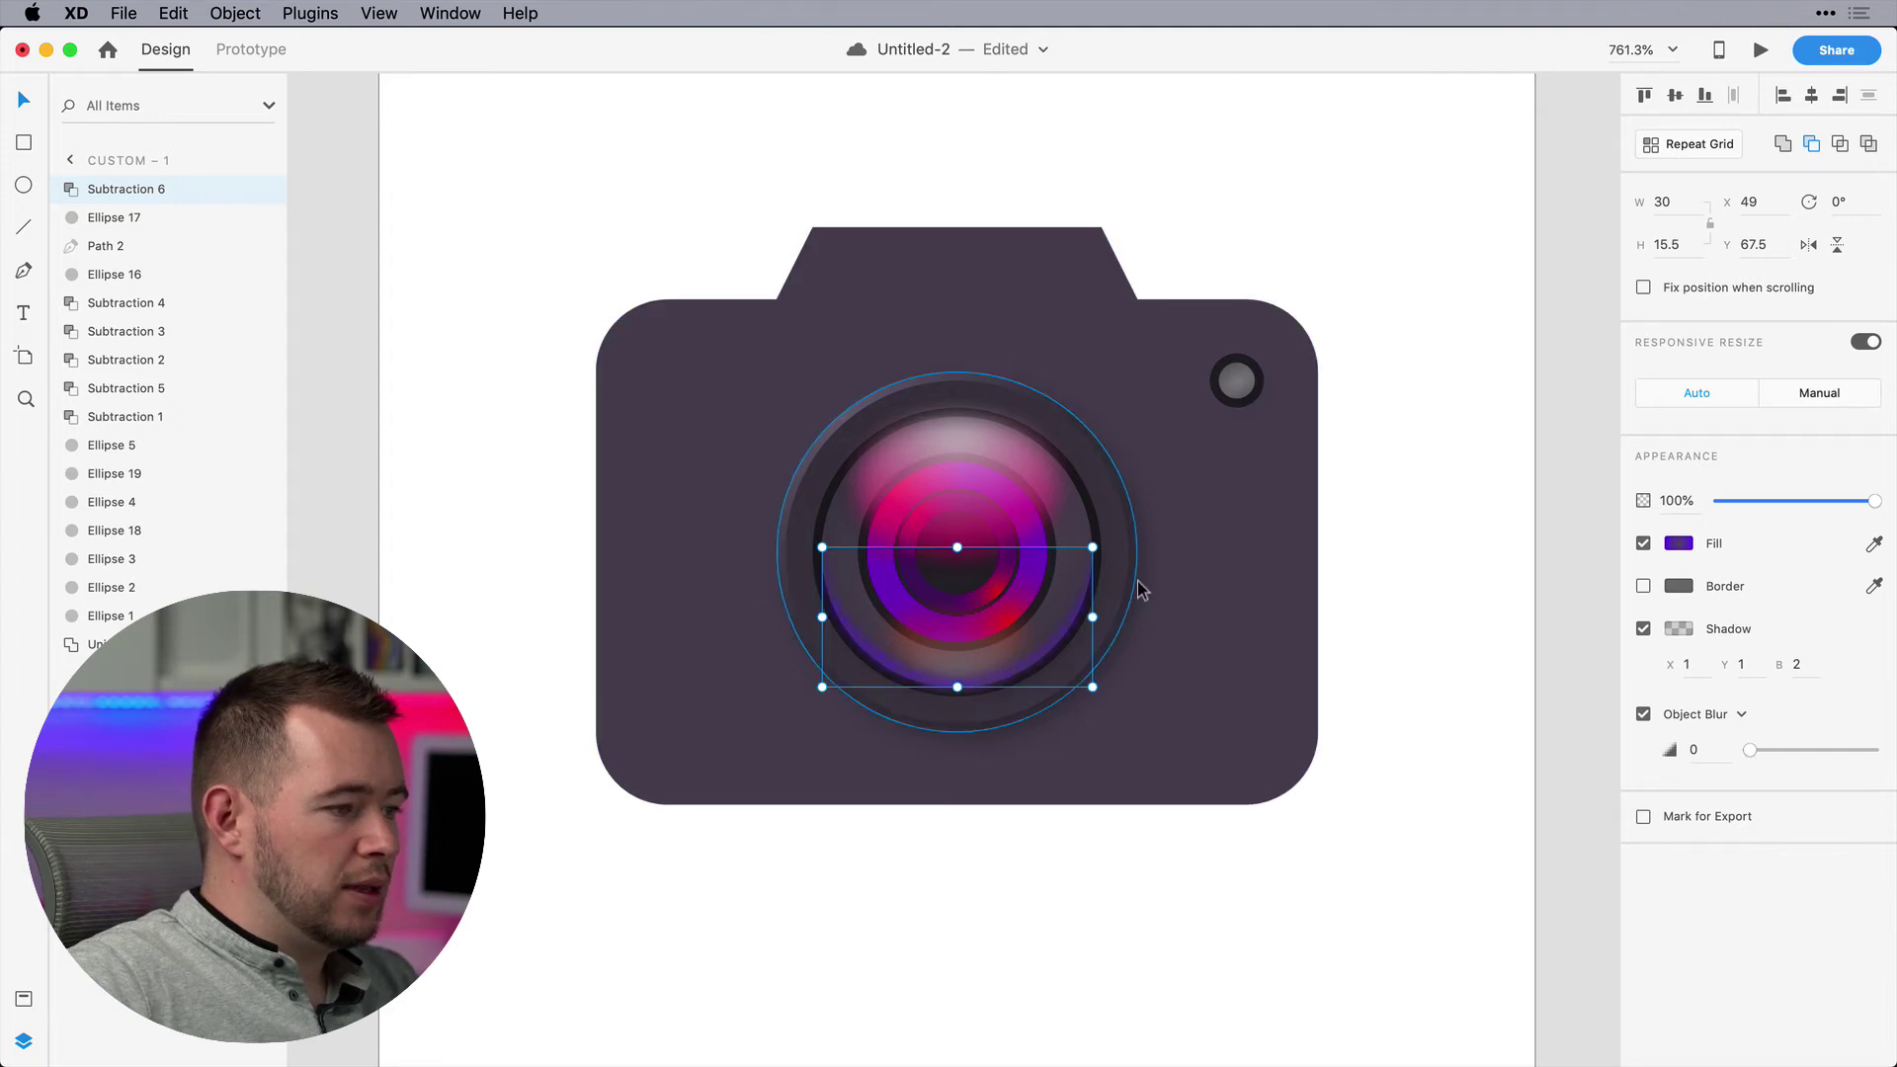
left_click_drag(1776, 502, 1768, 503)
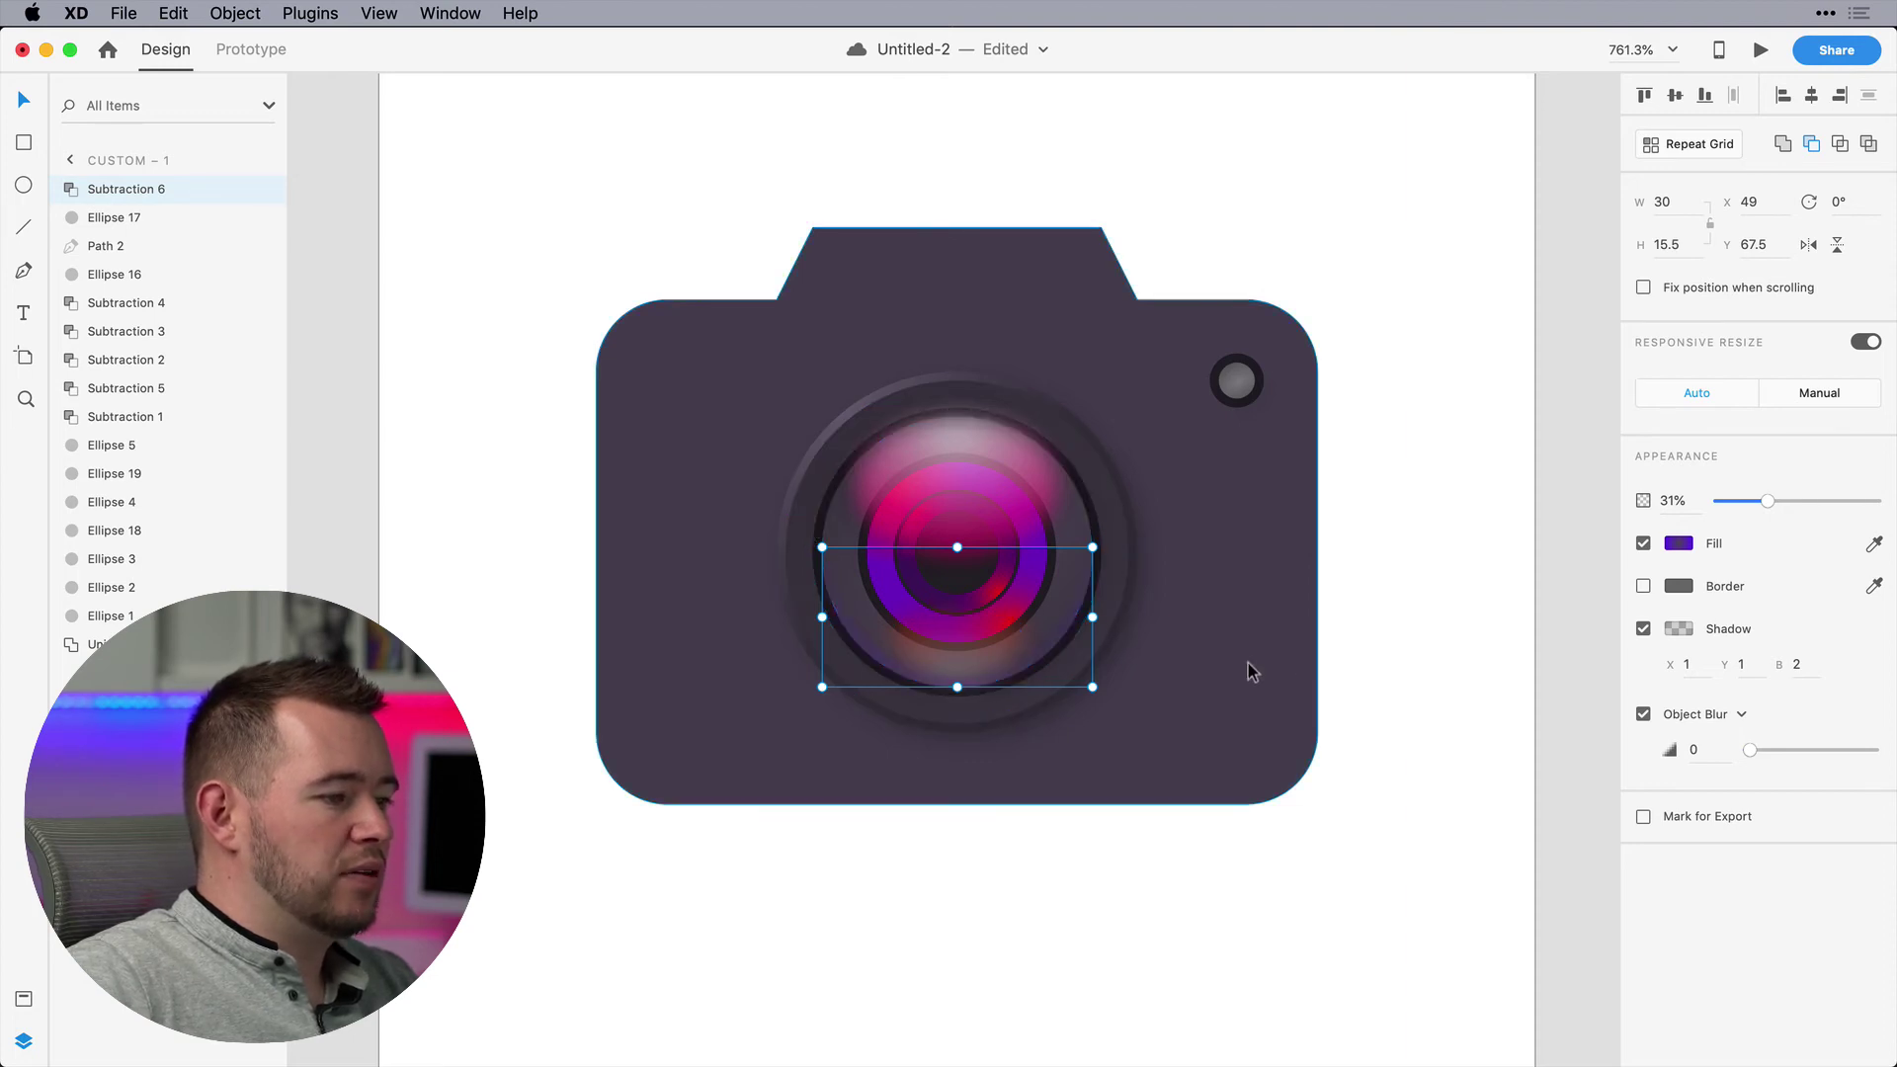
left_click(1374, 640)
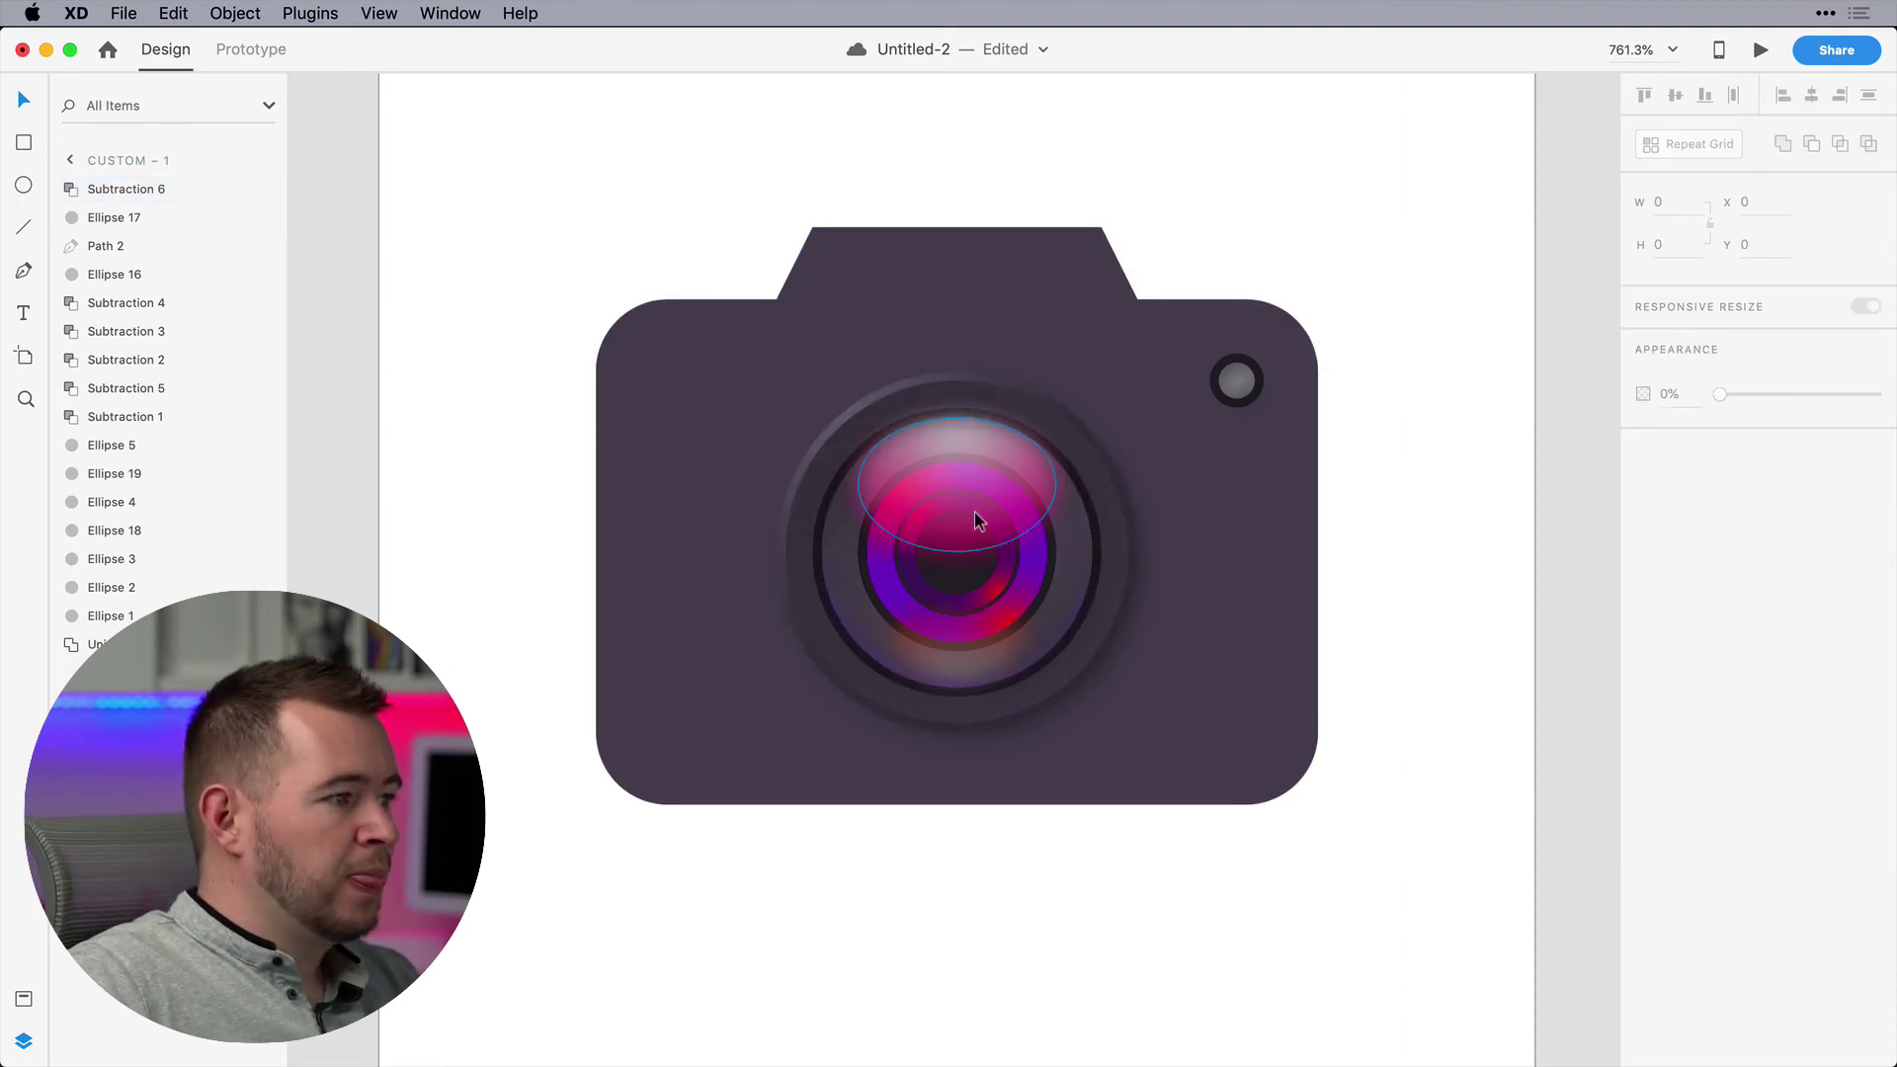
Duplicate the lower lens sheen, rotate the copy 180°, and move it up to Y 52.5
left_click(867, 652)
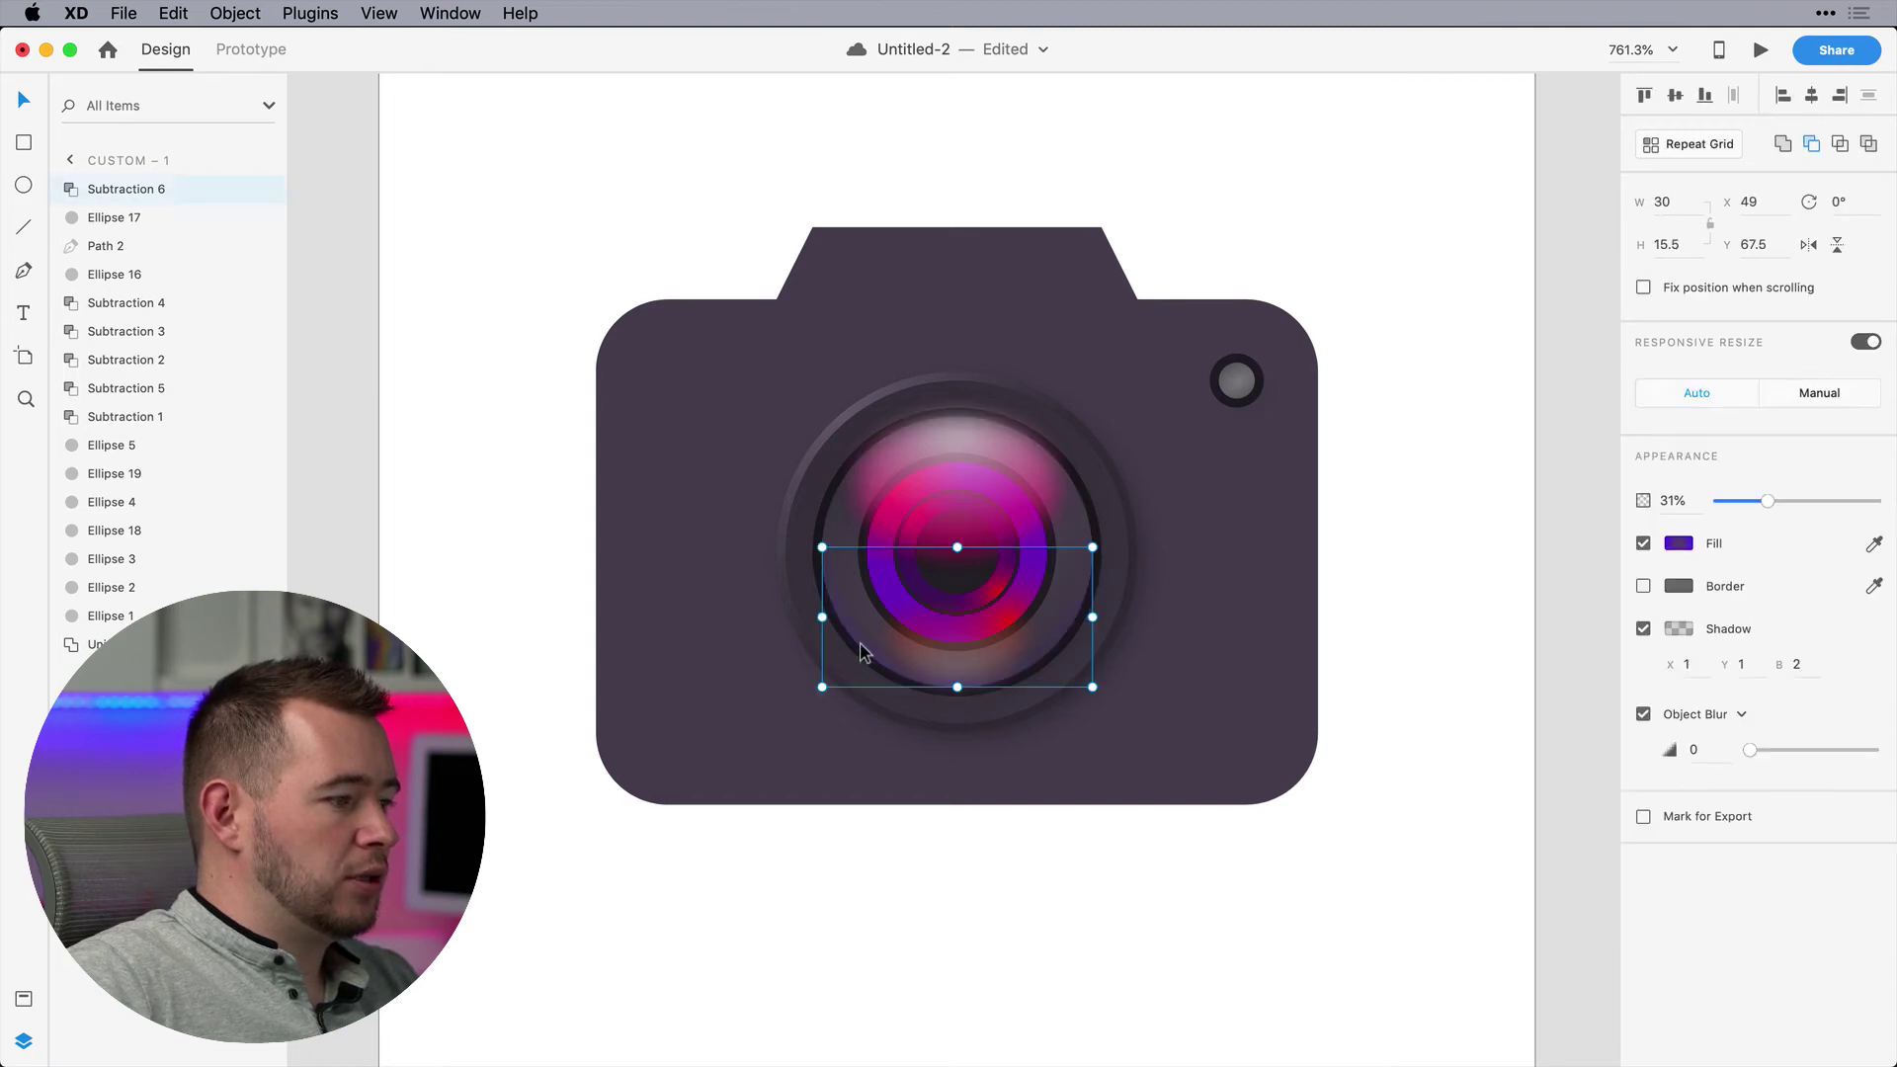
key("super+d")
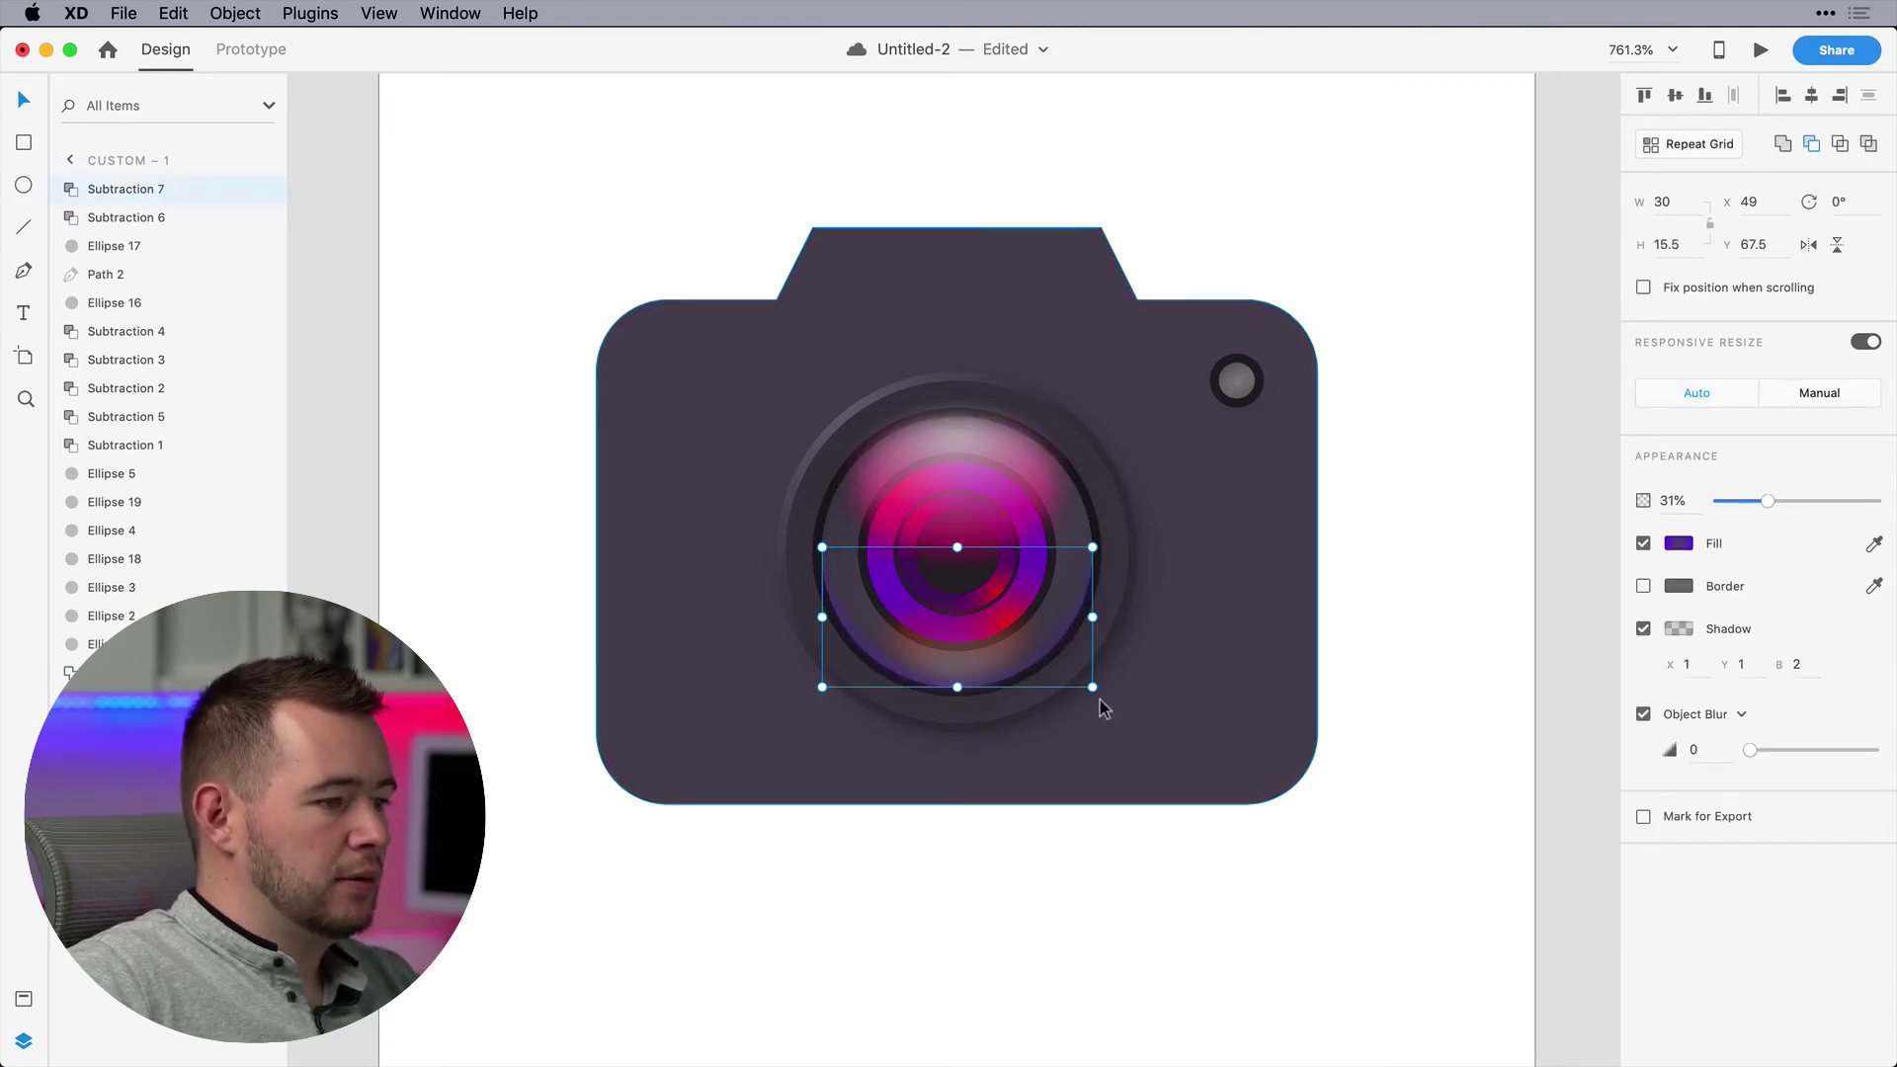
left_click_drag(1105, 707, 754, 496)
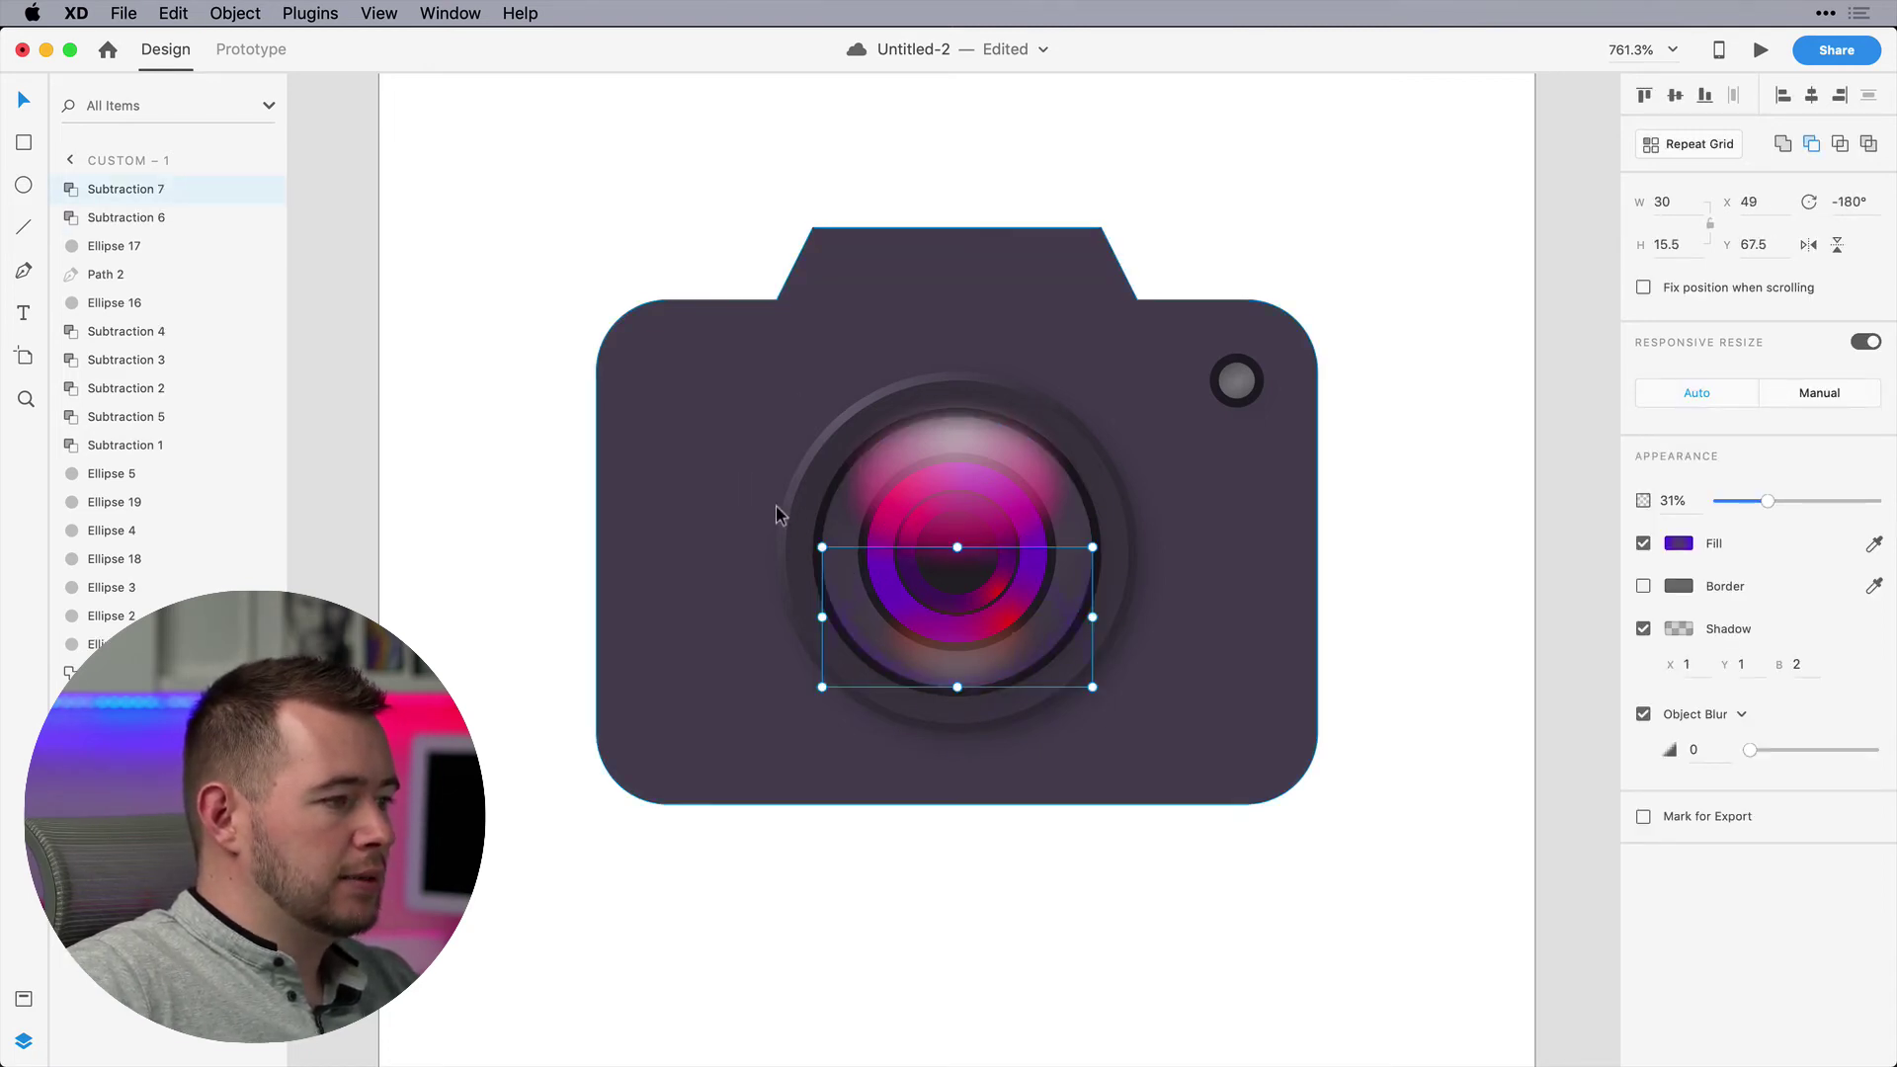
left_click_drag(1060, 597, 1066, 480)
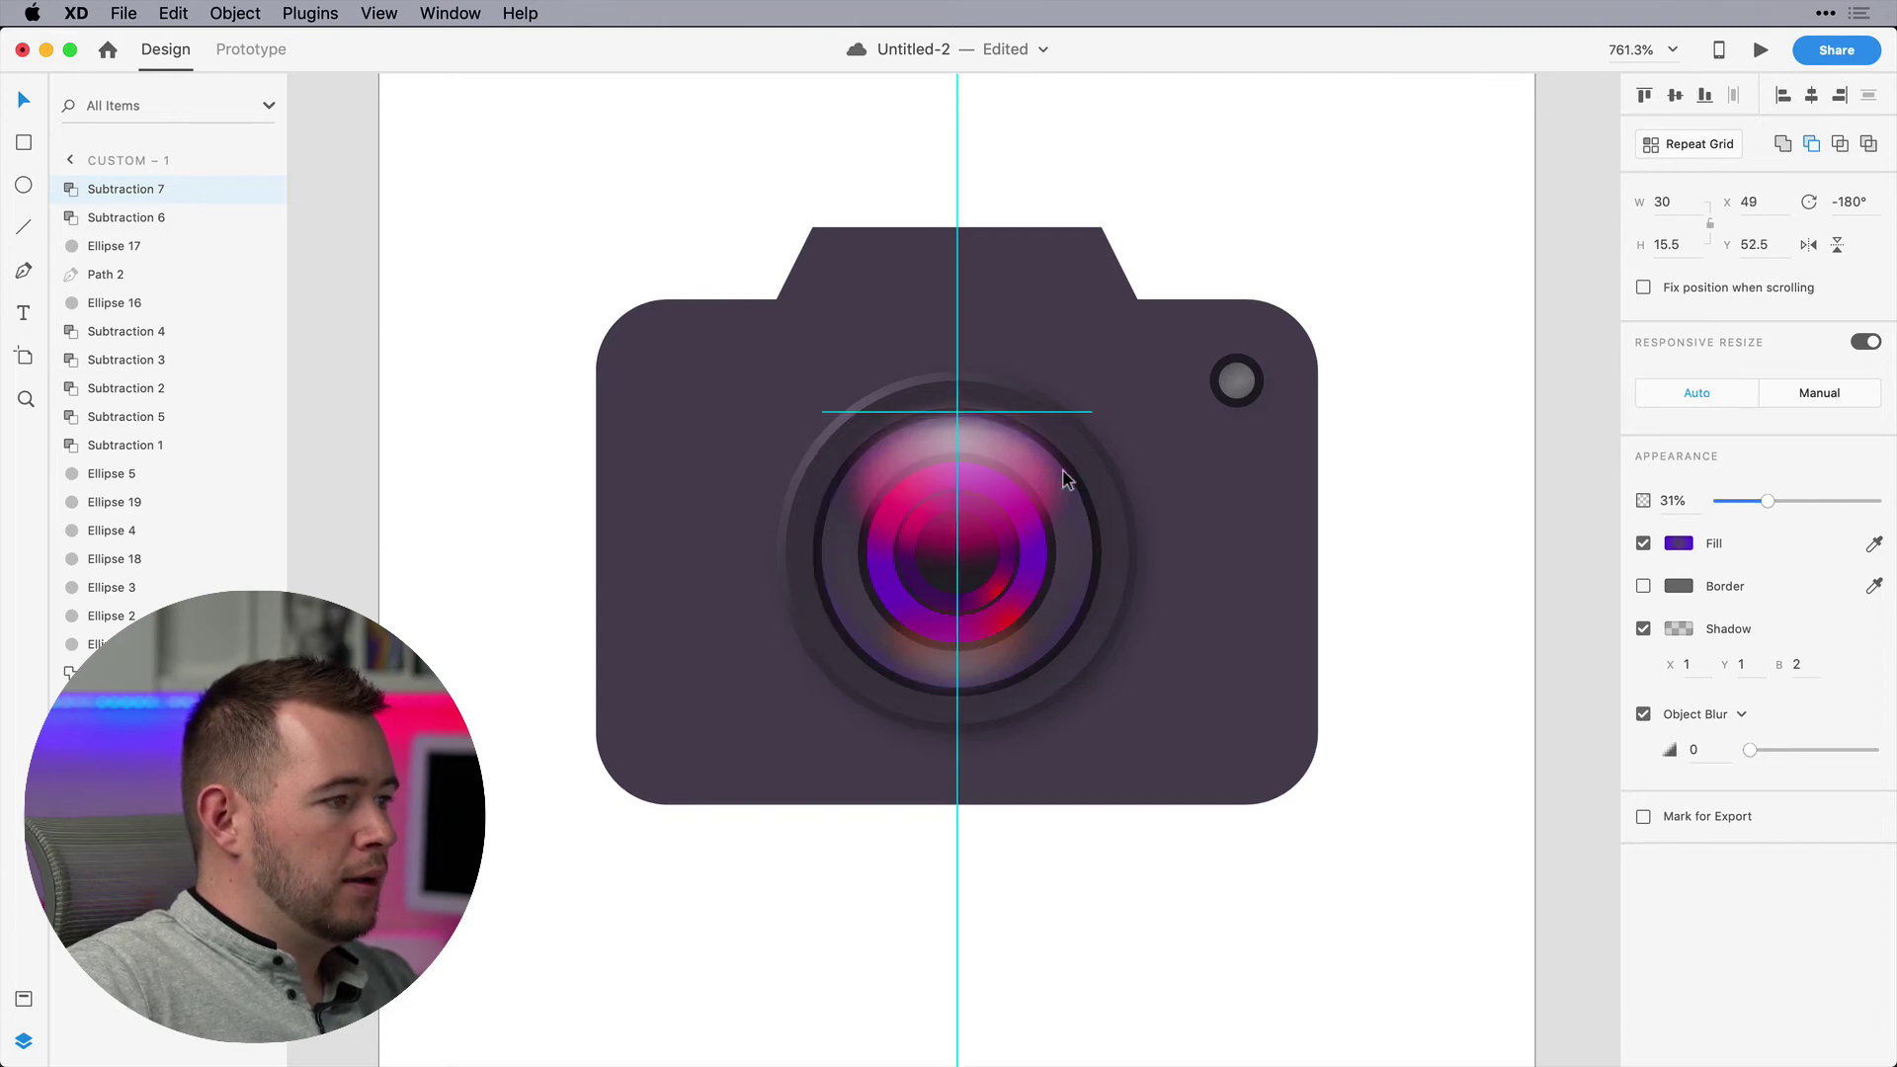
Change the flipped copy's fill to solid white #FFFFFF
left_click(1680, 545)
left_click(1454, 390)
left_click(1448, 359)
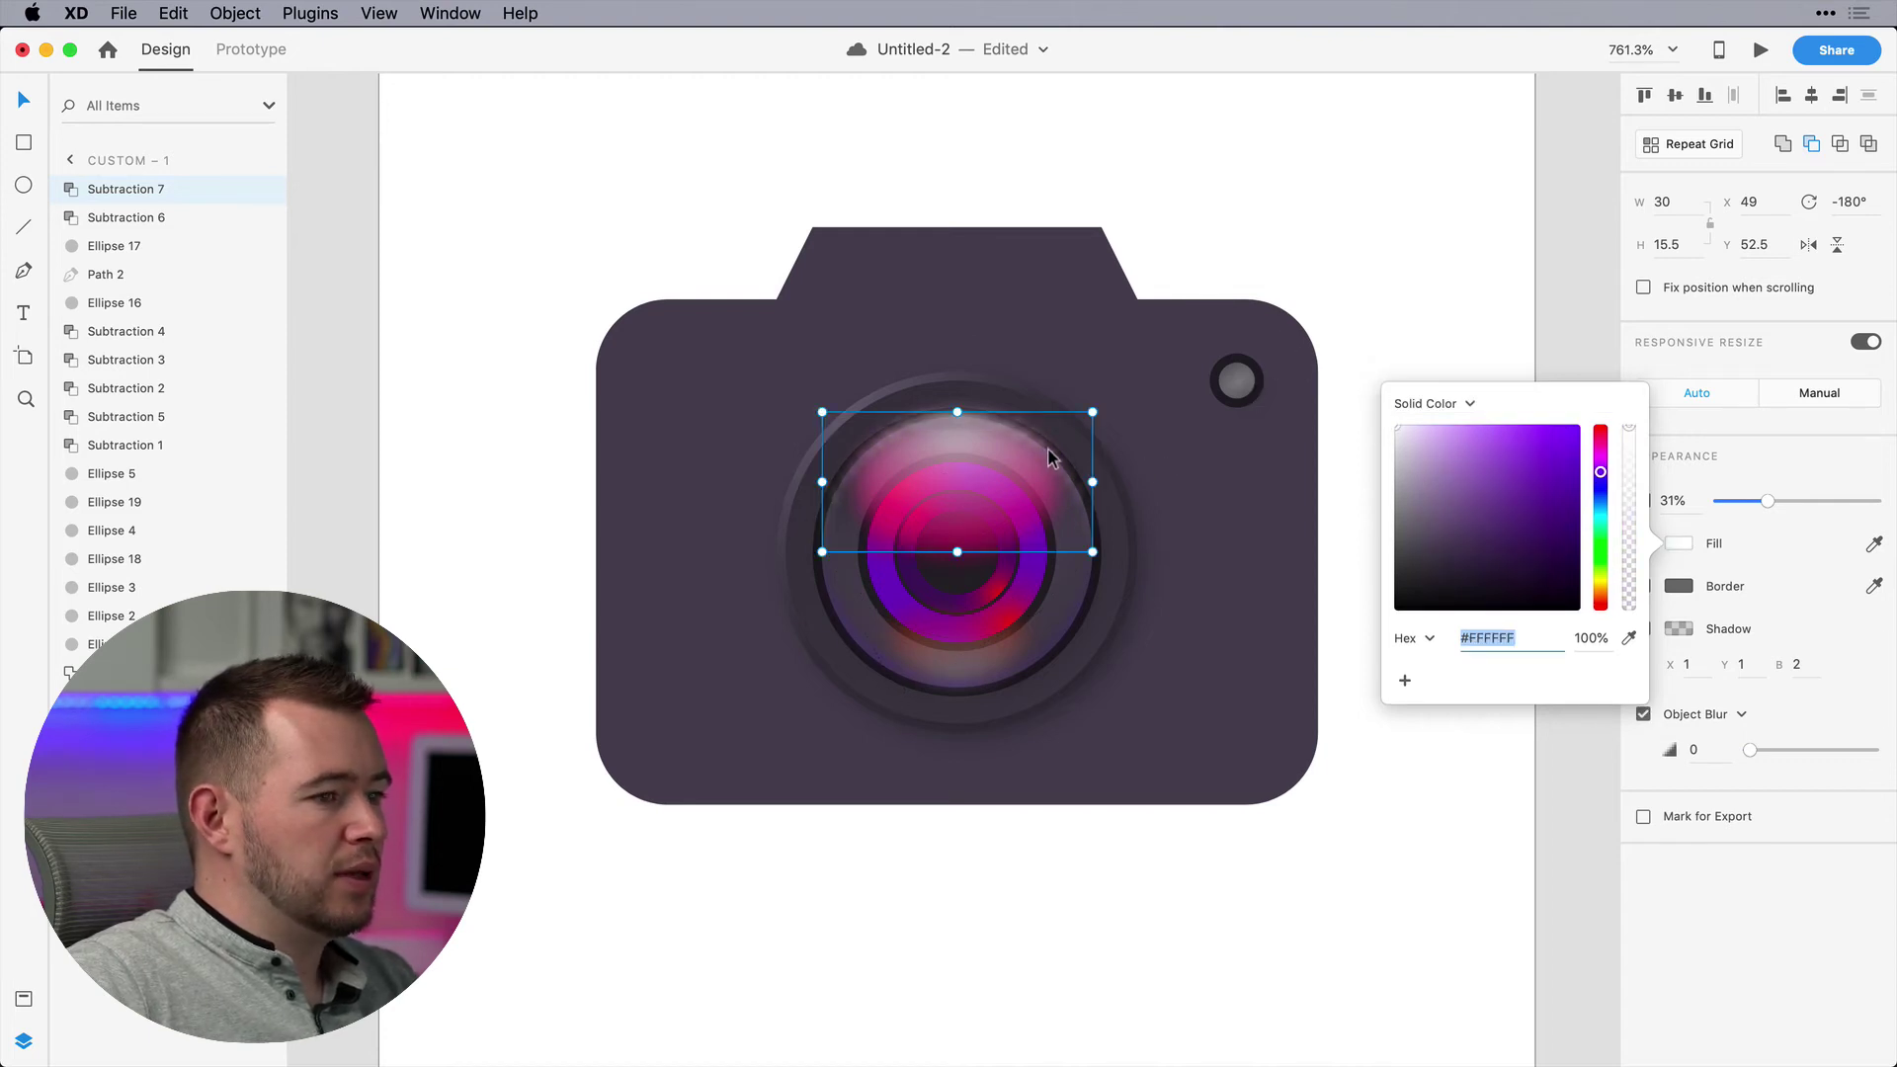
left_click(1741, 713)
left_click(1750, 753)
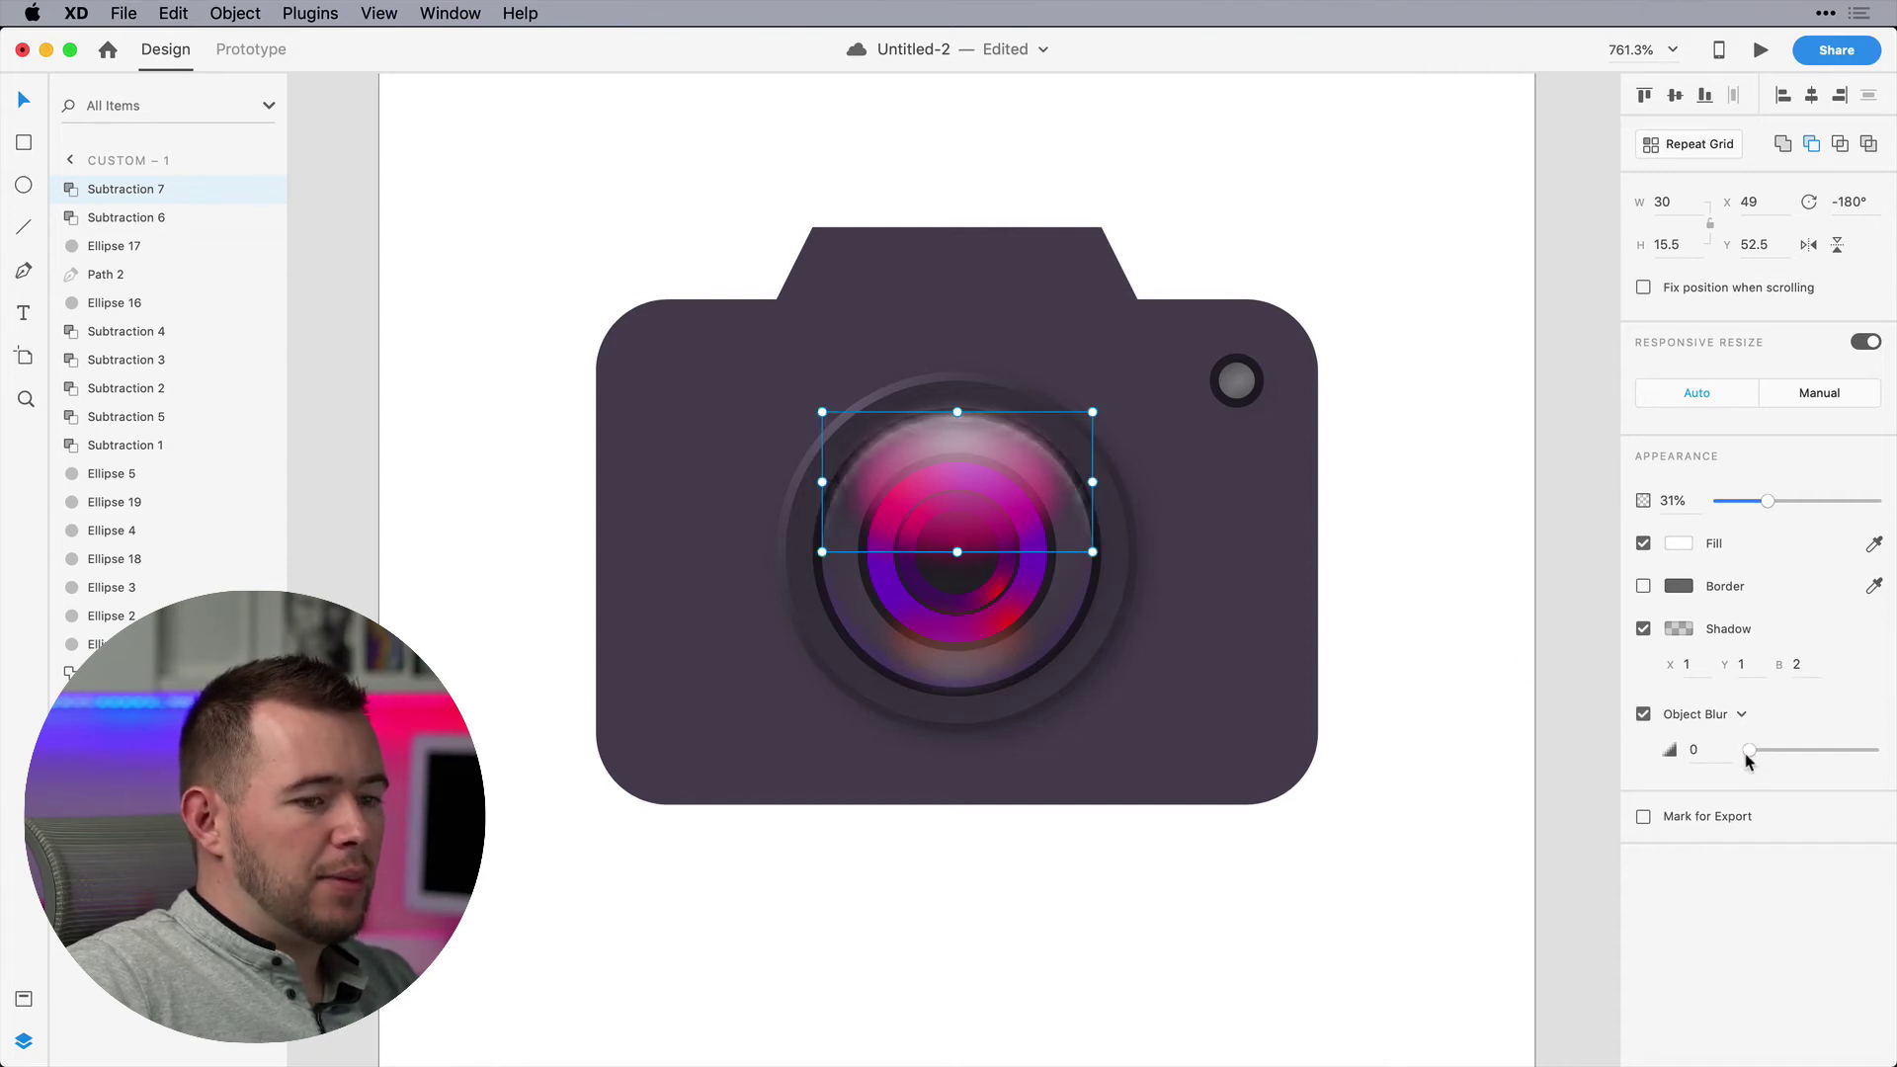
left_click(1494, 673)
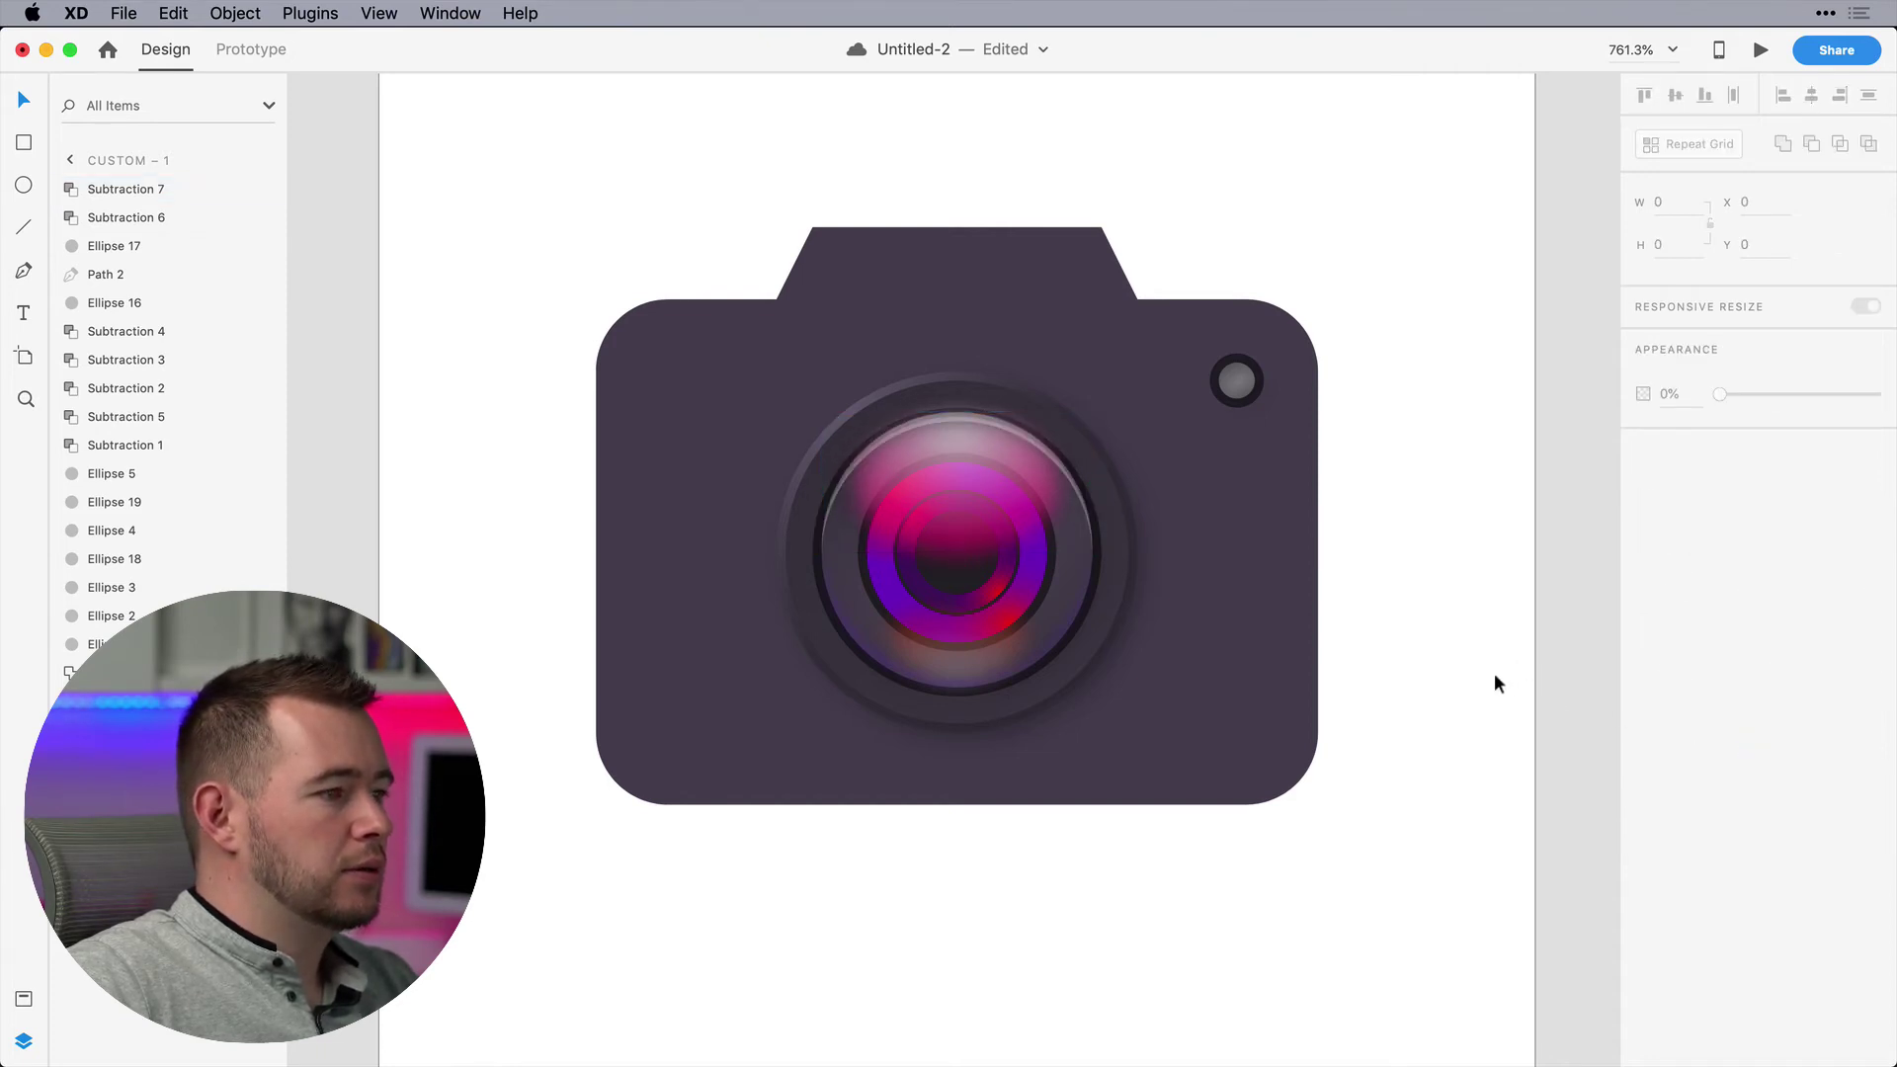
scroll(1453, 643, "down", 2)
Select the upper lens highlight, then zoom back out to see the whole icon
scroll(1040, 512, "up", 6)
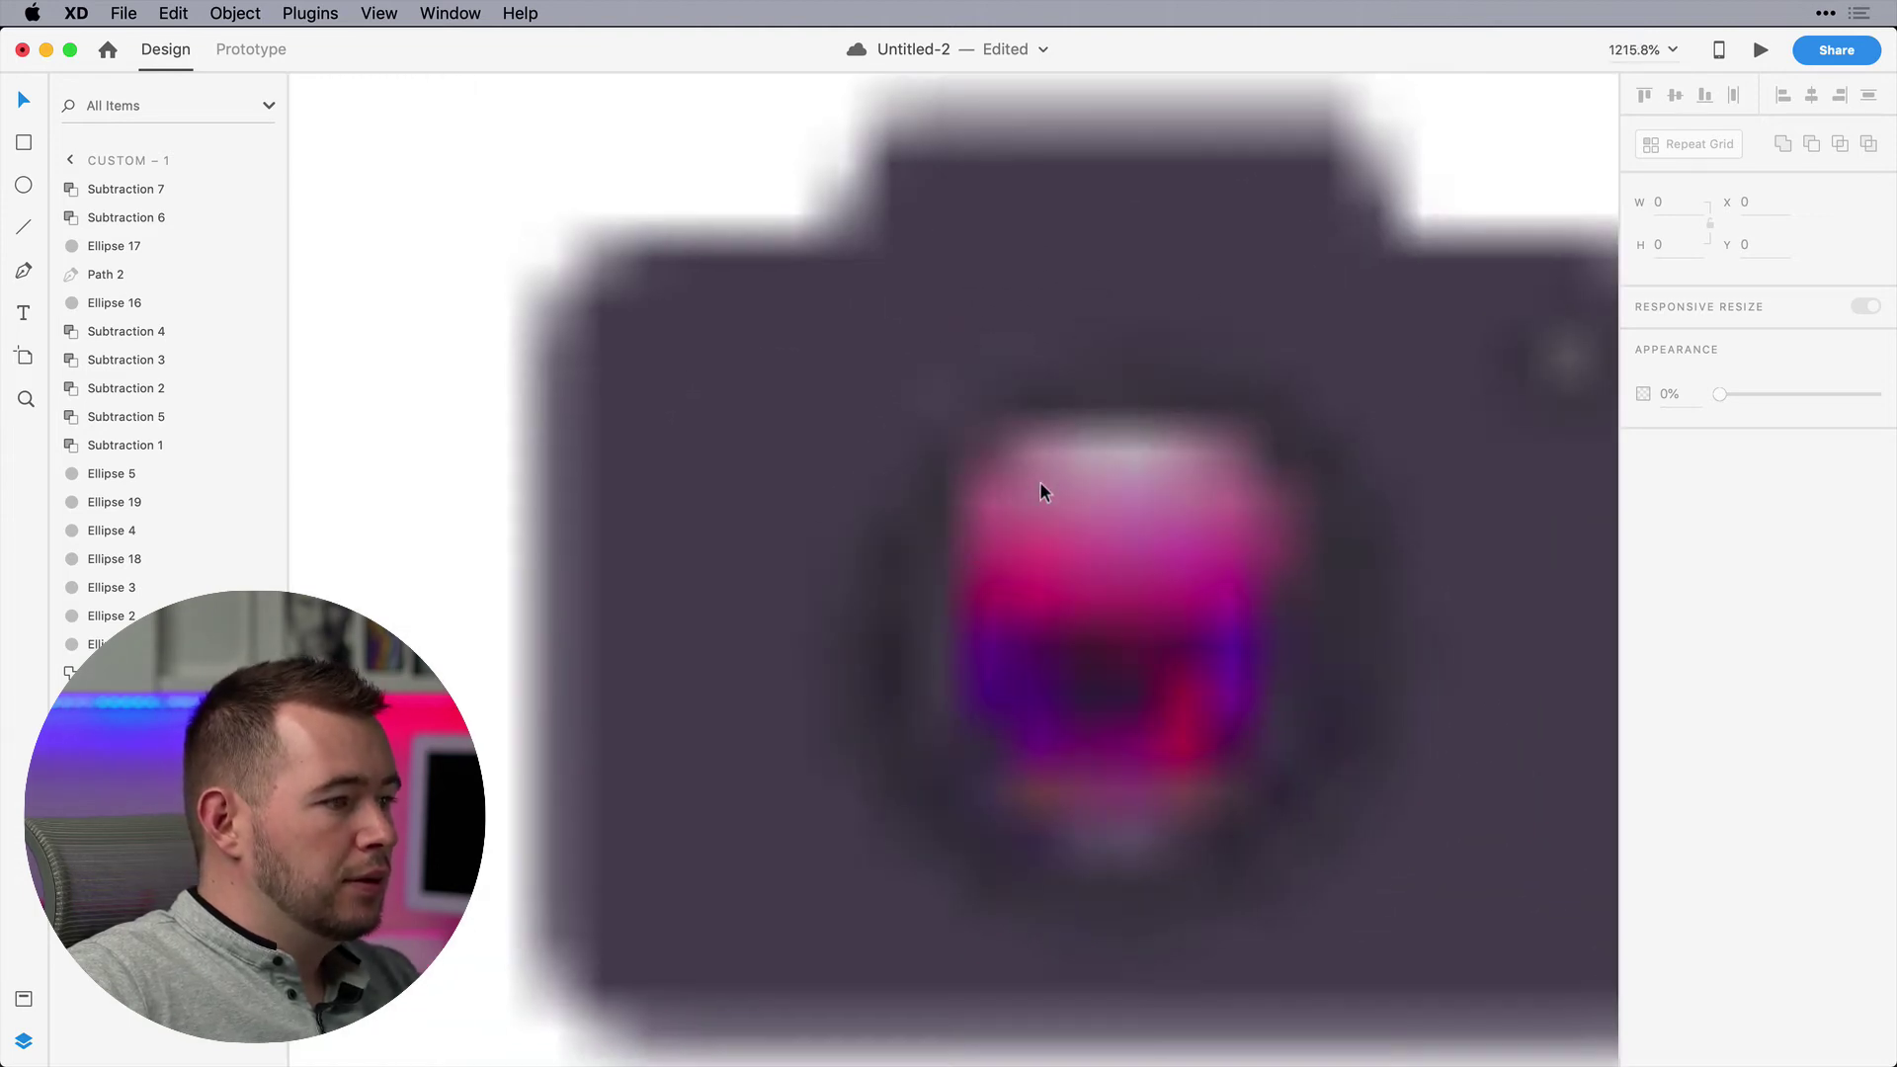
left_click(1048, 464)
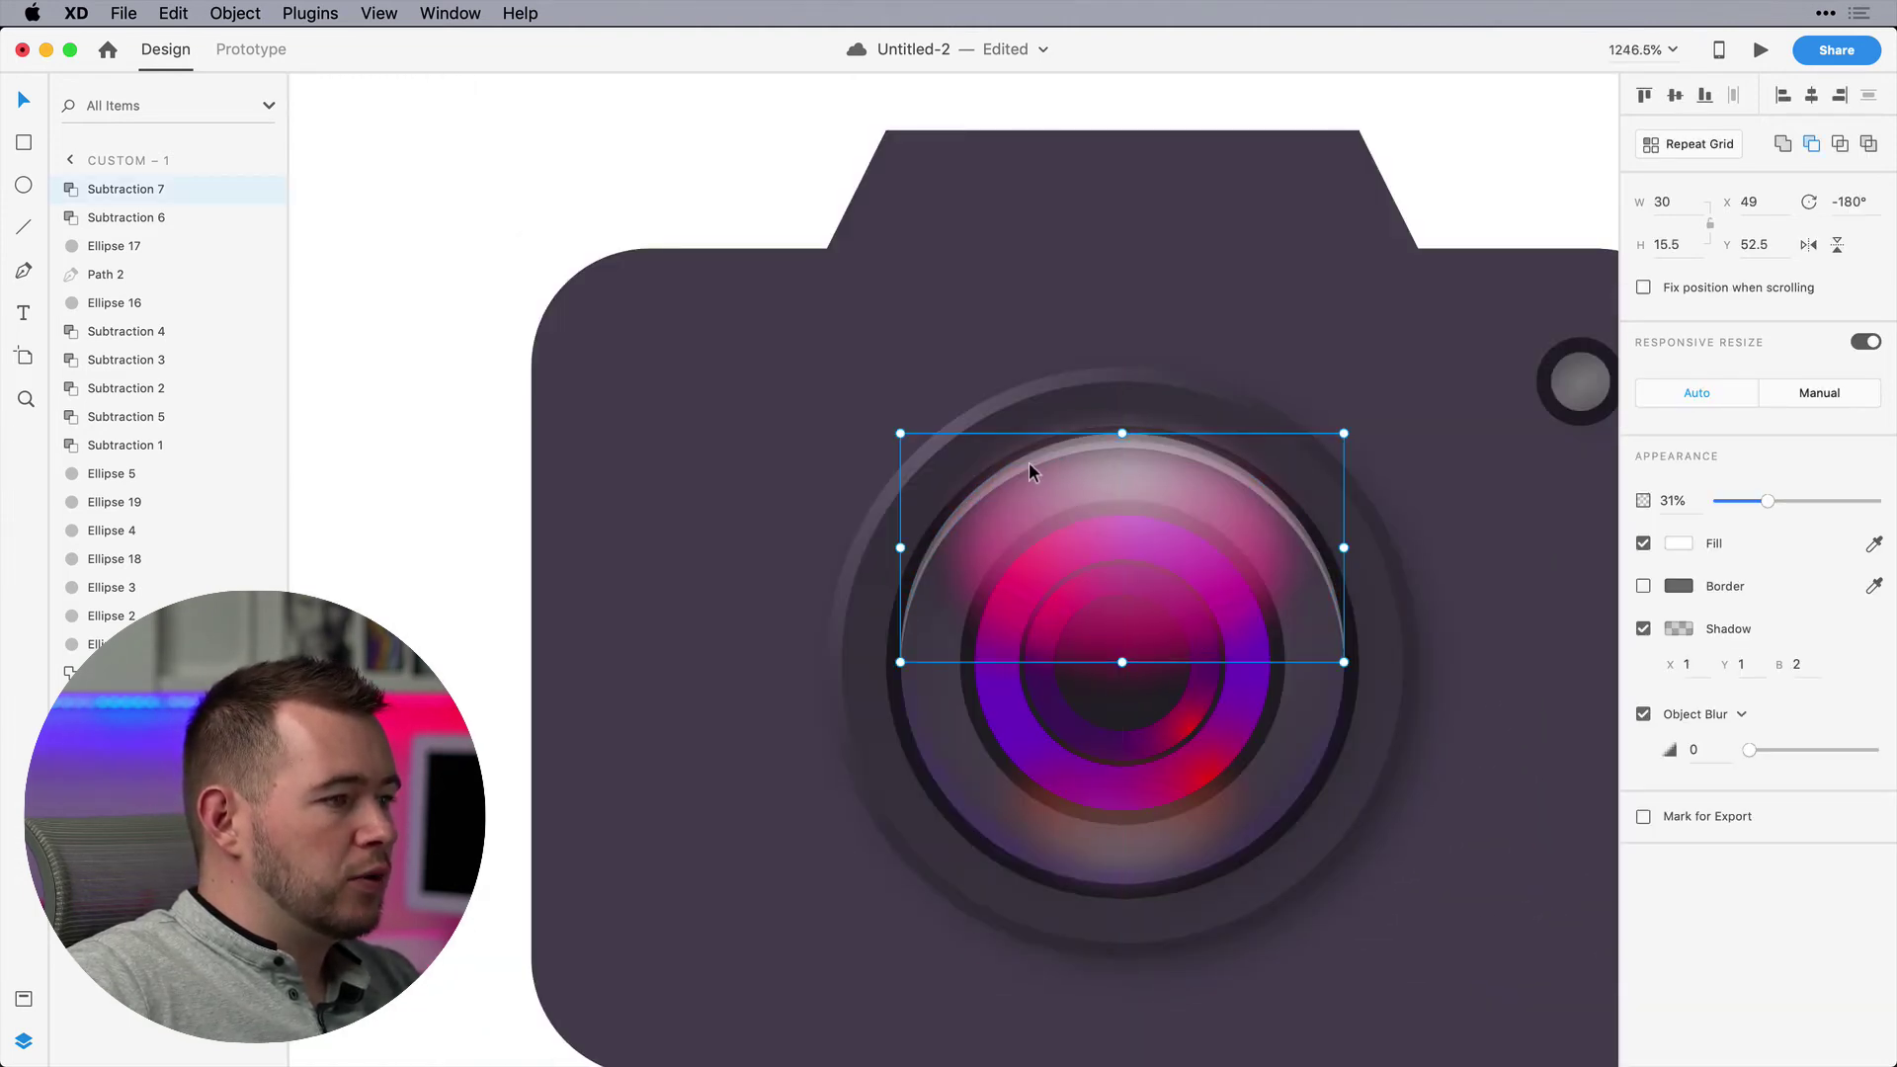
left_click_drag(1011, 472, 1008, 472)
key("Escape")
scroll(466, 491, "down", 10)
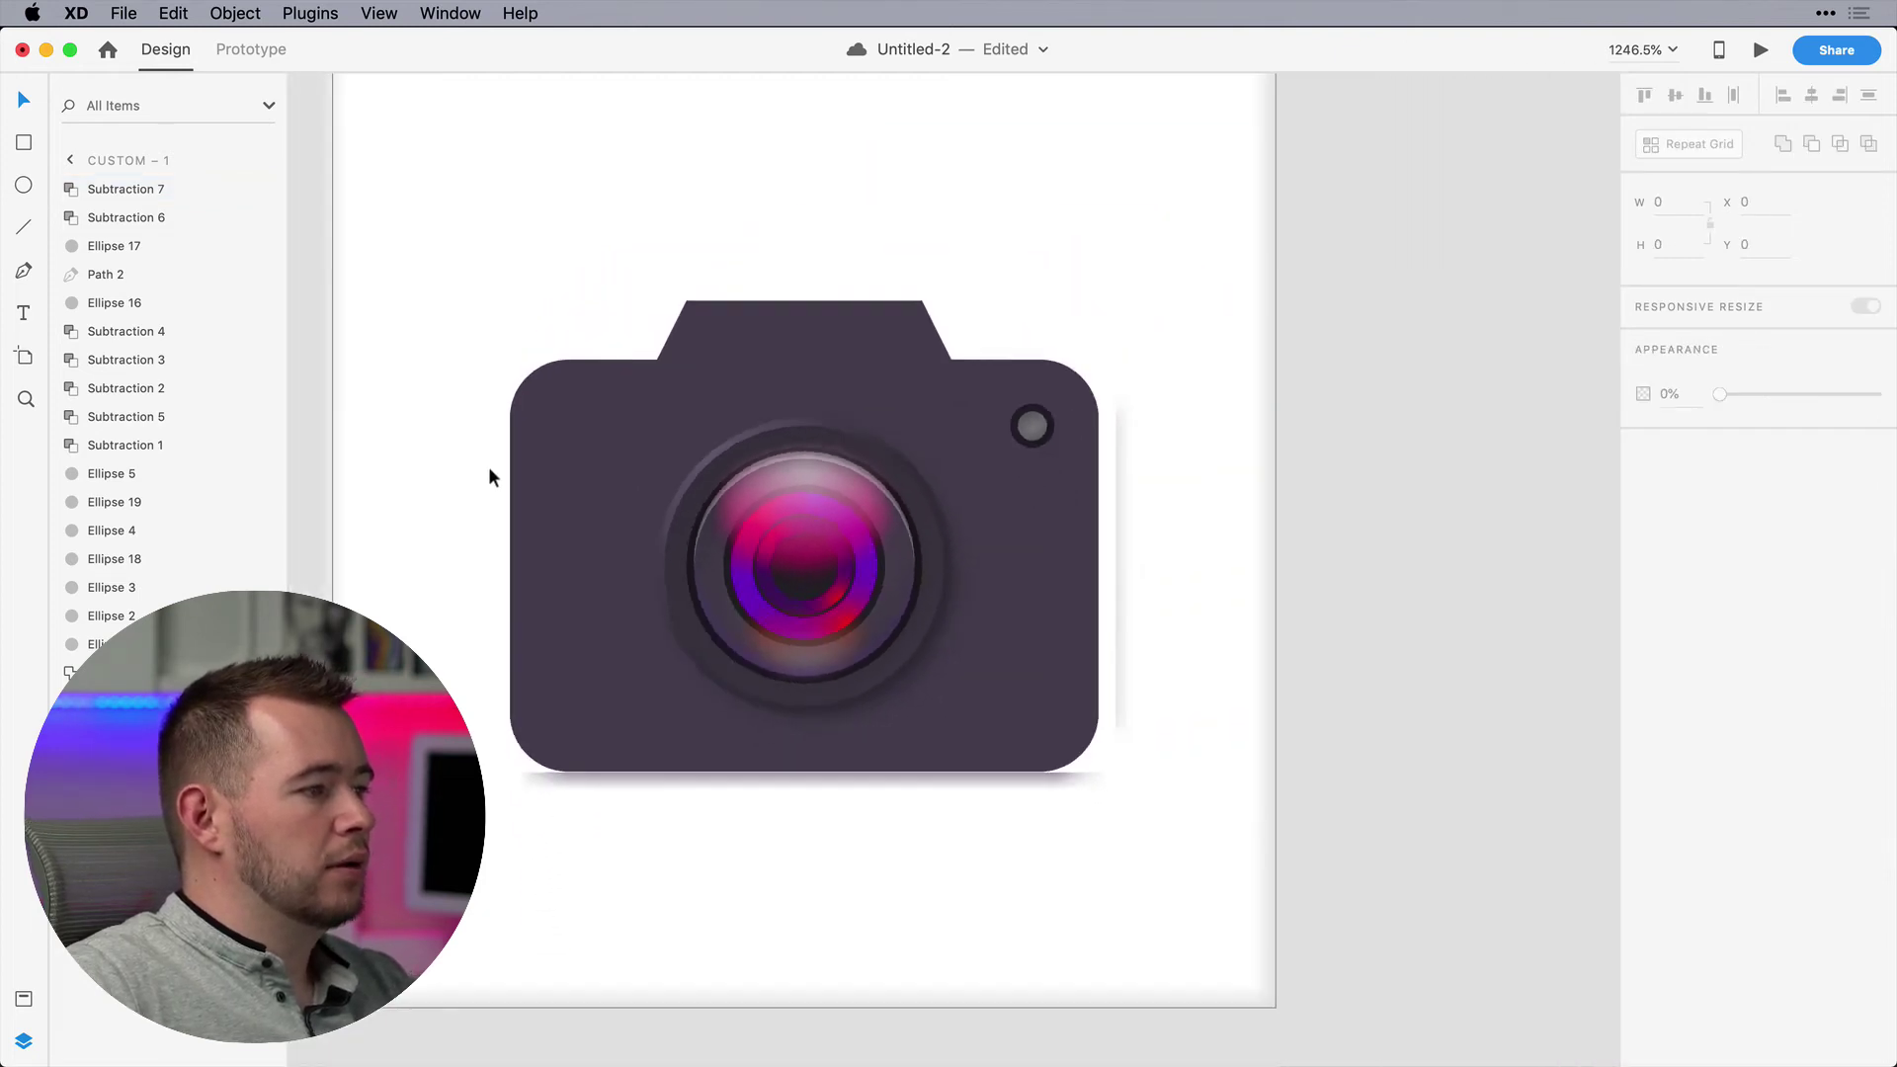
scroll(490, 469, "left", 5)
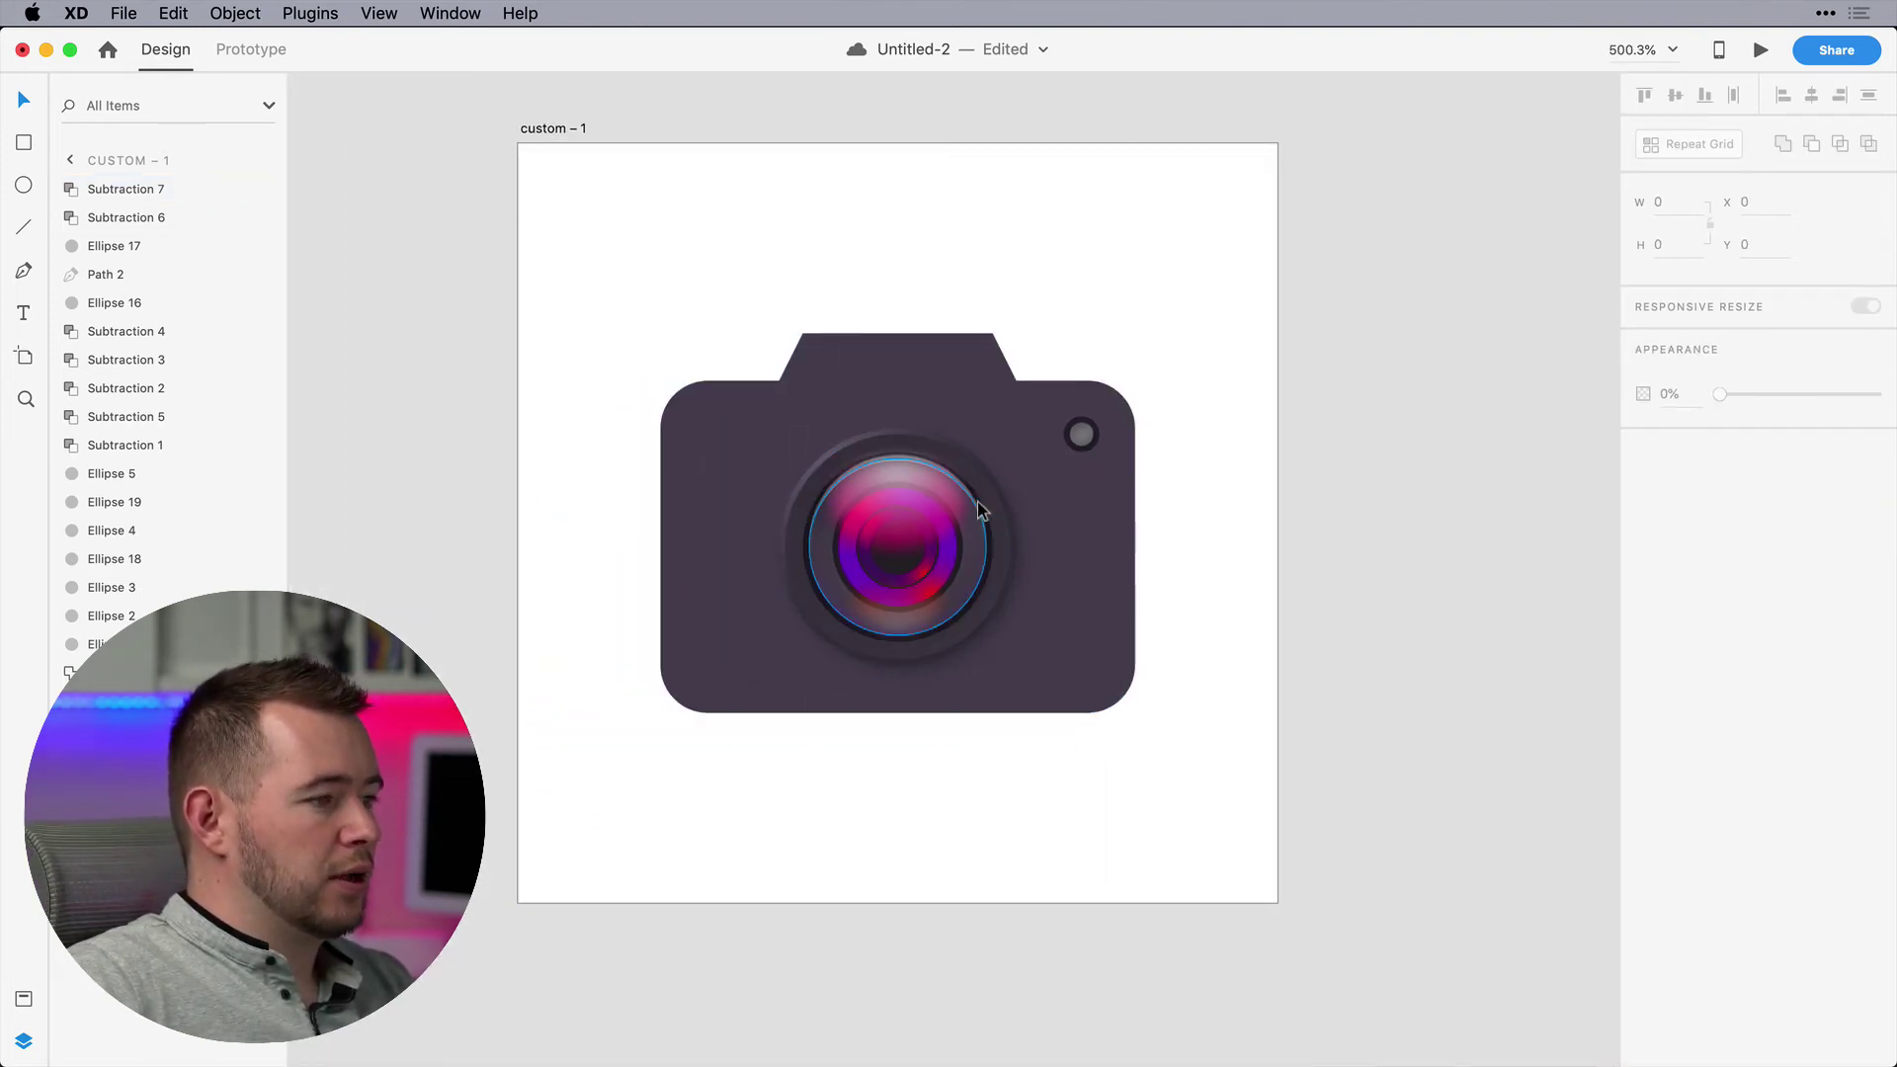
Rotate Subtraction 7 and Subtraction 6 together so the sheens run diagonally across the lens
left_click(929, 465)
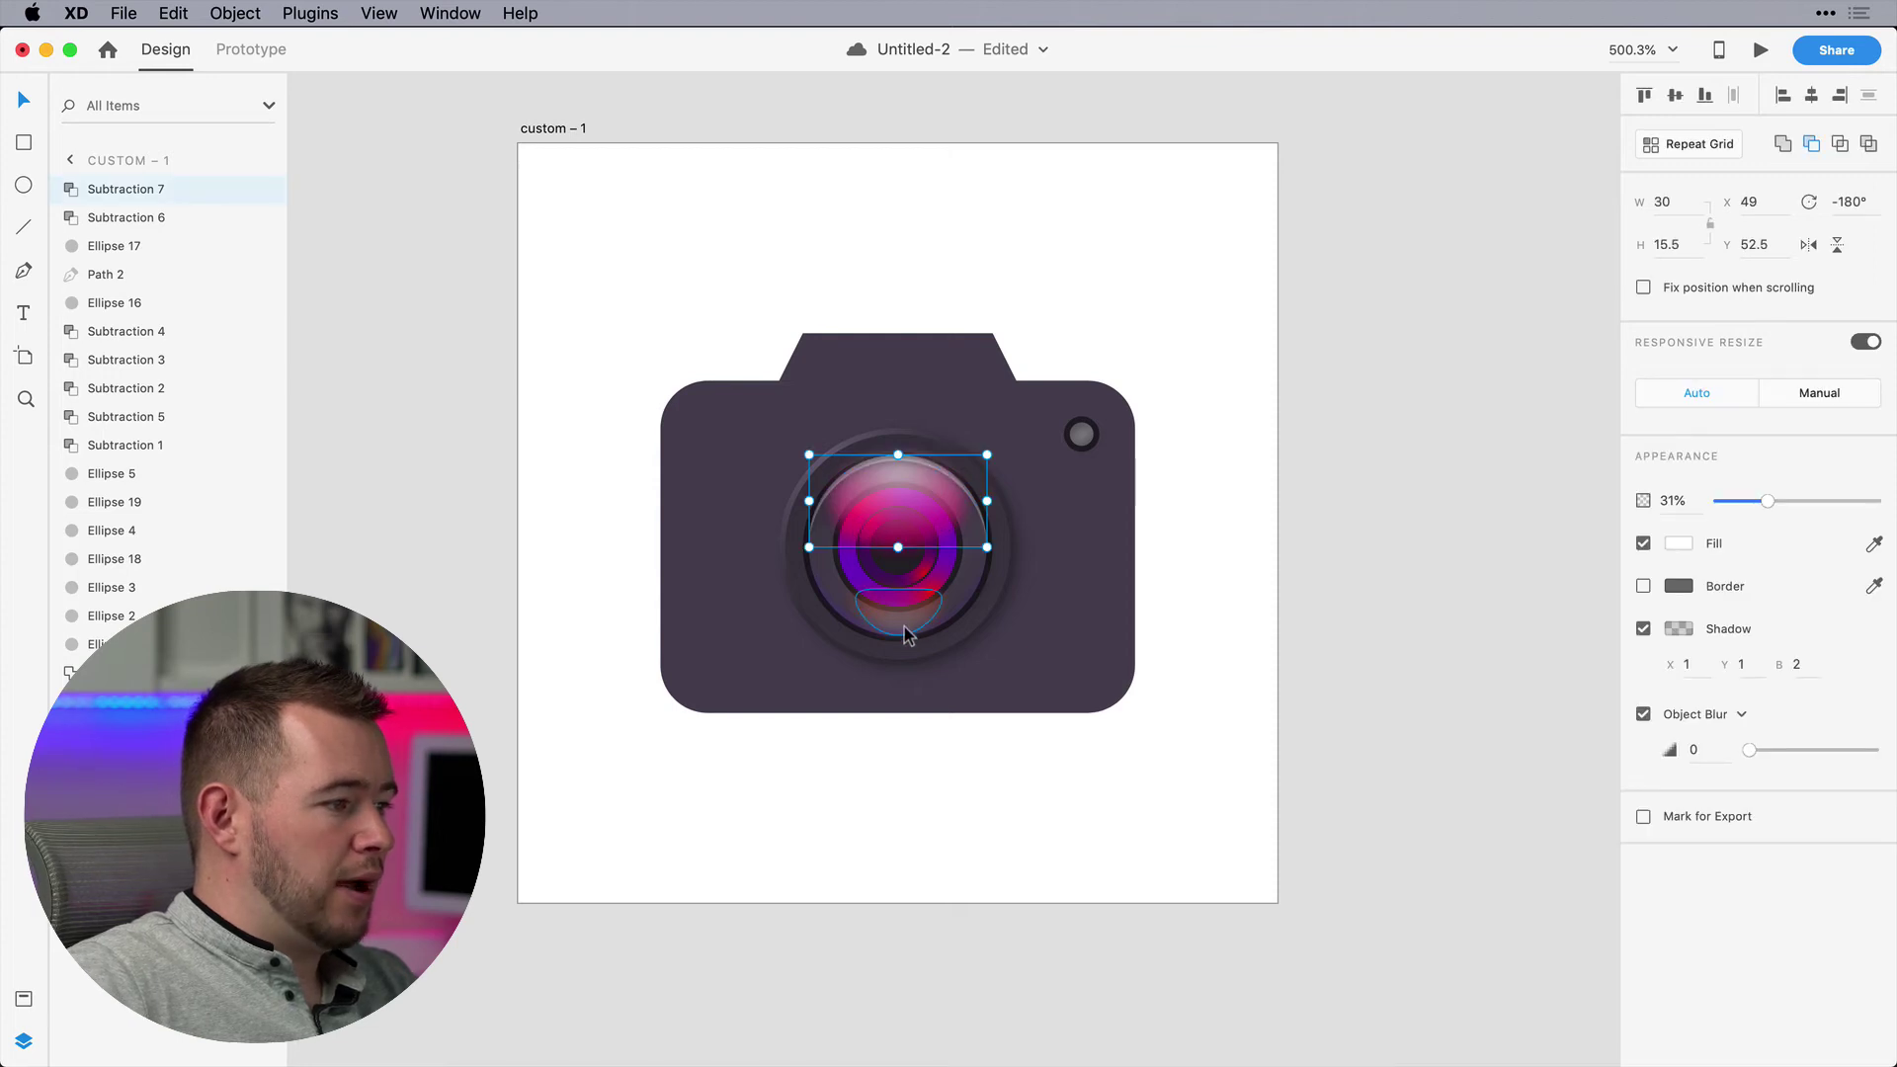
left_click(906, 640, "shift")
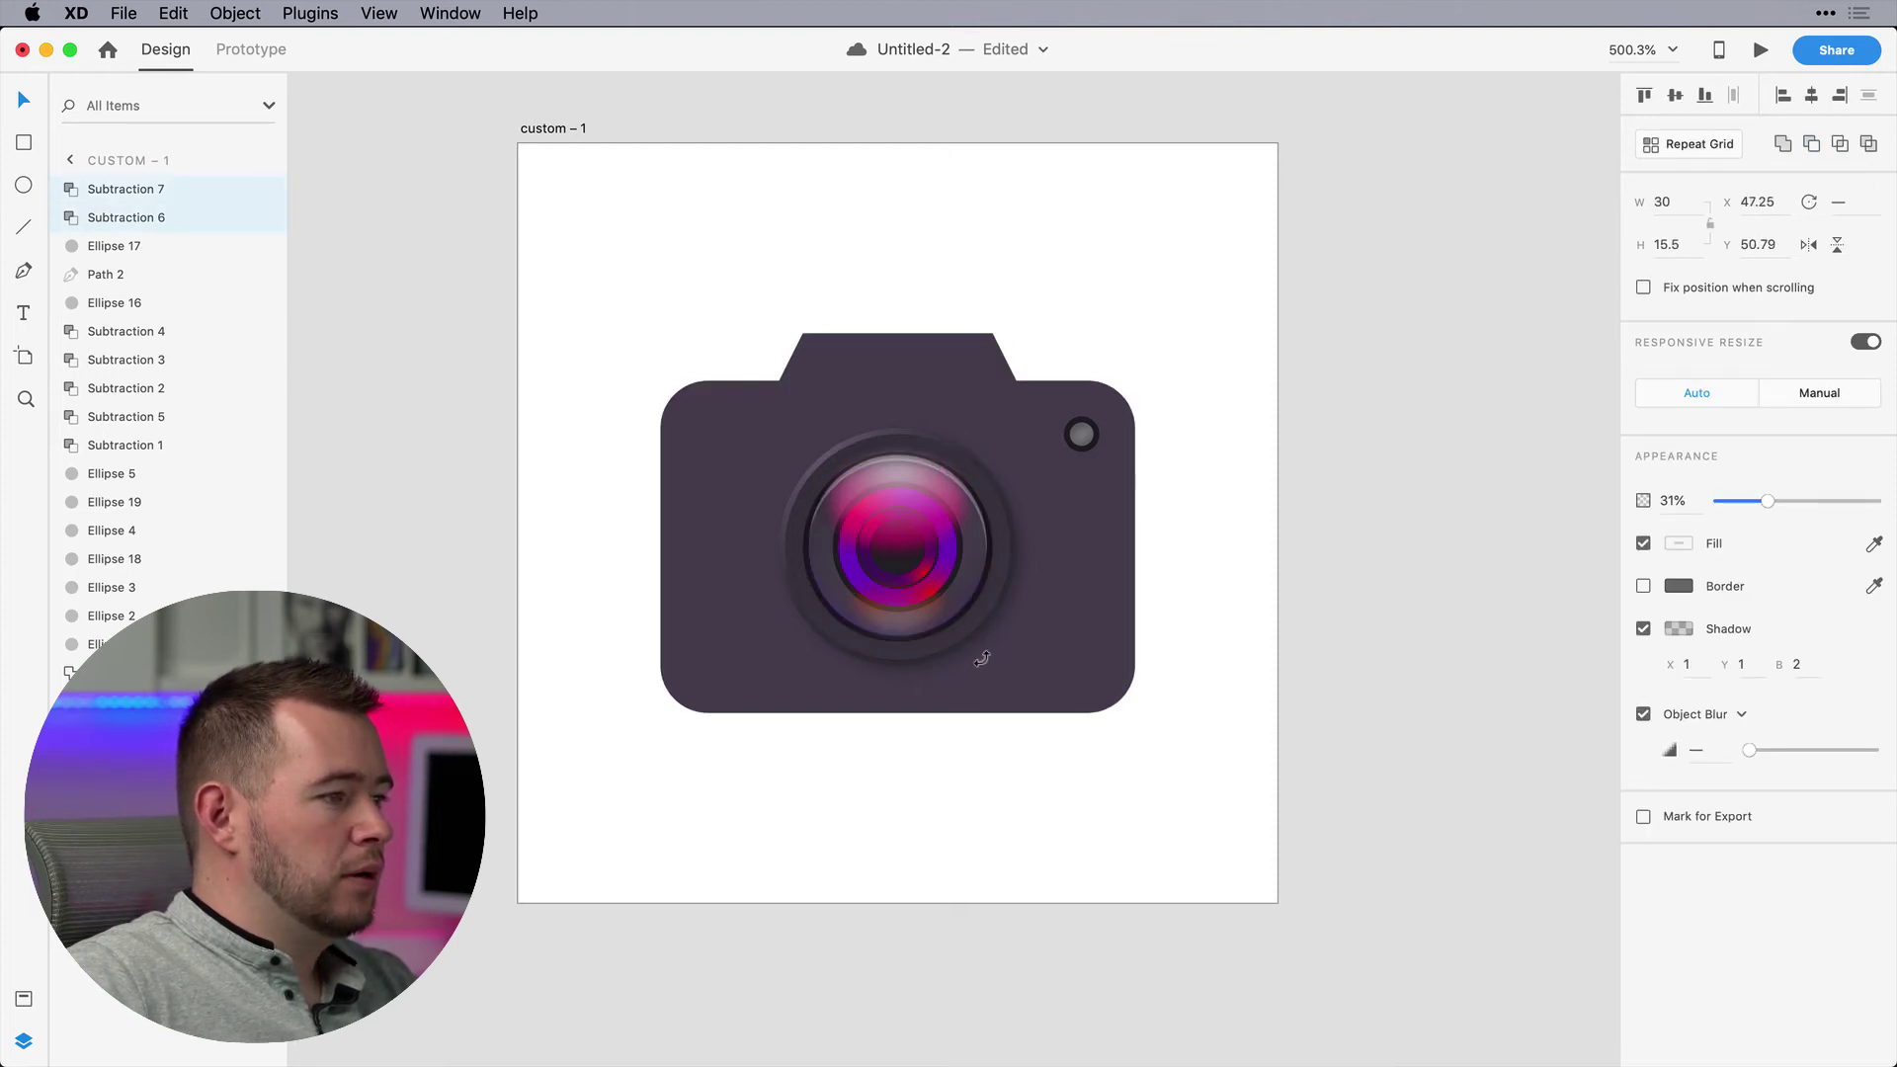
left_click_drag(959, 663, 1046, 571)
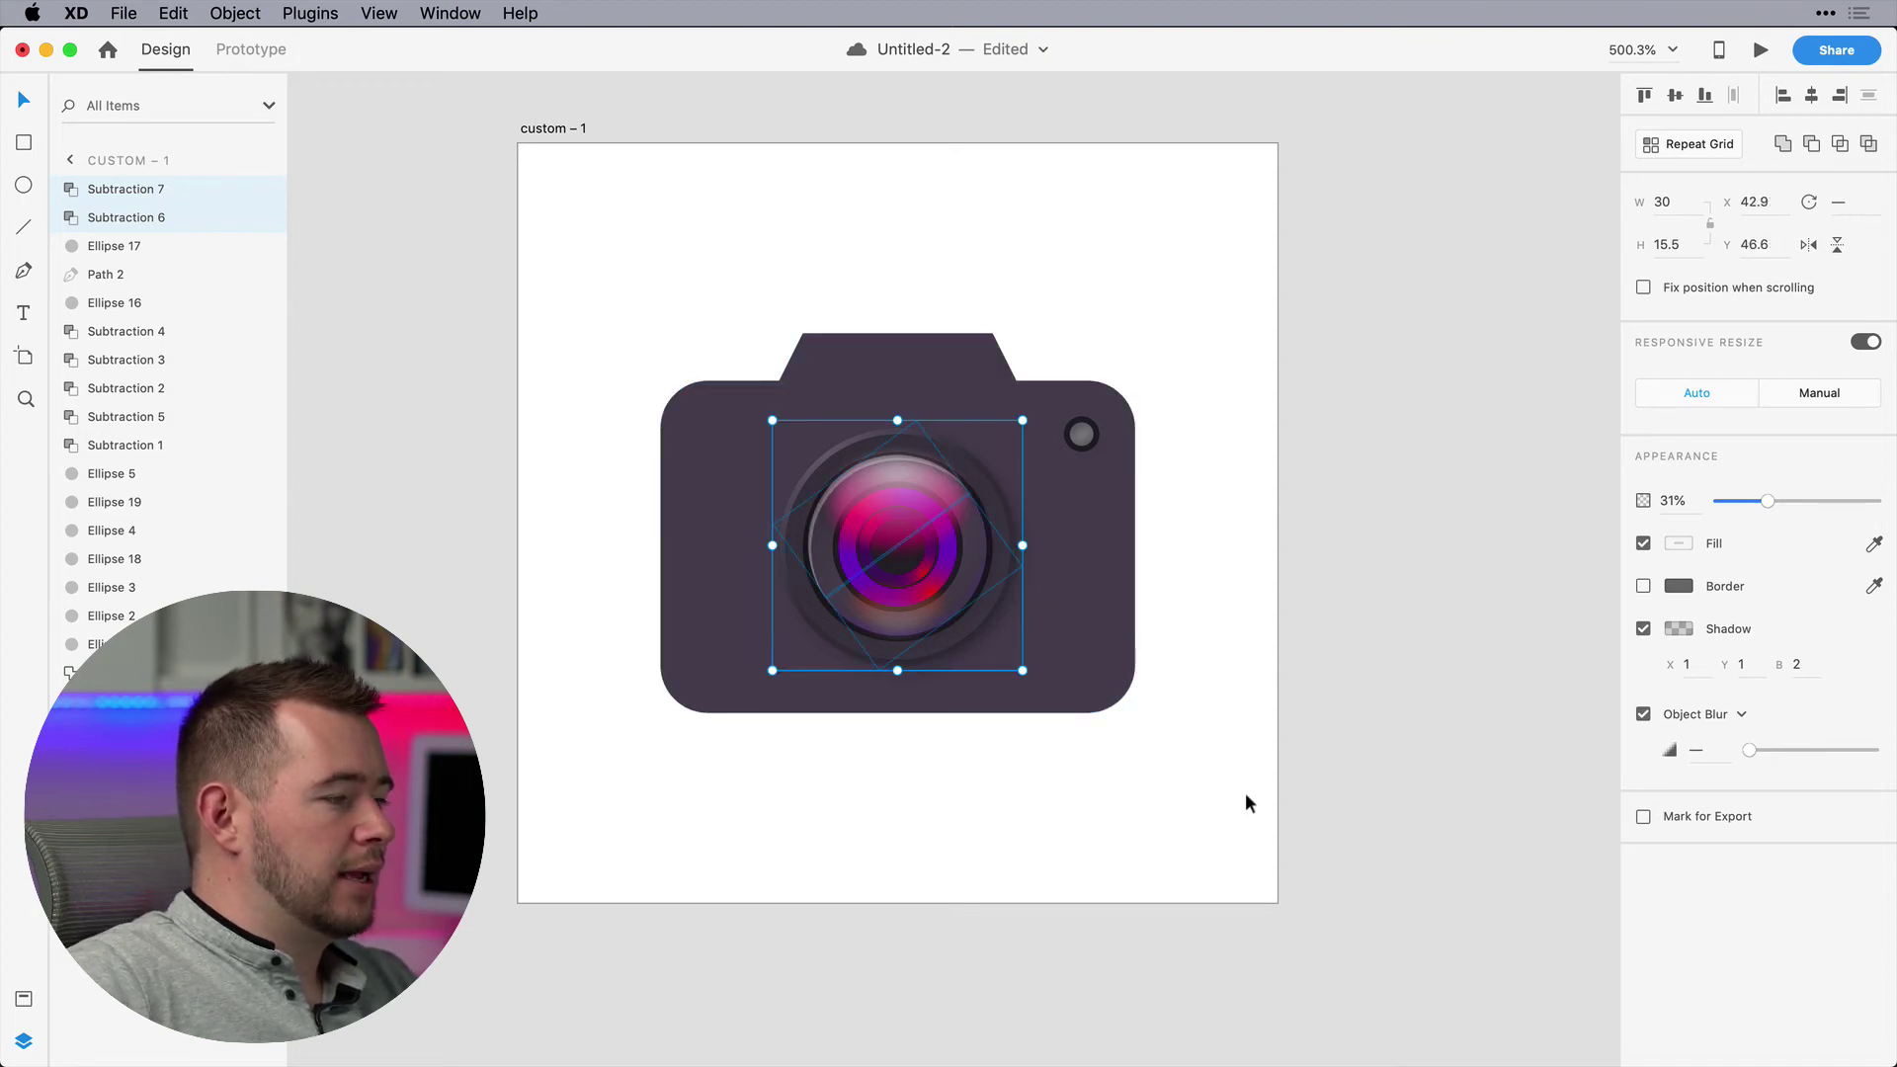
left_click(722, 245)
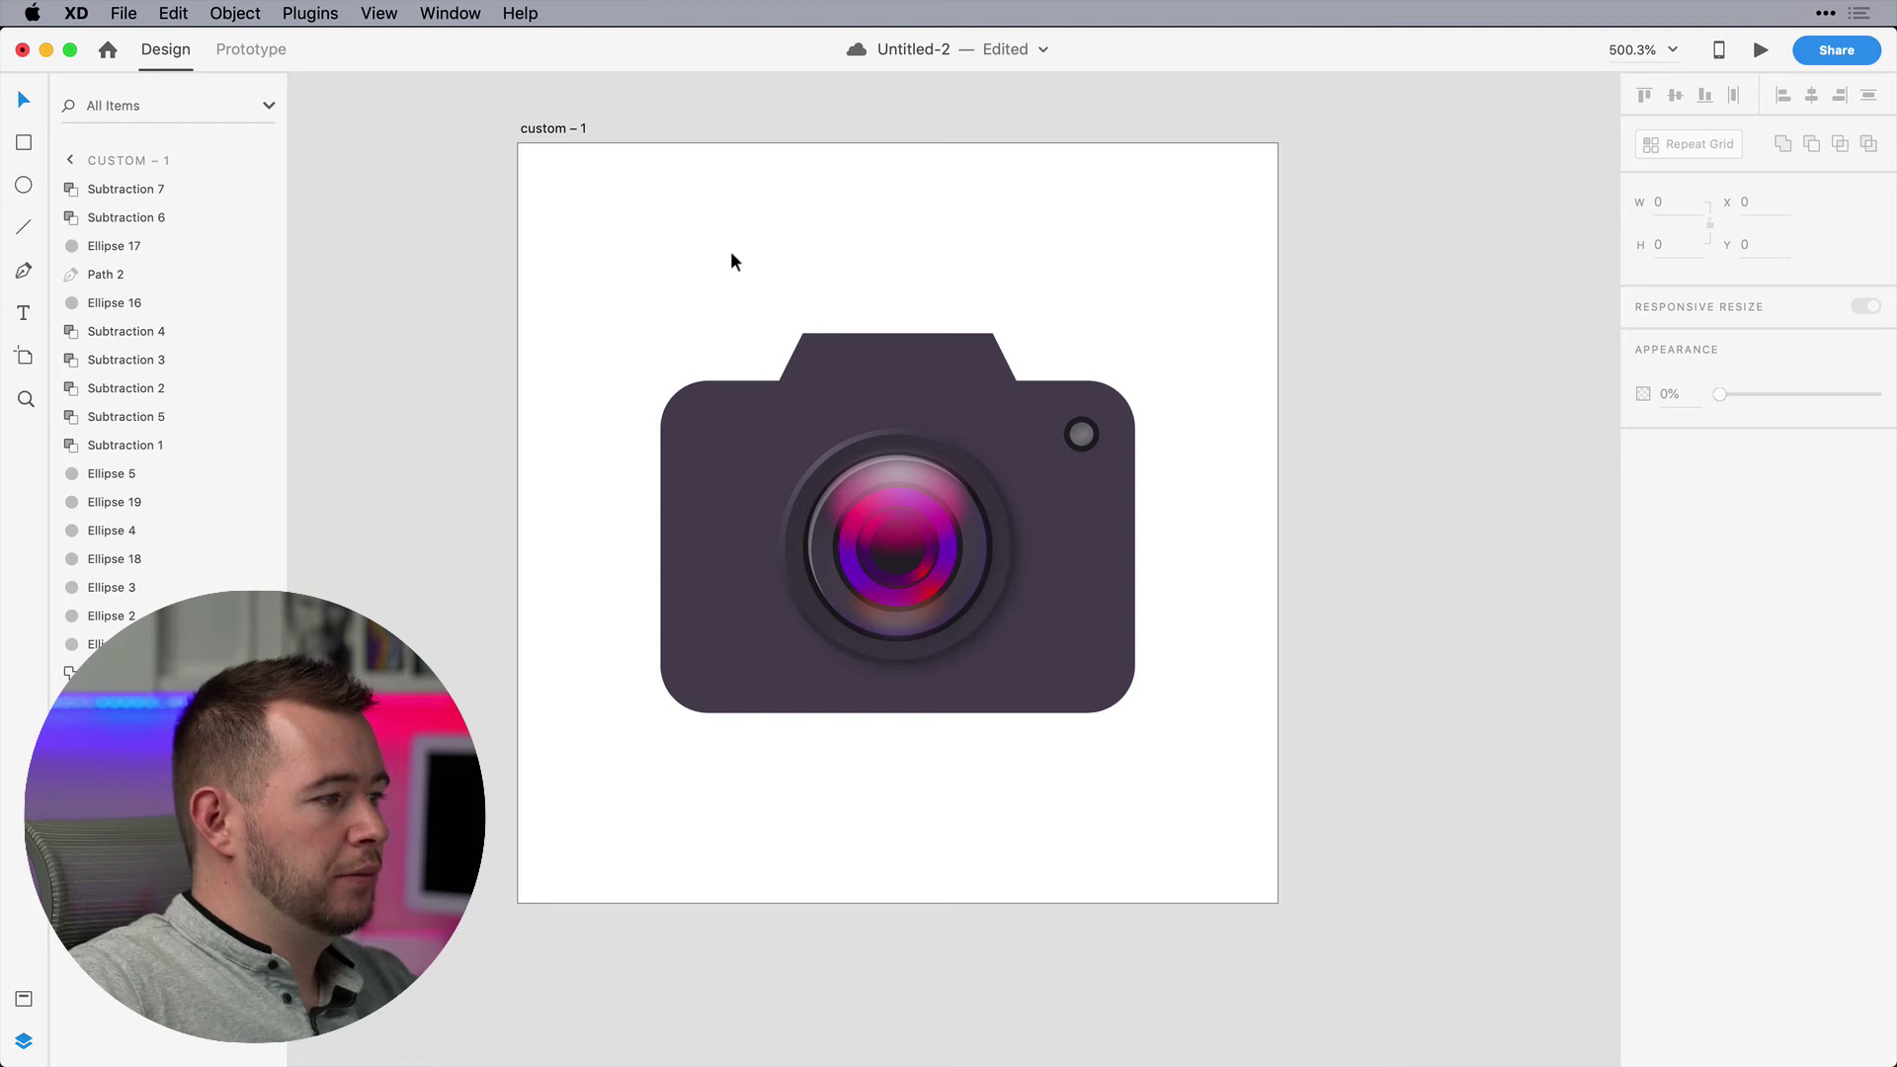
left_click_drag(751, 491, 715, 448)
Merge the camera body and top into one shape
key("super+c")
key("super+z")
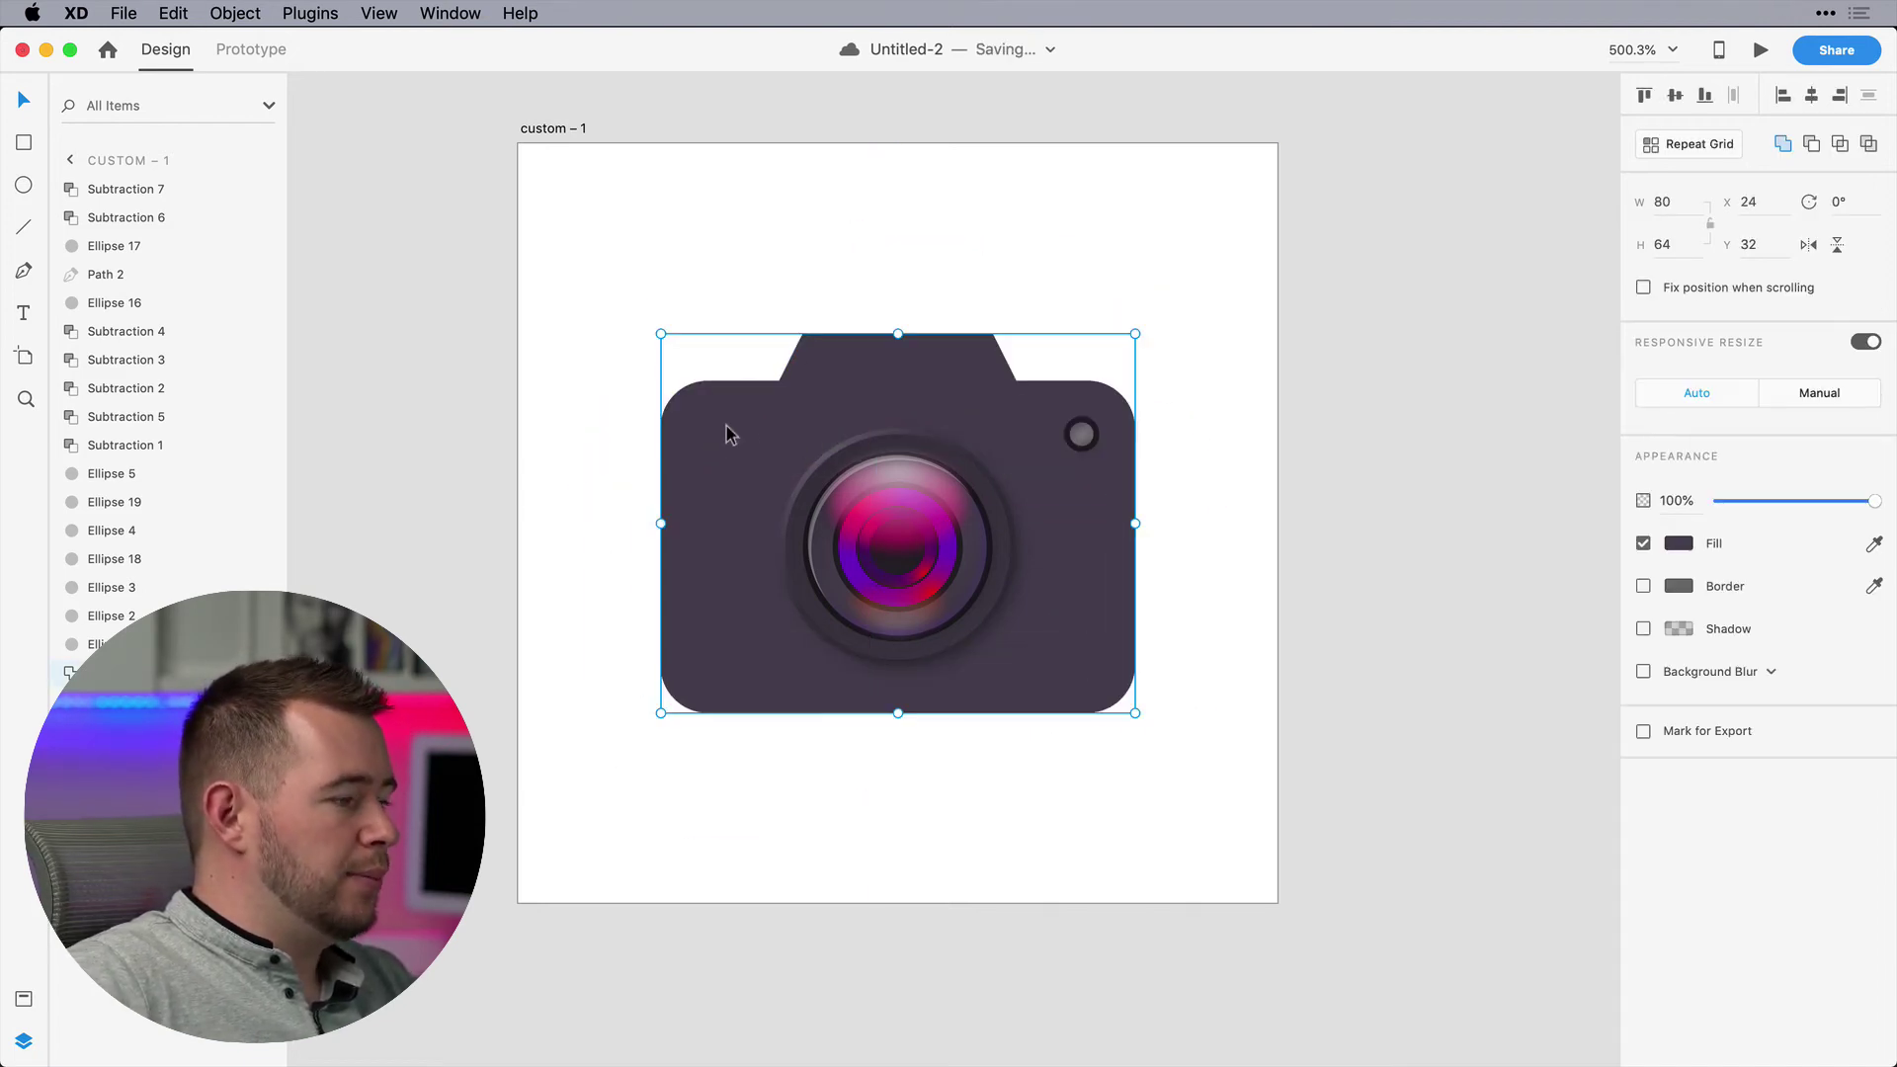
key("super+alt+u")
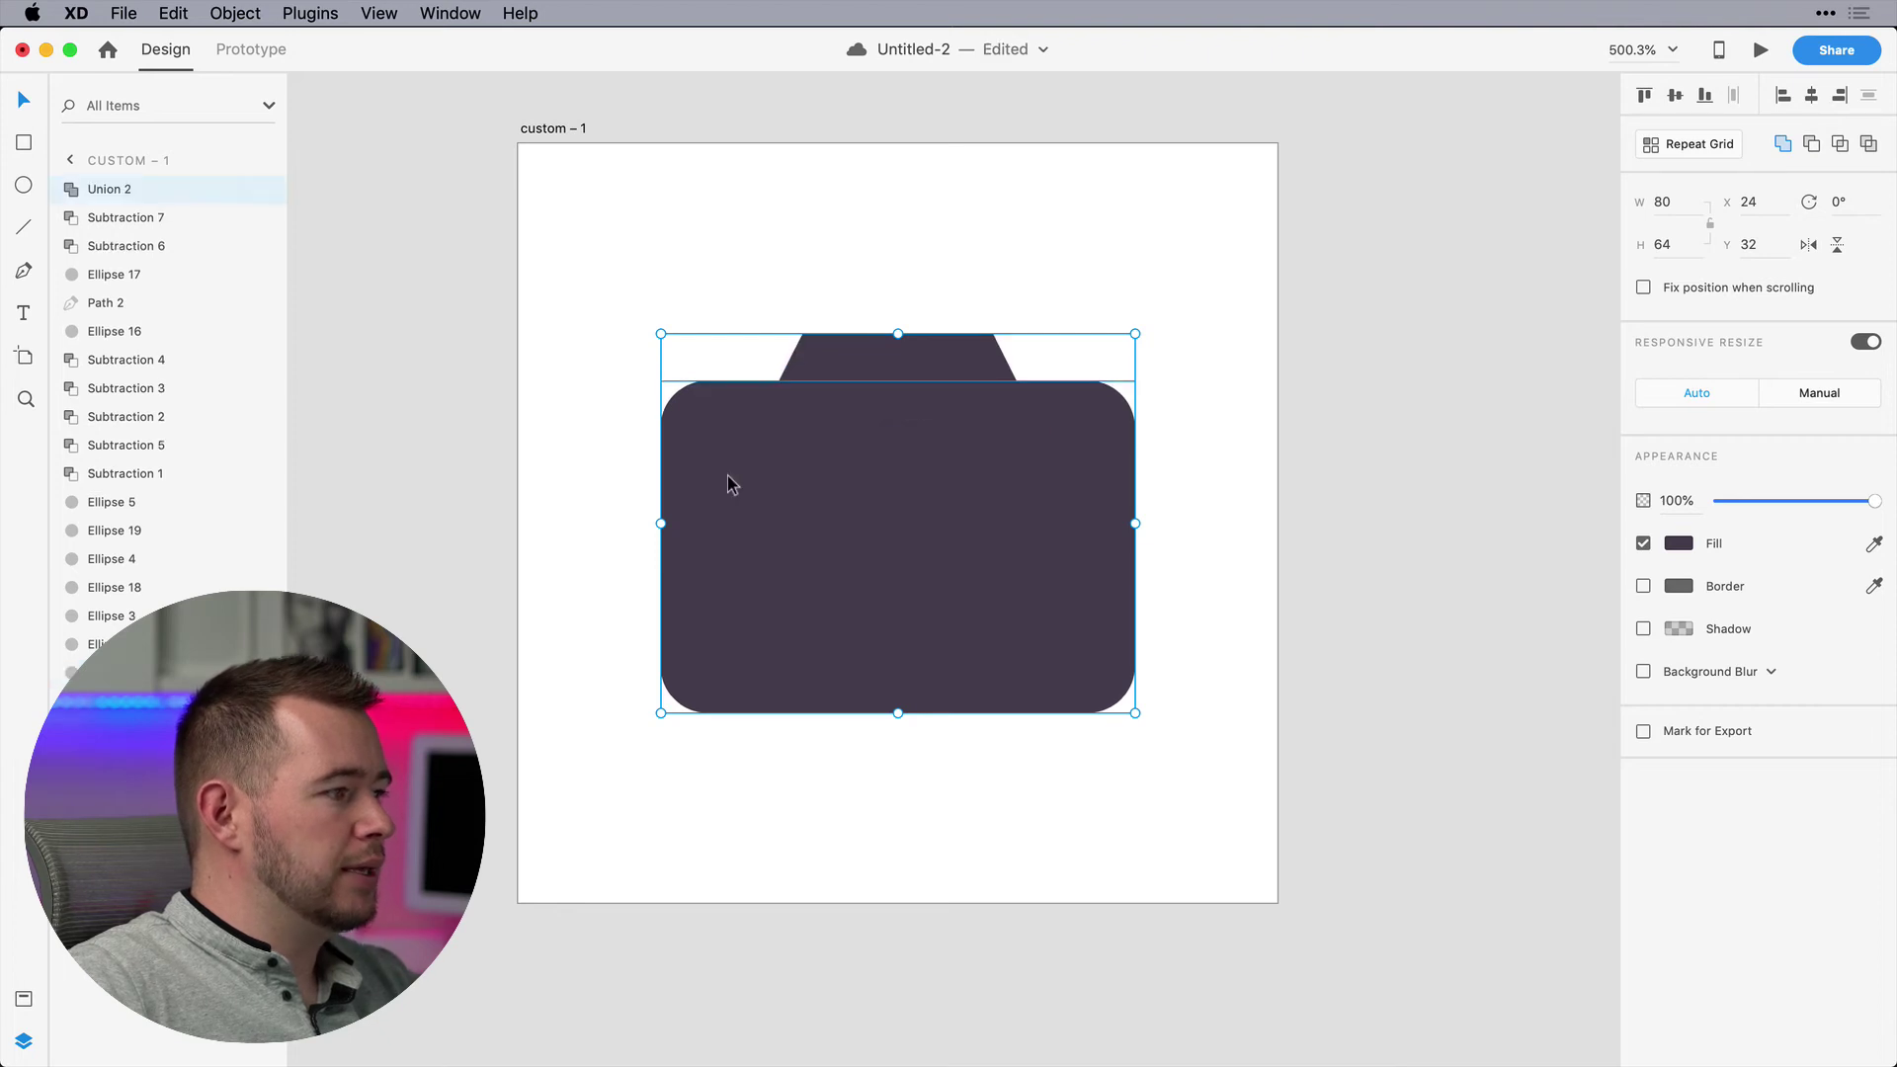
Duplicate the merged shape, offset it down-right, and subtract to leave a thin rim
key("super+alt+u")
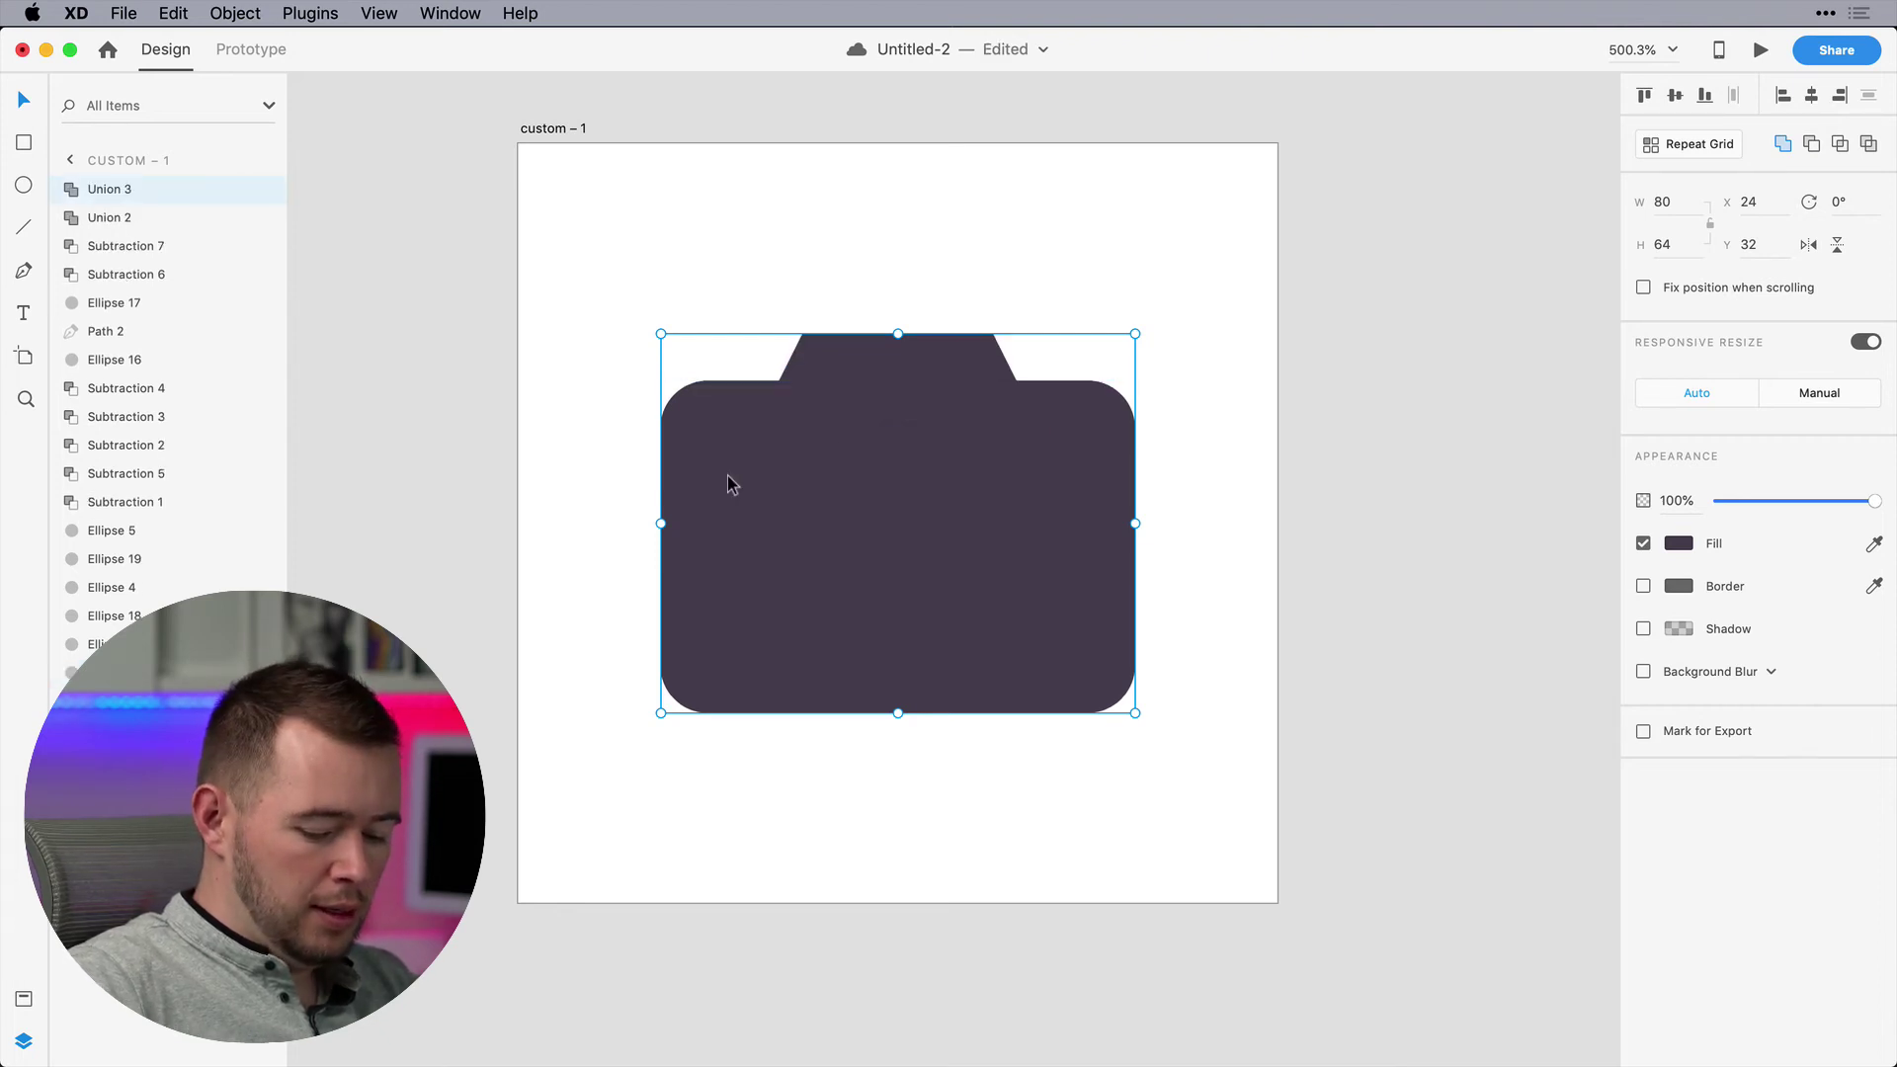
key("Right")
key("Down")
key("Right")
key("Down")
left_click(668, 439, "shift")
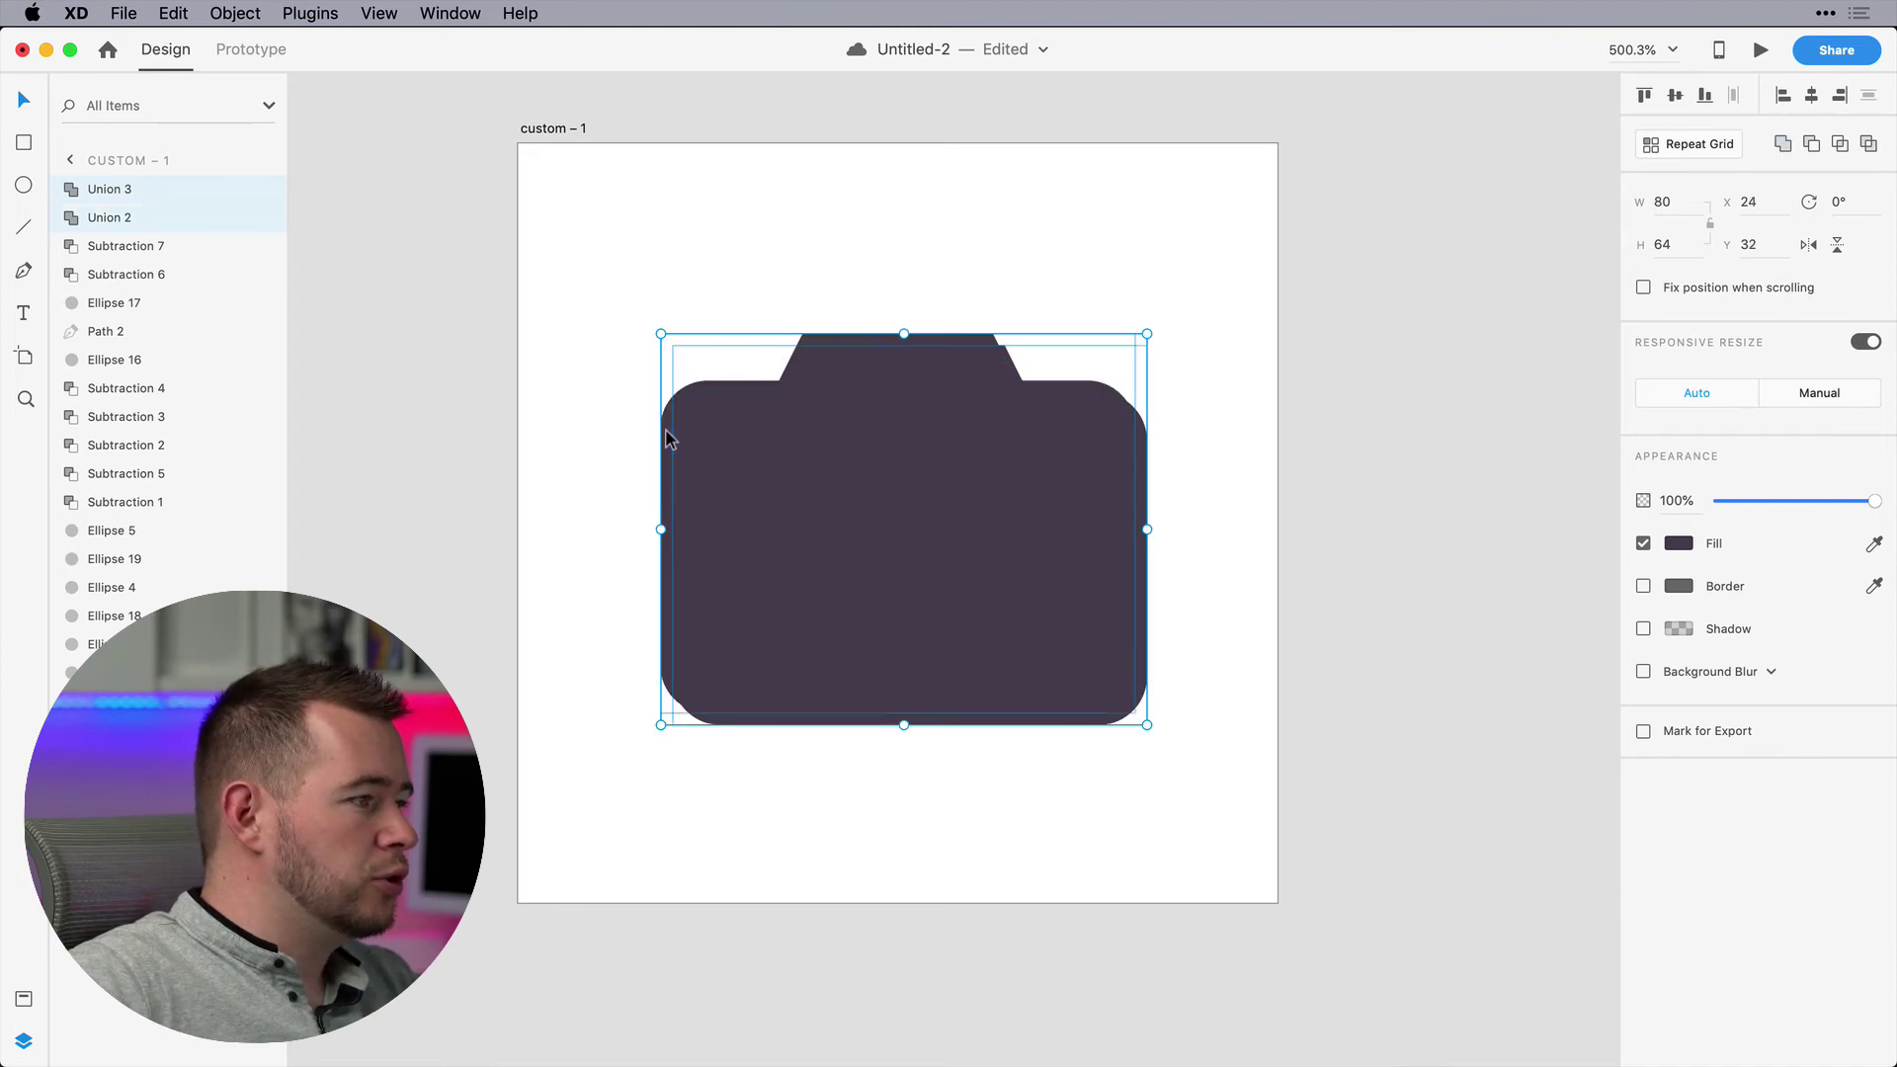
left_click(1812, 145)
Give the rim a 30% white fill and an object blur of 1
left_click(1679, 544)
left_click_drag(1432, 542, 1107, 242)
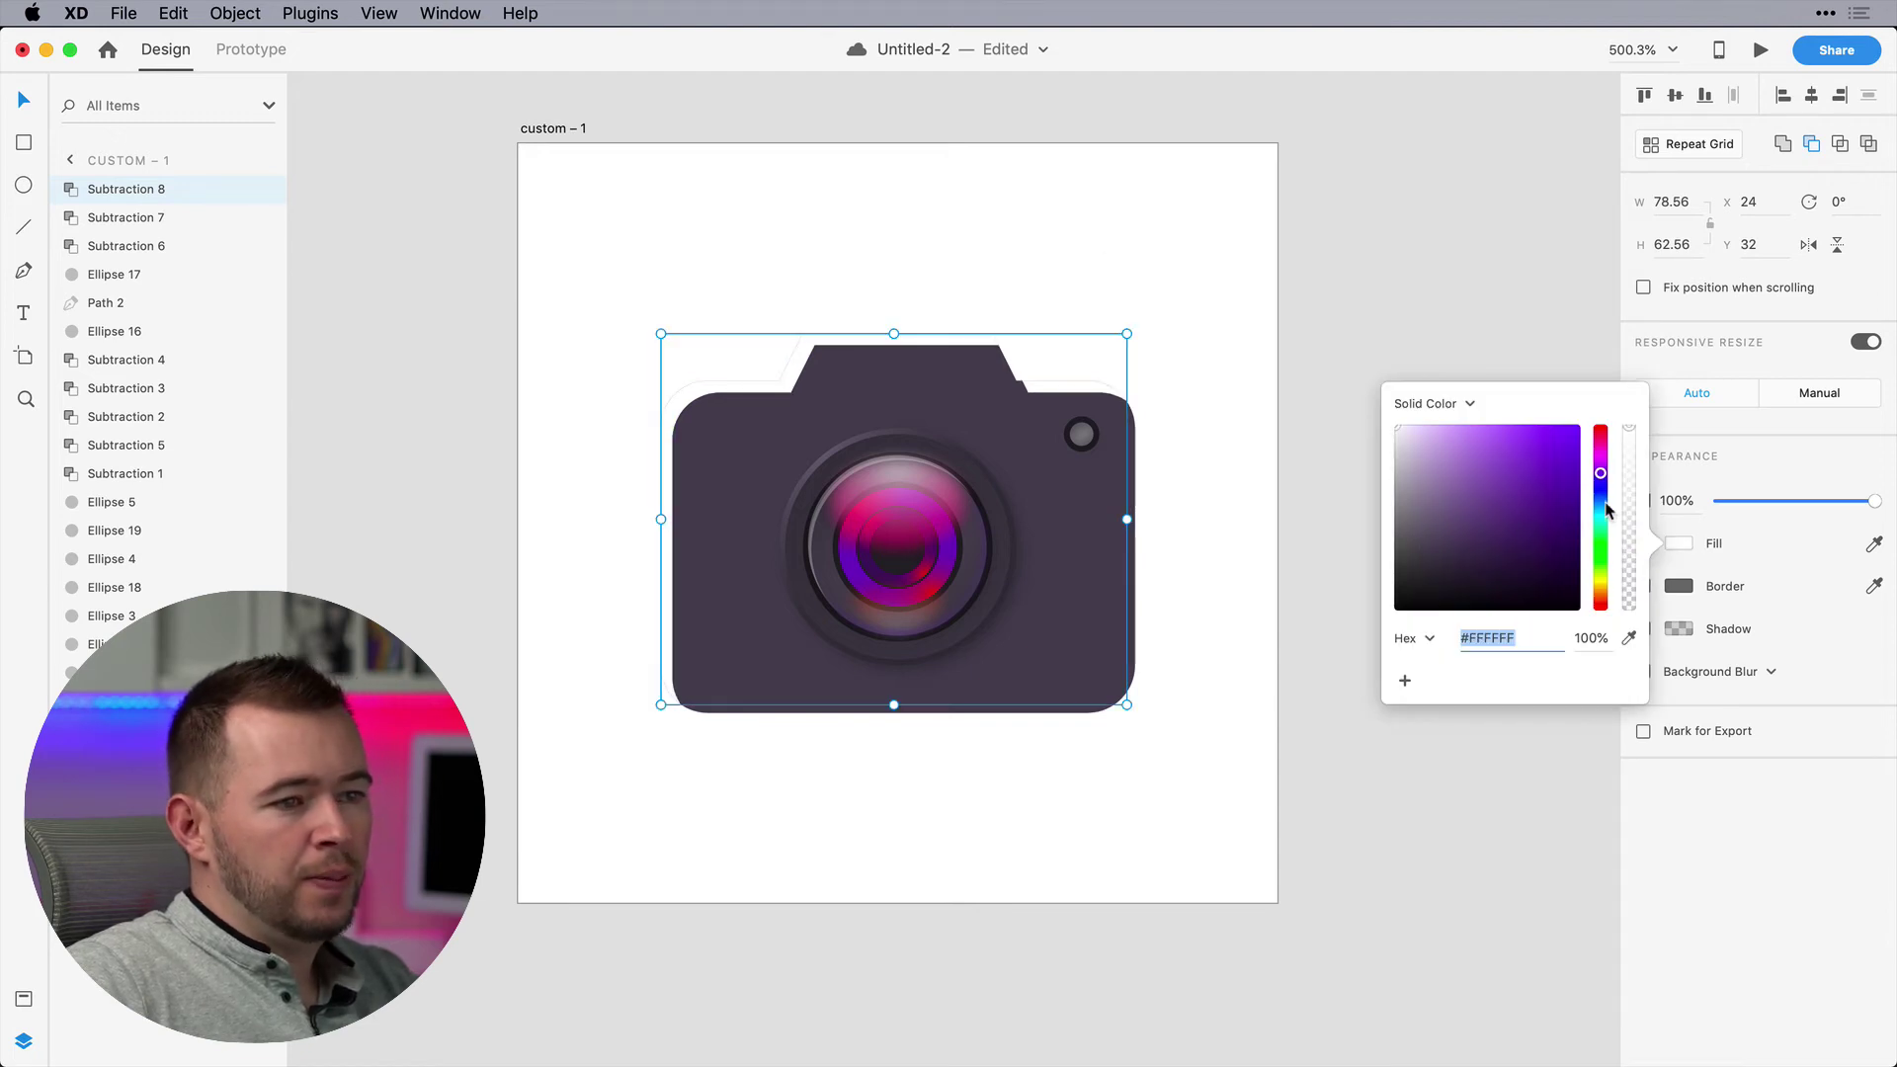
left_click_drag(1630, 466, 1628, 552)
left_click(1691, 676)
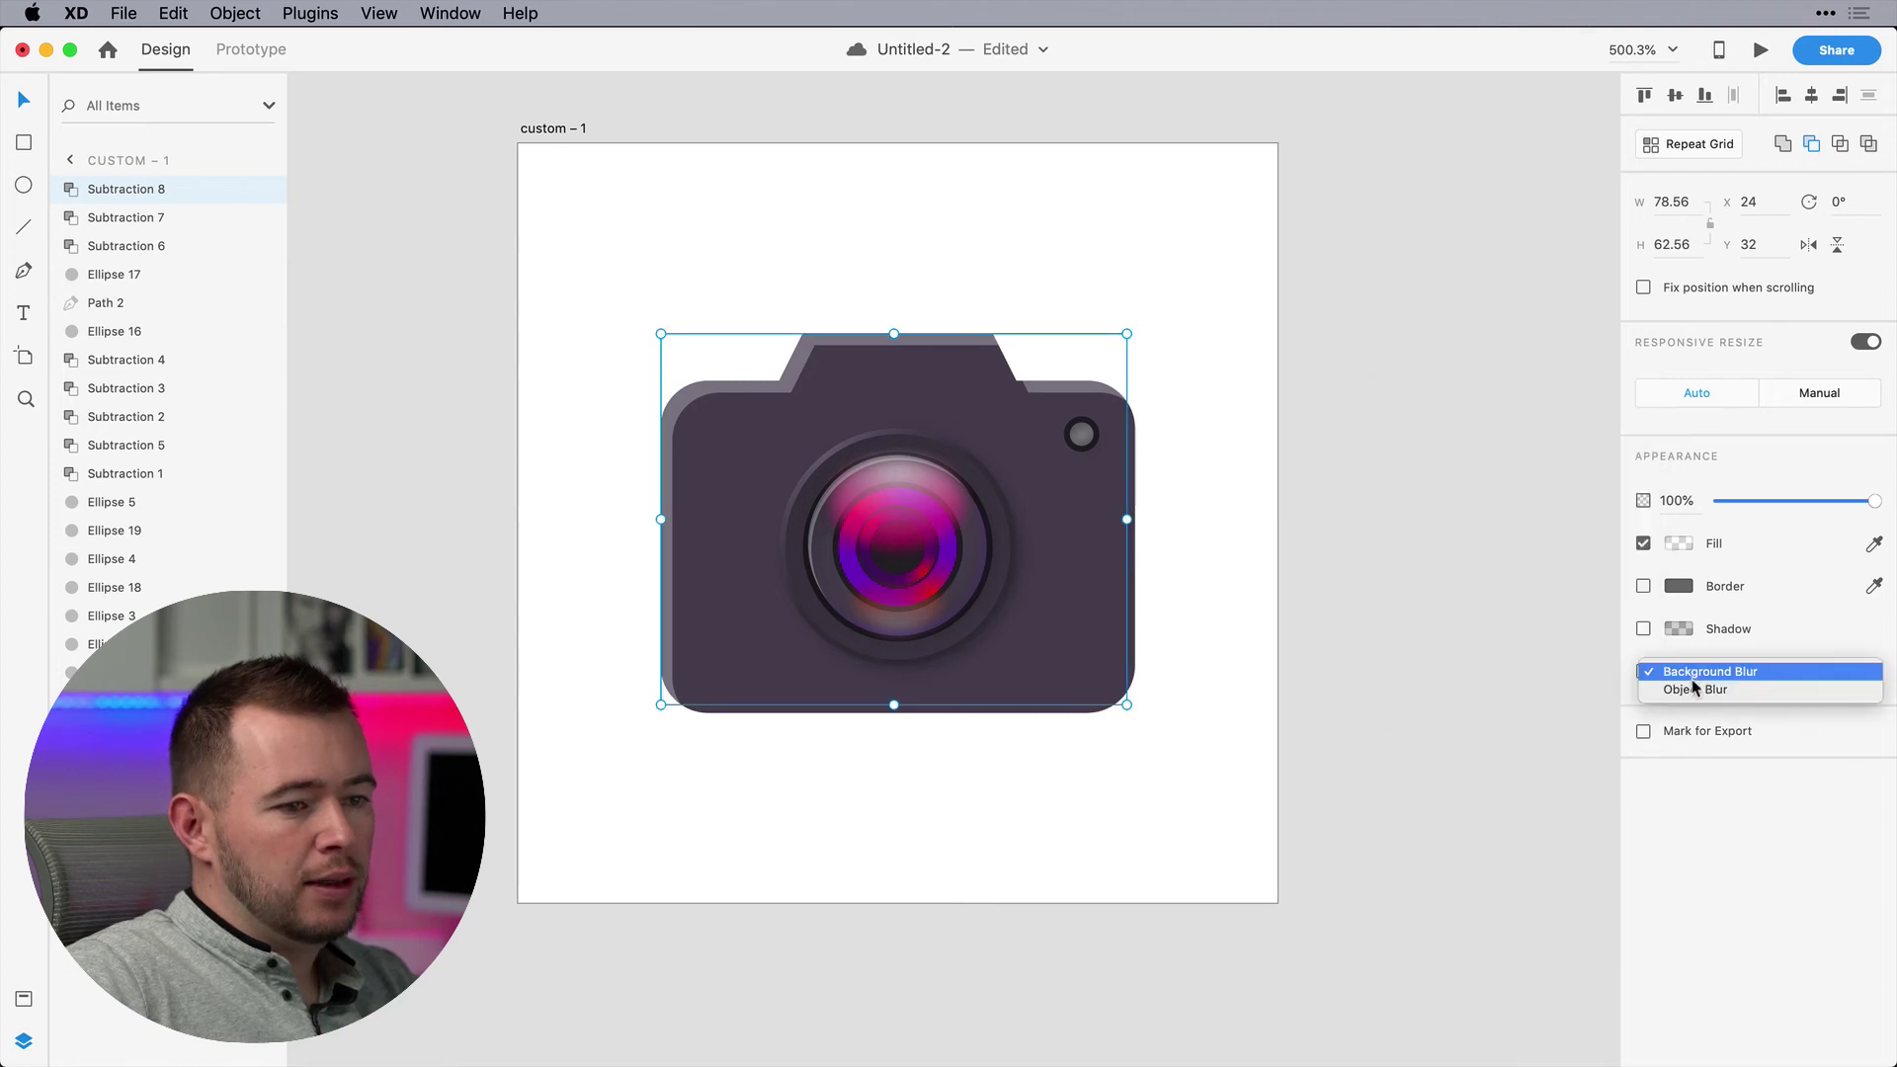
left_click(1696, 688)
left_click_drag(1763, 709, 1753, 708)
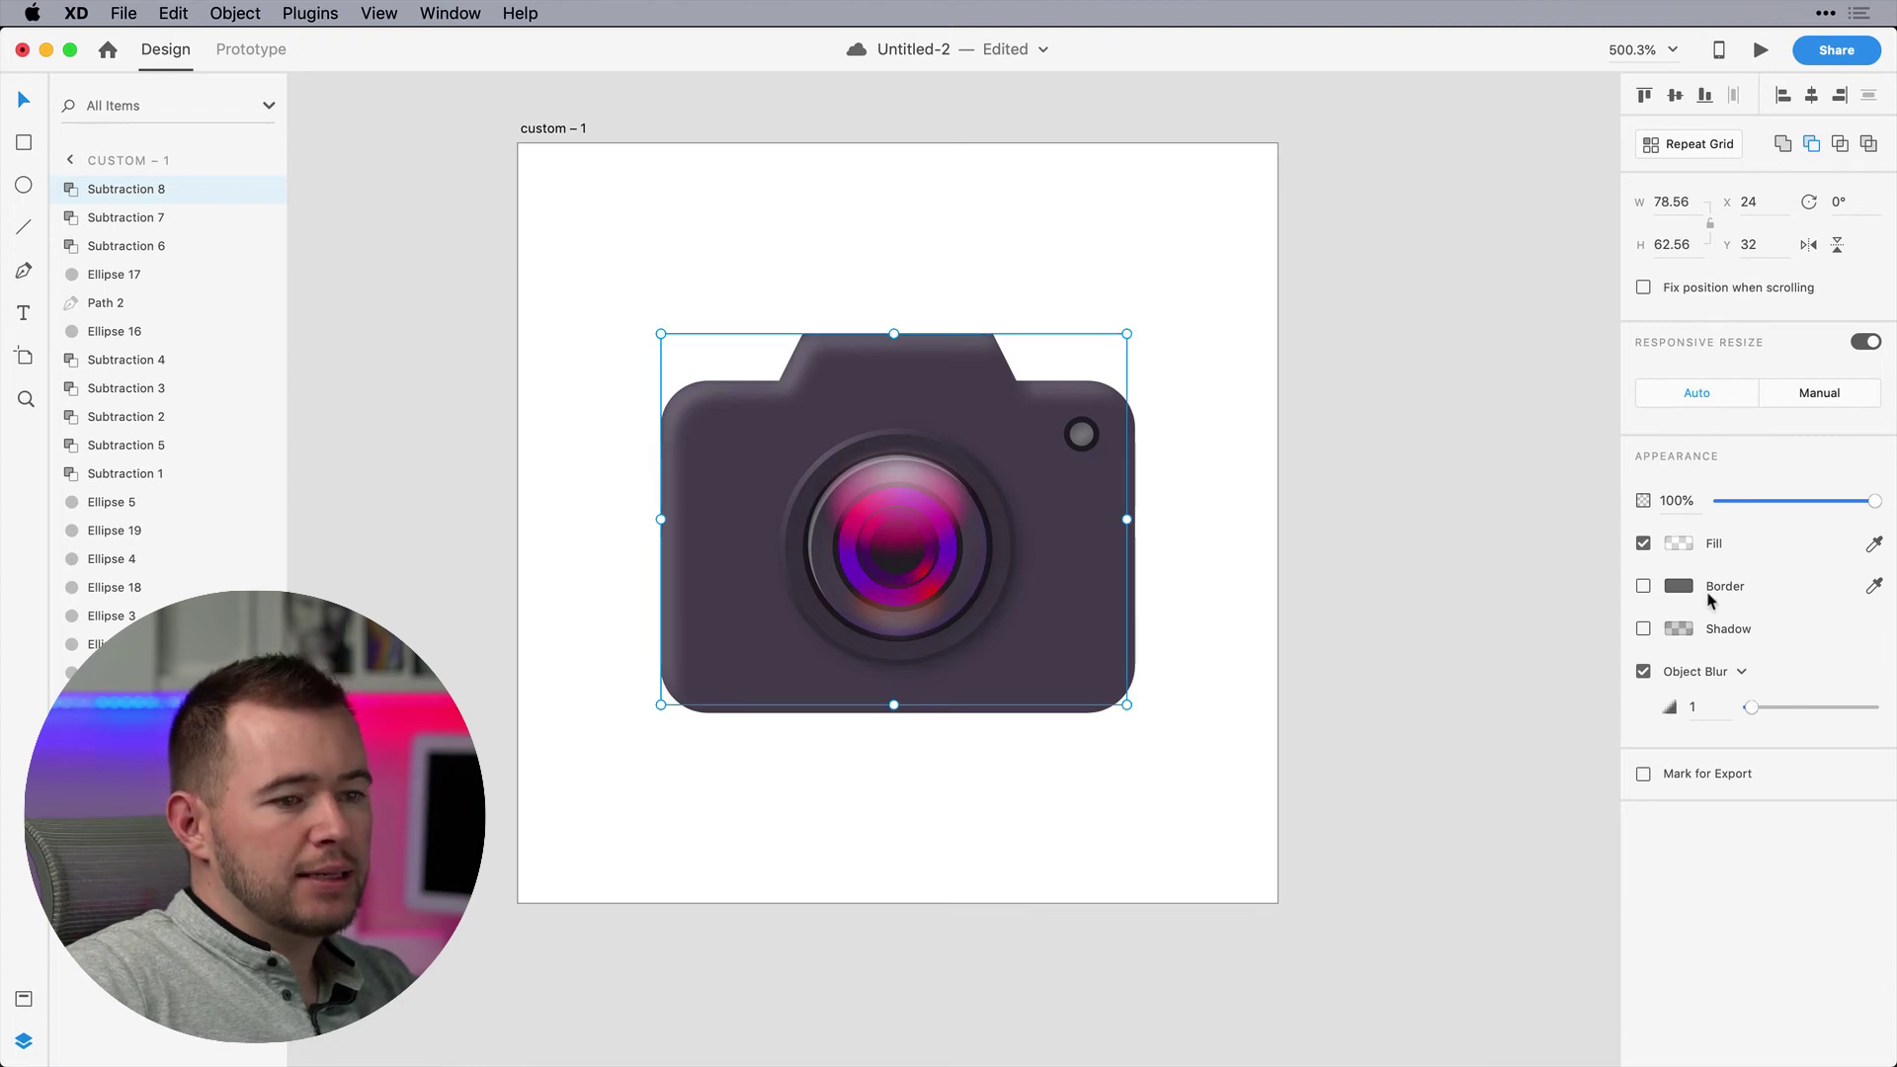
left_click(1375, 458)
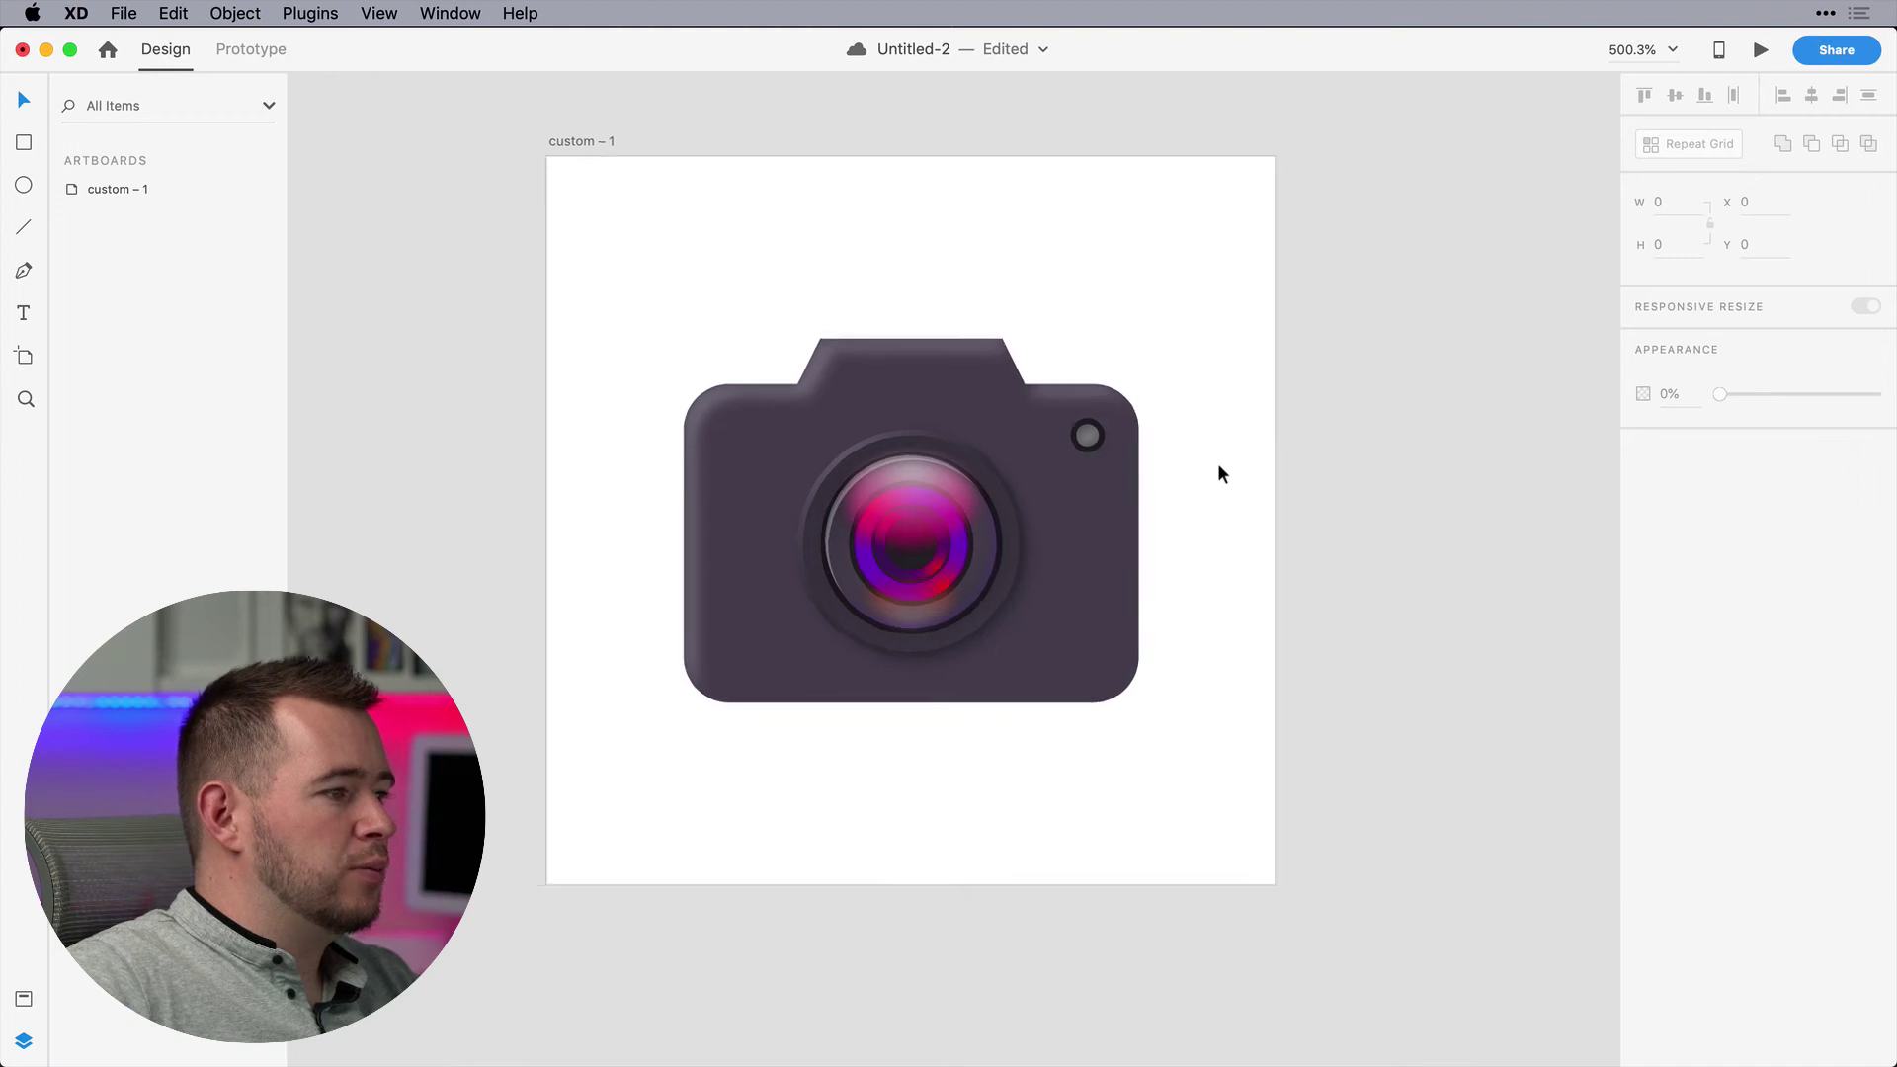
Select the lens layers without the camera body and group them as Group 1
scroll(1218, 463, "down", 3)
scroll(1217, 463, "up", 1)
scroll(1188, 453, "up", 1)
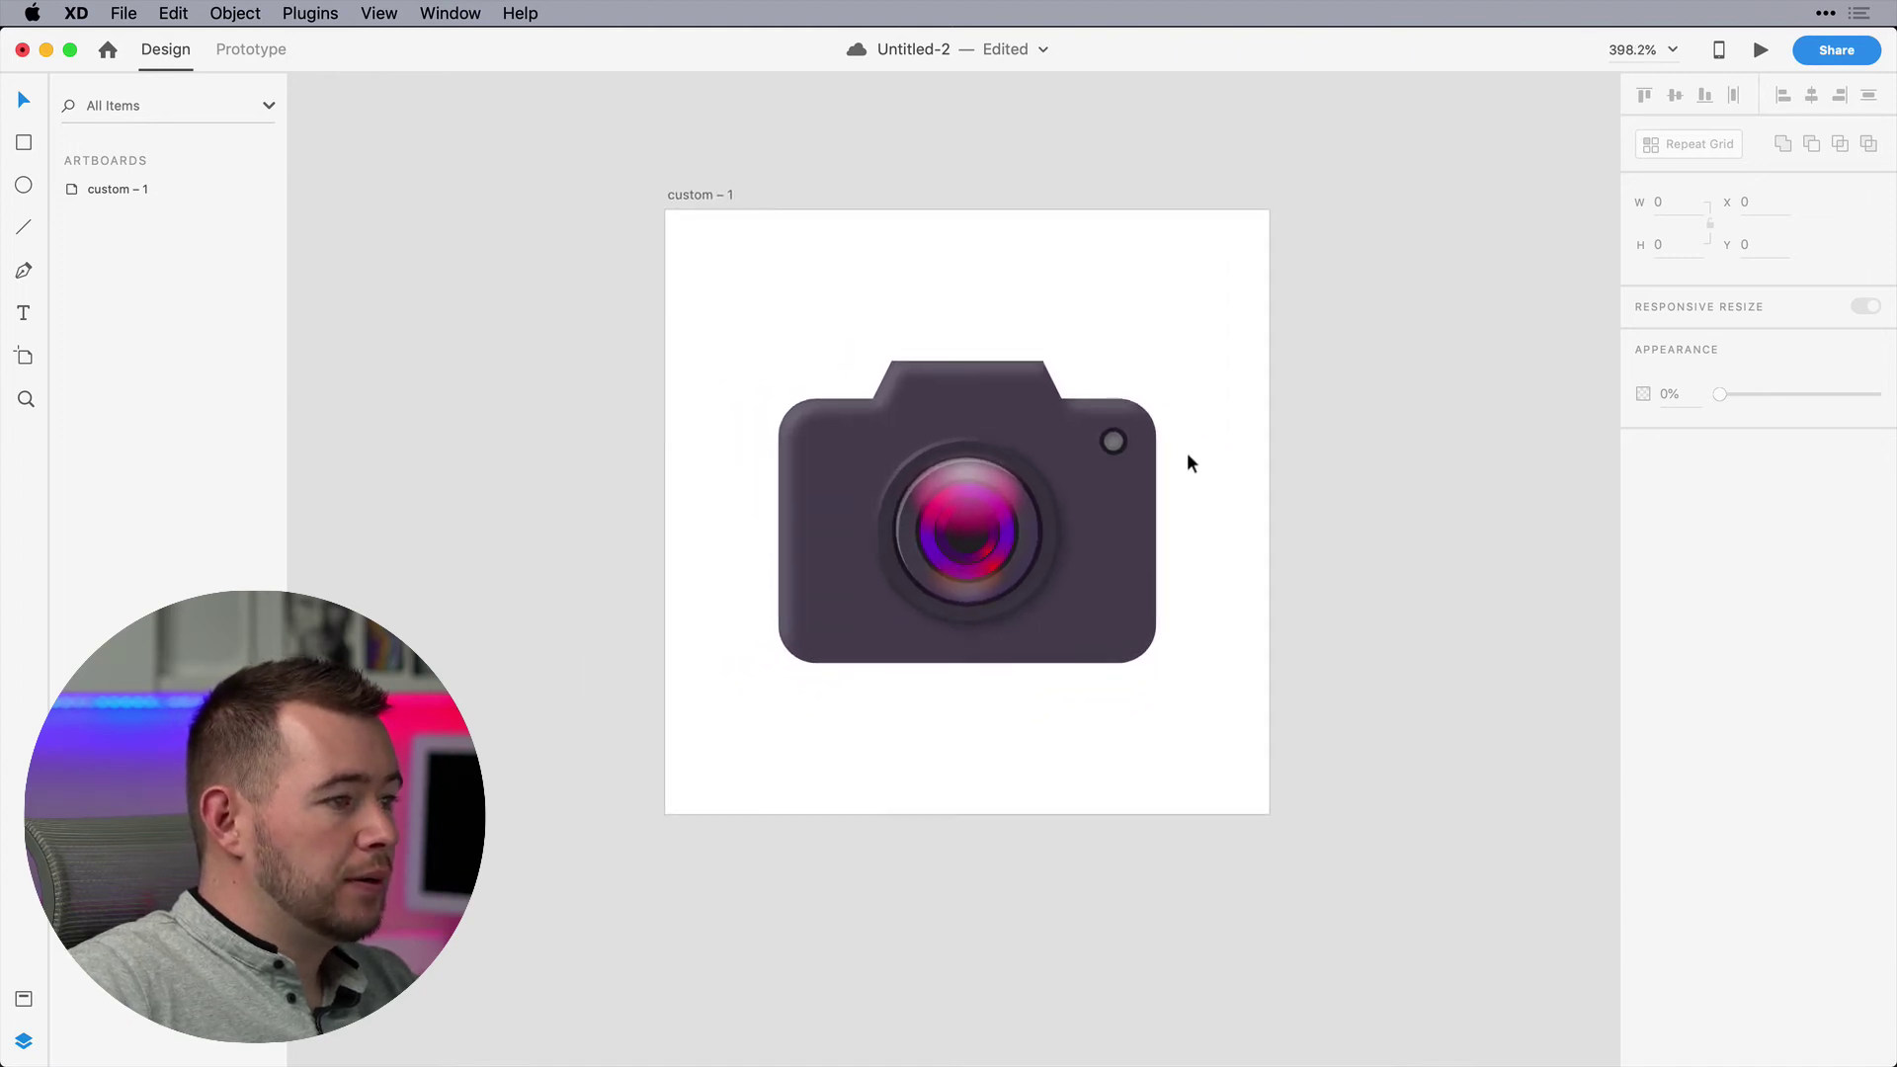
left_click(1188, 452)
left_click(1317, 450)
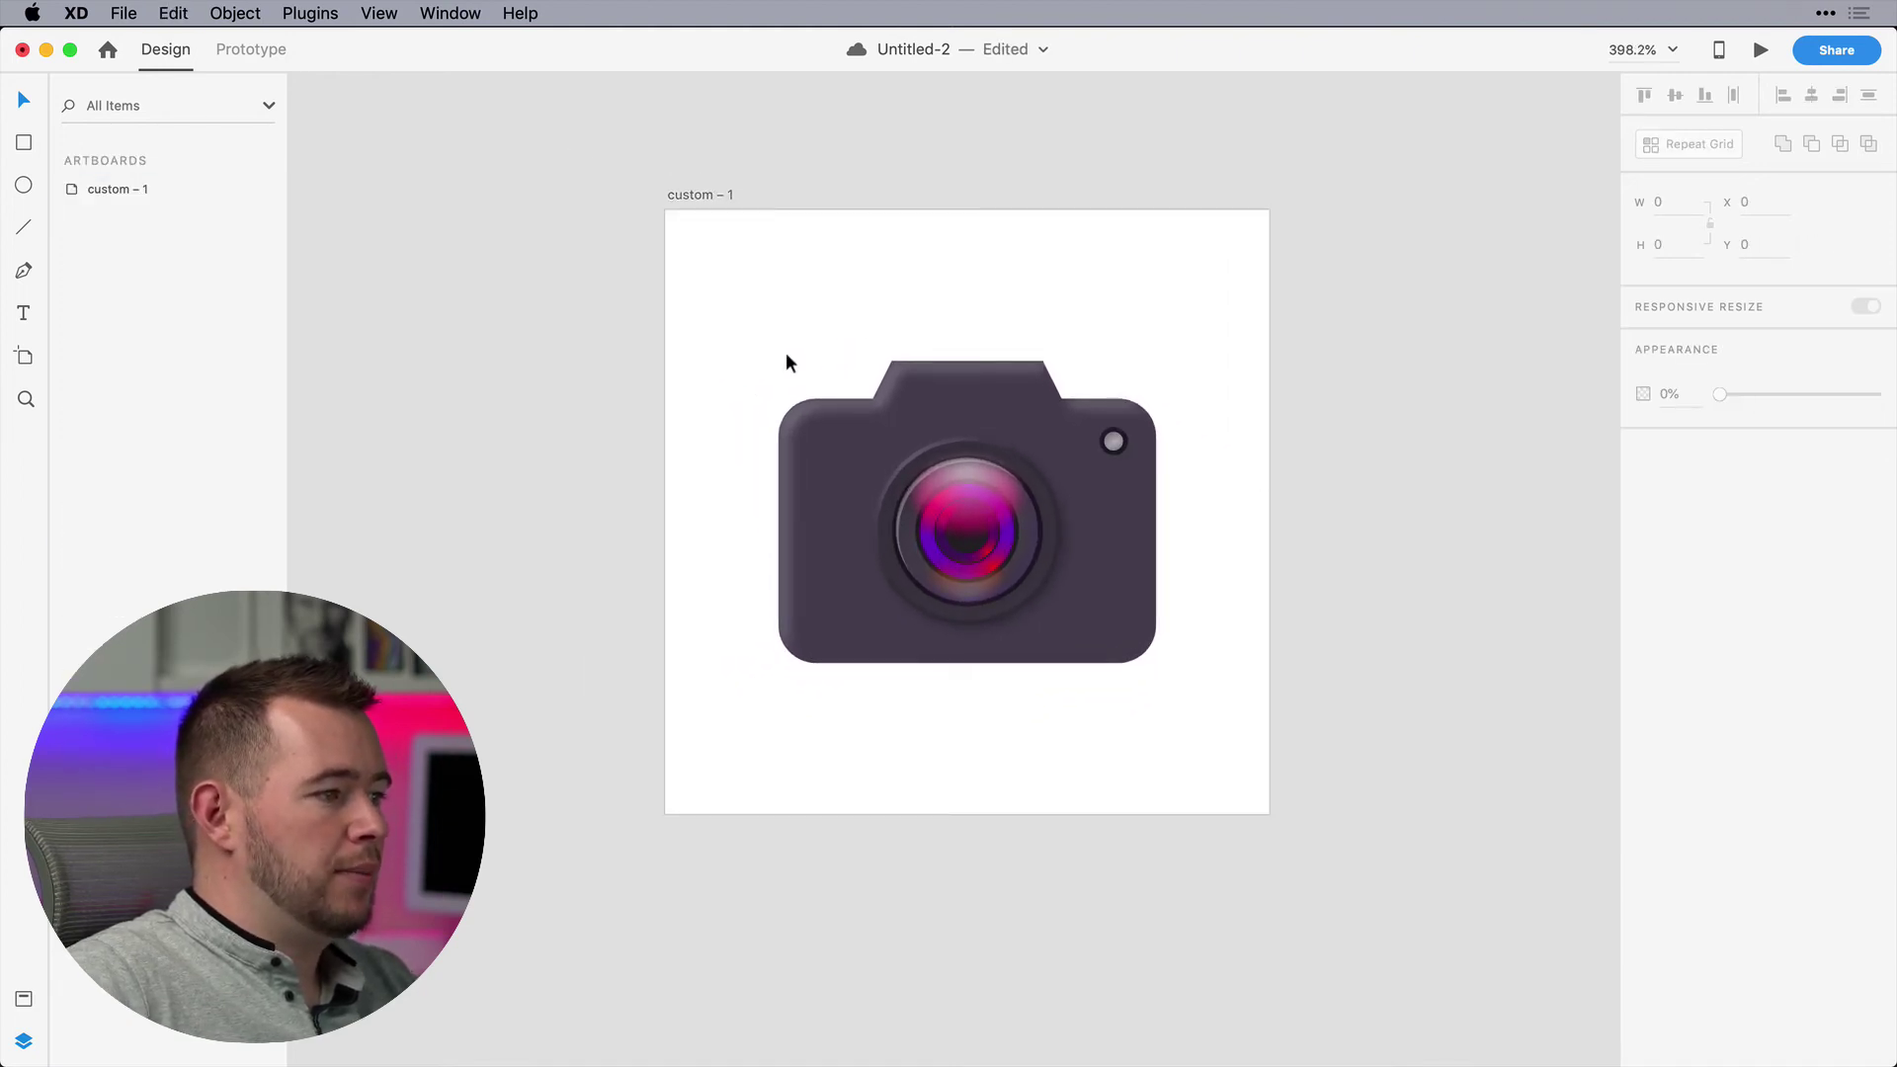
scroll(1235, 542, "down", 1)
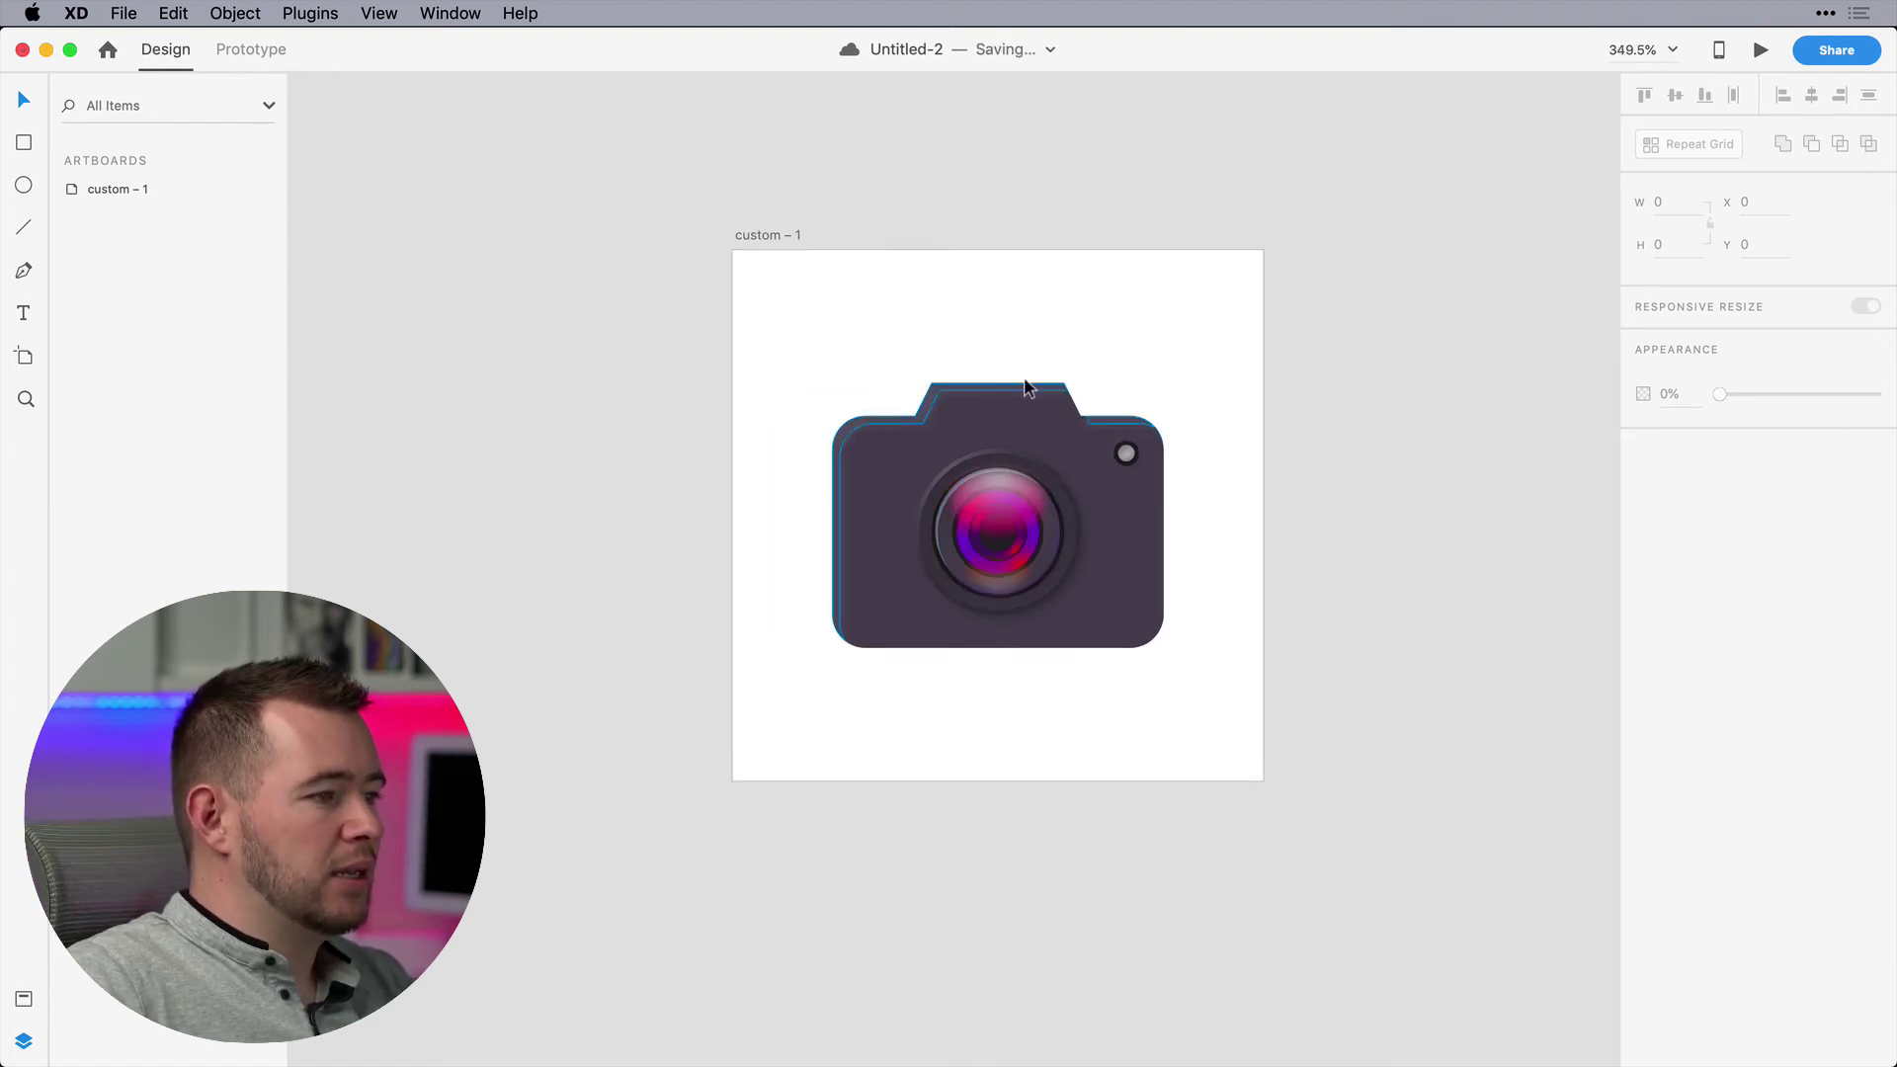
left_click_drag(892, 455, 895, 456)
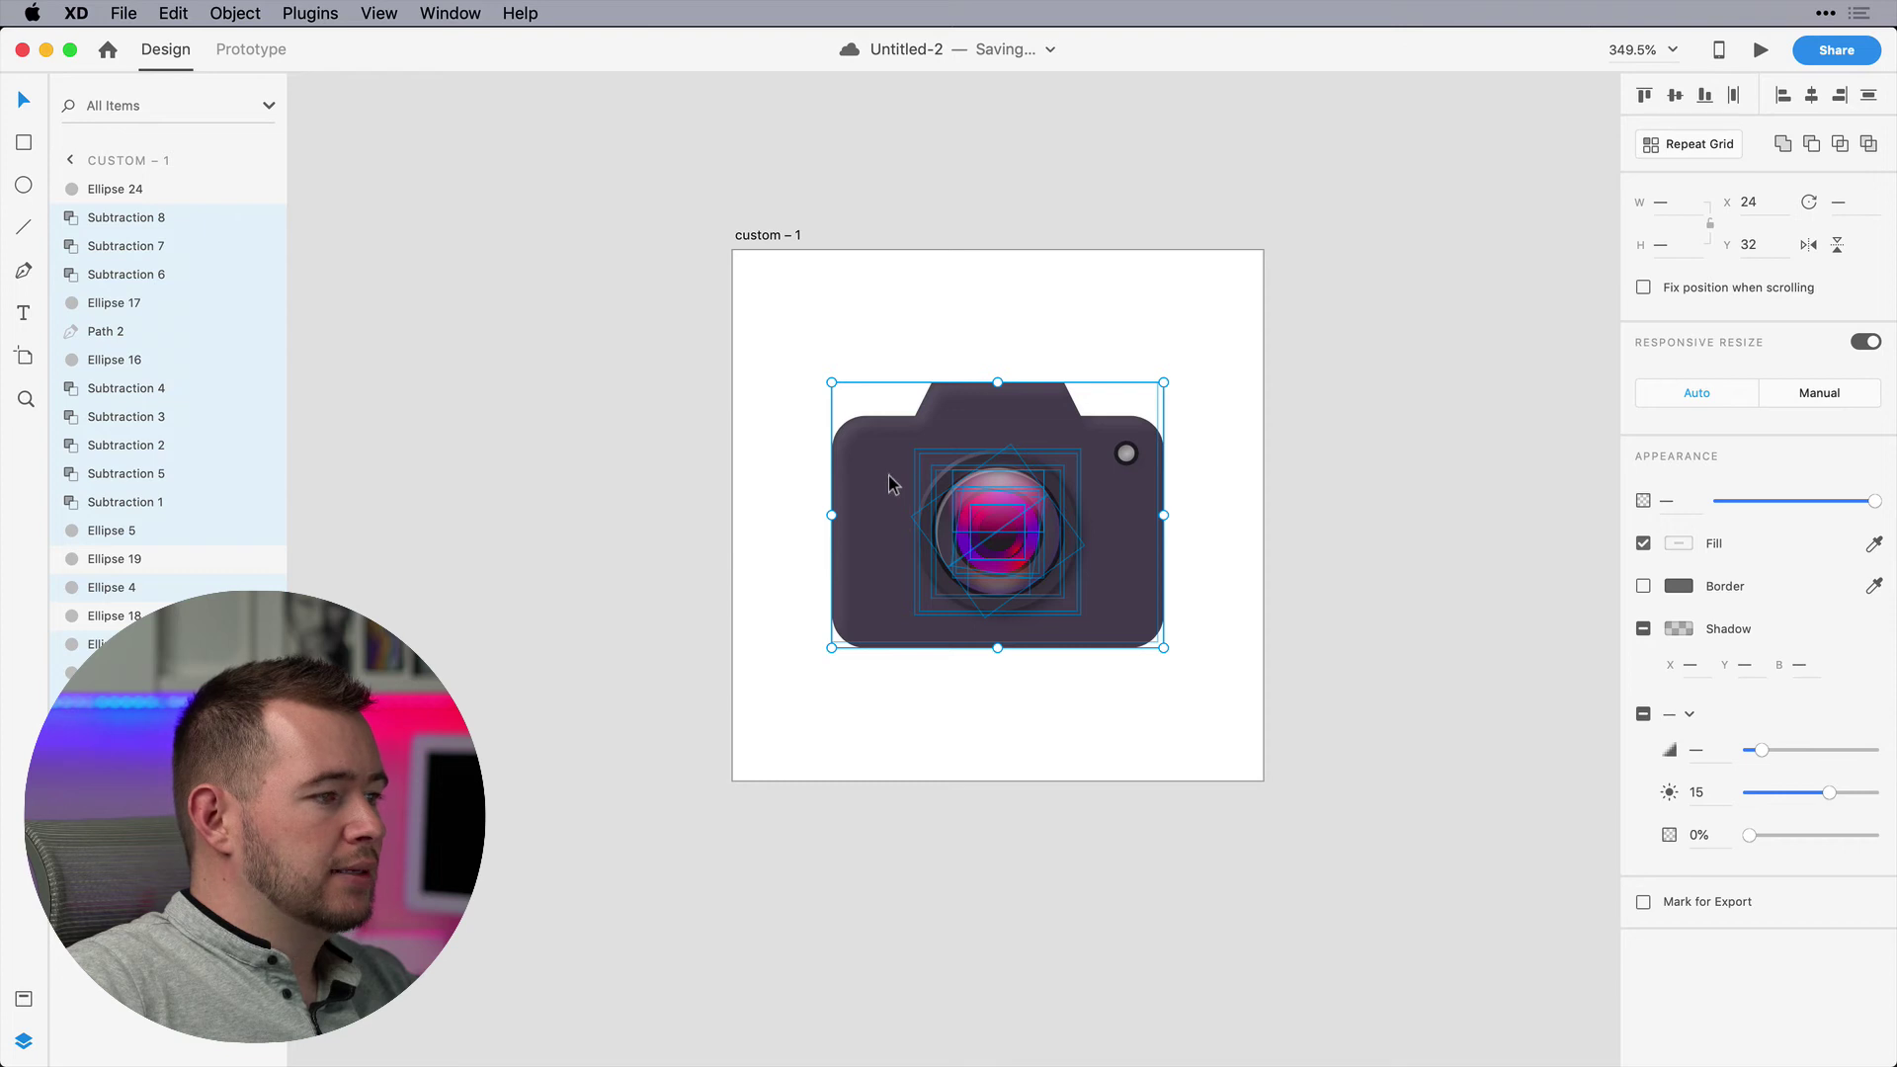
left_click(855, 435, "shift")
key("super+g")
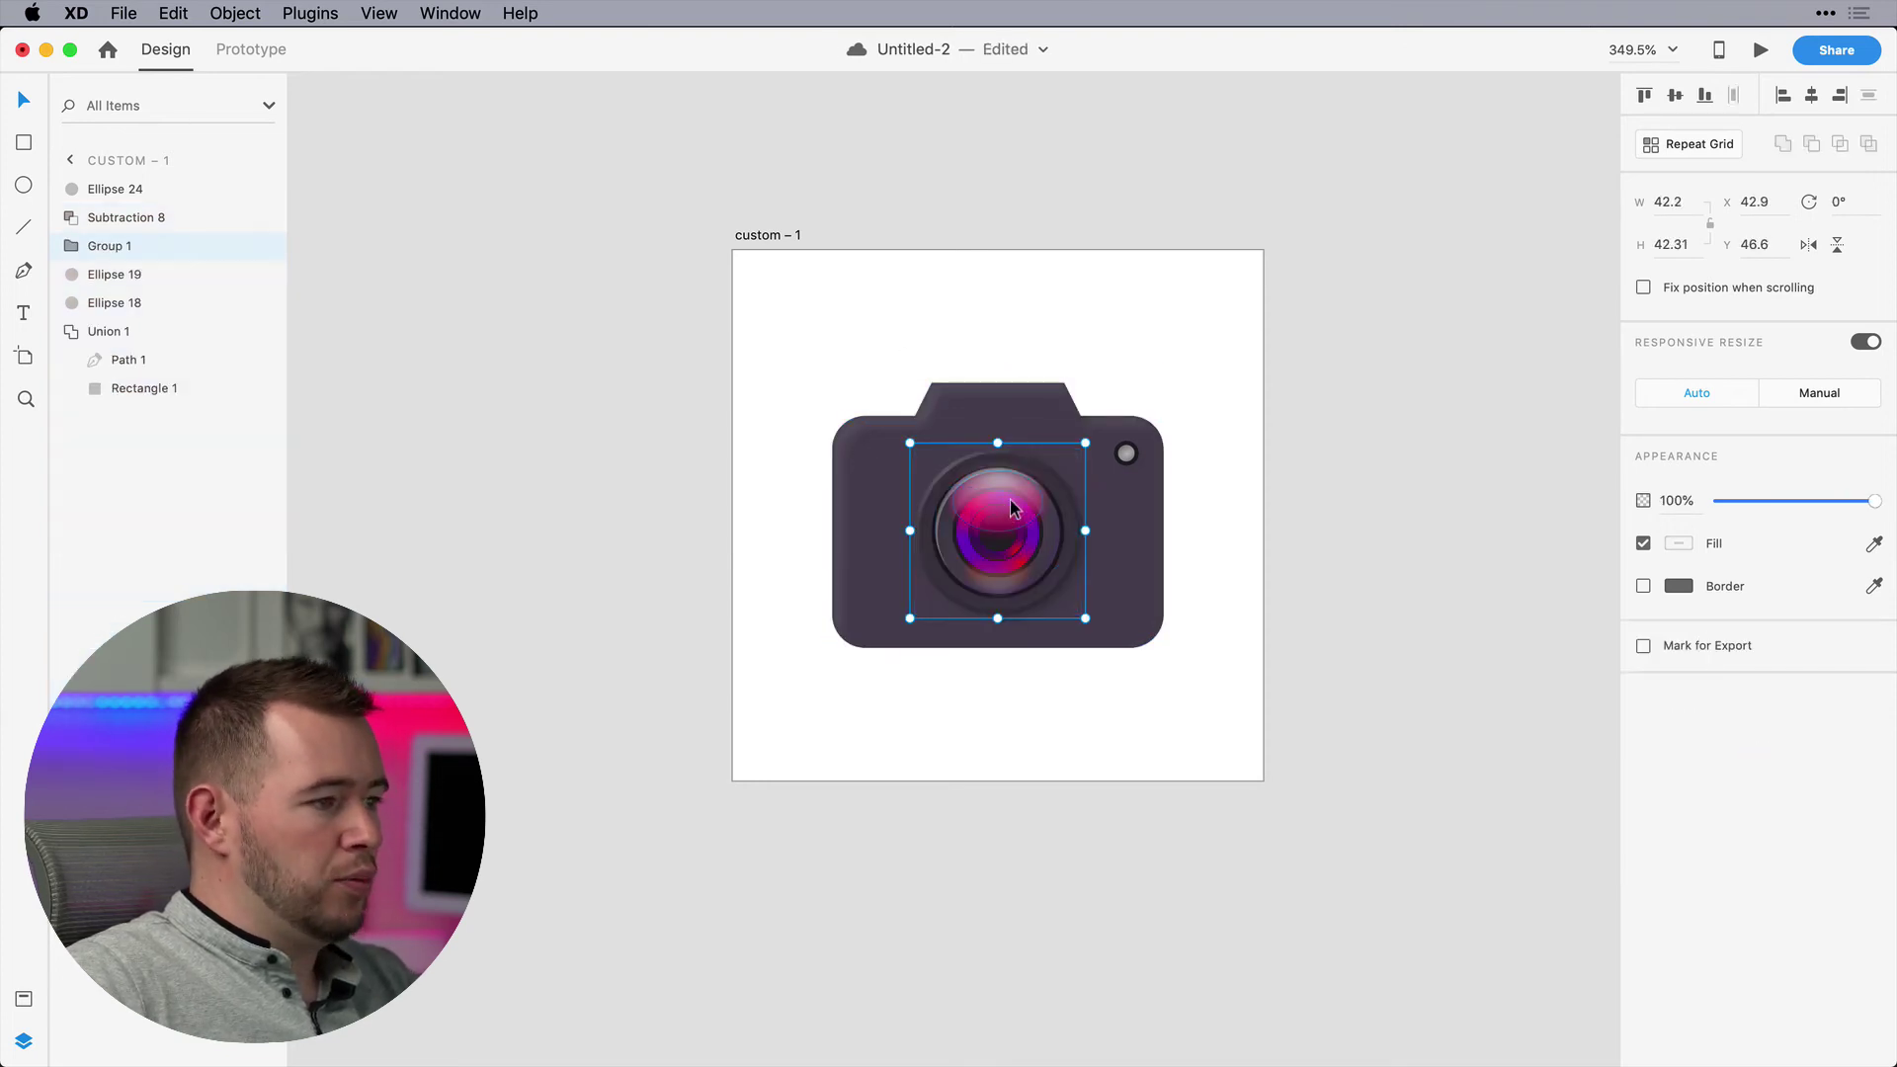
Enlarge the lens group, then draw a 128×128 square covering the artboard
left_click_drag(1088, 442, 1104, 418)
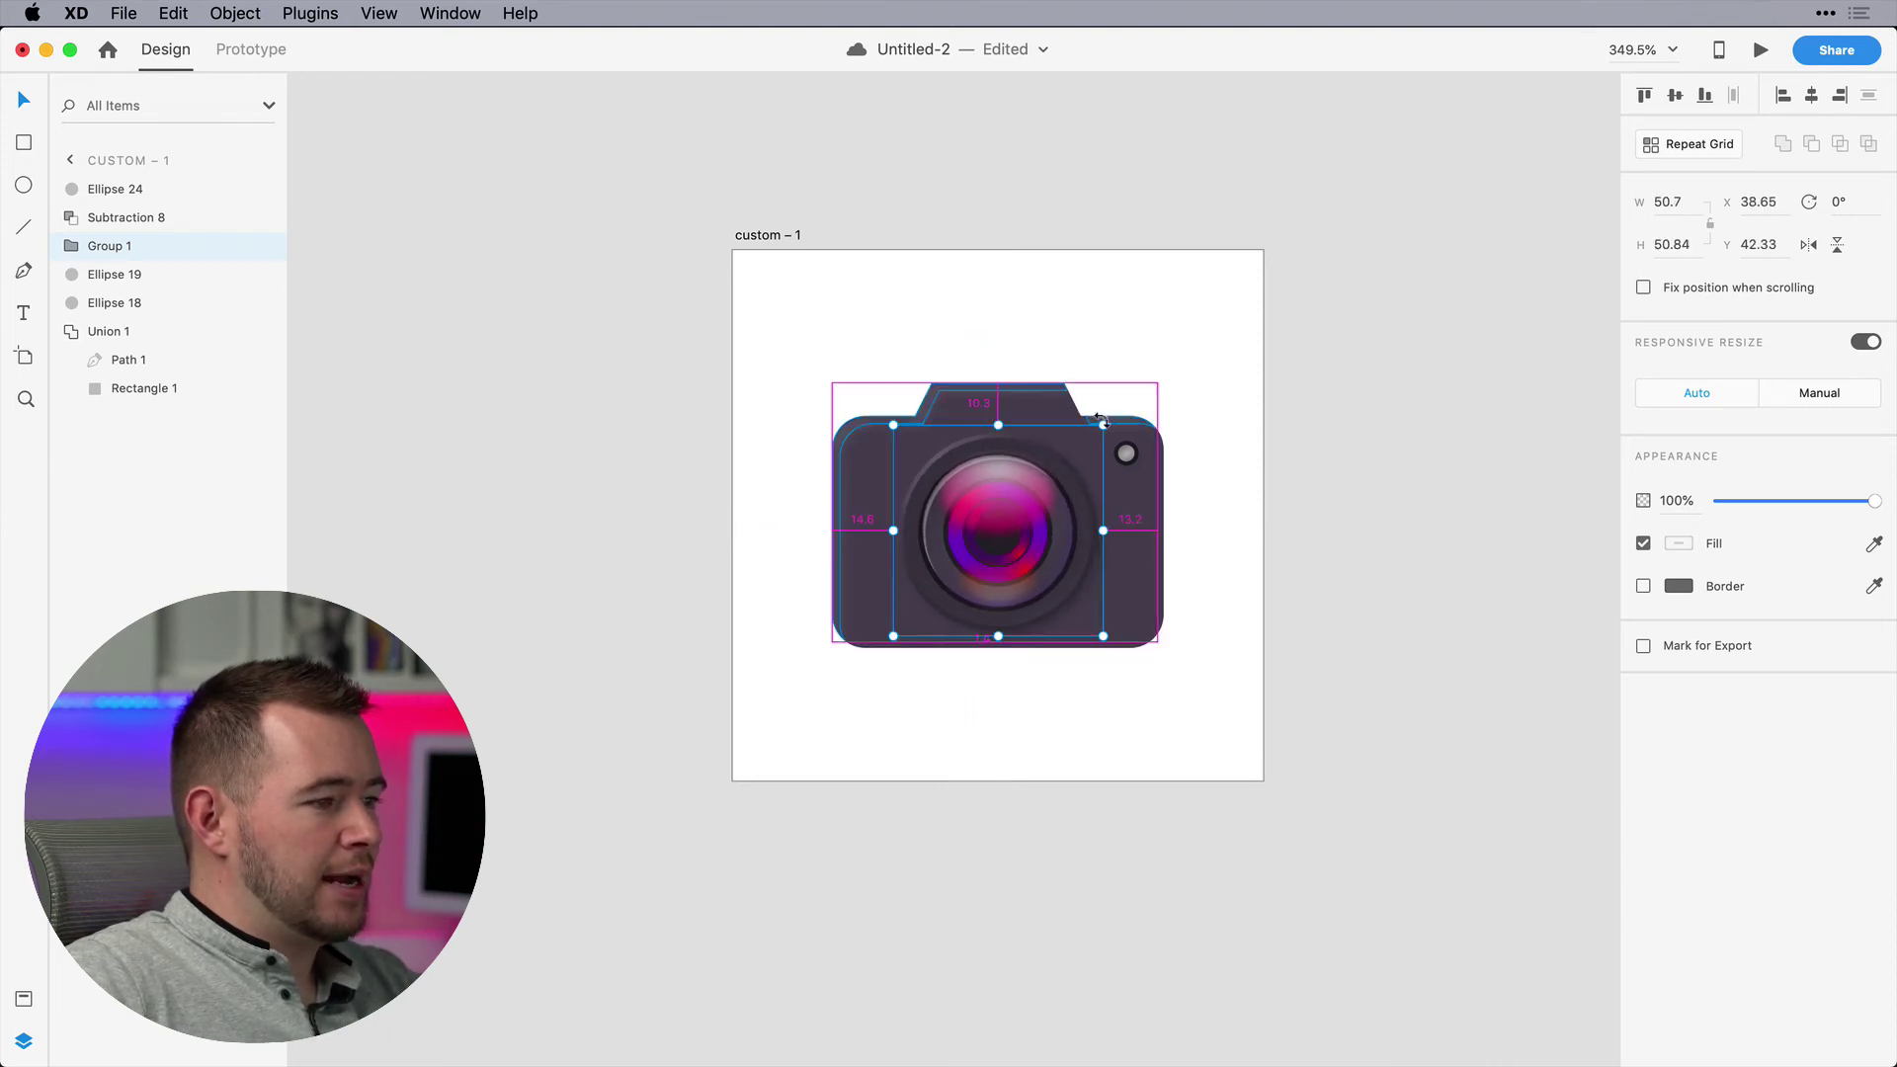
scroll(1124, 518, "up", 1)
left_click(996, 326)
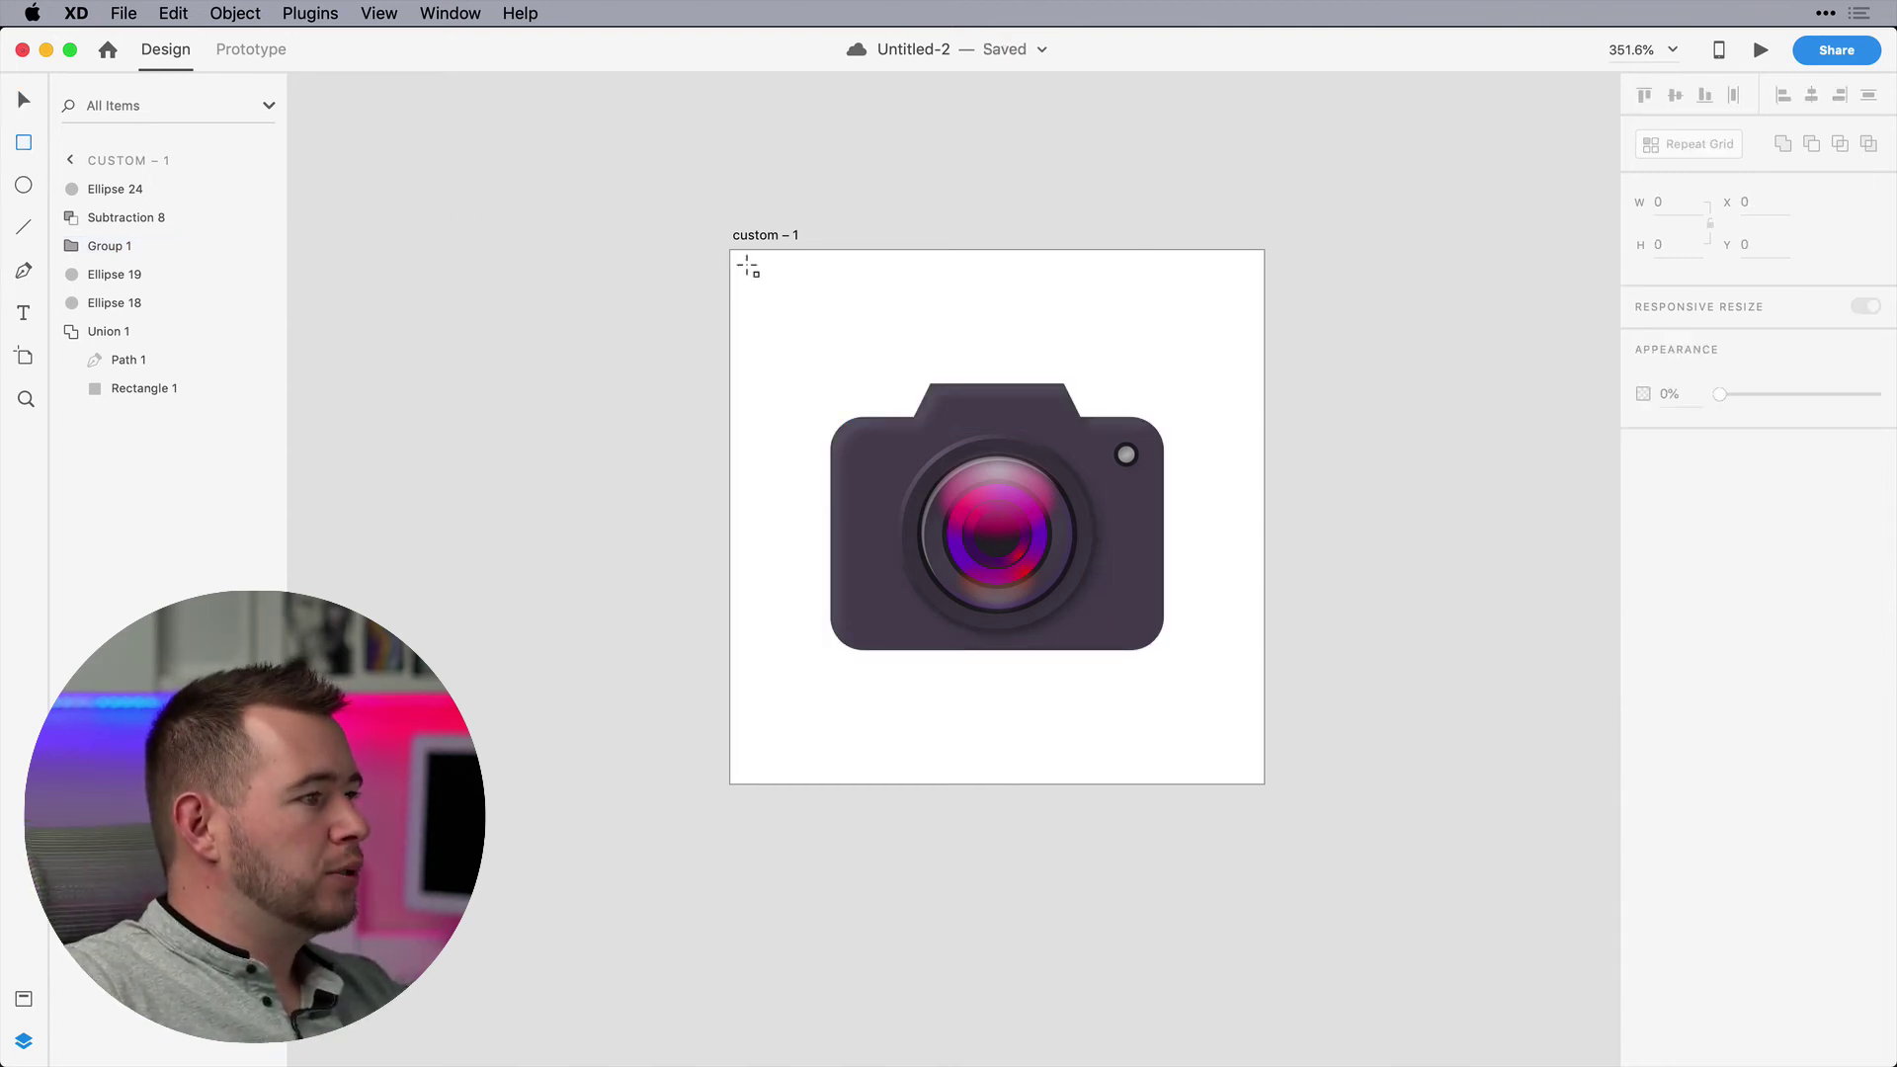
mouse_move(733, 255)
left_mouse_down()
mouse_move(1368, 873)
mouse_move(1265, 783)
left_mouse_up()
Make Rectangle 4 borderless light grey with 30 corner radius, send it back, shorten to 128×115
left_click(1643, 628)
left_click(1678, 586)
left_click_drag(1423, 491, 1388, 489)
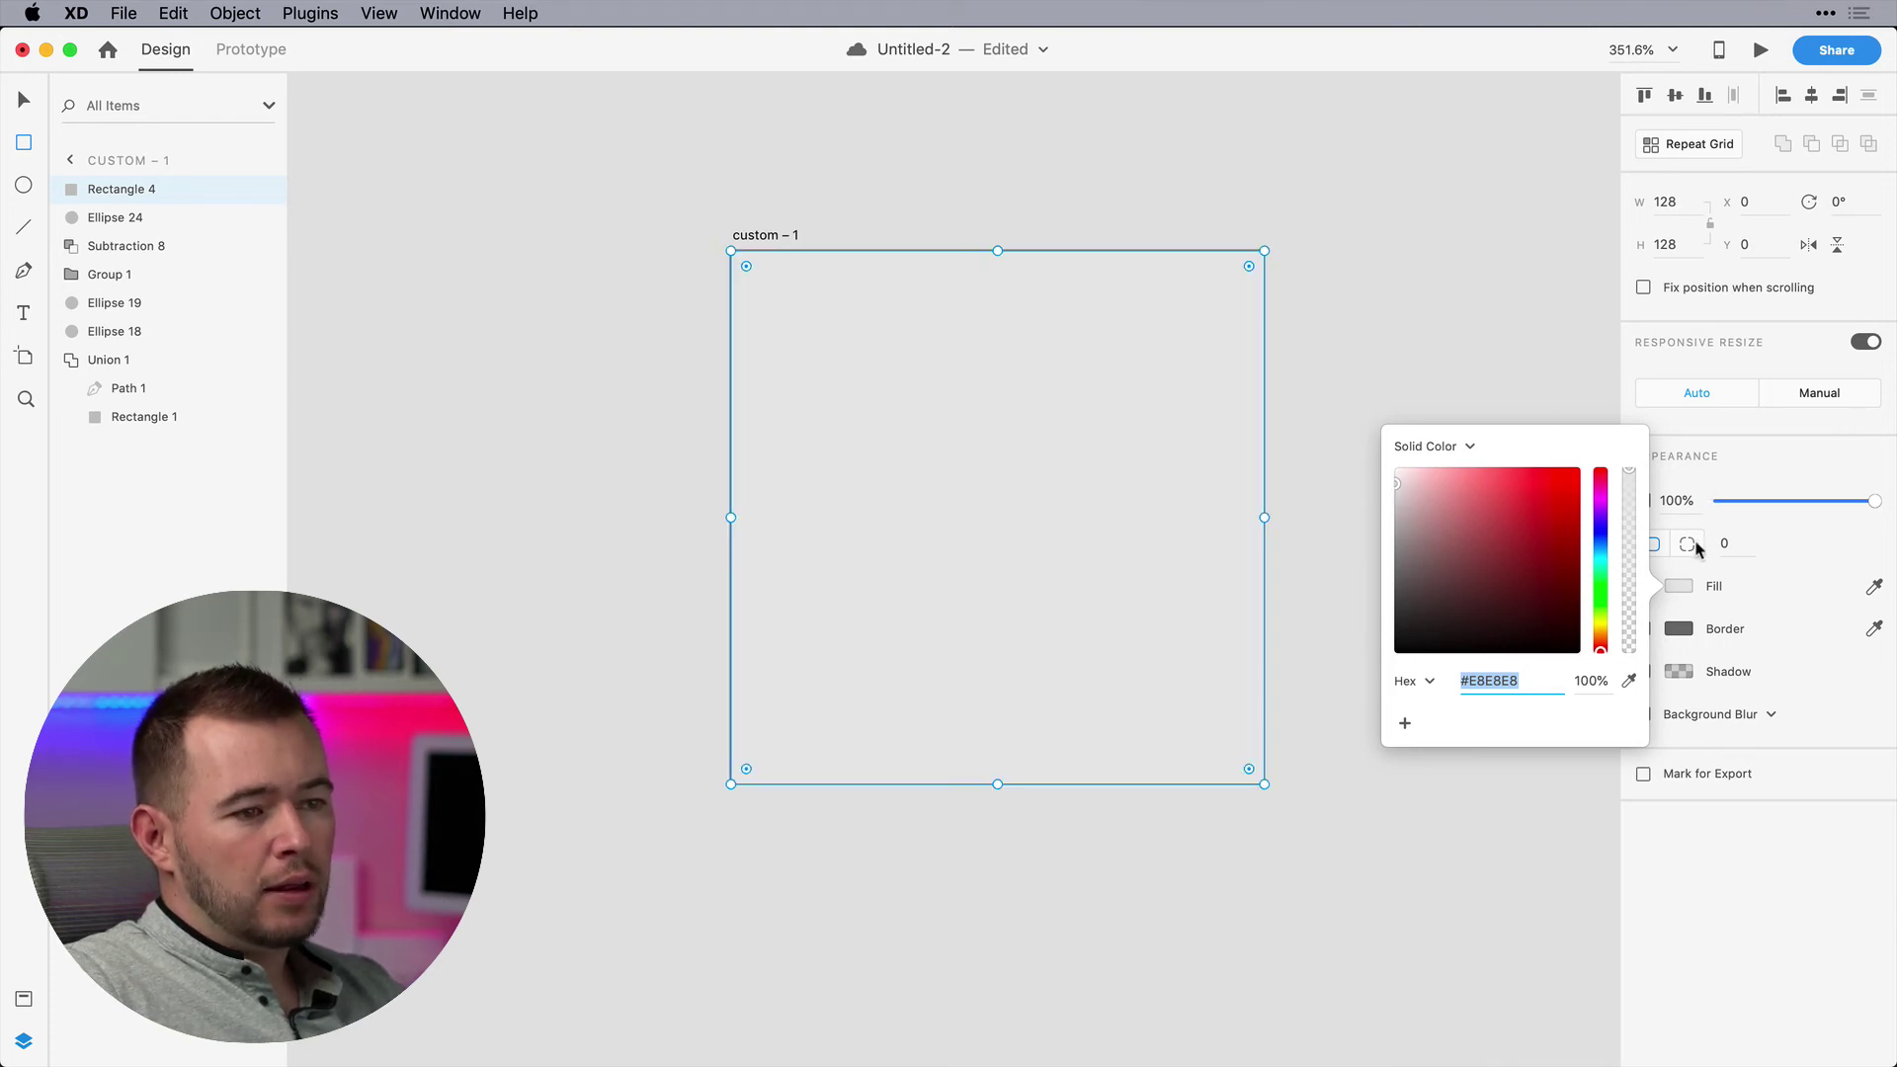
left_click(1724, 542)
type("3")
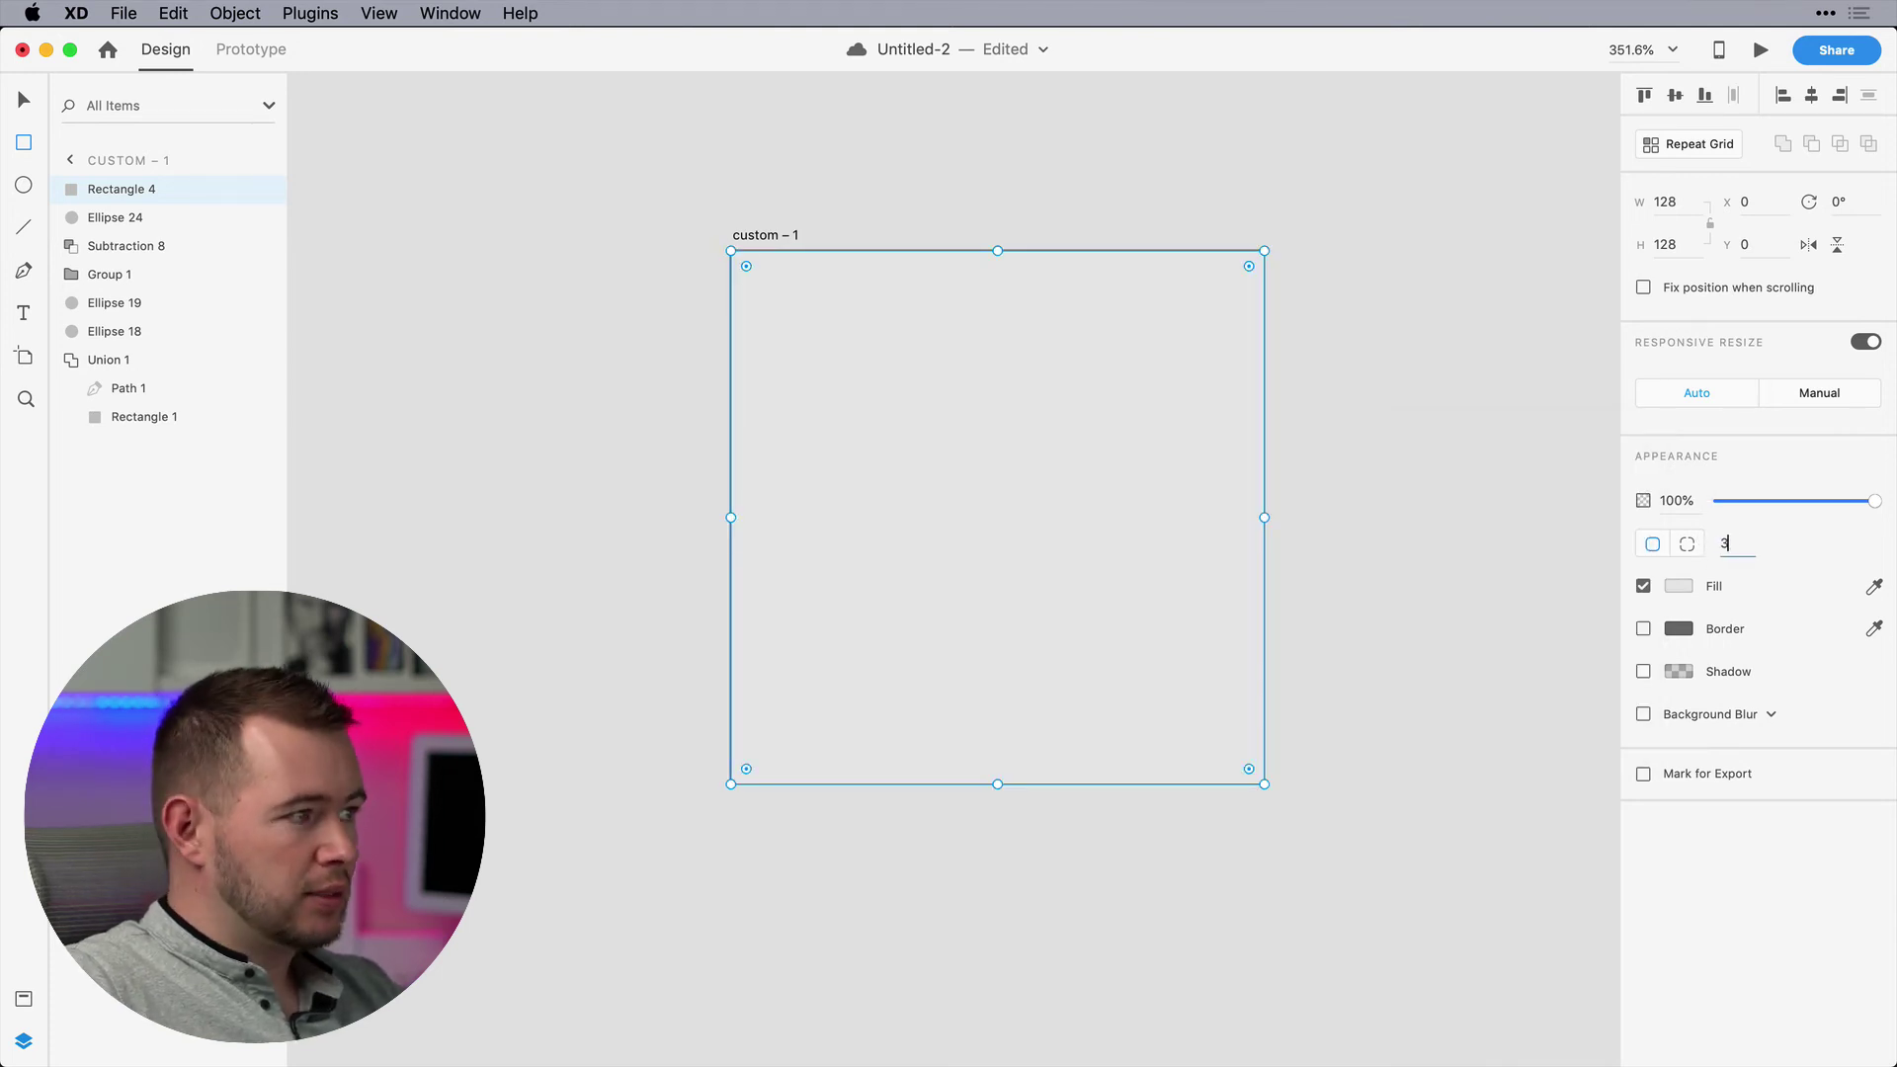
type("0")
key("Return")
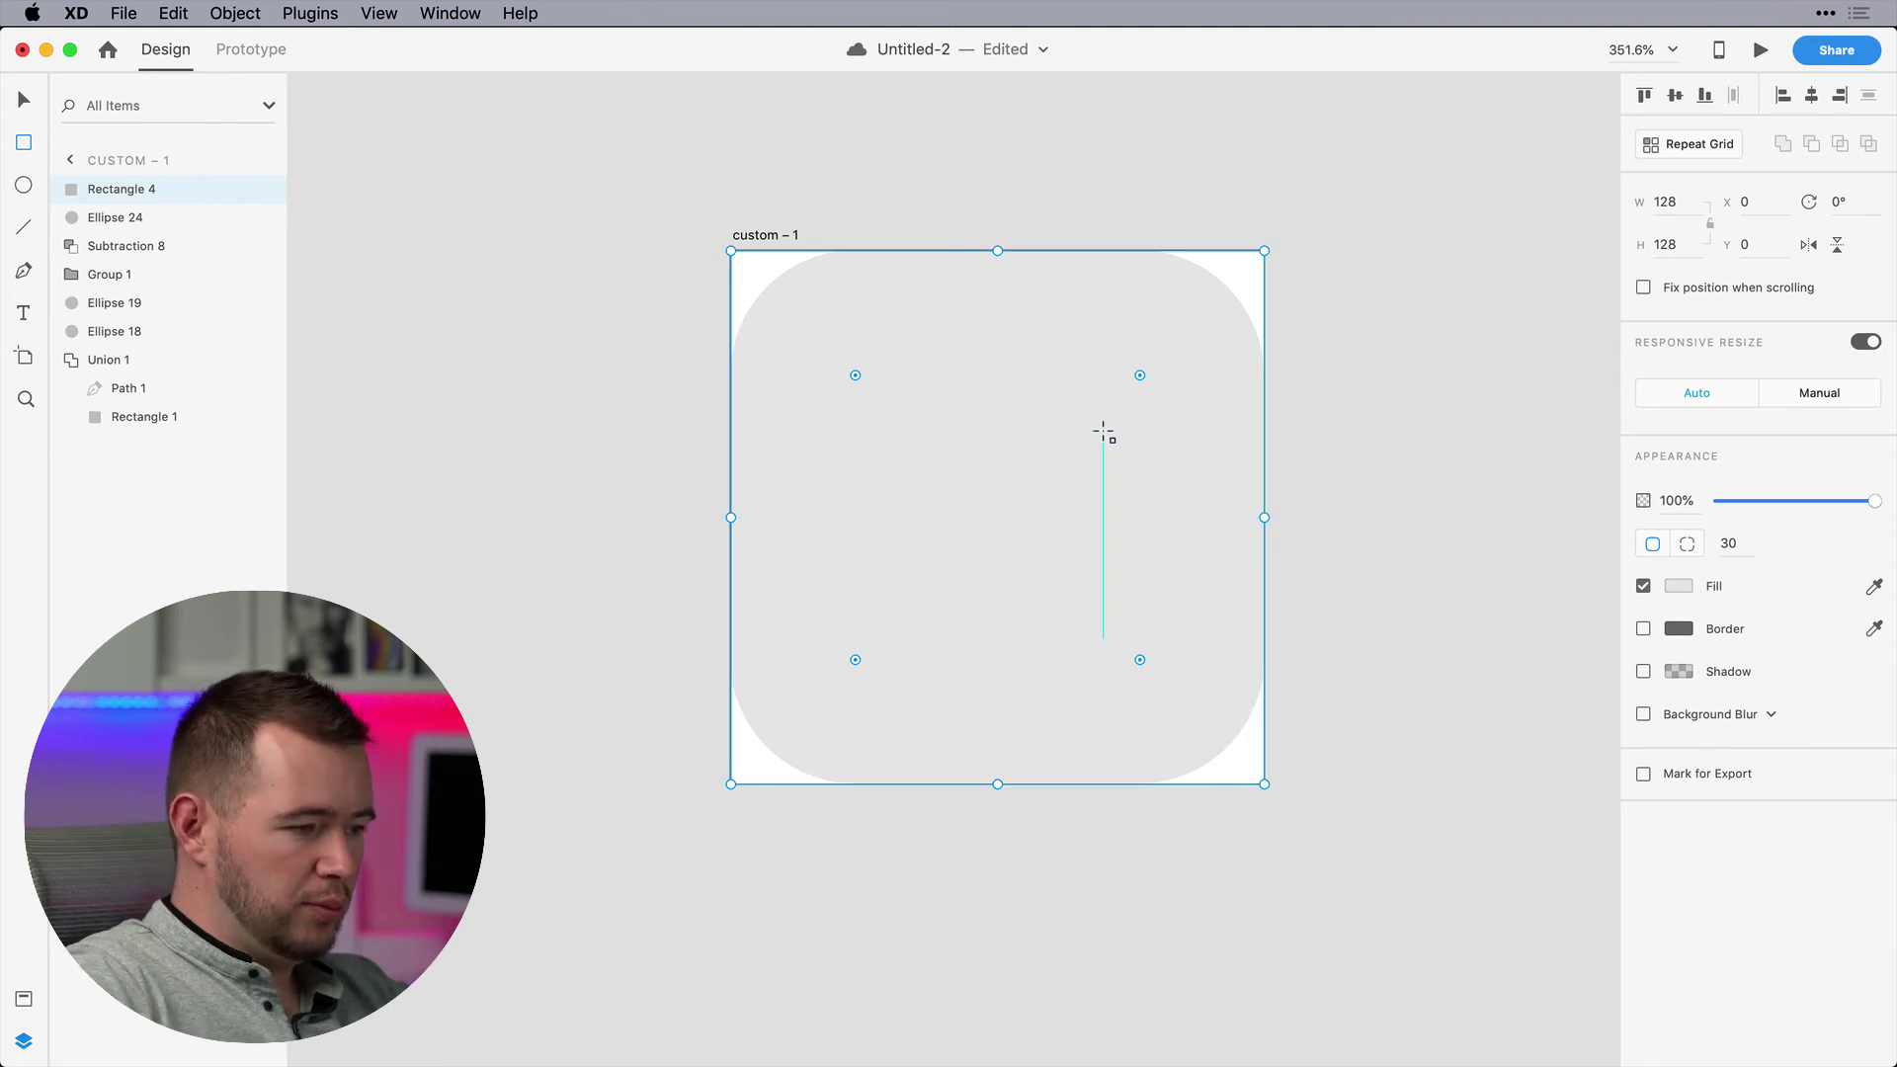
key("super+shift+bracketleft")
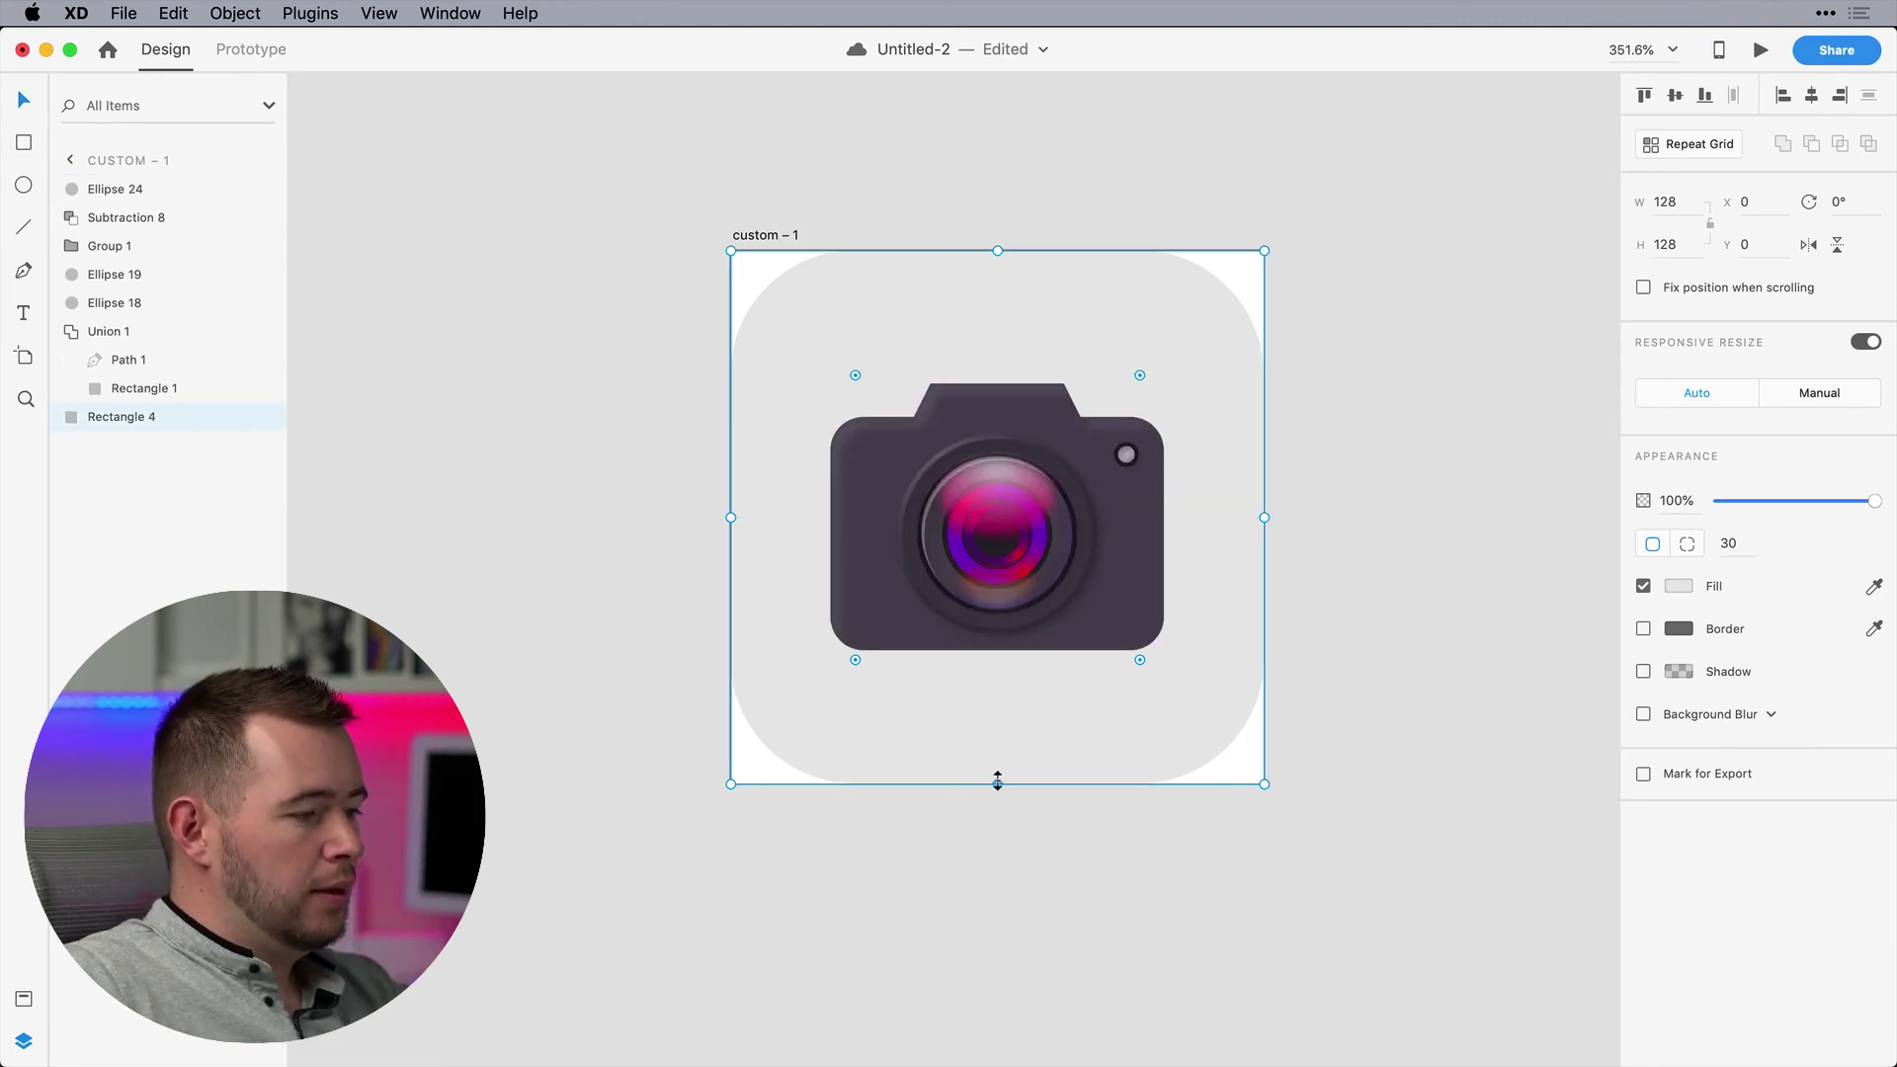
left_click_drag(997, 780, 997, 730)
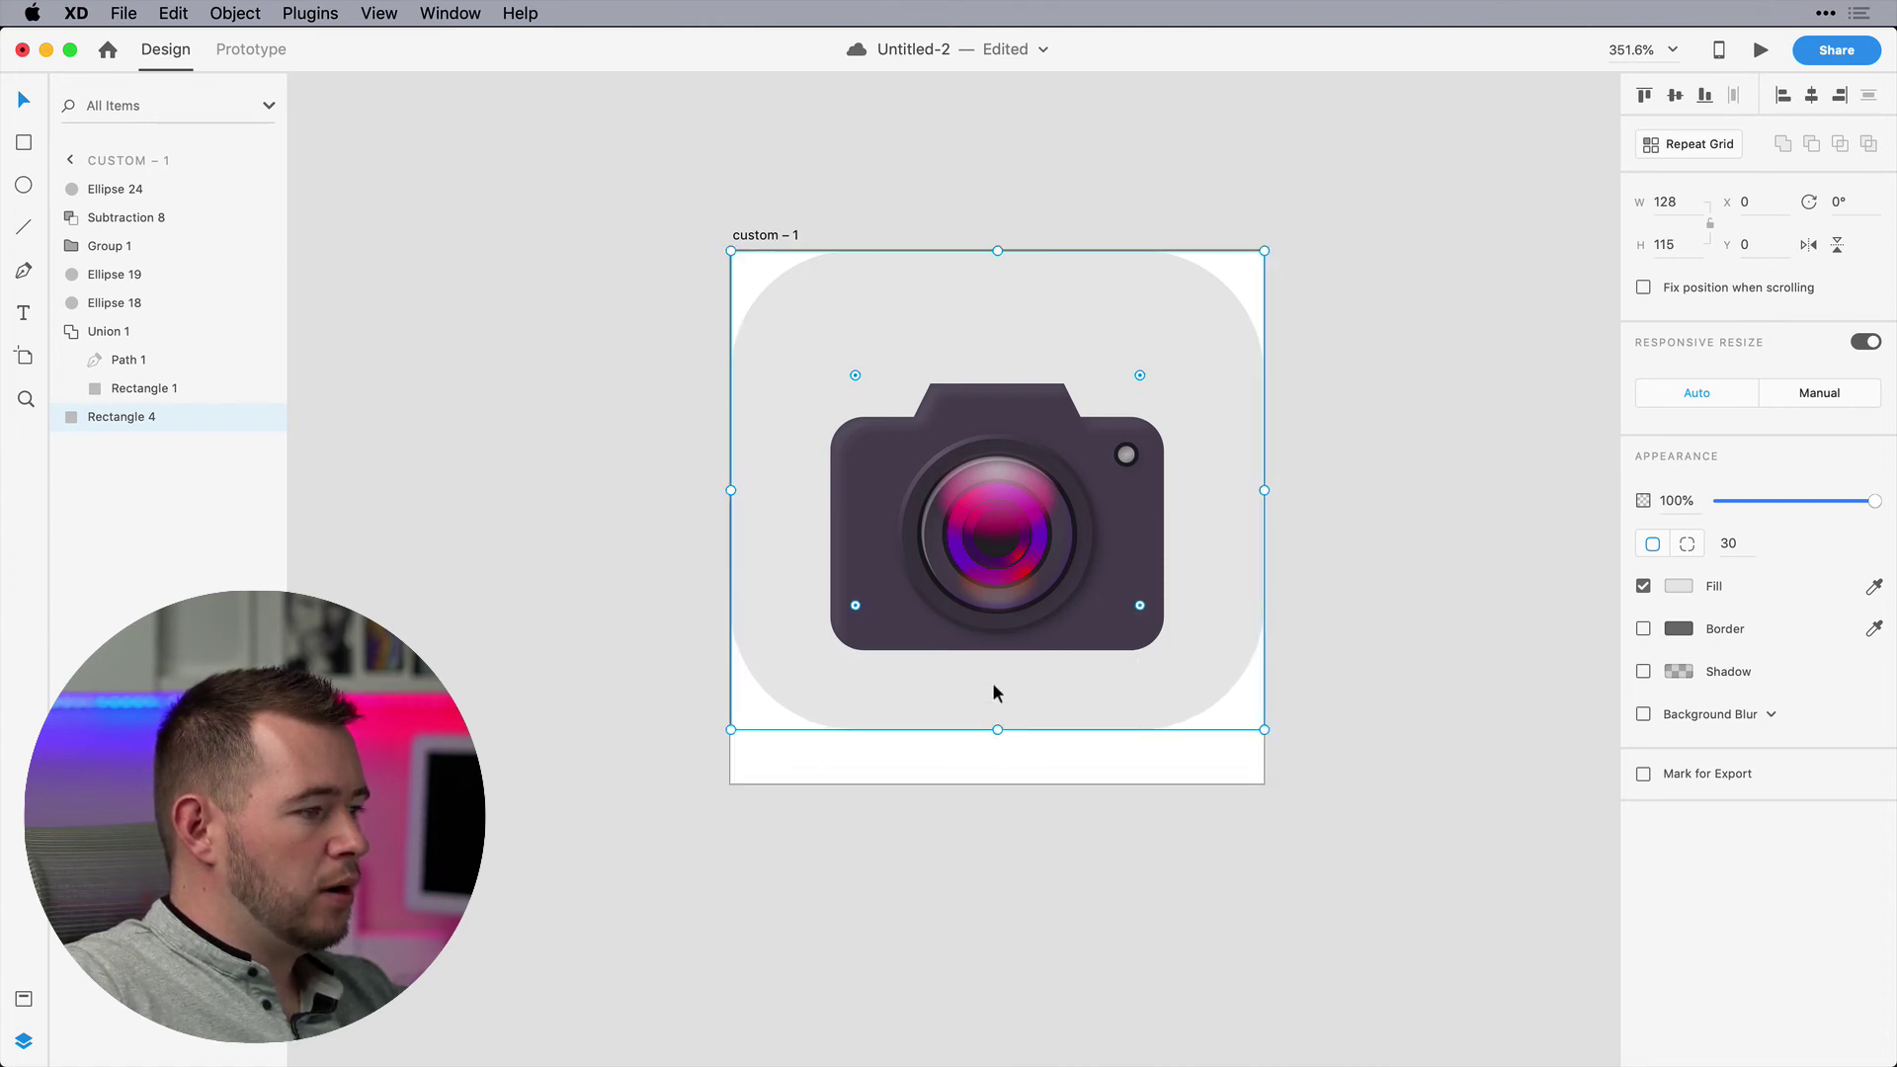
Duplicate the tile, move the copy lower behind it, and fill it grey #ACACAC
key("super+d")
left_click_drag(923, 619, 917, 672)
key("shift+super+bracketleft")
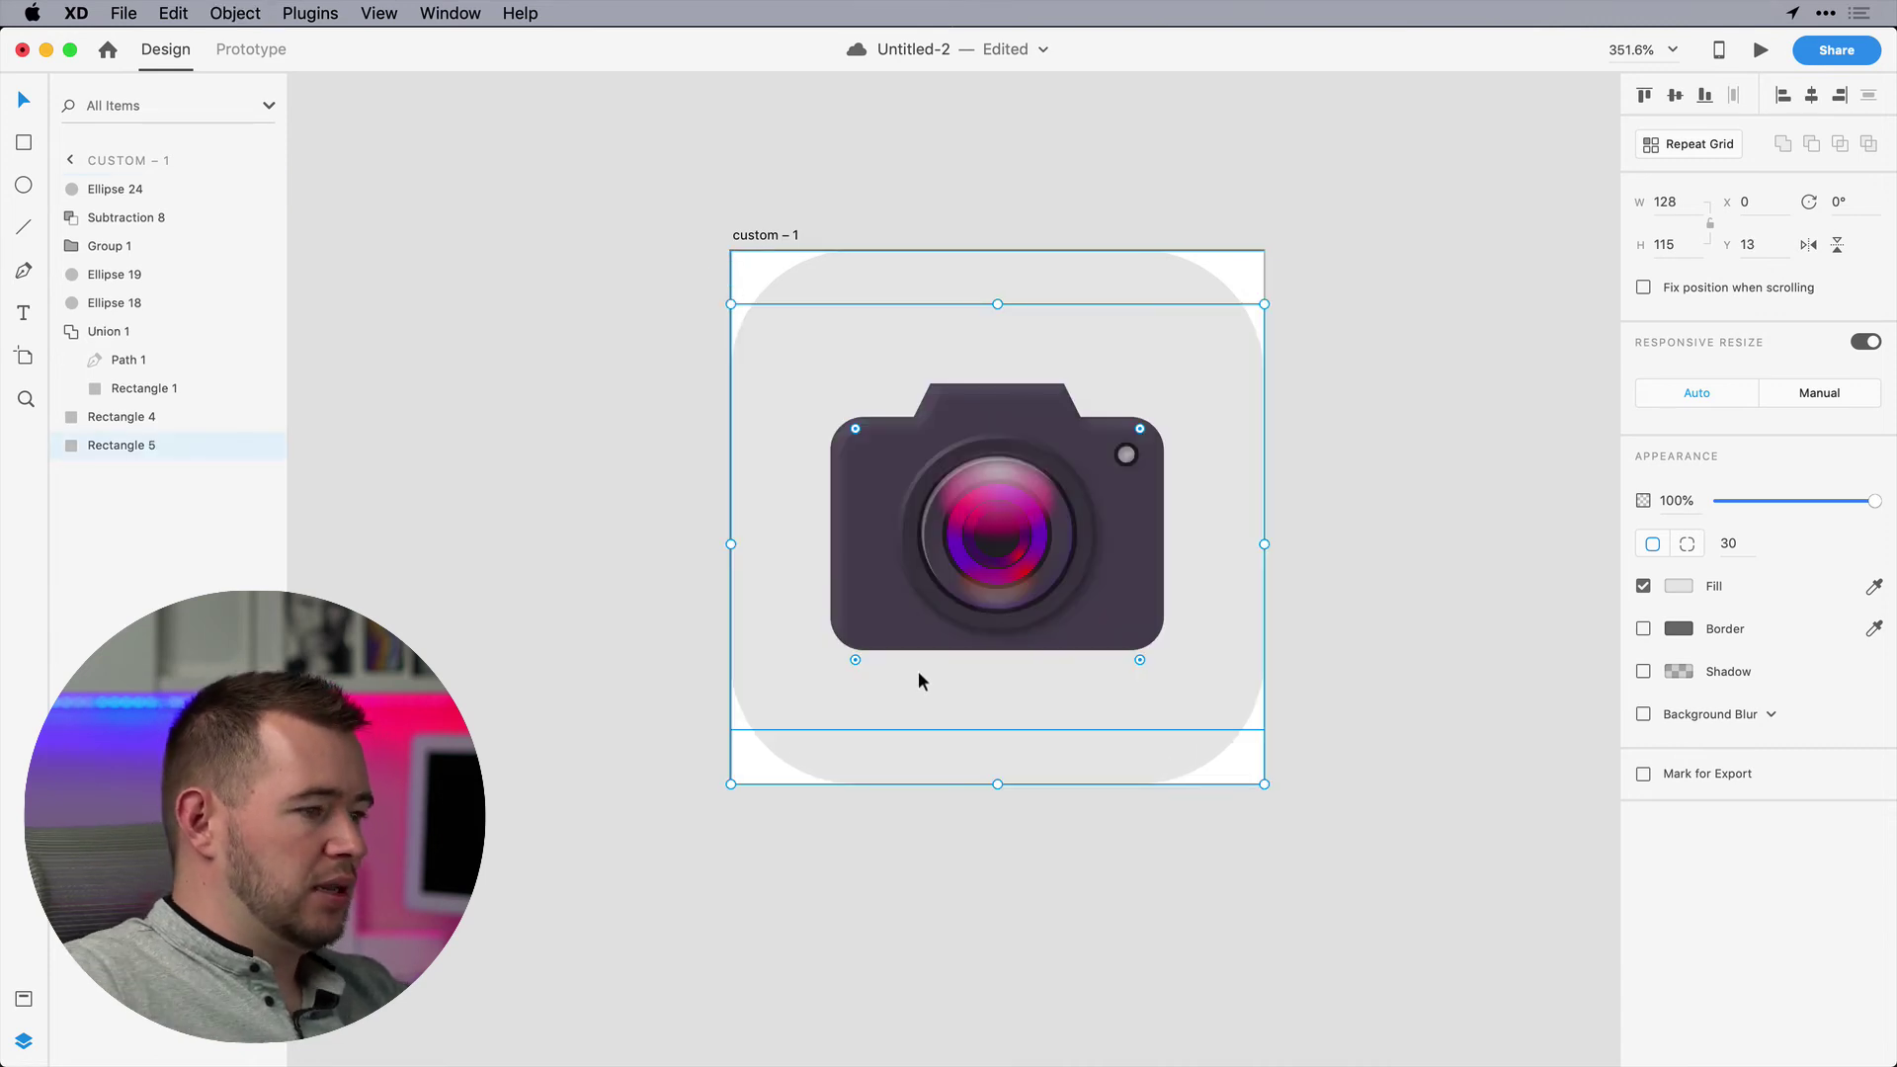
left_click(1679, 586)
type("404040")
key("Return")
left_click_drag(1331, 623, 1325, 541)
key("Escape")
key("Escape")
Move the camera higher on the tile and scale it down
left_click_drag(1359, 371, 860, 614)
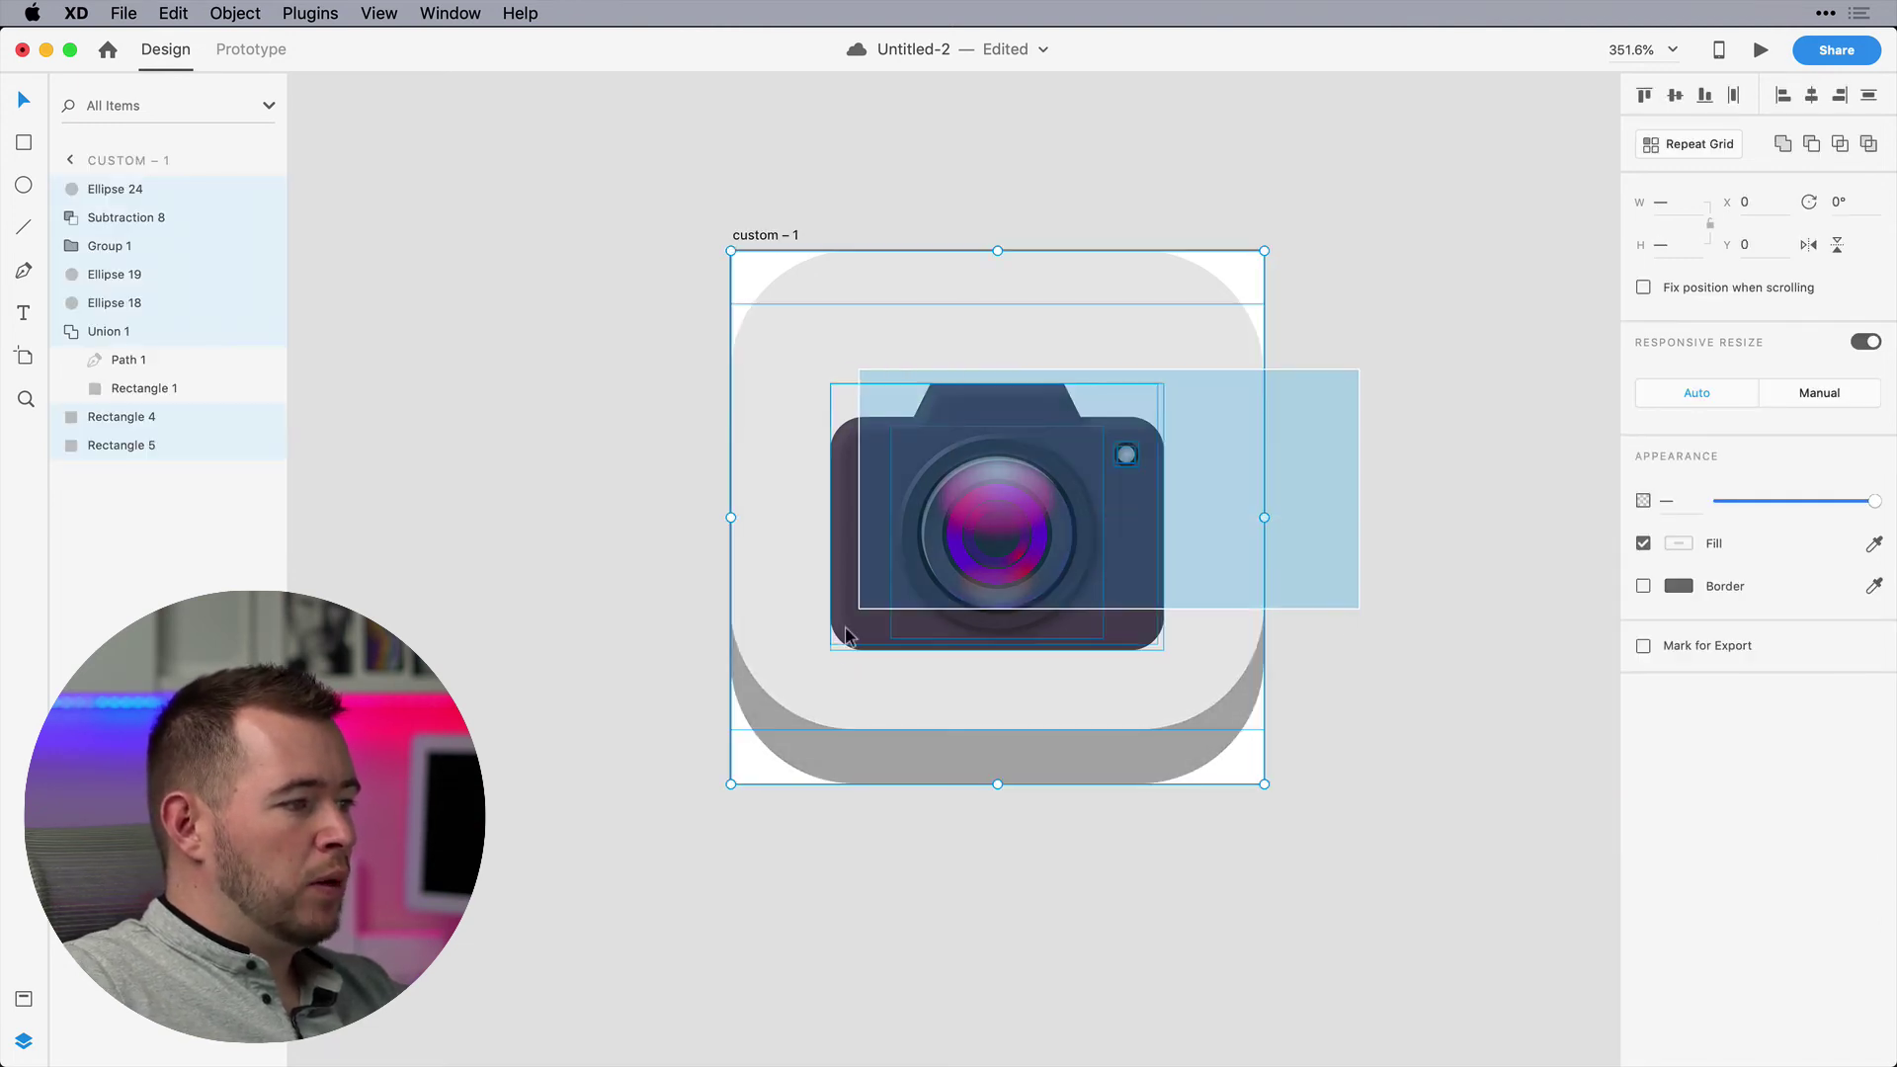
left_click_drag(644, 551, 906, 577)
left_click_drag(1163, 611, 1140, 596)
left_click(1364, 619)
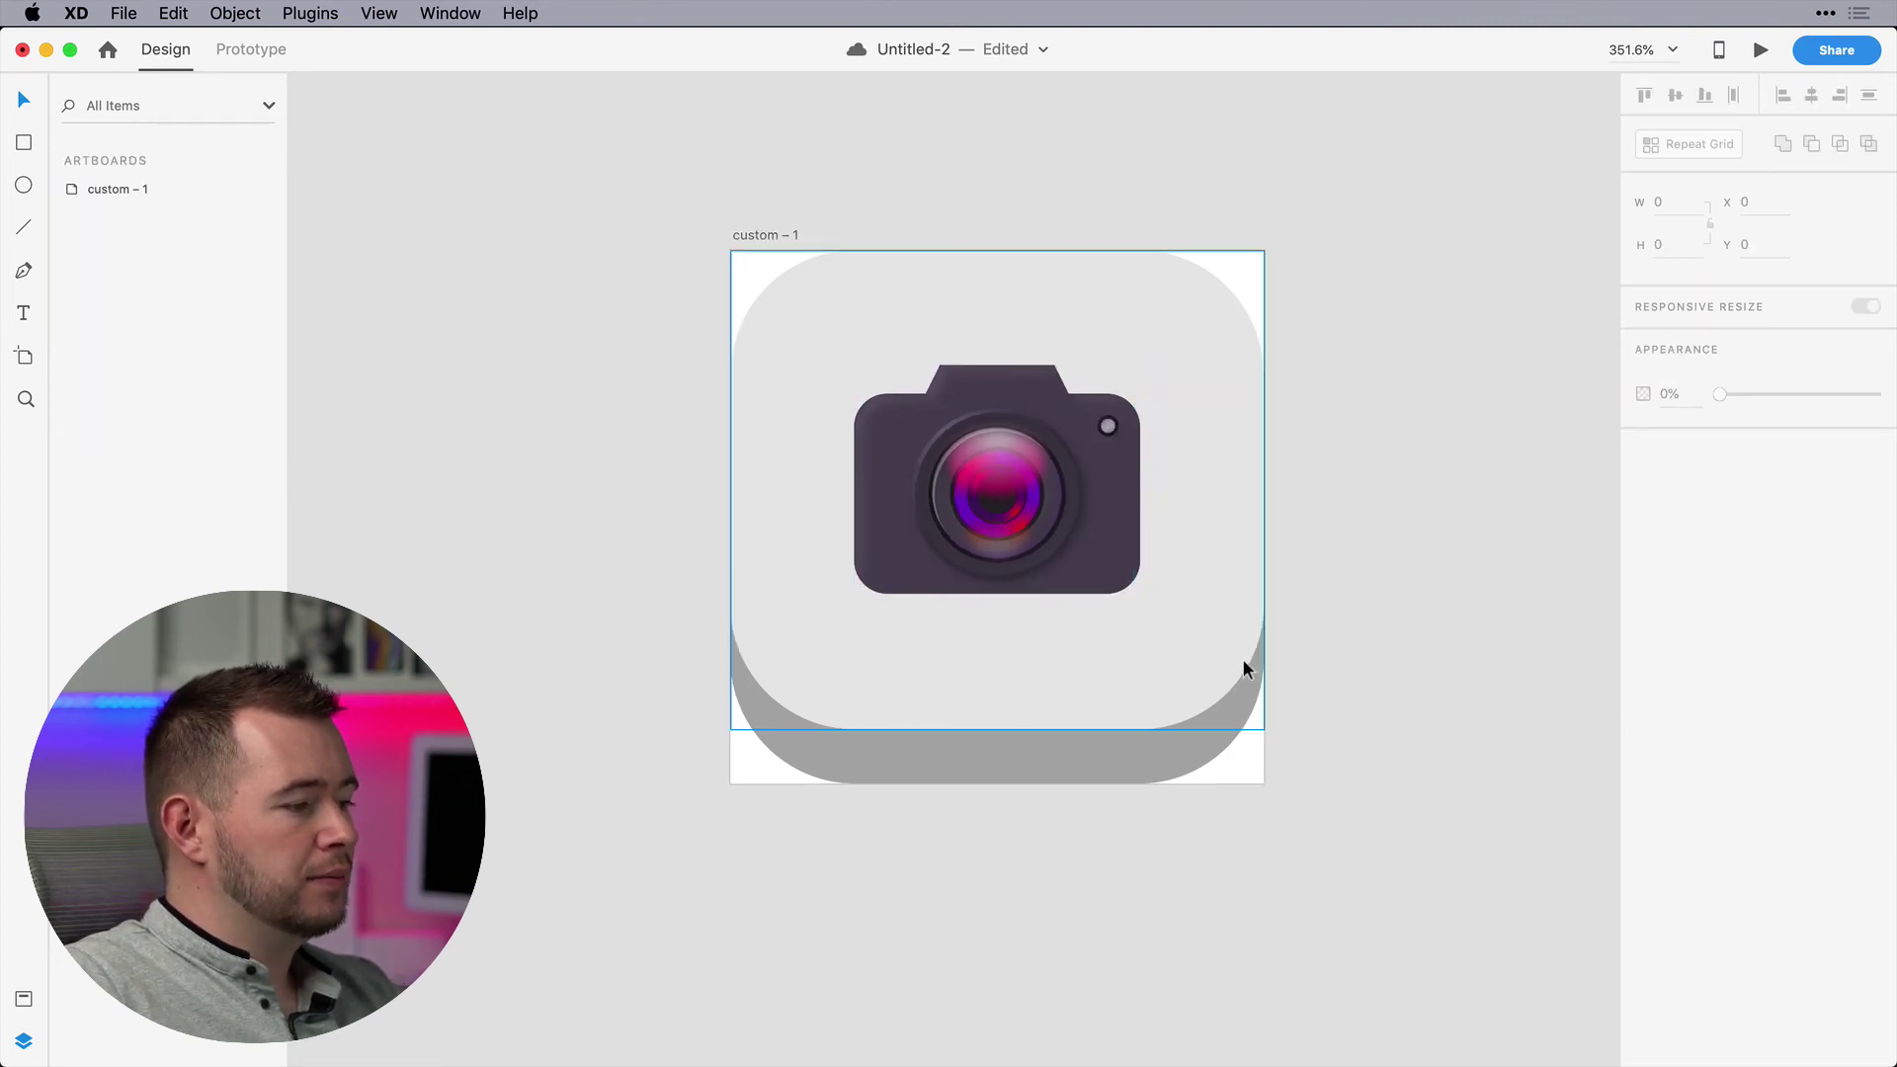
scroll(1243, 660, "up", 3)
left_click(714, 940)
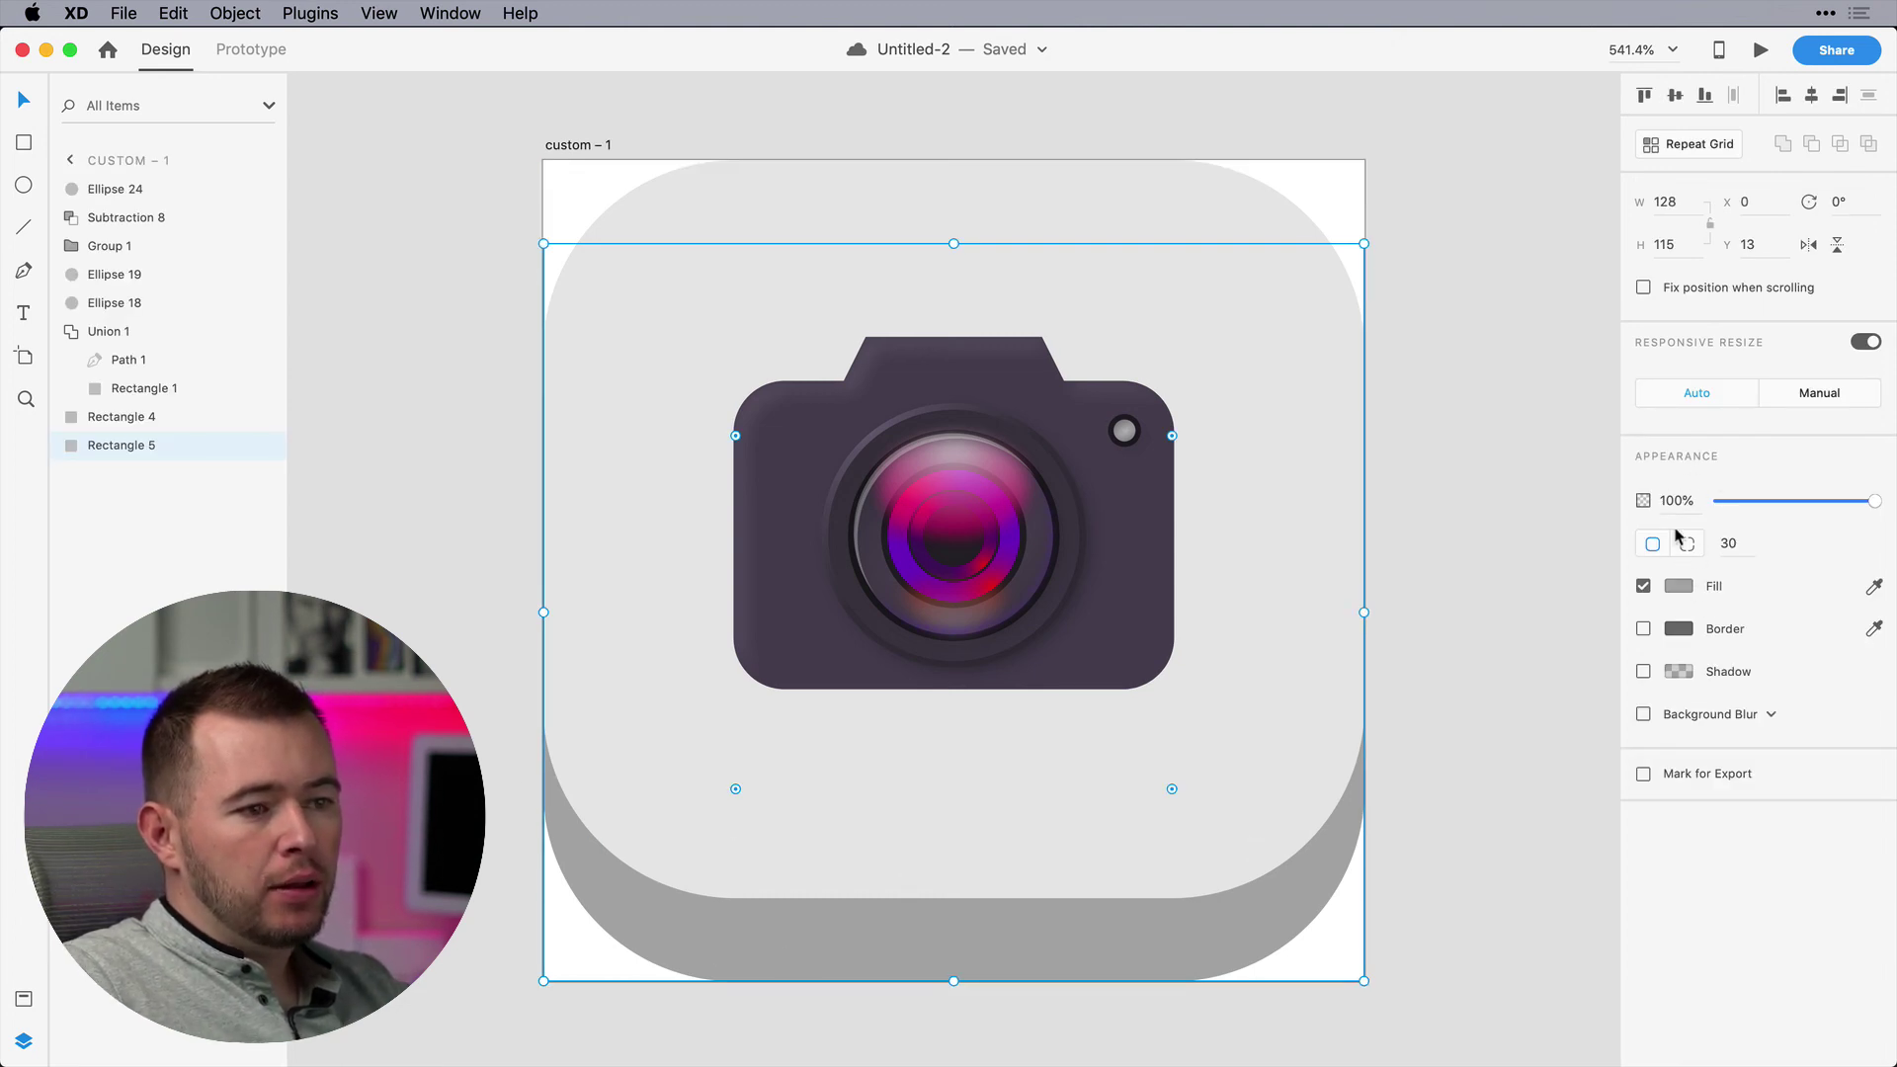
left_click(1680, 586)
Switch Rectangle 5's fill to a horizontal linear gradient and add an extra stop
left_click(1428, 435)
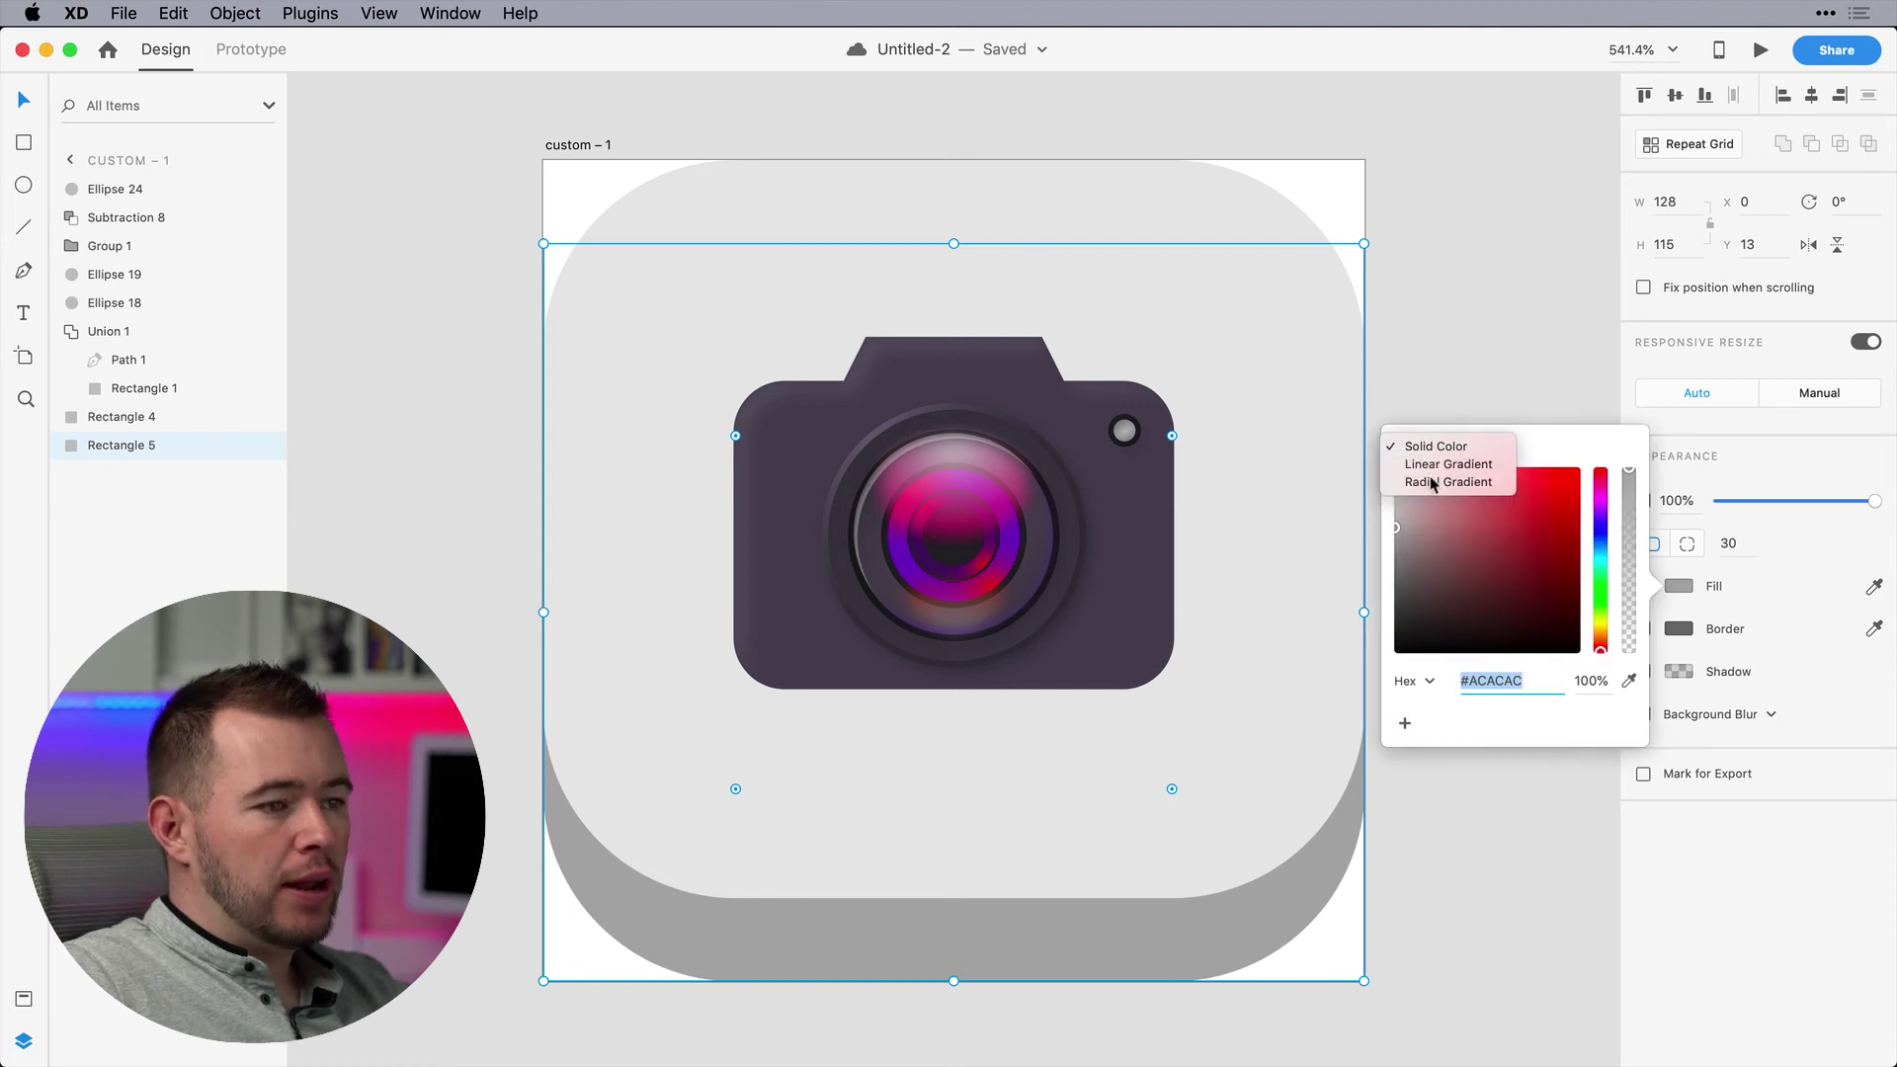
left_click(1437, 461)
left_click_drag(953, 245, 543, 521)
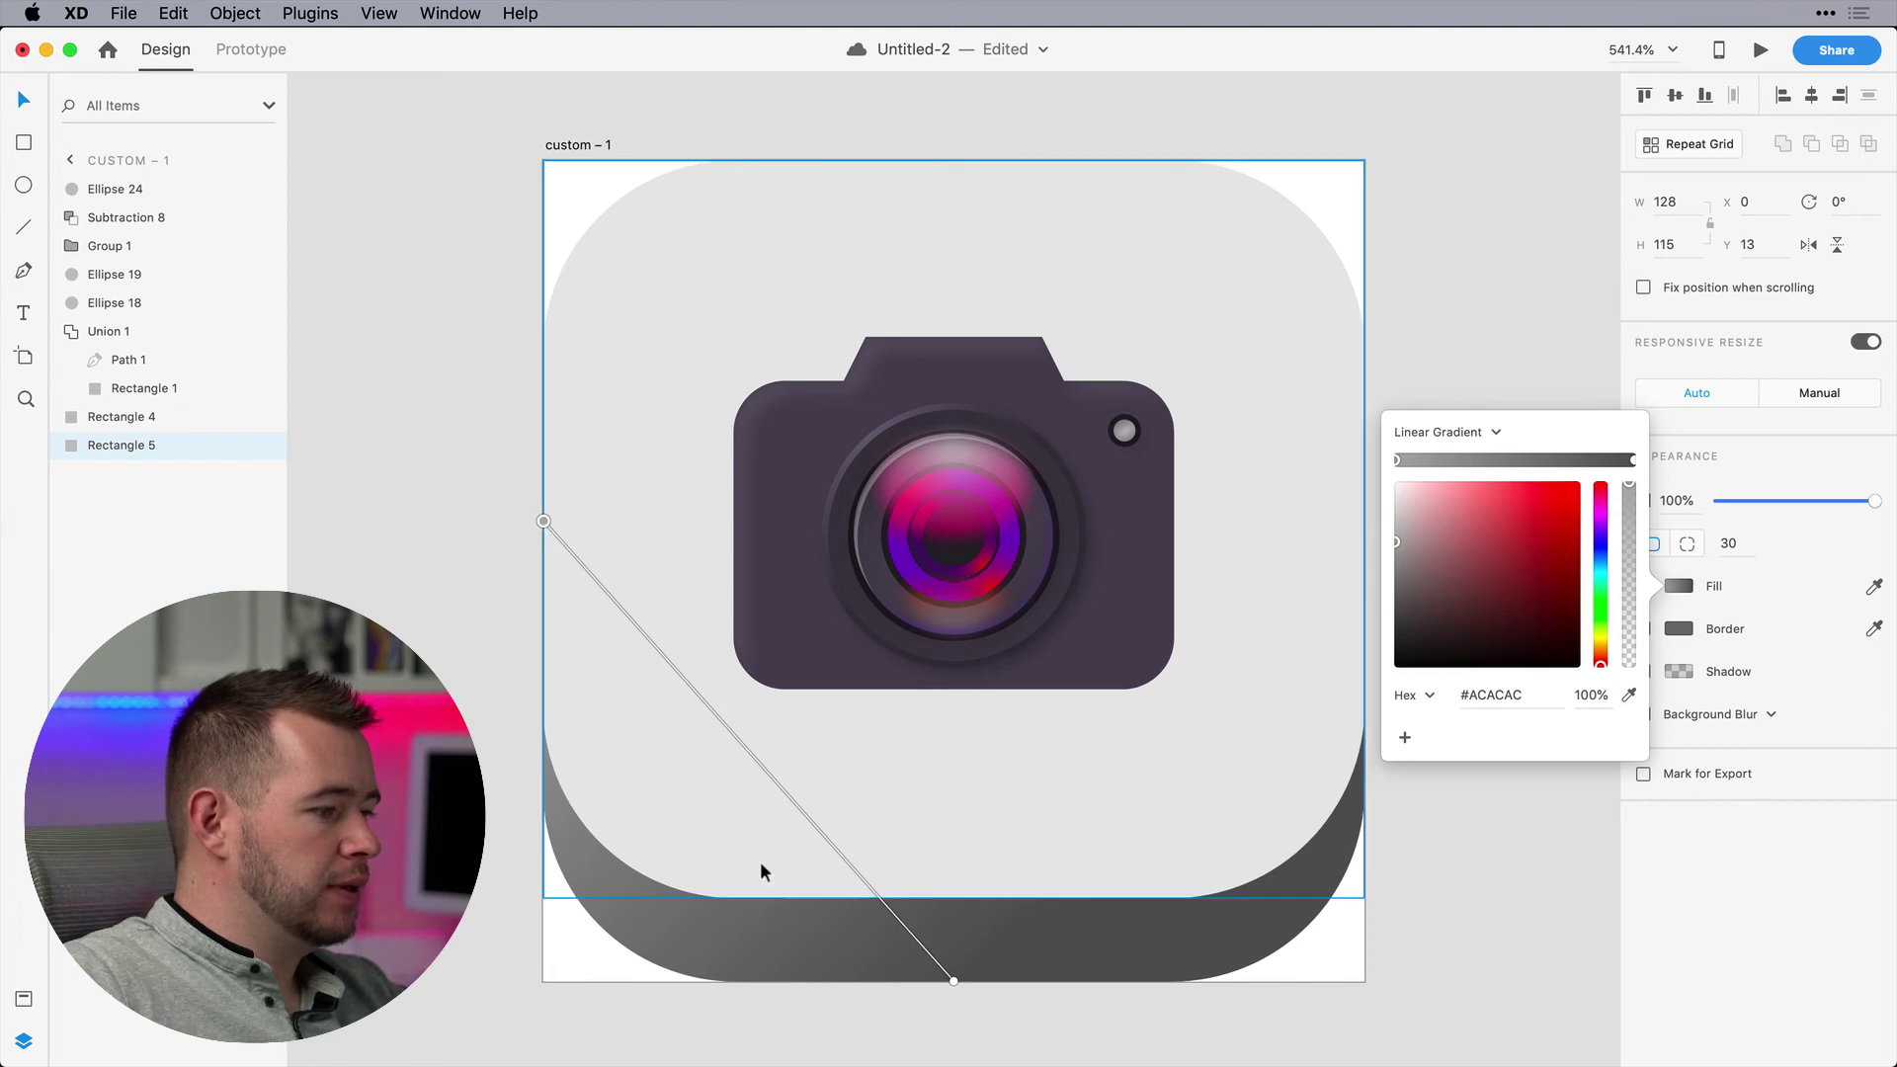
left_click_drag(953, 984, 1366, 521)
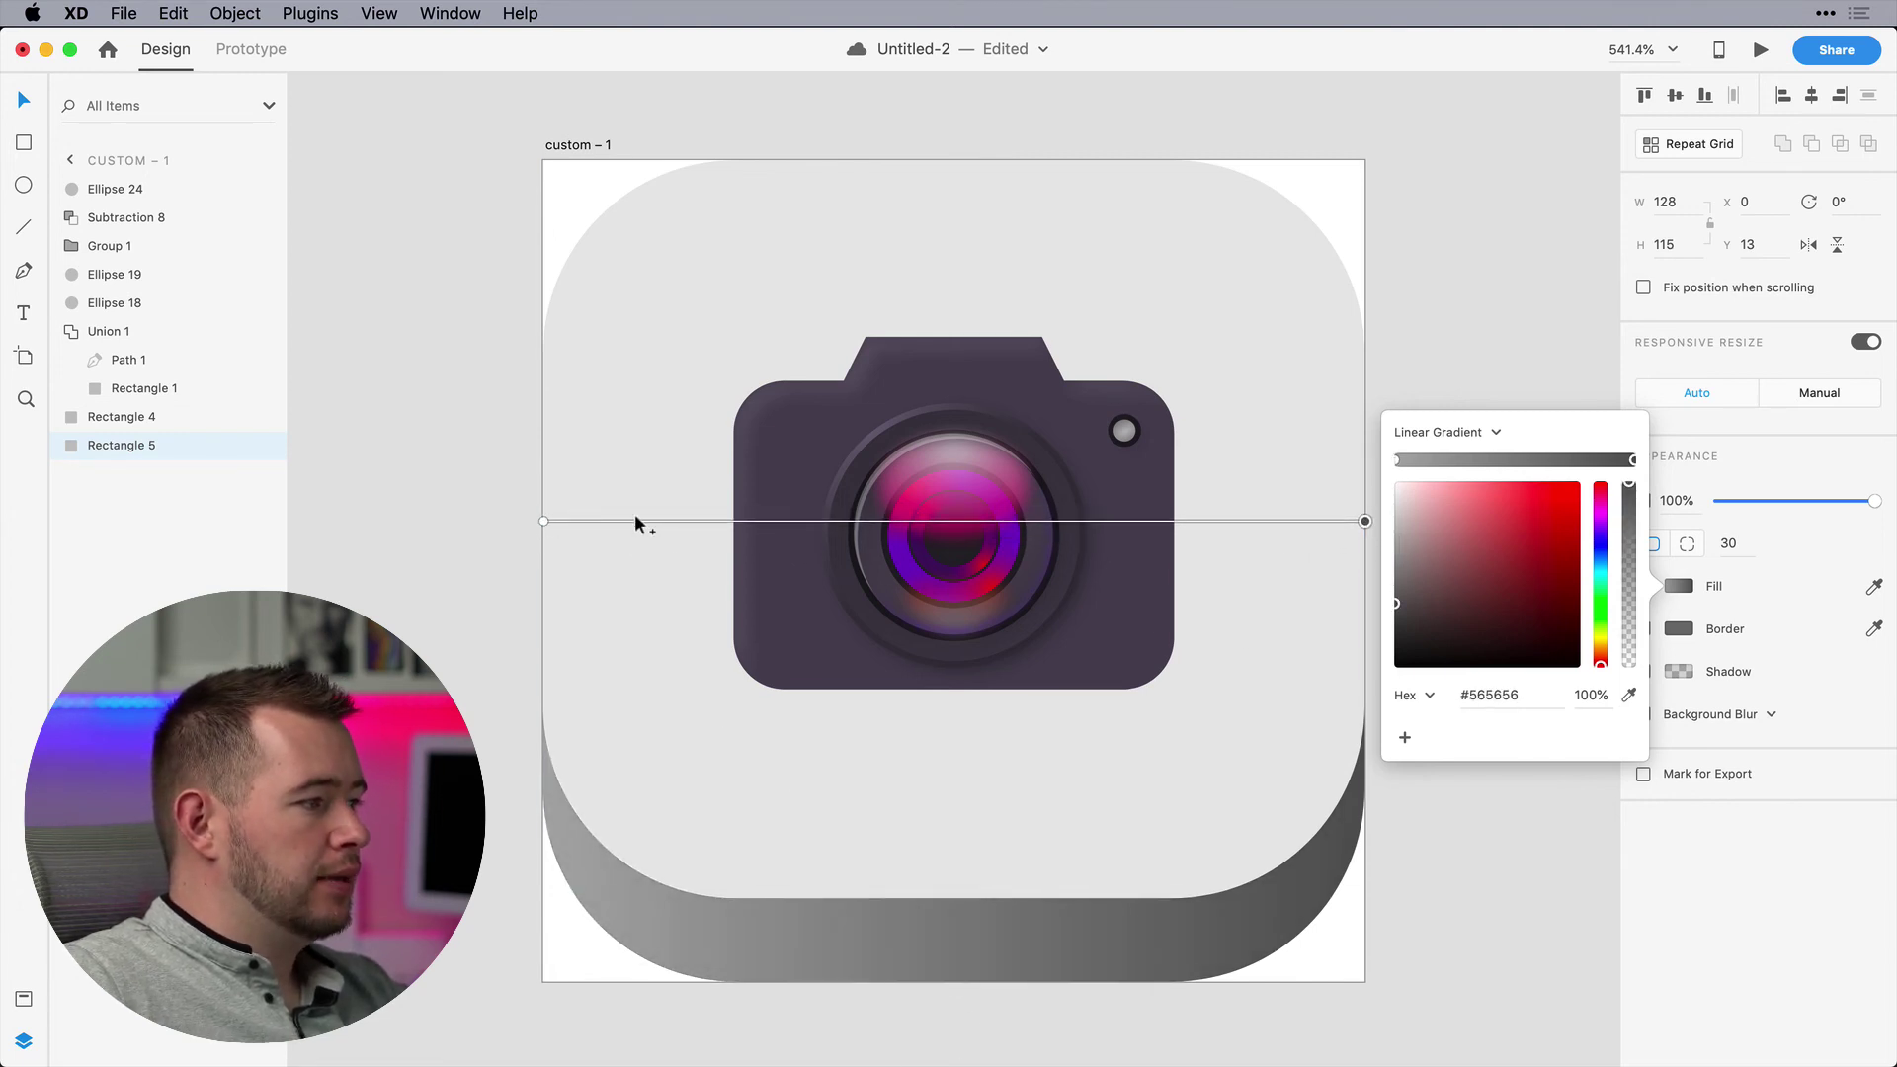
left_click(694, 520)
left_click_drag(1229, 518, 1220, 521)
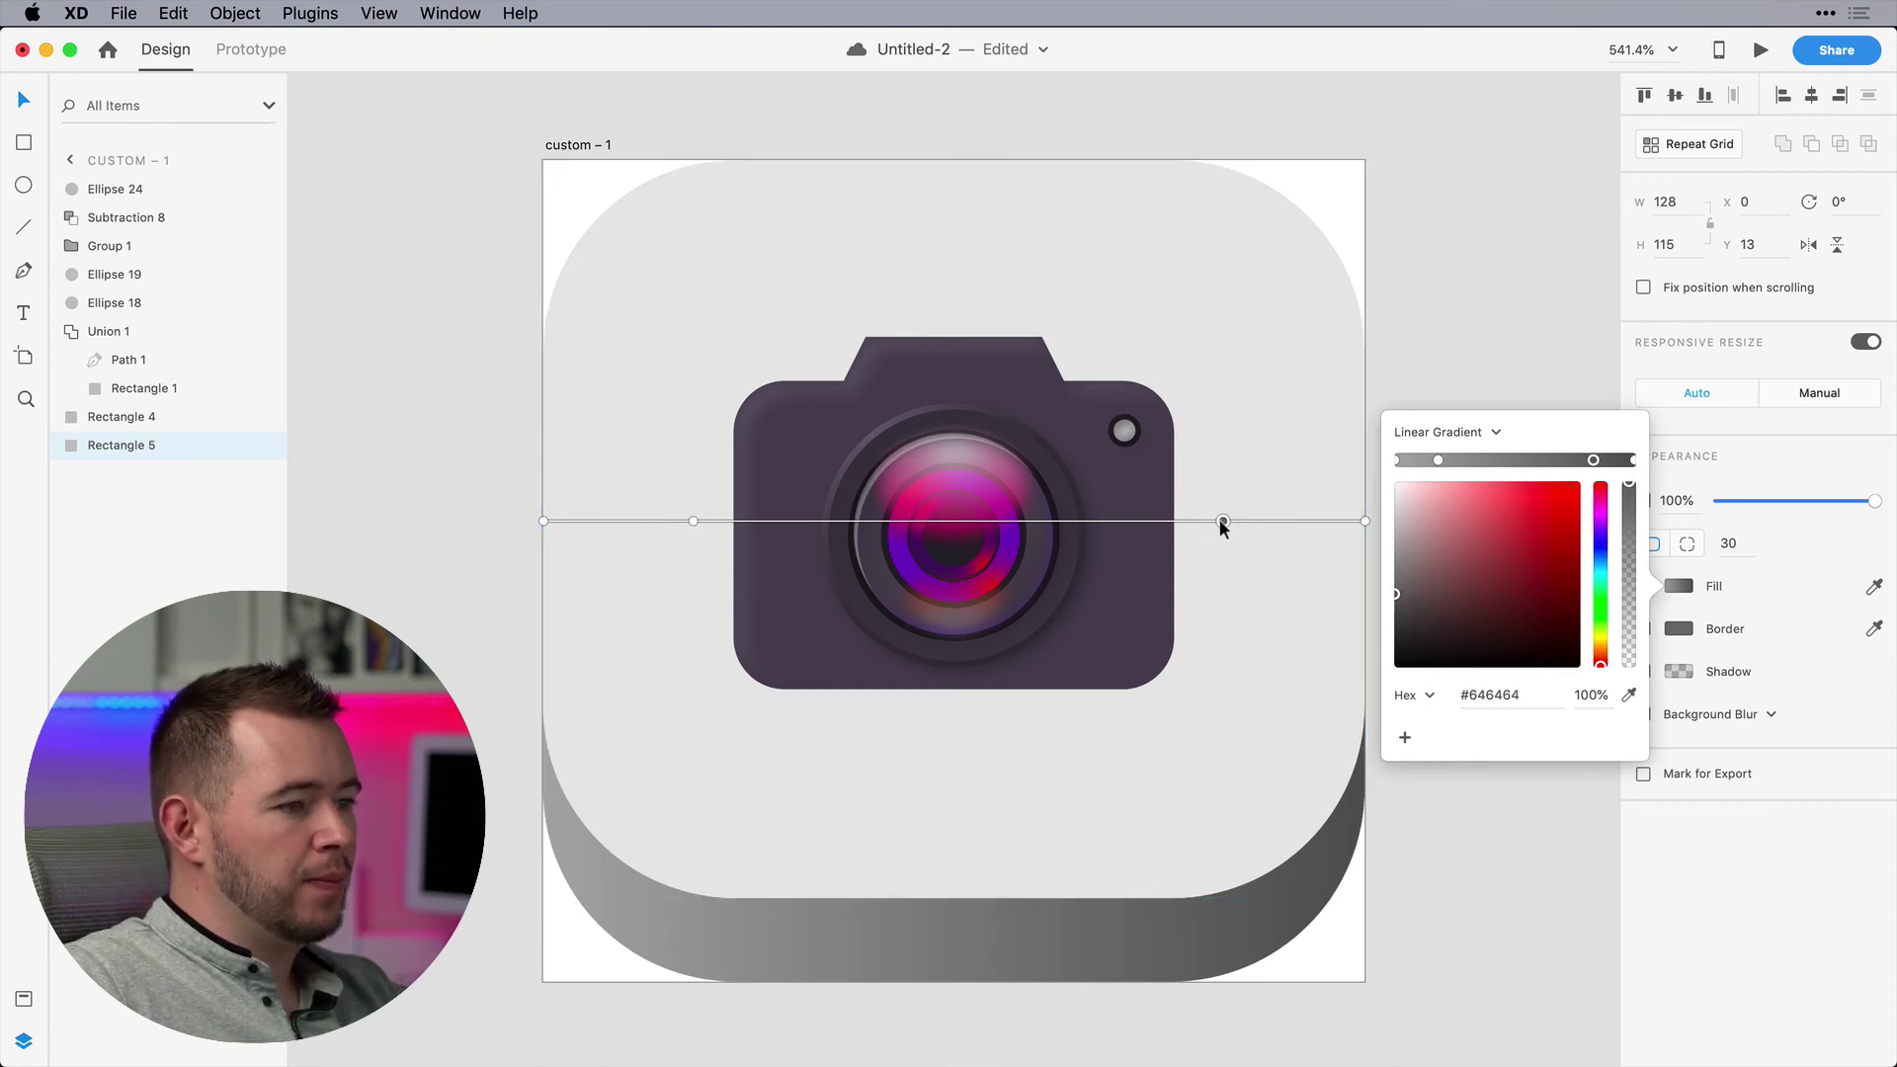
Set both inner gradient stops to #CCCCCC
left_click(691, 521)
left_click(1495, 697)
type("ccc")
key("Return")
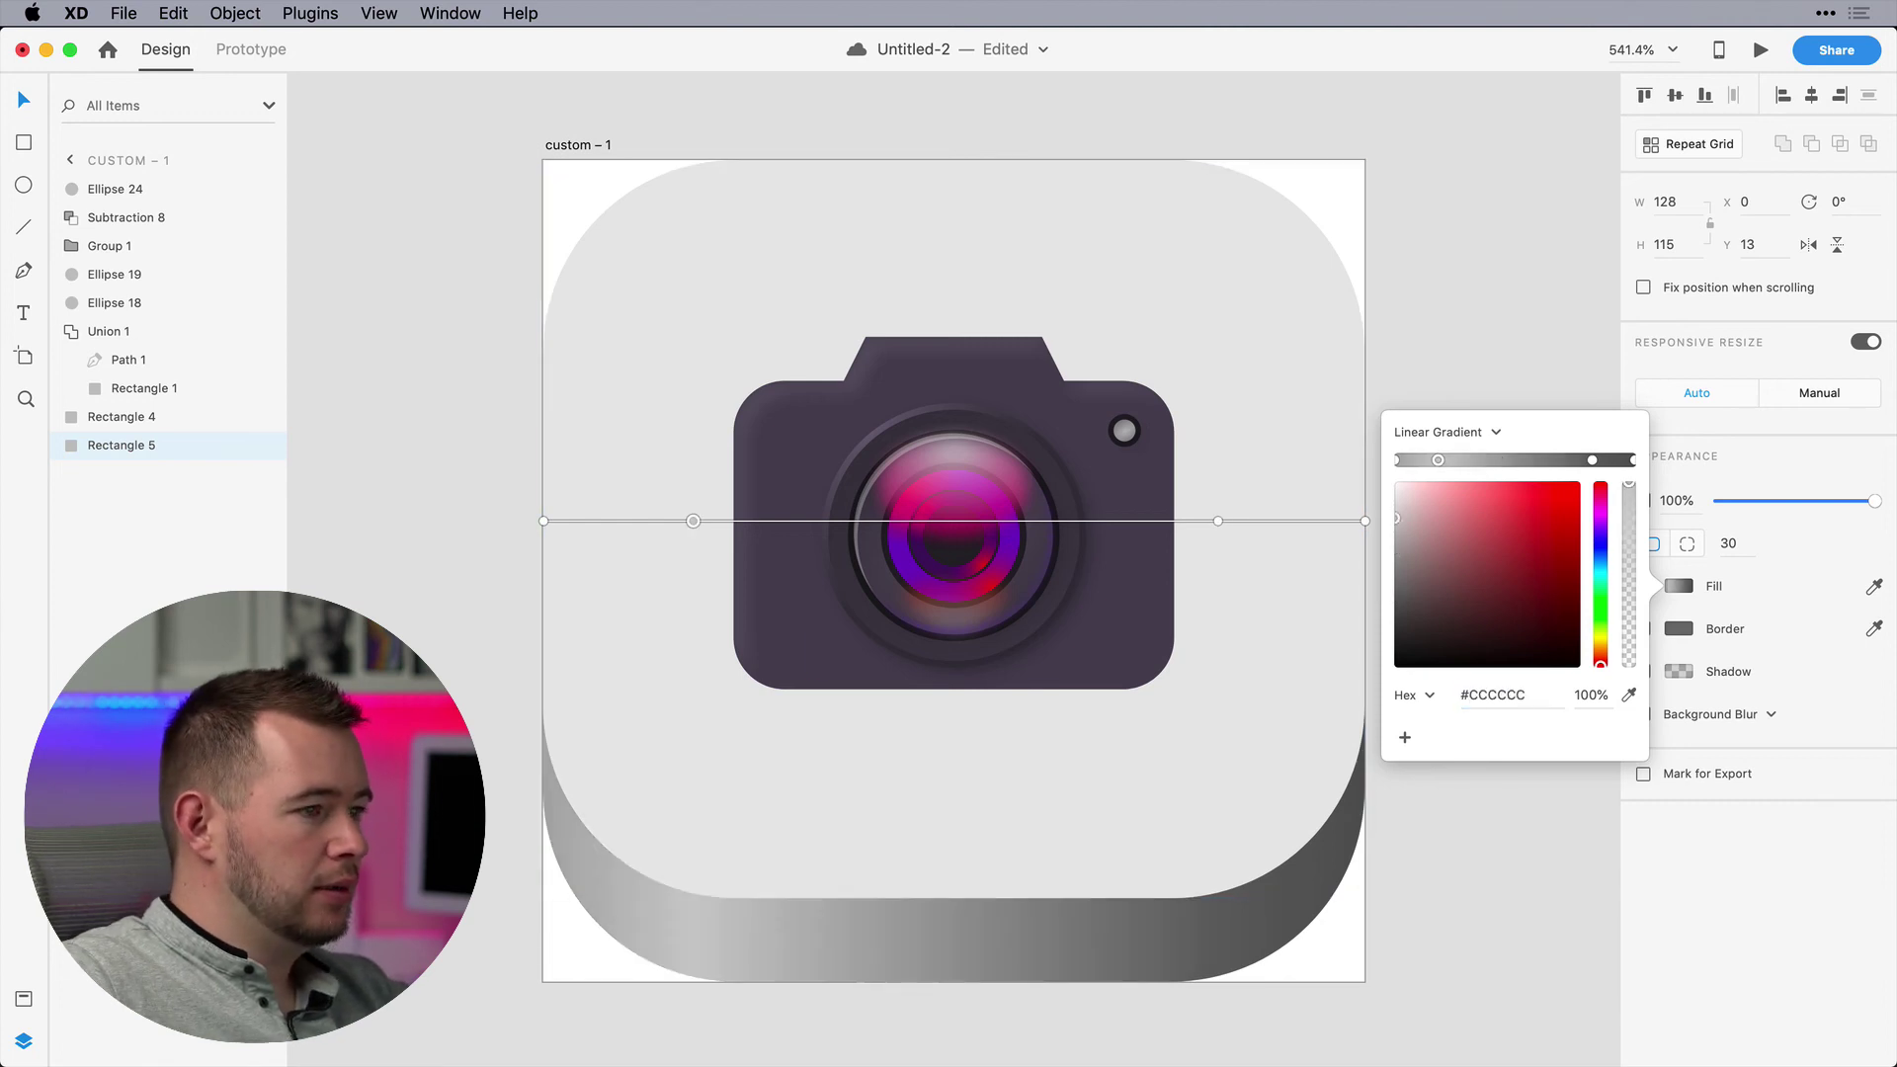
left_click(1216, 520)
left_click(1493, 694)
type("ccc")
key("Return")
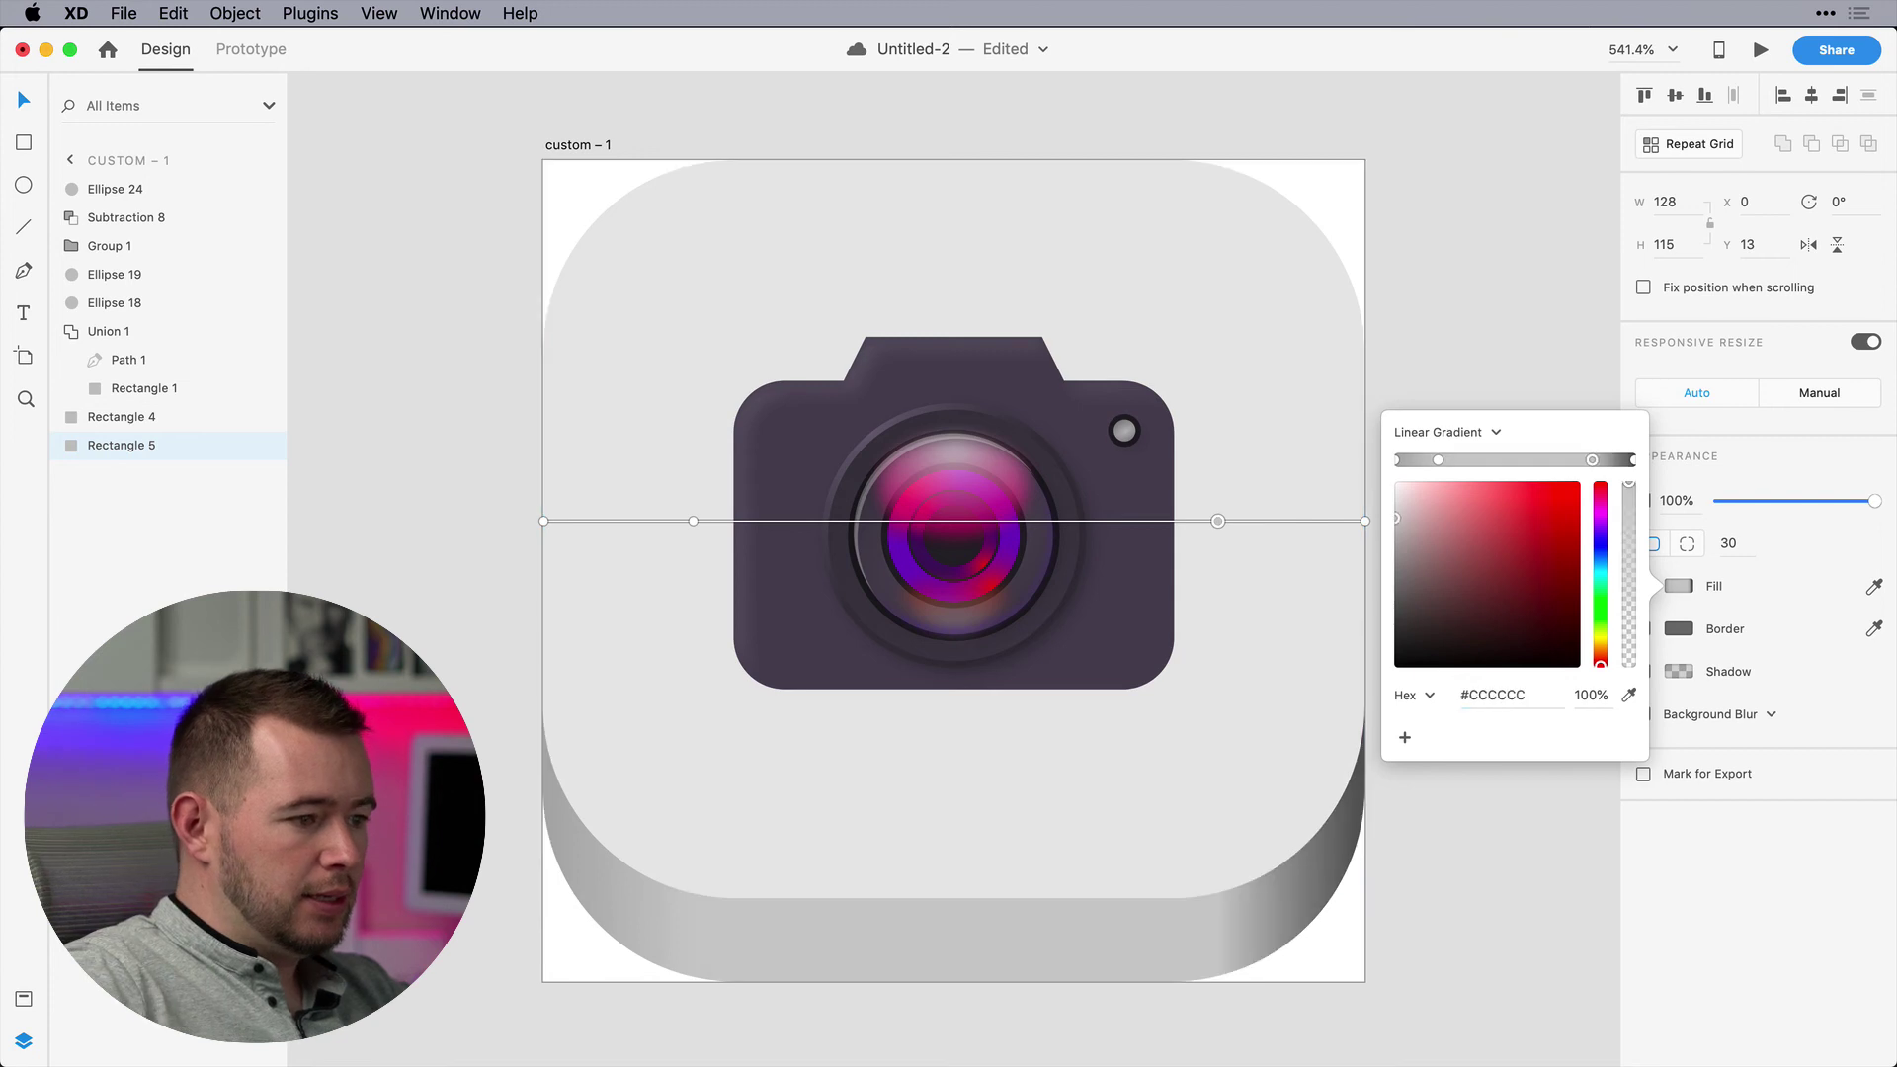
Lighten the gradient's right end colour
left_click(1364, 521)
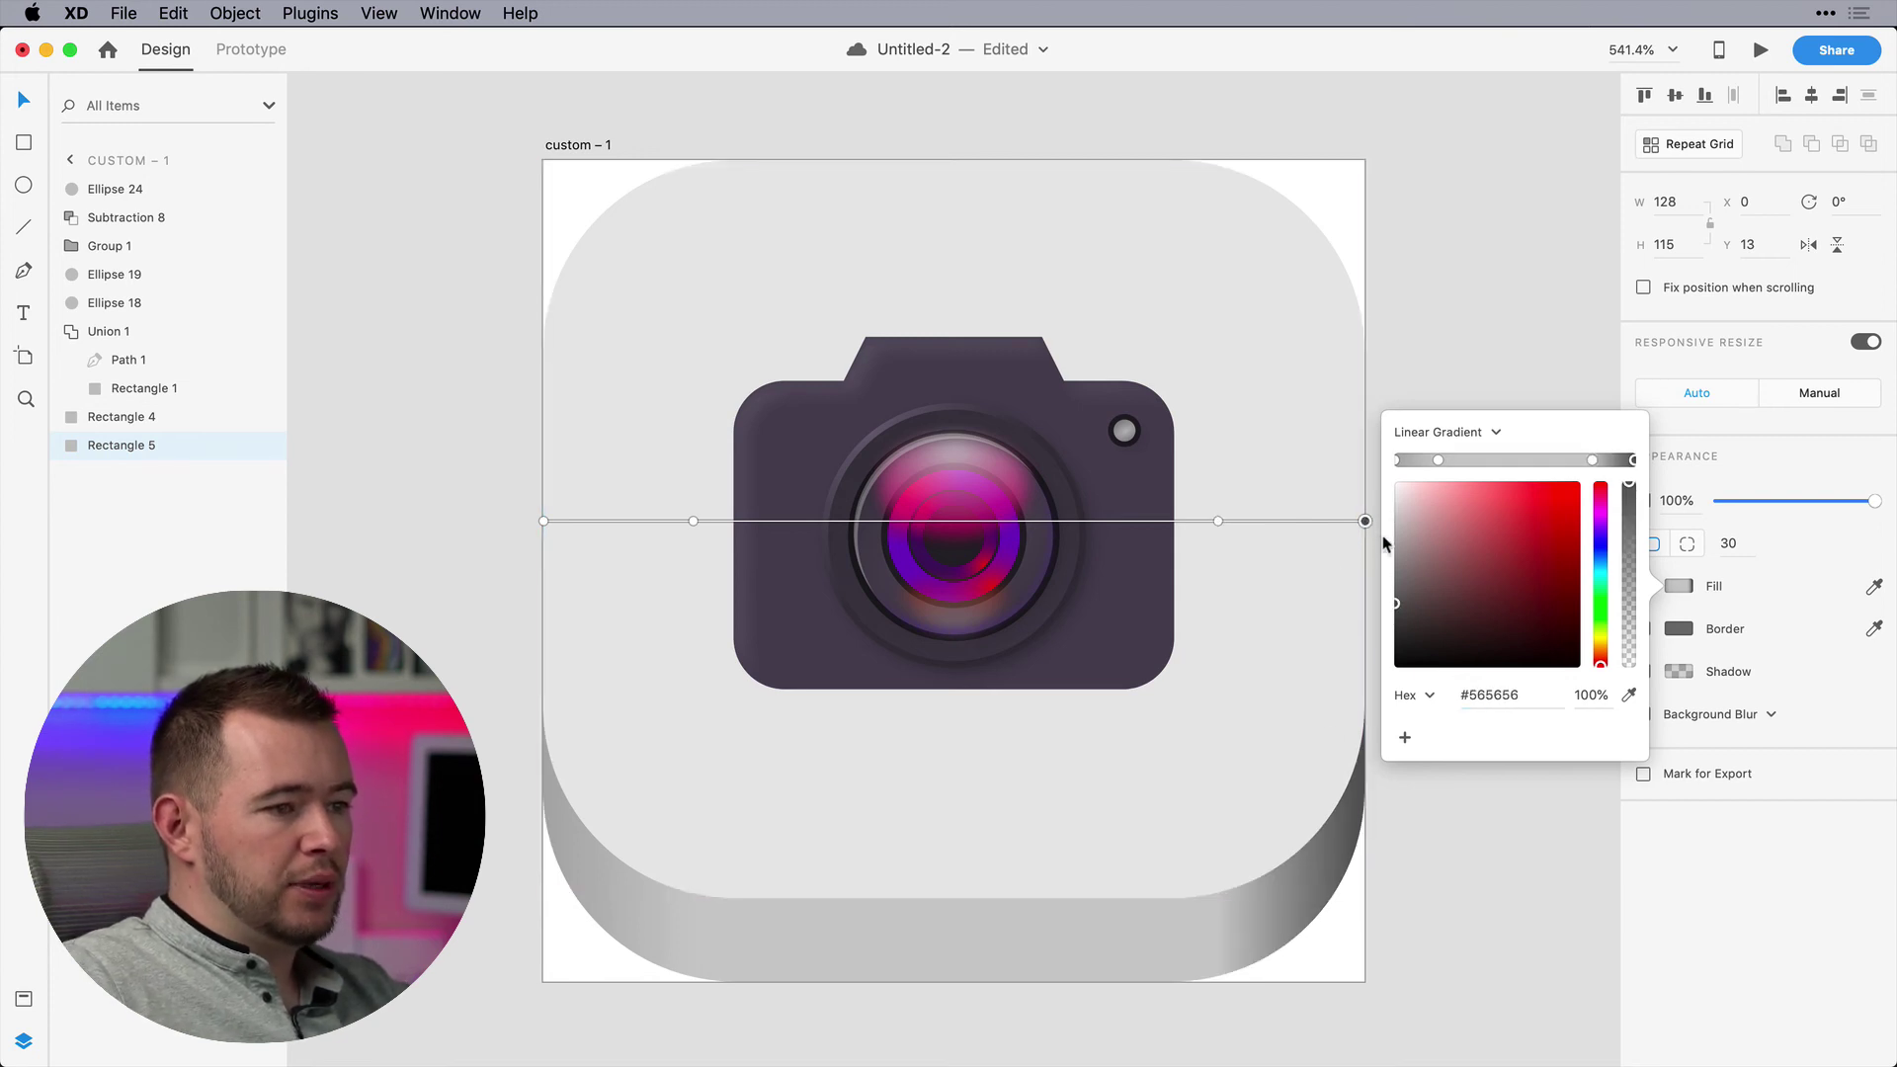
left_click_drag(1403, 611, 1368, 450)
left_click(544, 521)
left_click(1368, 449)
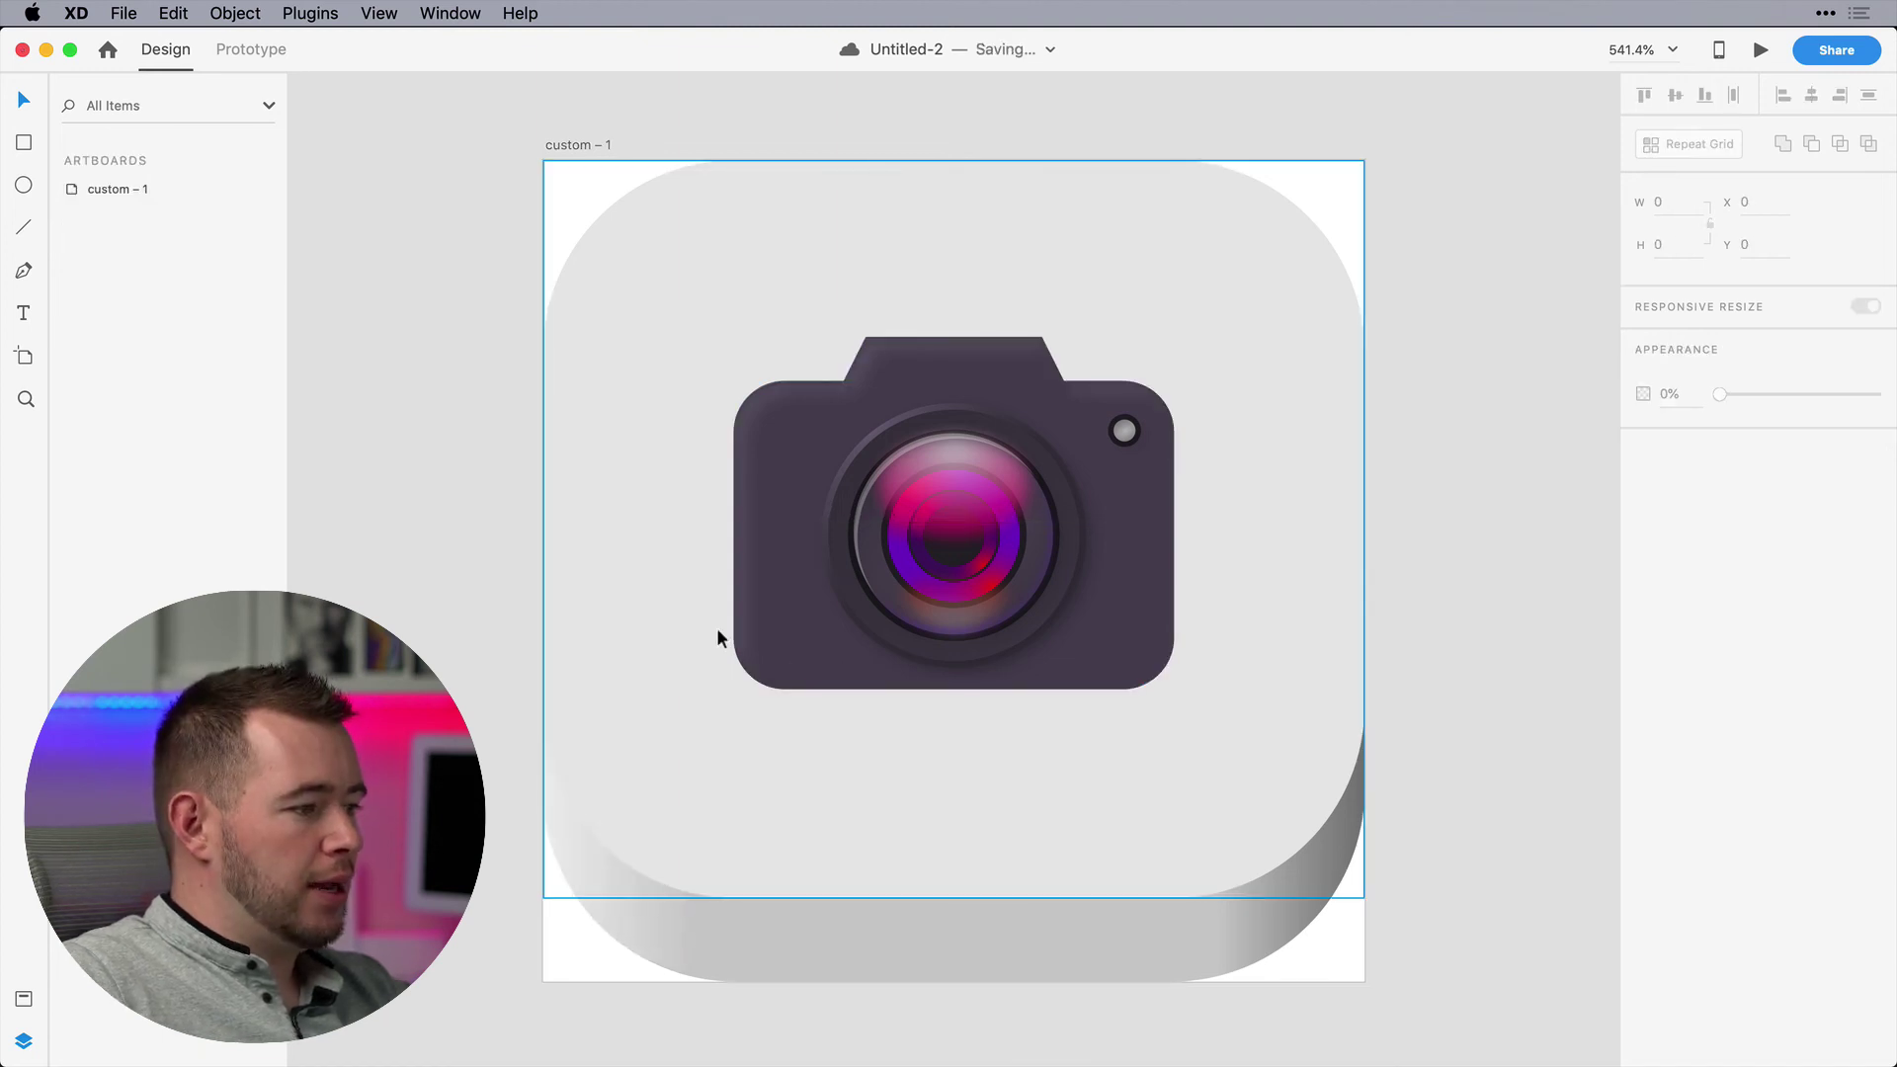
Give the camera a drop shadow (0, 3, 6)
left_click(1165, 580)
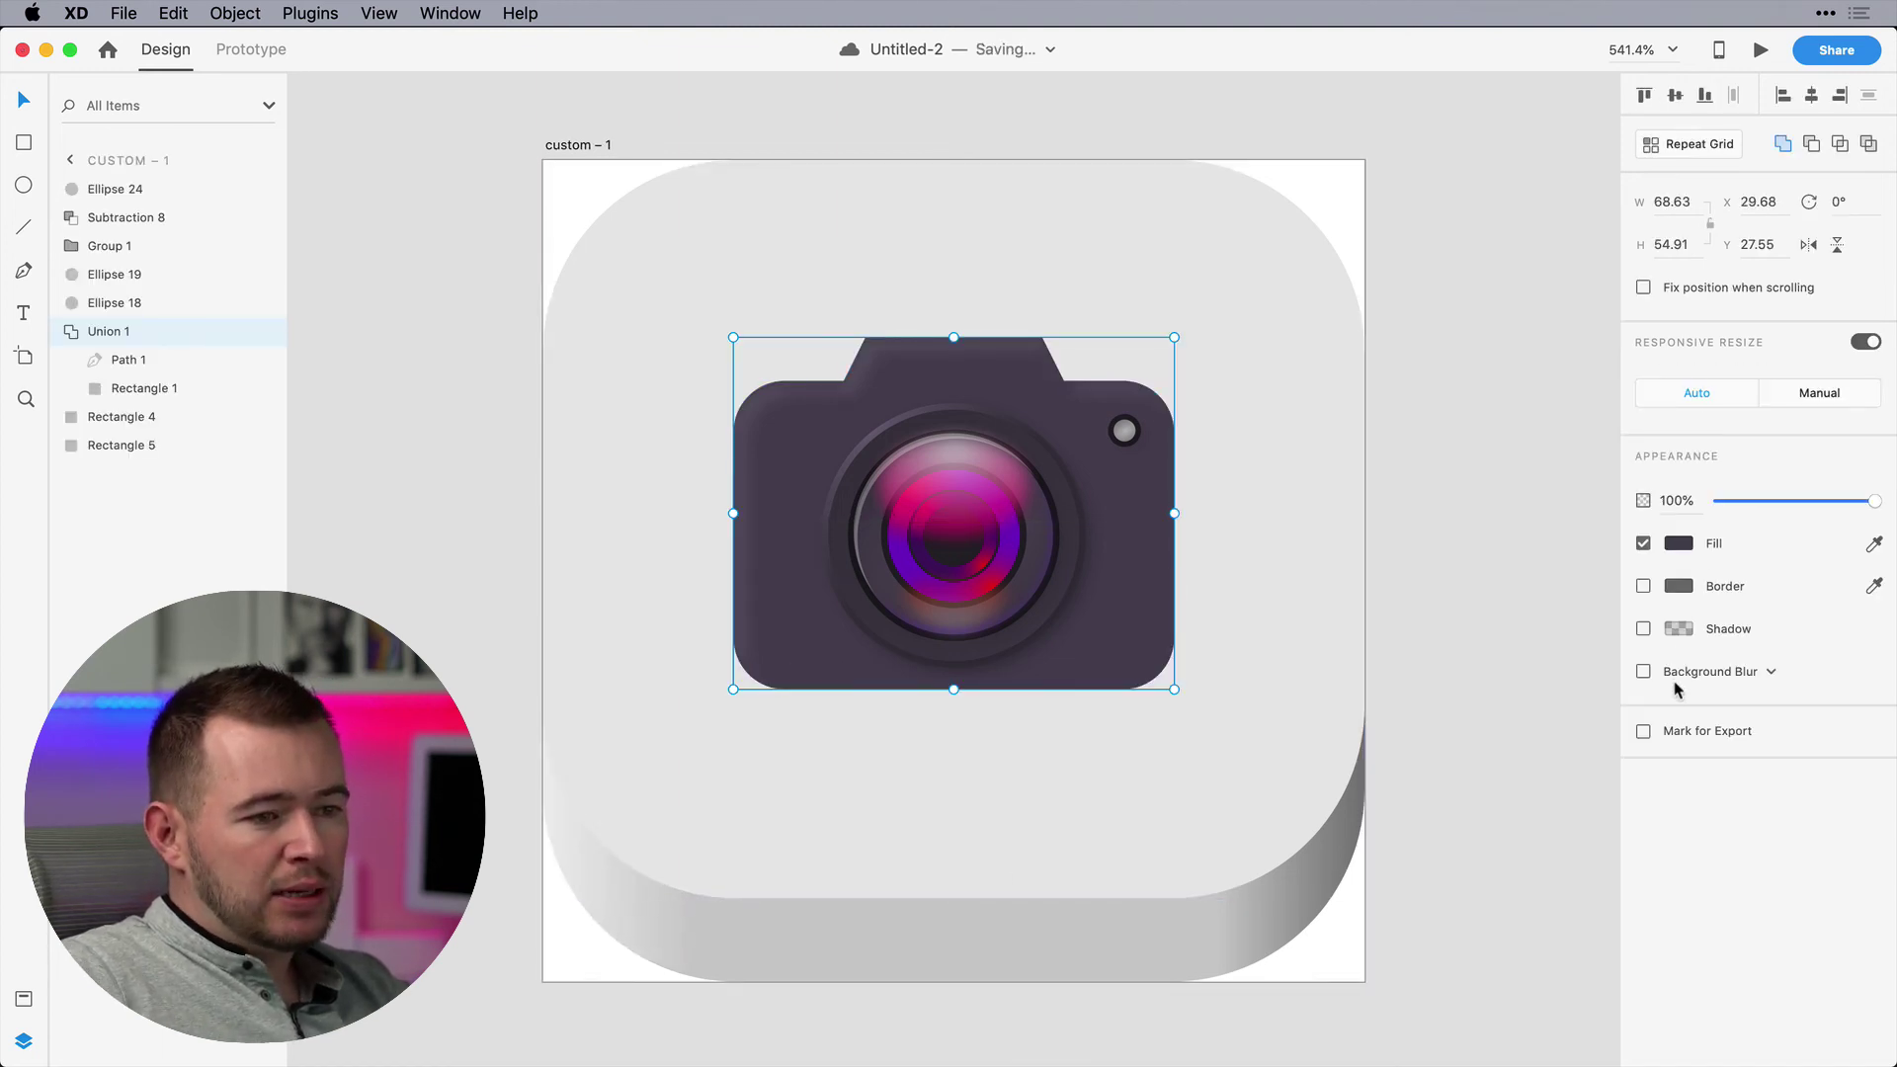
left_click(1643, 630)
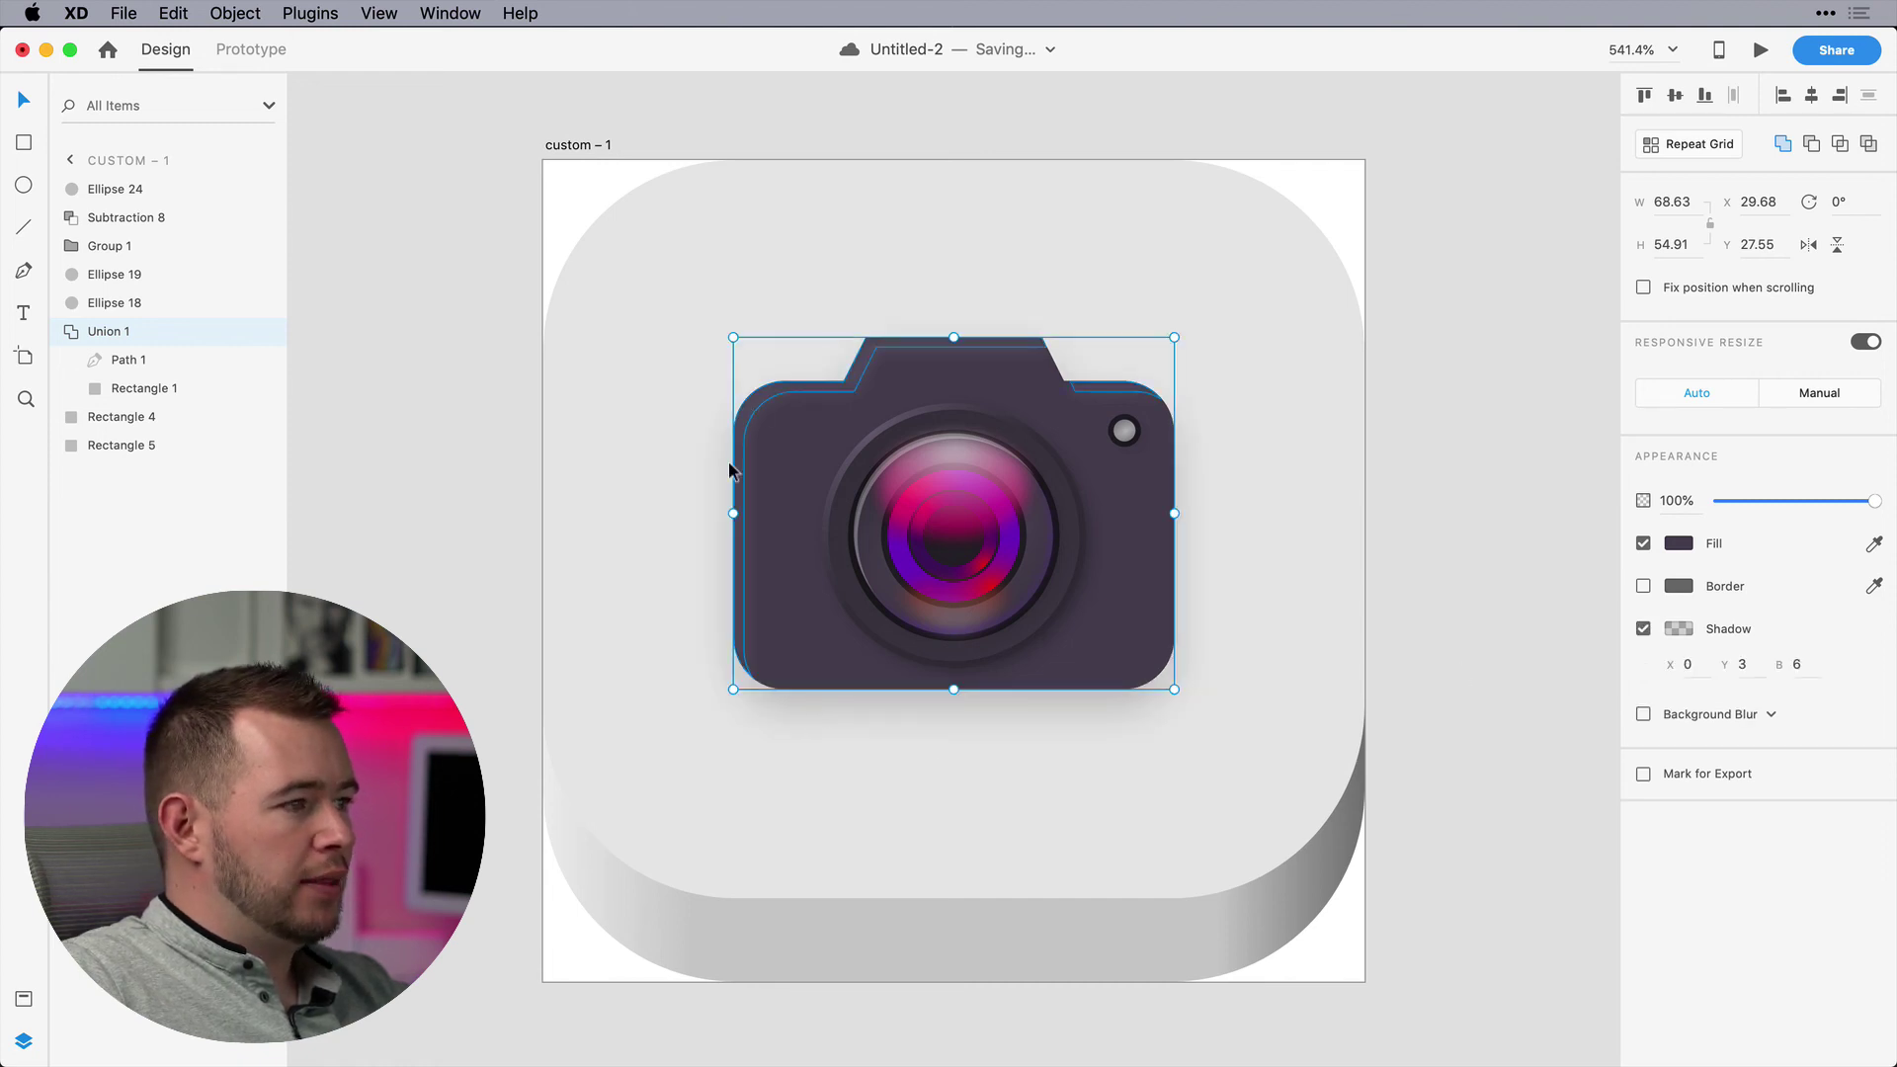
left_click(1408, 529)
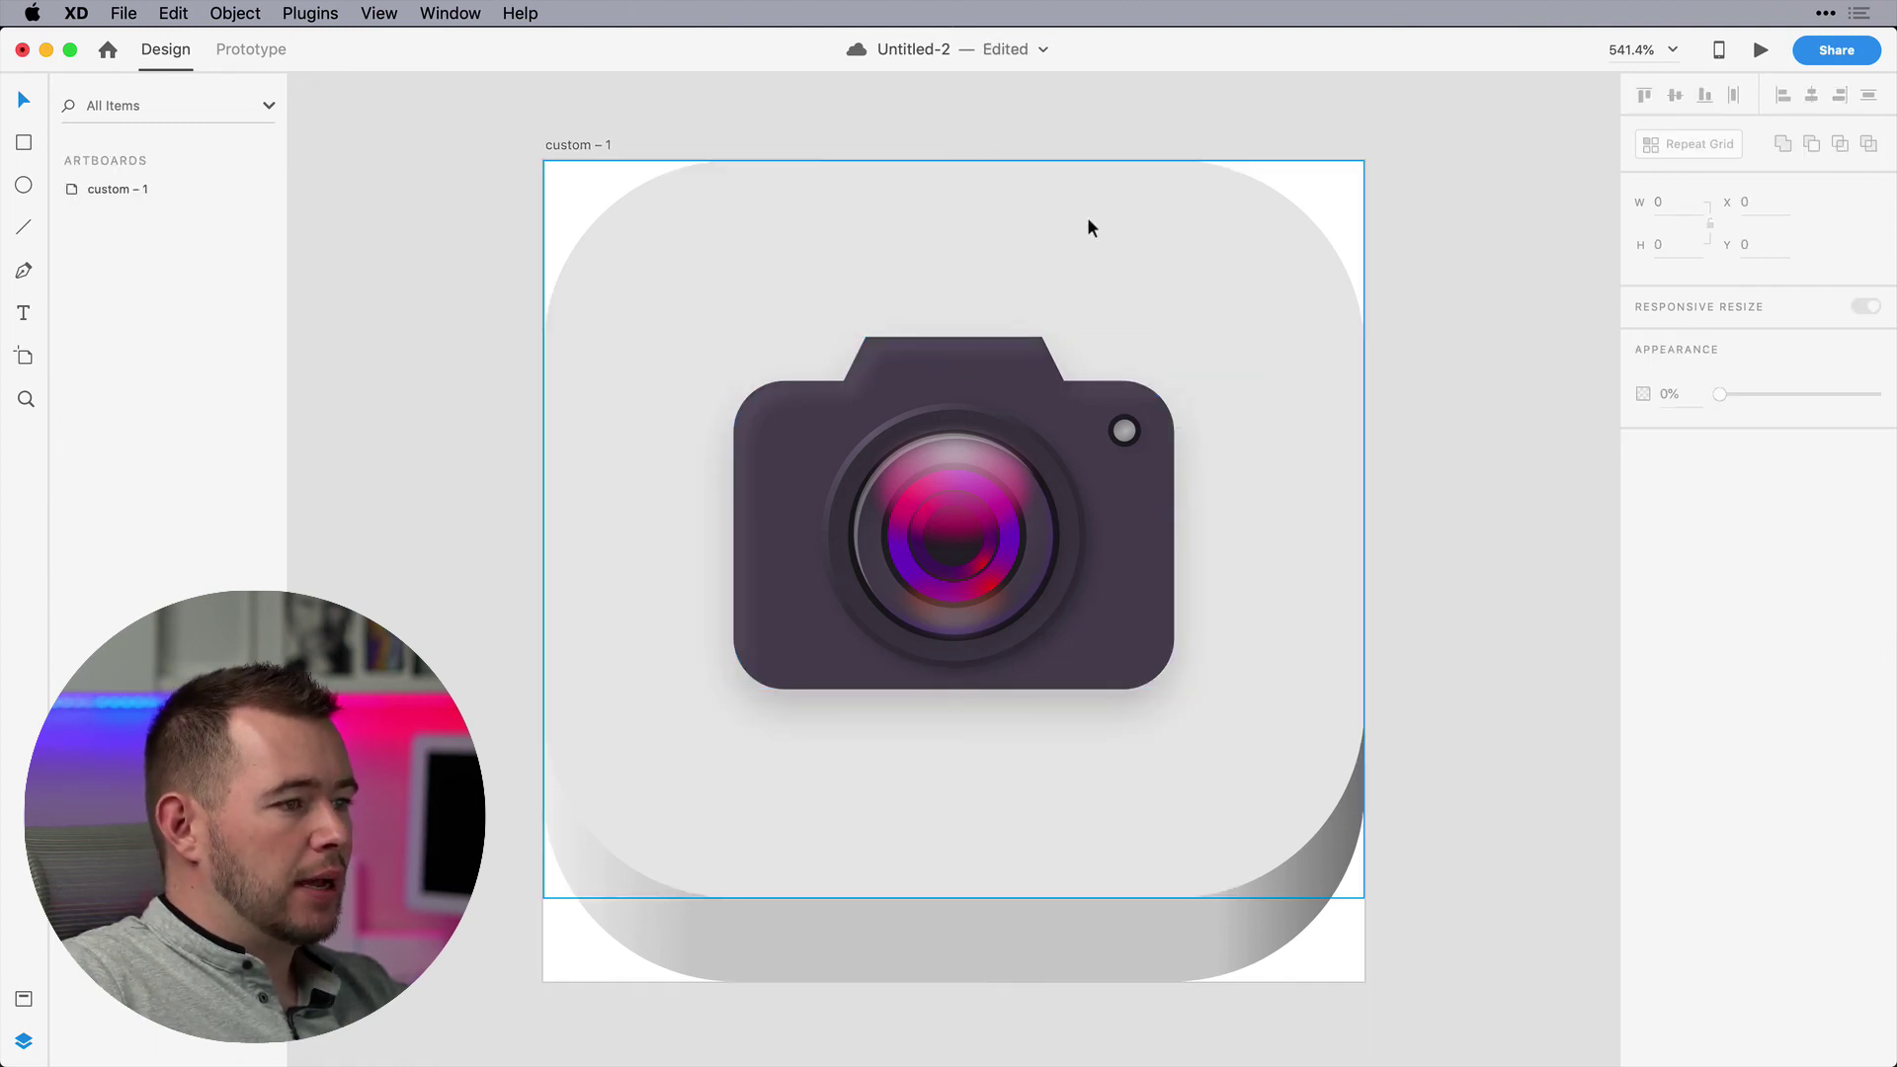
Draw a 55×55 white square over the camera
left_click(24, 143)
mouse_move(813, 449)
left_mouse_down()
mouse_move(1174, 809)
mouse_move(1247, 583)
left_mouse_up()
left_click(32, 102)
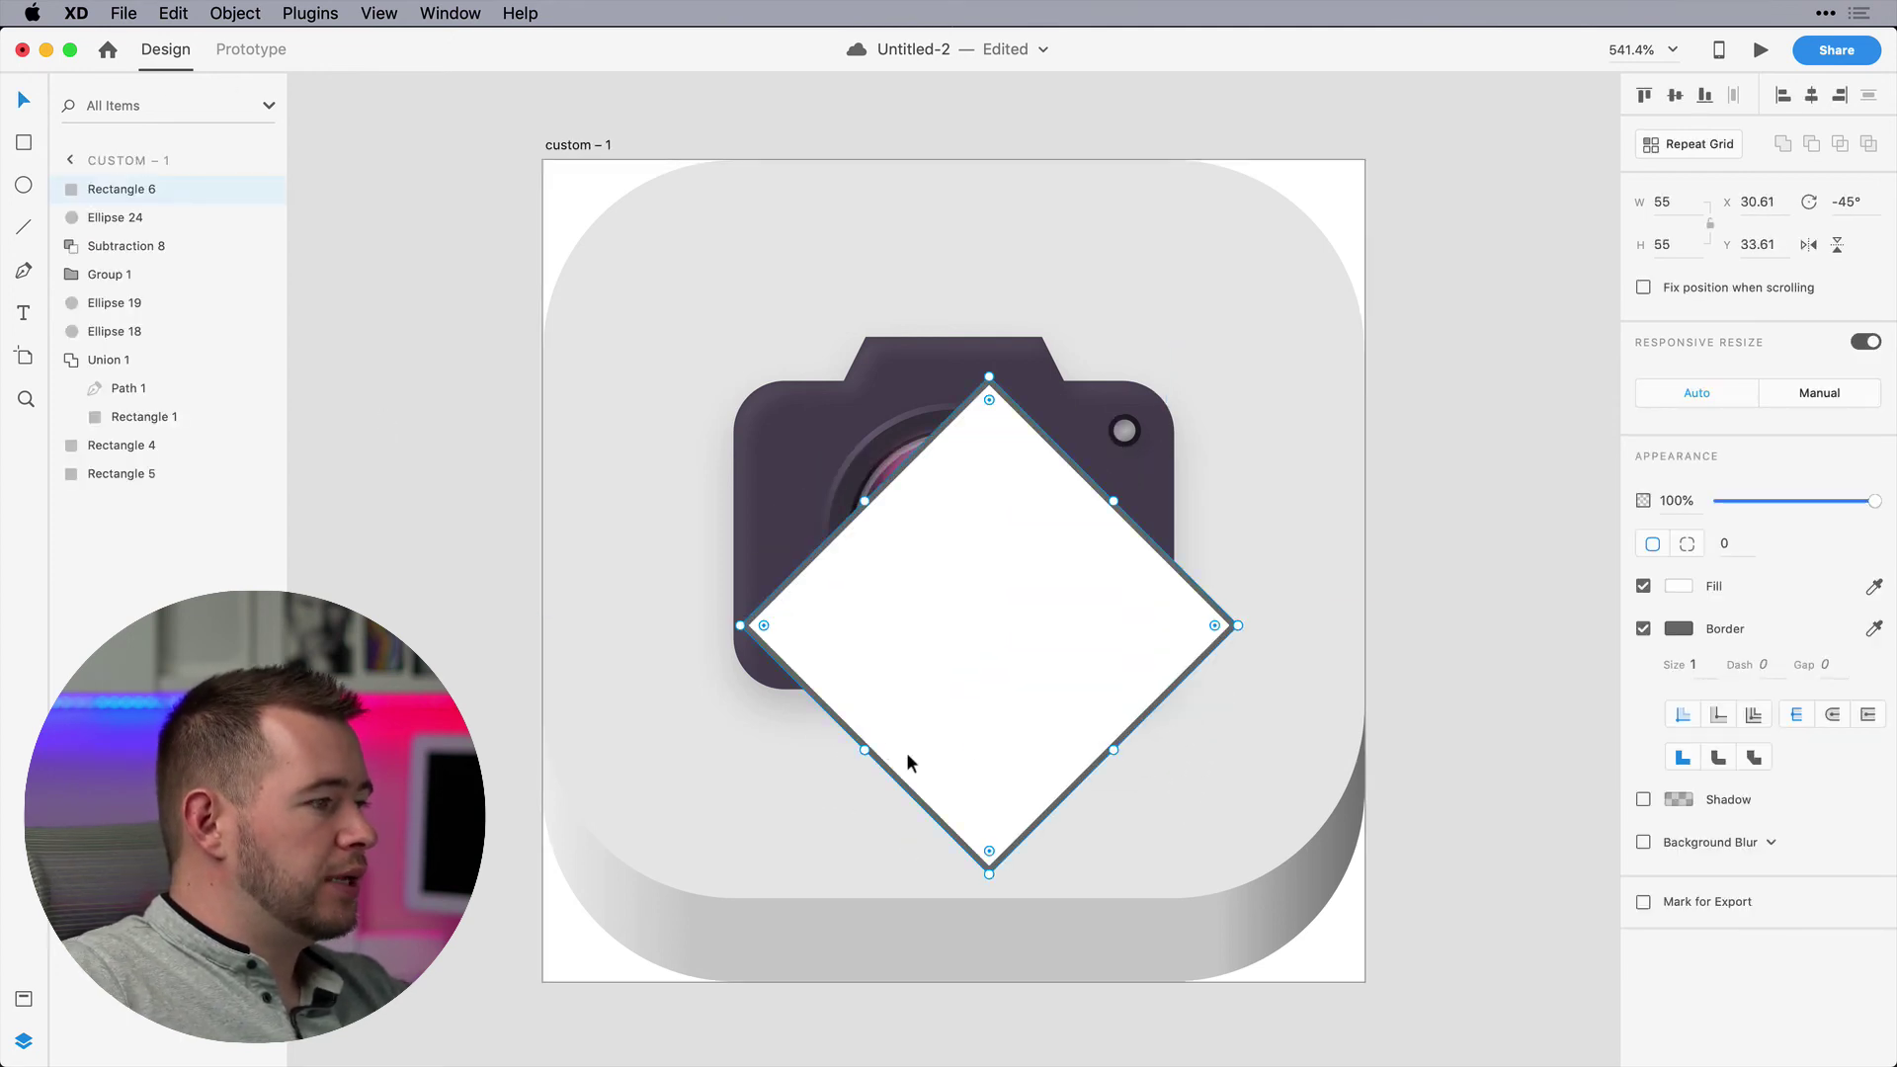
Enlarge the white diamond and place it behind the camera, just above Rectangle 4
key("Left")
key("Left")
key("Left")
key("Left")
key("Left")
key("Left")
key("Left")
key("Up")
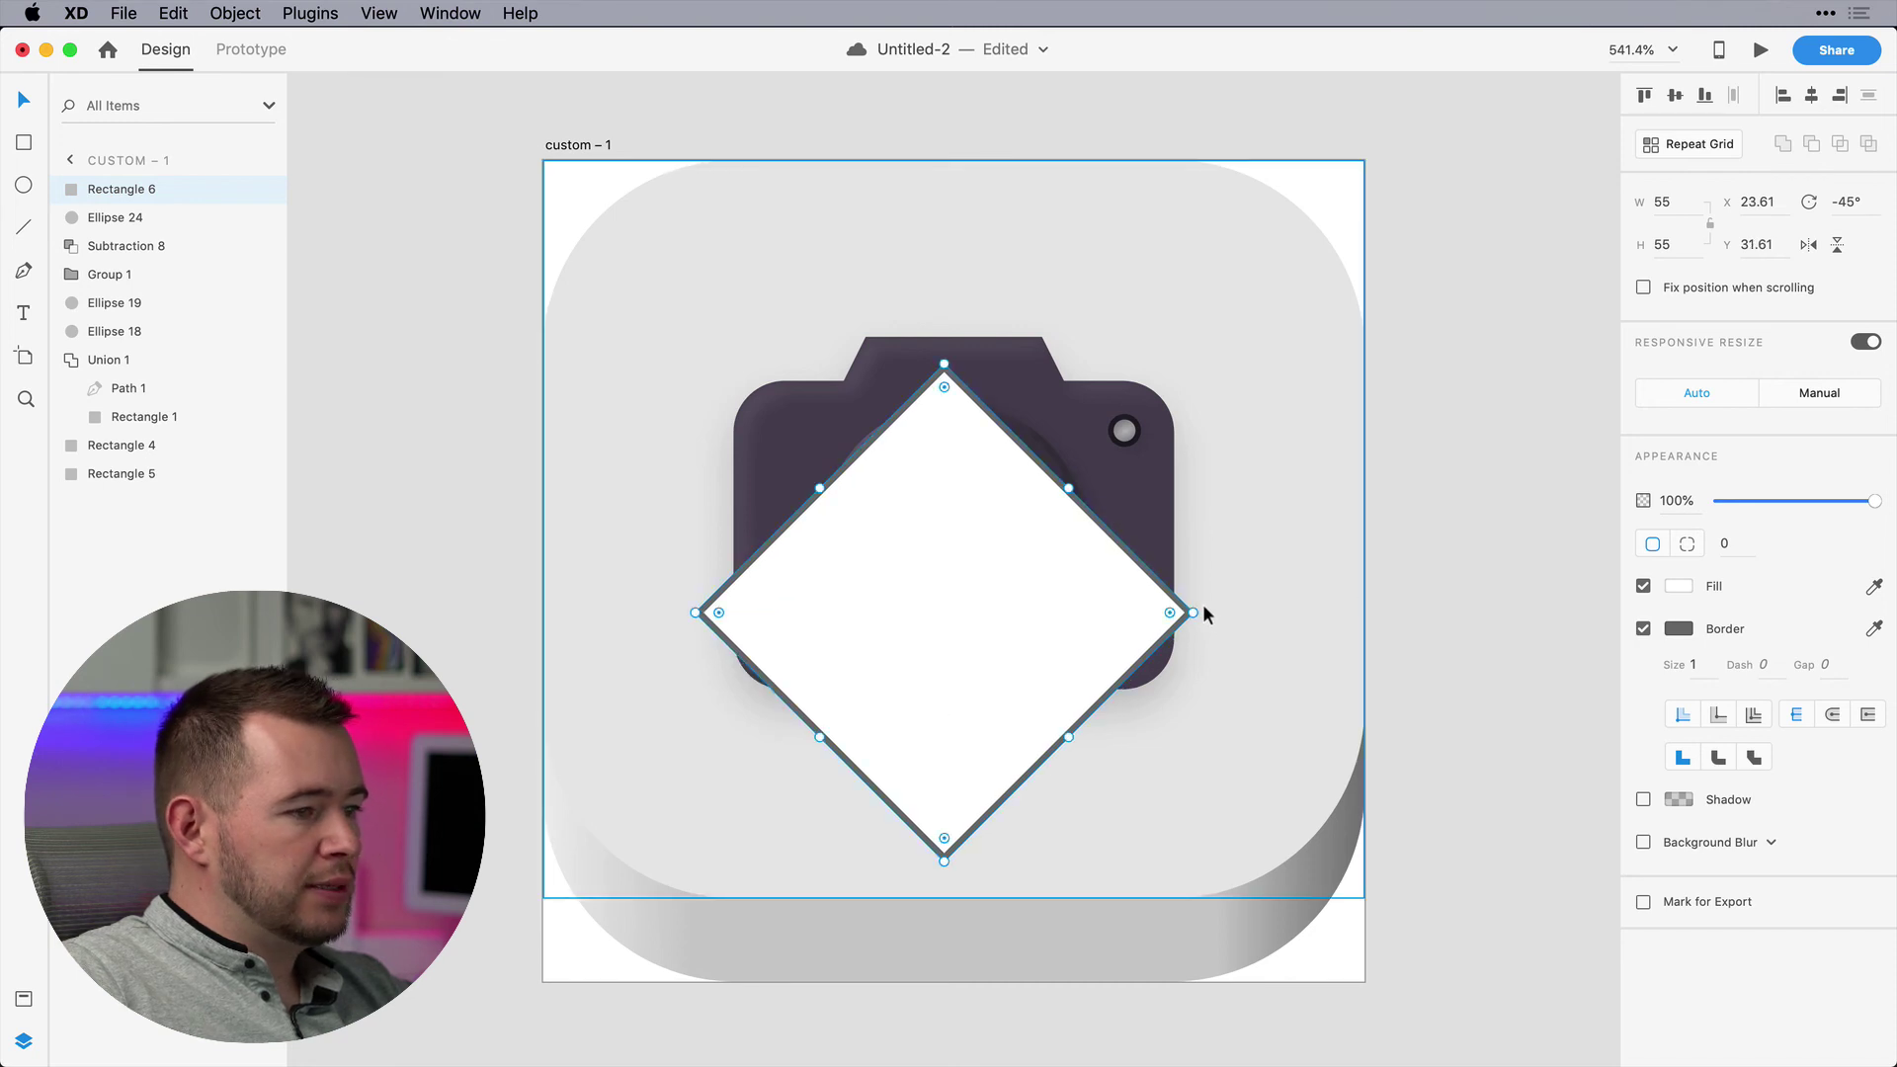
left_click_drag(1193, 612, 1410, 654)
left_click_drag(1035, 955, 1035, 963)
scroll(1066, 620, "up", 1)
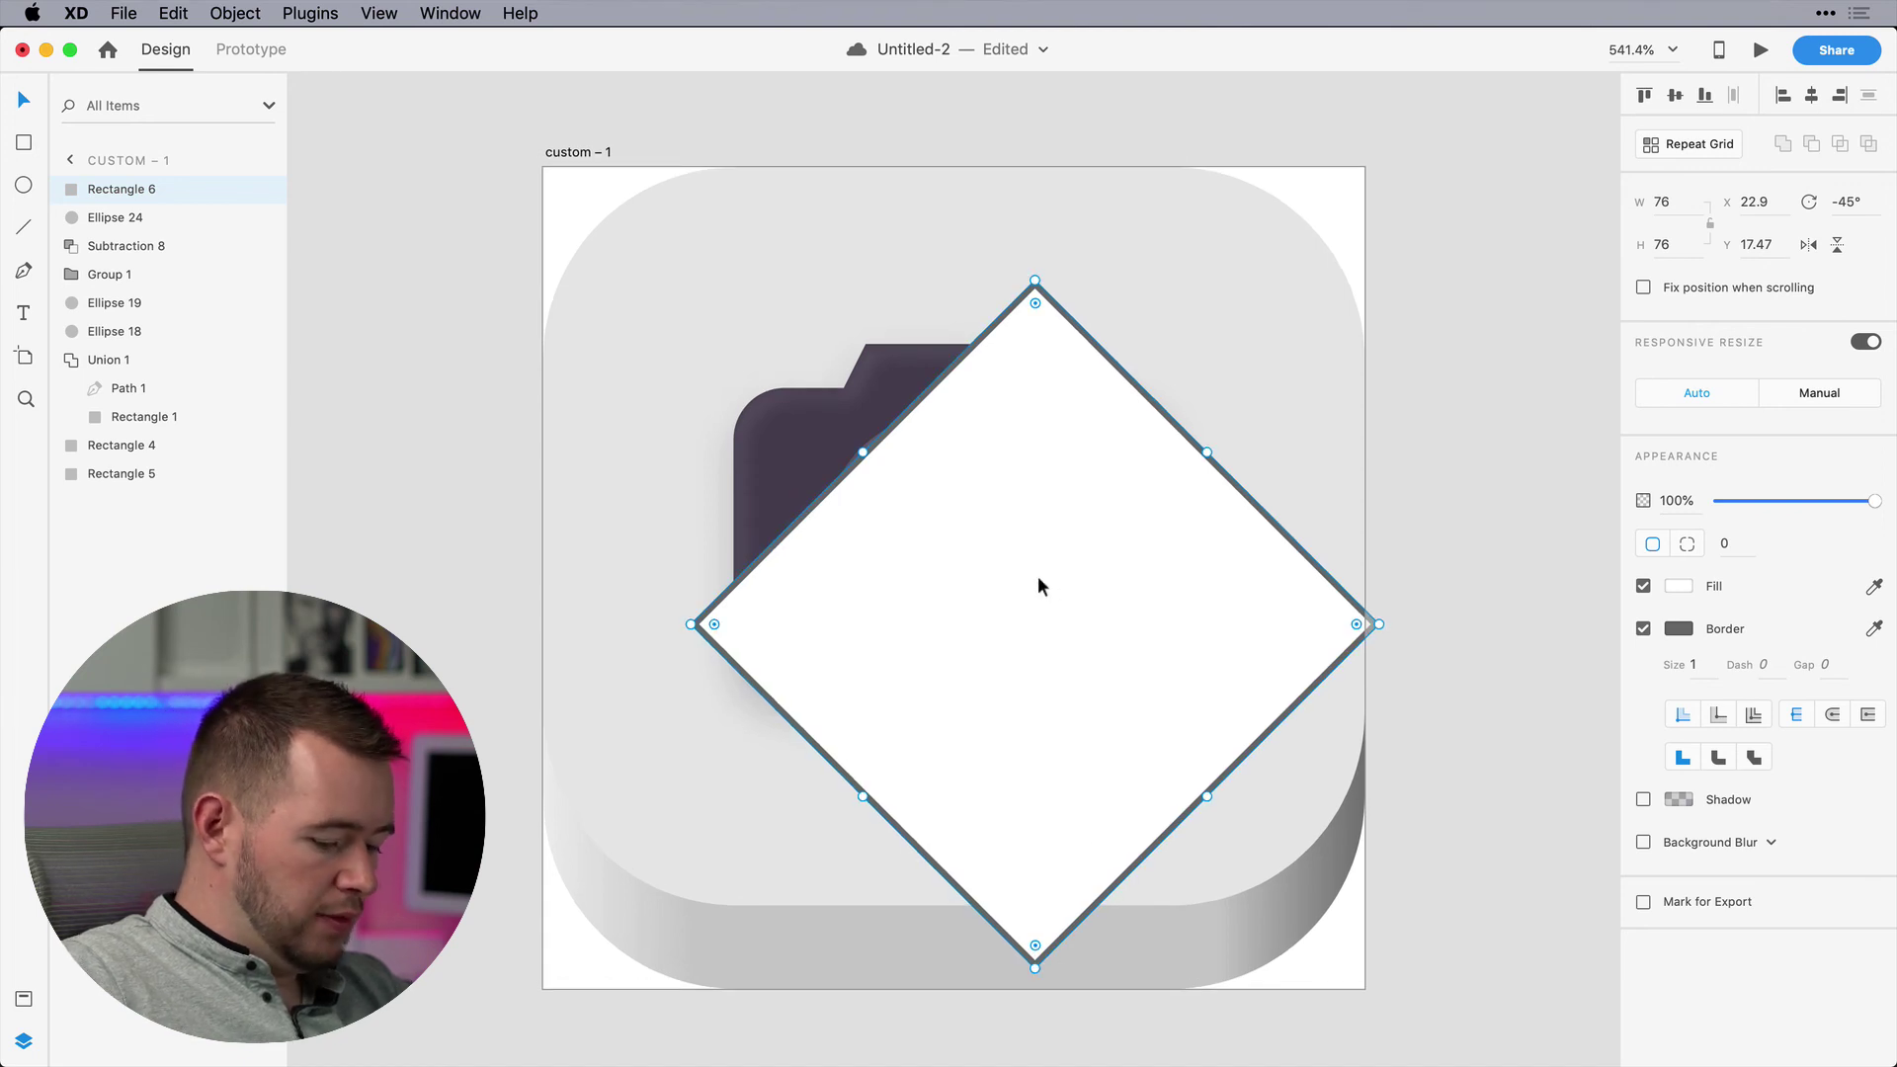
key("super+bracketleft")
key("super+bracketleft")
key("super+bracketleft")
key("super+bracketleft")
key("super+bracketleft")
key("super+bracketleft")
key("super+bracketleft")
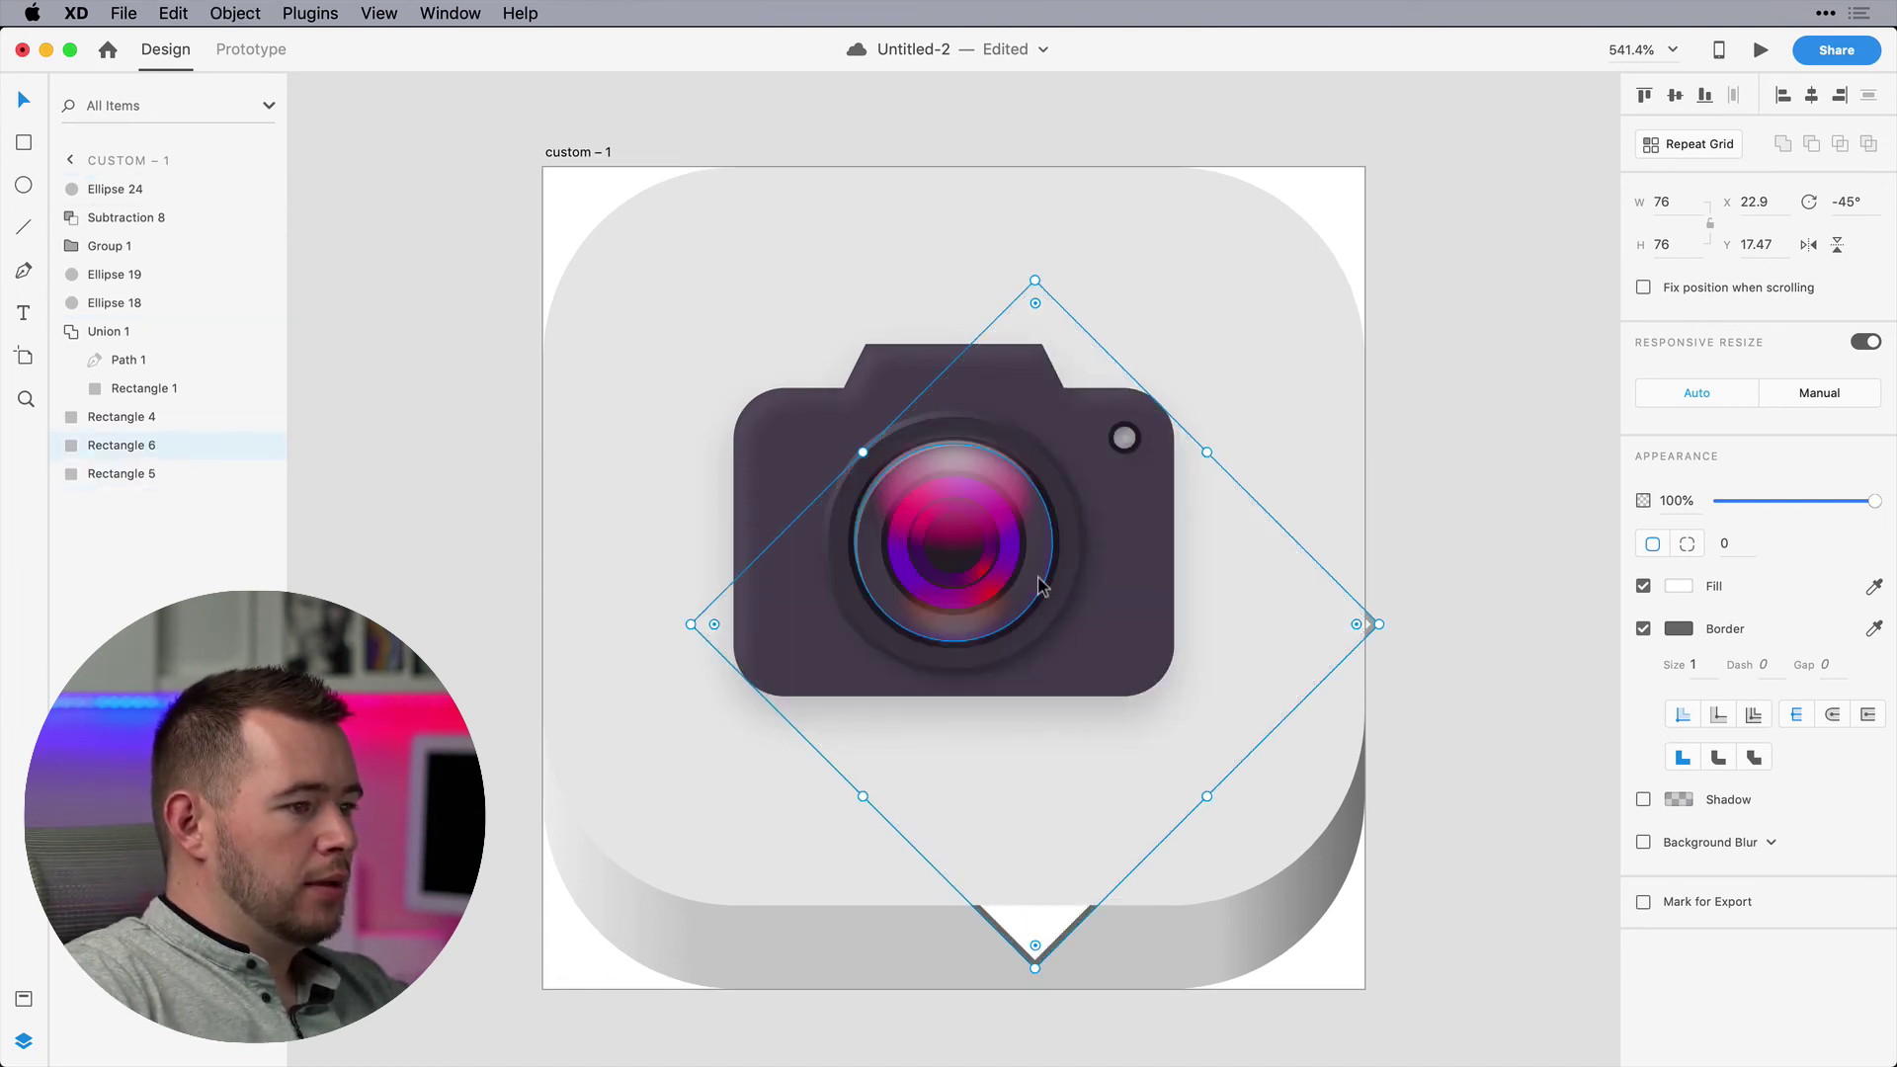
key("super+bracketright")
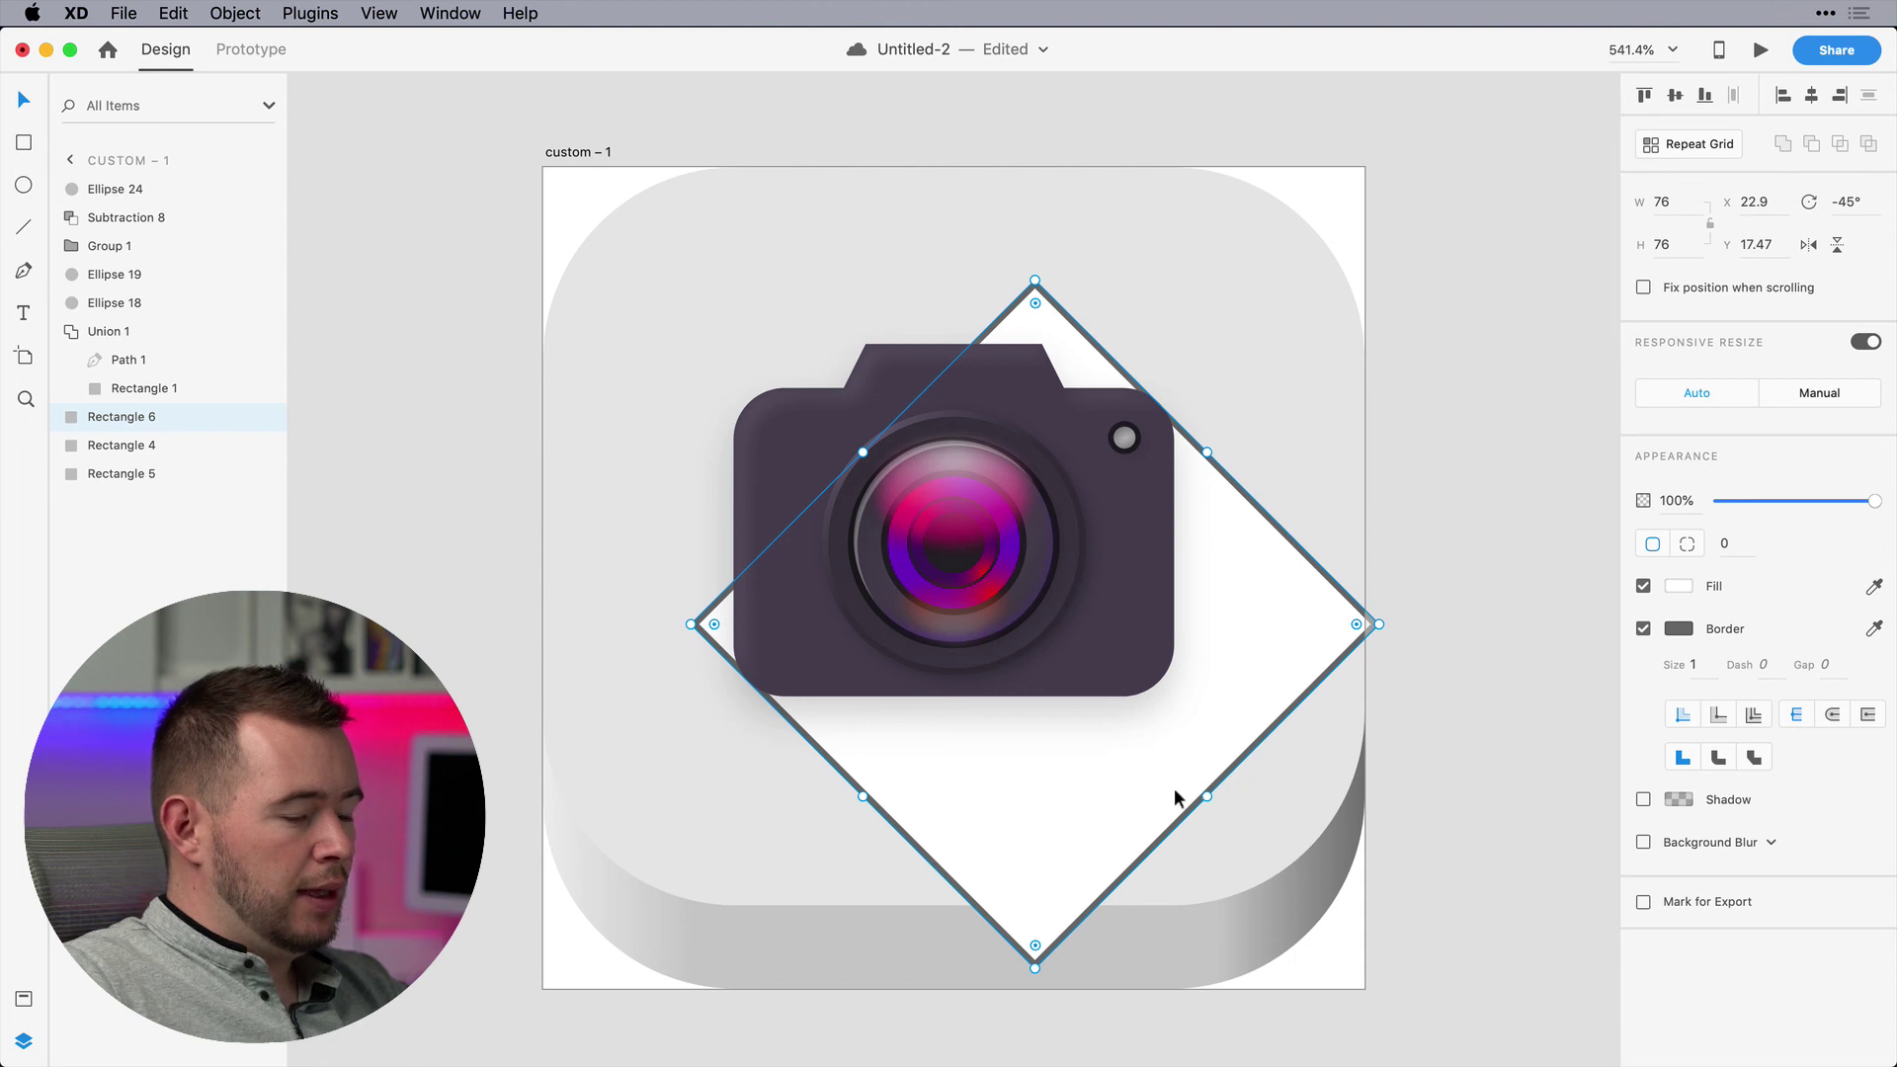
Pull the diamond's anchor pairs down-right to stretch it diagonally from the camera
double_click(1132, 774)
left_click(1035, 968)
left_click(689, 624, "shift")
left_click_drag(690, 625, 748, 680)
left_click(1035, 281)
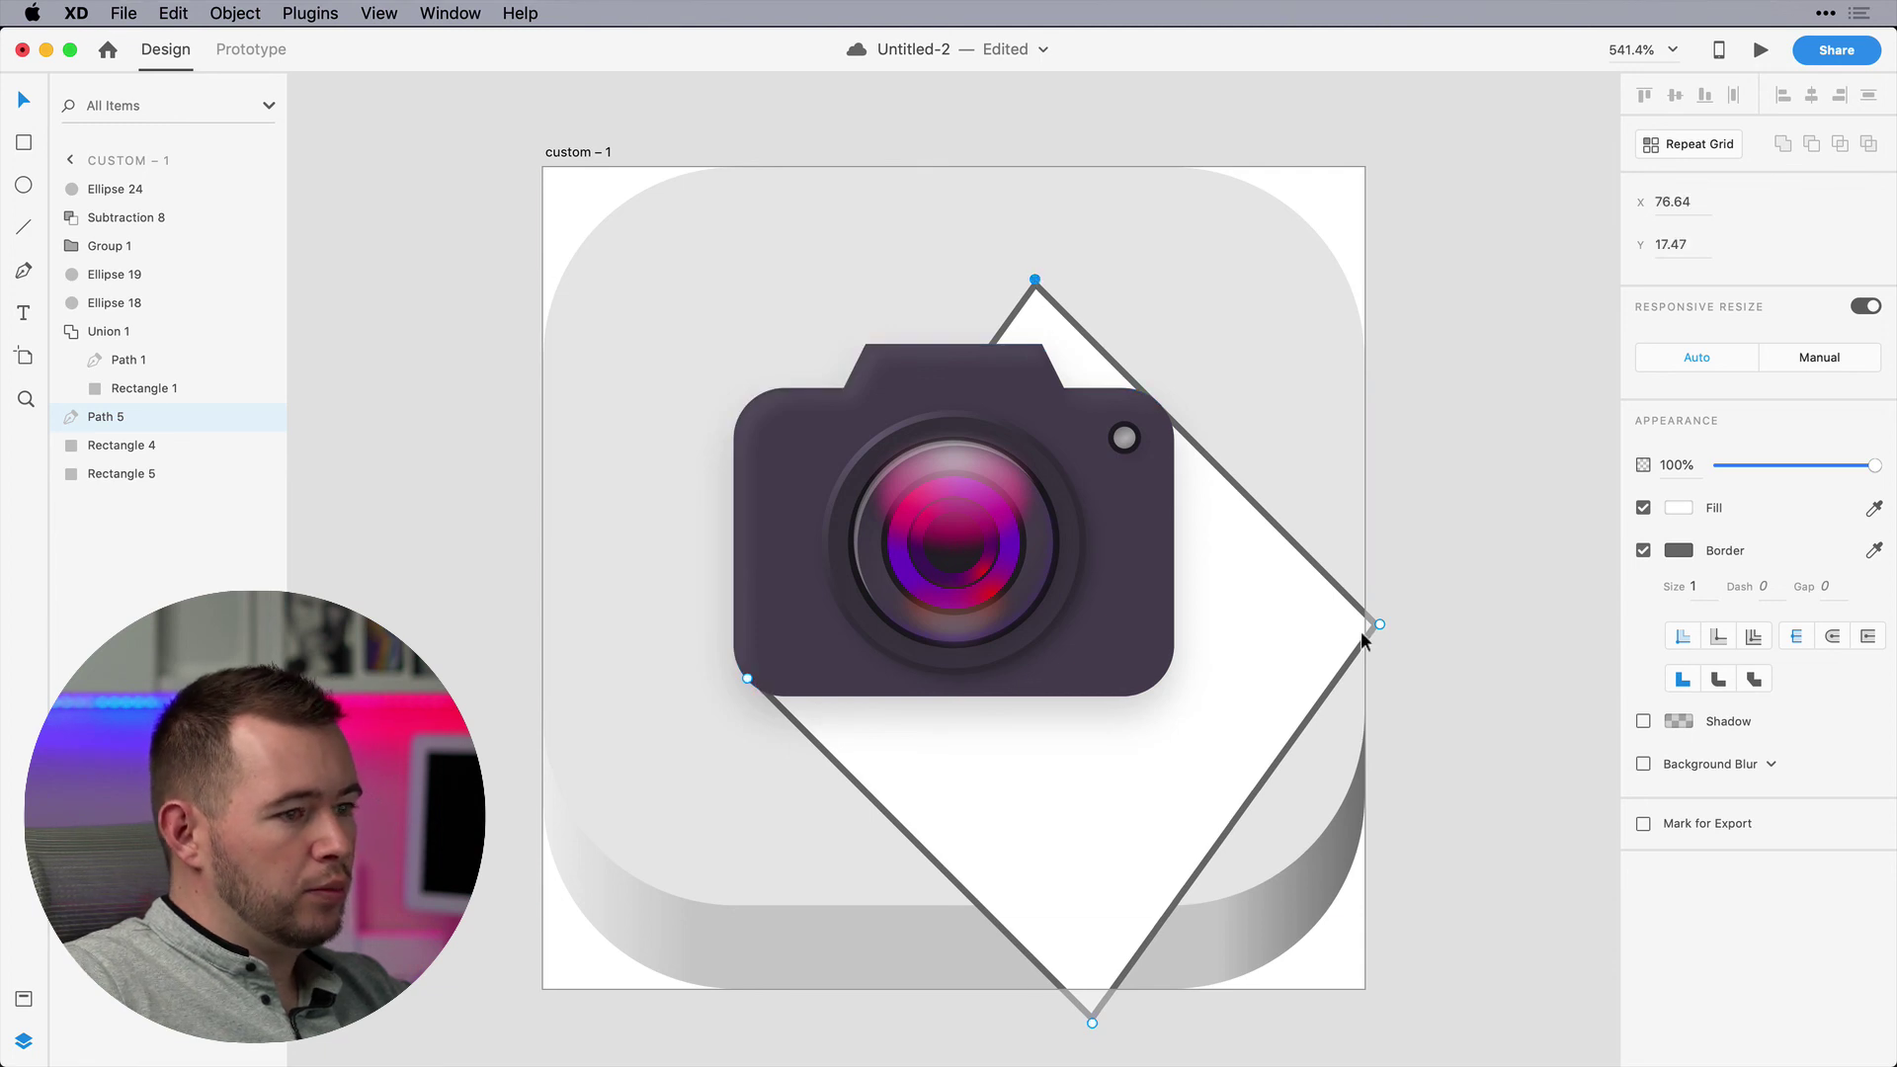
left_click(1380, 625, "shift")
left_click_drag(1036, 283, 1160, 407)
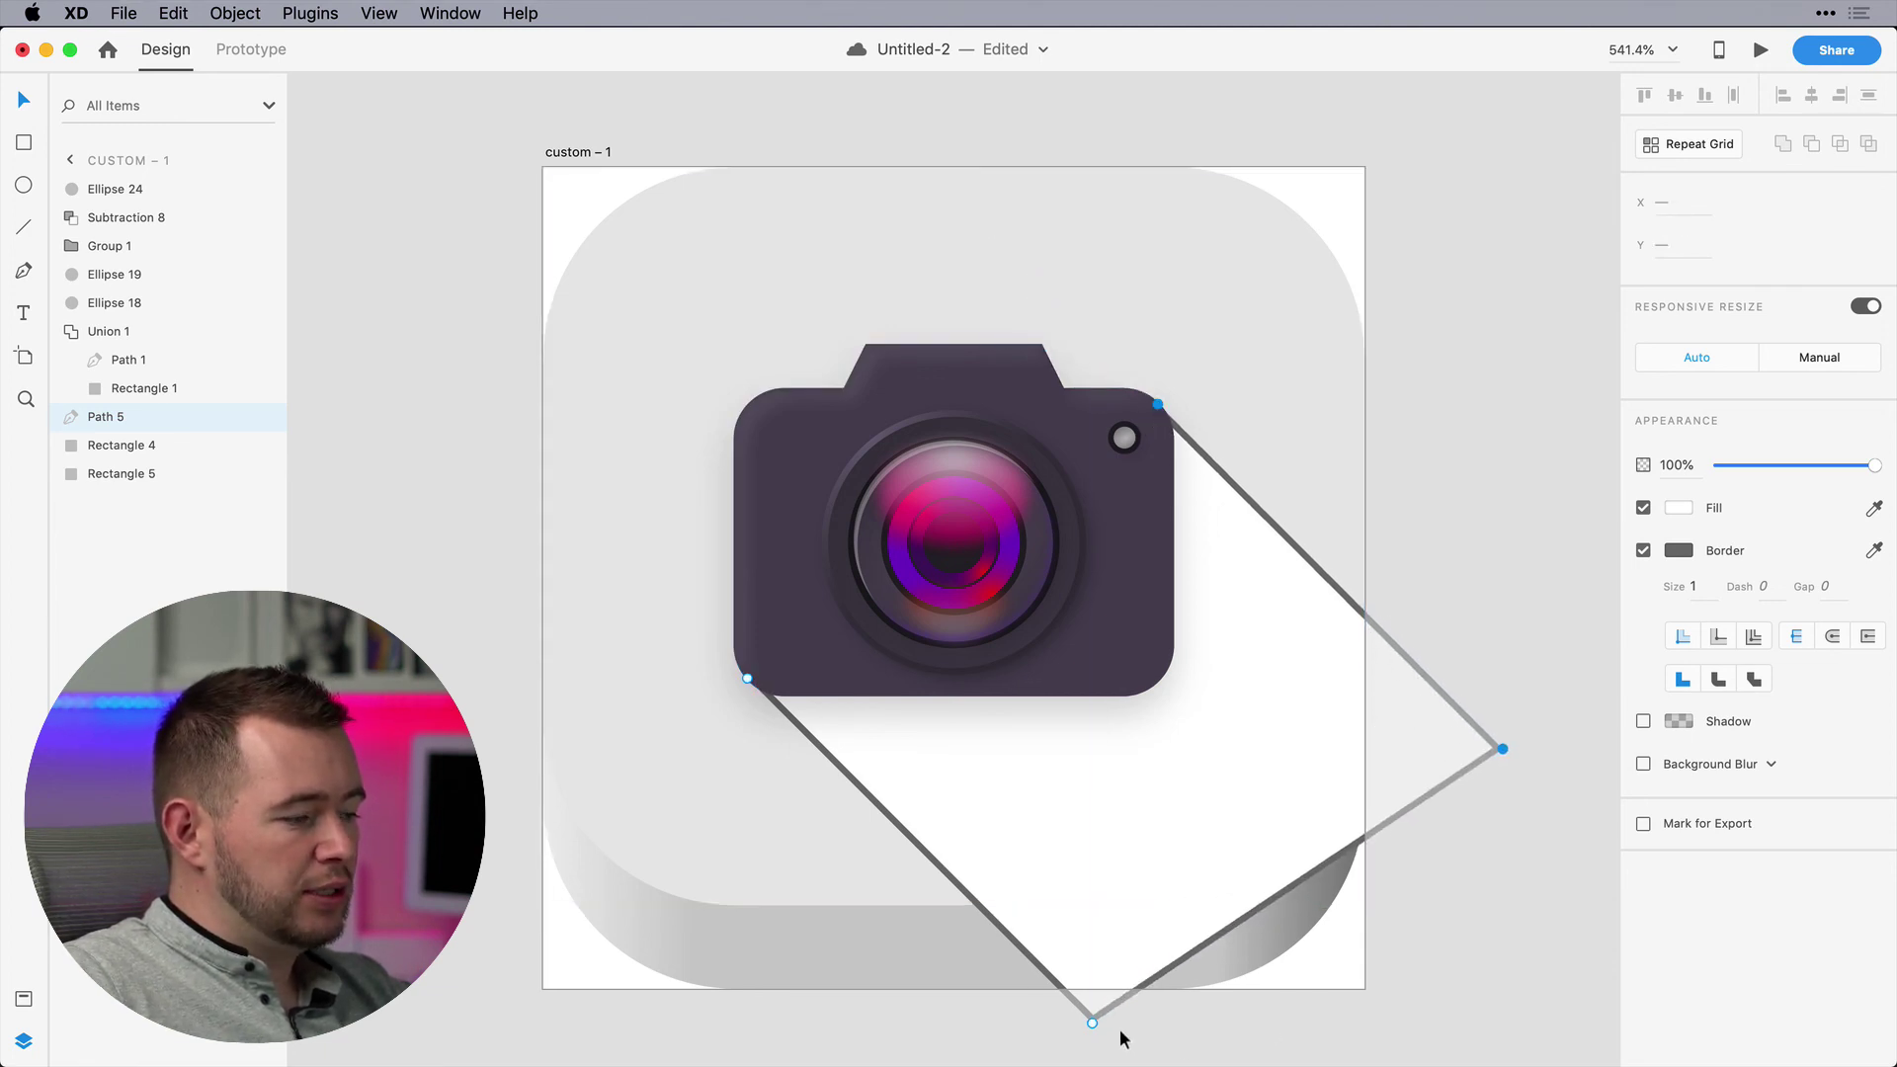
scroll(1122, 1040, "down", 5)
key("Escape")
key("Escape")
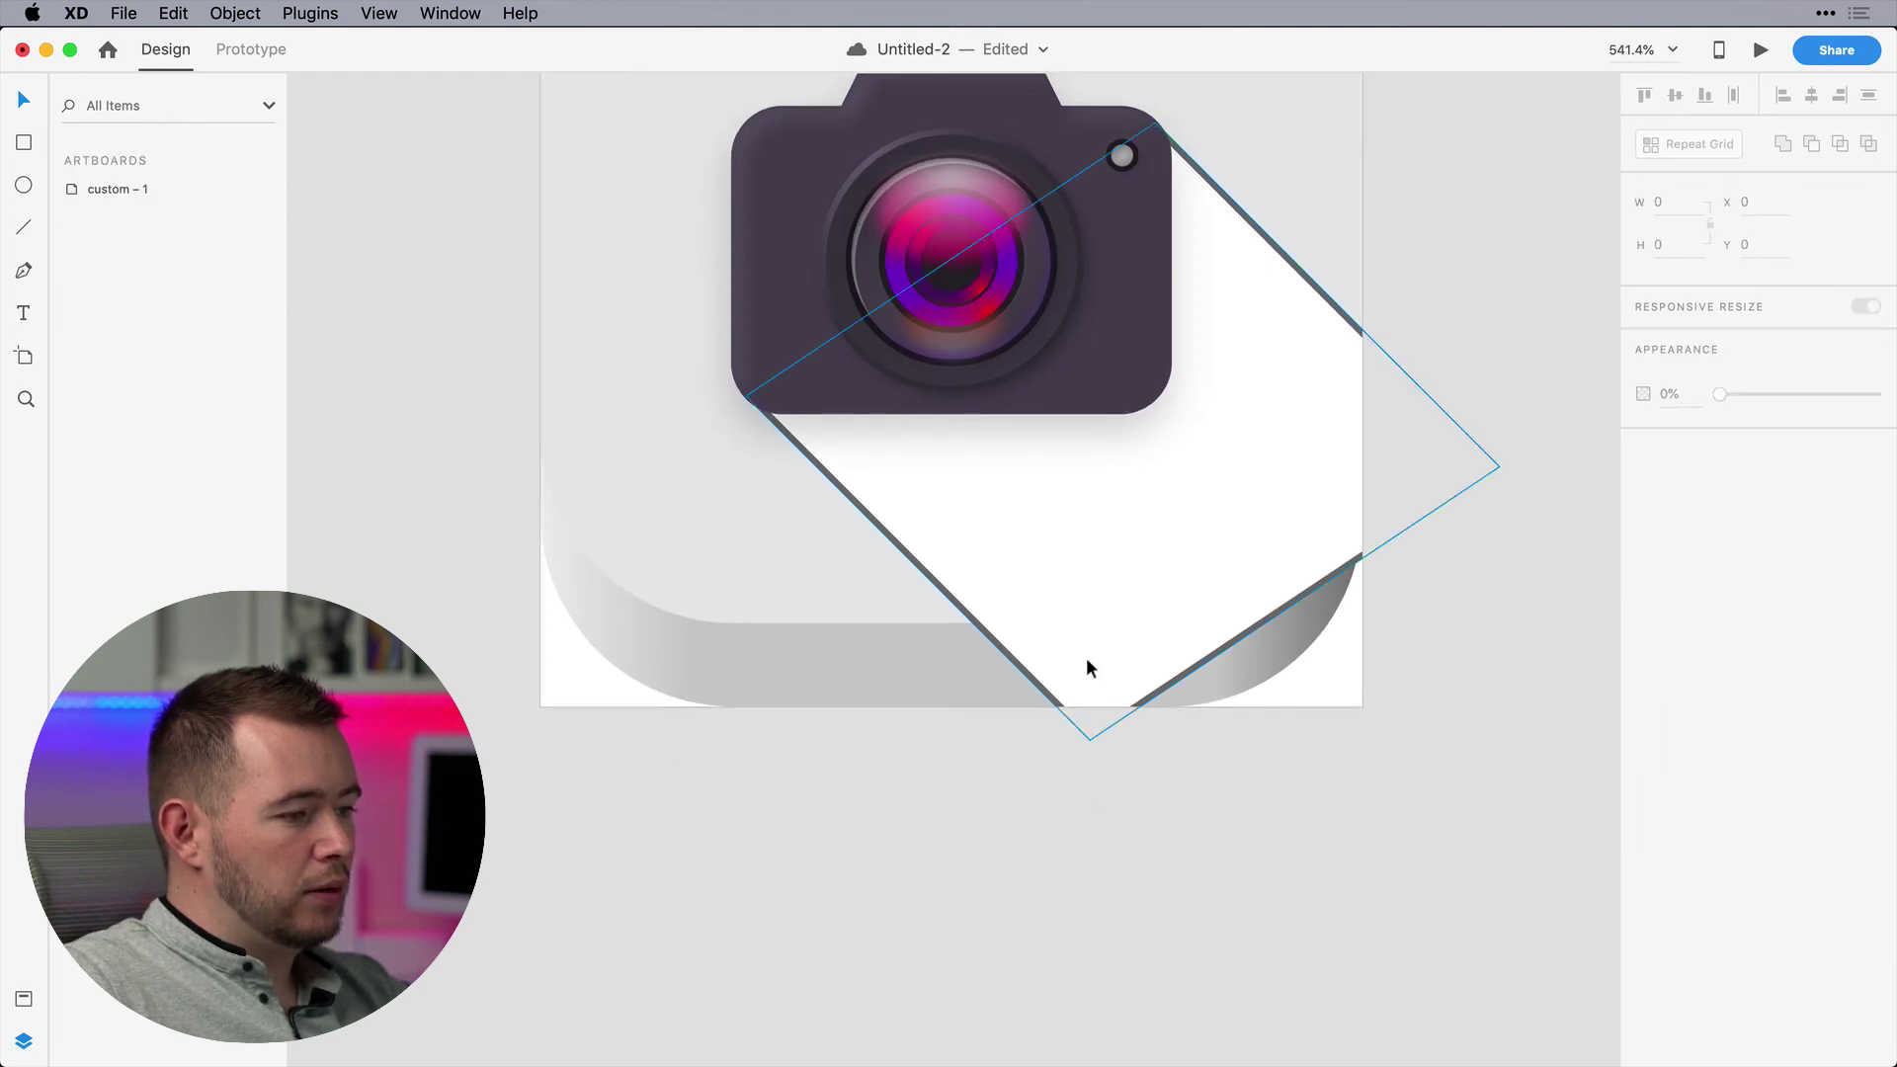
Drag the bottom and right anchors further down-right past the tile's edge
double_click(1087, 670)
left_click_drag(1093, 737, 1204, 862)
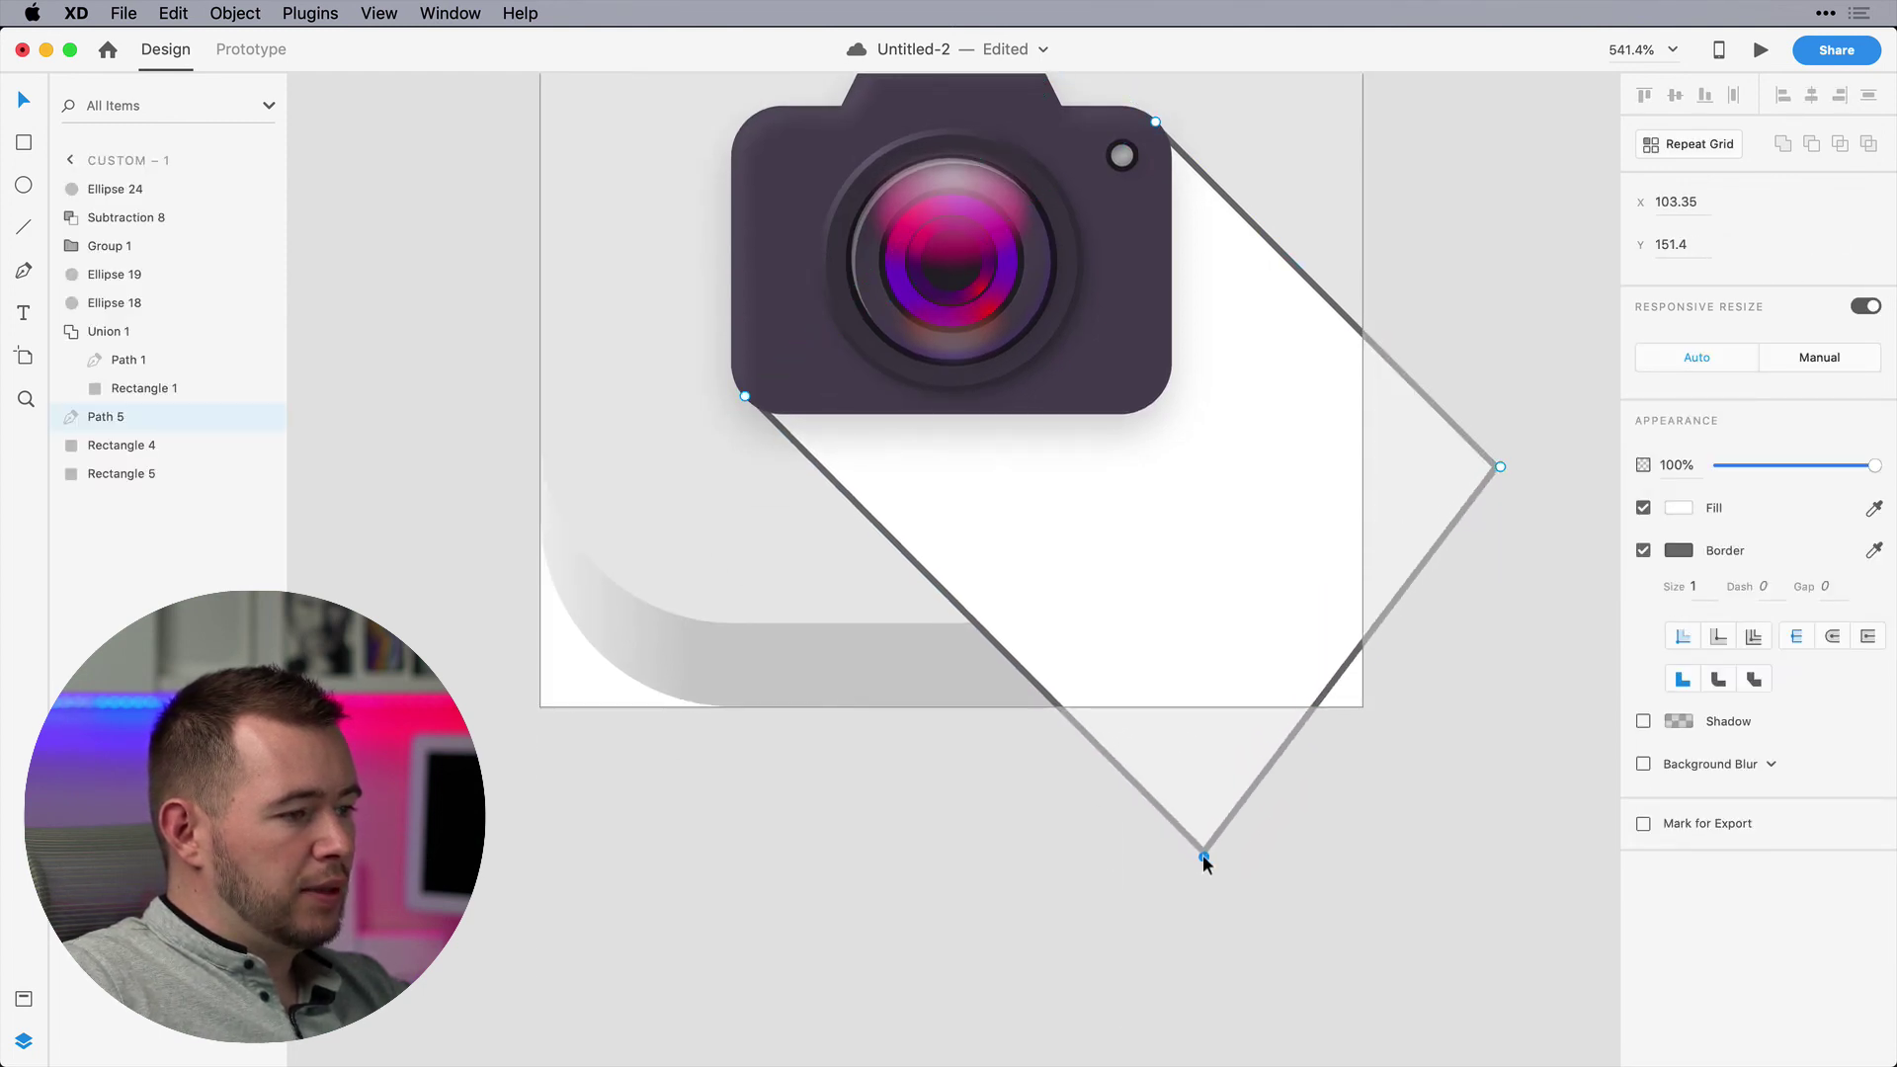
left_click_drag(1500, 468, 1523, 491)
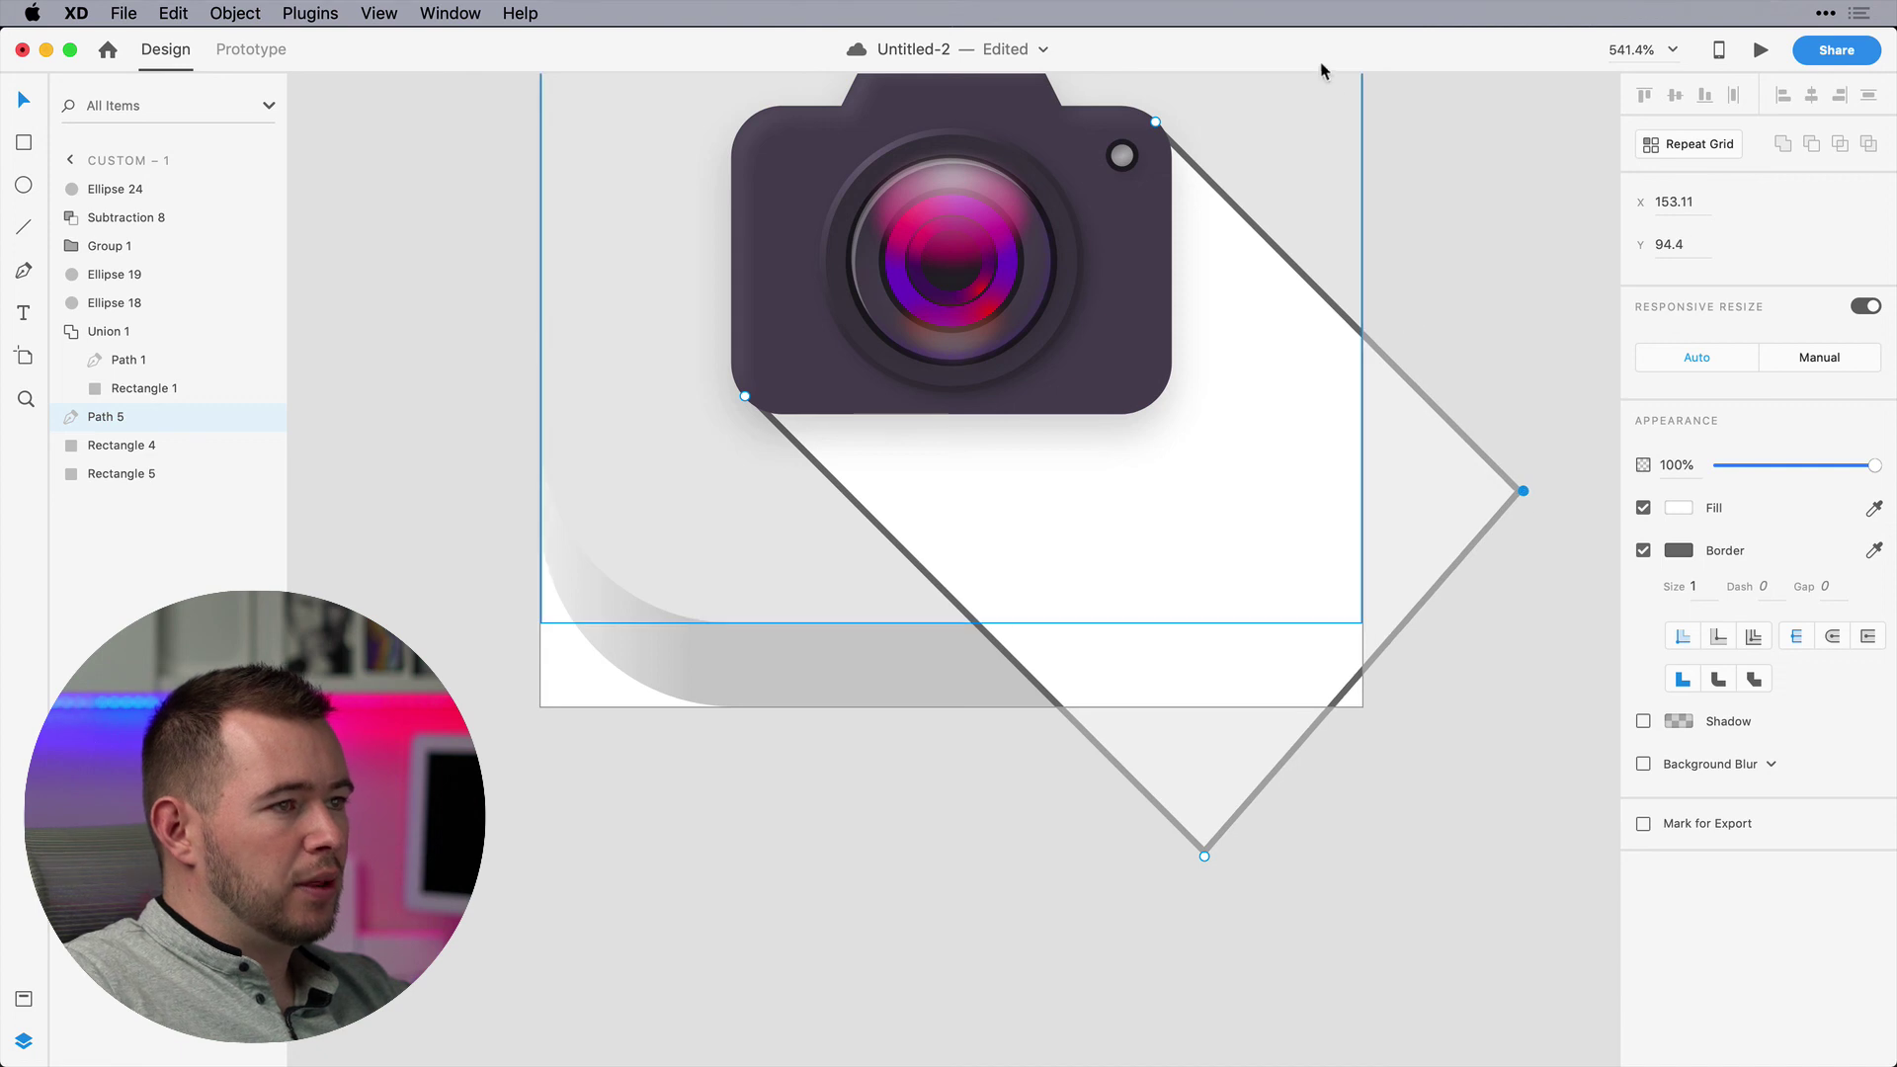
left_click(1496, 283)
scroll(1455, 299, "down", 2)
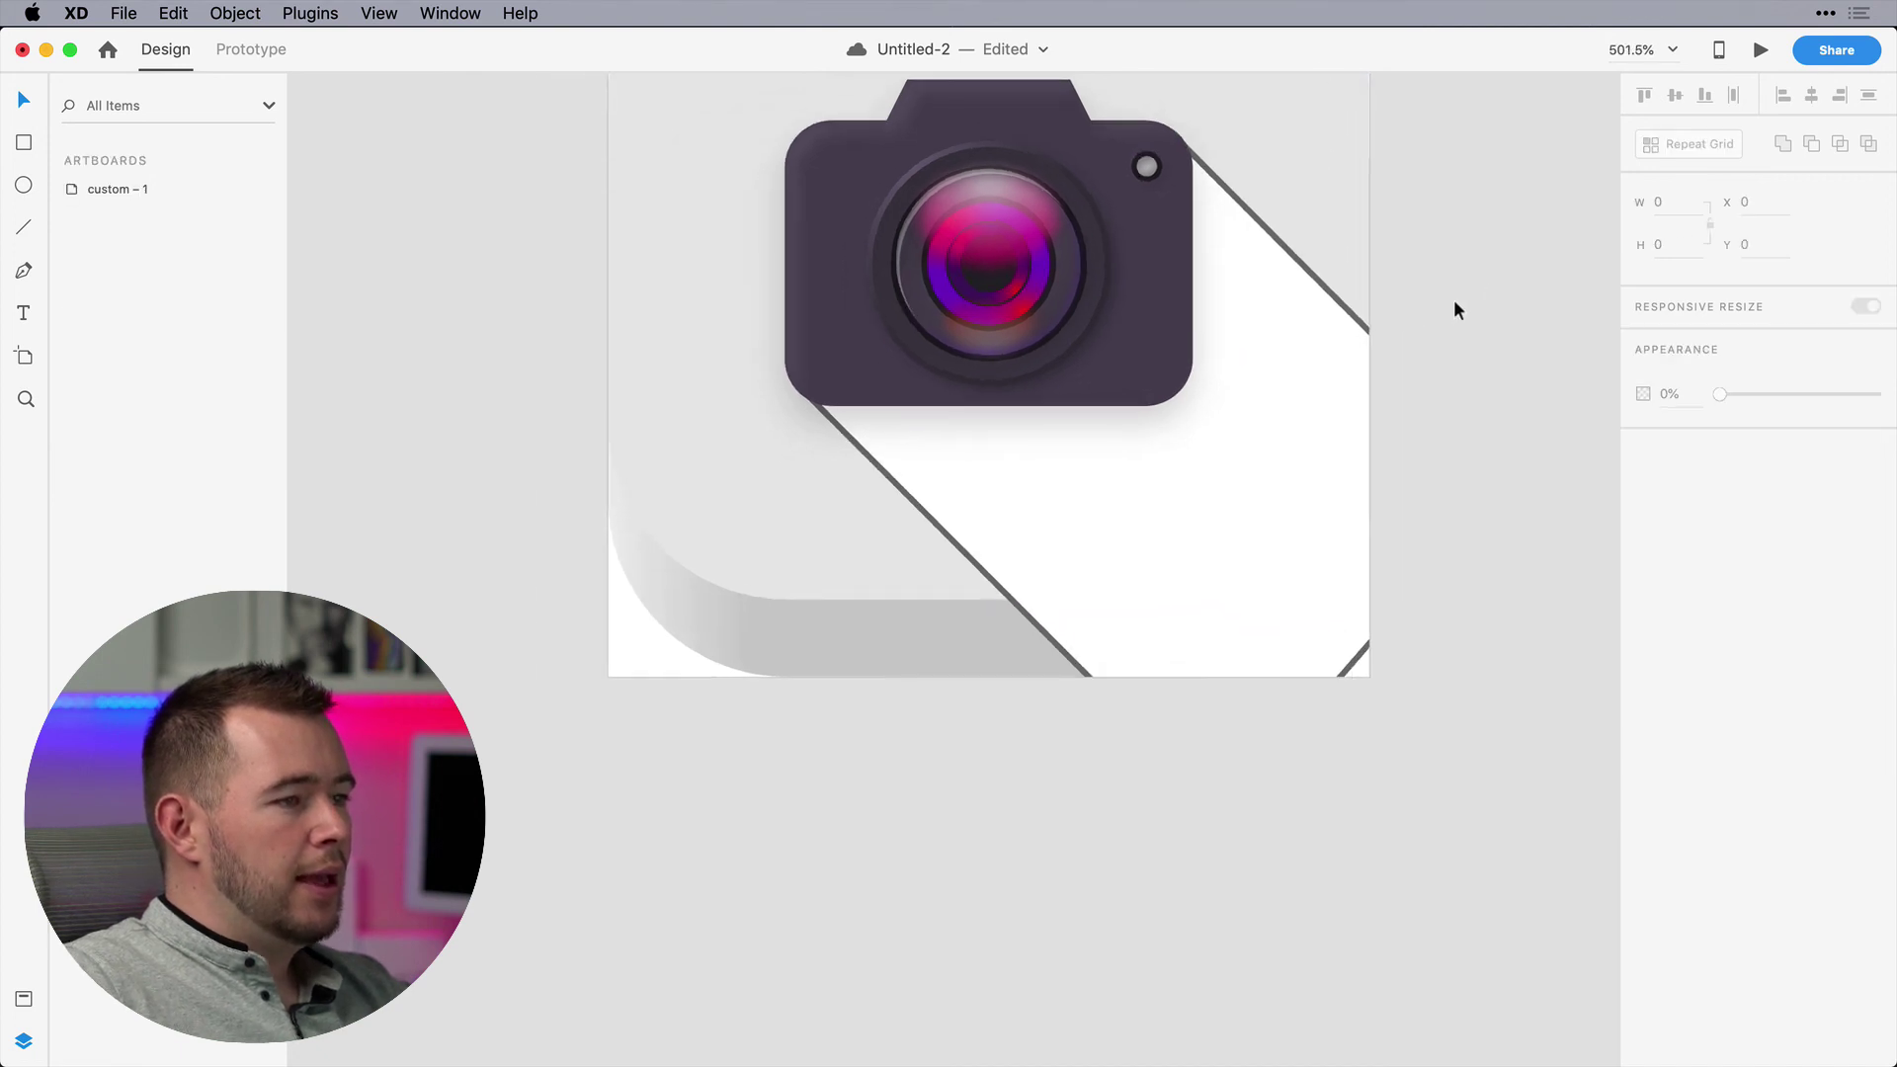
scroll(1455, 310, "up", 5)
left_click(117, 189)
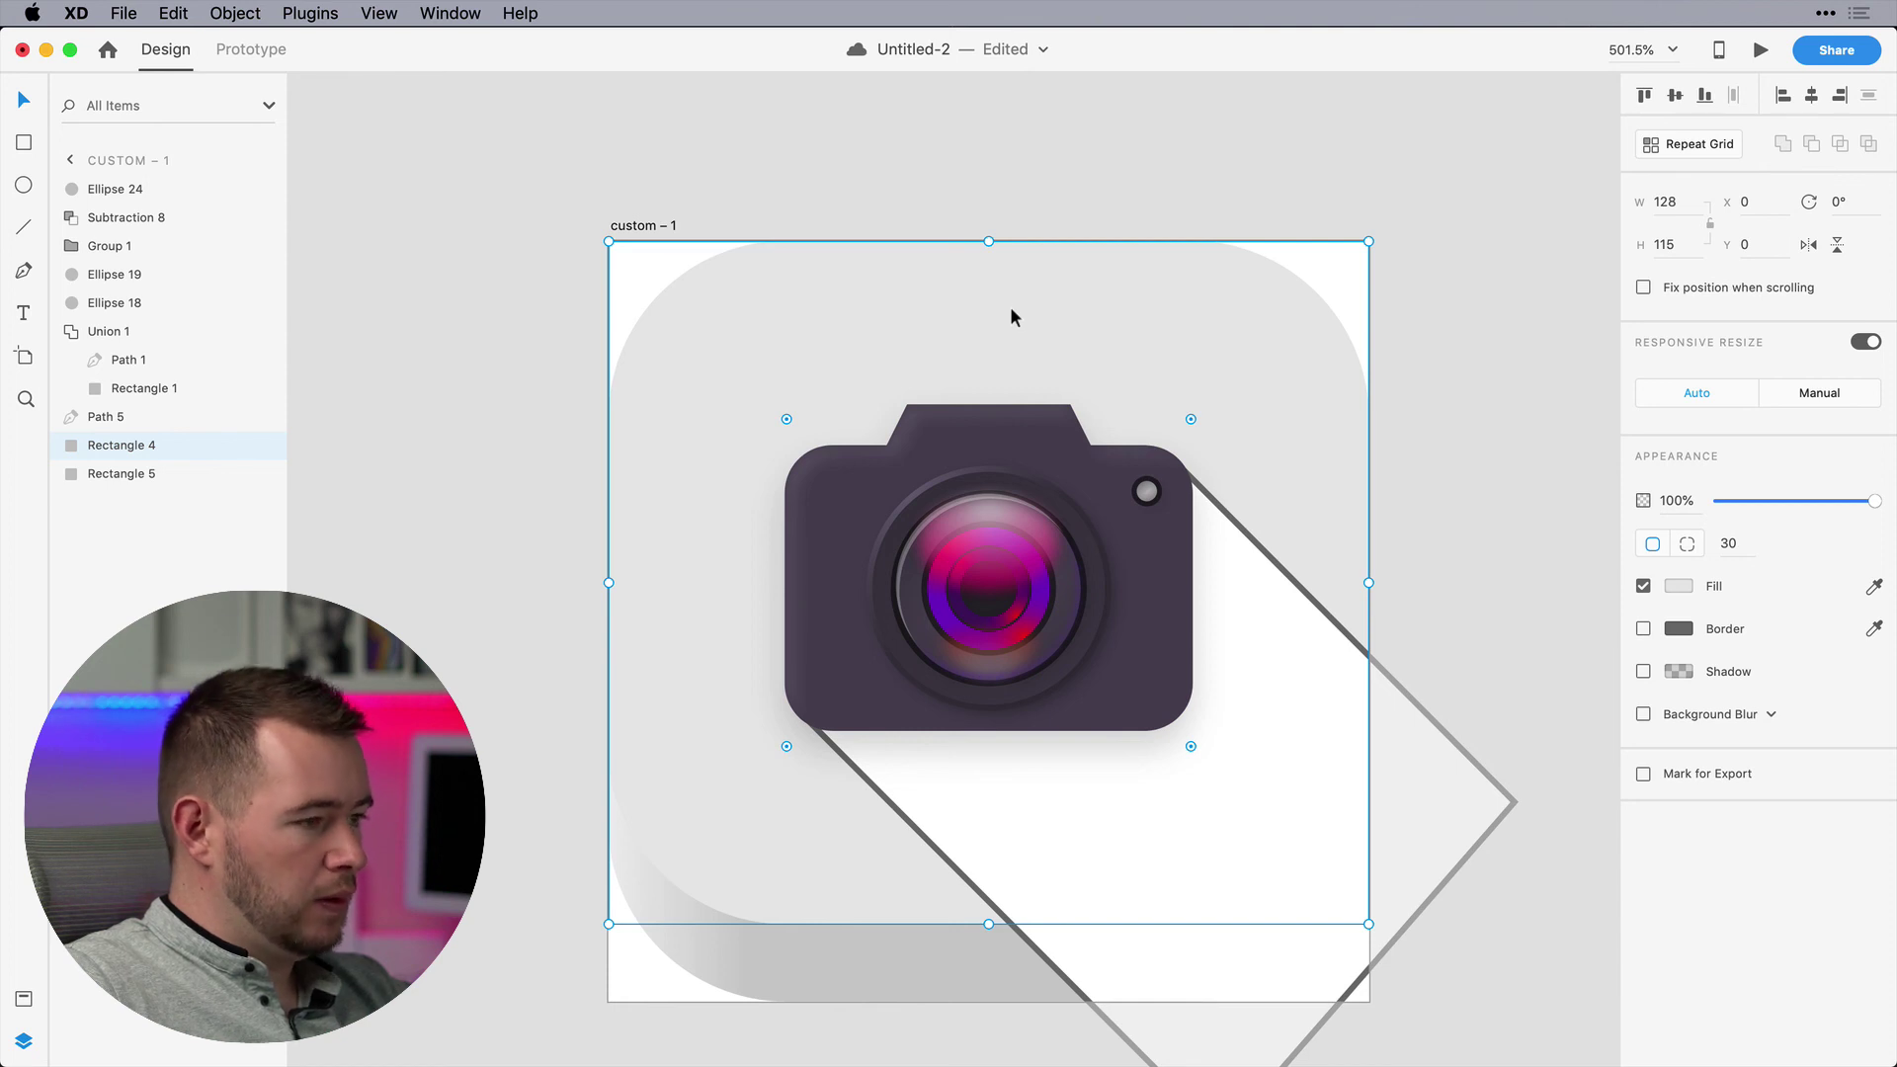
Paste a copy of Rectangle 4 and intersect it with Path 5 to clip the shadow
key("super+c")
key("super+v")
left_click(1425, 770, "shift")
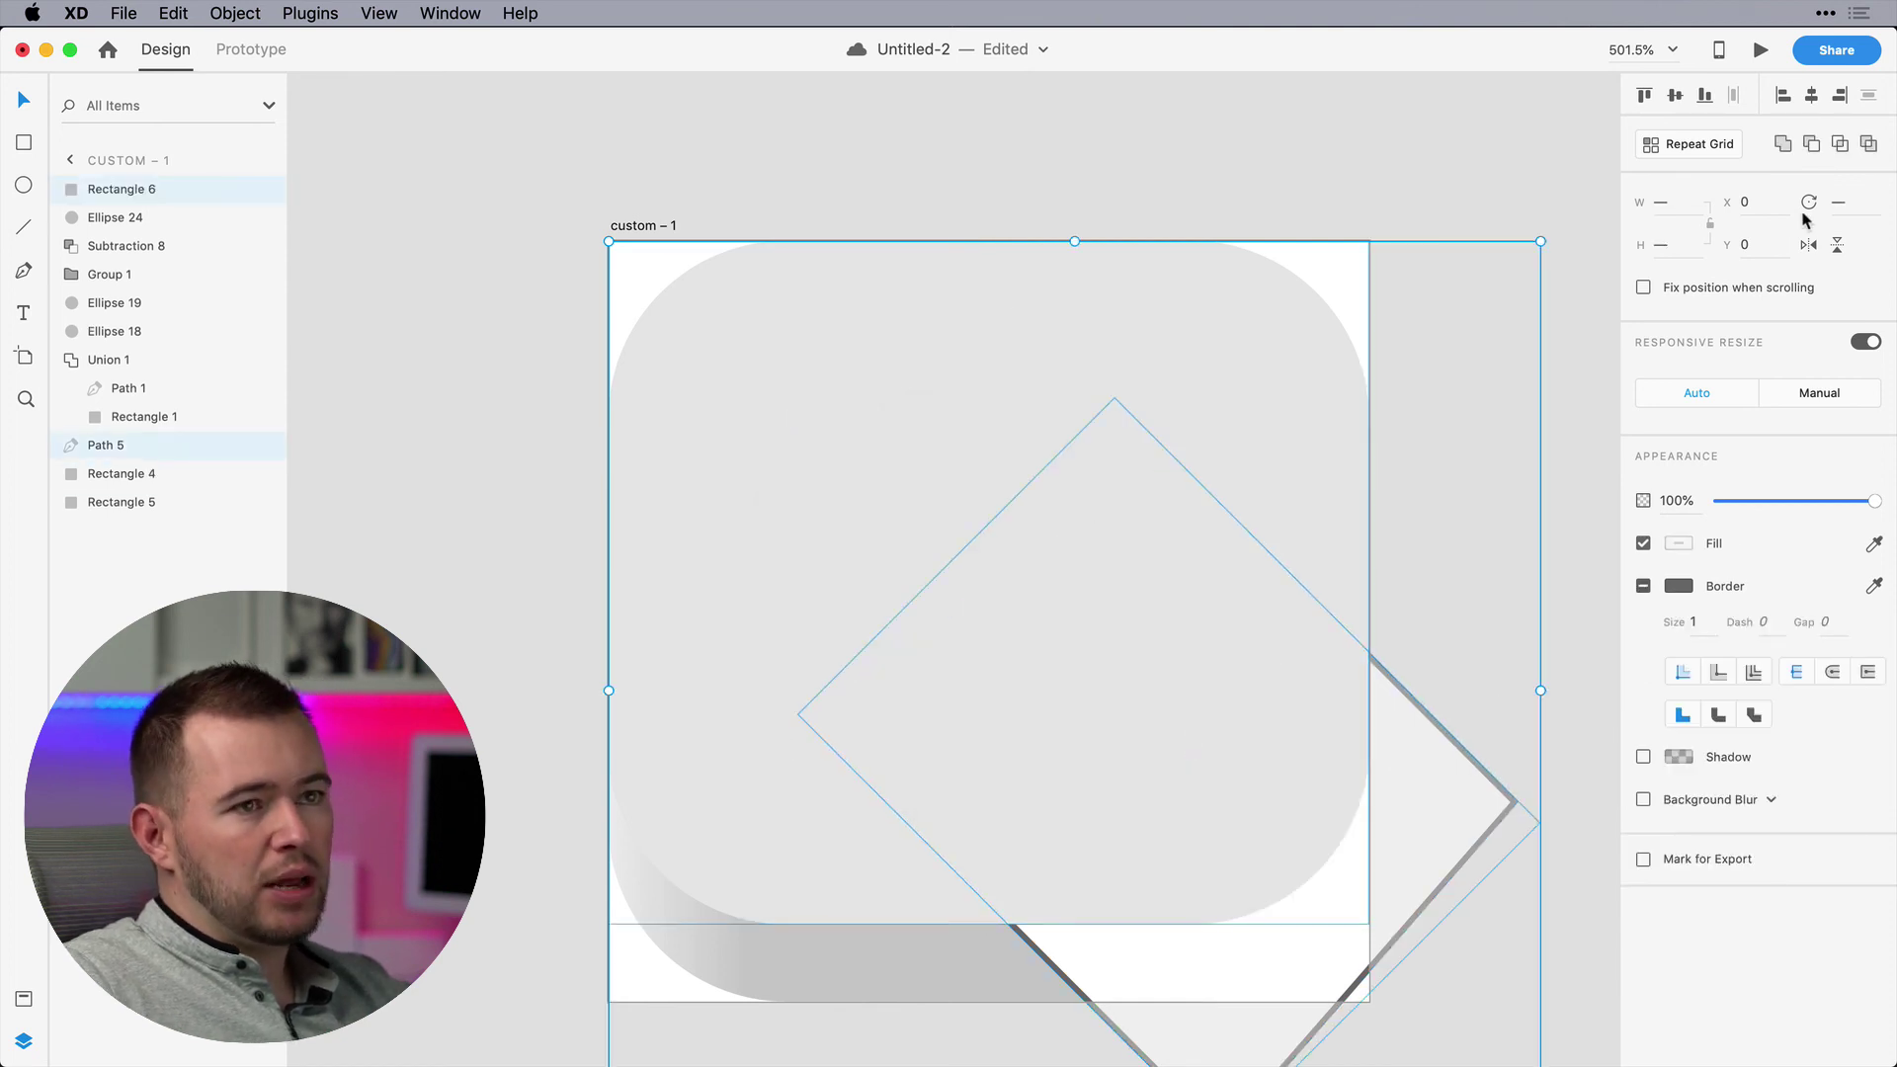
left_click(1840, 144)
left_click_drag(1285, 761, 1313, 721)
Remove the shadow's border and fill it #000000 at about 24% opacity
left_click(1644, 586)
left_click(1678, 543)
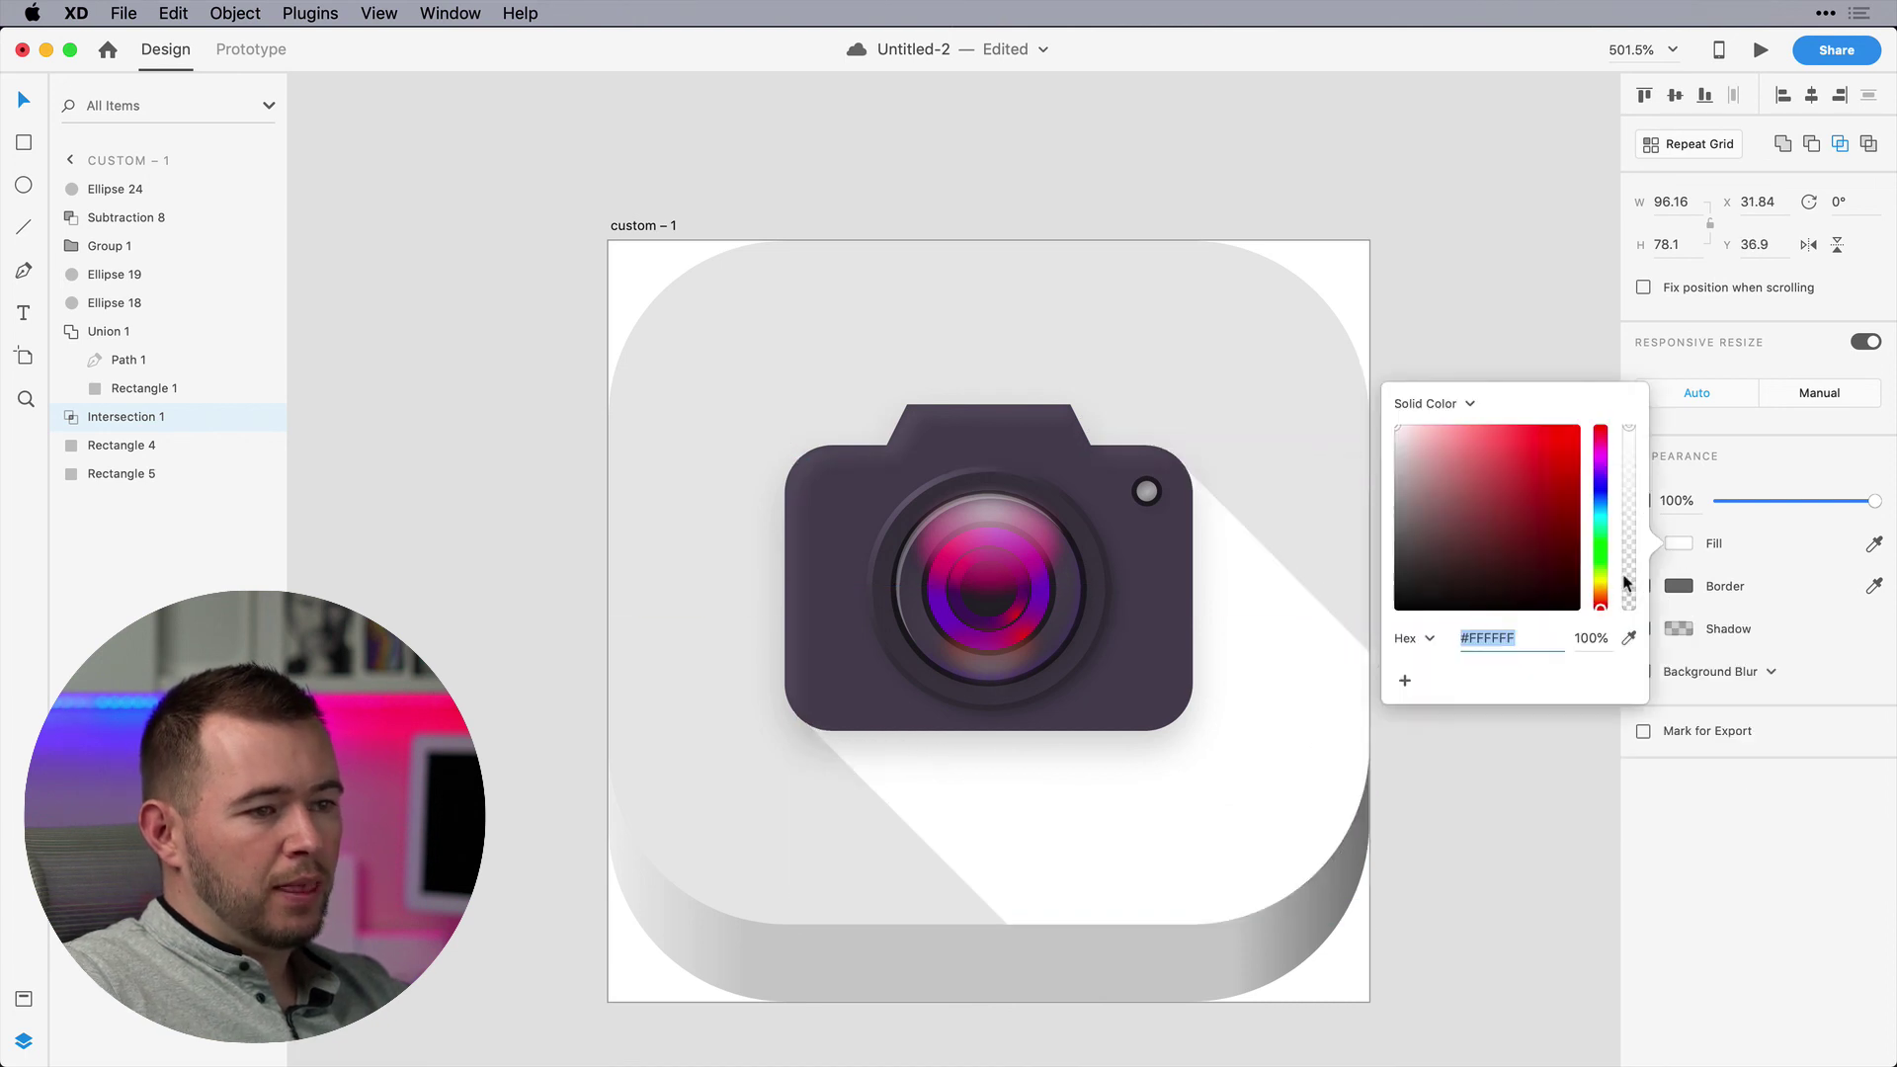
type("000")
key("Return")
left_click_drag(1637, 500, 1631, 583)
left_click(1519, 346)
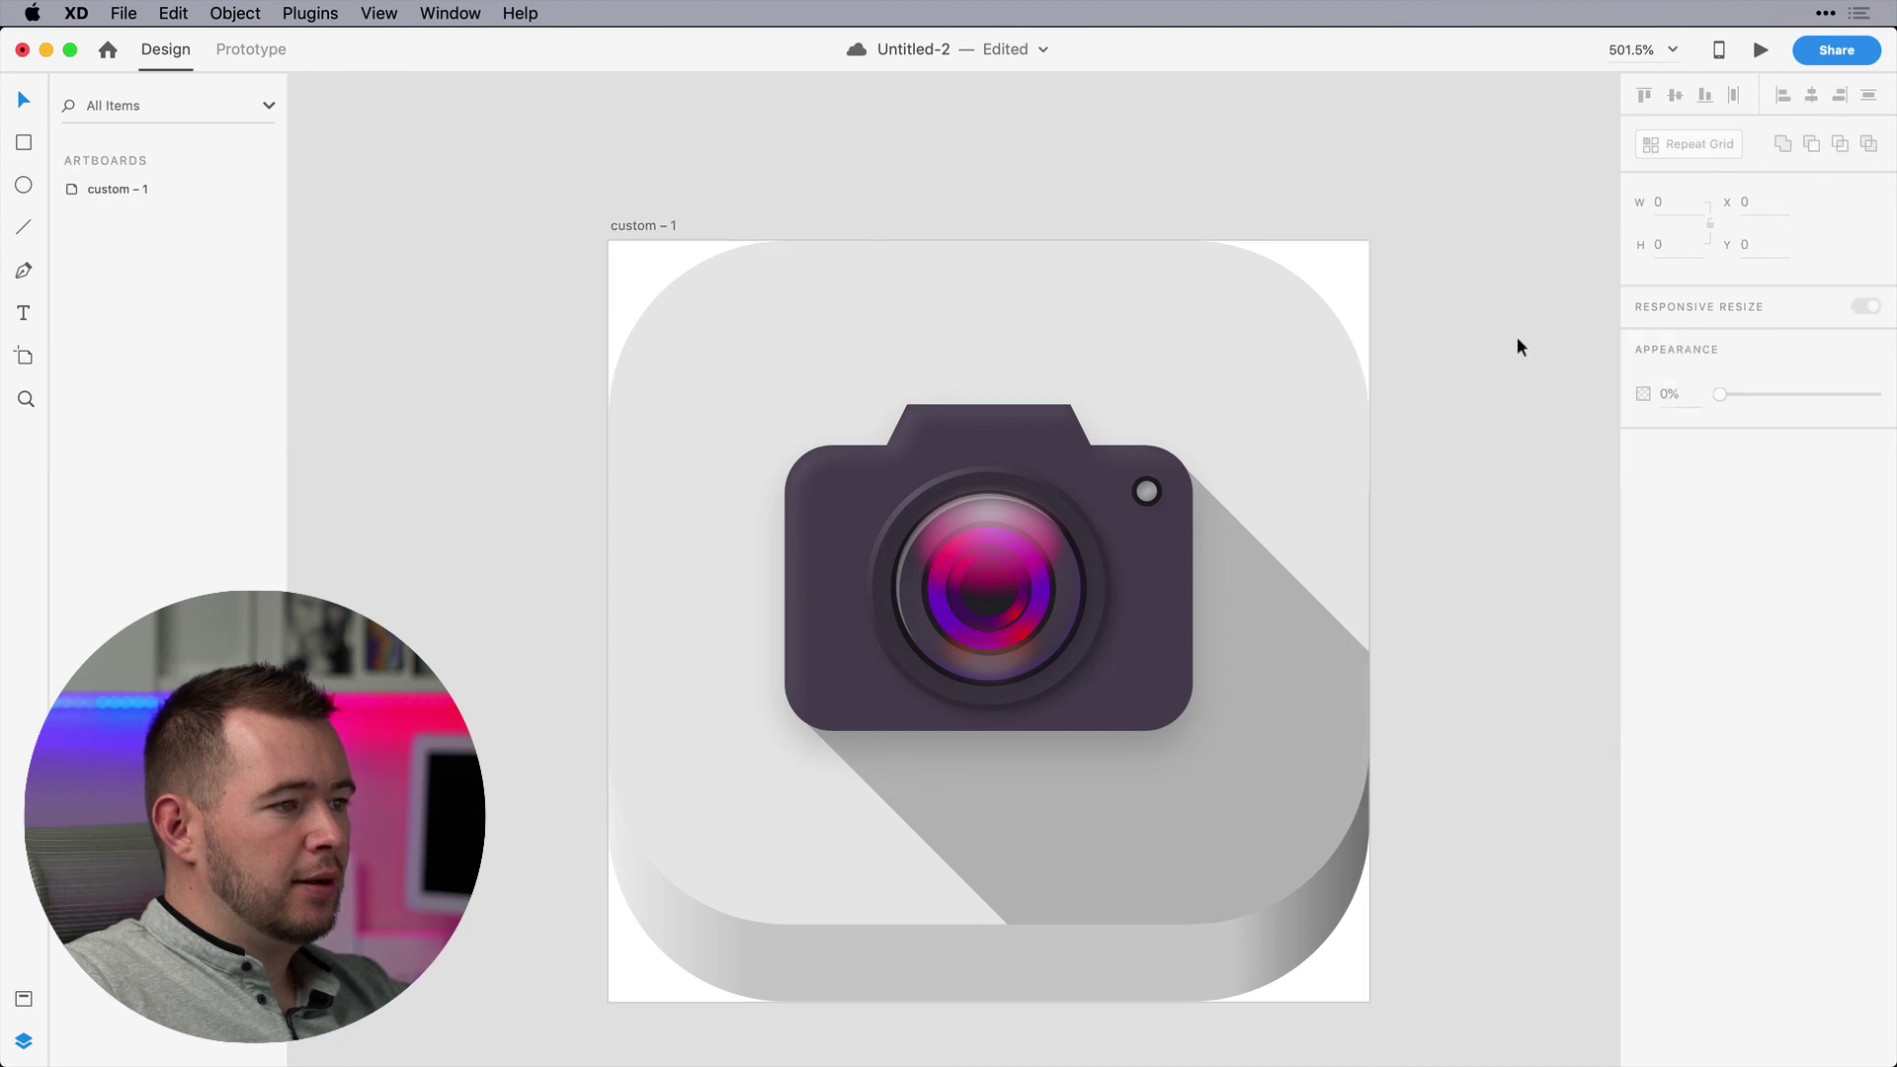
scroll(1492, 410, "down", 2)
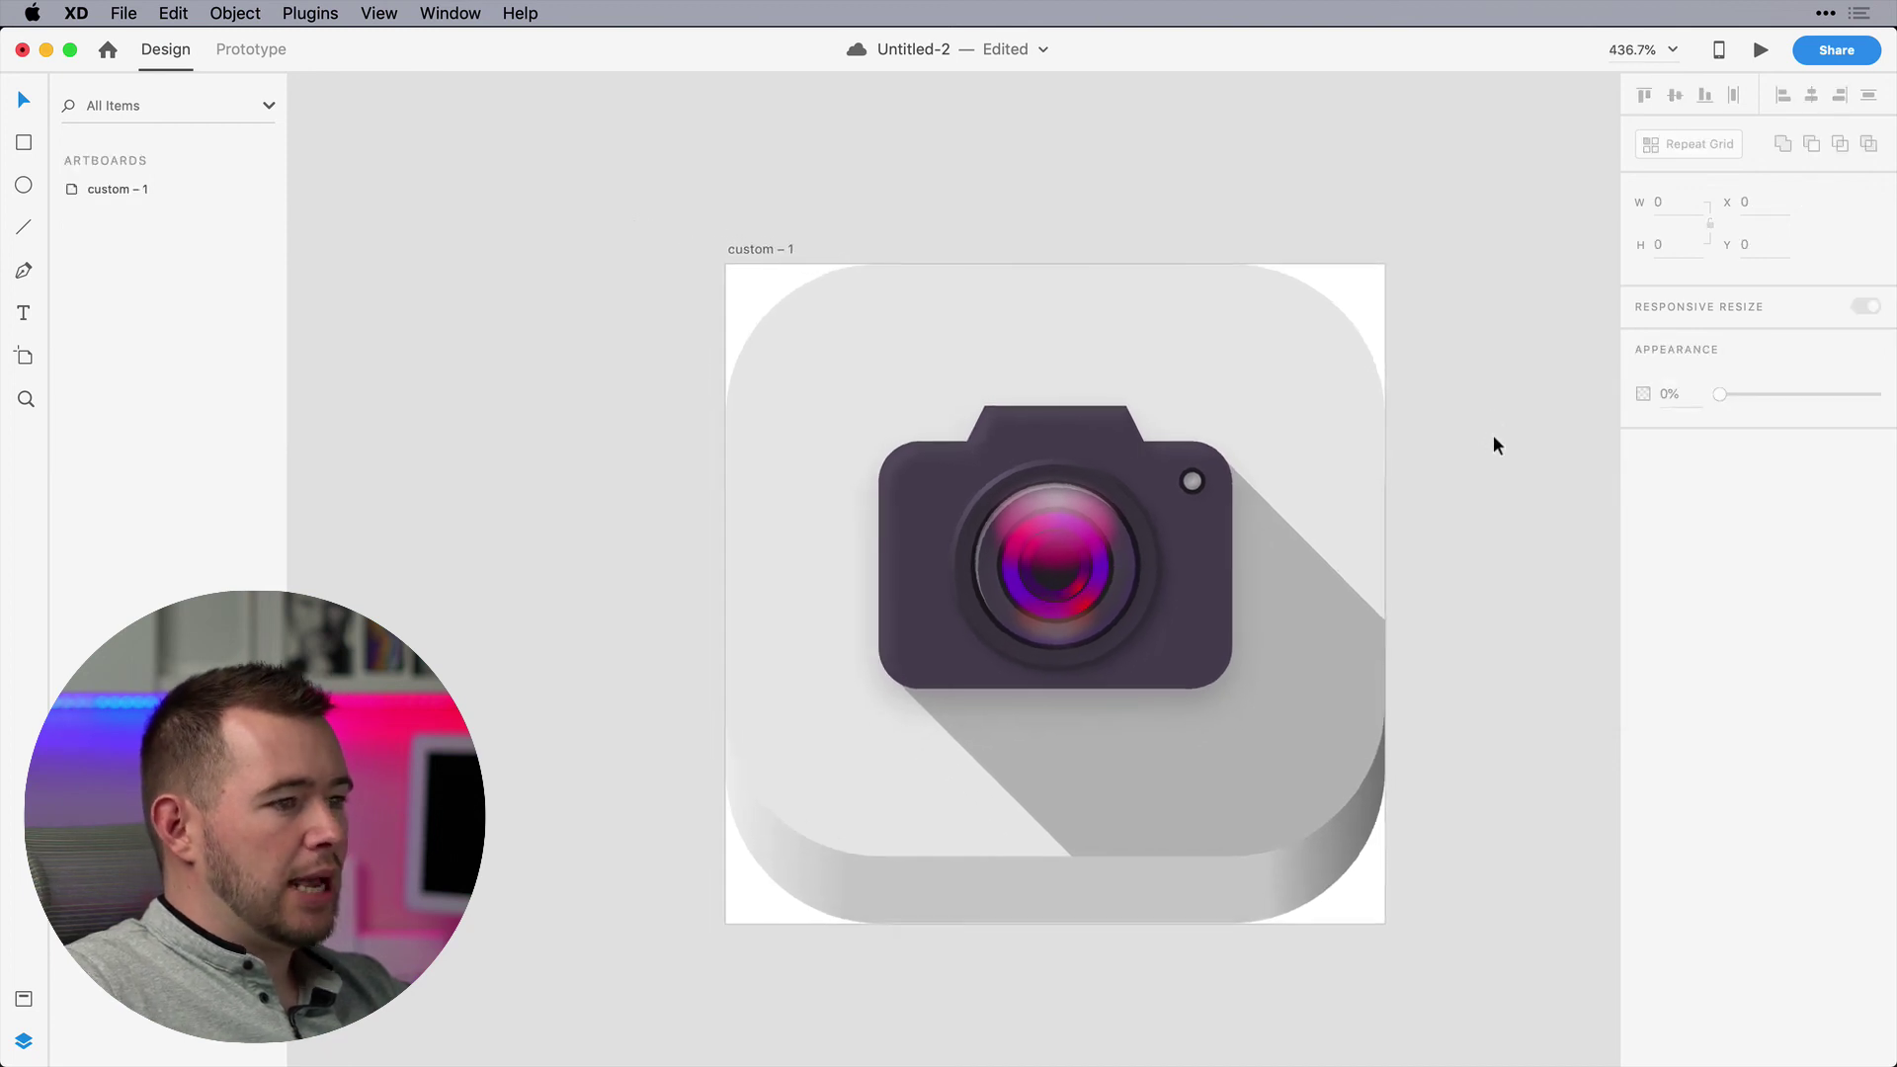
scroll(1494, 434, "down", 1)
scroll(1283, 917, "up", 2)
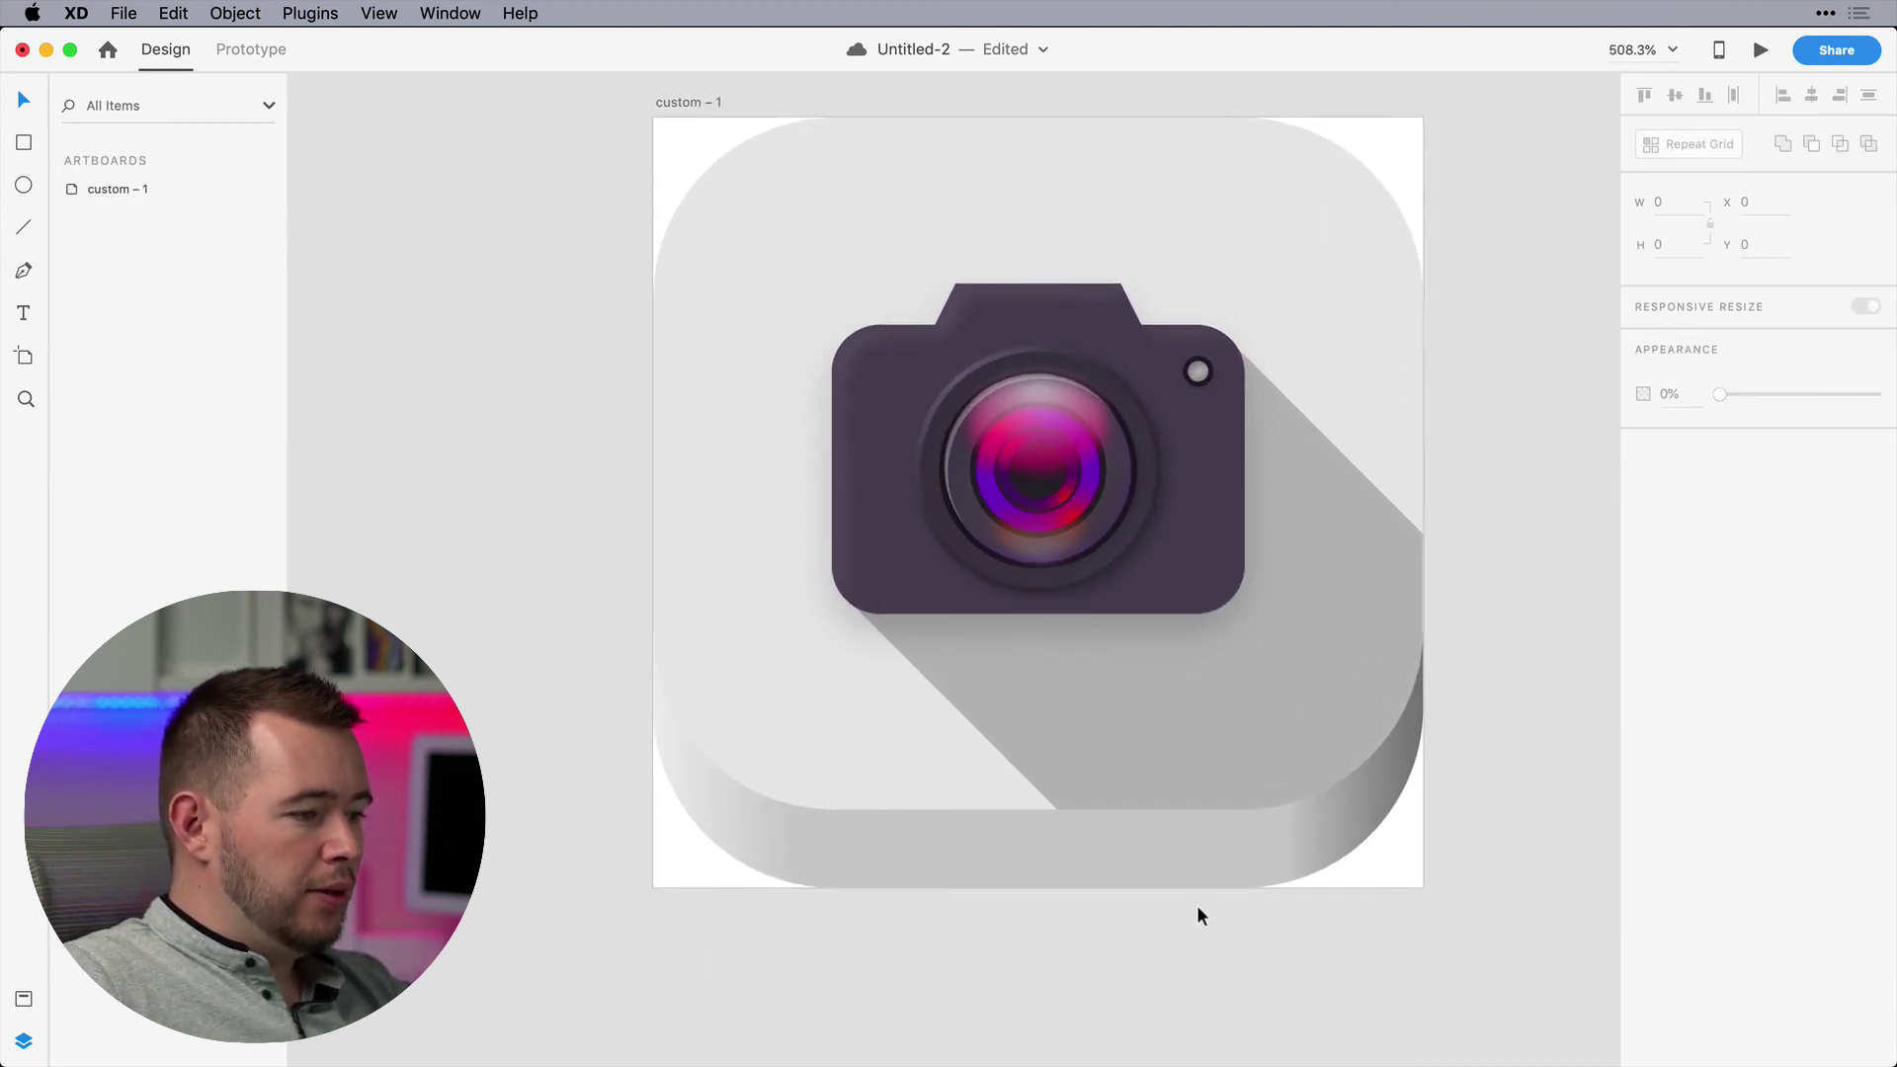
Apply an object blur of 1 to the grey tile face, Rectangle 4
left_click(931, 787)
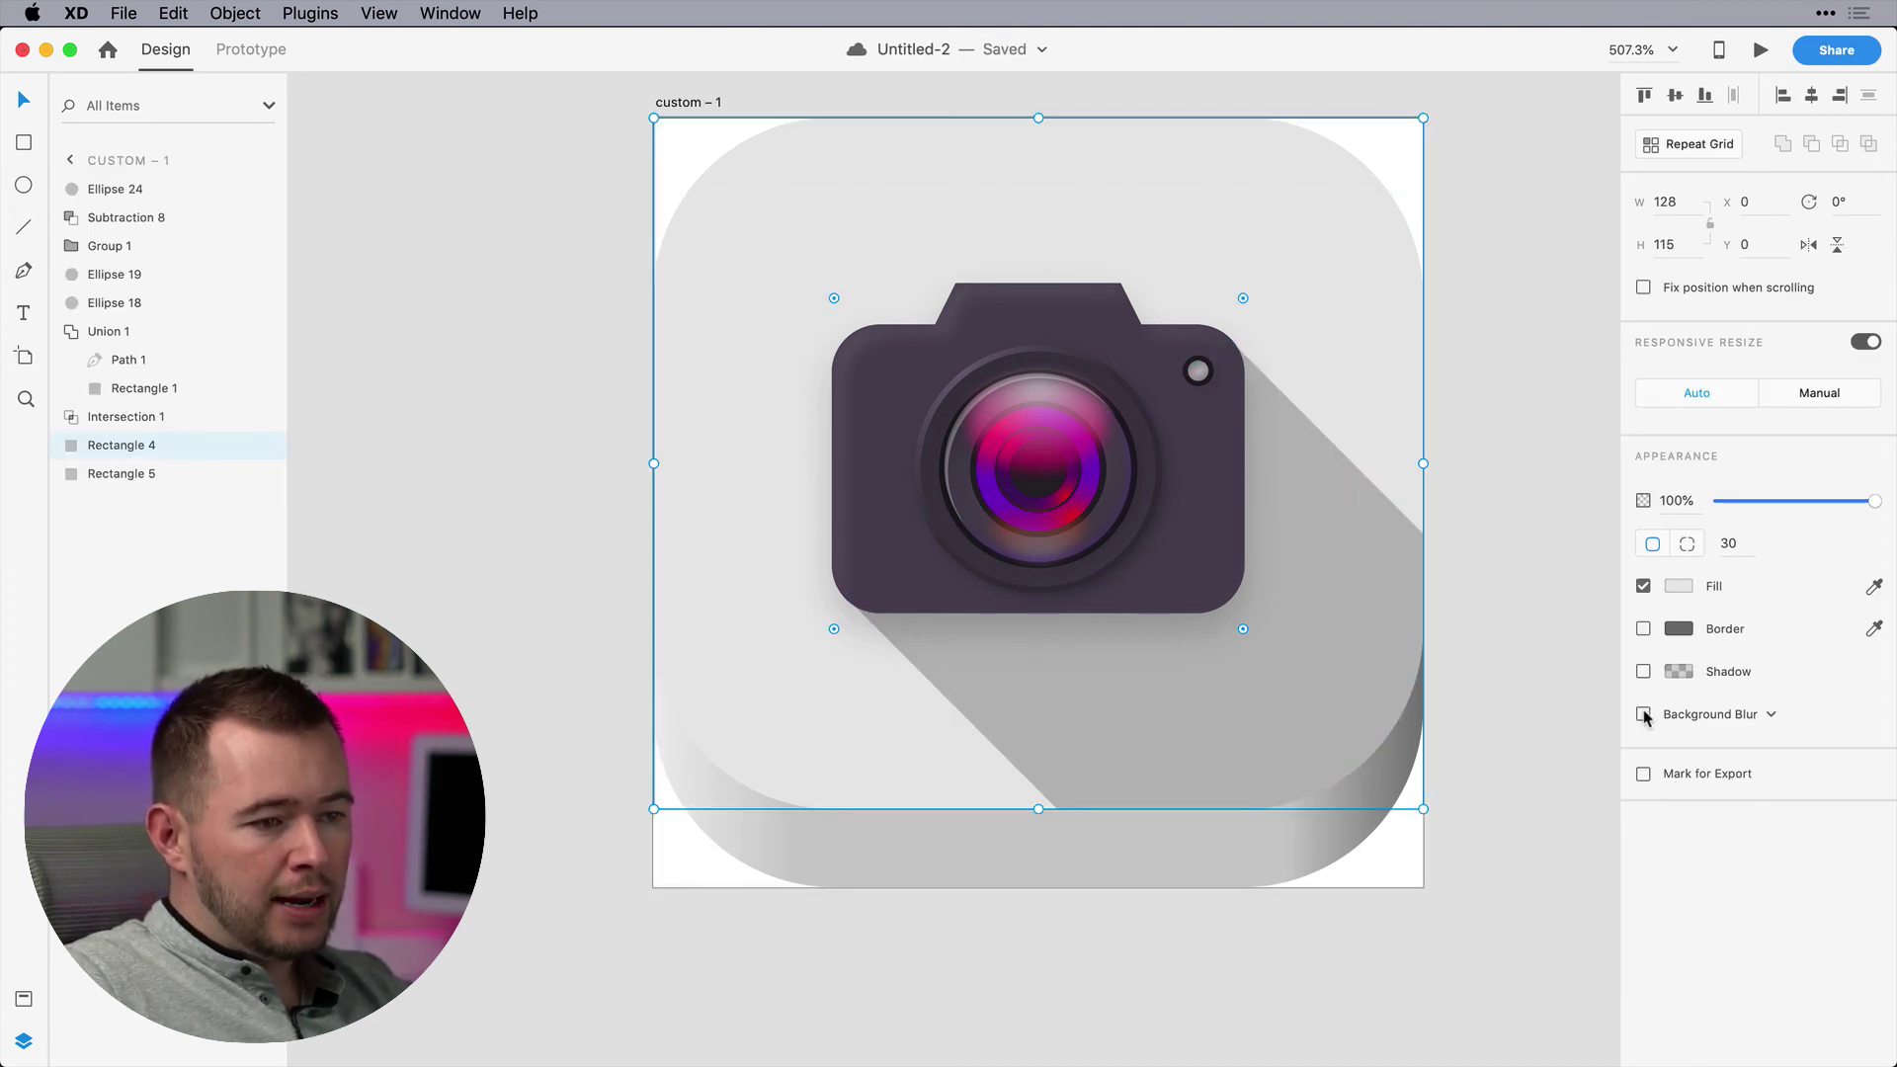
left_click(1691, 715)
left_click(1689, 734)
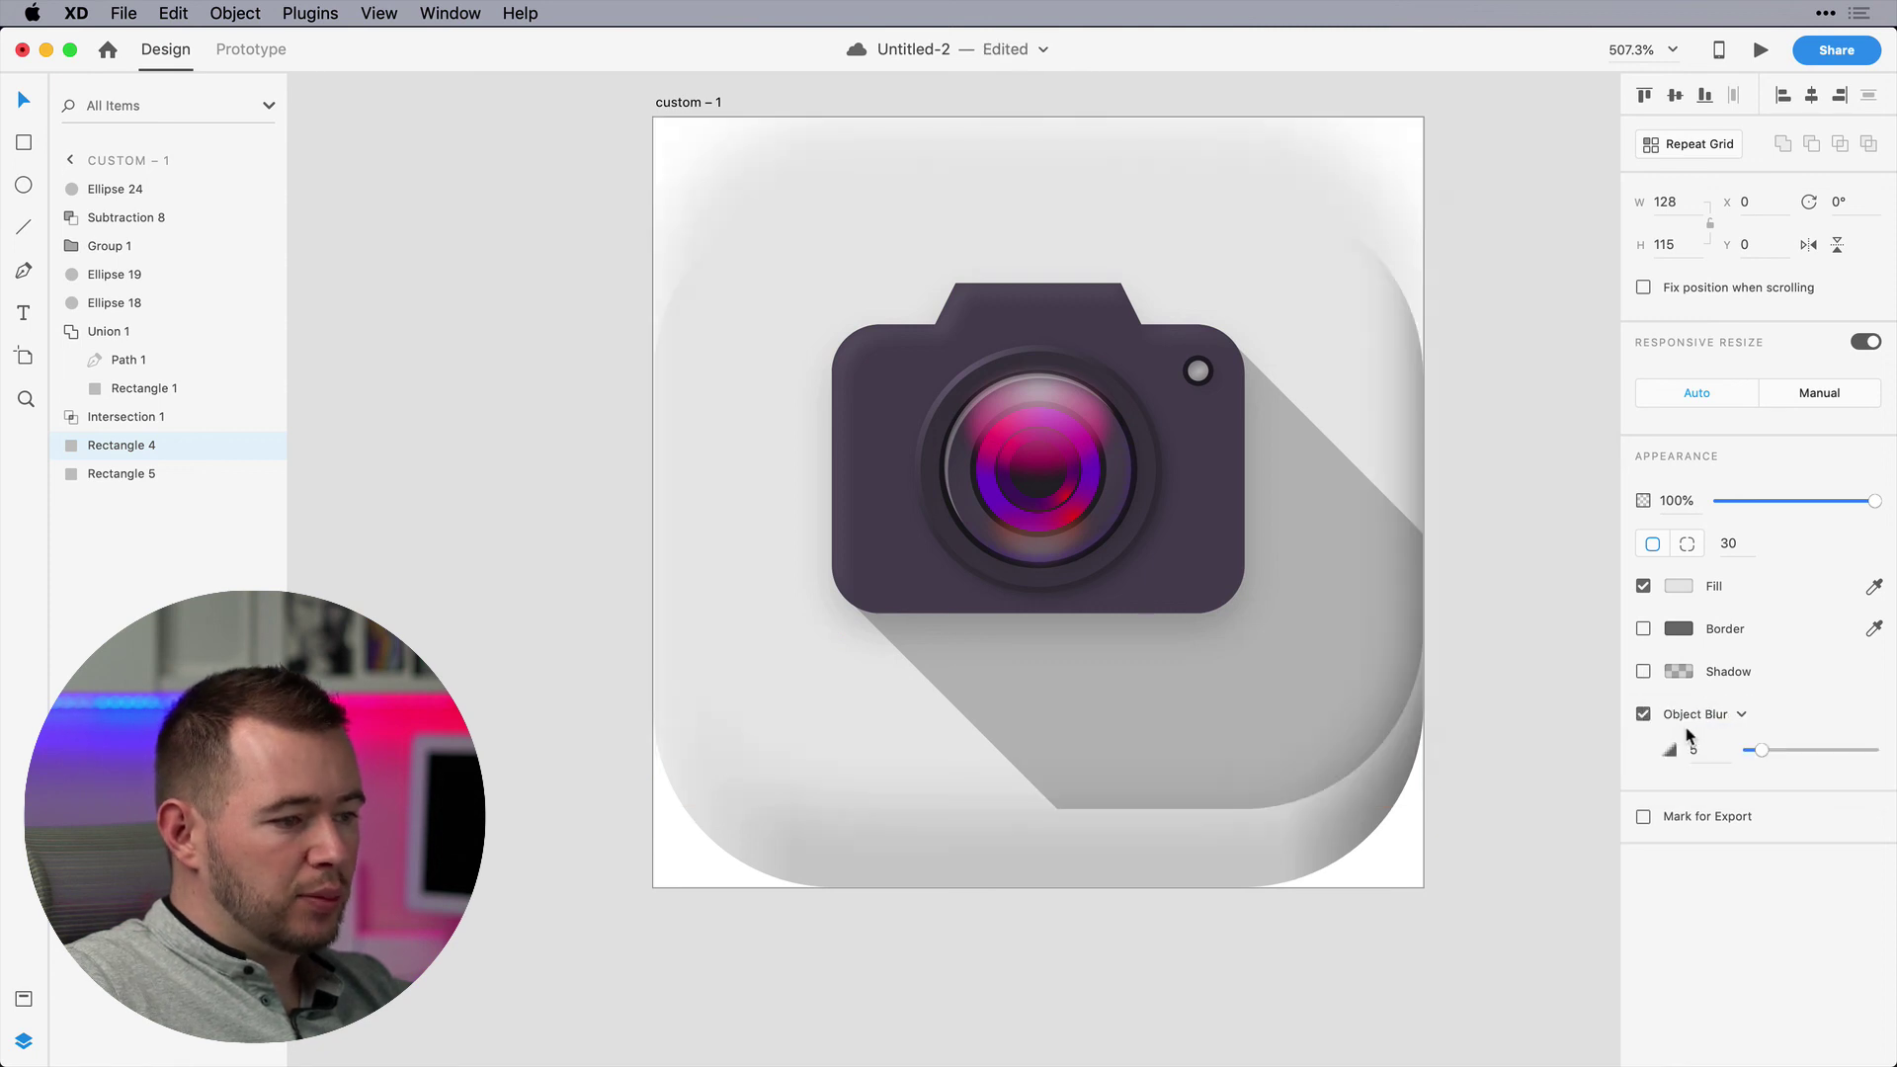
left_click_drag(1762, 751, 1750, 757)
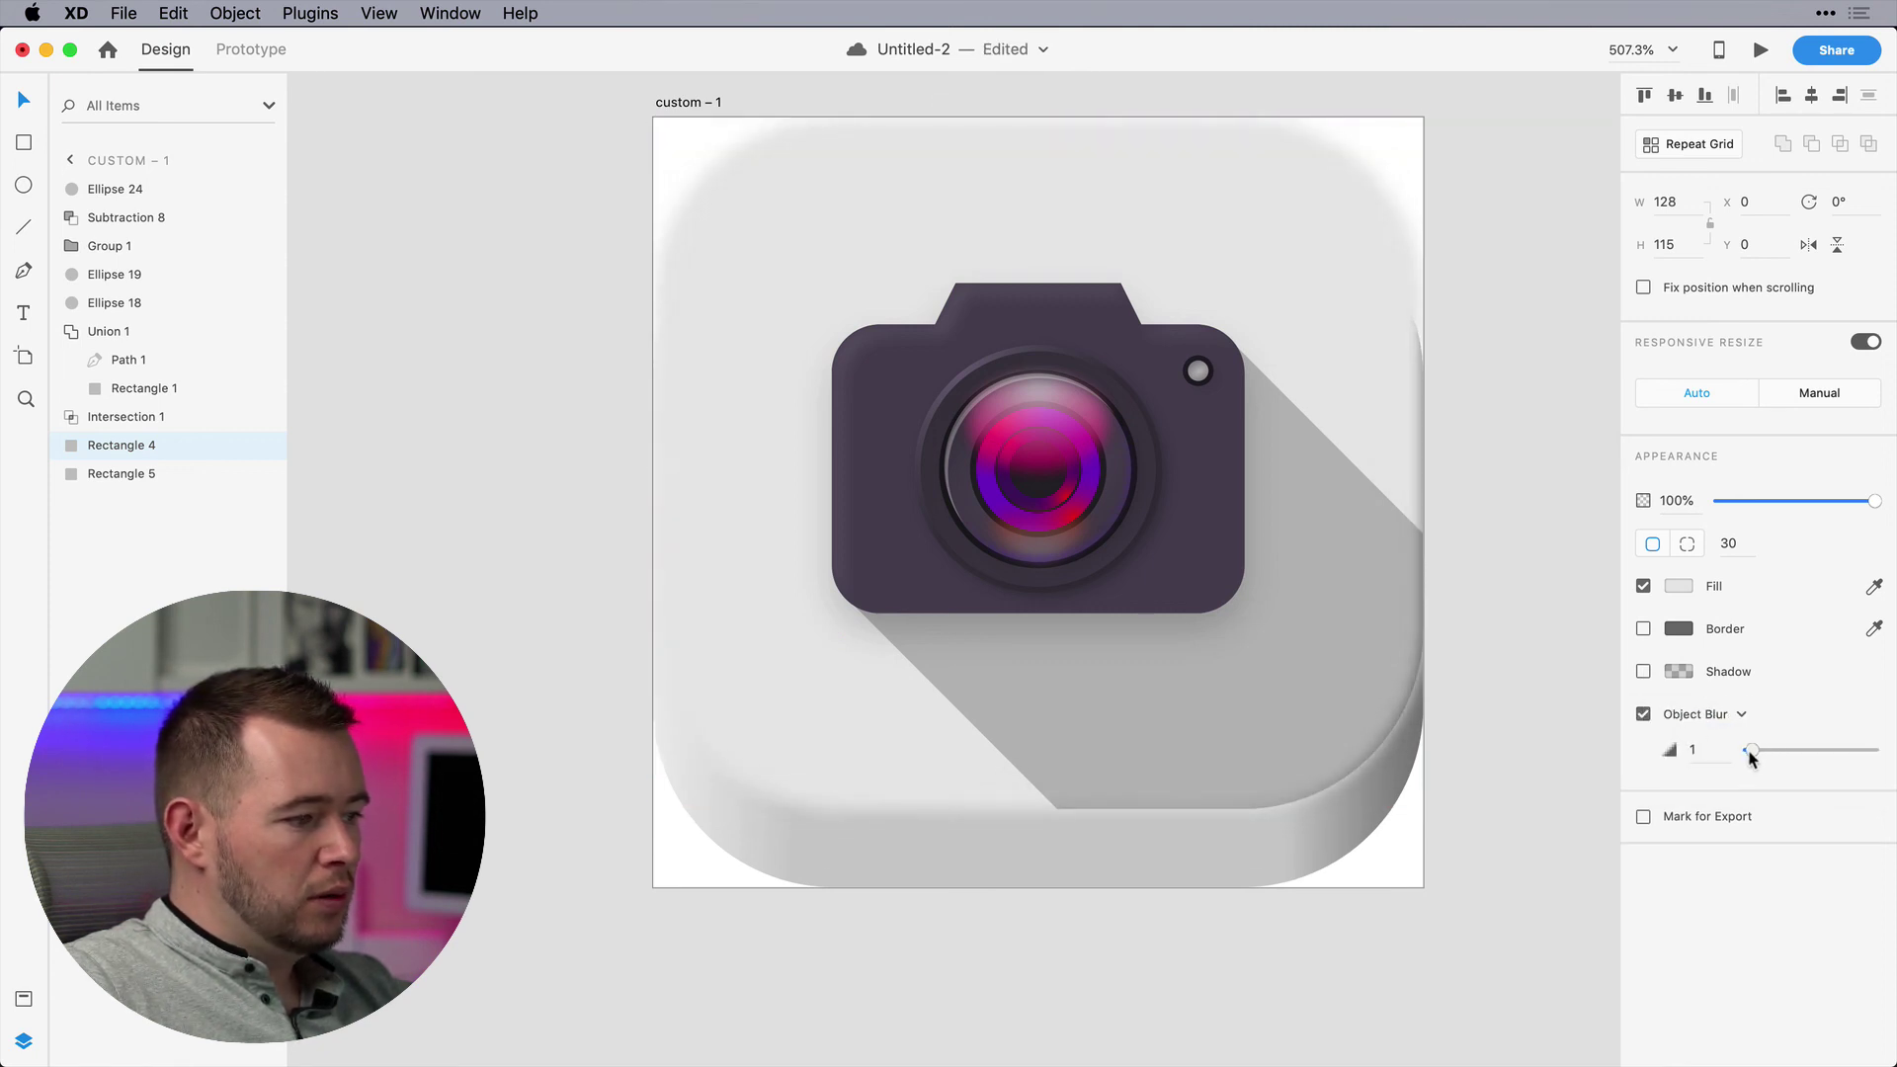
left_click(1144, 929)
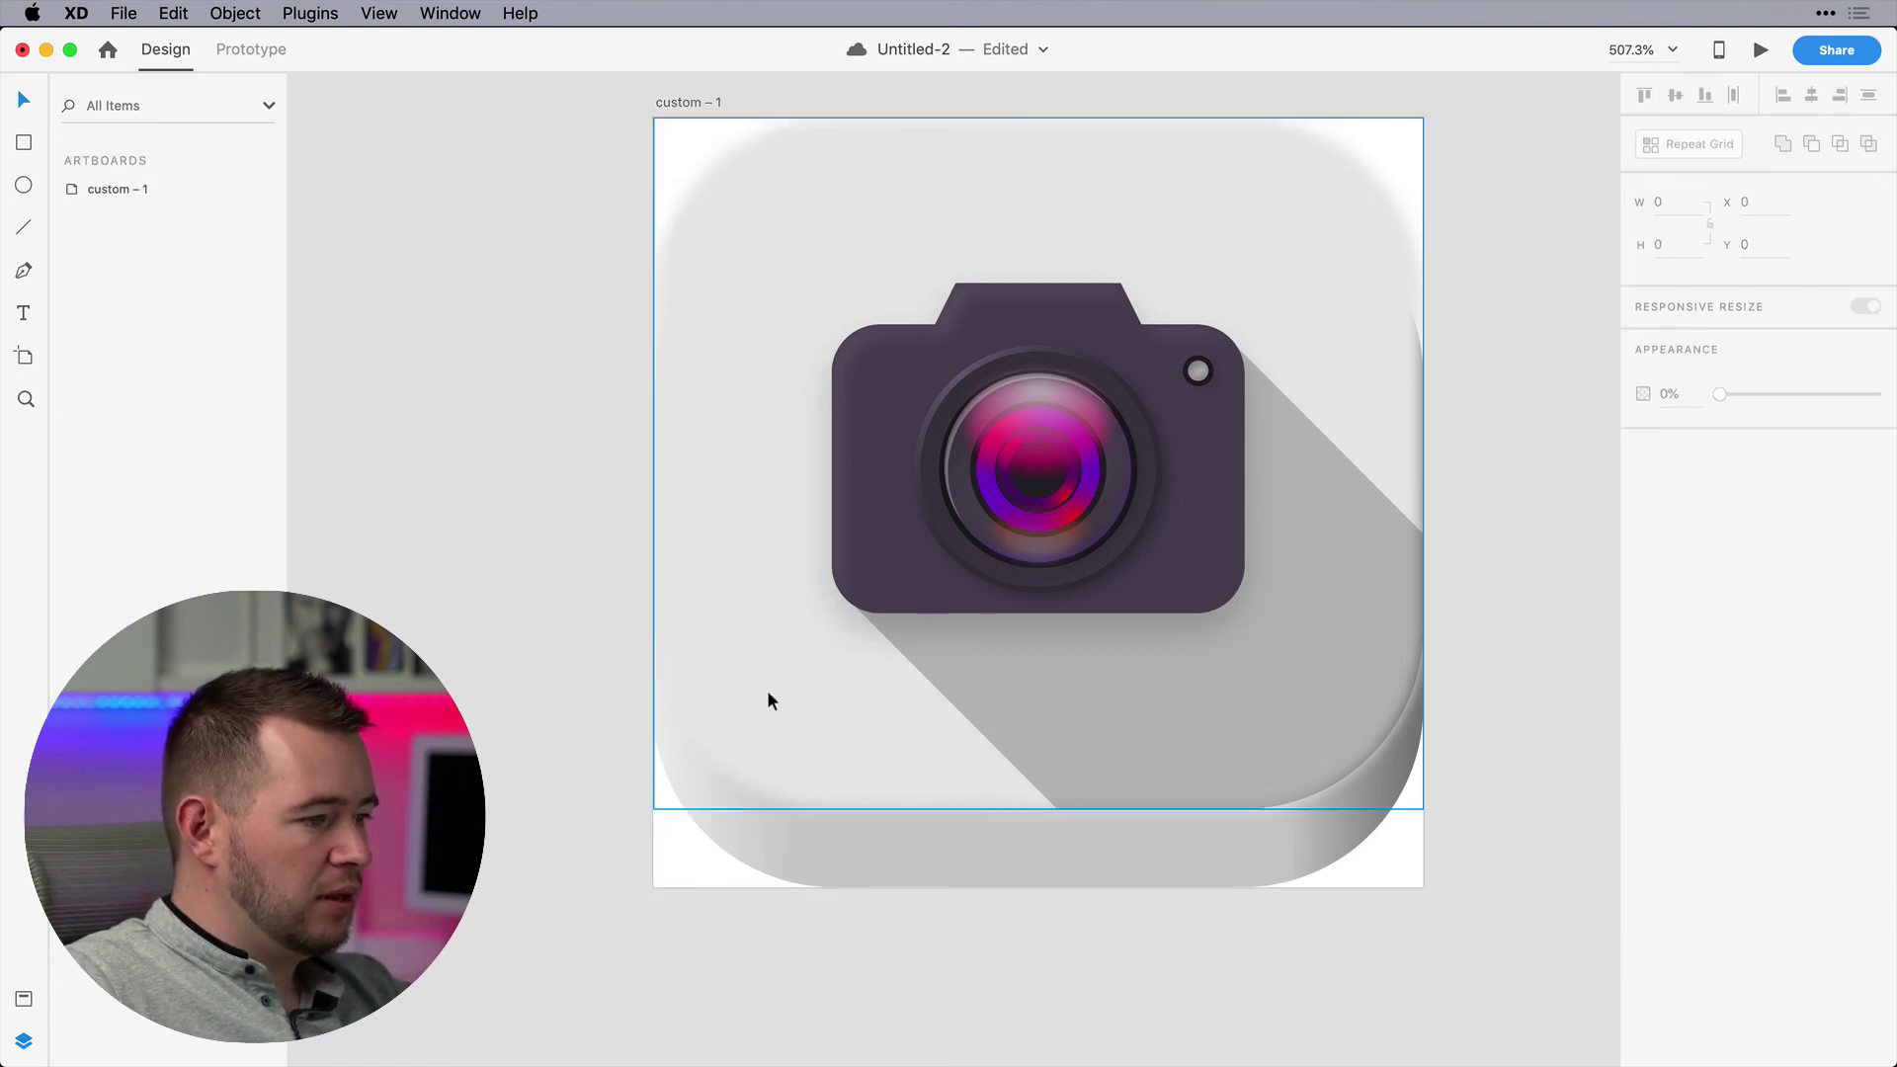
left_click(1120, 725)
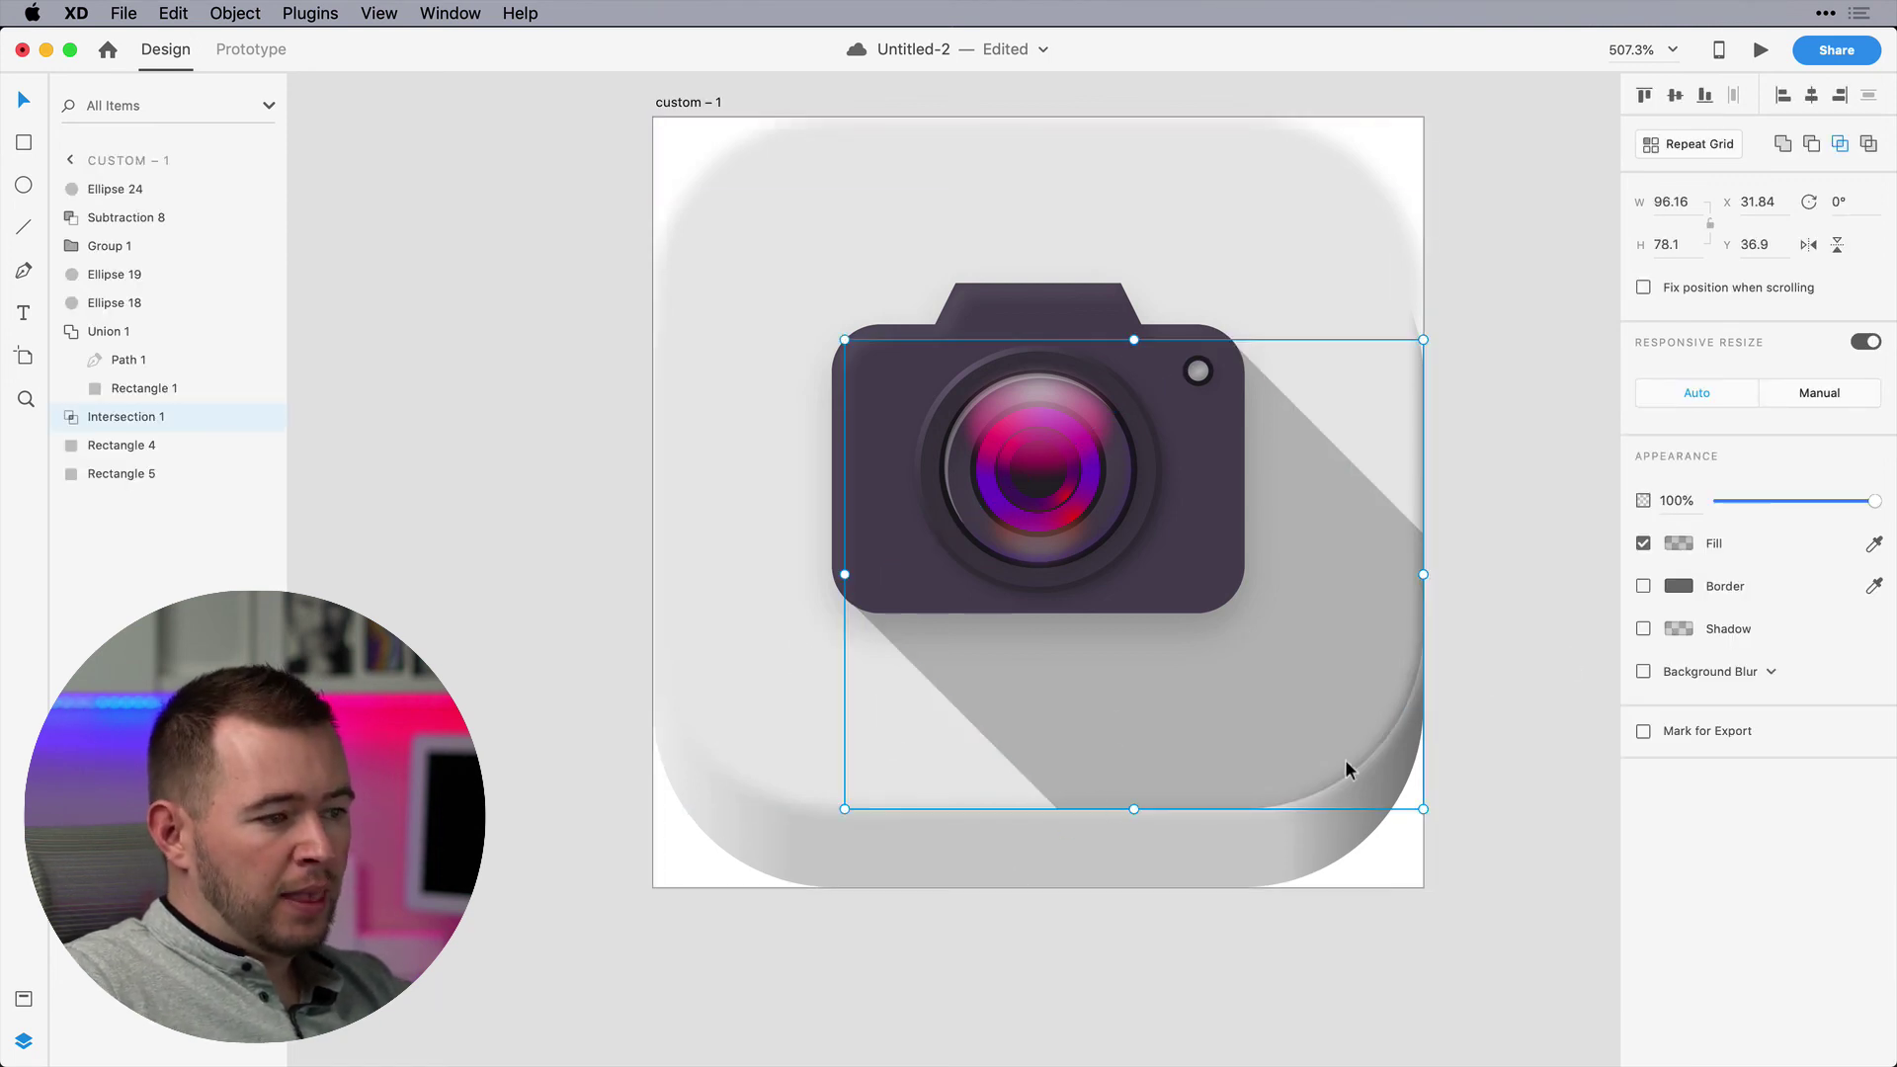
Give the long shadow (Intersection 1) a slight Object Blur of 1
left_click(1660, 672)
left_click(1680, 689)
left_click_drag(1758, 707, 1740, 711)
left_click(1469, 742)
Stretch the tile's darker base, Rectangle 5, up to the top of the 128×128 artboard
scroll(1379, 623, "down", 3)
scroll(1519, 617, "down", 3)
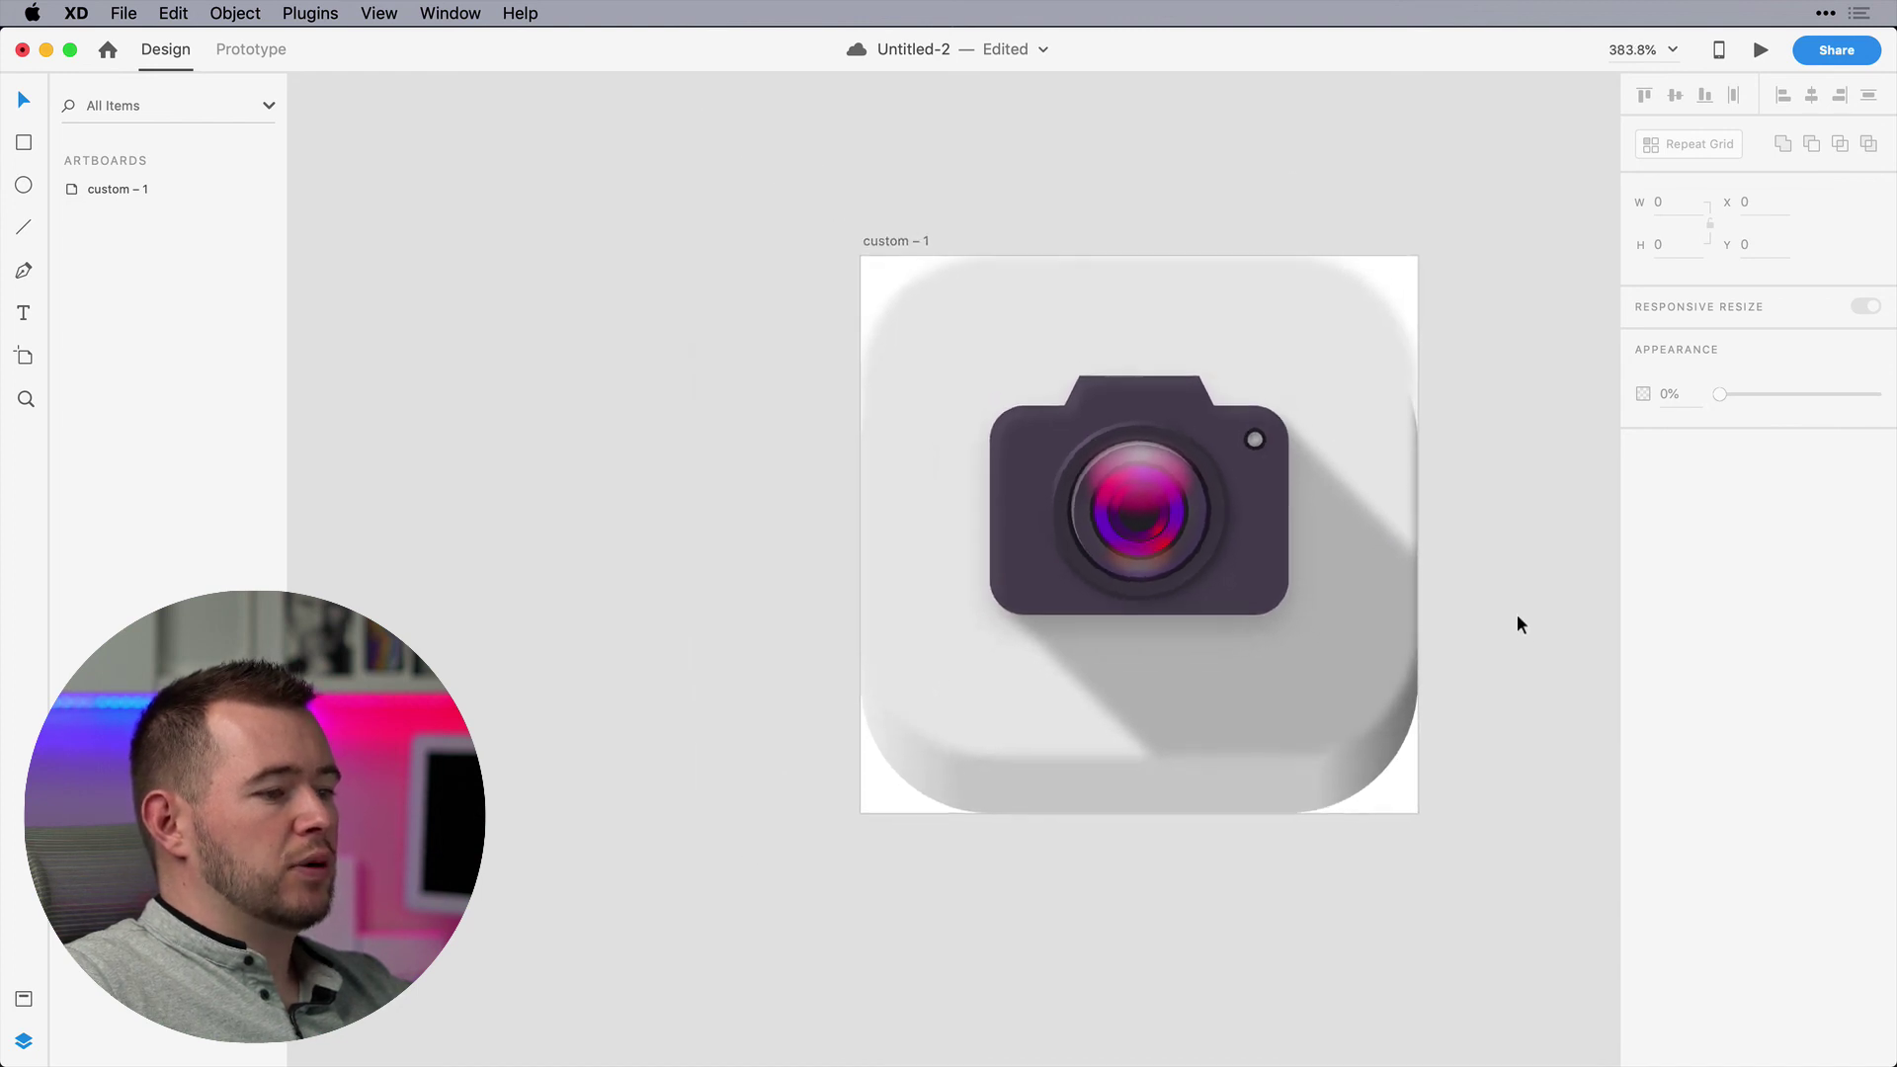
scroll(1502, 578, "right", 2)
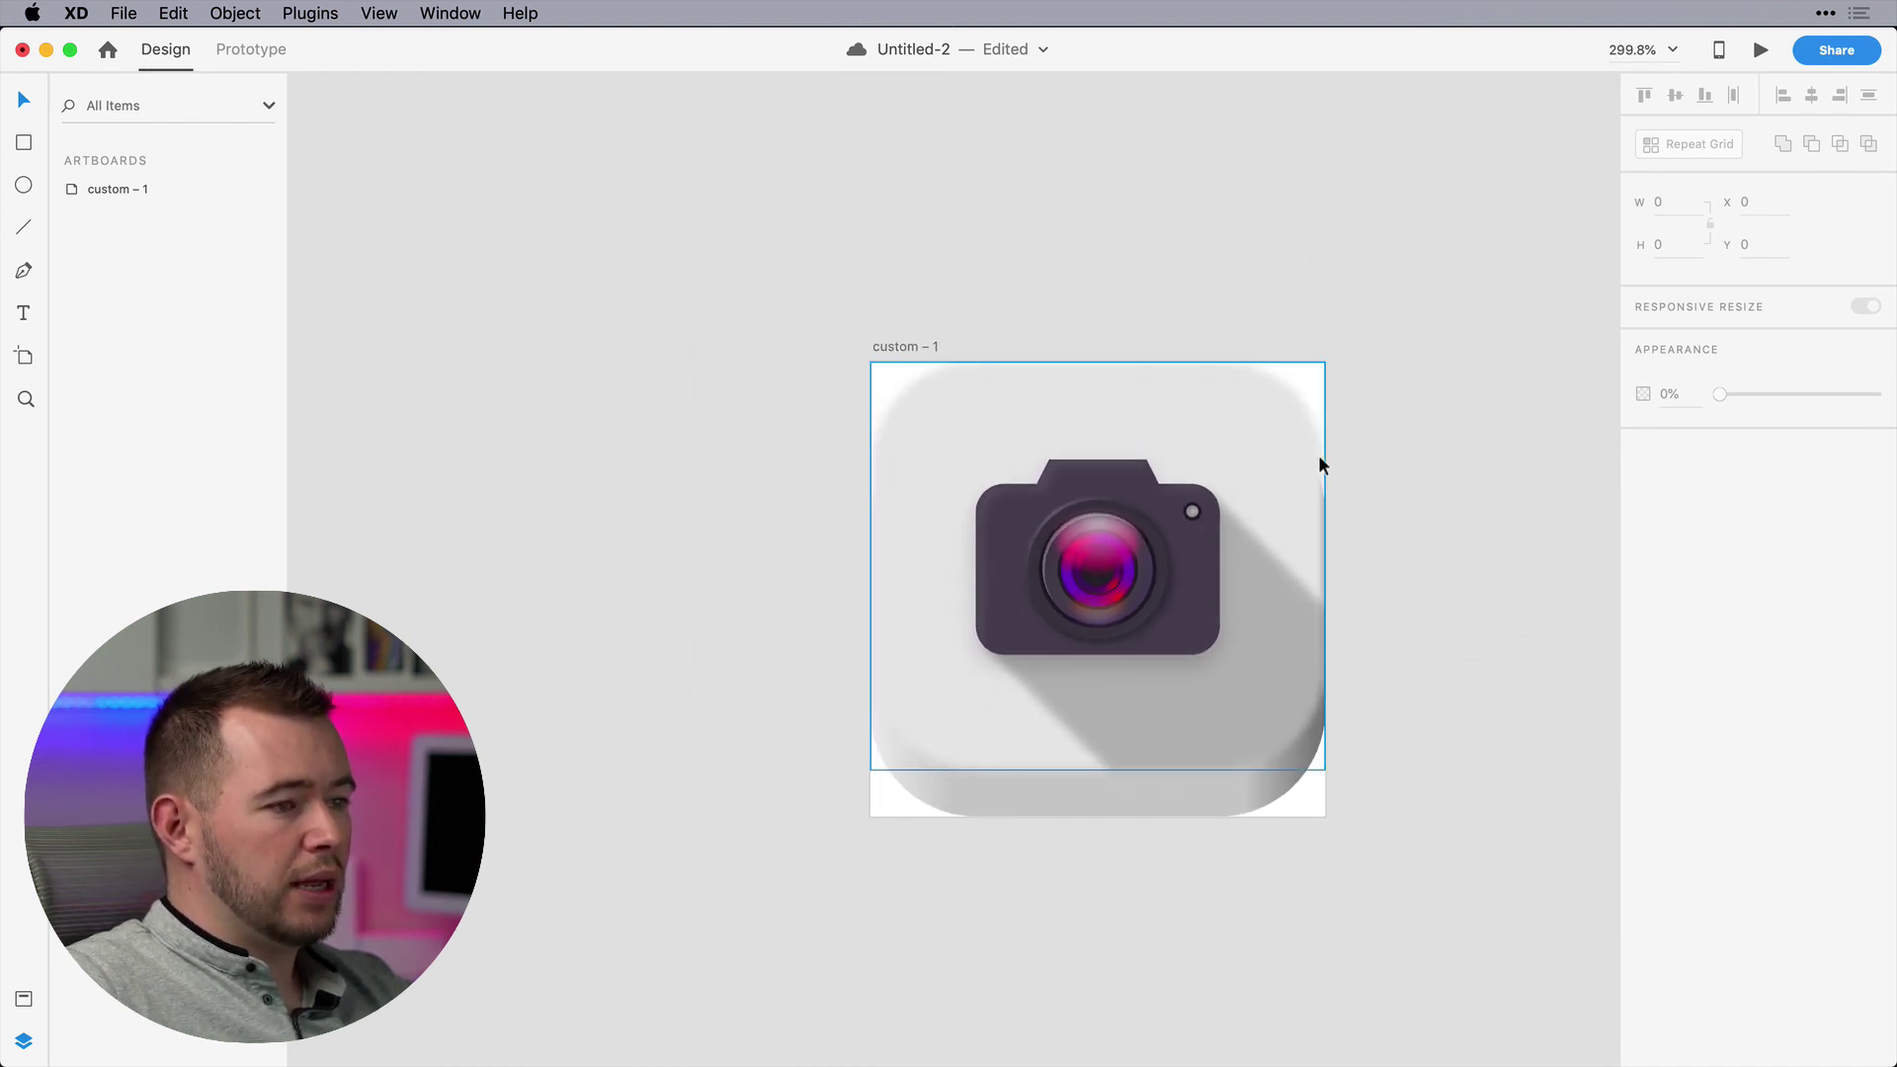
left_click(1284, 441)
left_click_drag(1099, 407, 1094, 362)
left_click(1148, 292)
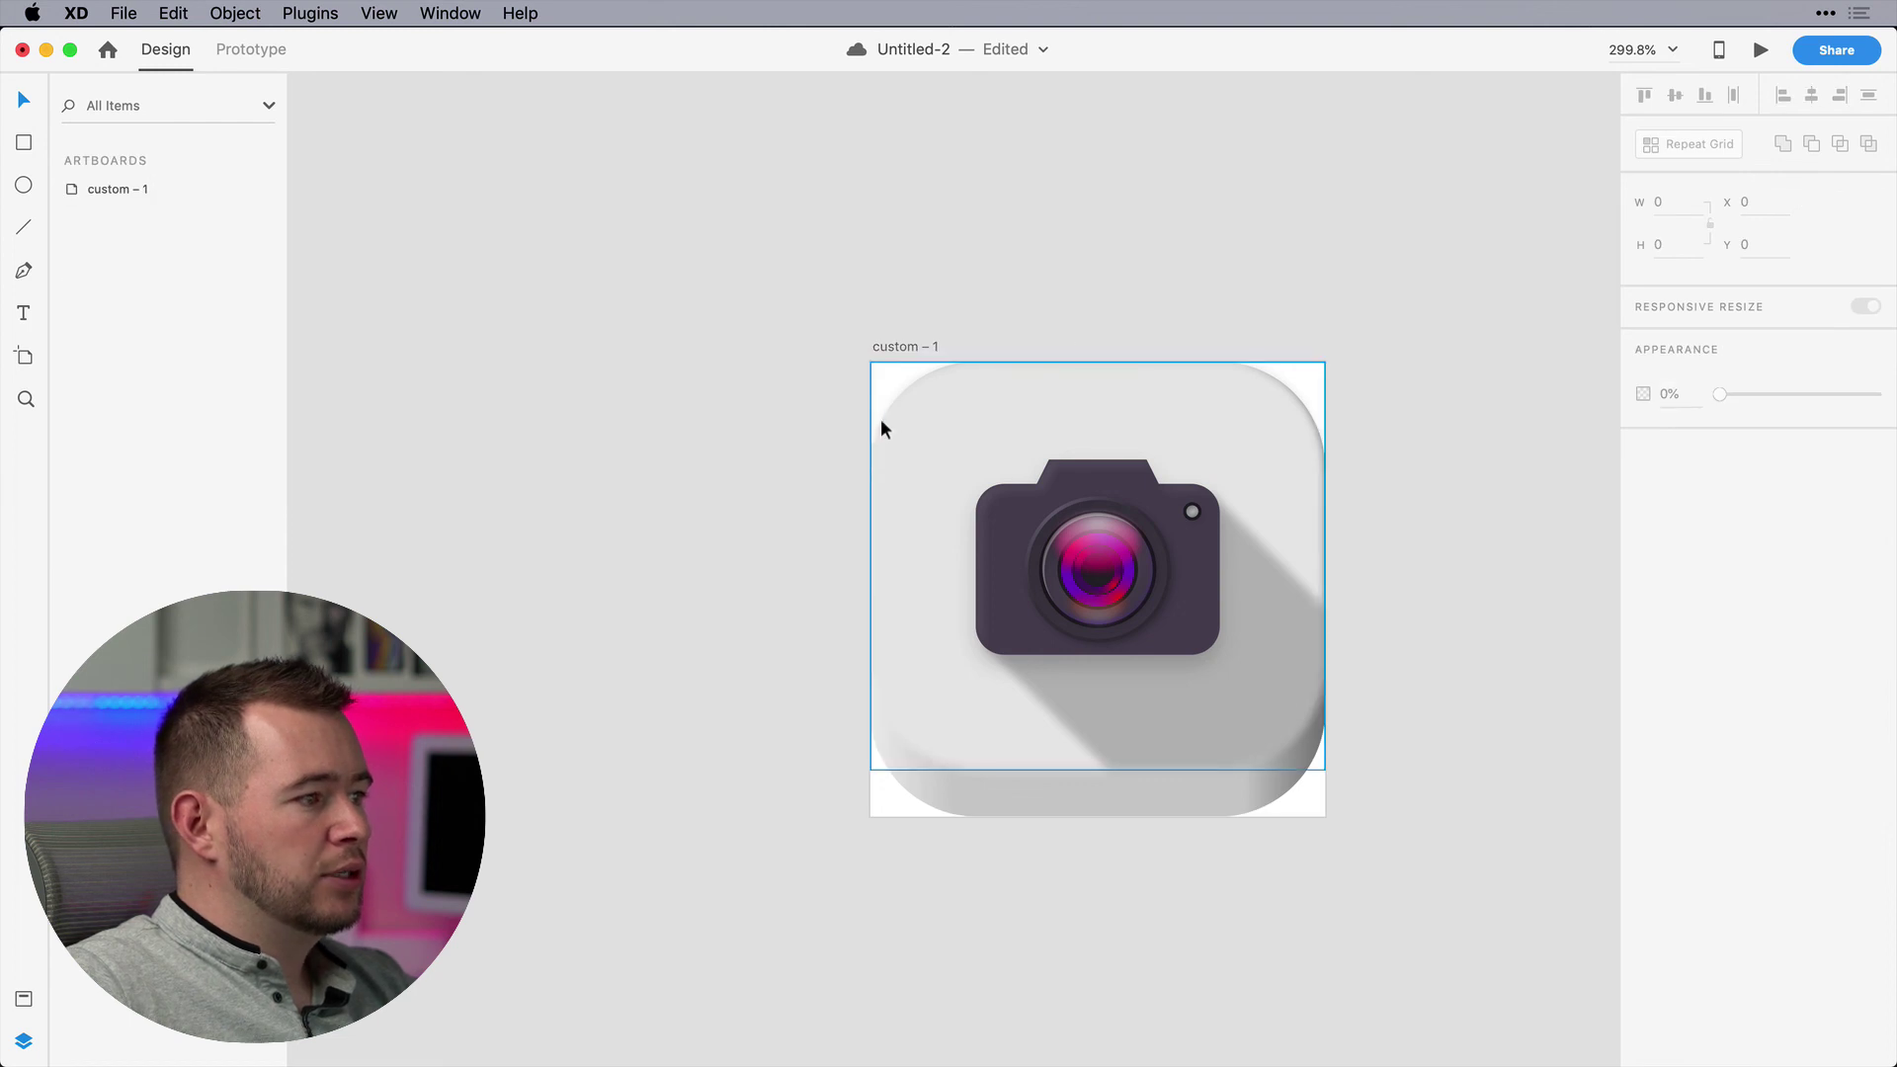